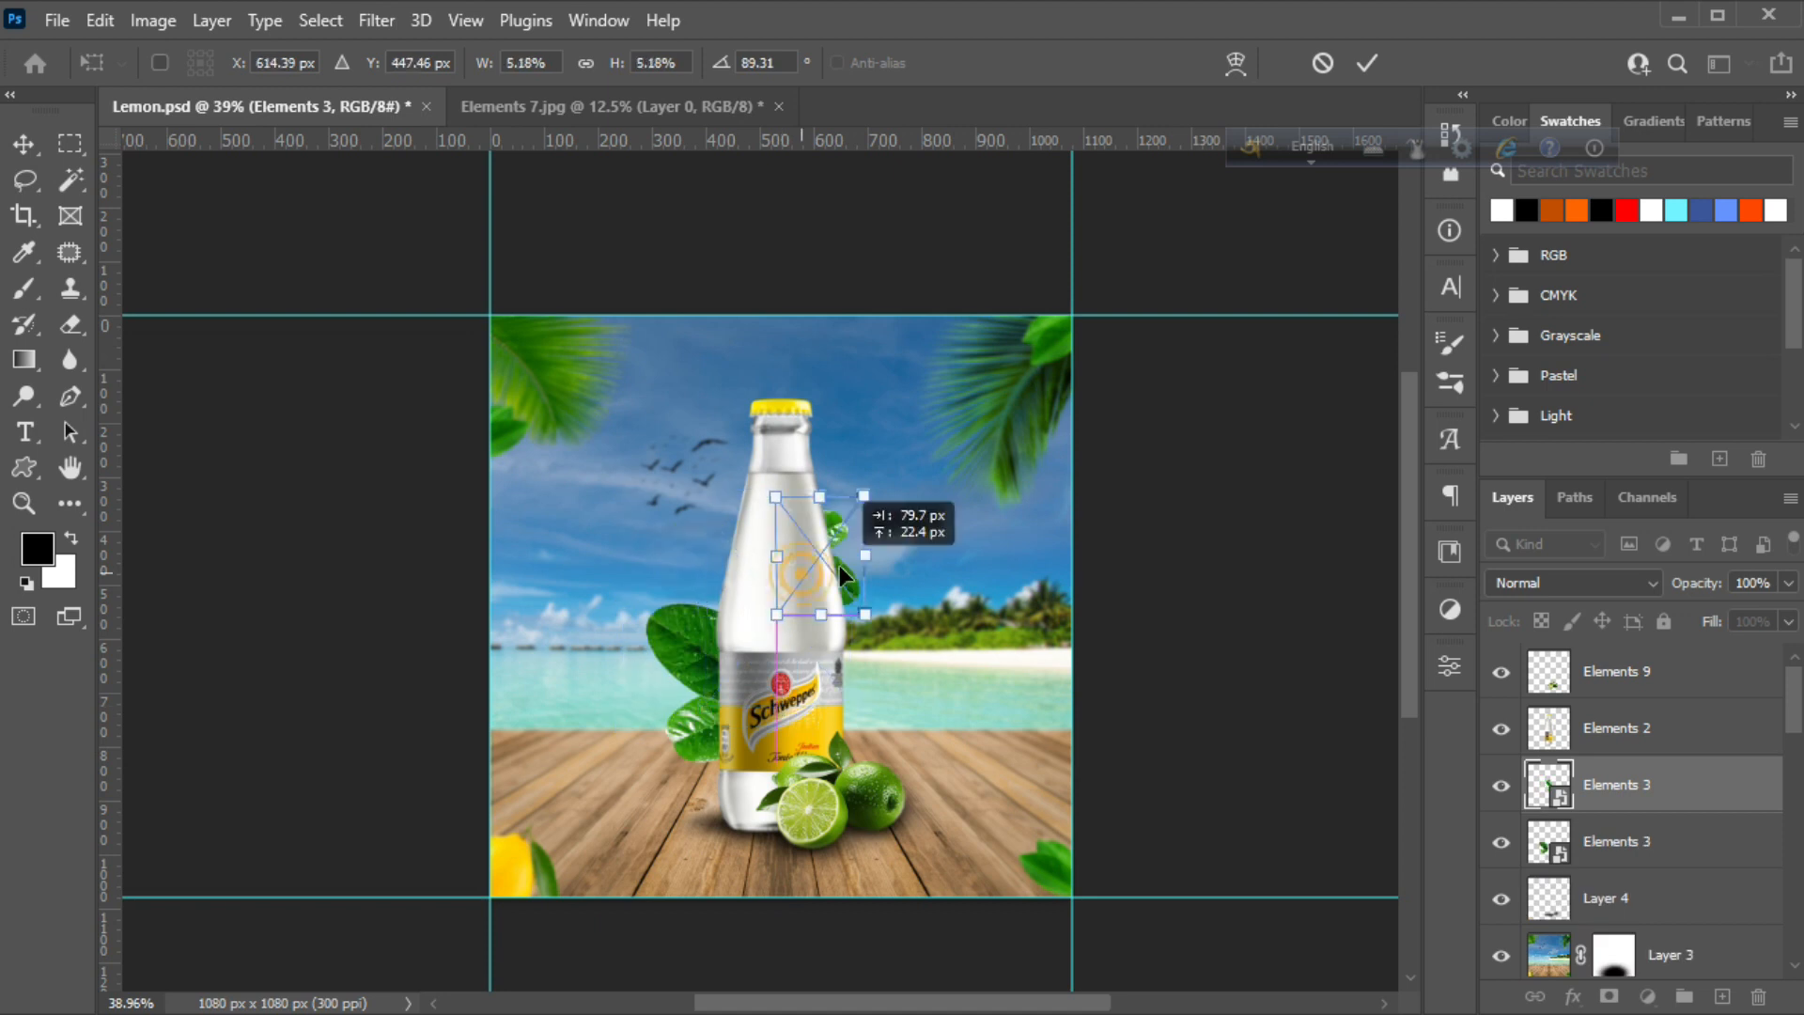
Flip the second Elements 3 leaf vertically, enlarge it to about 7%, and position it behind the bottle's right side
right_click(876, 554)
left_click(977, 218)
left_click_drag(836, 547, 905, 474)
left_click_drag(850, 541, 842, 554)
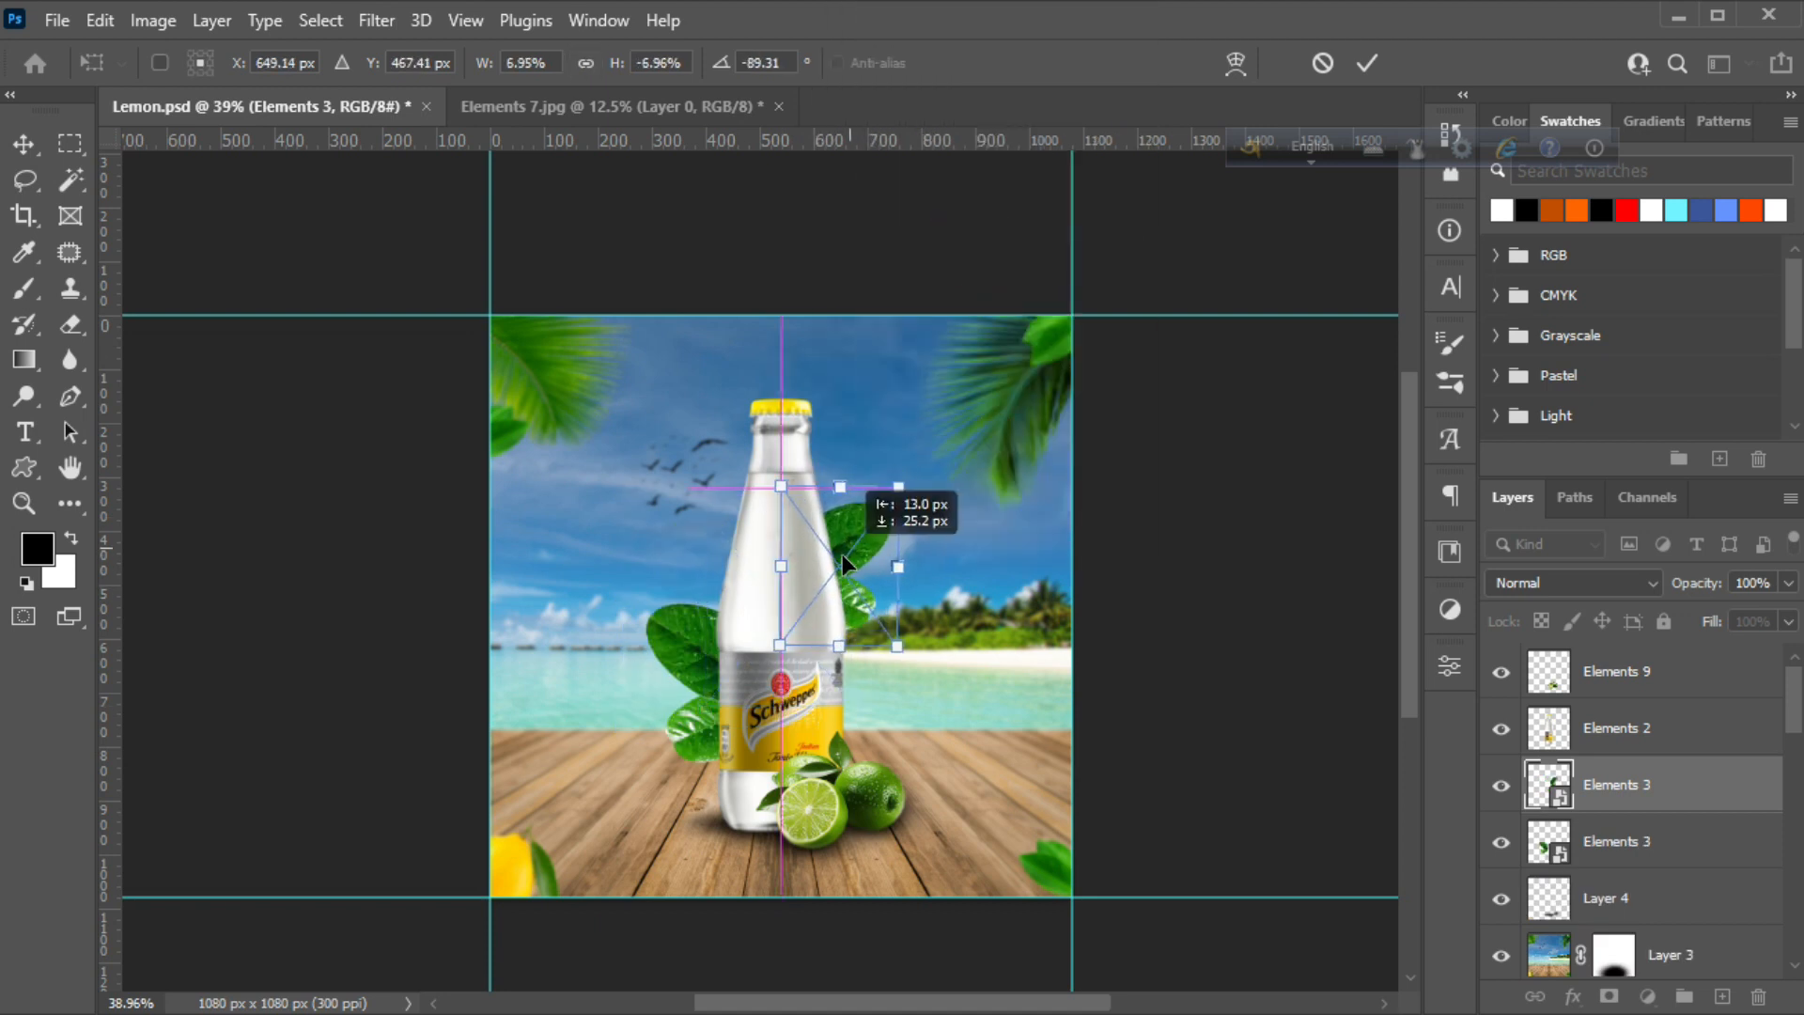
left_click(1365, 64)
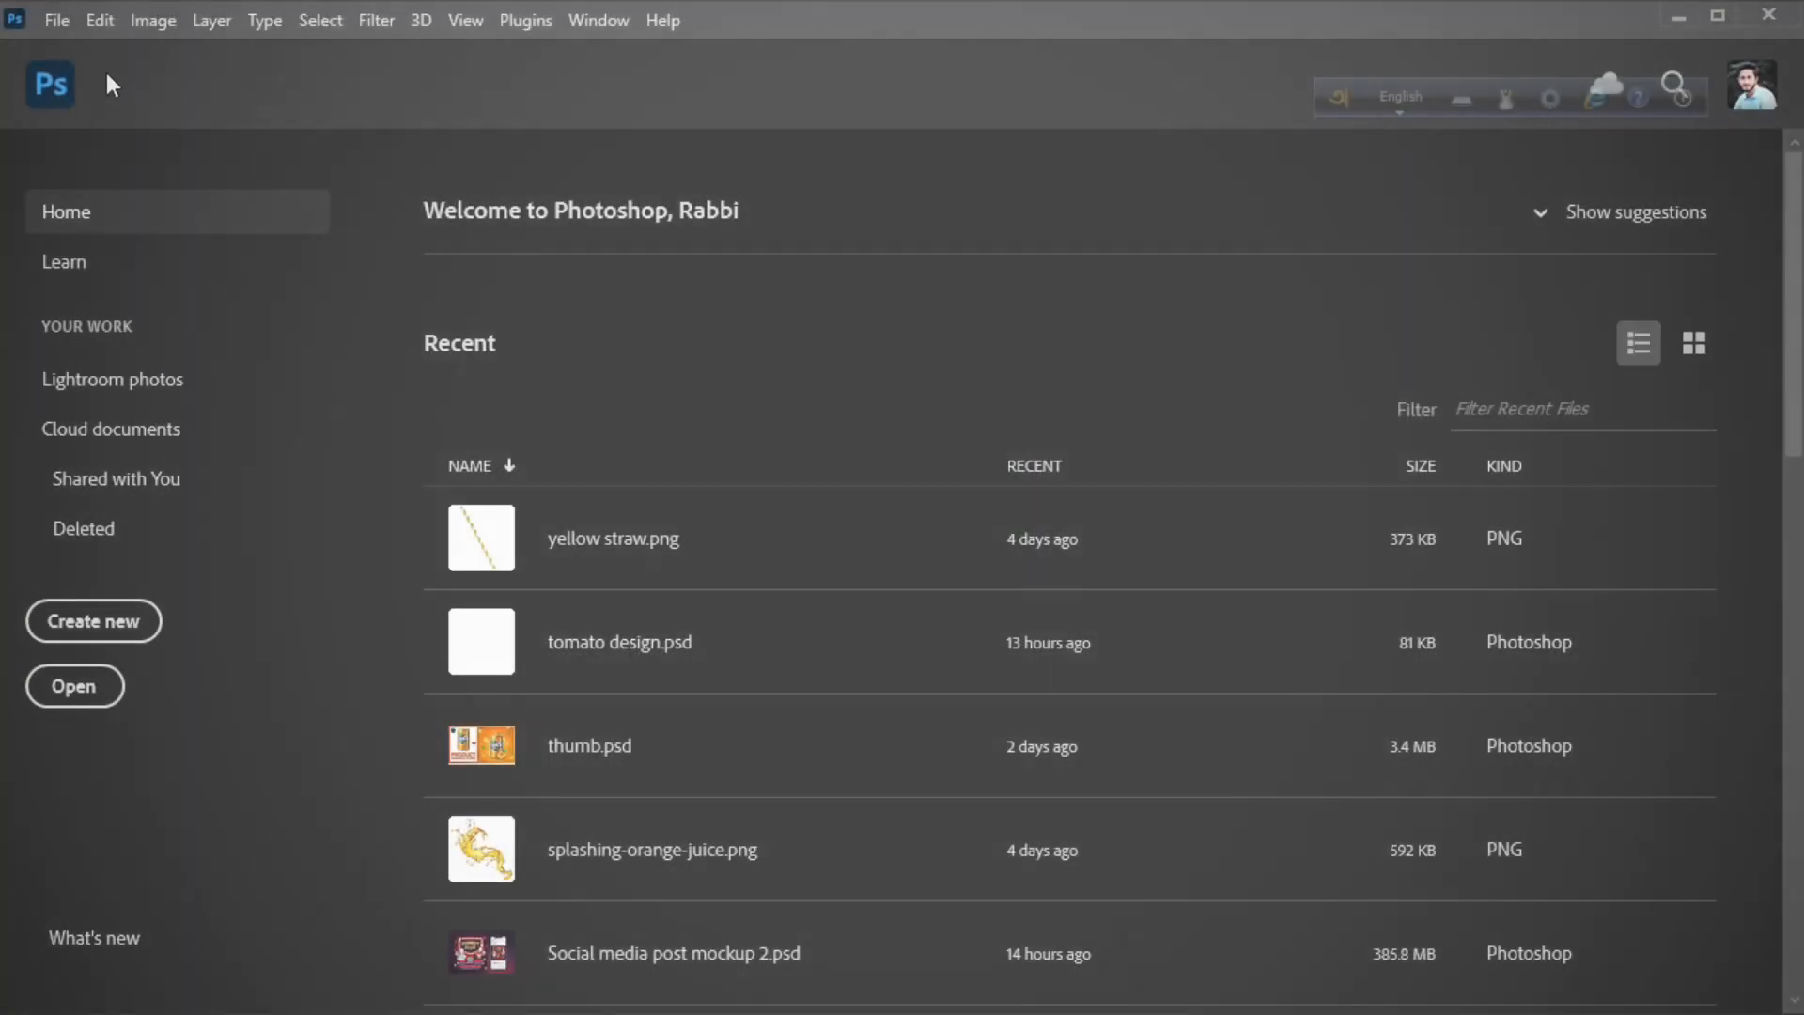
Create a new 1080 x 1080 pixel document at 300 pixels/inch with RGB Color mode and a white background
left_click(57, 20)
left_click(103, 51)
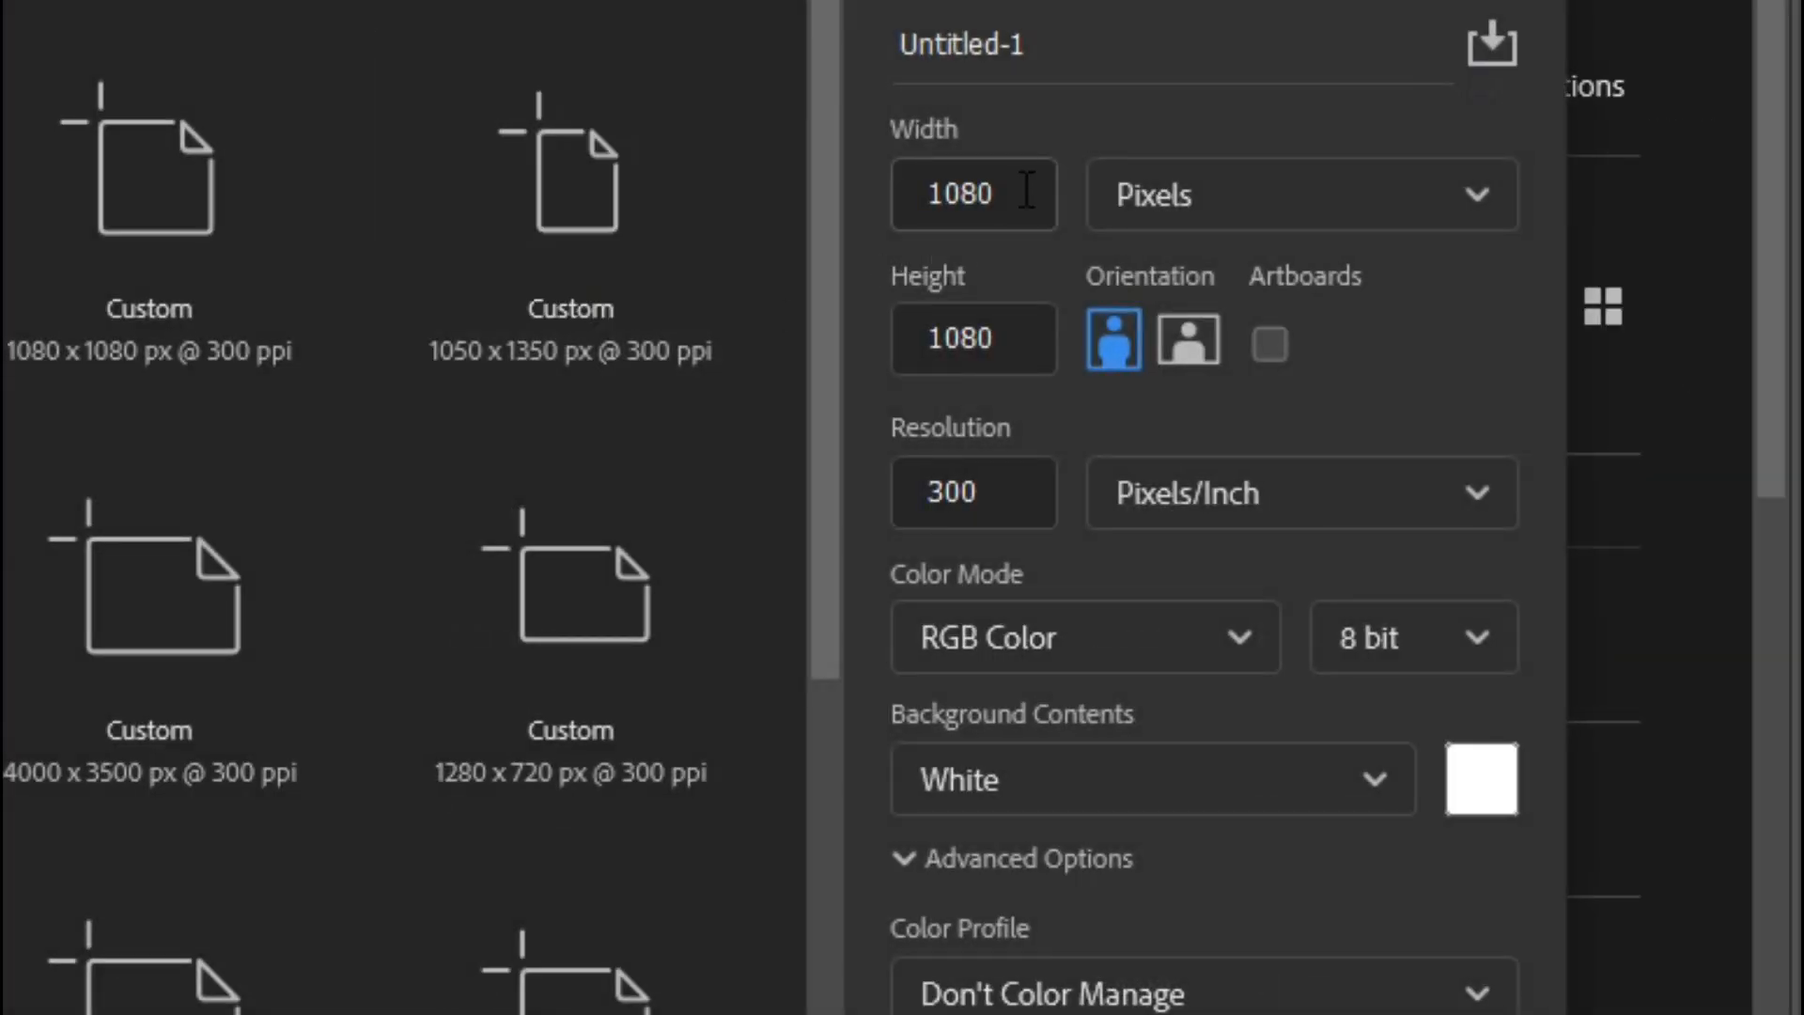
left_click(1018, 190)
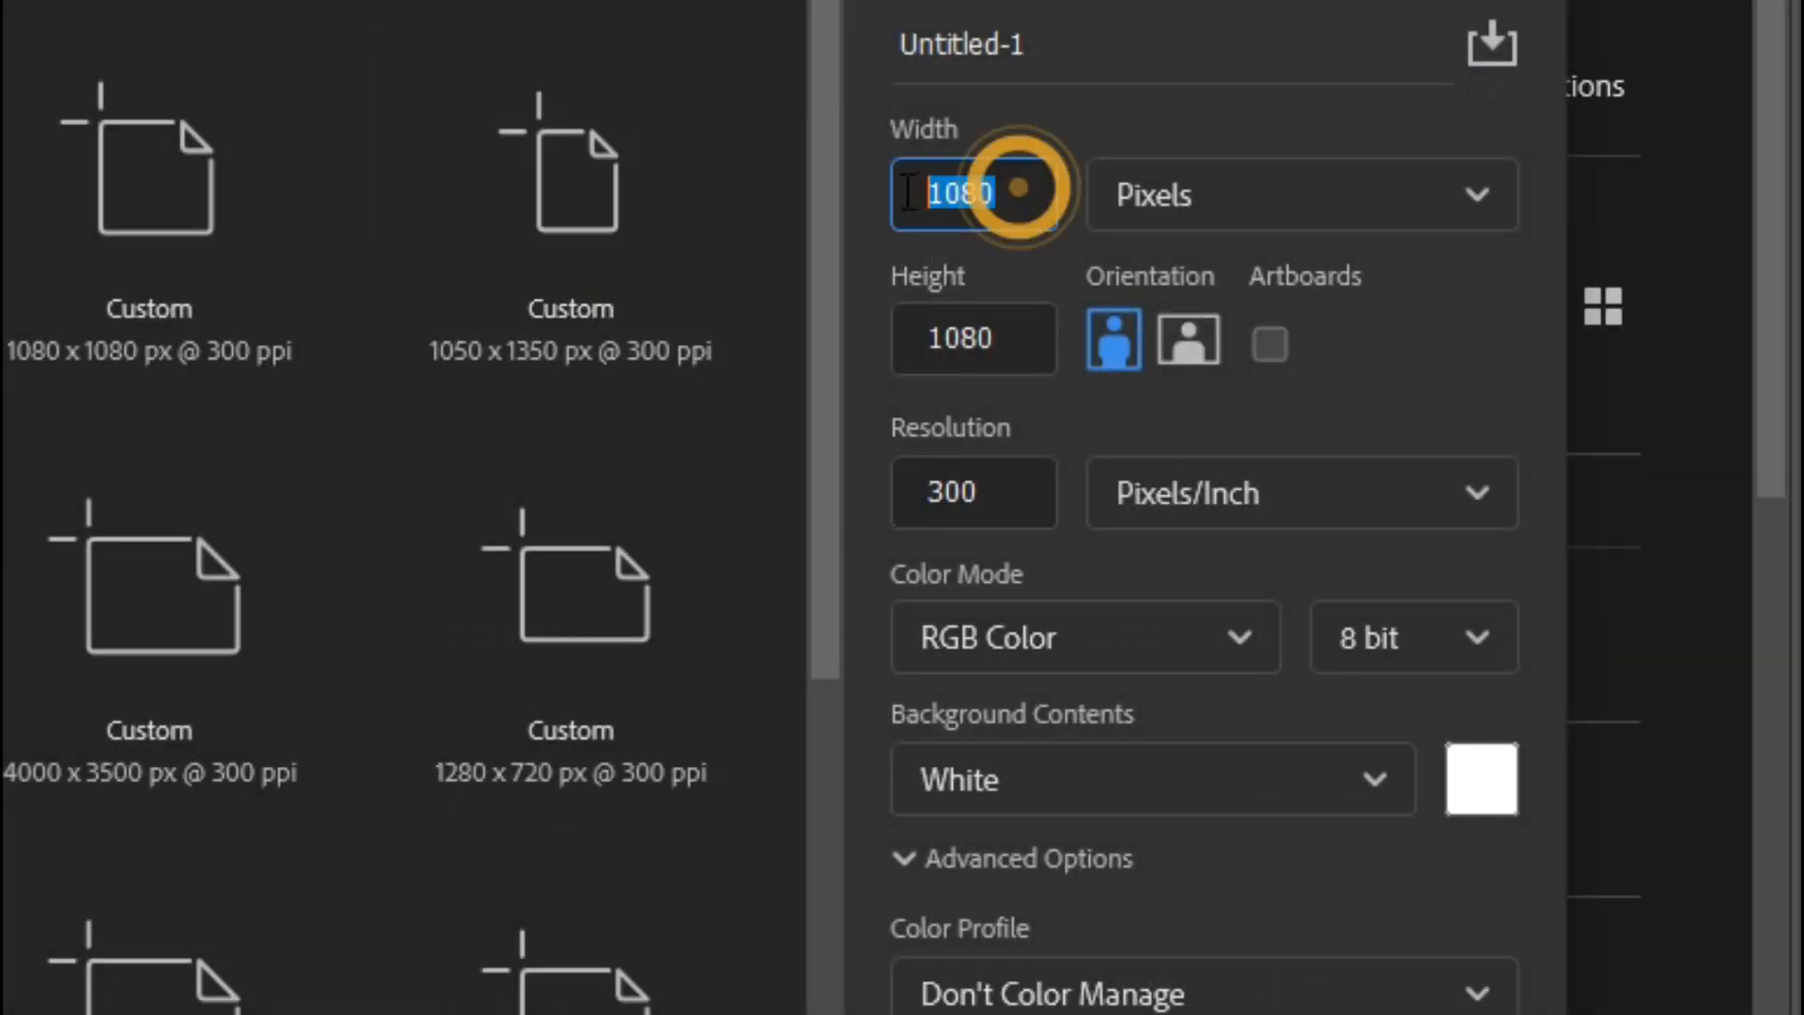
left_click(986, 338)
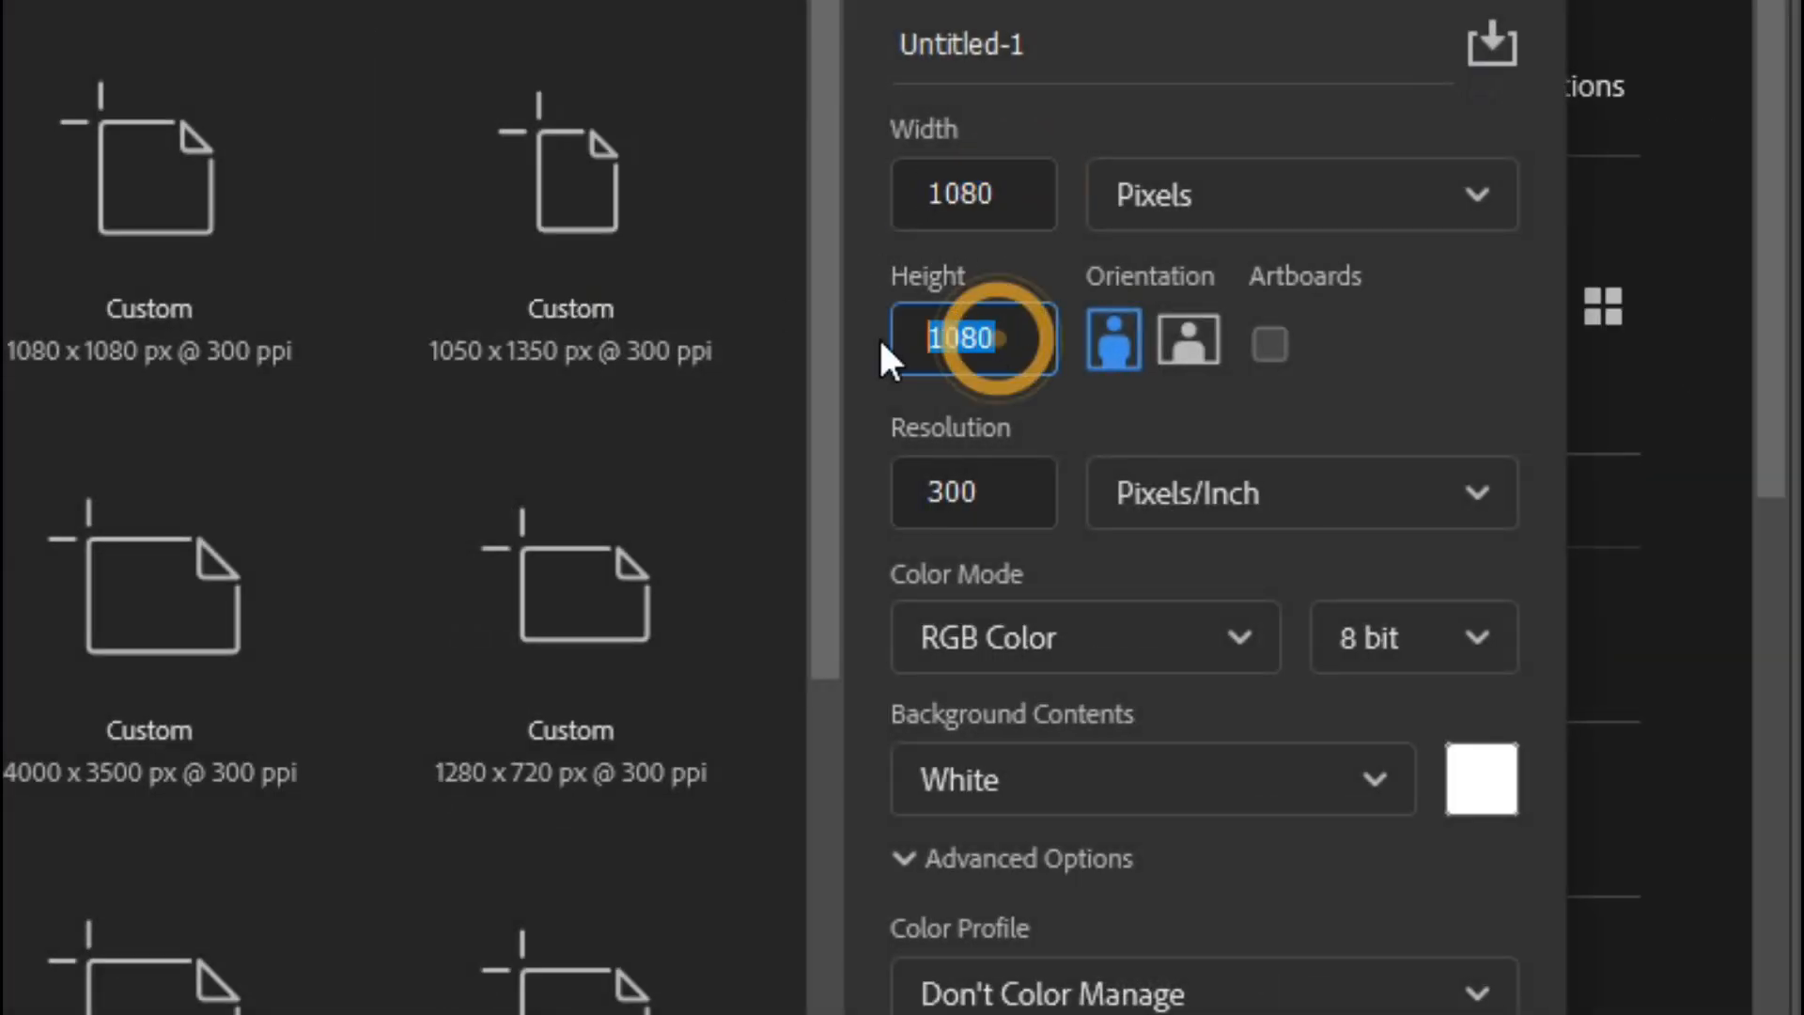
left_click(966, 489)
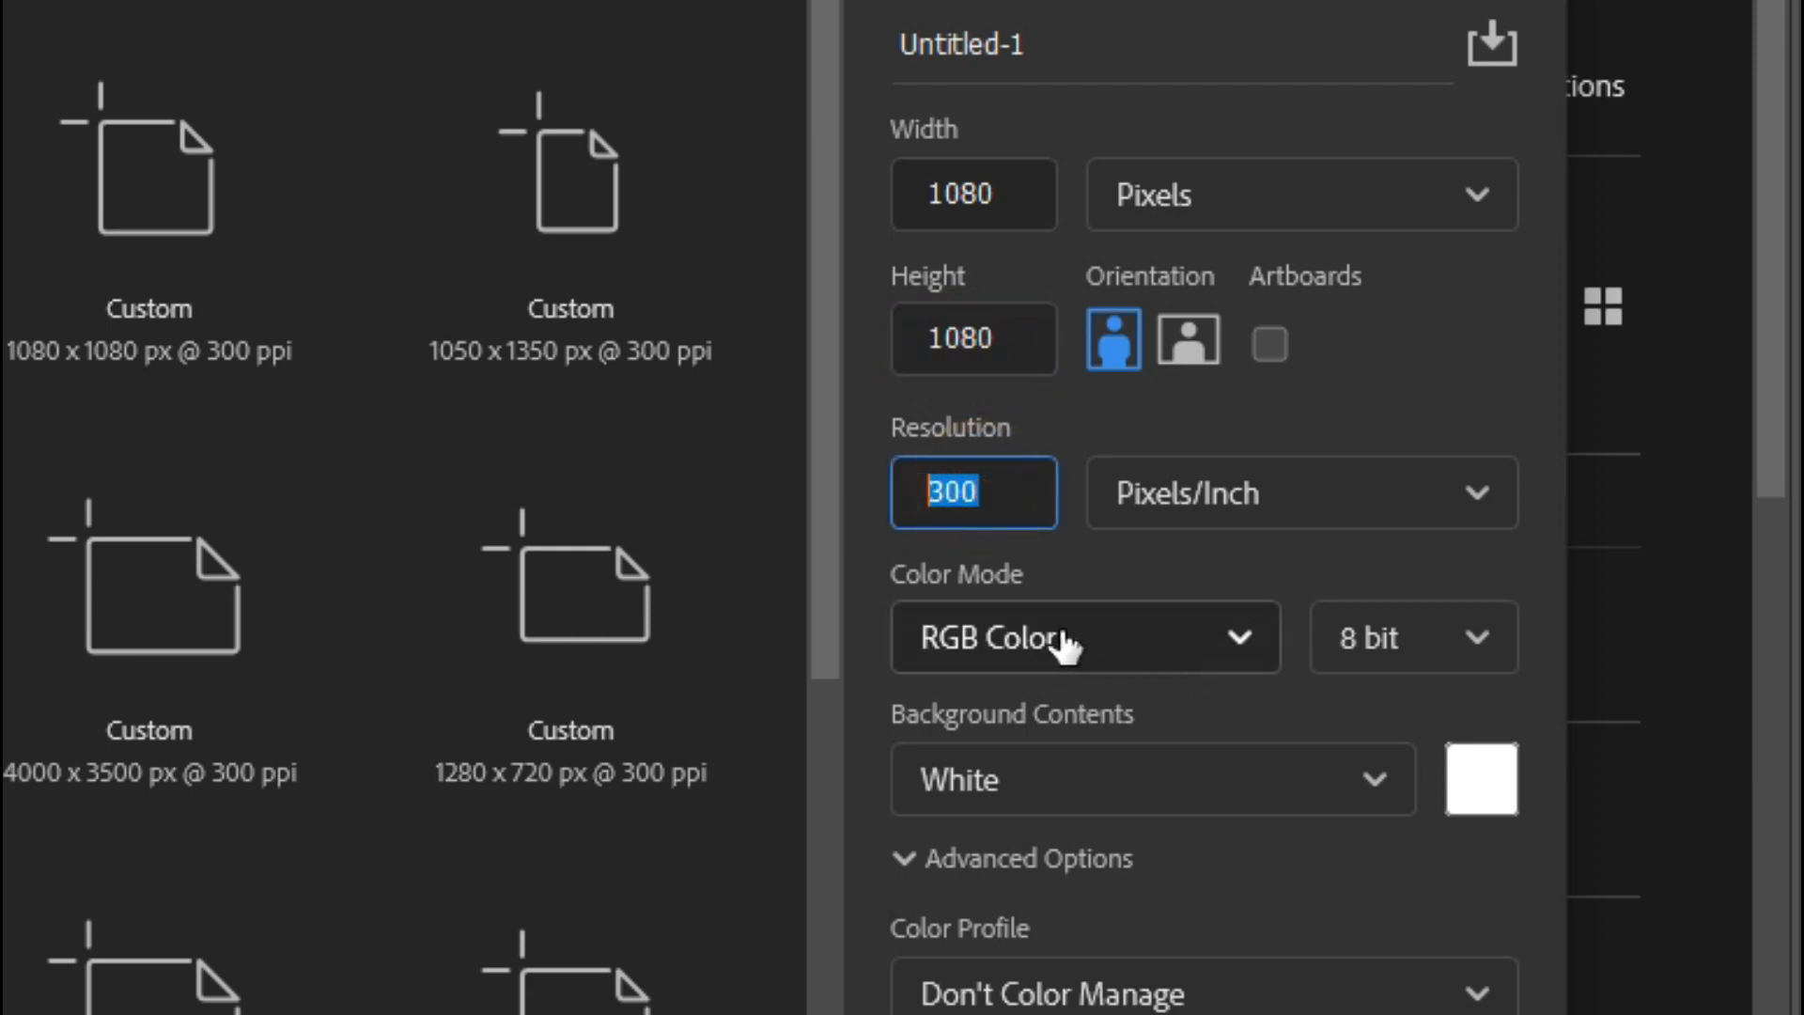
left_click(1223, 634)
left_click(1221, 630)
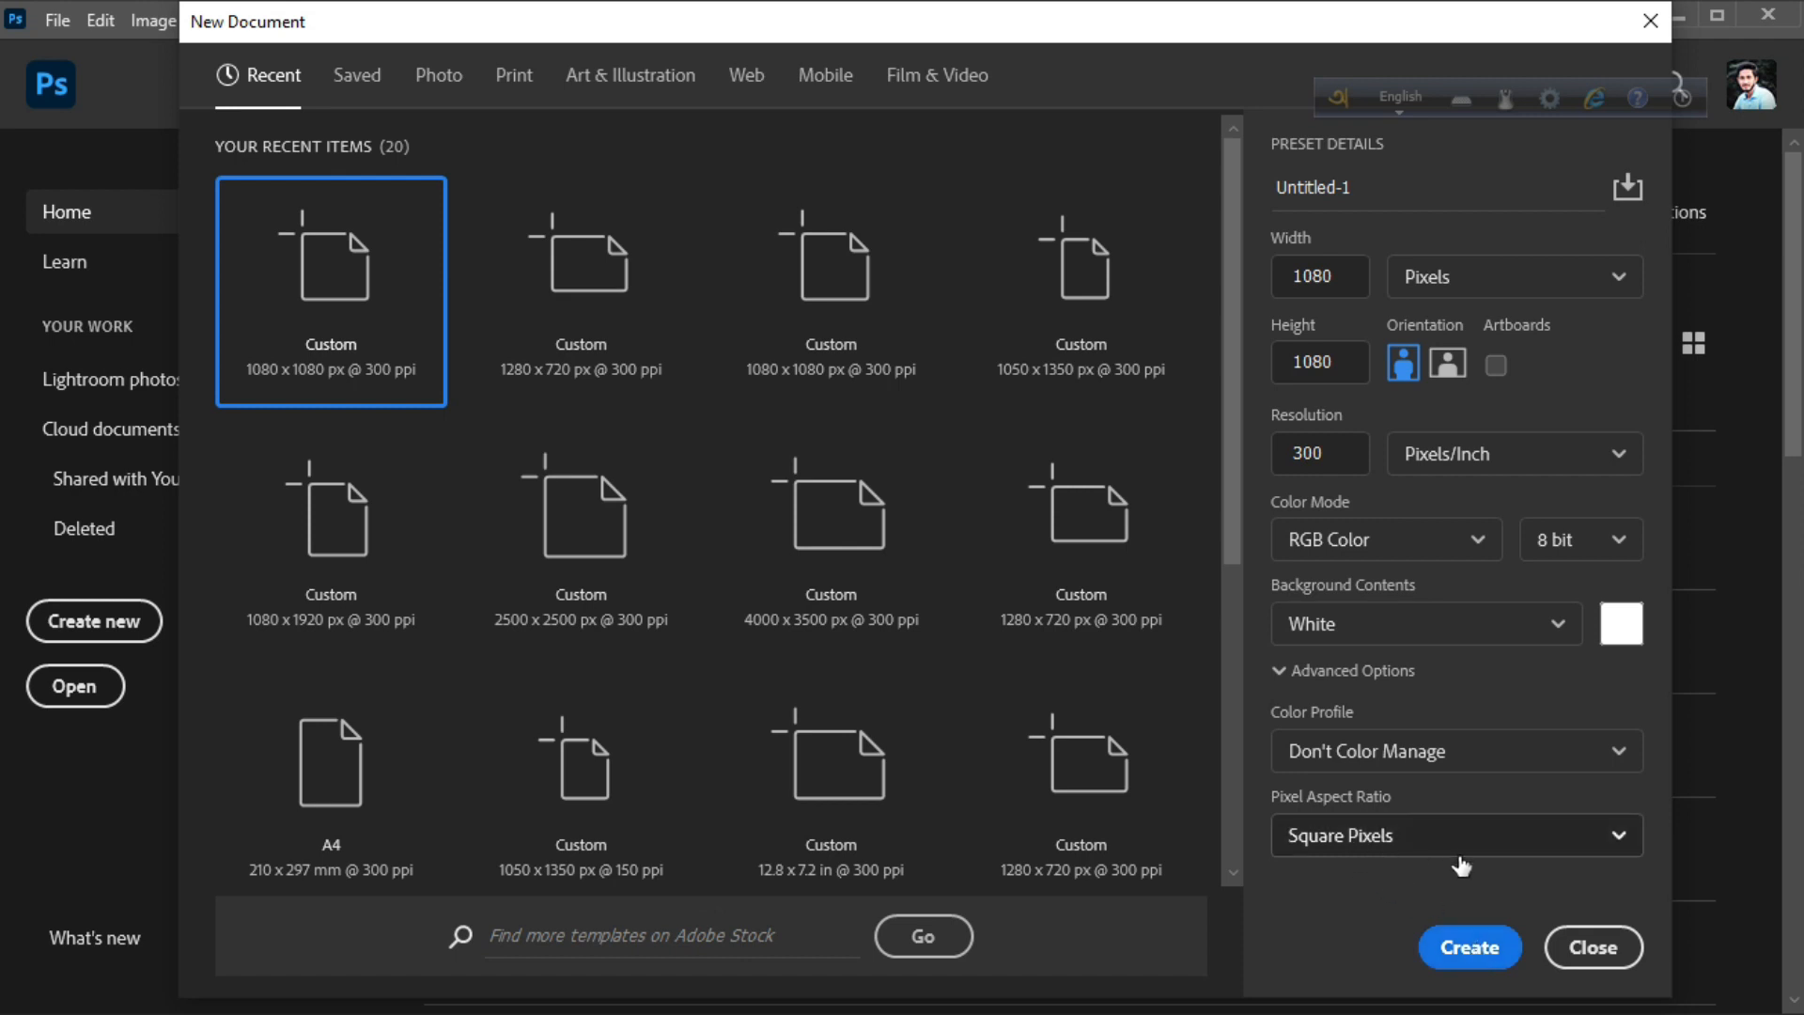
left_click(1466, 950)
Place guides along the canvas's bottom, left and right edges
left_click_drag(572, 141, 665, 942)
left_click_drag(97, 590, 386, 564)
left_click_drag(116, 546, 1133, 536)
Save the document as Lemon in the project folder
left_click(58, 20)
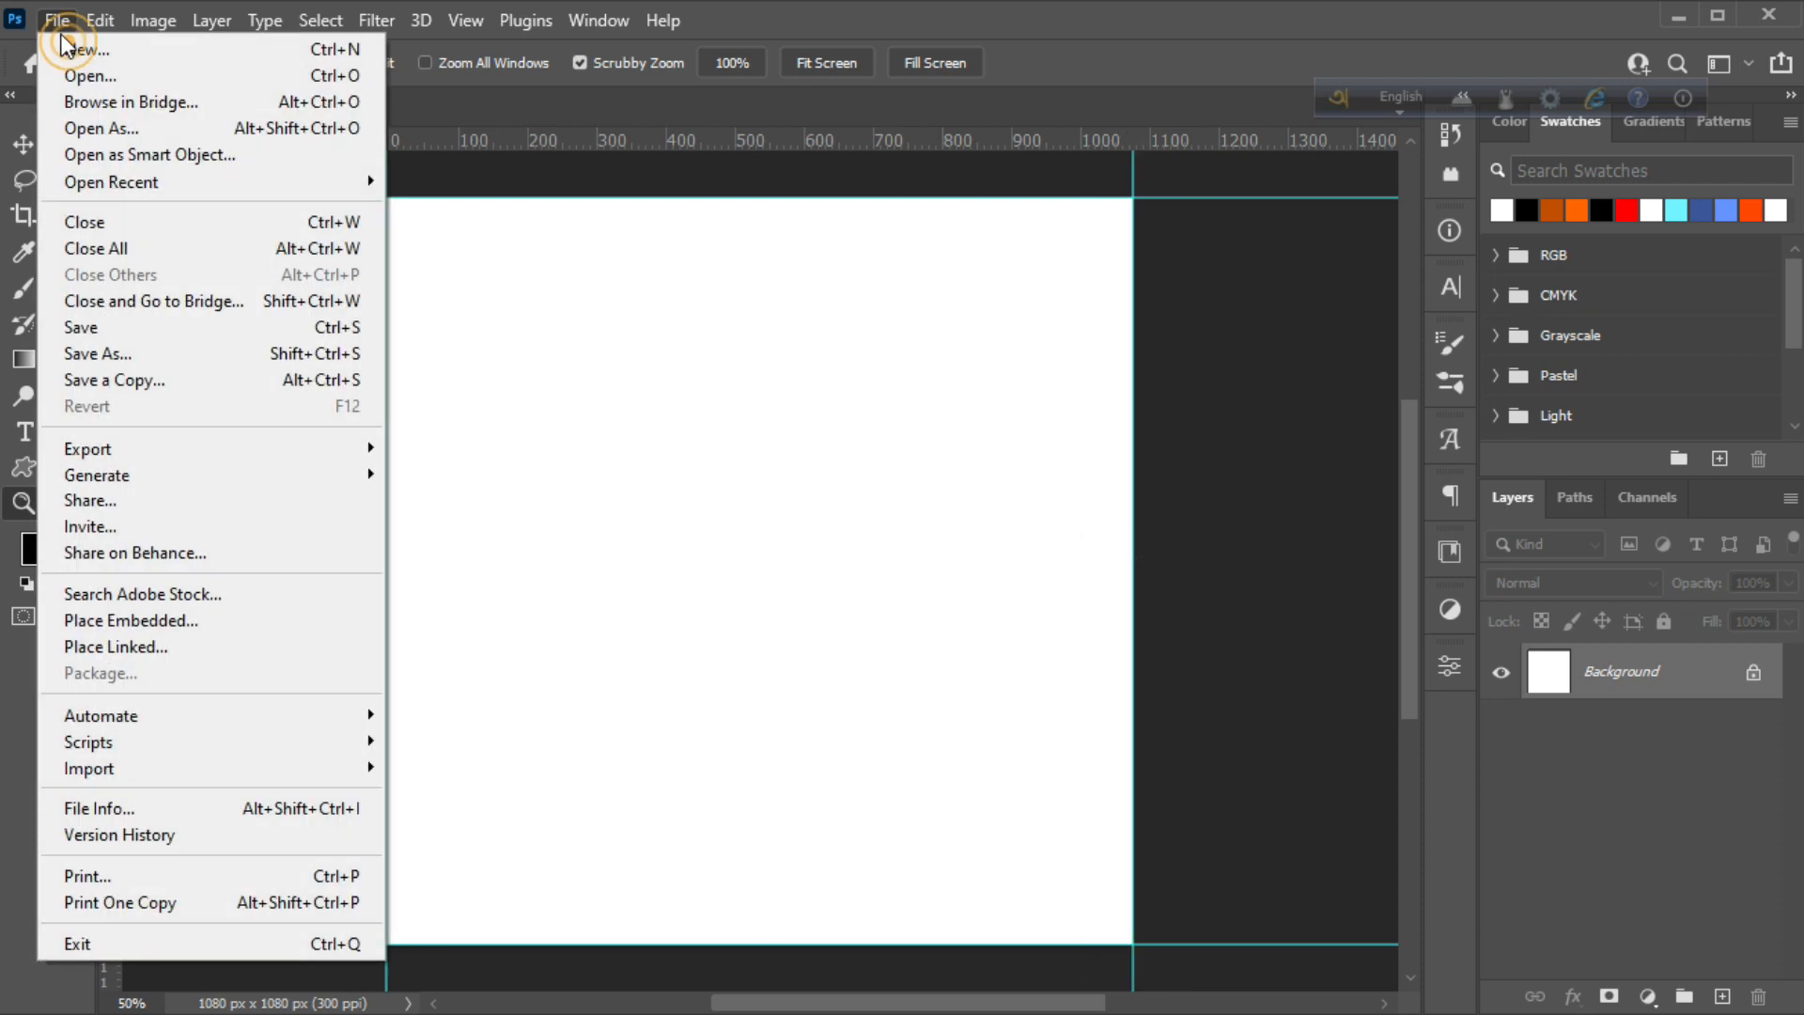
left_click(92, 353)
double_click(479, 225)
left_click(310, 469)
type("Lemon")
key("Return")
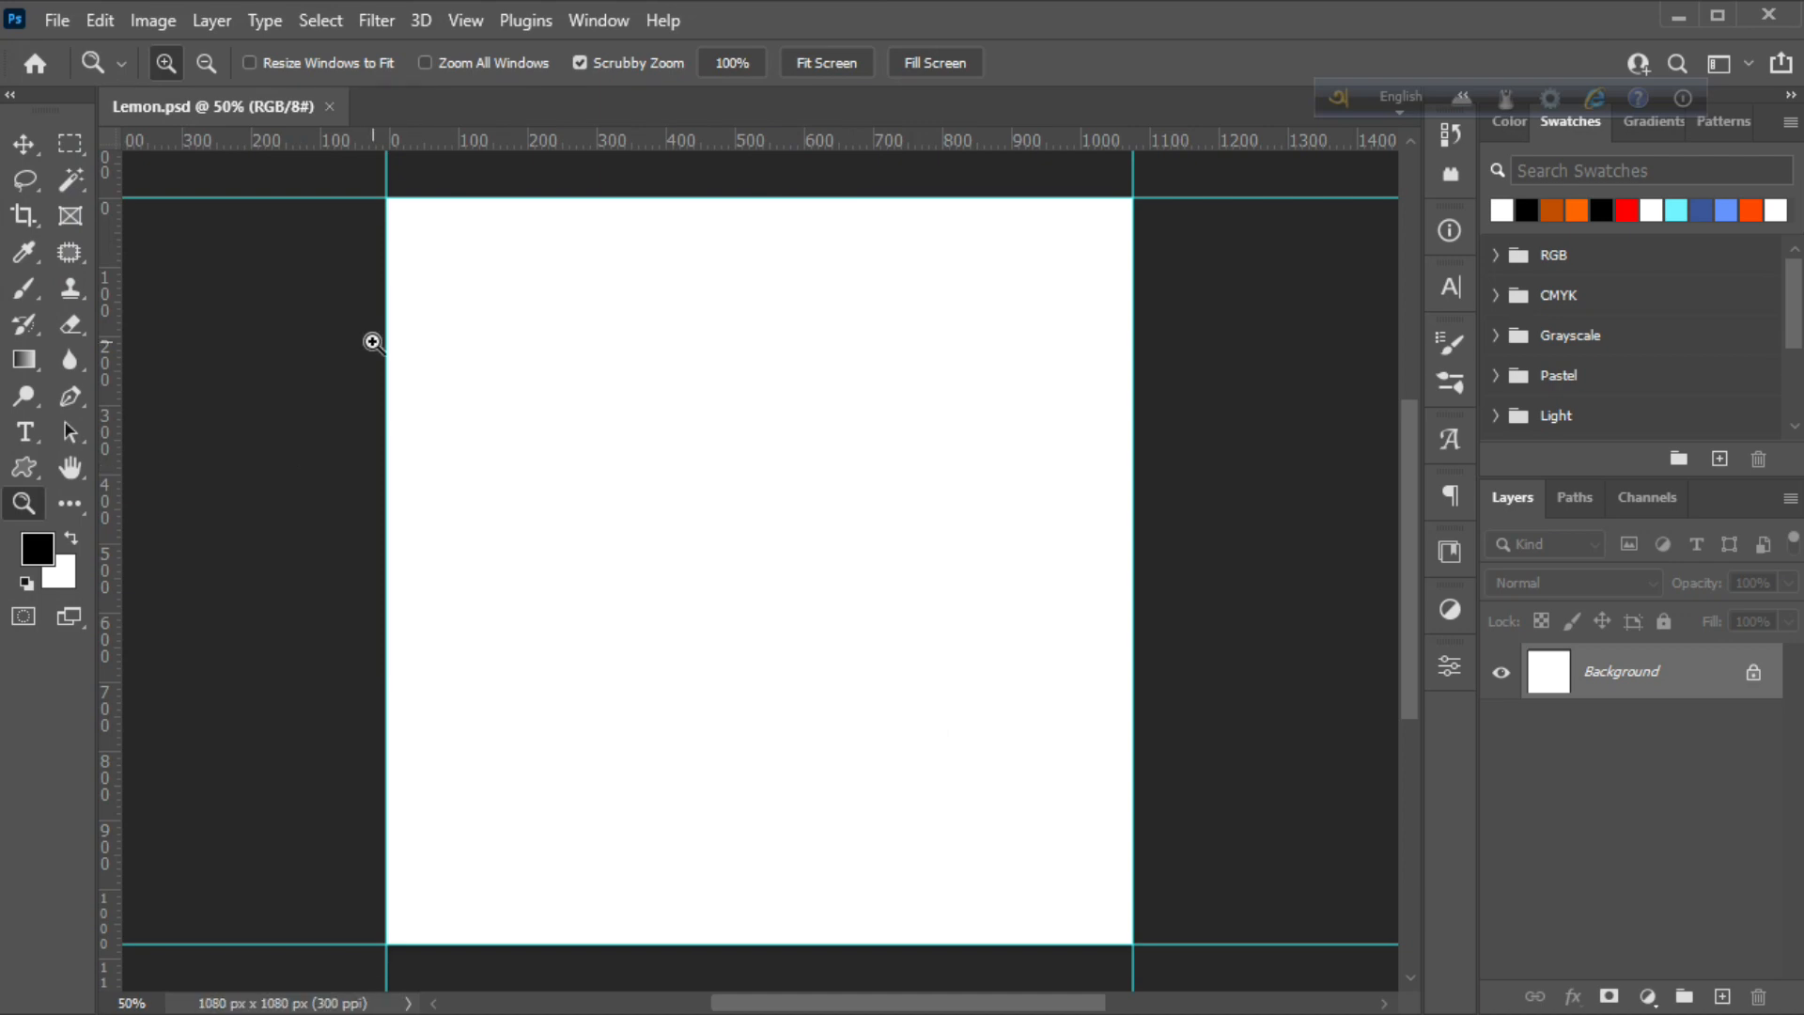
Place the Elements 5 beach image, scale it to about 7.48% to cover the canvas height, and shift it left
key("alt+Tab")
left_click_drag(966, 242, 724, 761)
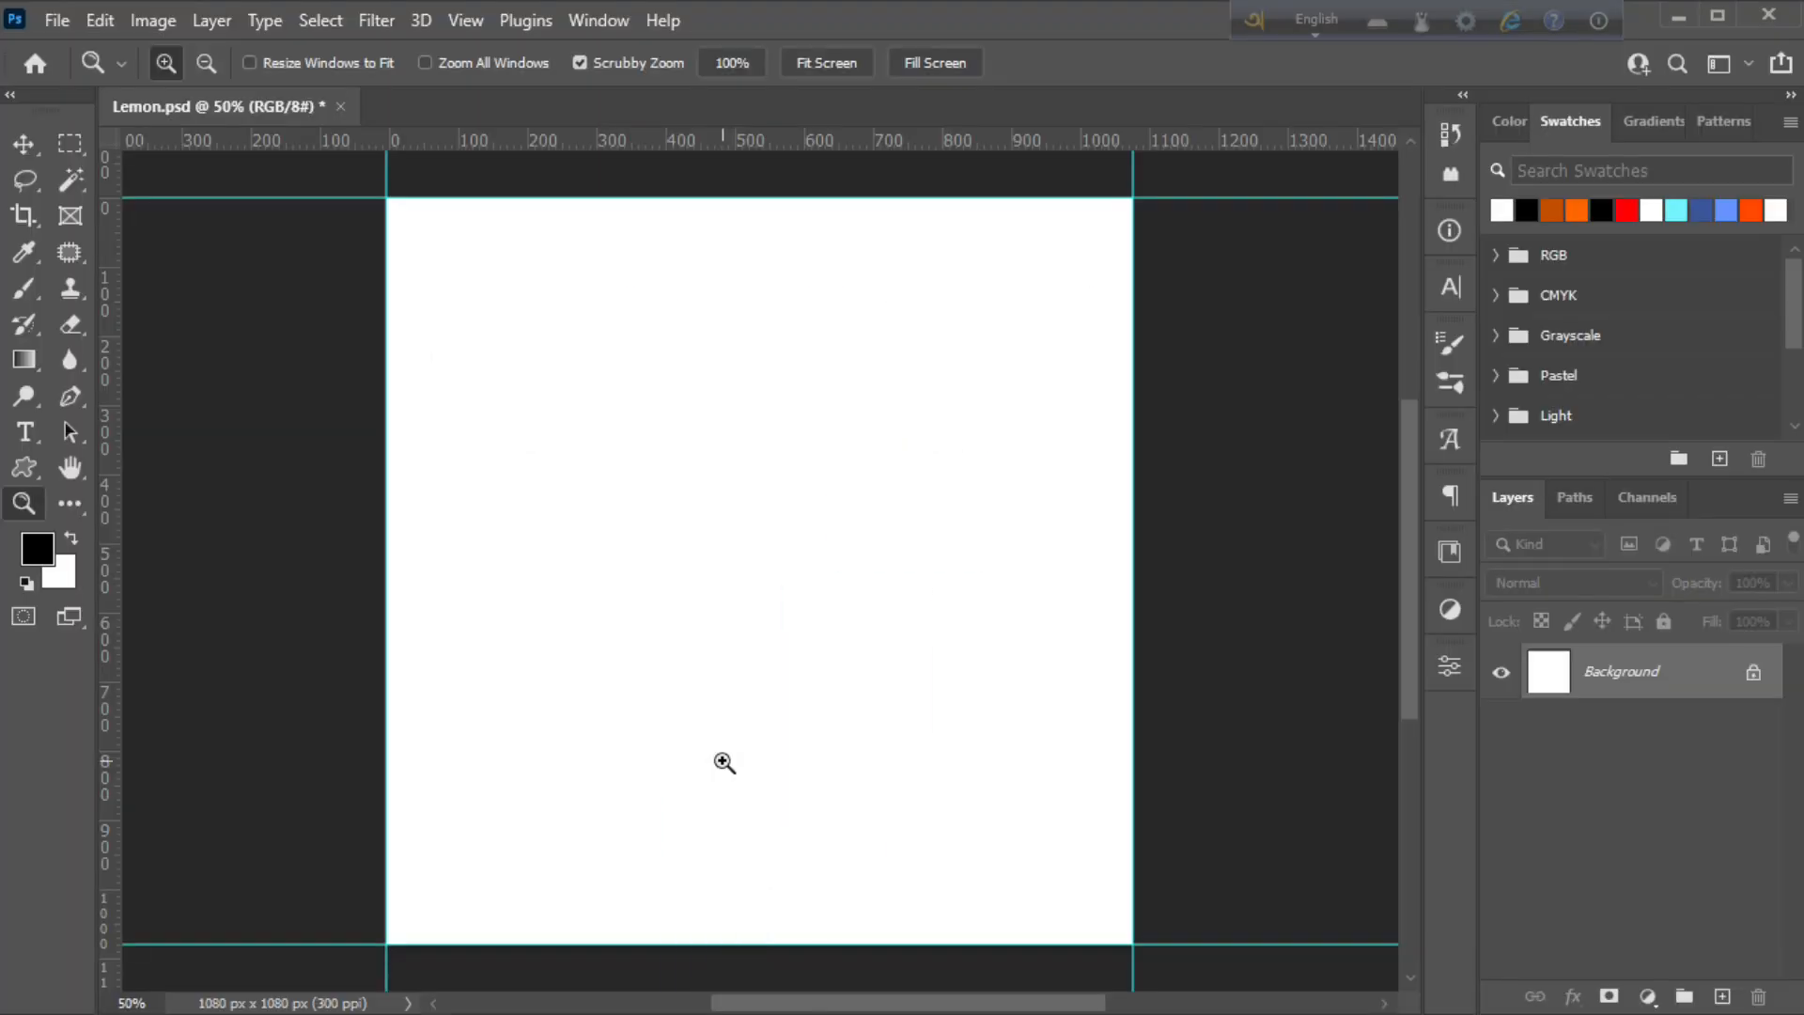
left_click_drag(758, 313, 758, 197)
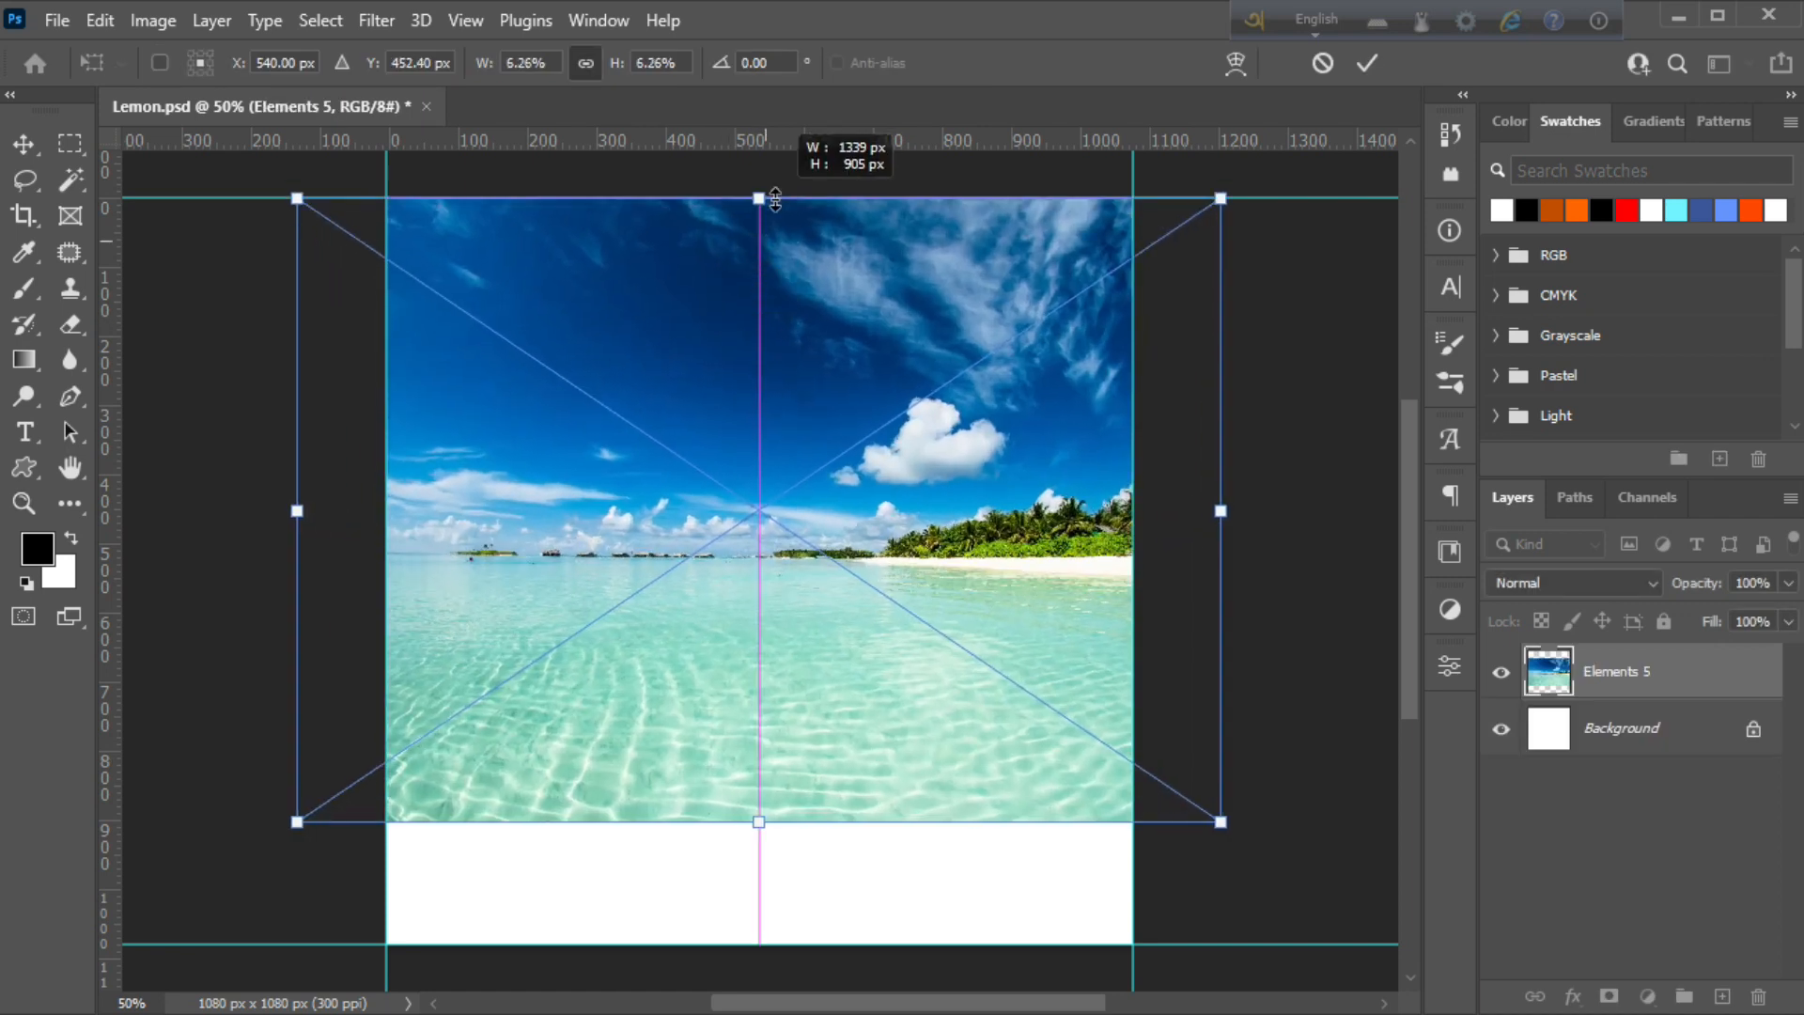
left_click_drag(749, 818, 749, 939)
left_click_drag(834, 734, 765, 730)
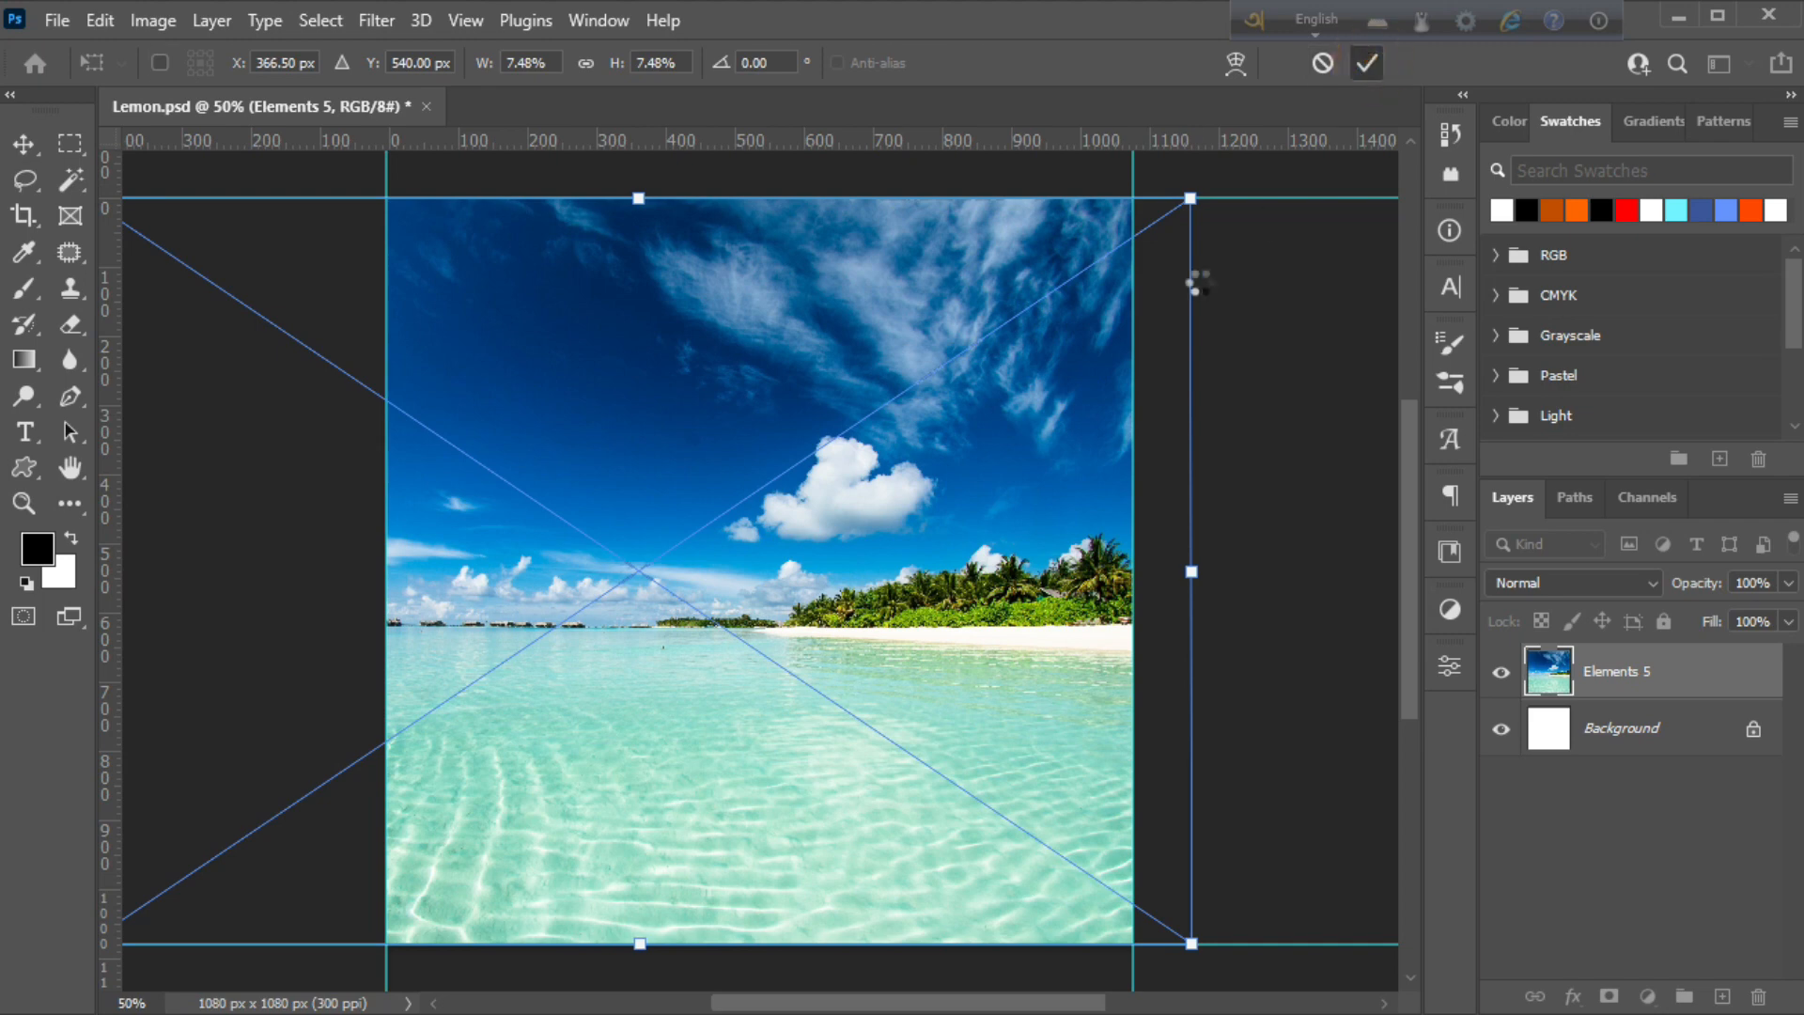
key("v")
scroll(531, 939, "down", 1)
Open the Elements 7 wooden floor image as a separate document and unlock its background layer
key("alt+Tab")
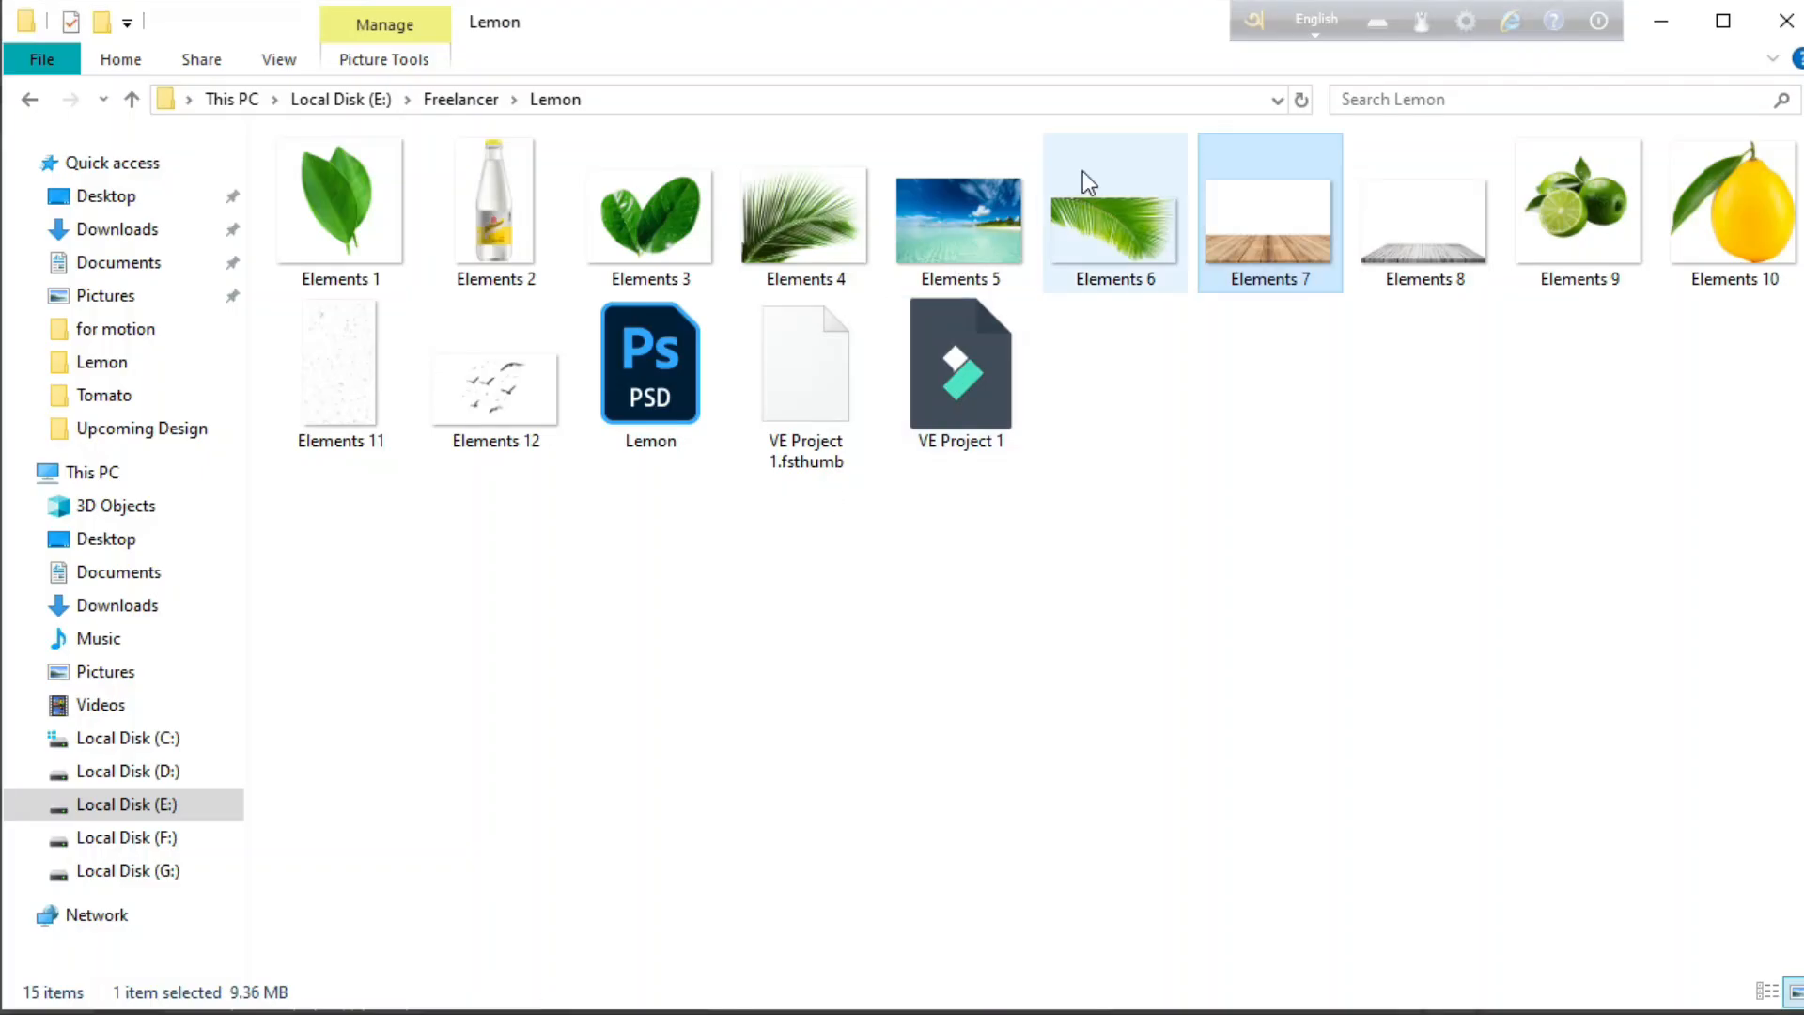
left_click_drag(1266, 242, 646, 98)
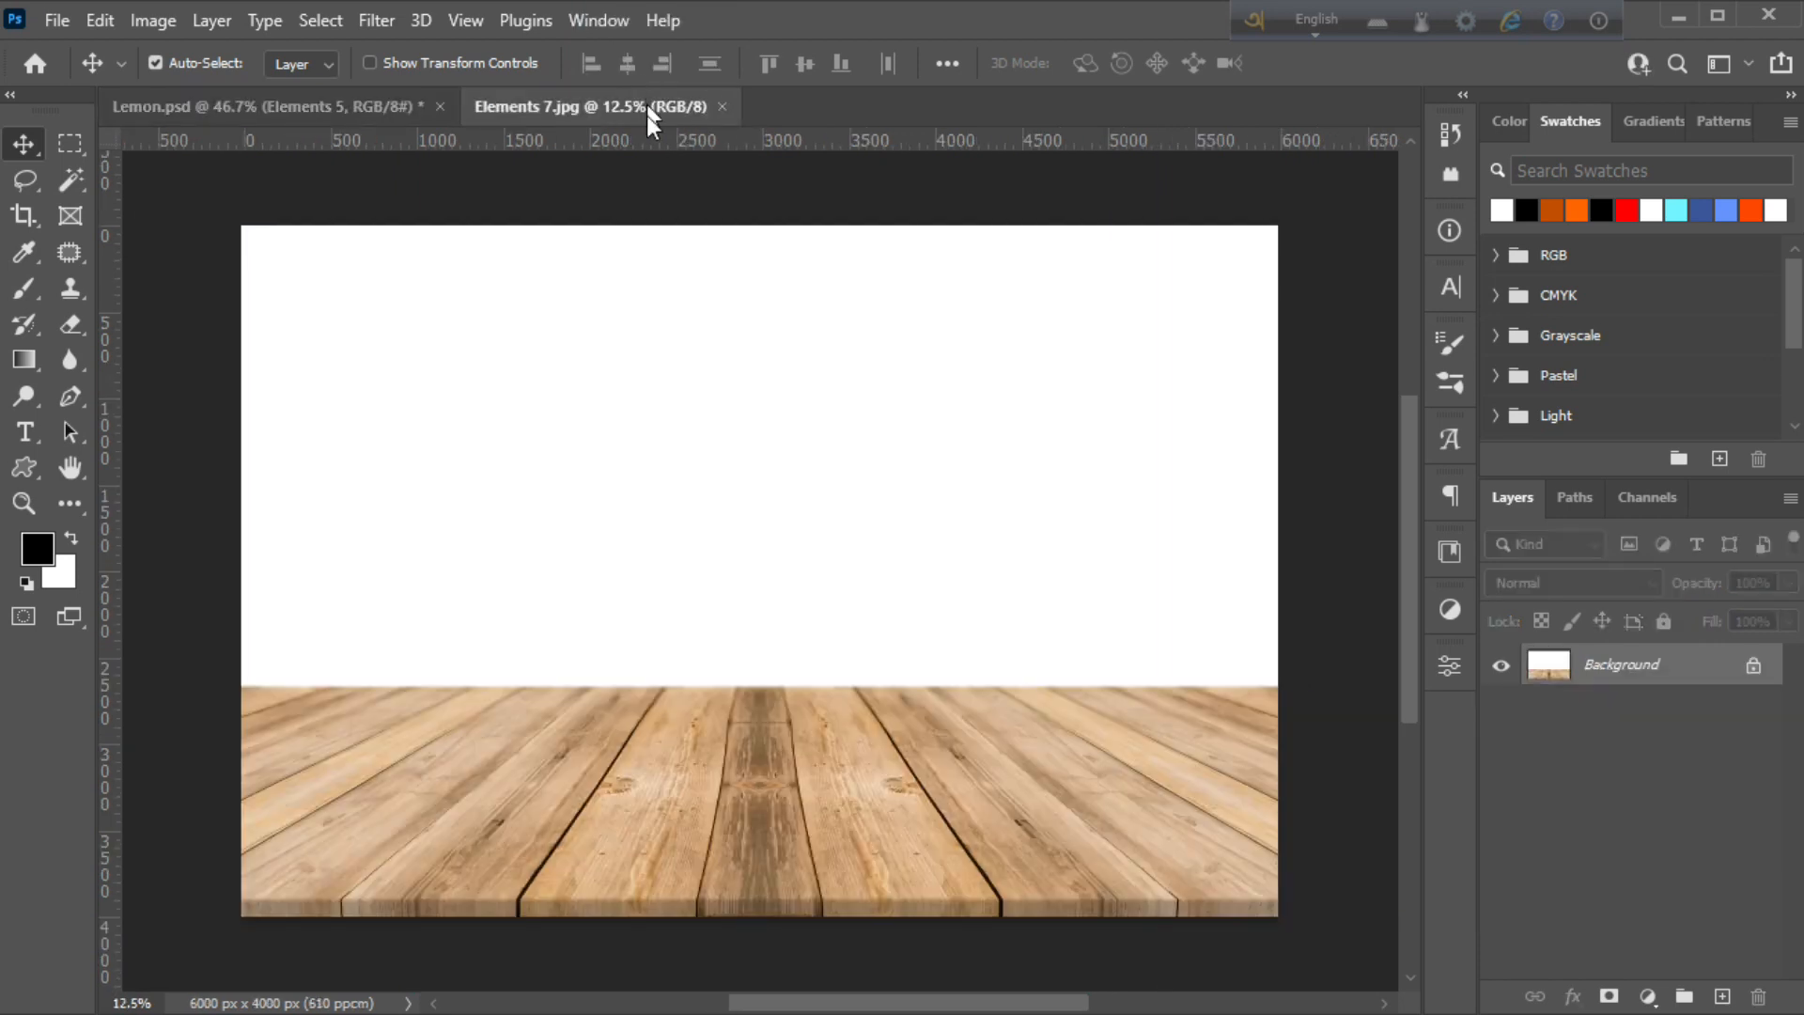
left_click(1753, 669)
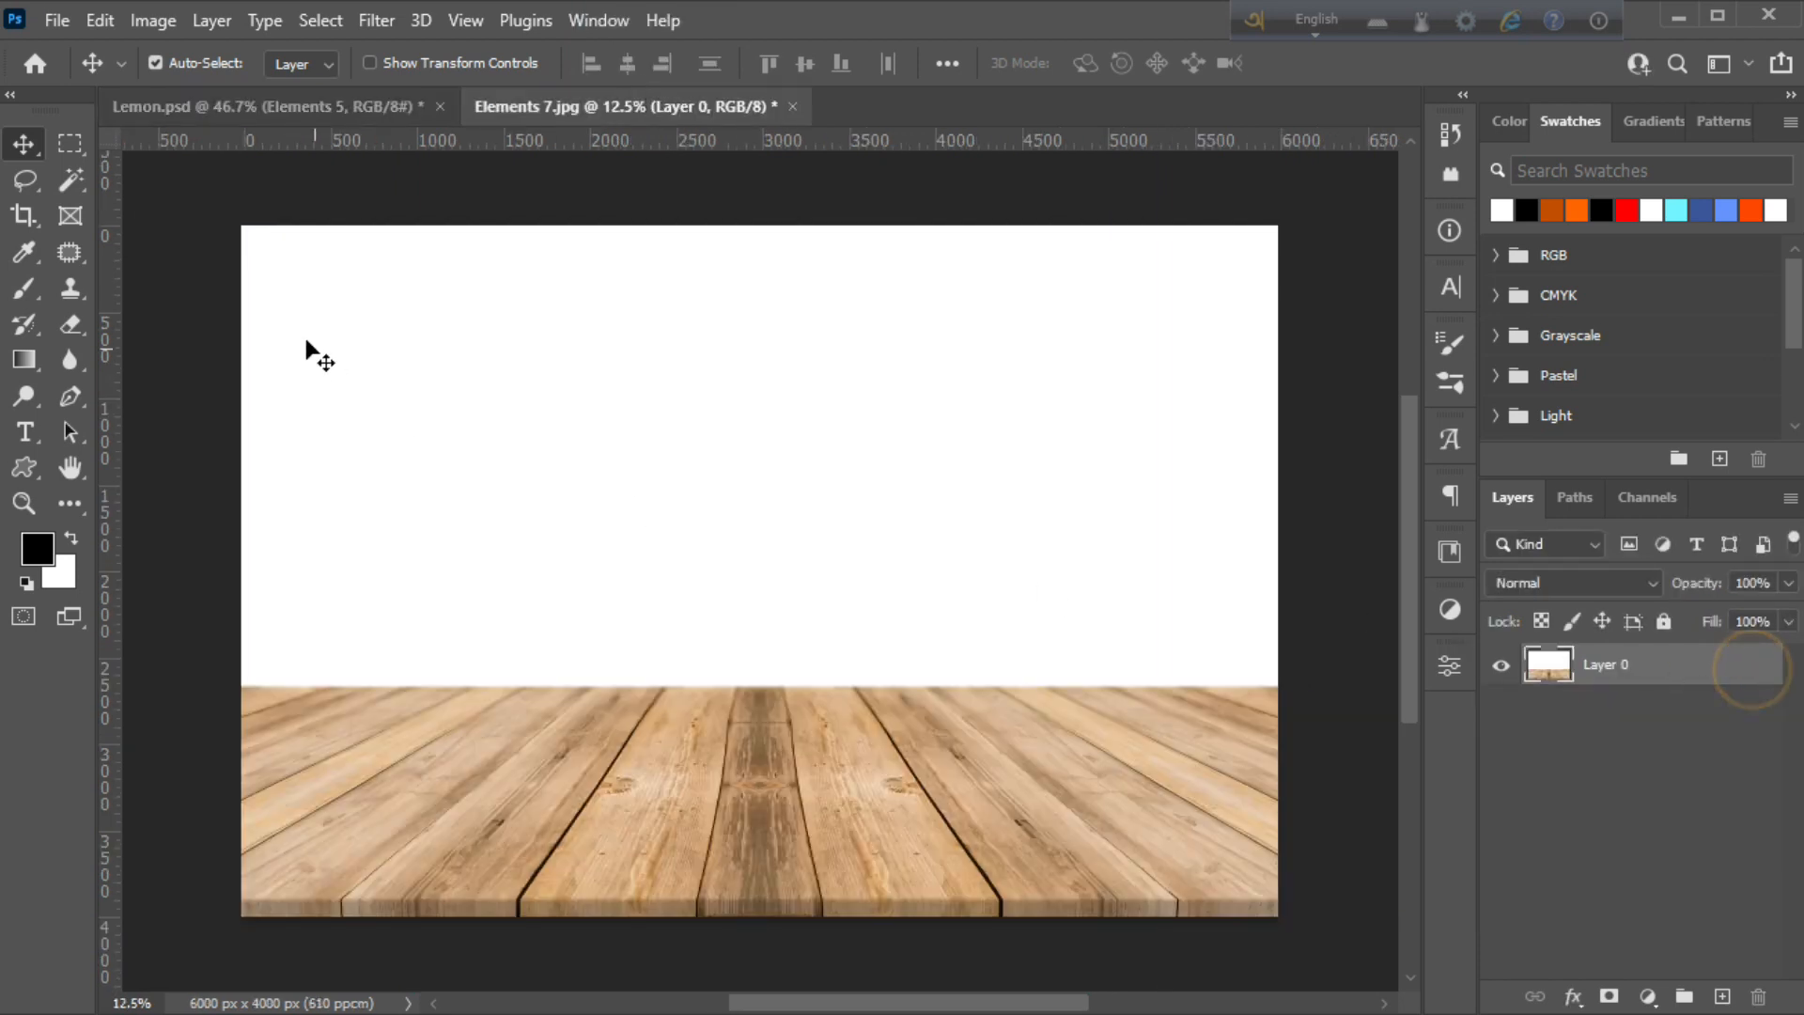
Remove the white area above the wooden planks with the Magic Wand tool and clear the selection
left_click(61, 183)
right_click(72, 183)
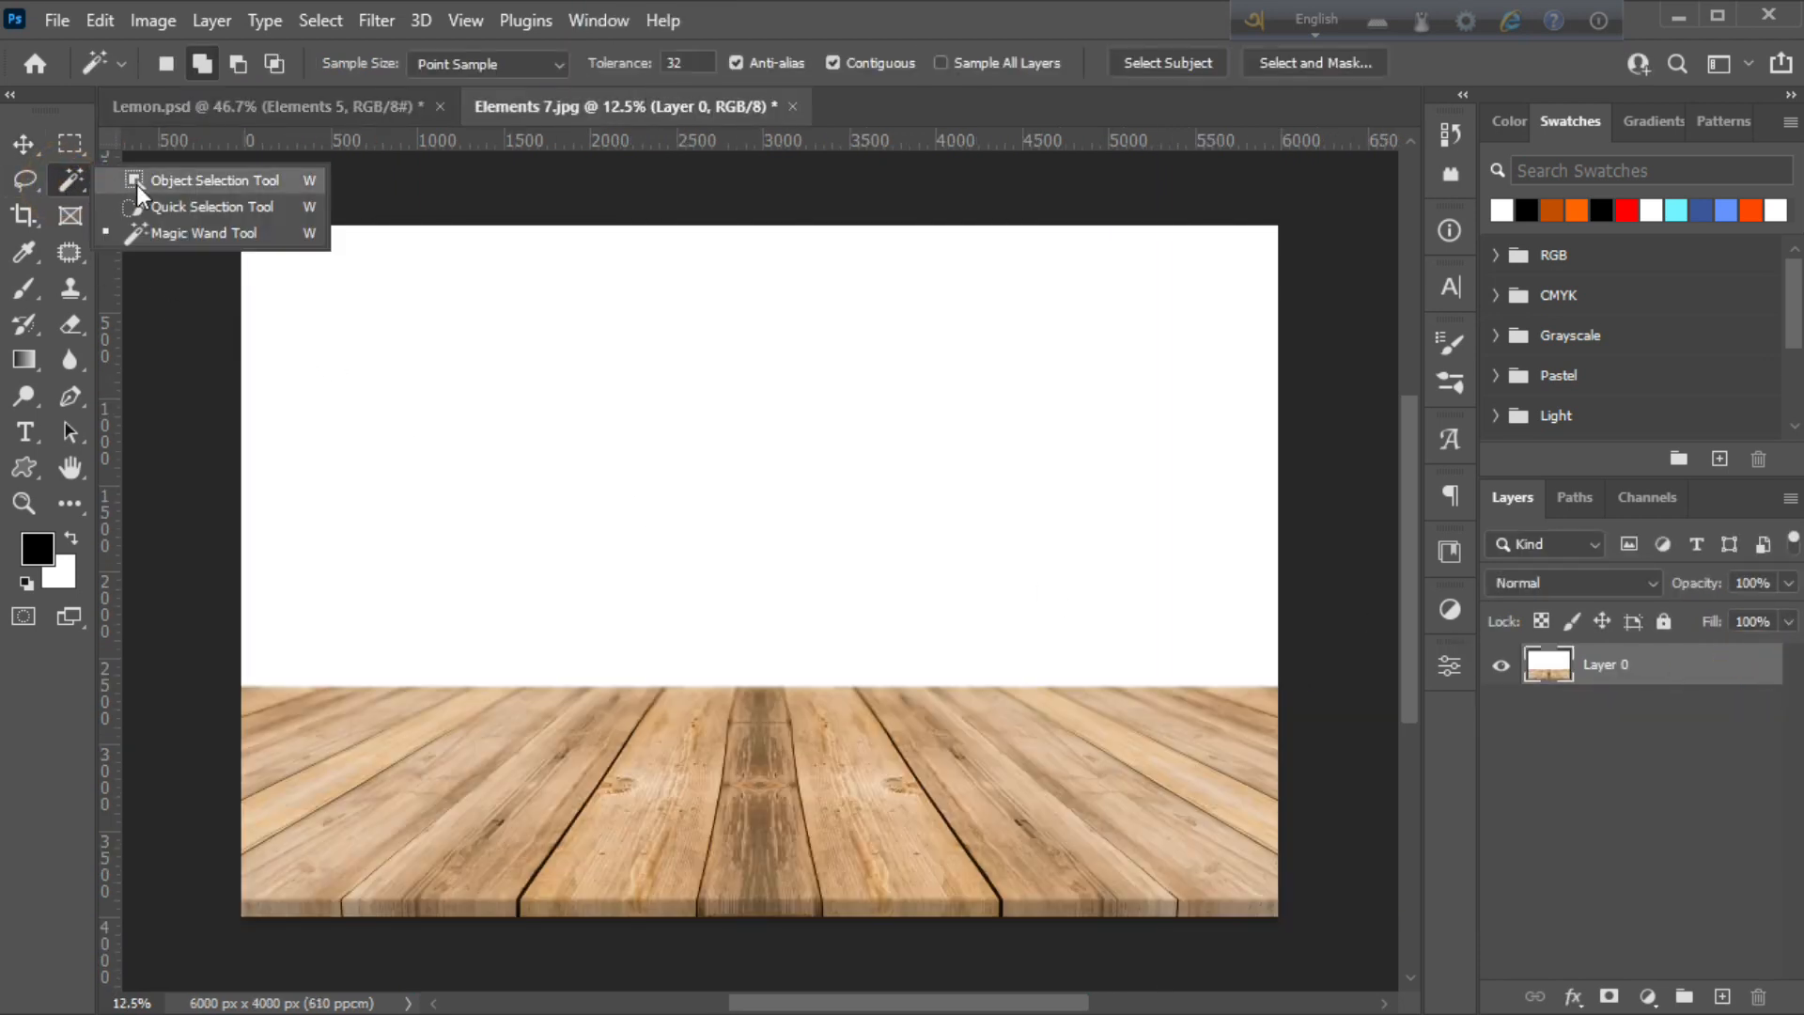
left_click(156, 232)
left_click(567, 419)
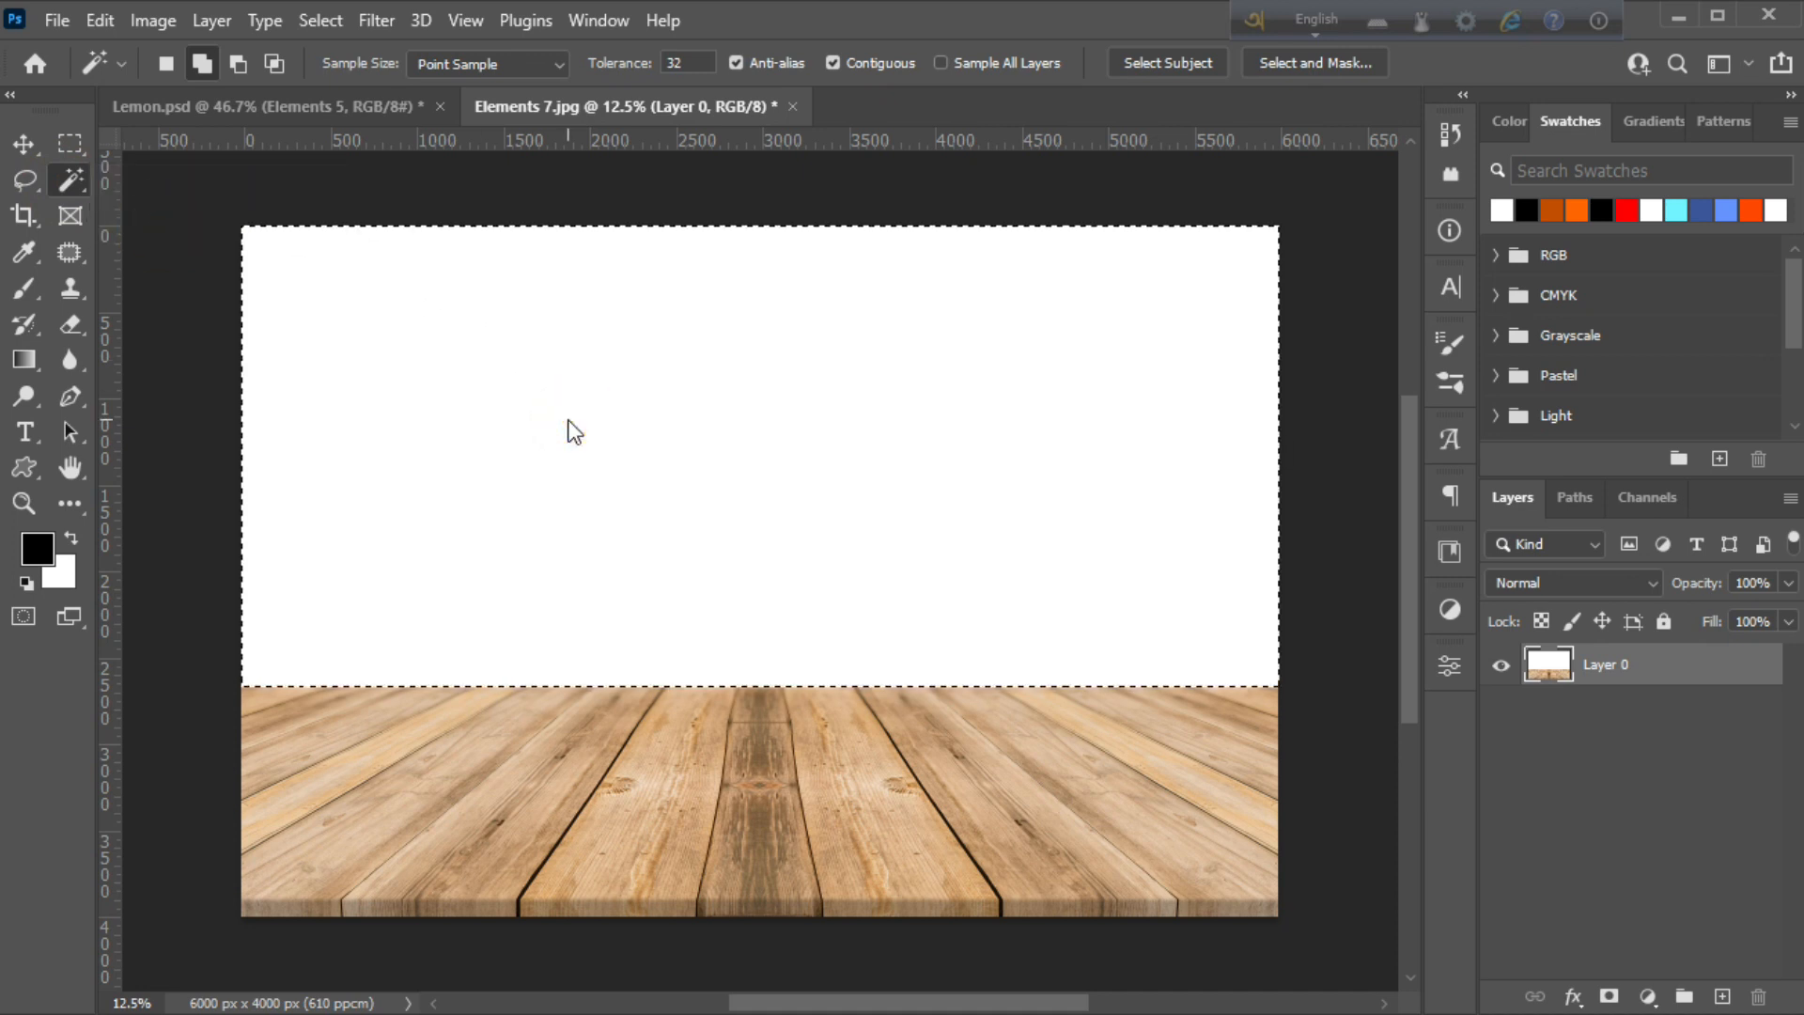
key("Delete")
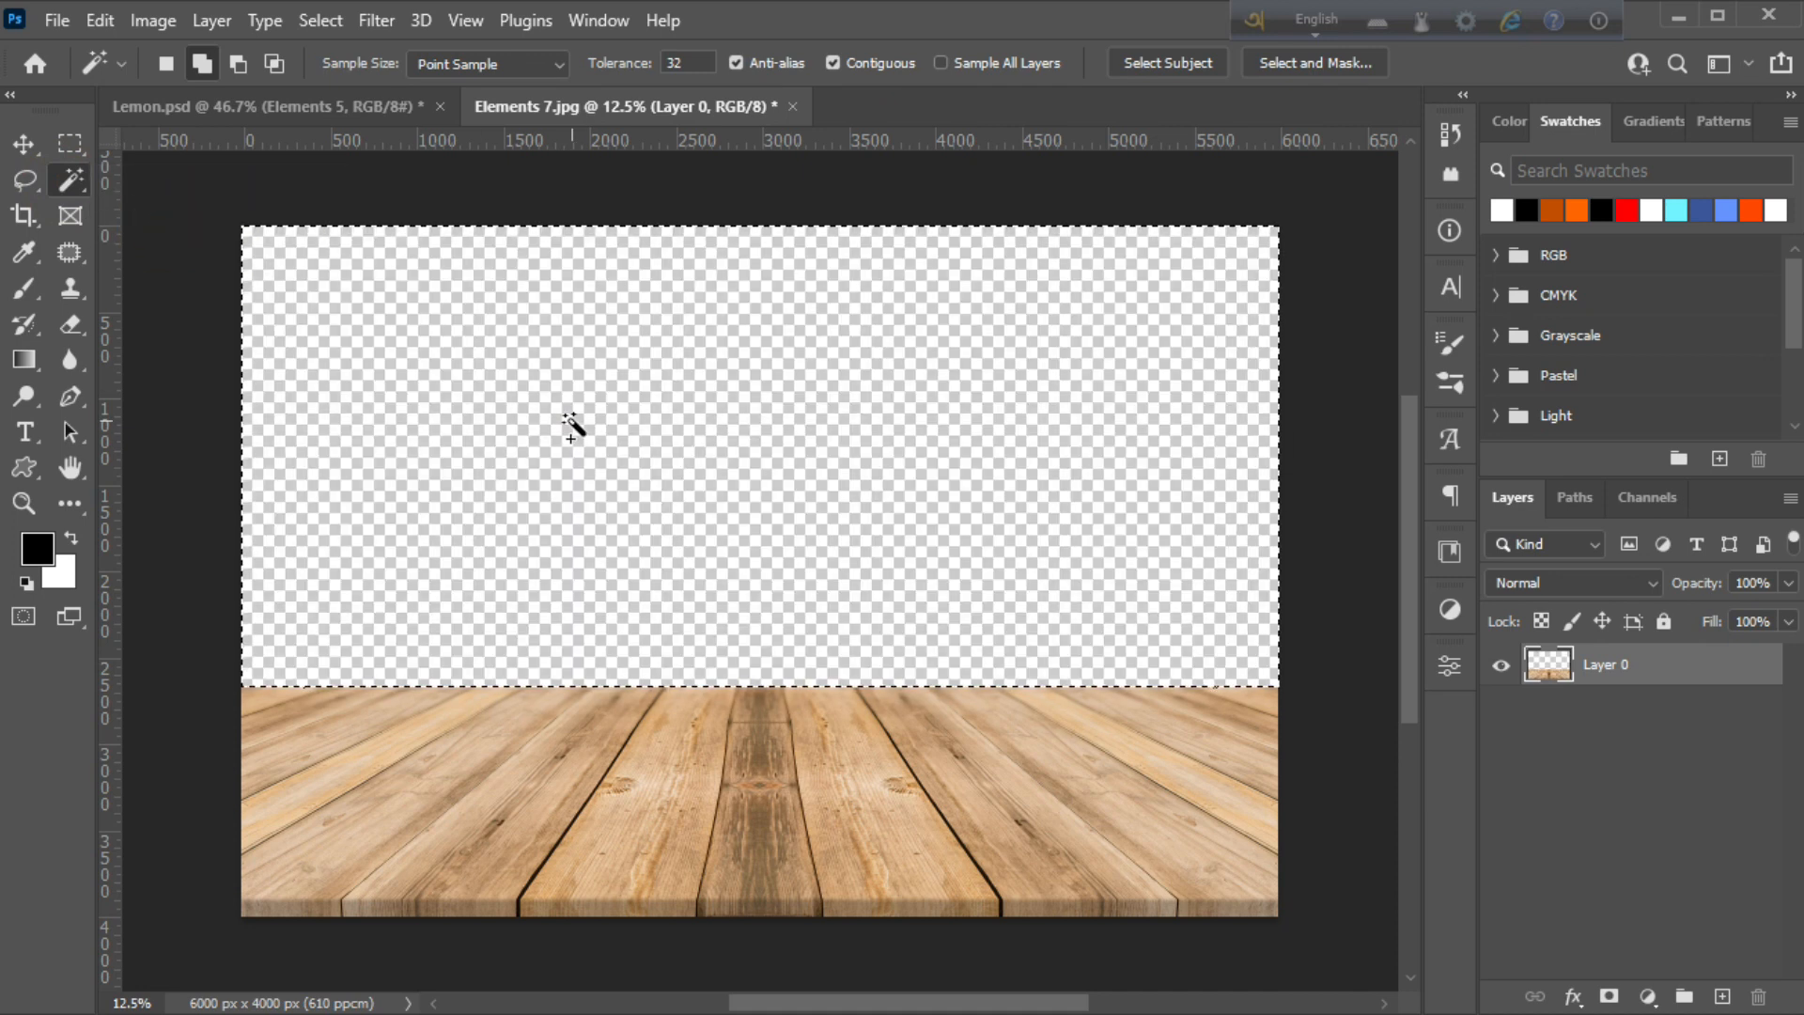
key("ctrl+d")
Select the plank area with a rectangular marquee and move it into the Lemon document
left_click(69, 143)
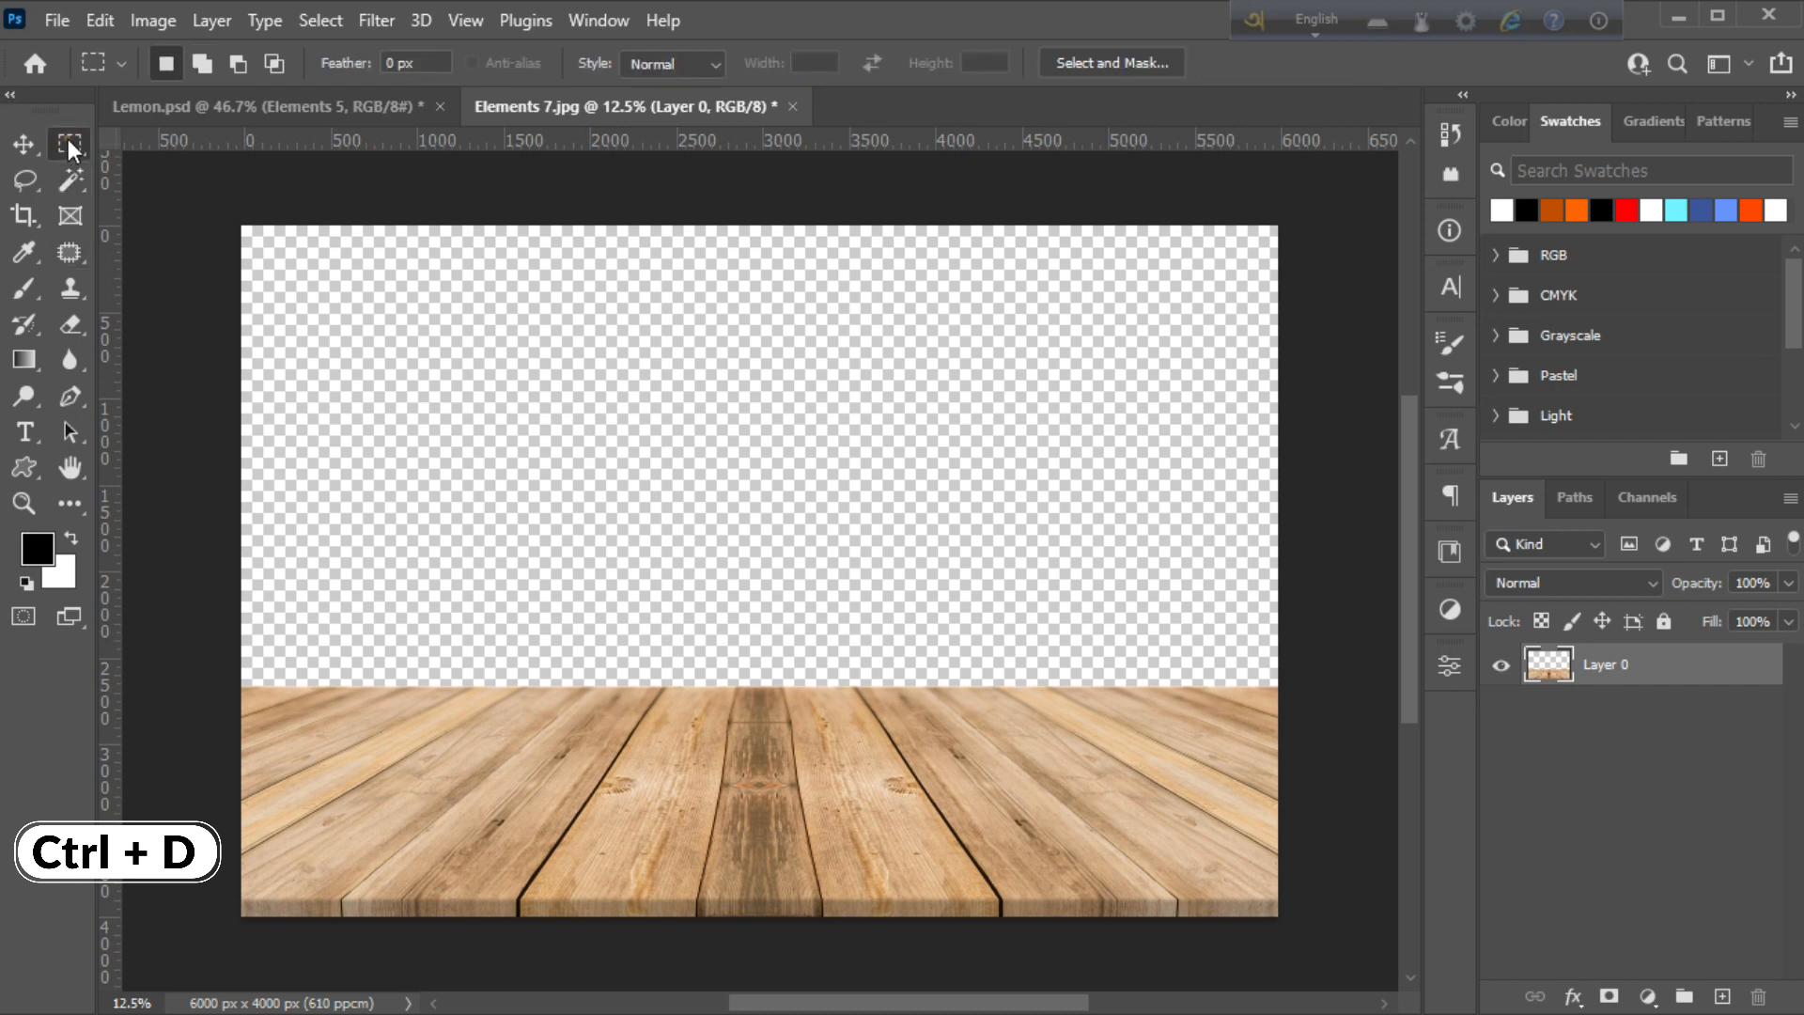
left_click_drag(177, 532, 1306, 944)
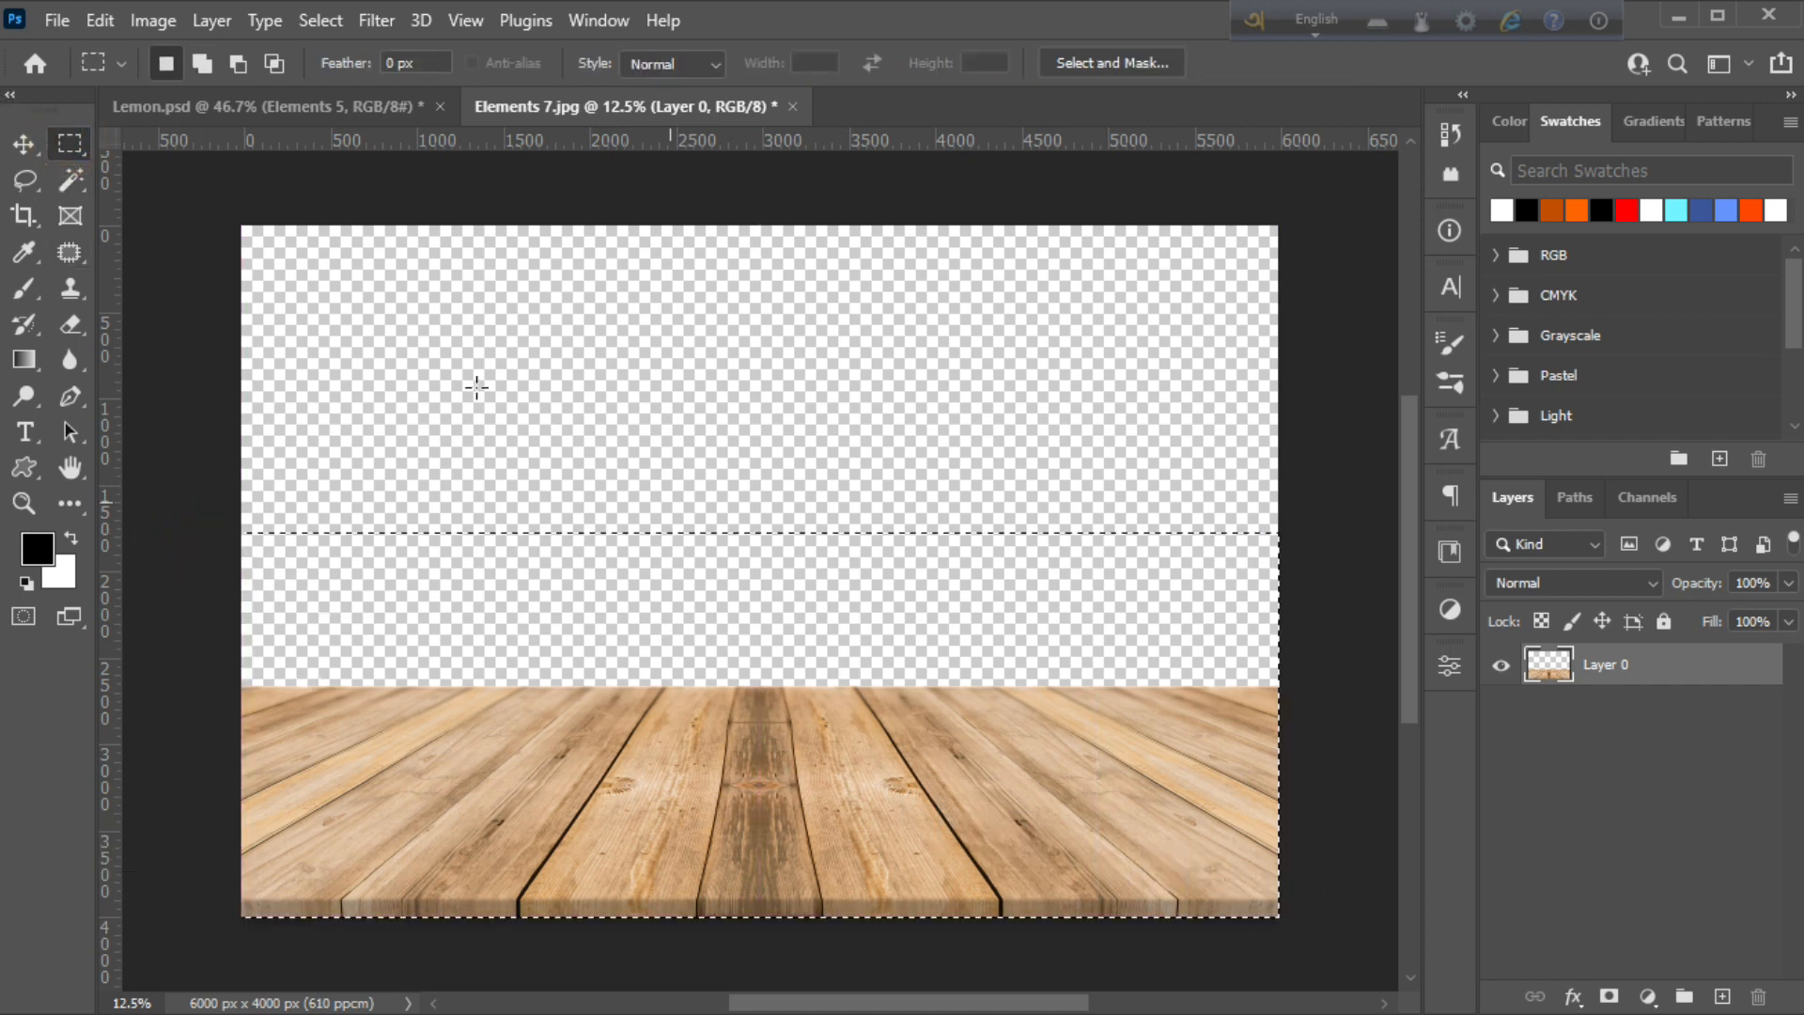
left_click(26, 143)
left_click_drag(637, 703, 312, 132)
left_click_drag(703, 729, 703, 729)
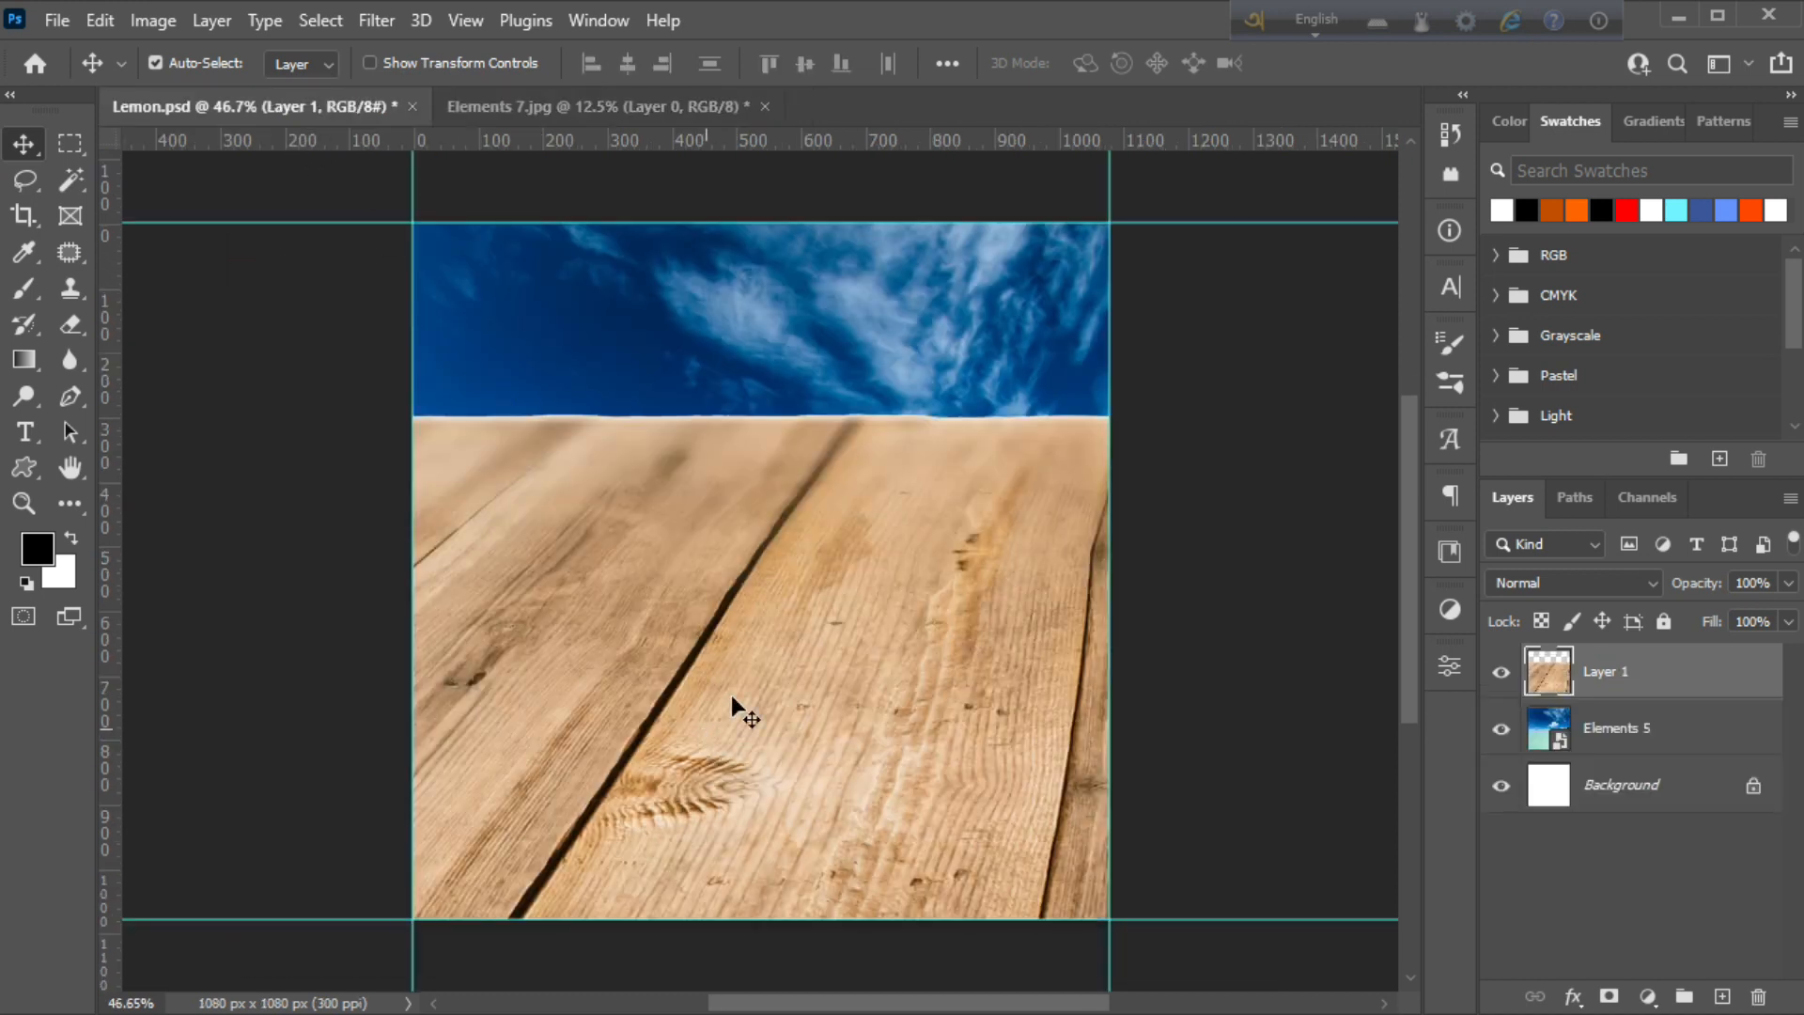
Scale the plank layer down to a strip along the canvas's lower edge and centre it horizontally at 540 px
left_click(28, 500)
left_click_drag(573, 443, 489, 438)
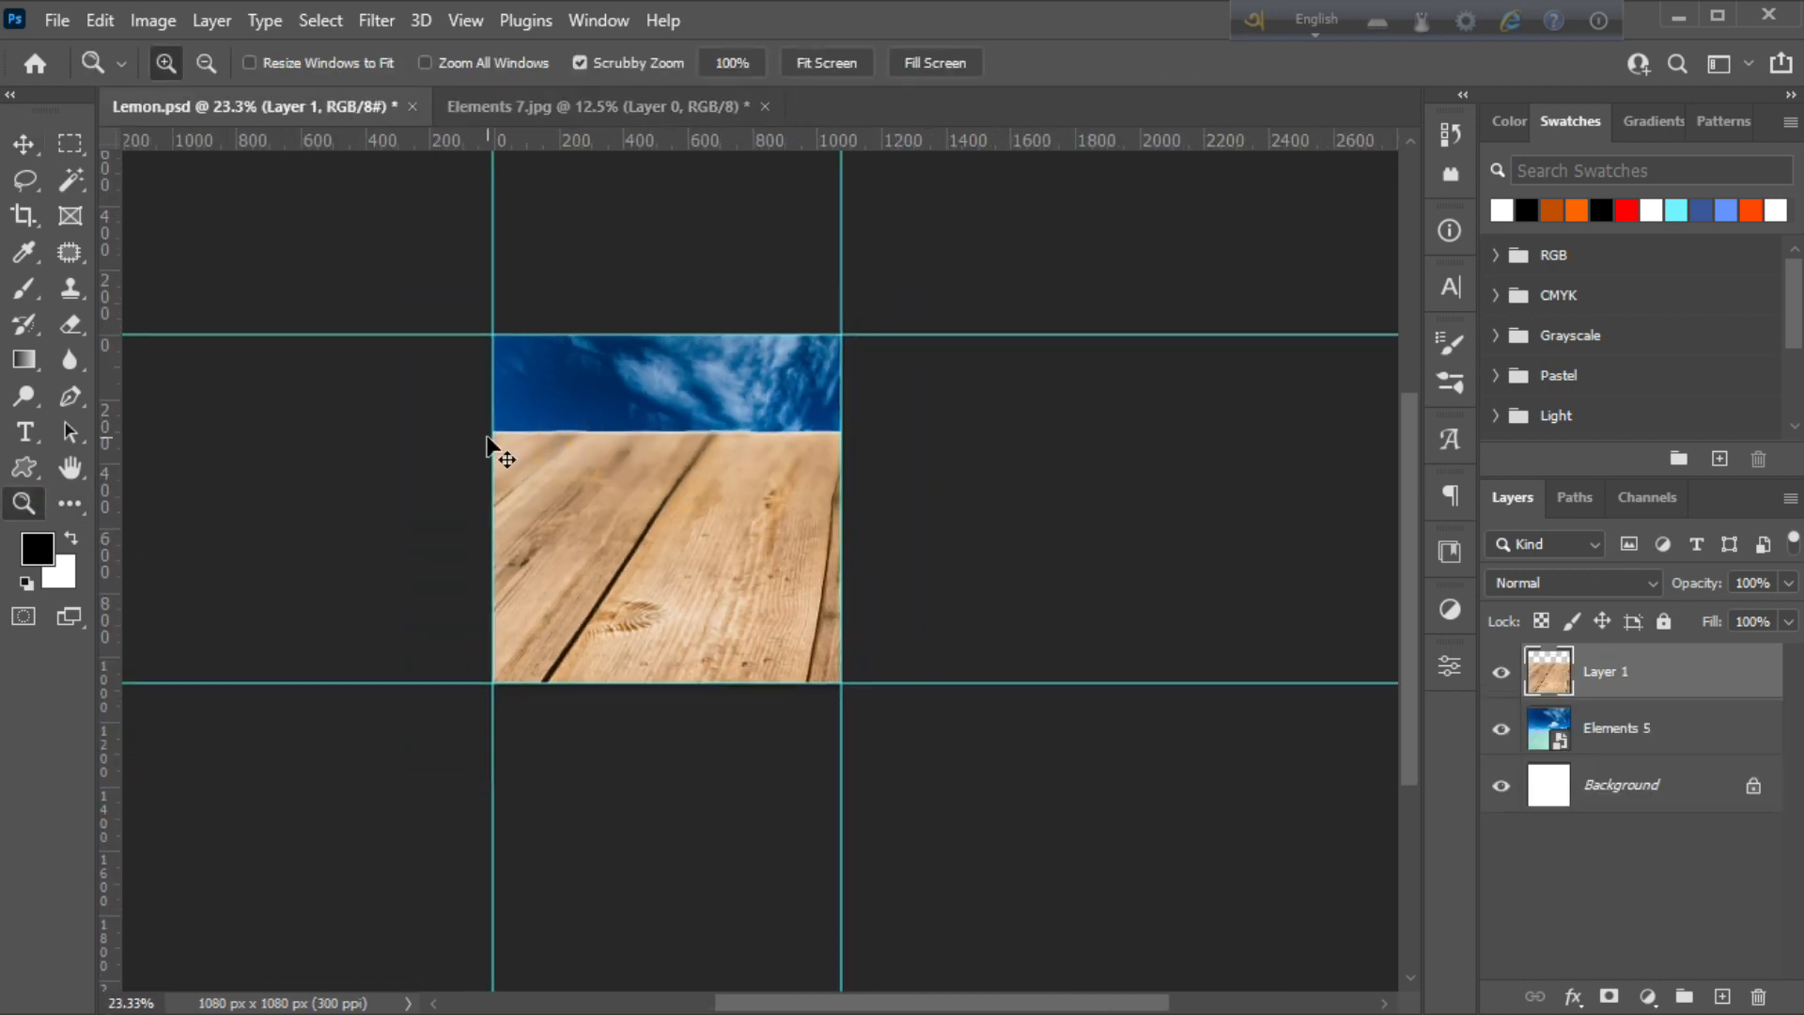
key("ctrl+t")
left_click_drag(910, 429, 906, 683)
left_click_drag(922, 764, 719, 596)
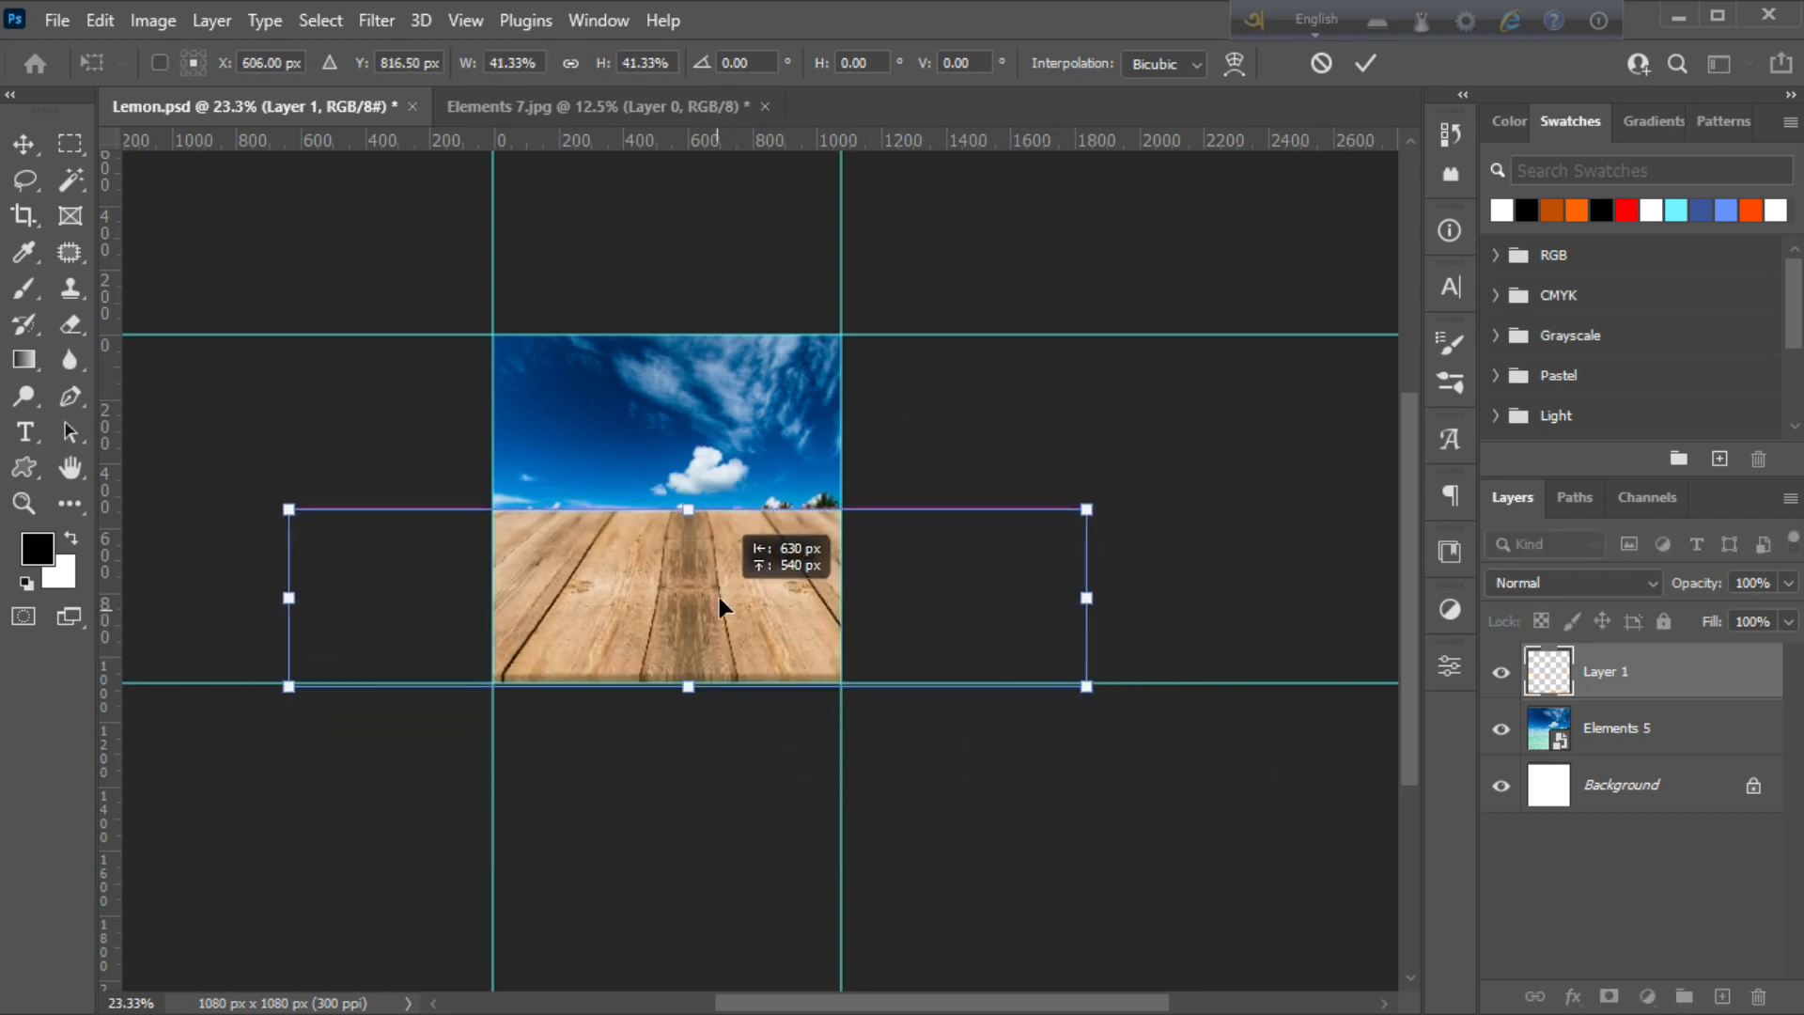
left_click_drag(685, 512, 713, 692)
left_click(24, 503)
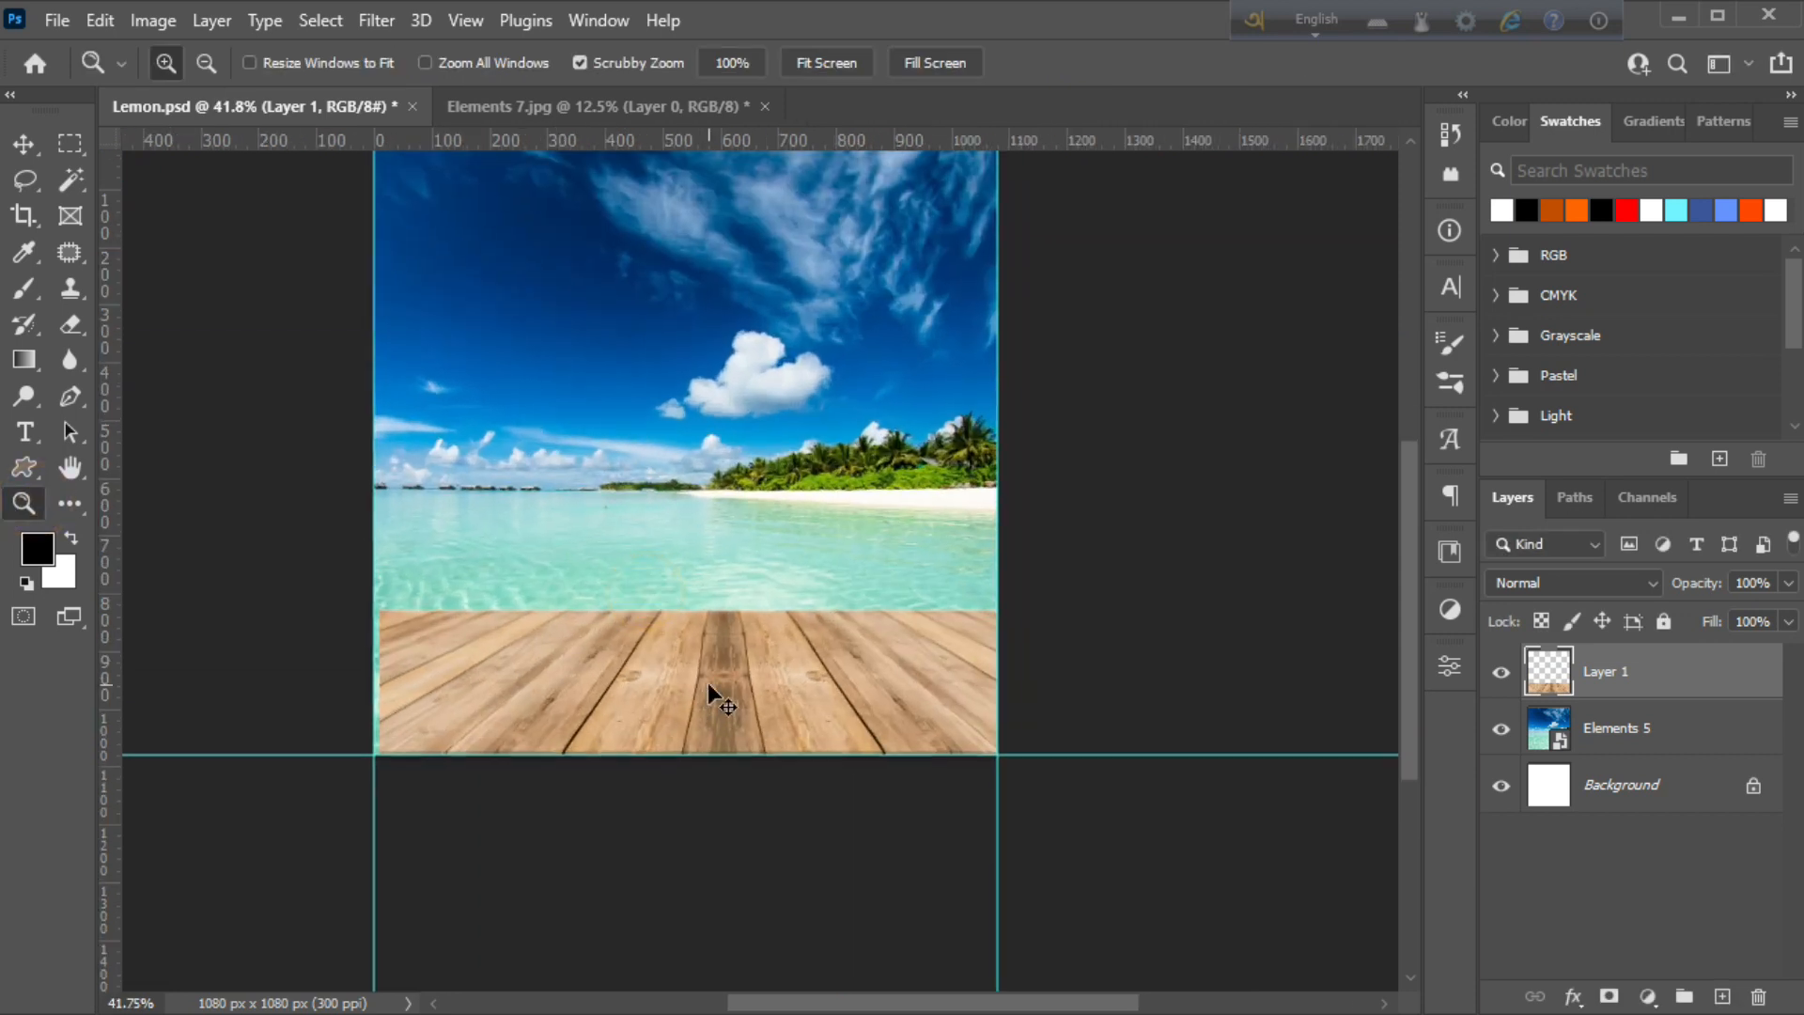
left_click_drag(856, 693, 814, 697)
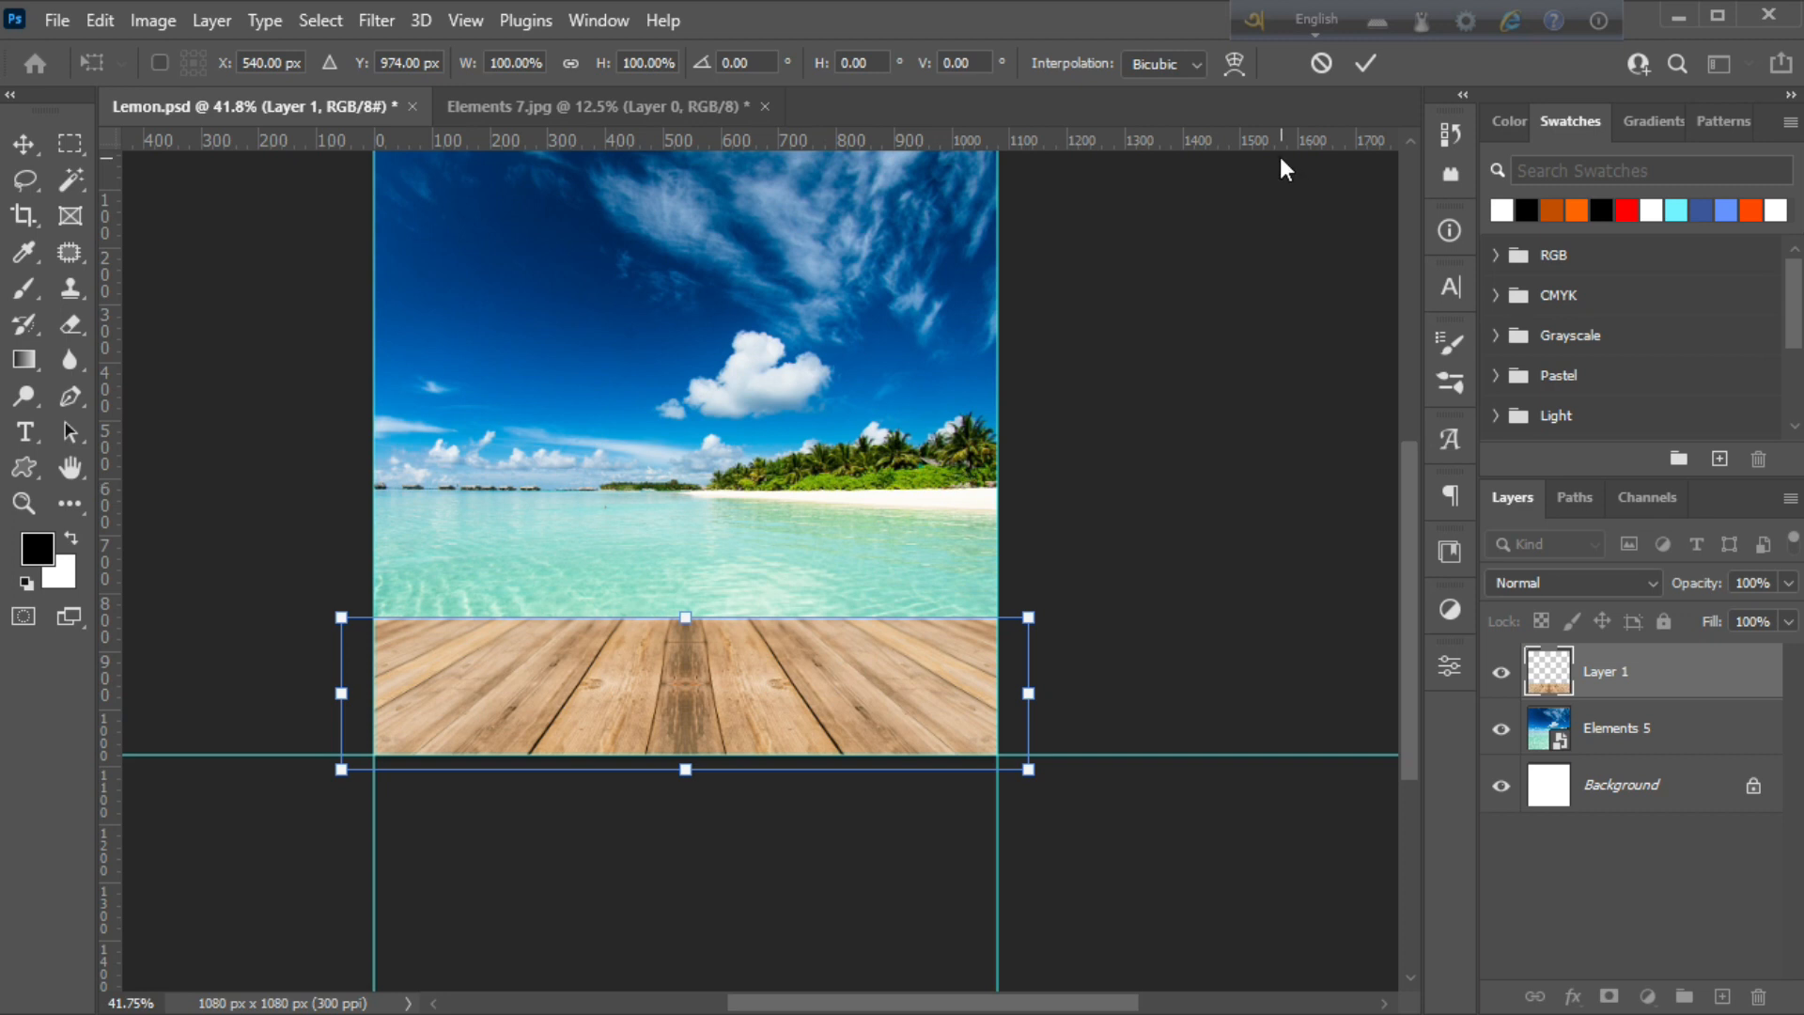
left_click(1366, 64)
Stretch the plank layer's height to about 128% and narrow both sides to just beyond the canvas edges
key("ctrl+t")
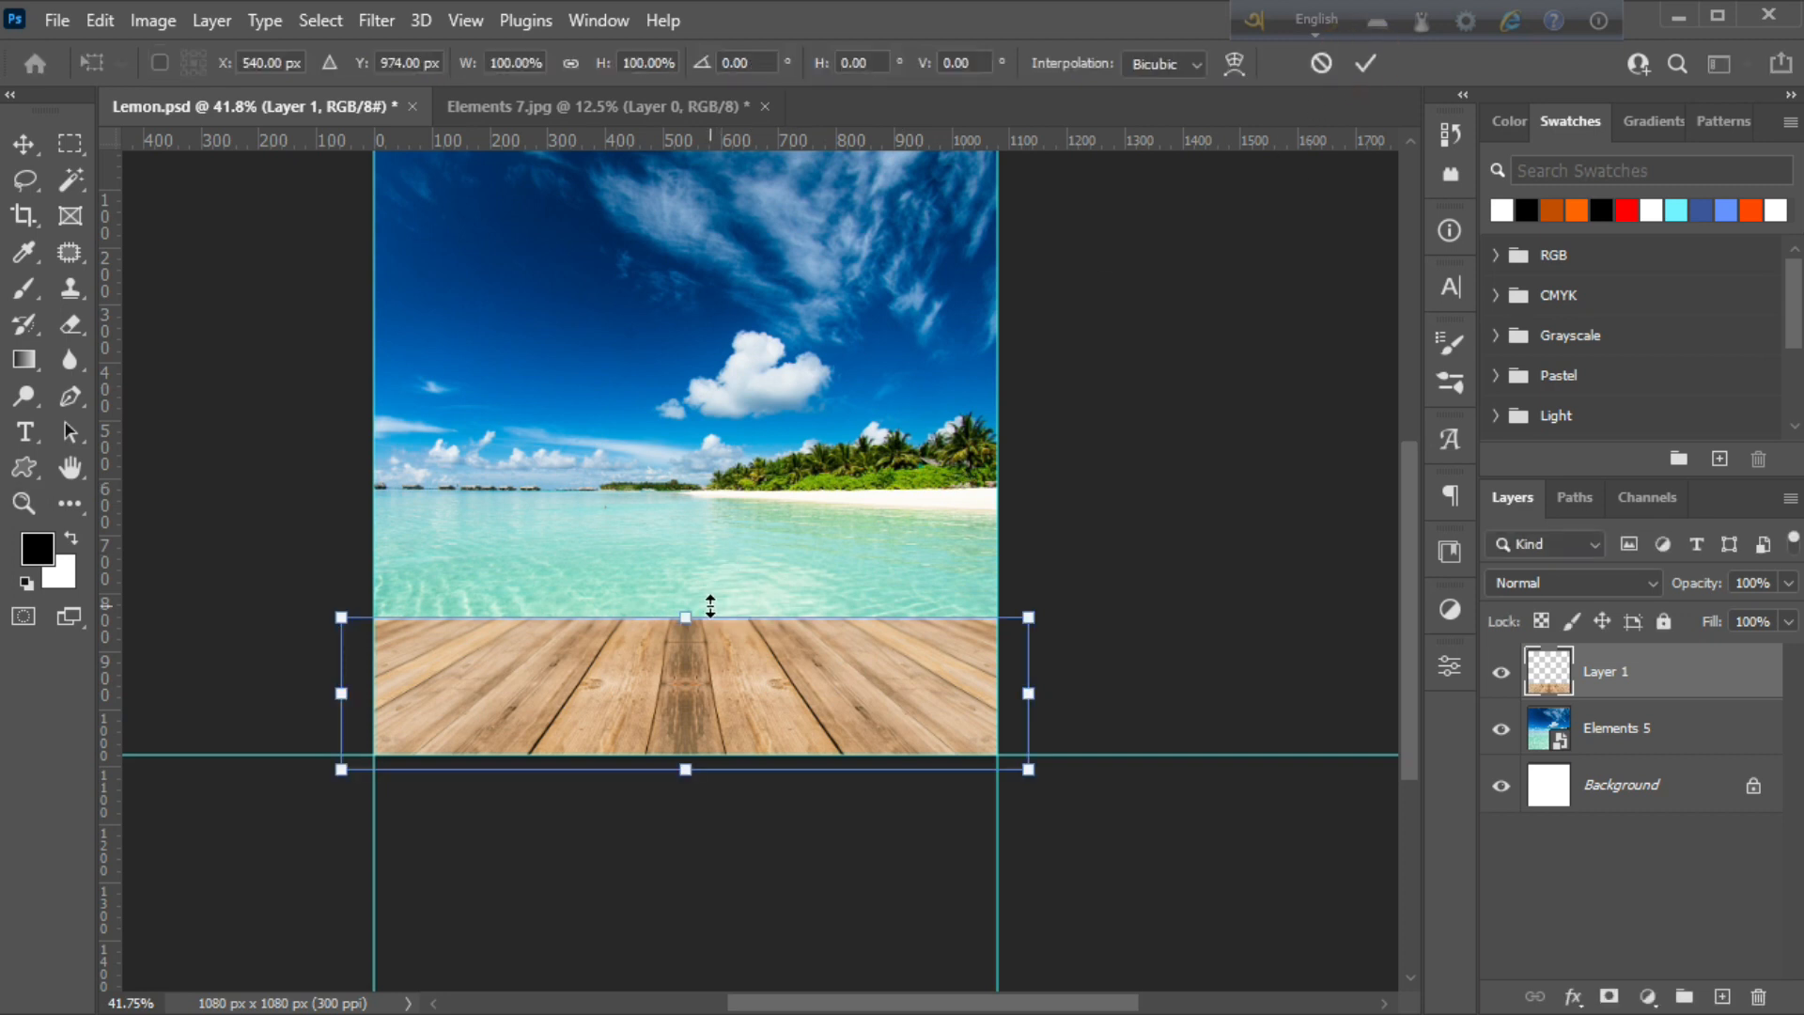
left_click_drag(685, 612, 685, 571)
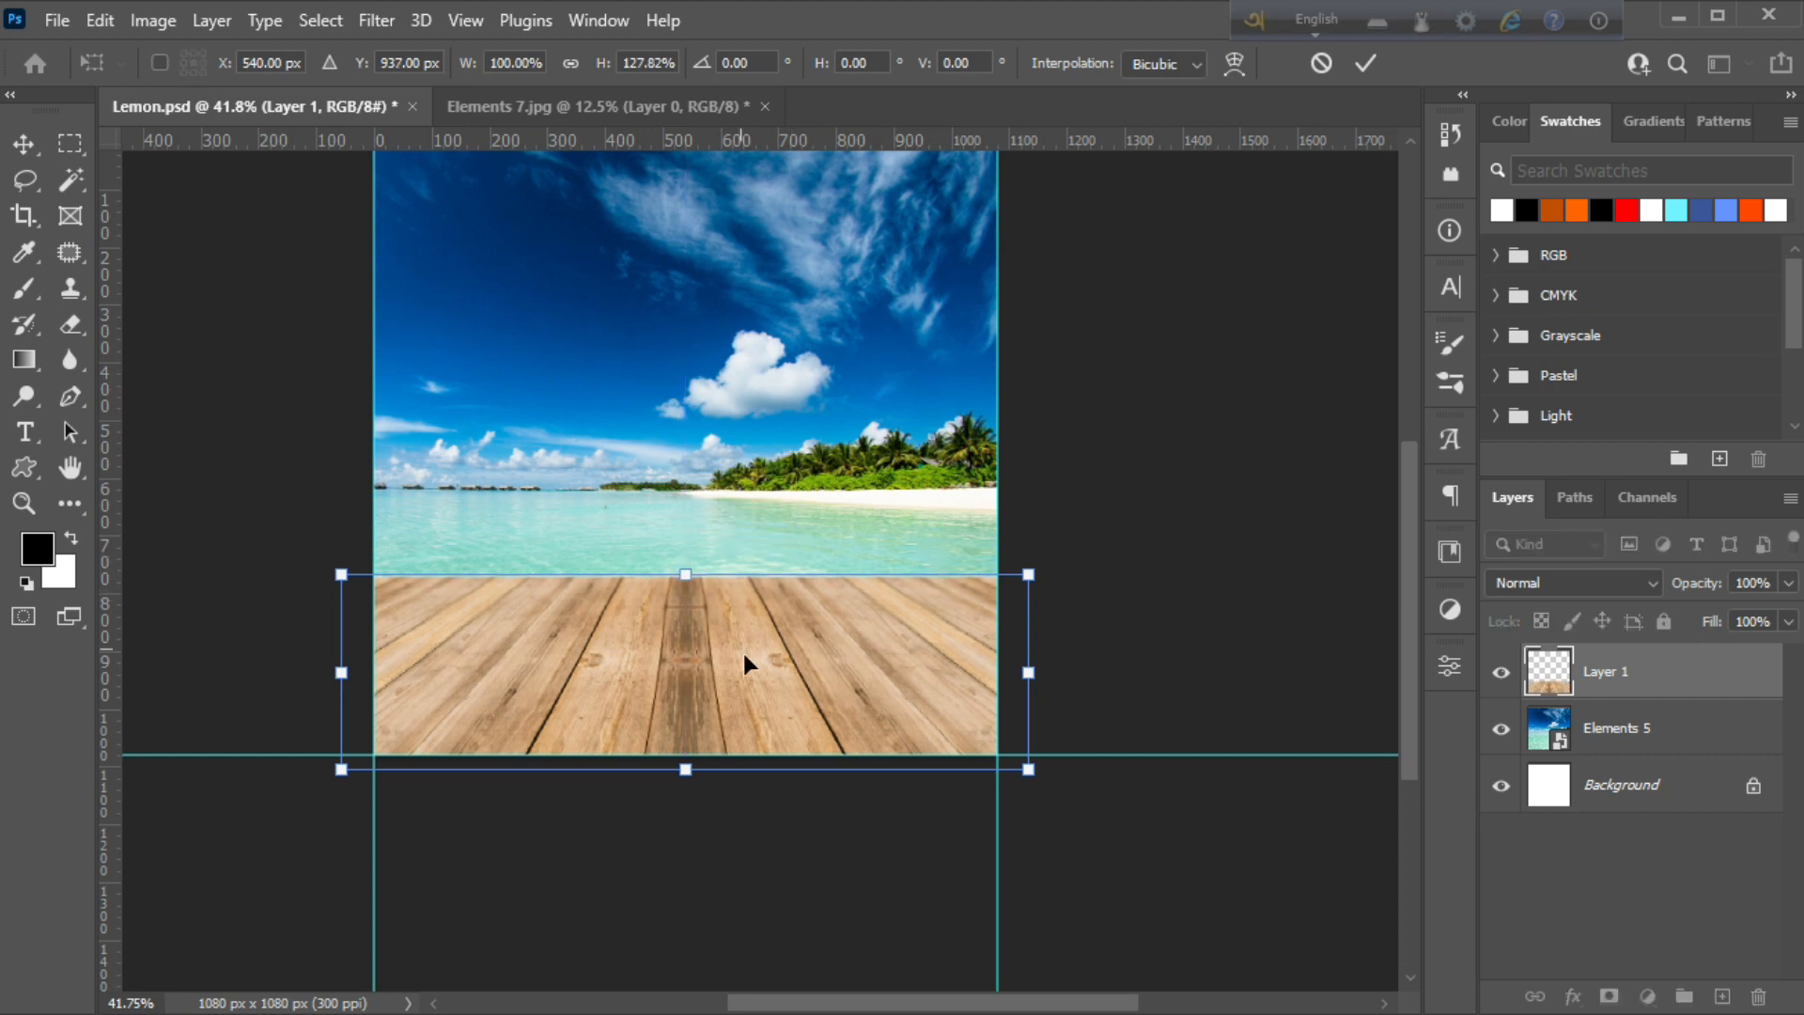
left_click_drag(1028, 575, 1003, 575)
left_click_drag(339, 575, 368, 573)
left_click(1364, 64)
key("z")
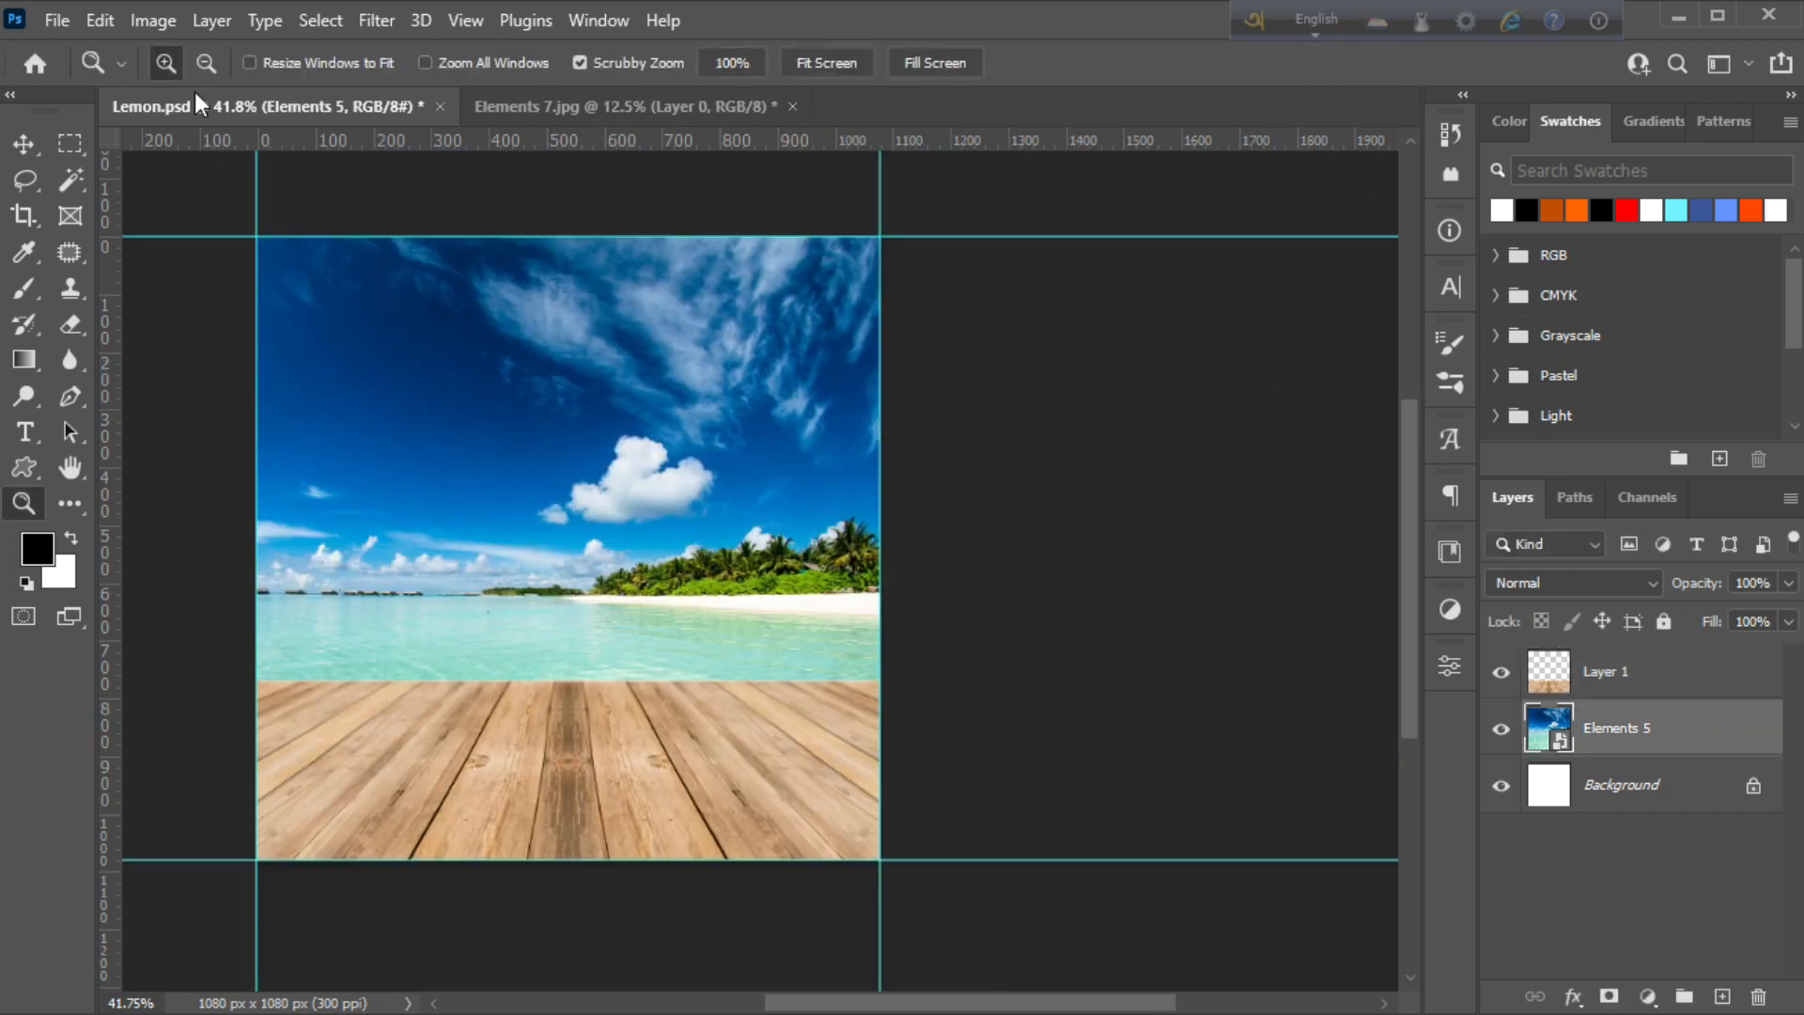
Start Sky Replacement on the Elements 5 beach layer using the BlueSky001 sky from Blue Skies
left_click(102, 21)
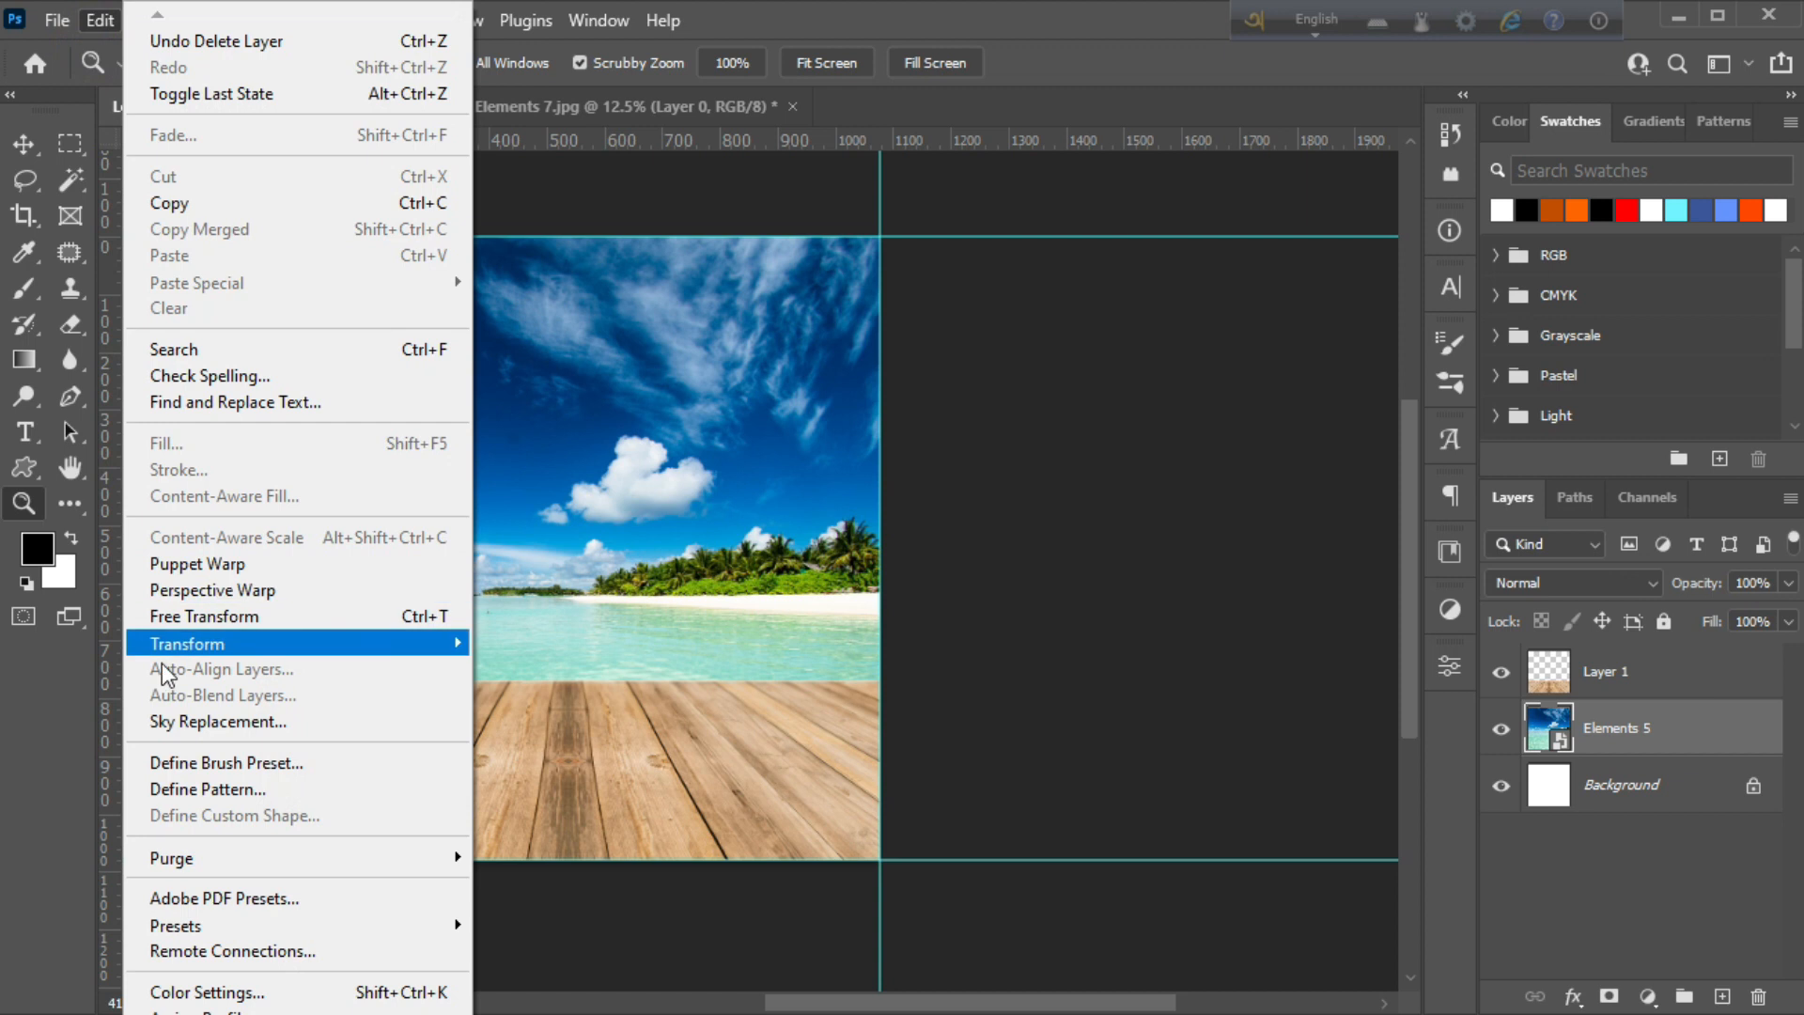
left_click(195, 723)
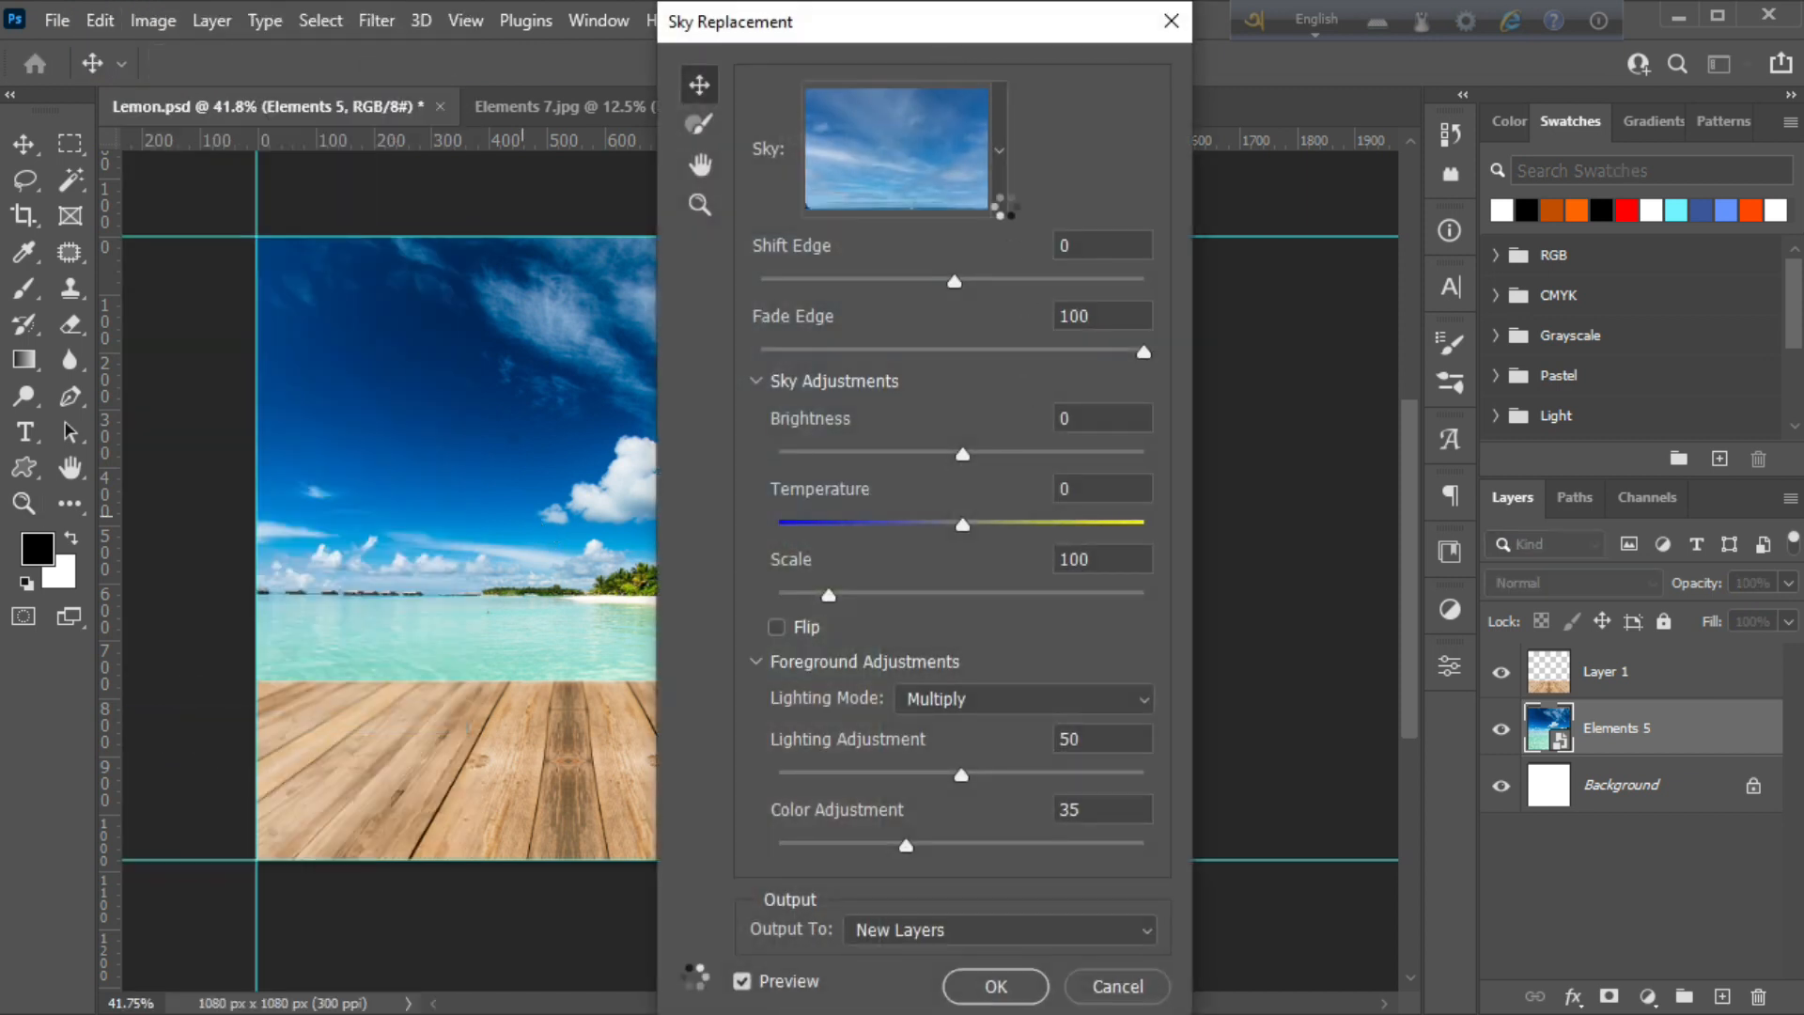
left_click_drag(825, 35, 1086, 40)
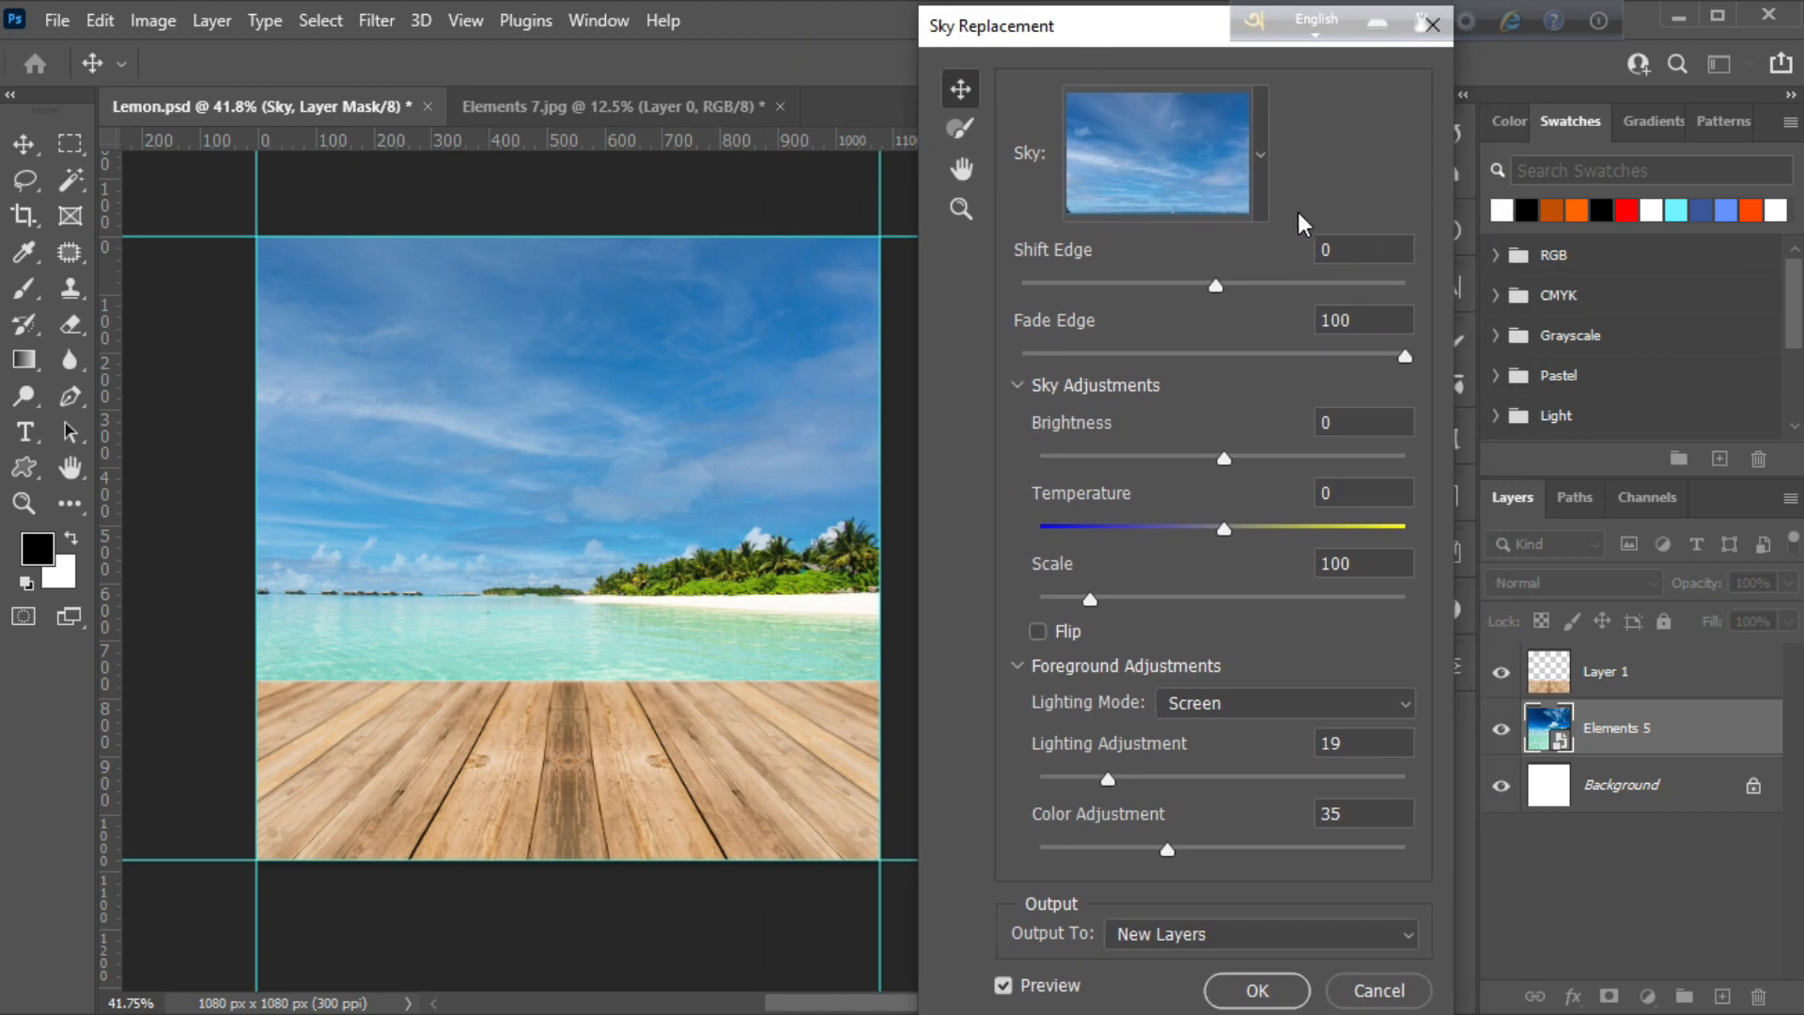
left_click(1260, 155)
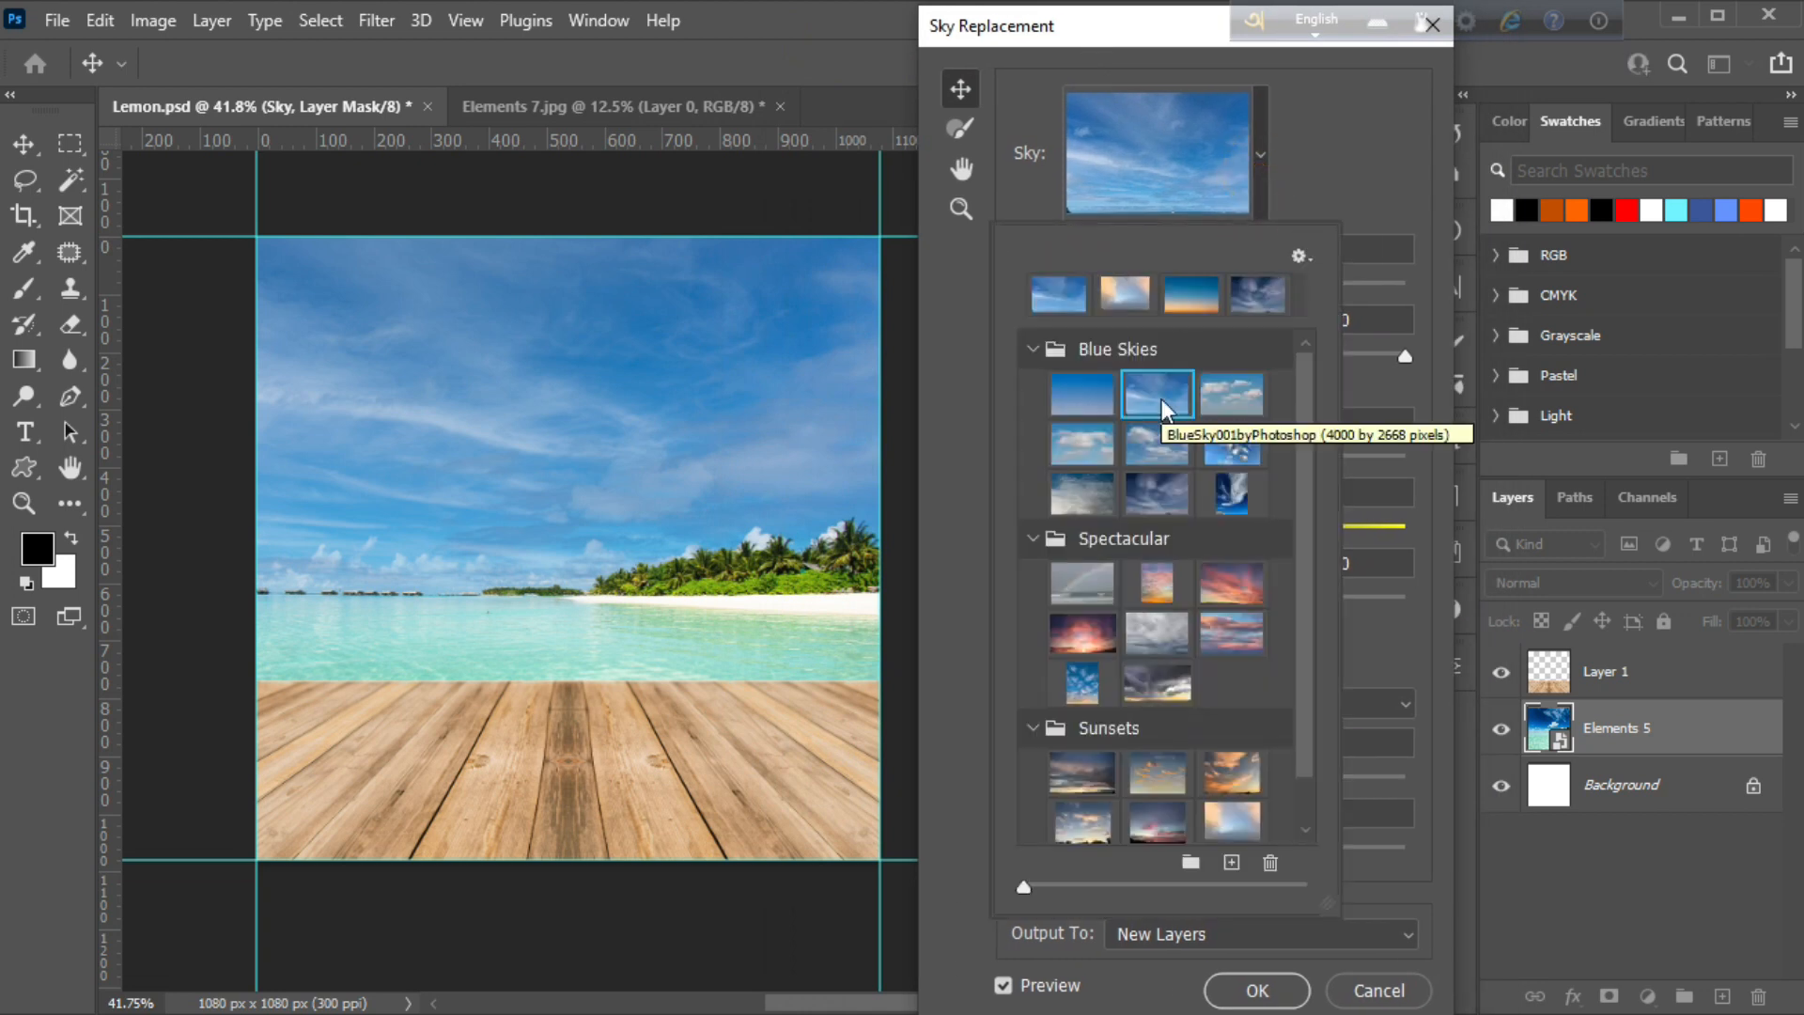
left_click(1255, 190)
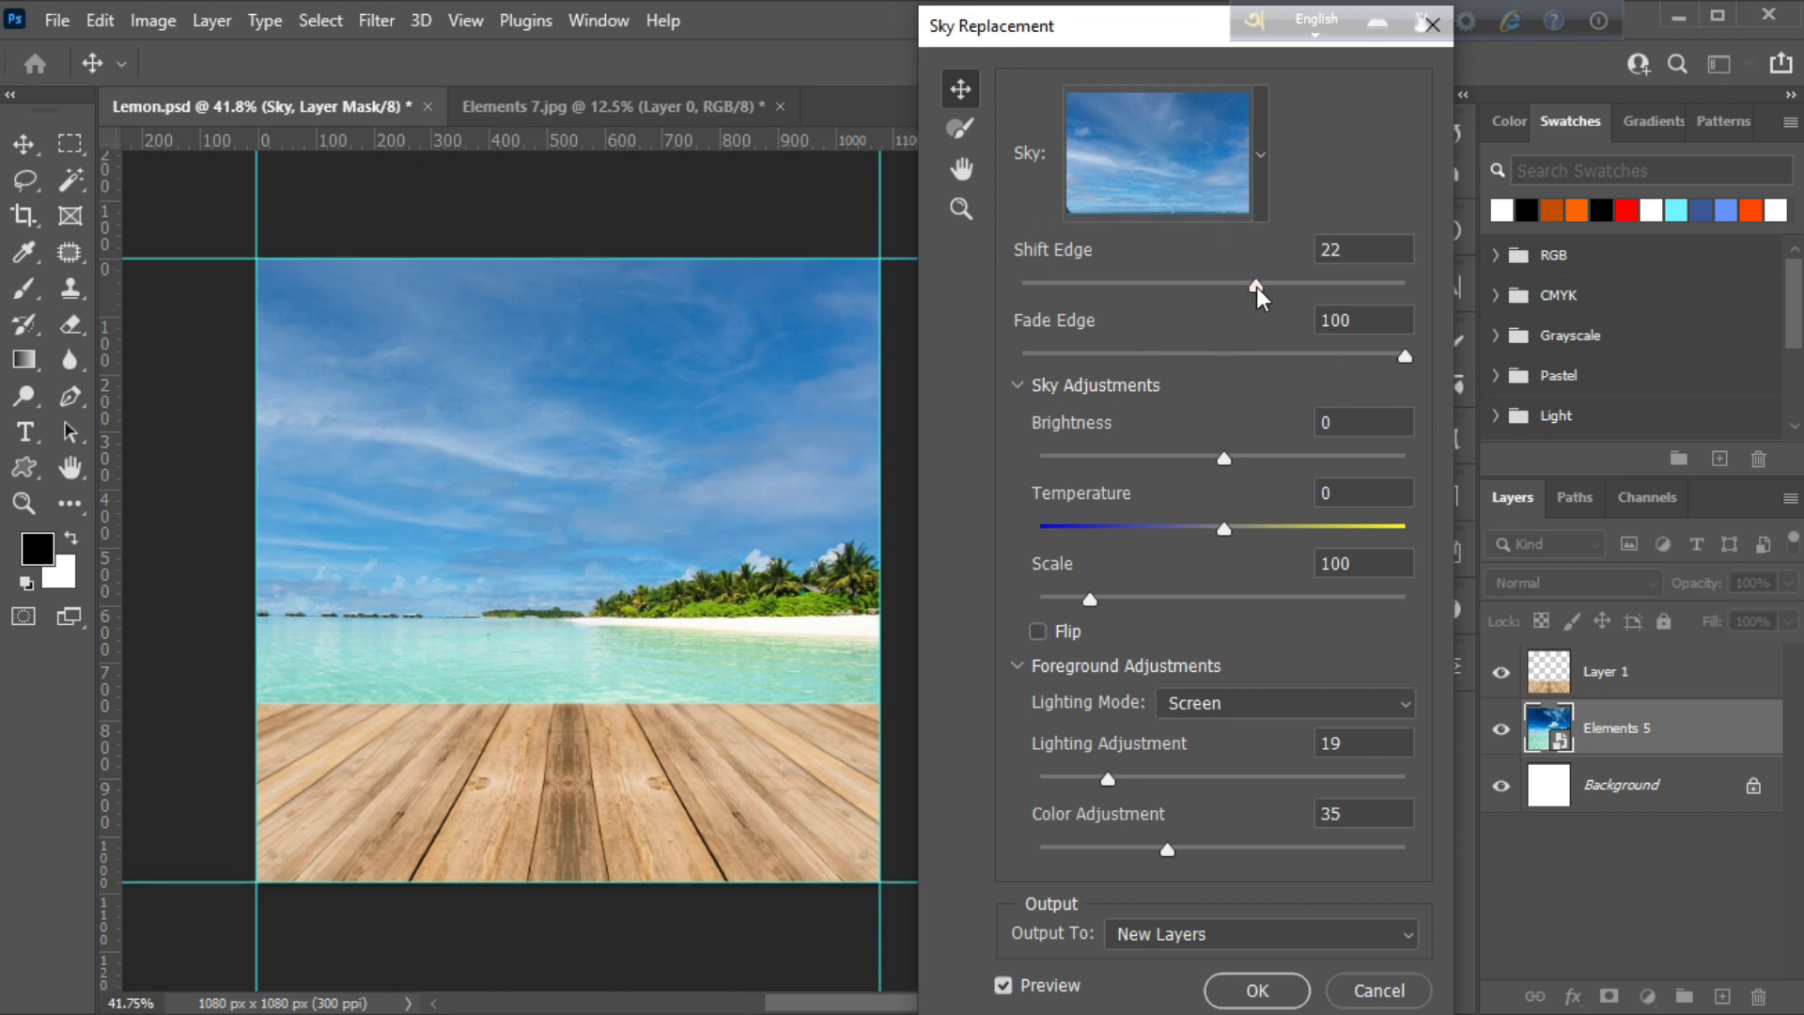
Set the sky's Shift Edge to -35 and Brightness to 4, compare the preview, and apply the replacement to new layers
left_click_drag(1291, 286, 1148, 286)
mouse_move(1232, 458)
left_mouse_down()
mouse_move(1255, 460)
mouse_move(1201, 458)
mouse_move(1231, 455)
left_mouse_up()
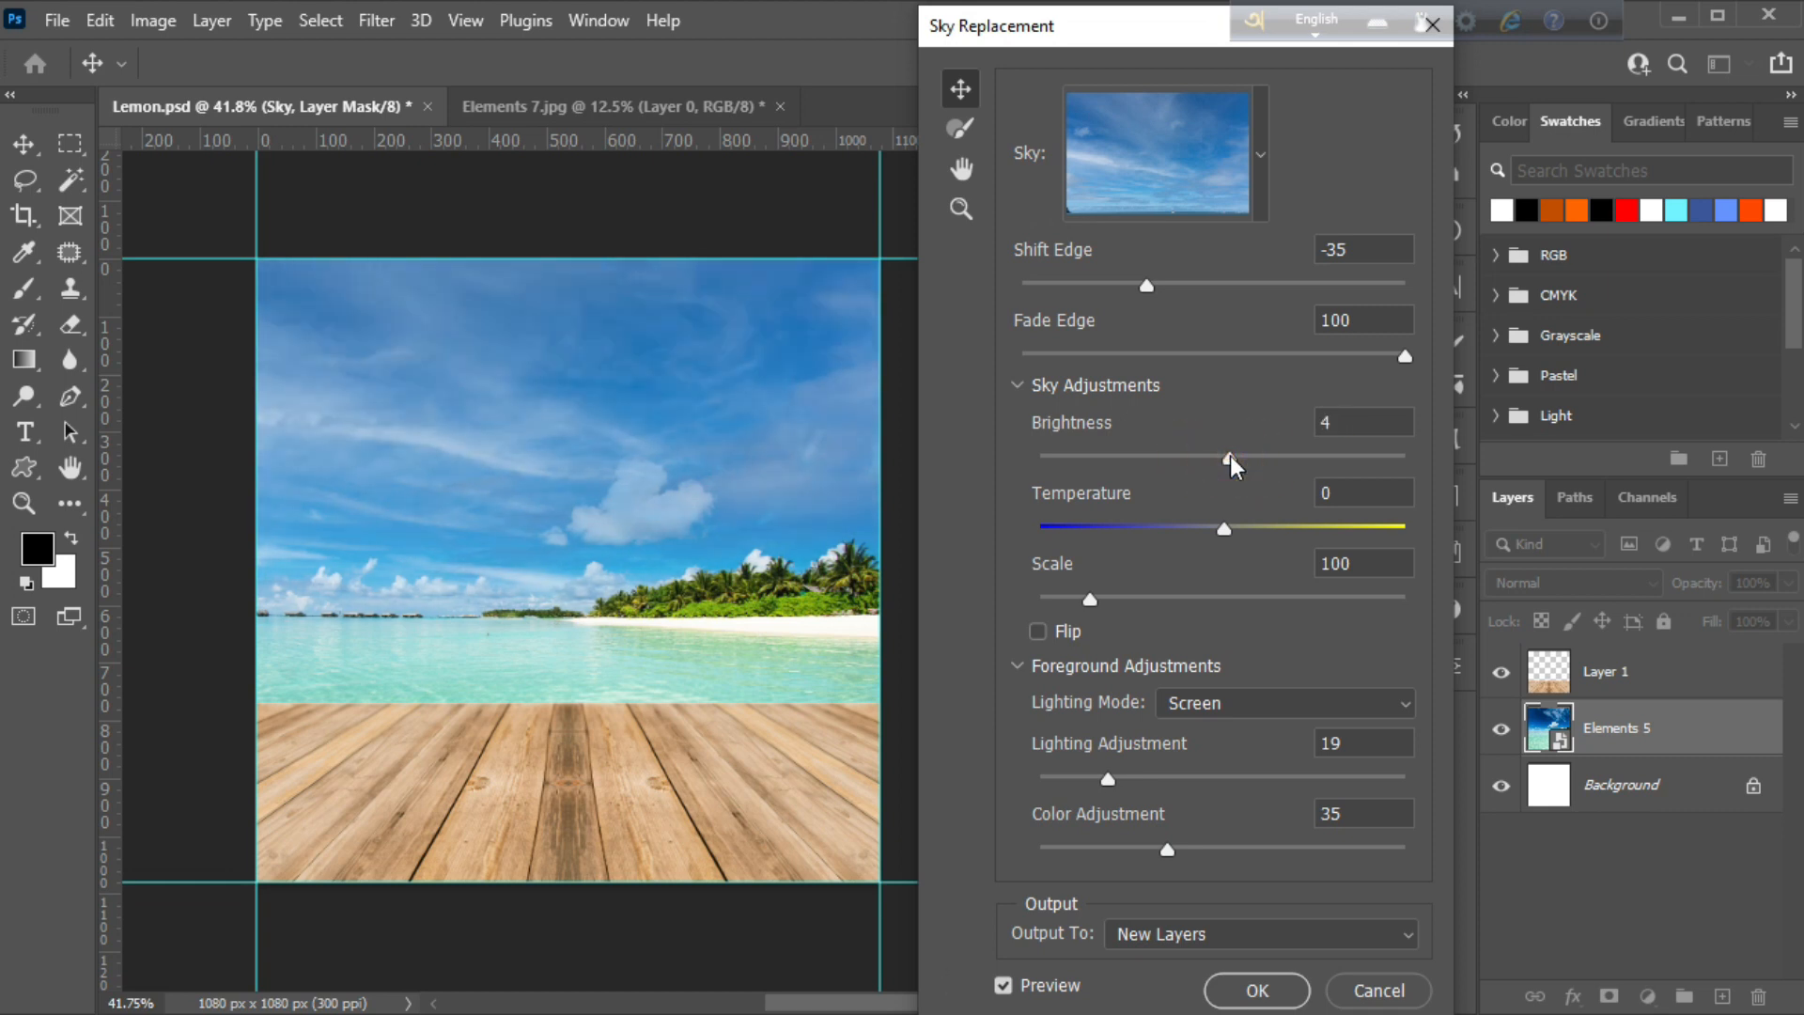
left_click(996, 983)
left_click(996, 984)
left_click(1257, 989)
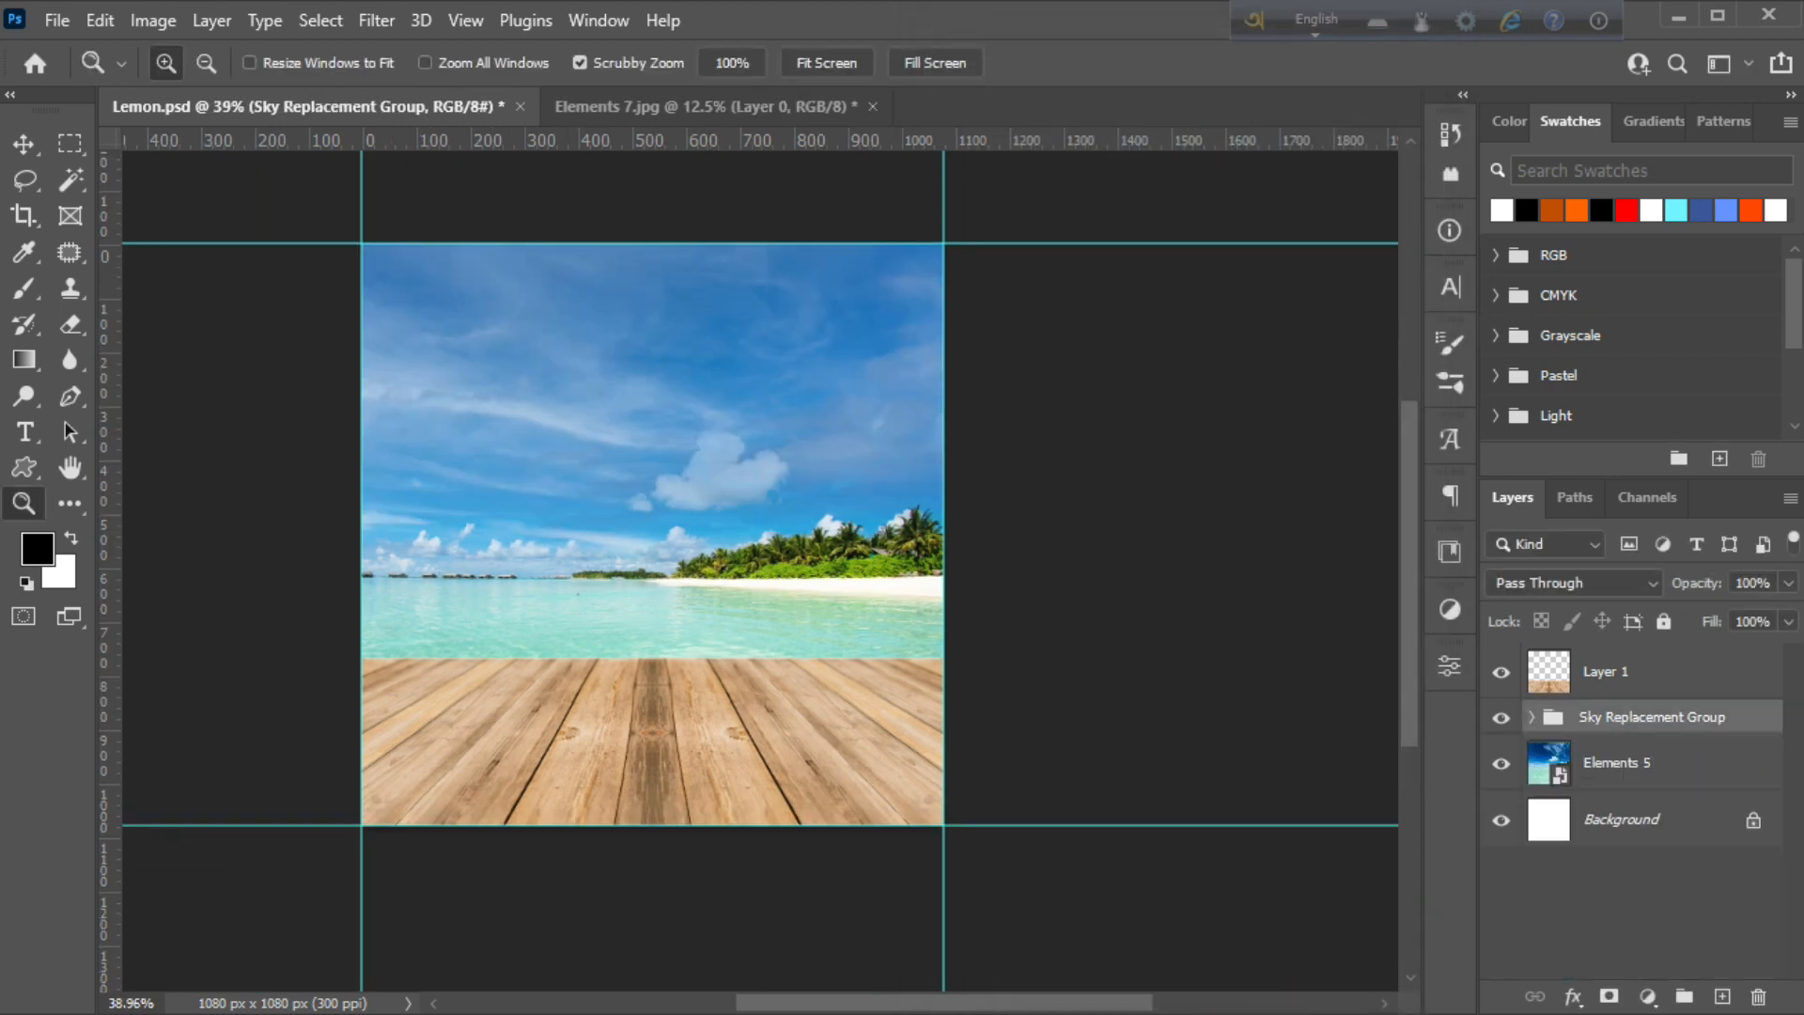
Place the Elements 12 birds image and position it as a small flock in the upper left of the sky
key("alt+Tab")
mouse_move(538, 434)
left_mouse_down()
mouse_move(668, 877)
mouse_move(733, 1007)
mouse_move(702, 727)
mouse_move(651, 645)
mouse_move(651, 491)
mouse_move(508, 451)
left_mouse_up()
left_click_drag(508, 476, 508, 466)
left_click(1366, 63)
key("z")
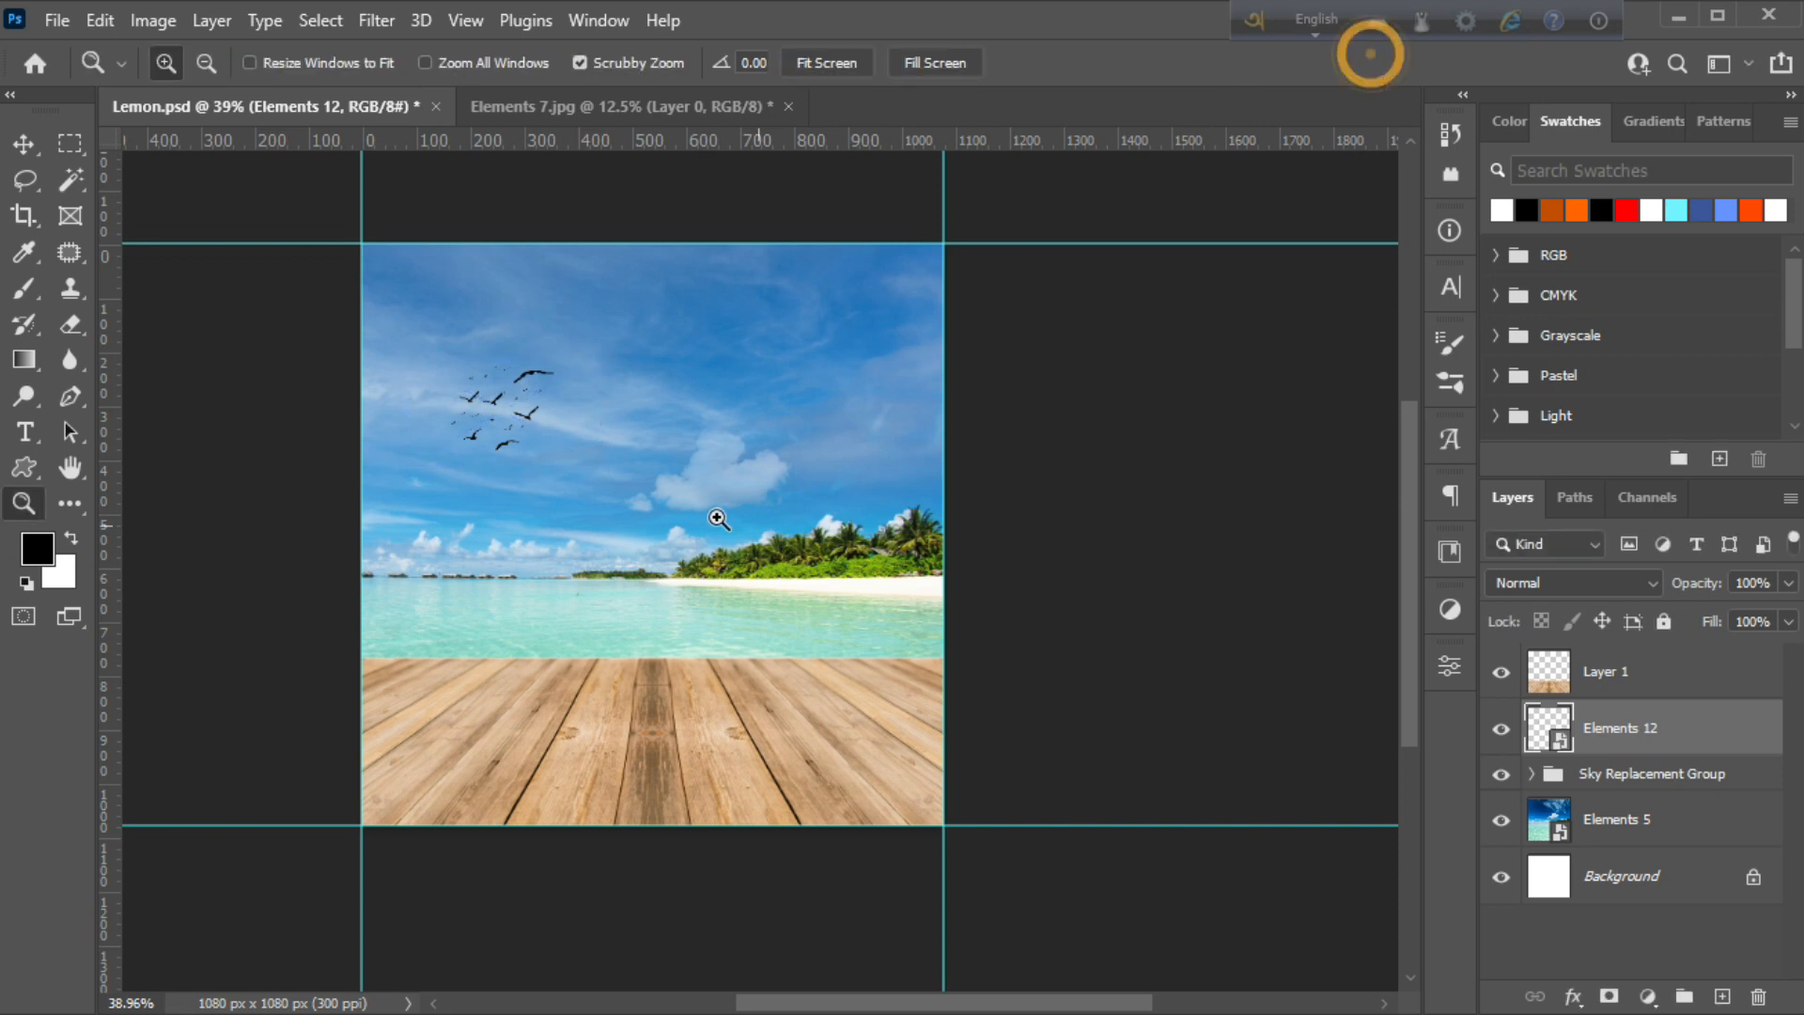
key("ctrl+t")
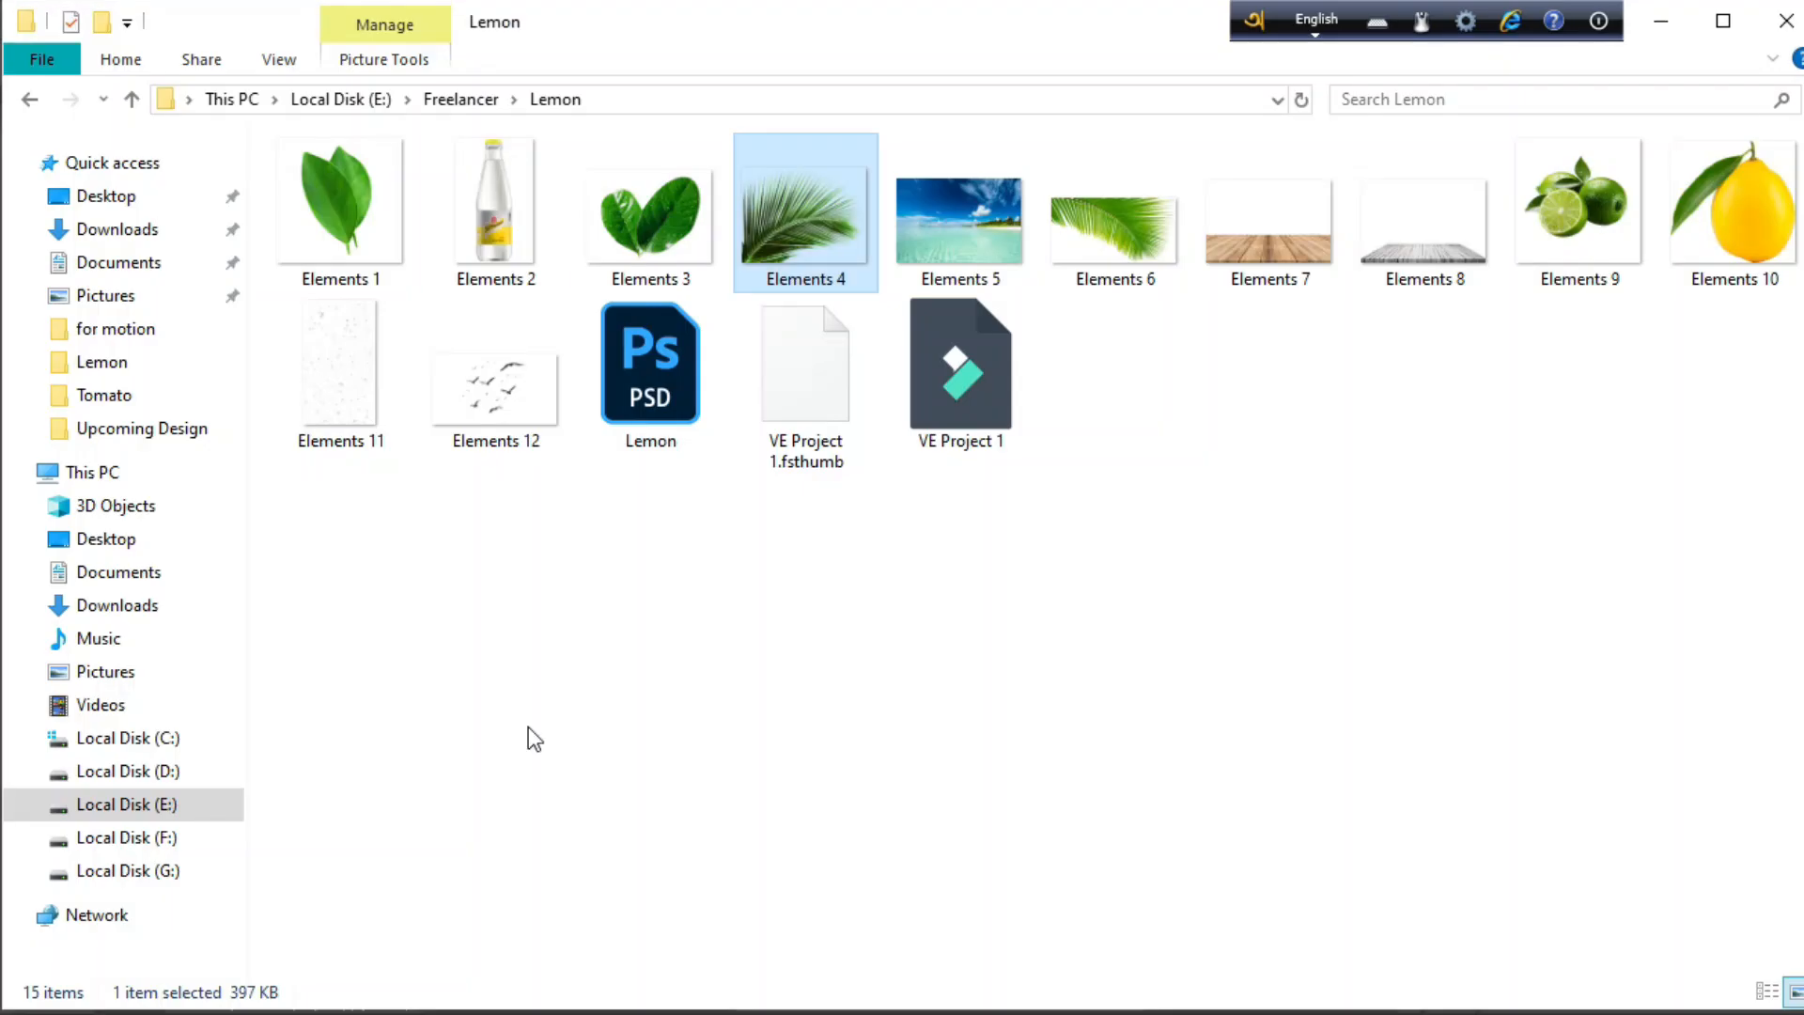
Place the Elements 6 palm leaf in the canvas's upper-left corner, scaled to about 6.5% by 7.2% and rotated about 4.6°
left_click_drag(1125, 263, 673, 359)
left_click_drag(651, 568, 650, 363)
left_click_drag(642, 274, 392, 280)
left_click_drag(550, 409, 503, 456)
left_click_drag(474, 316, 441, 293)
left_click_drag(269, 184, 335, 264)
left_click_drag(431, 342, 424, 296)
left_click_drag(542, 305, 542, 288)
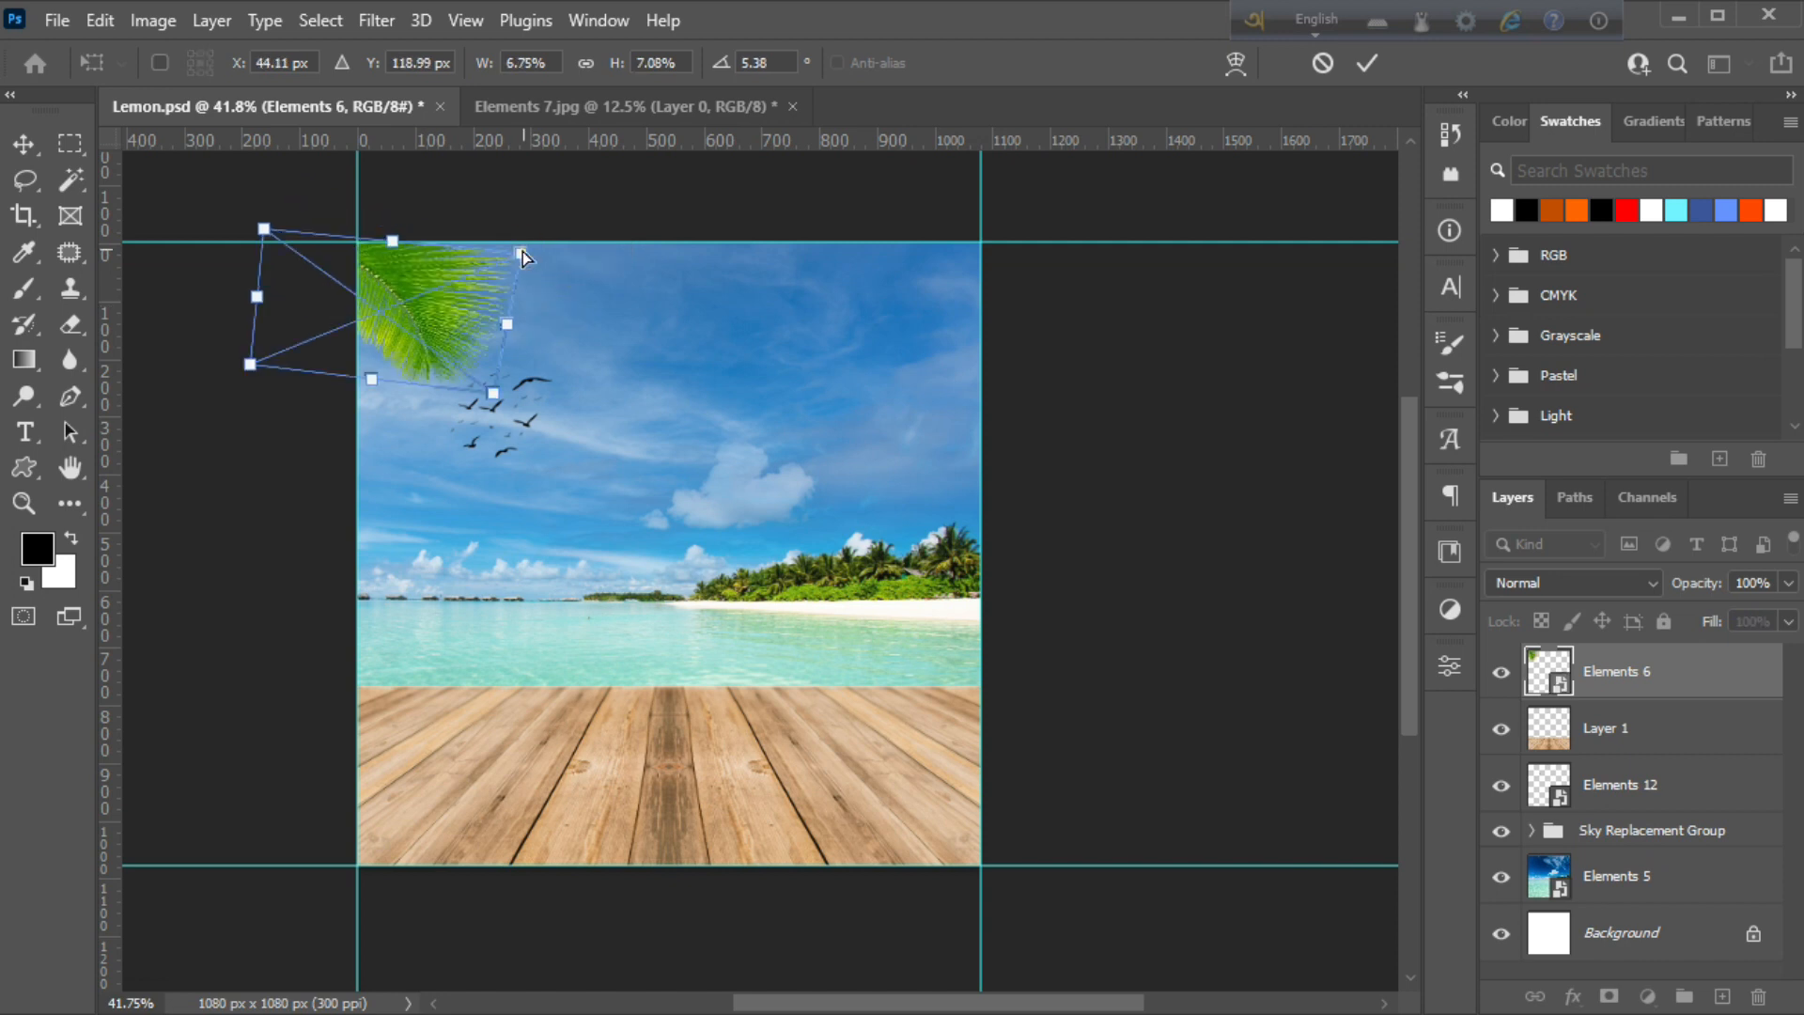
left_click_drag(522, 252, 527, 246)
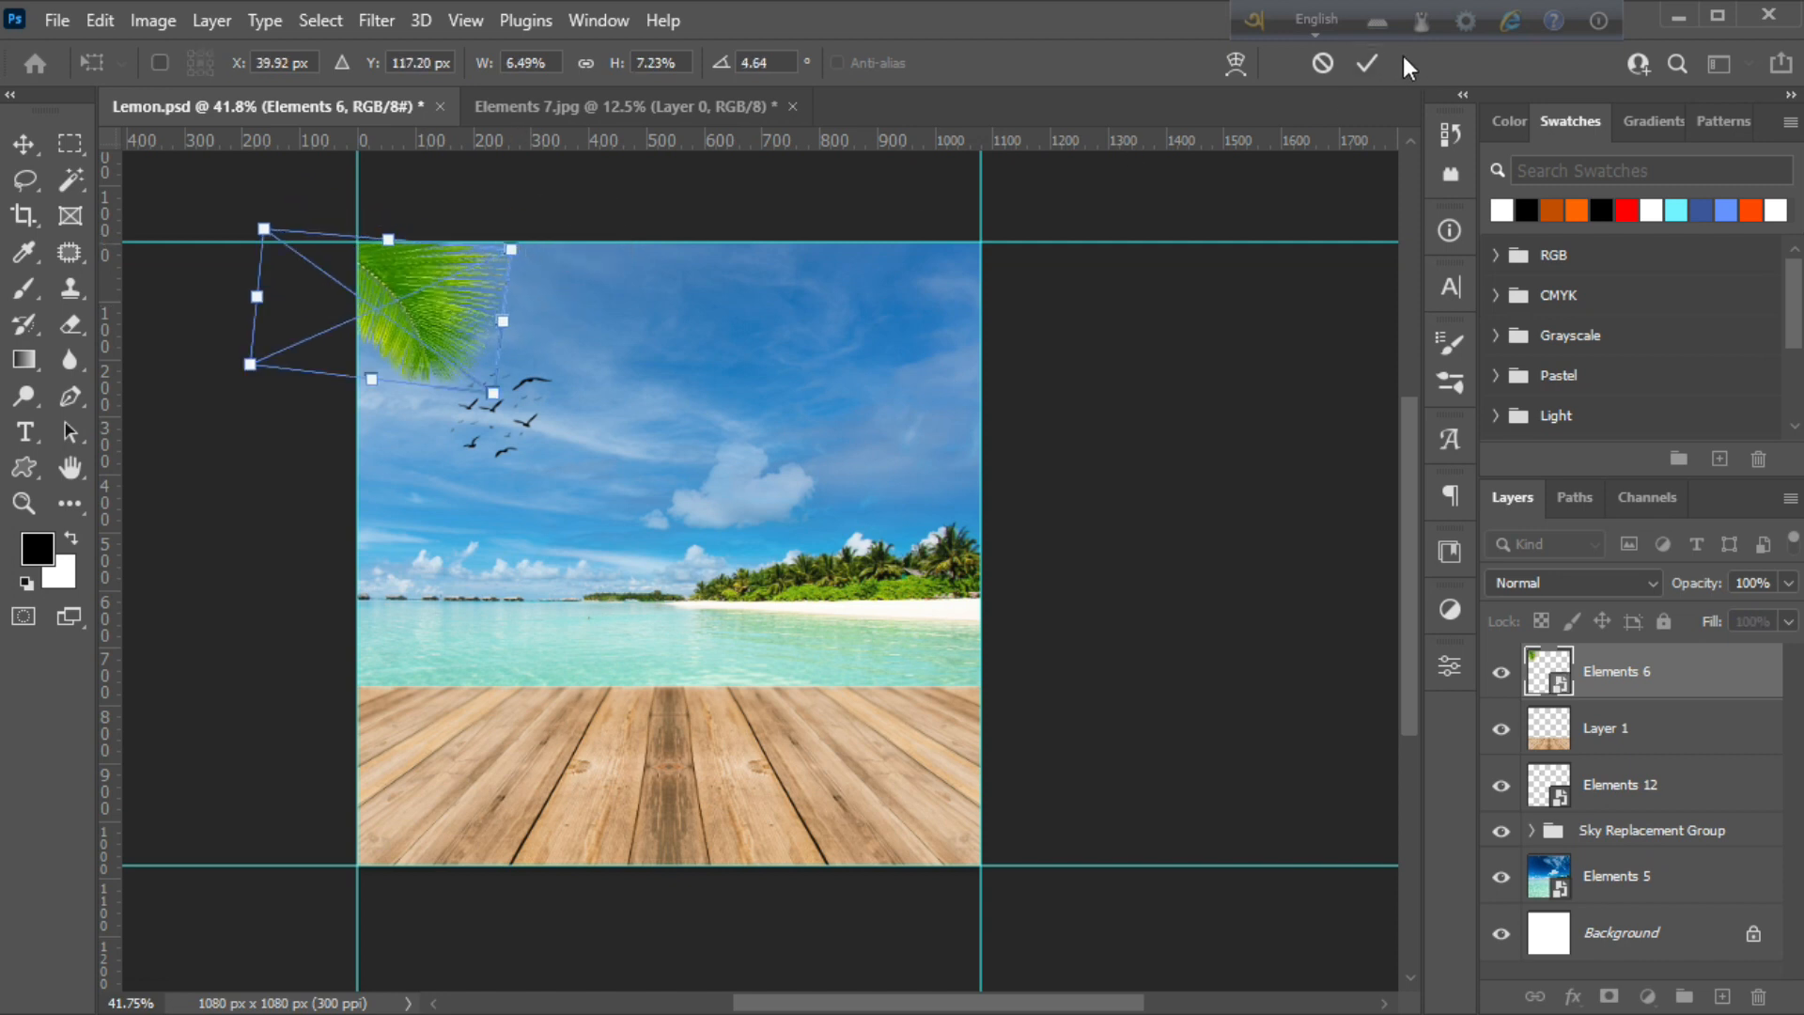
left_click(1373, 63)
Apply Levels to the Elements 6 palm leaf with the black input level at 28
left_click(153, 19)
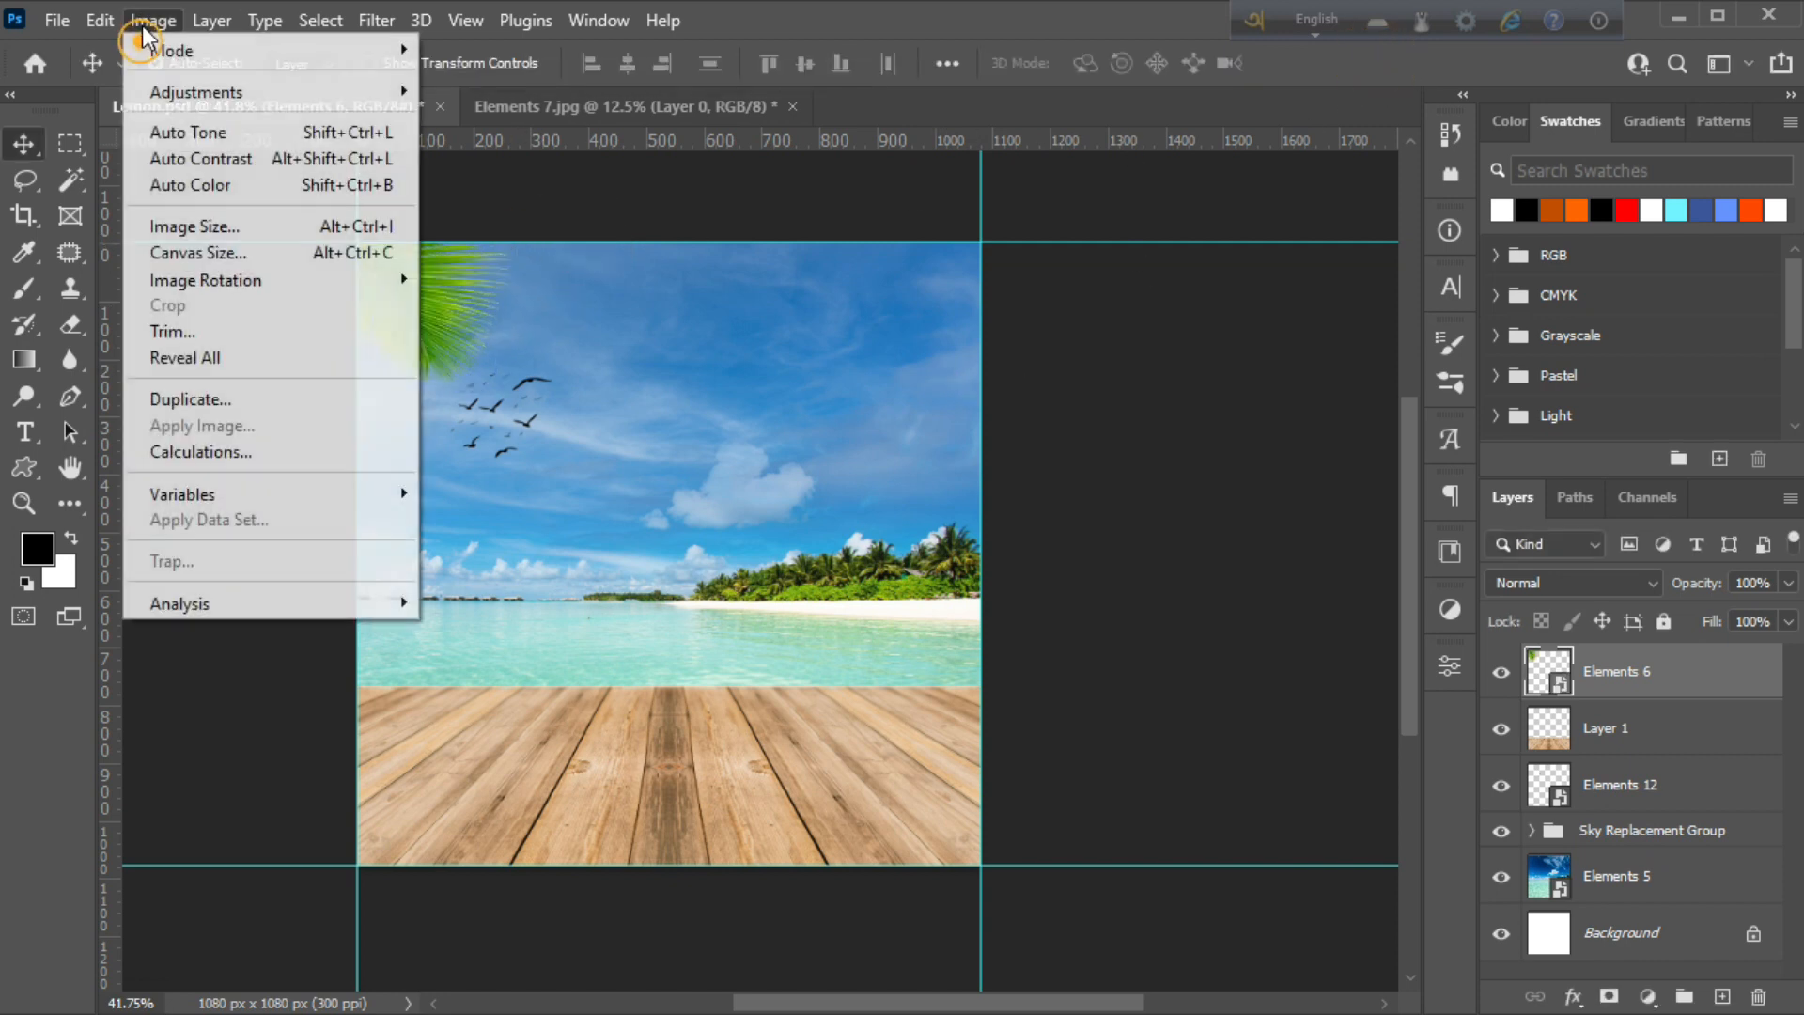
mouse_move(272, 94)
left_click(515, 117)
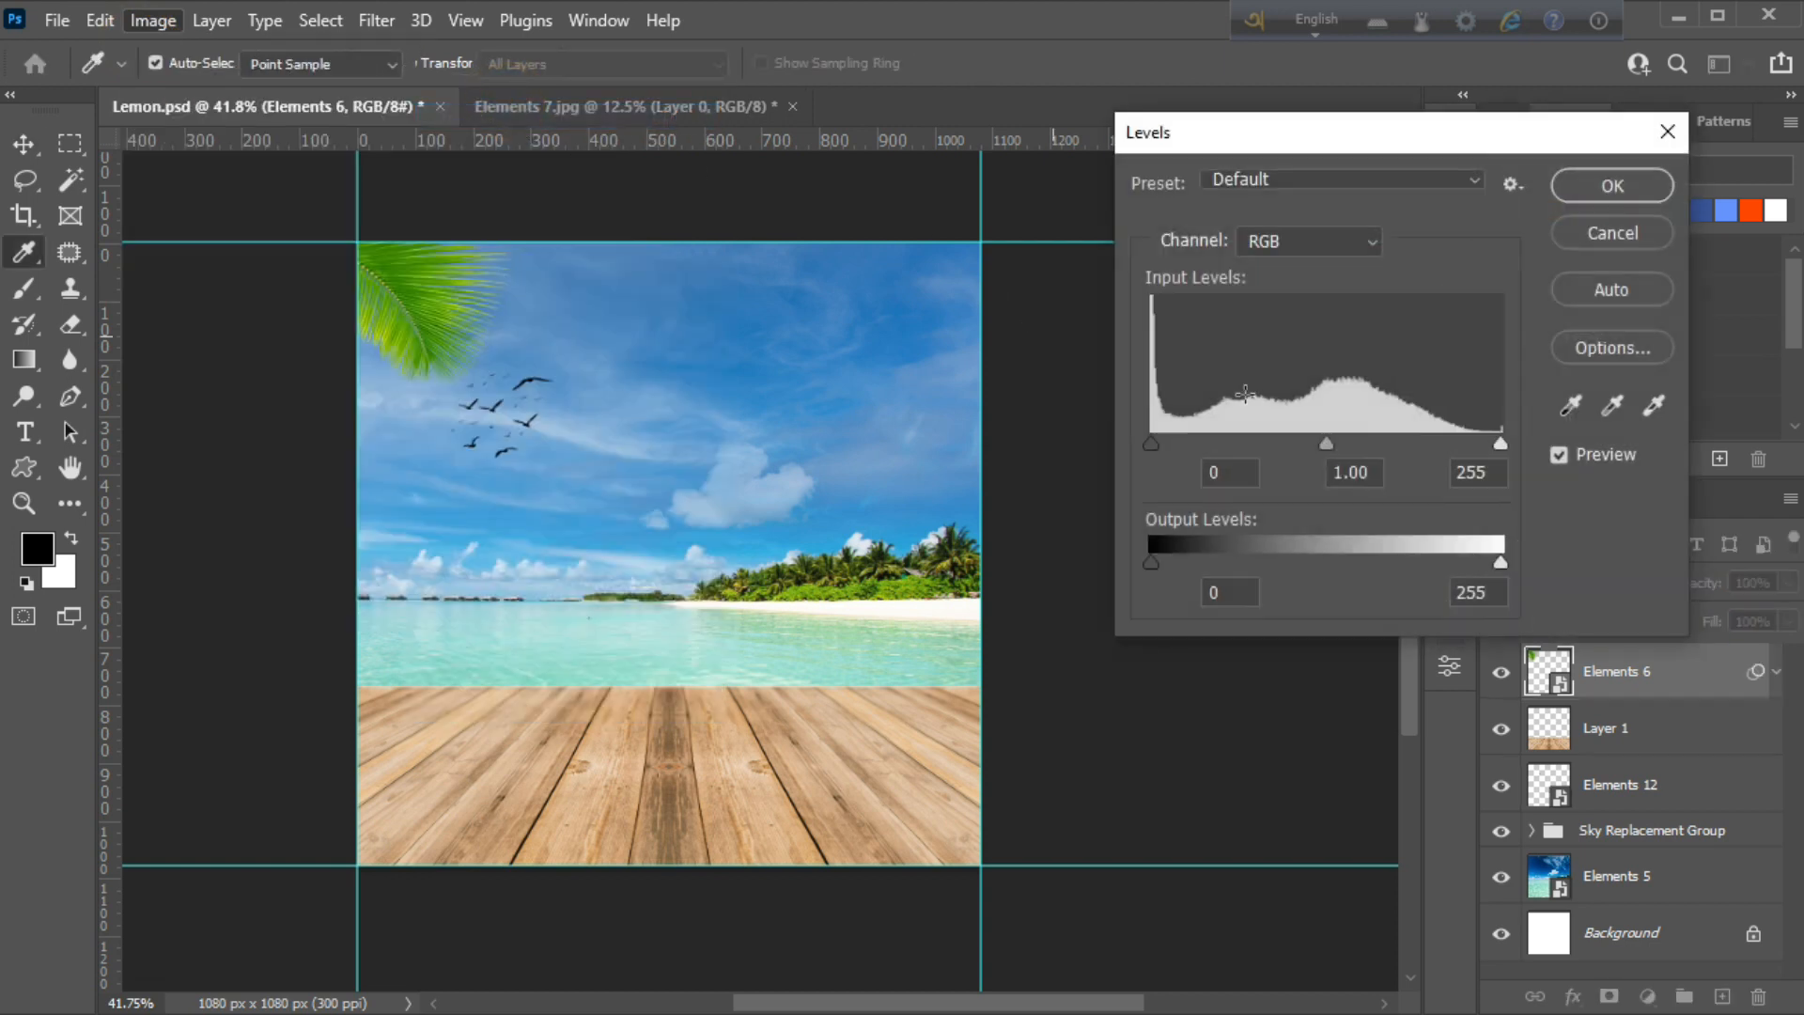
mouse_move(1156, 443)
left_mouse_down()
mouse_move(1203, 447)
mouse_move(1188, 444)
left_mouse_up()
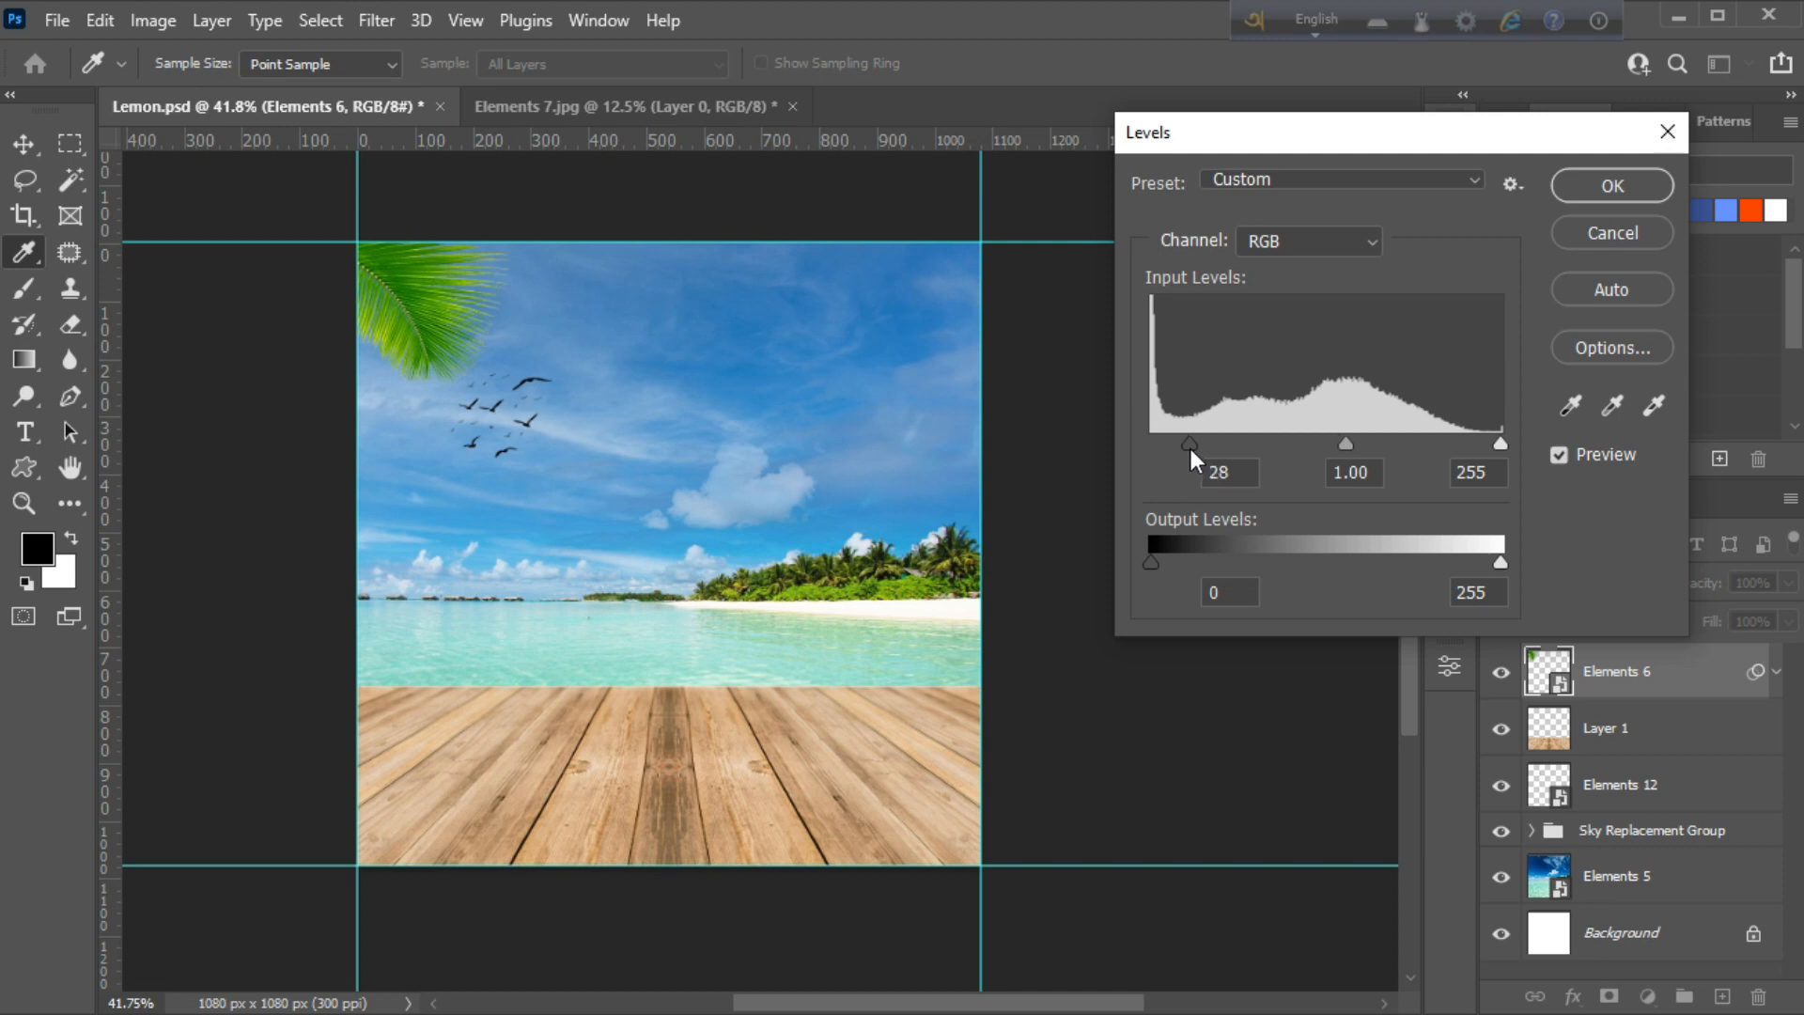
left_click(1649, 195)
Apply a Curves adjustment to the Elements 6 palm leaf, mapping input 140 to output 122
left_click(153, 19)
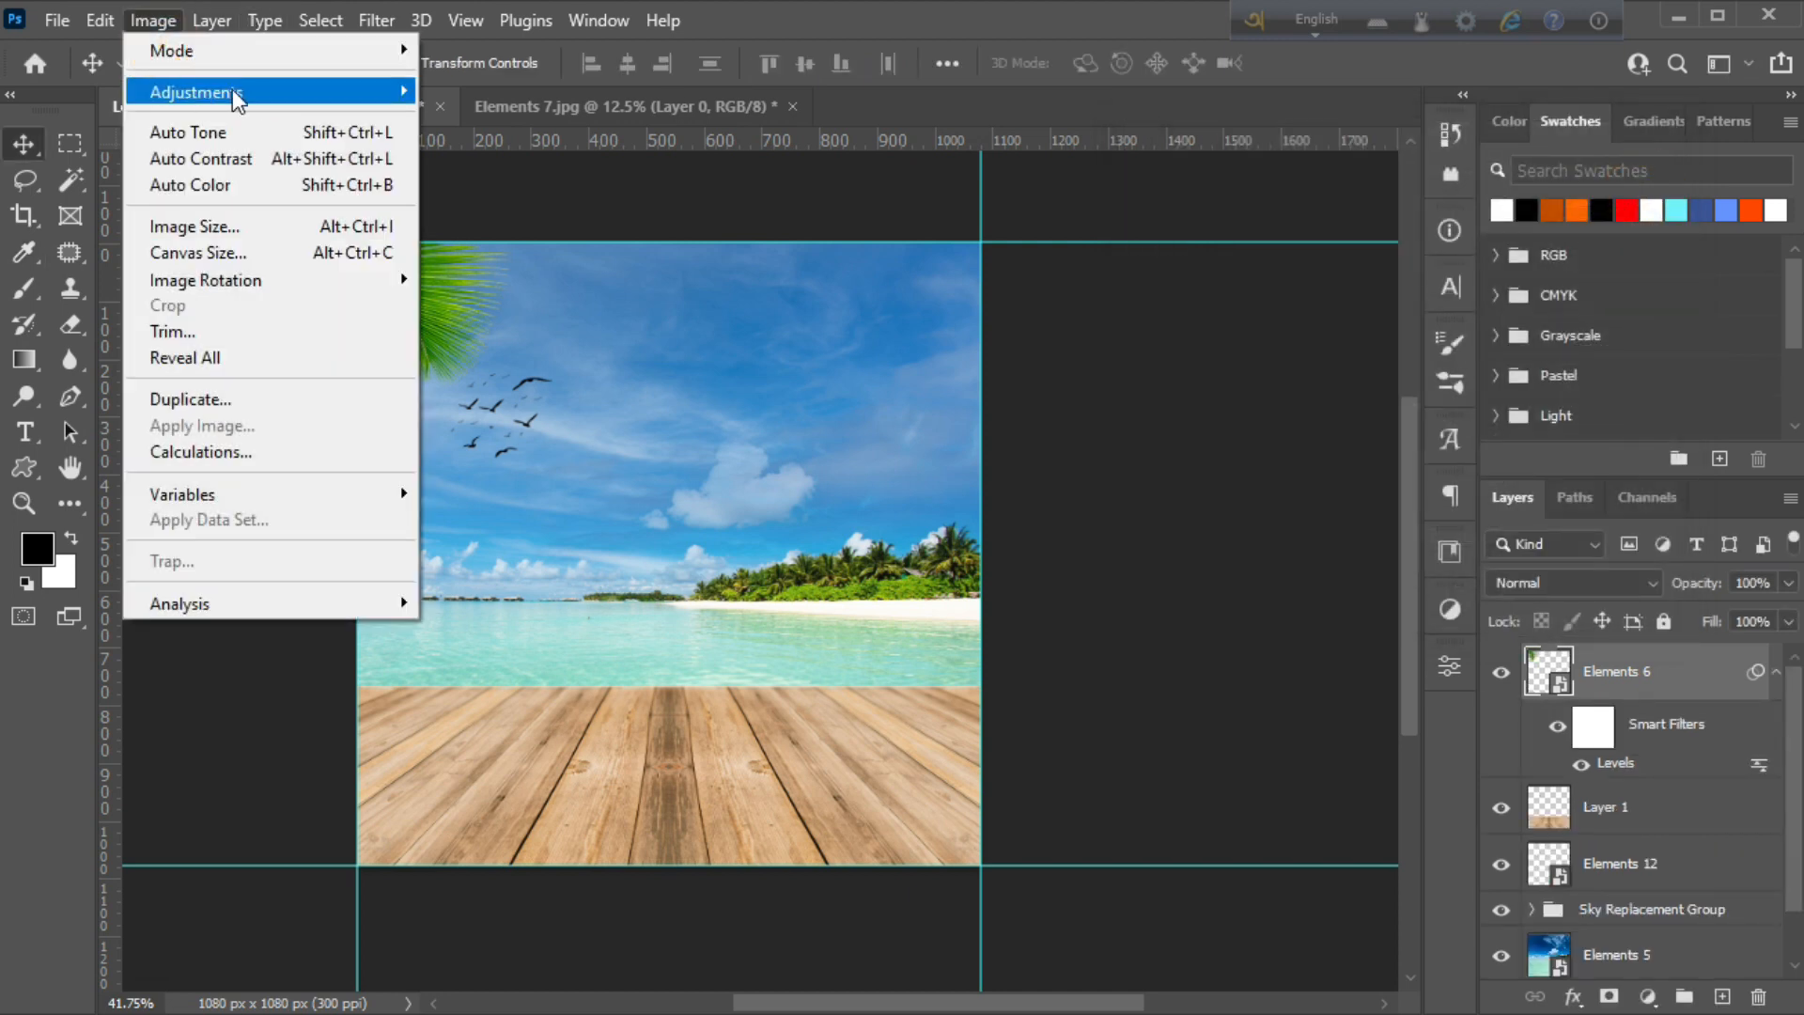
mouse_move(282, 91)
left_click(507, 144)
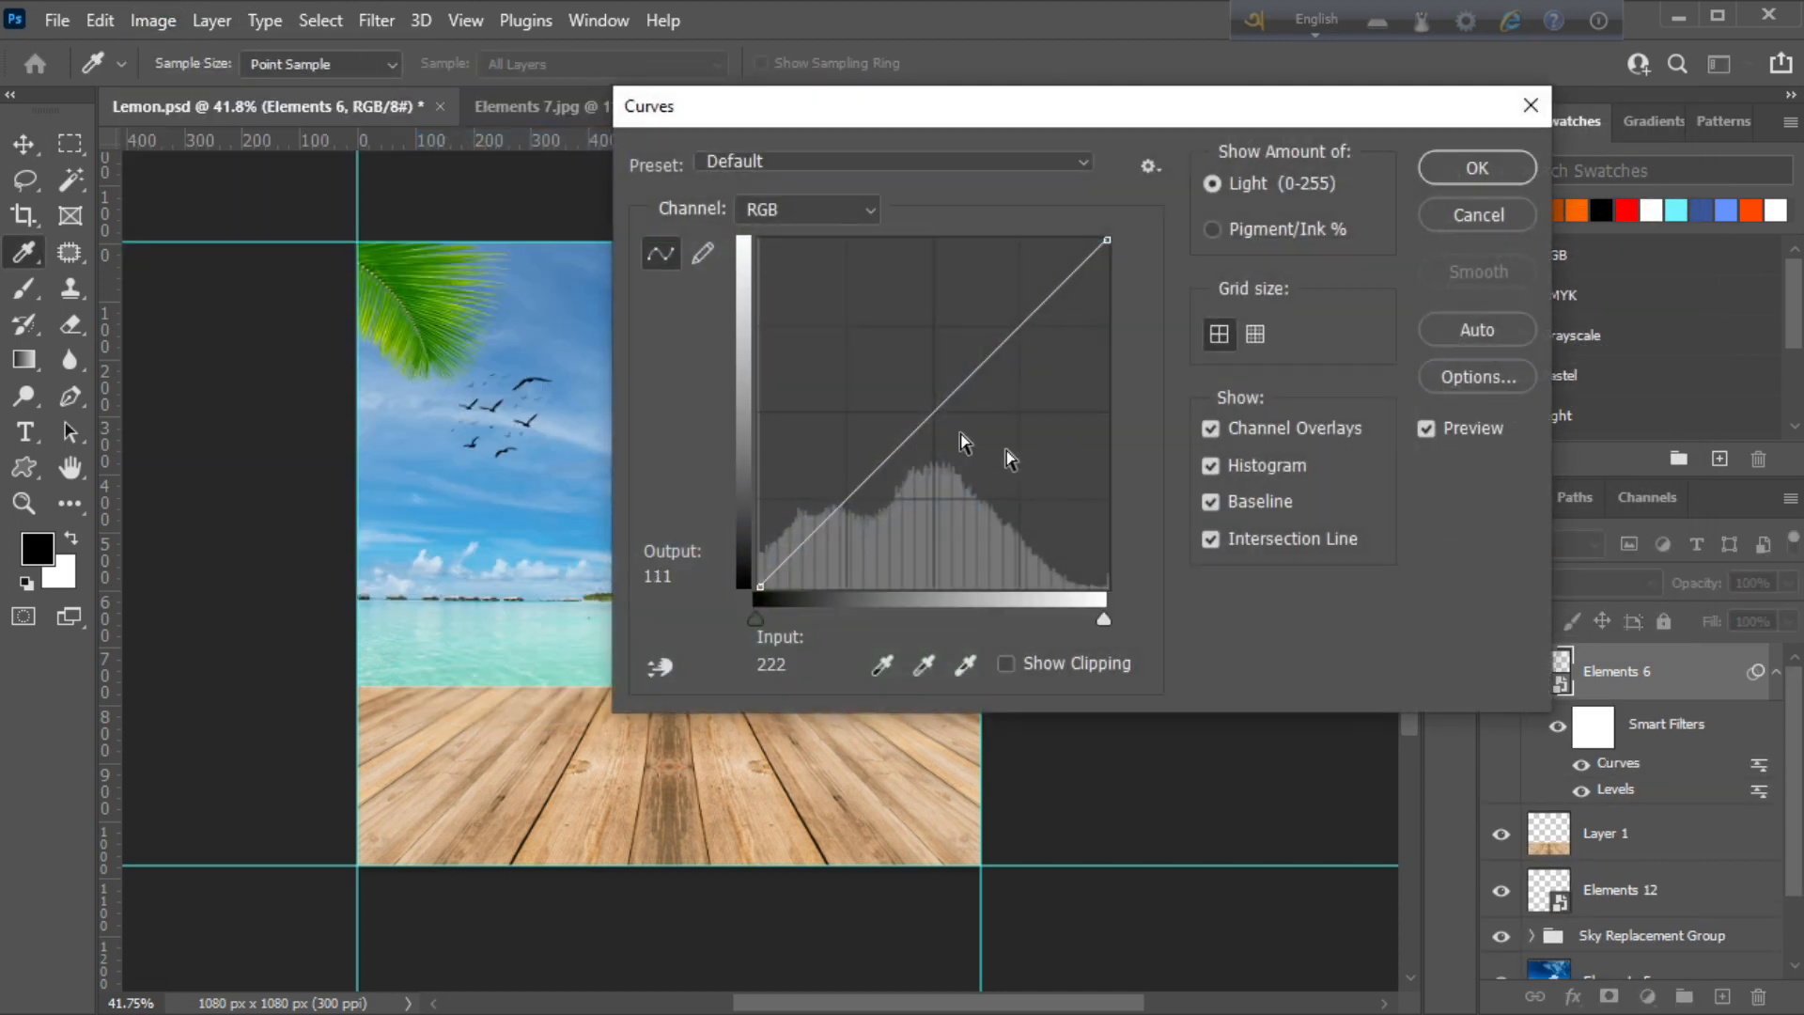
left_click_drag(932, 409, 951, 420)
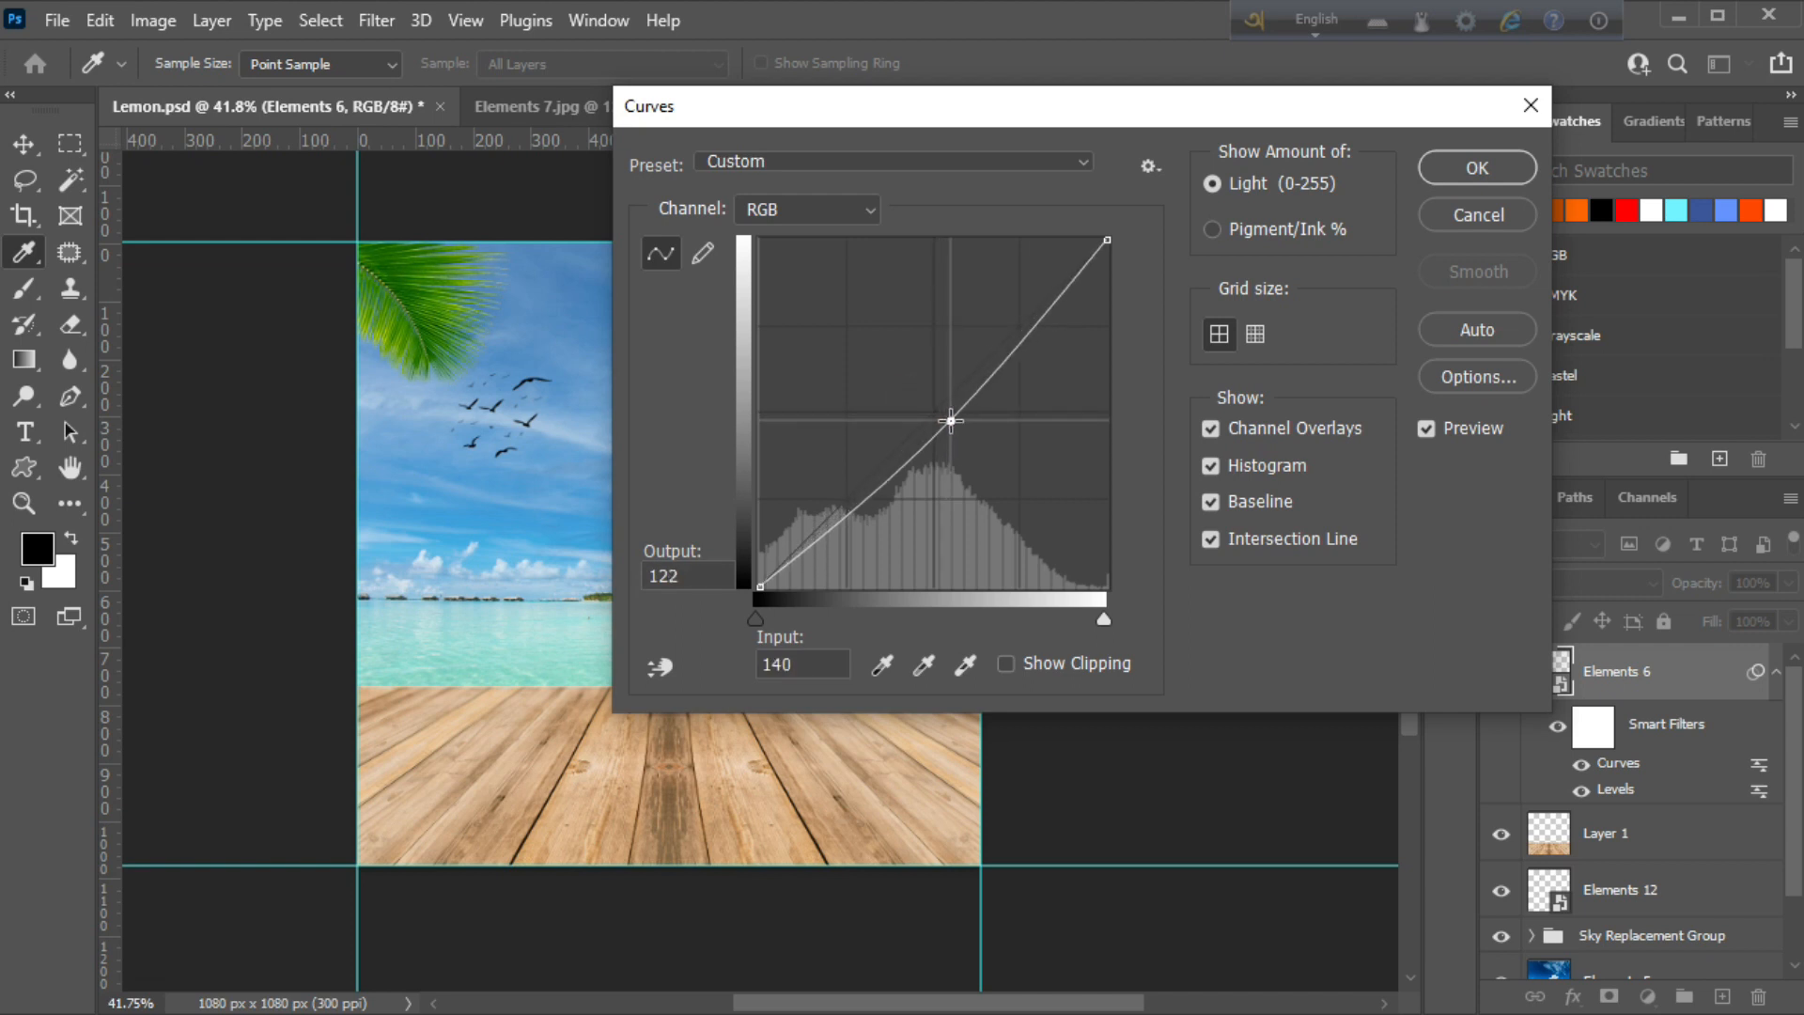
left_click(1465, 163)
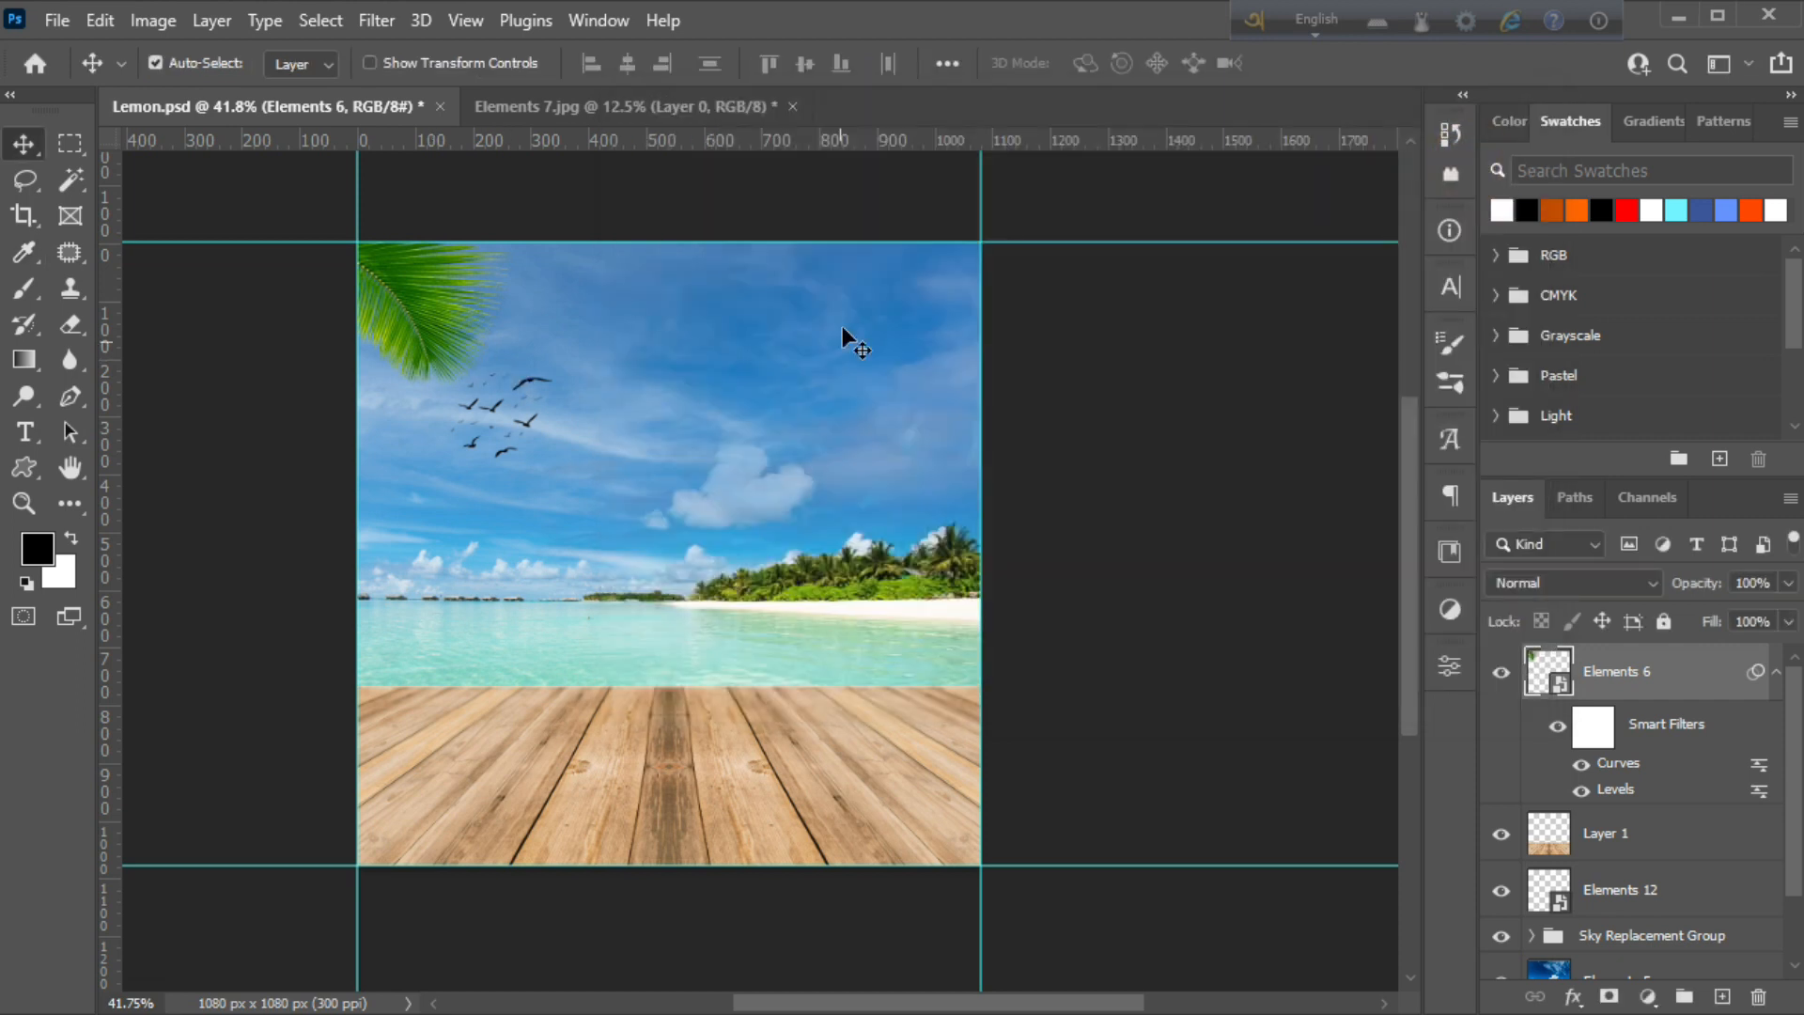
Place the Elements 4 palm leaf over the sky, rotate it 90° clockwise and mirror it horizontally
left_click(498, 1011)
left_click_drag(797, 218, 792, 419)
right_click(792, 419)
left_click(846, 652)
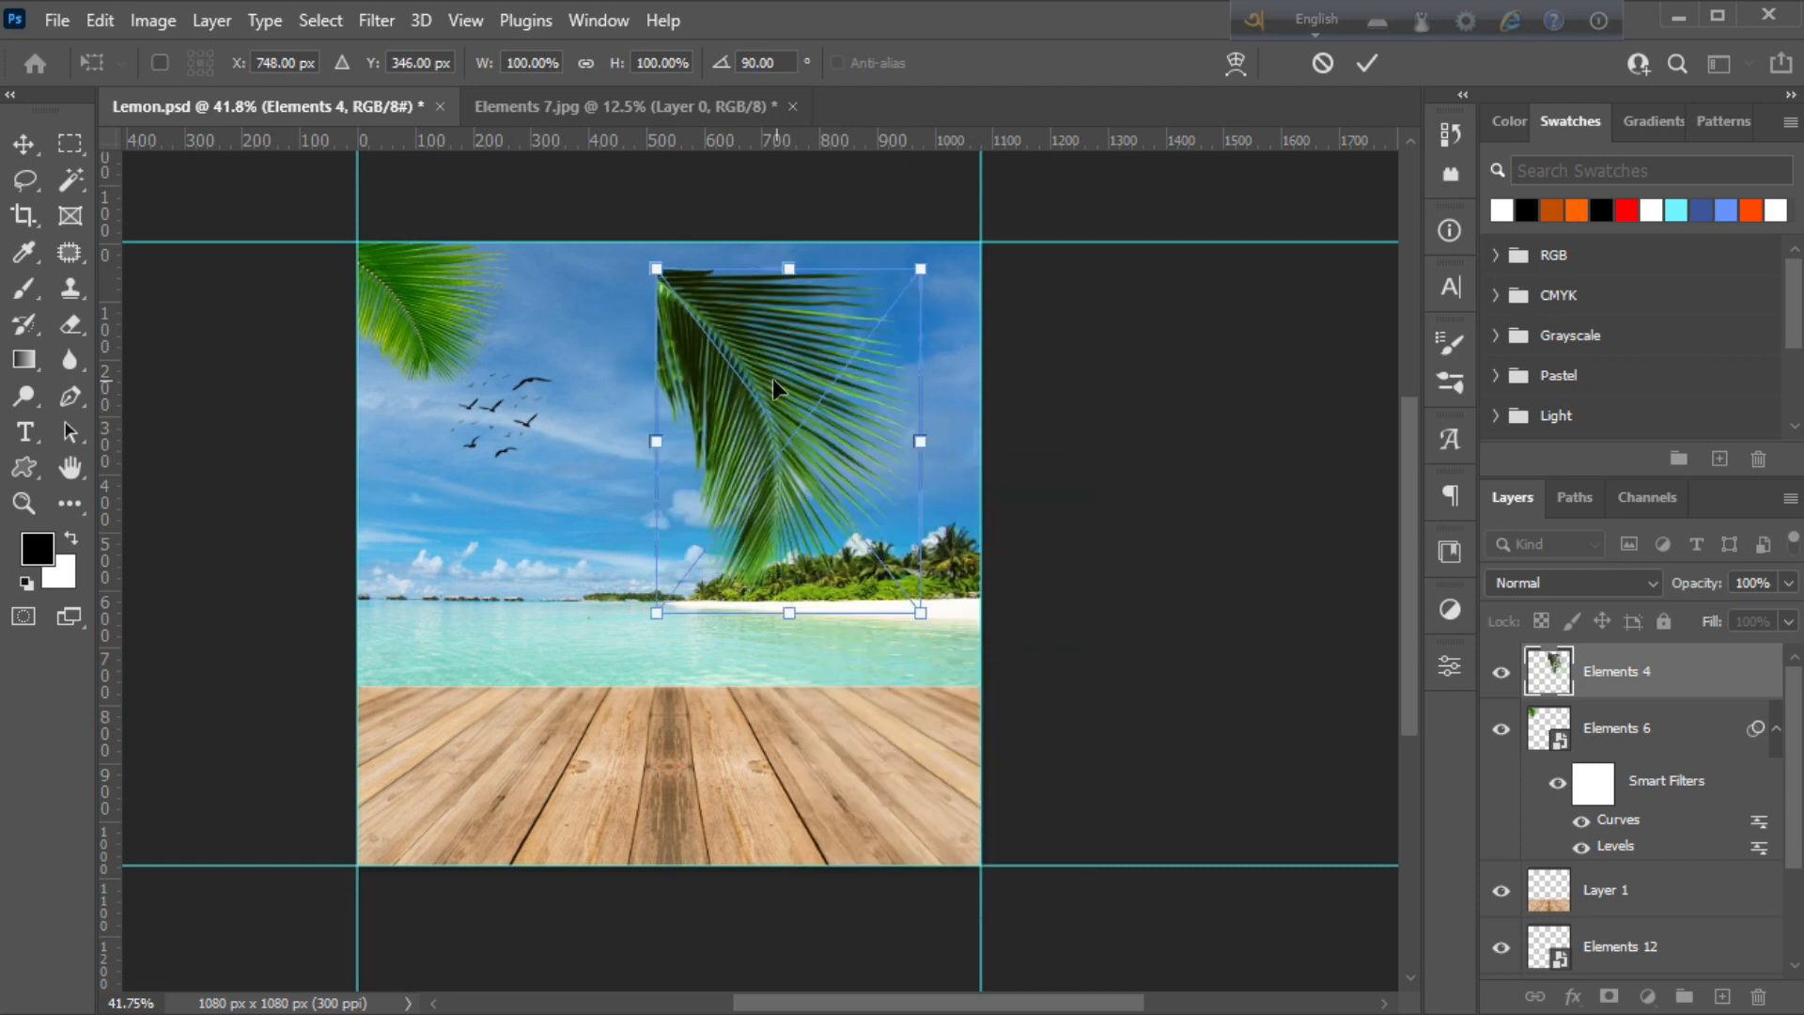
right_click(769, 379)
left_click(846, 891)
Scale the Elements 4 palm leaf to about 70% and position it in the canvas's upper-right corner
left_click_drag(822, 410, 894, 280)
left_click_drag(726, 309, 805, 309)
mouse_move(894, 297)
left_mouse_down()
mouse_move(844, 303)
mouse_move(887, 319)
left_mouse_up()
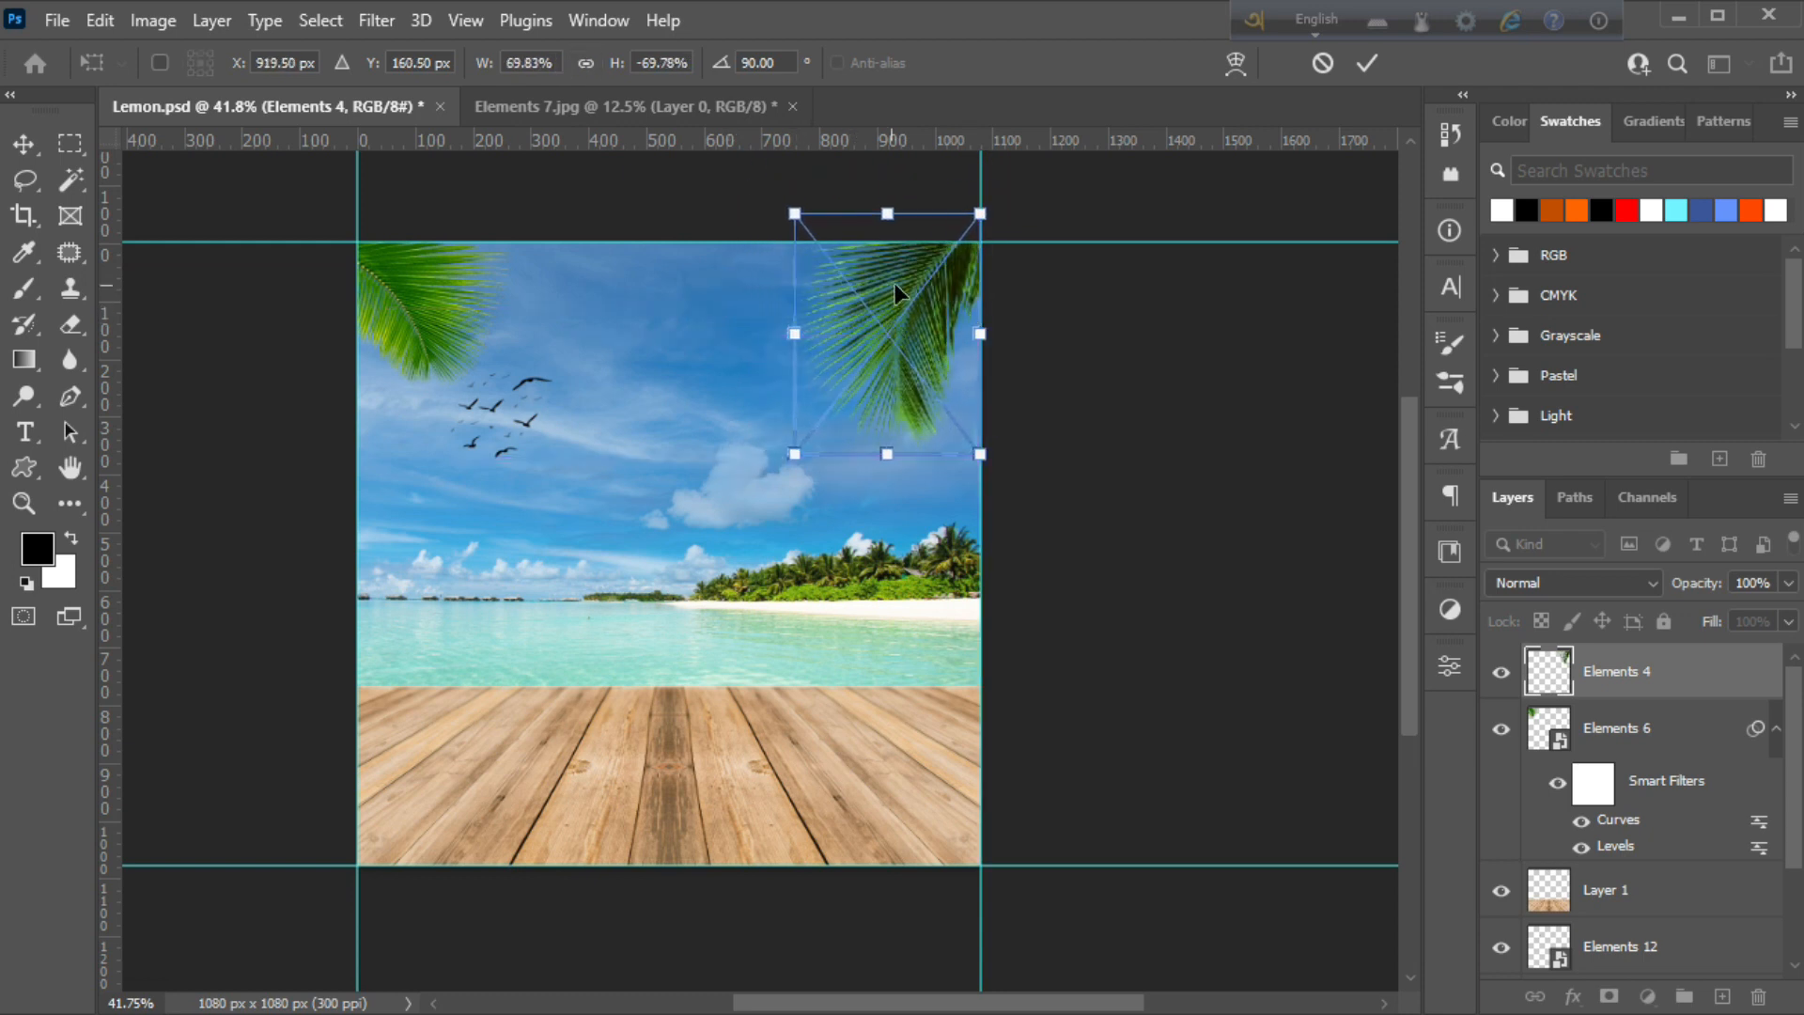
left_click_drag(1039, 477, 992, 488)
left_click(1367, 63)
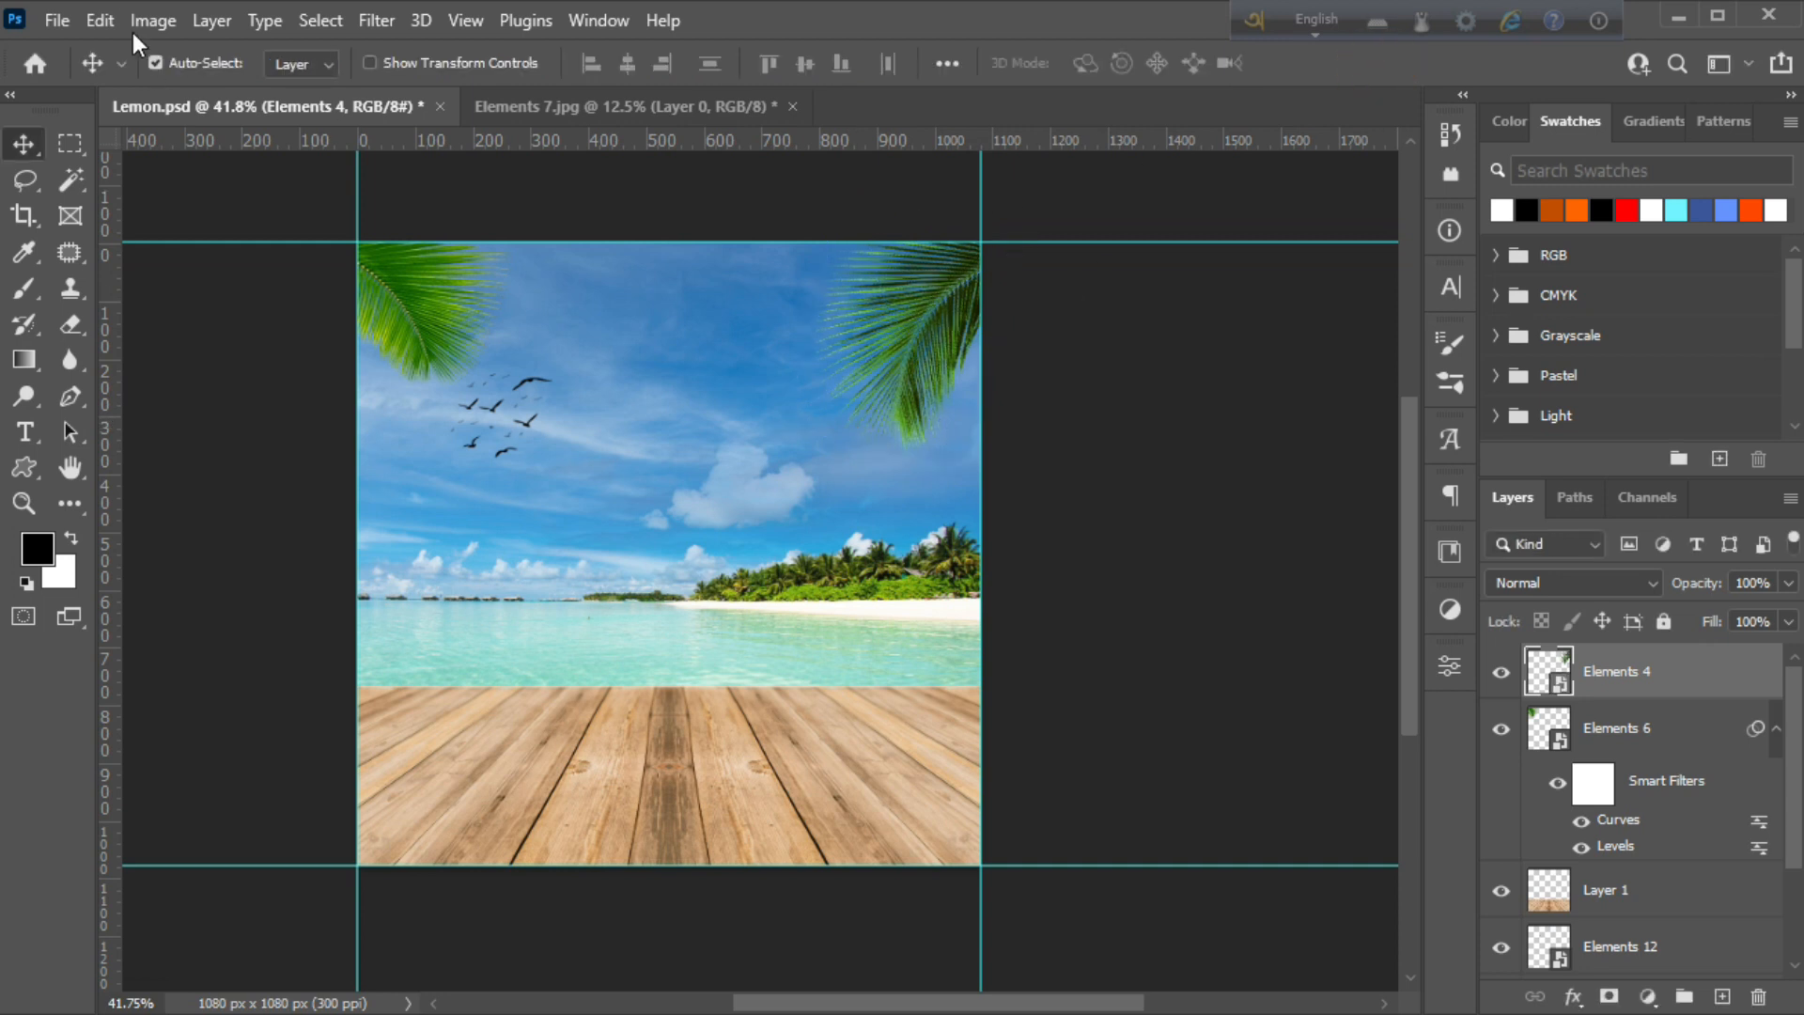
Darken the Elements 4 palm leaf by raising its black input level with Levels
left_click(153, 20)
left_click(528, 118)
left_click_drag(1151, 449, 1182, 448)
left_click(1570, 189)
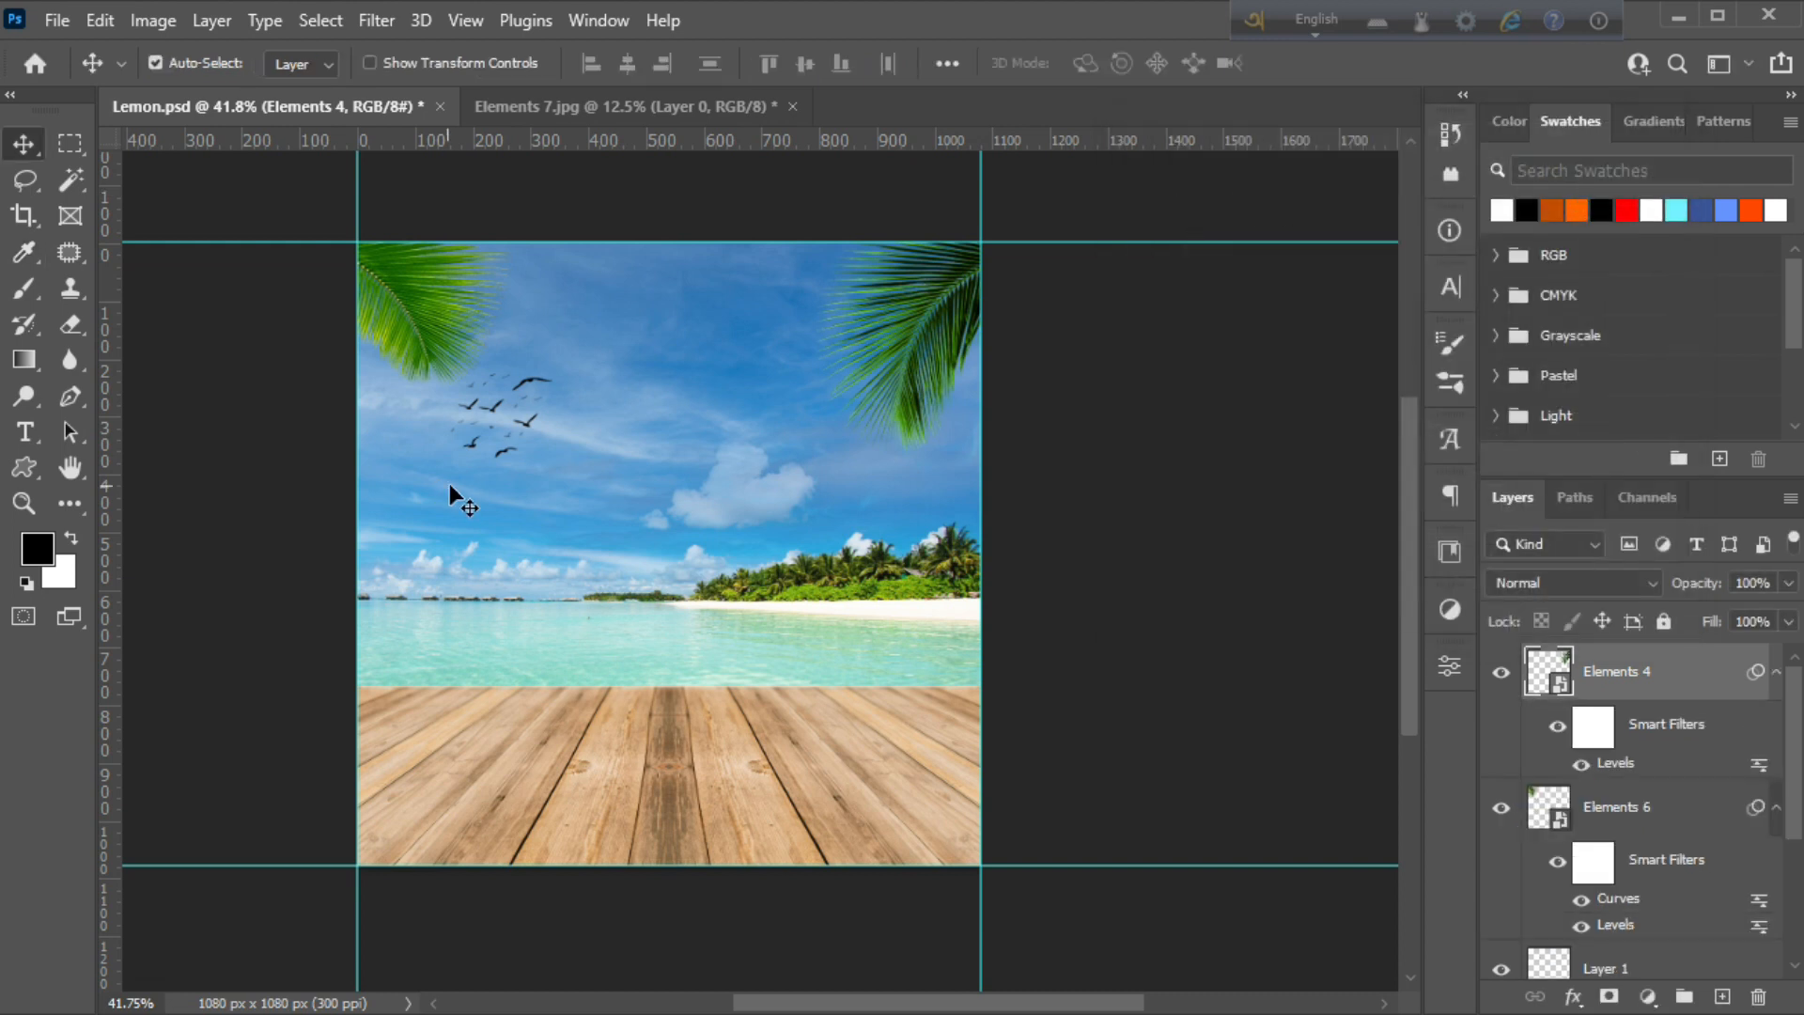
Move the Elements 12 birds slightly to the right, clear of the left palm leaf
left_click(529, 385)
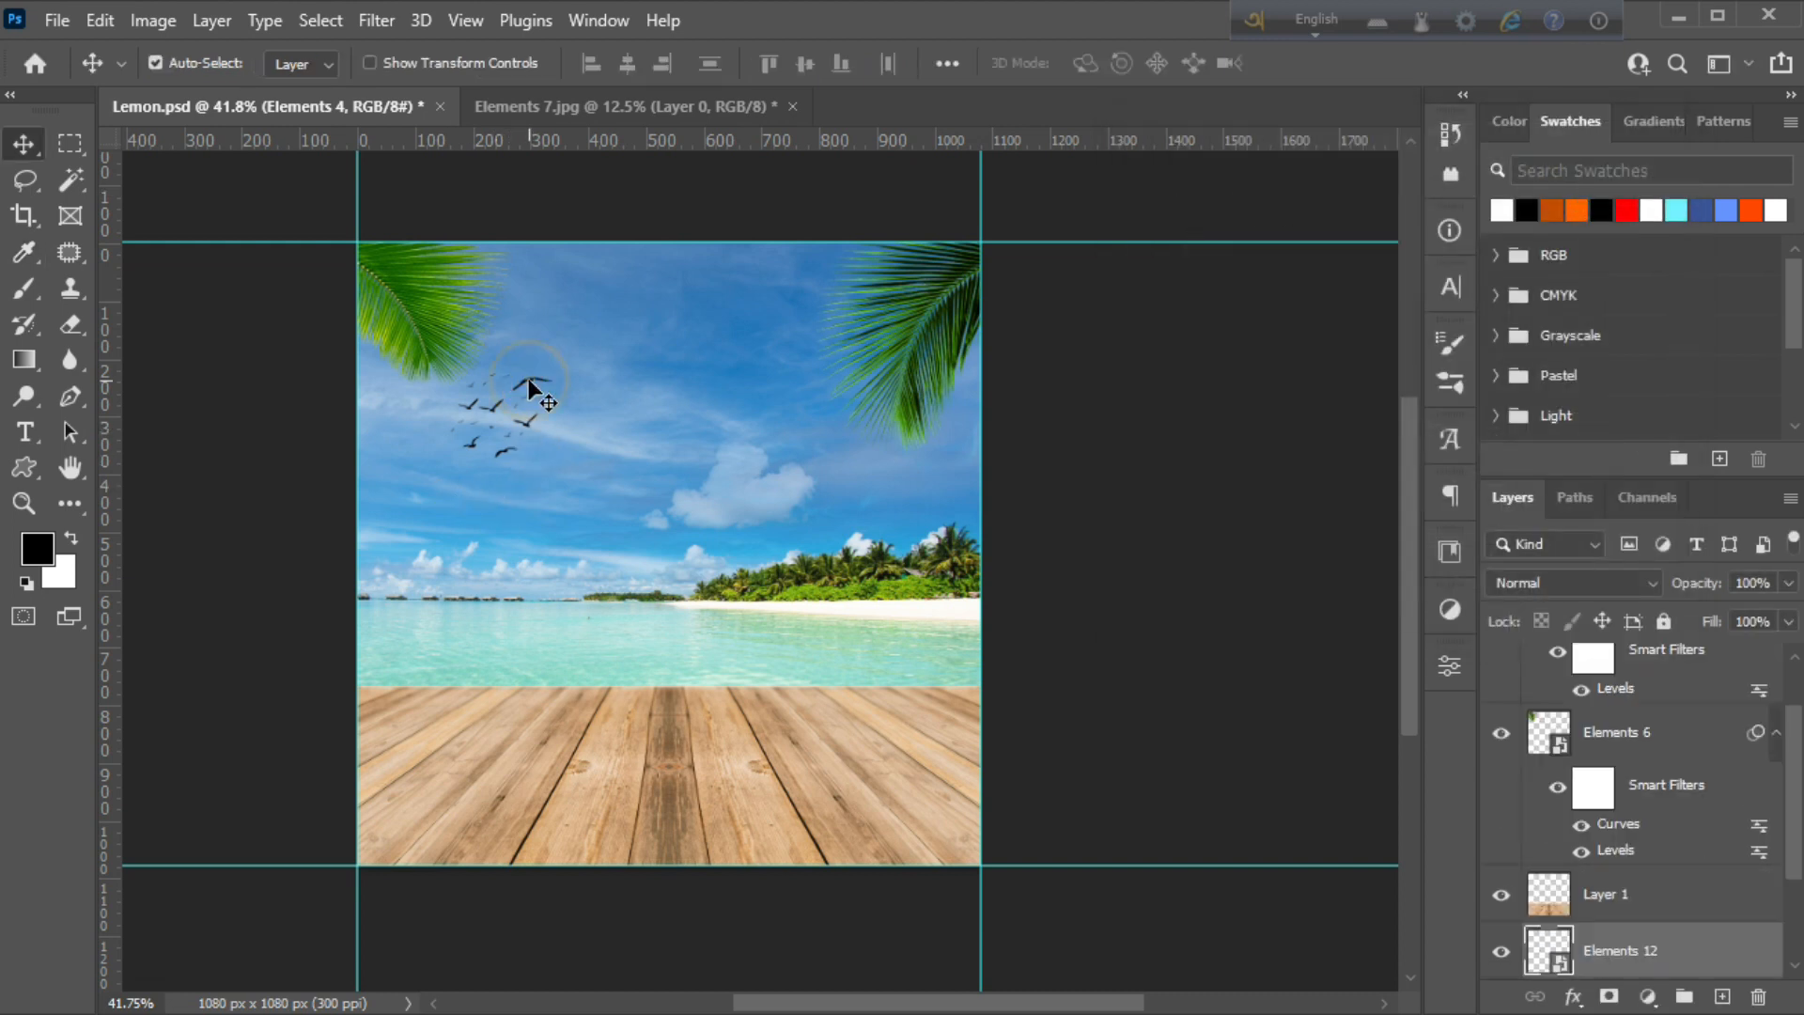
left_click_drag(529, 382, 541, 396)
left_click_drag(552, 405, 590, 372)
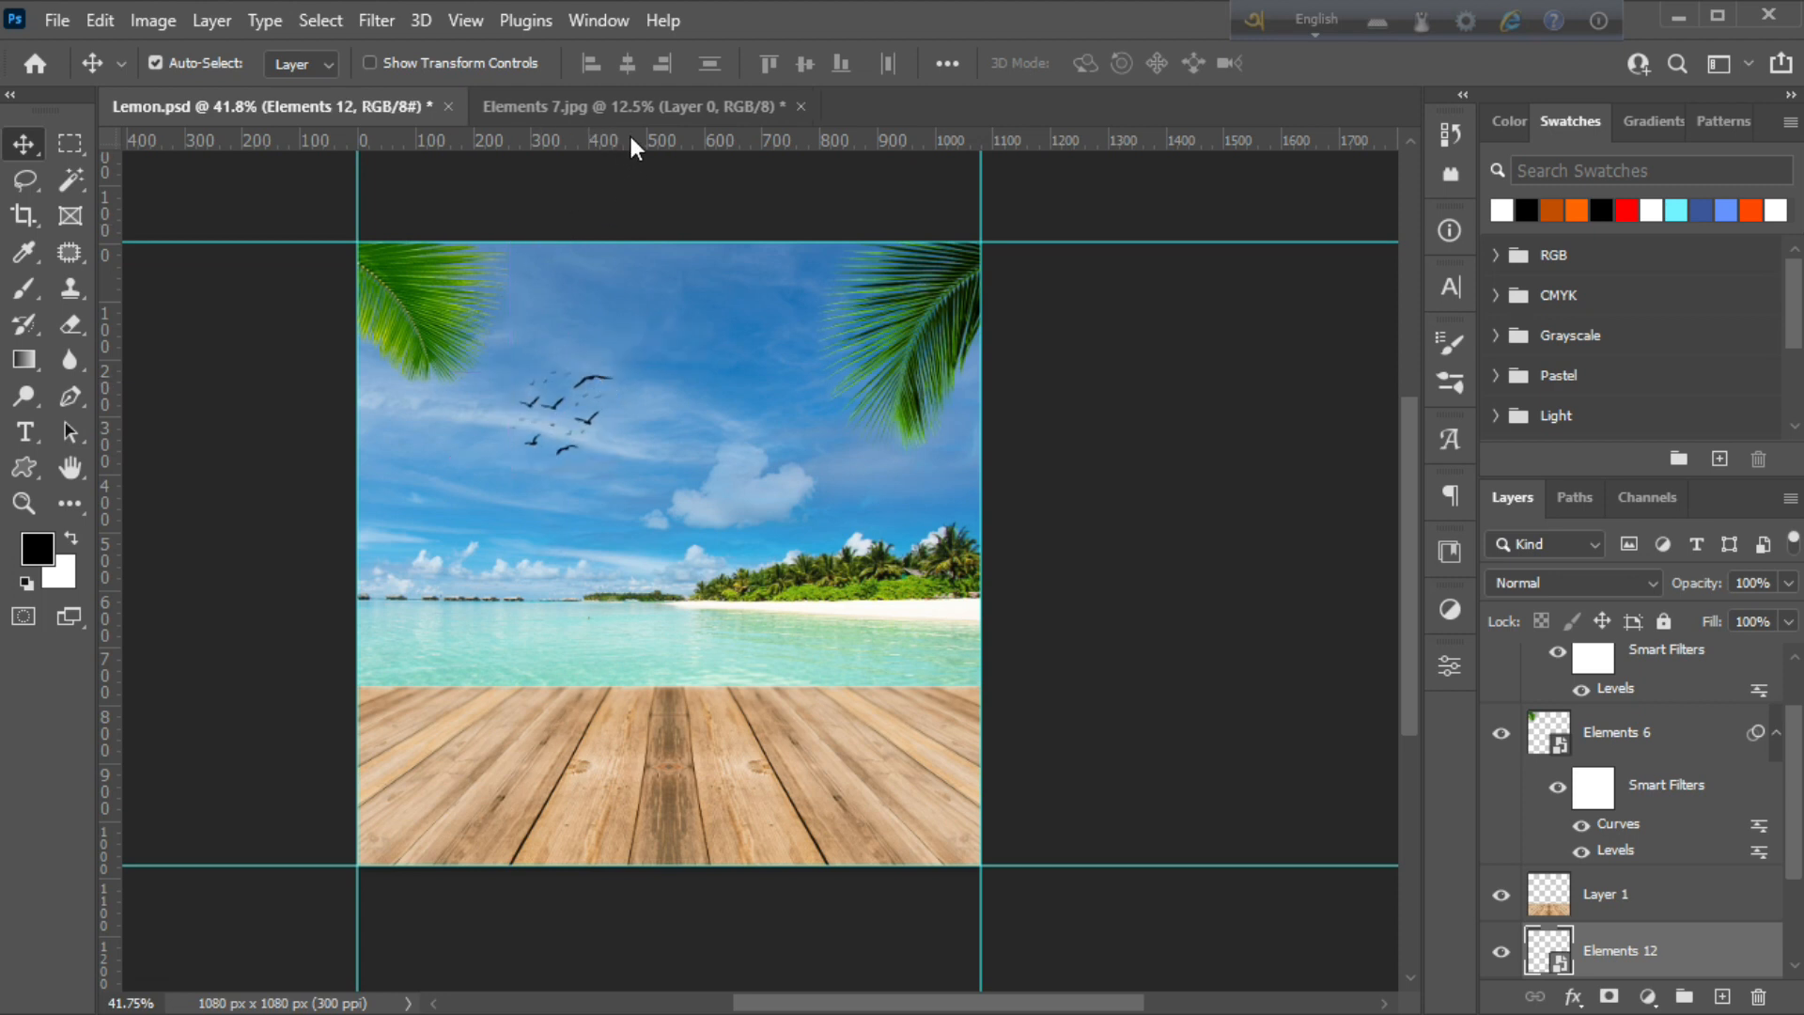
Place the Elements 1 leaf in the canvas's upper-right corner, scaled to about 7.8% and rotated about -100°
key("alt+Tab")
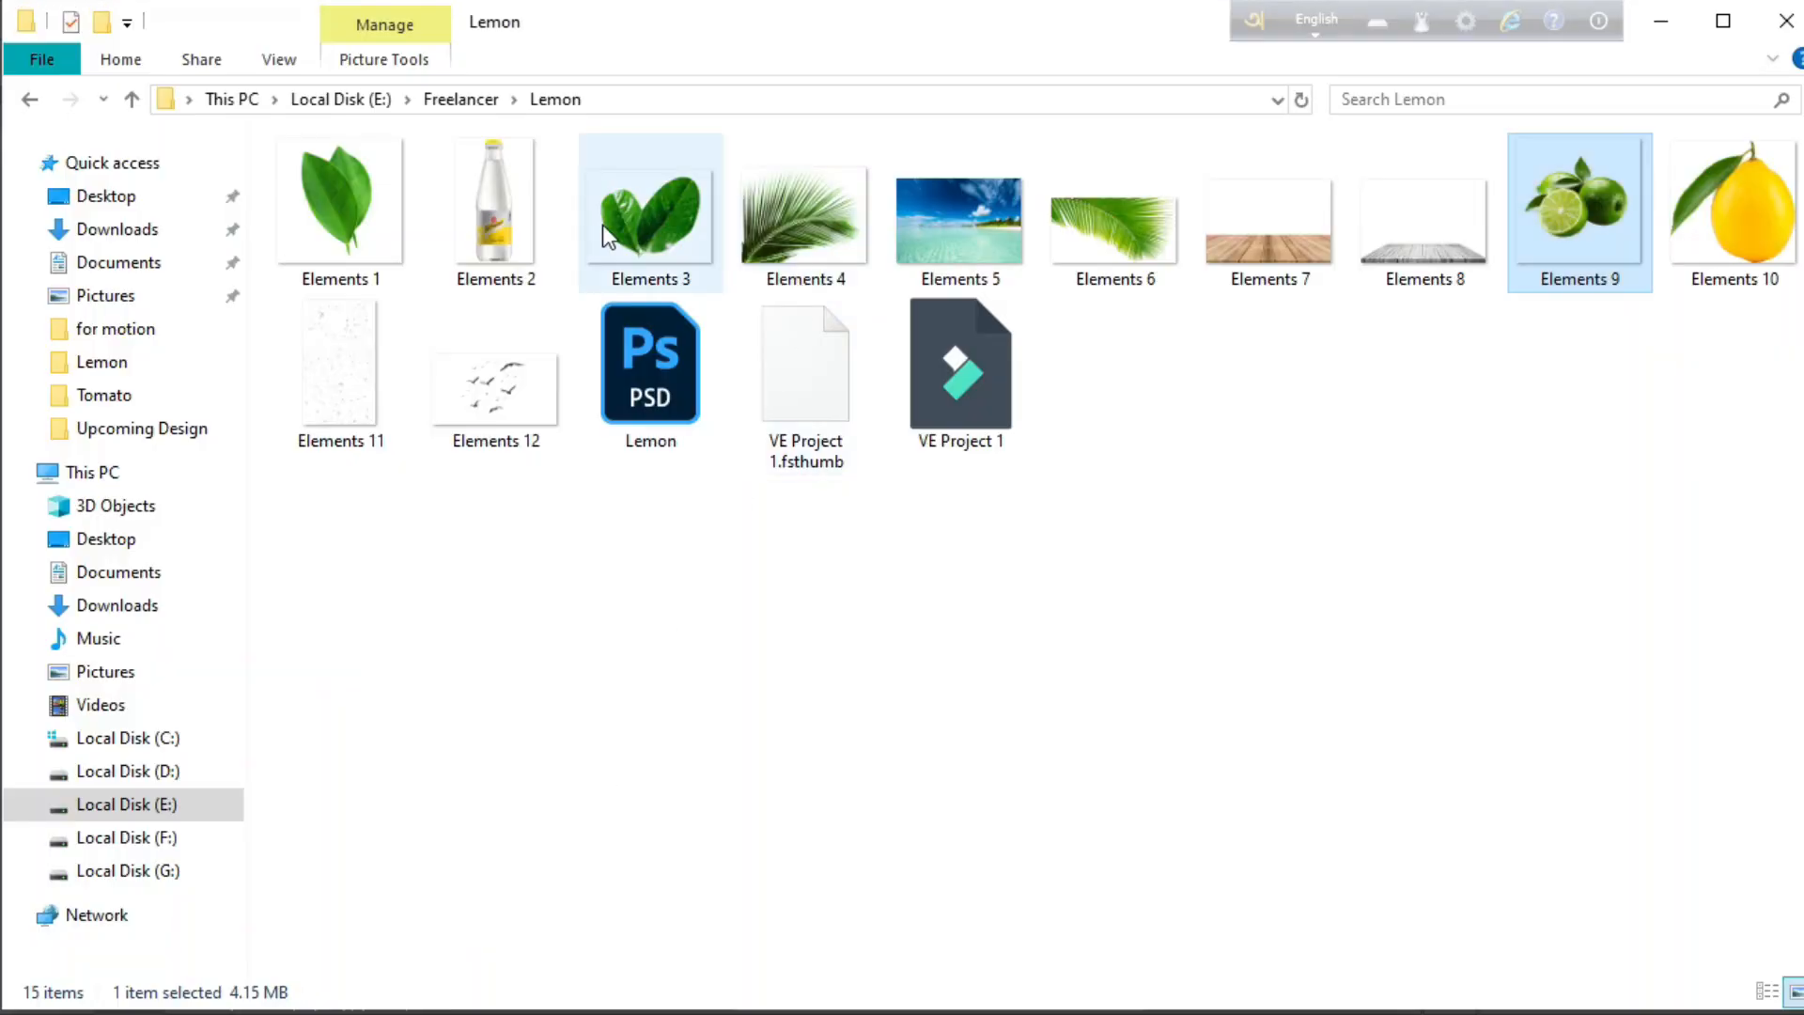
left_click_drag(364, 221, 717, 503)
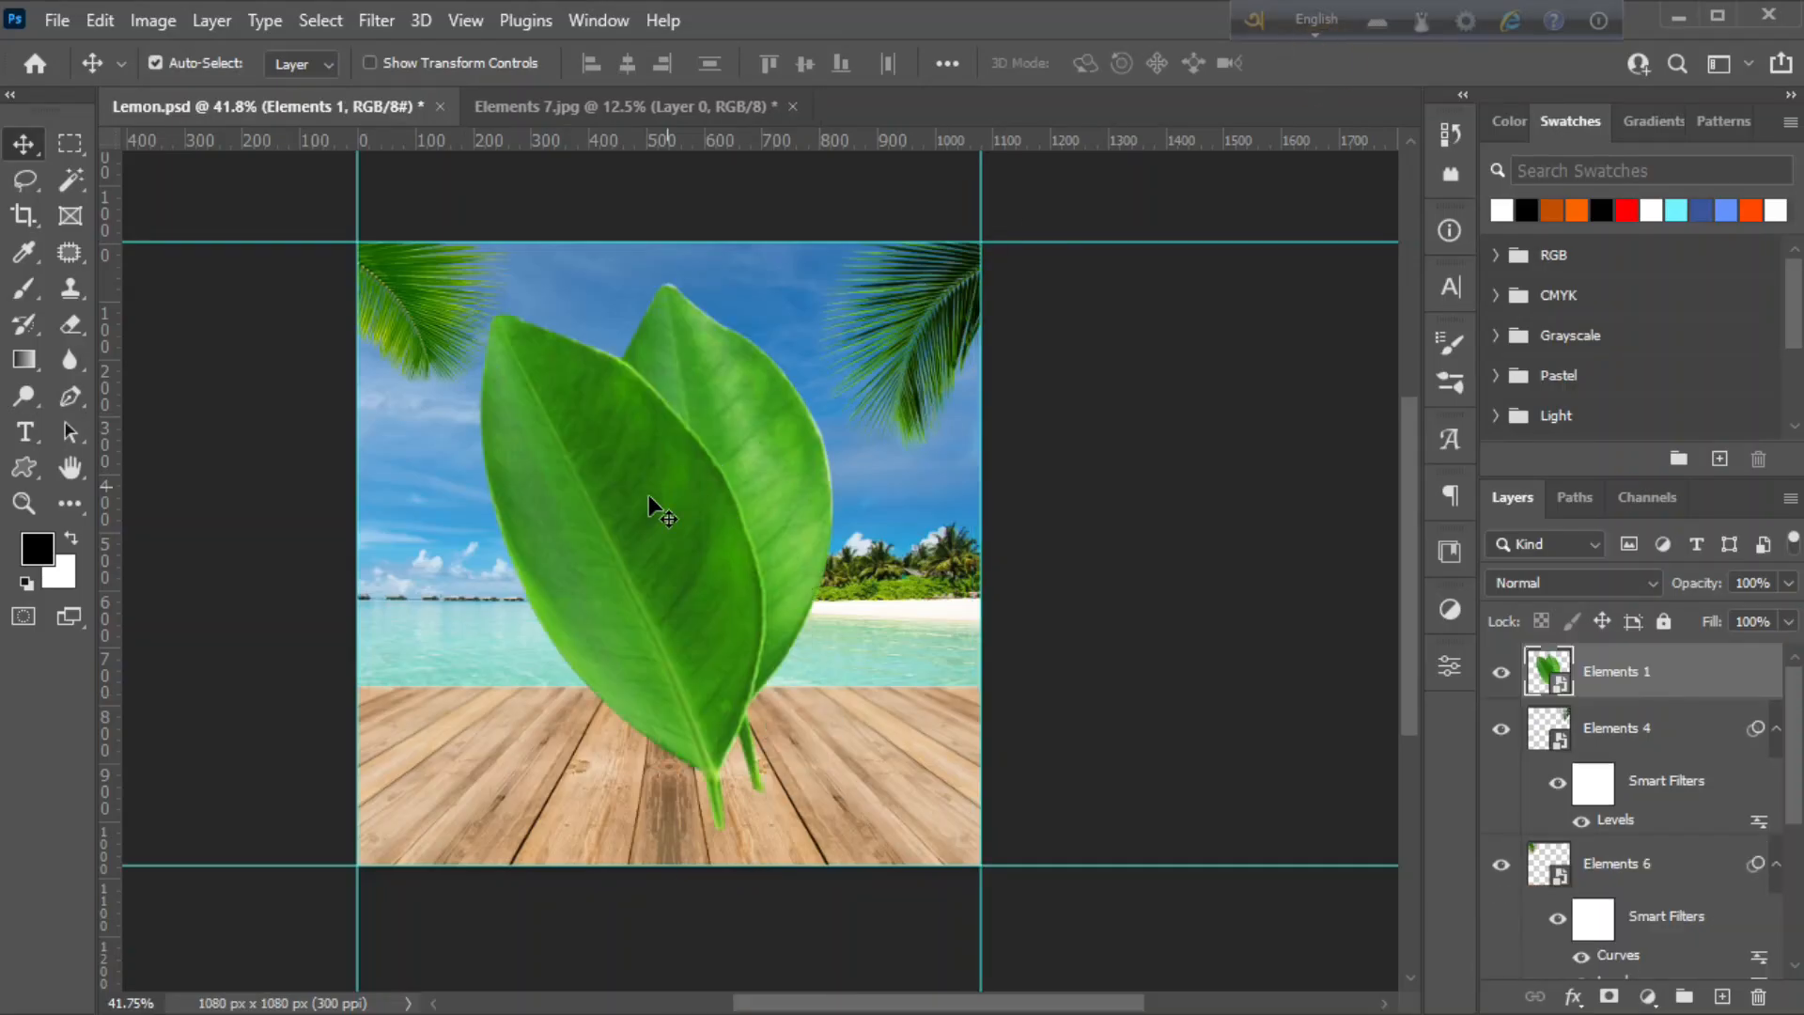
key("ctrl+t")
left_click_drag(1013, 211, 428, 382)
left_click_drag(664, 543, 810, 410)
left_click_drag(558, 780, 897, 432)
left_click_drag(941, 330, 924, 236)
mouse_move(950, 262)
left_mouse_down()
mouse_move(932, 260)
mouse_move(967, 254)
left_mouse_up()
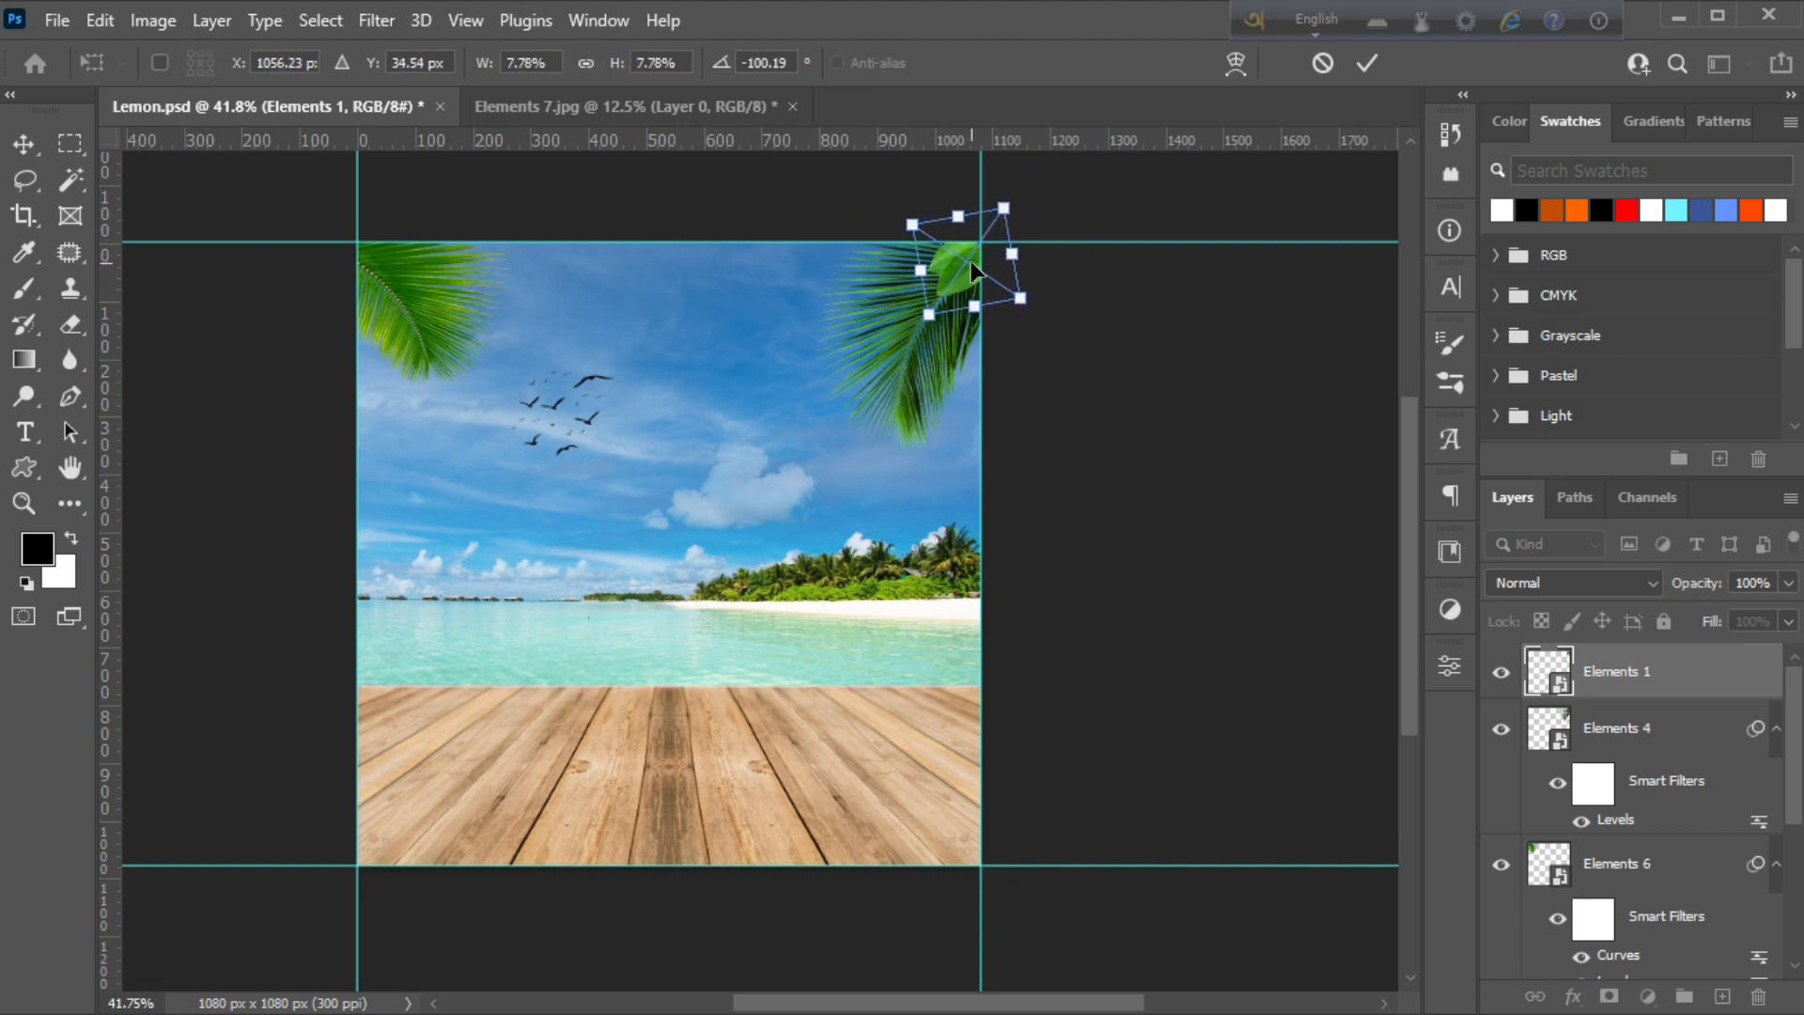
left_click(1367, 62)
Apply Levels to the Elements 1 leaf with the black input level at 30
left_click(153, 20)
mouse_move(188, 91)
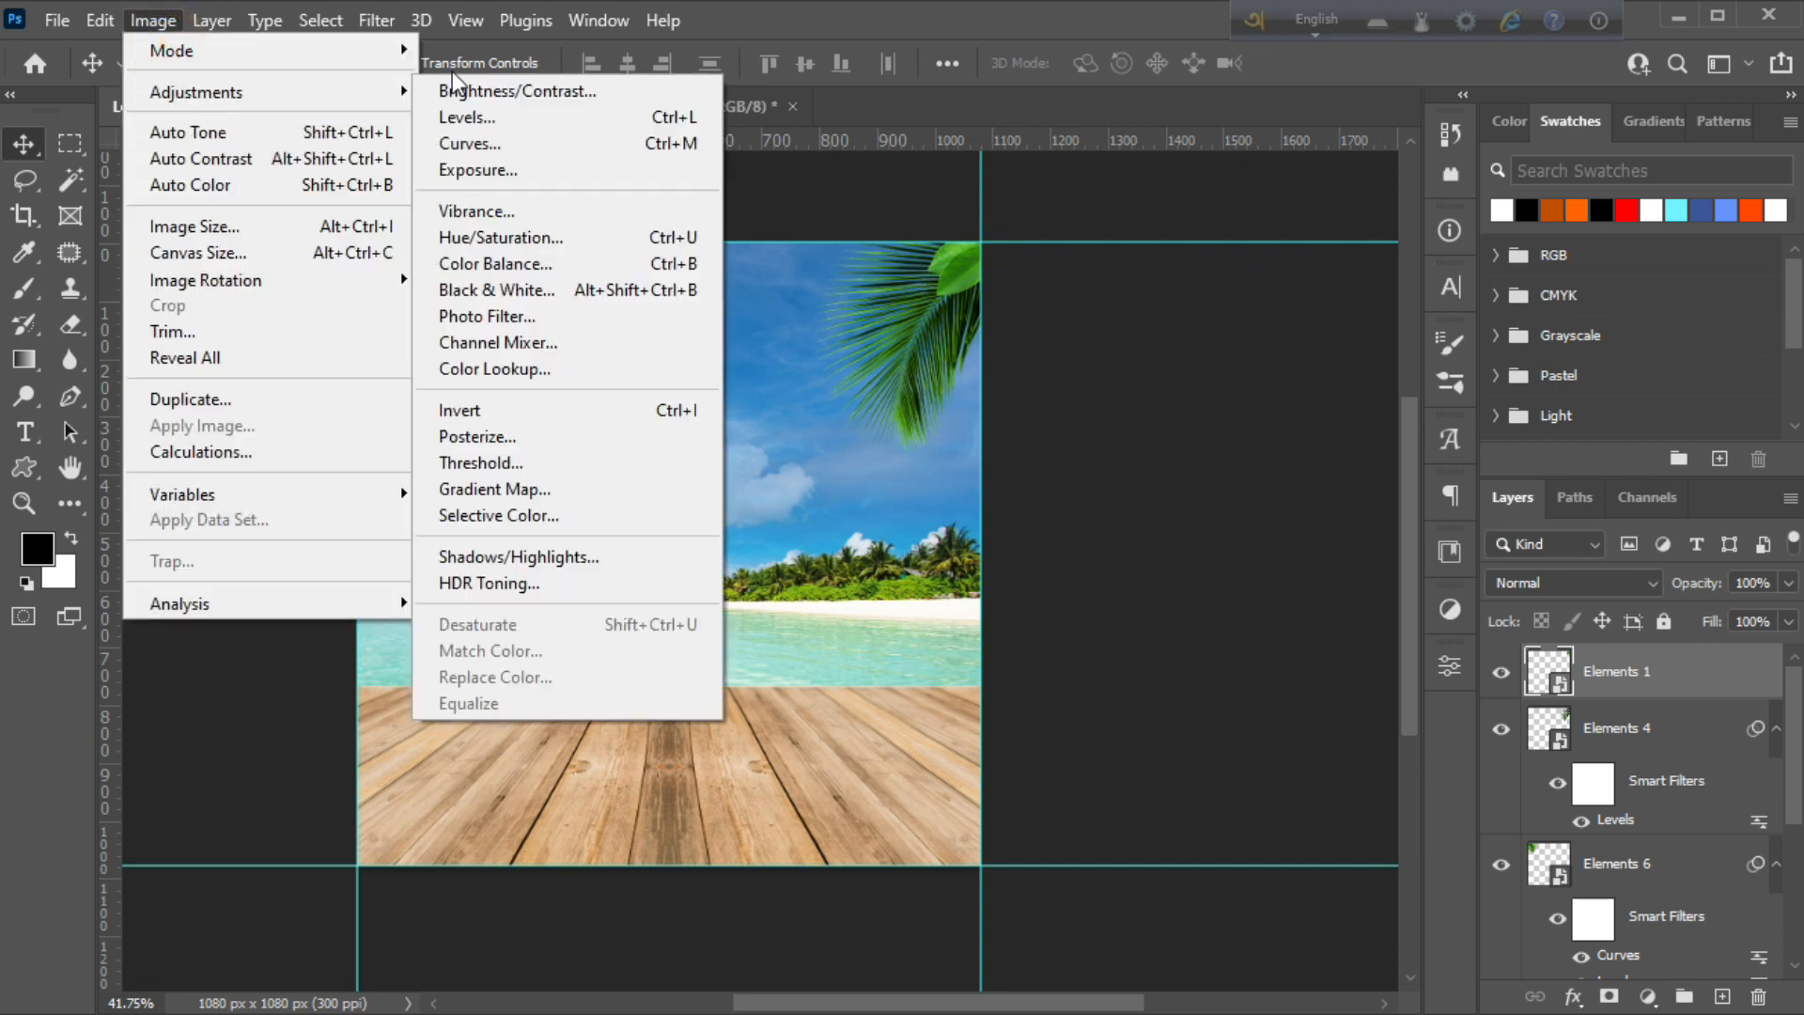
left_click(451, 117)
left_click_drag(1150, 442, 1193, 443)
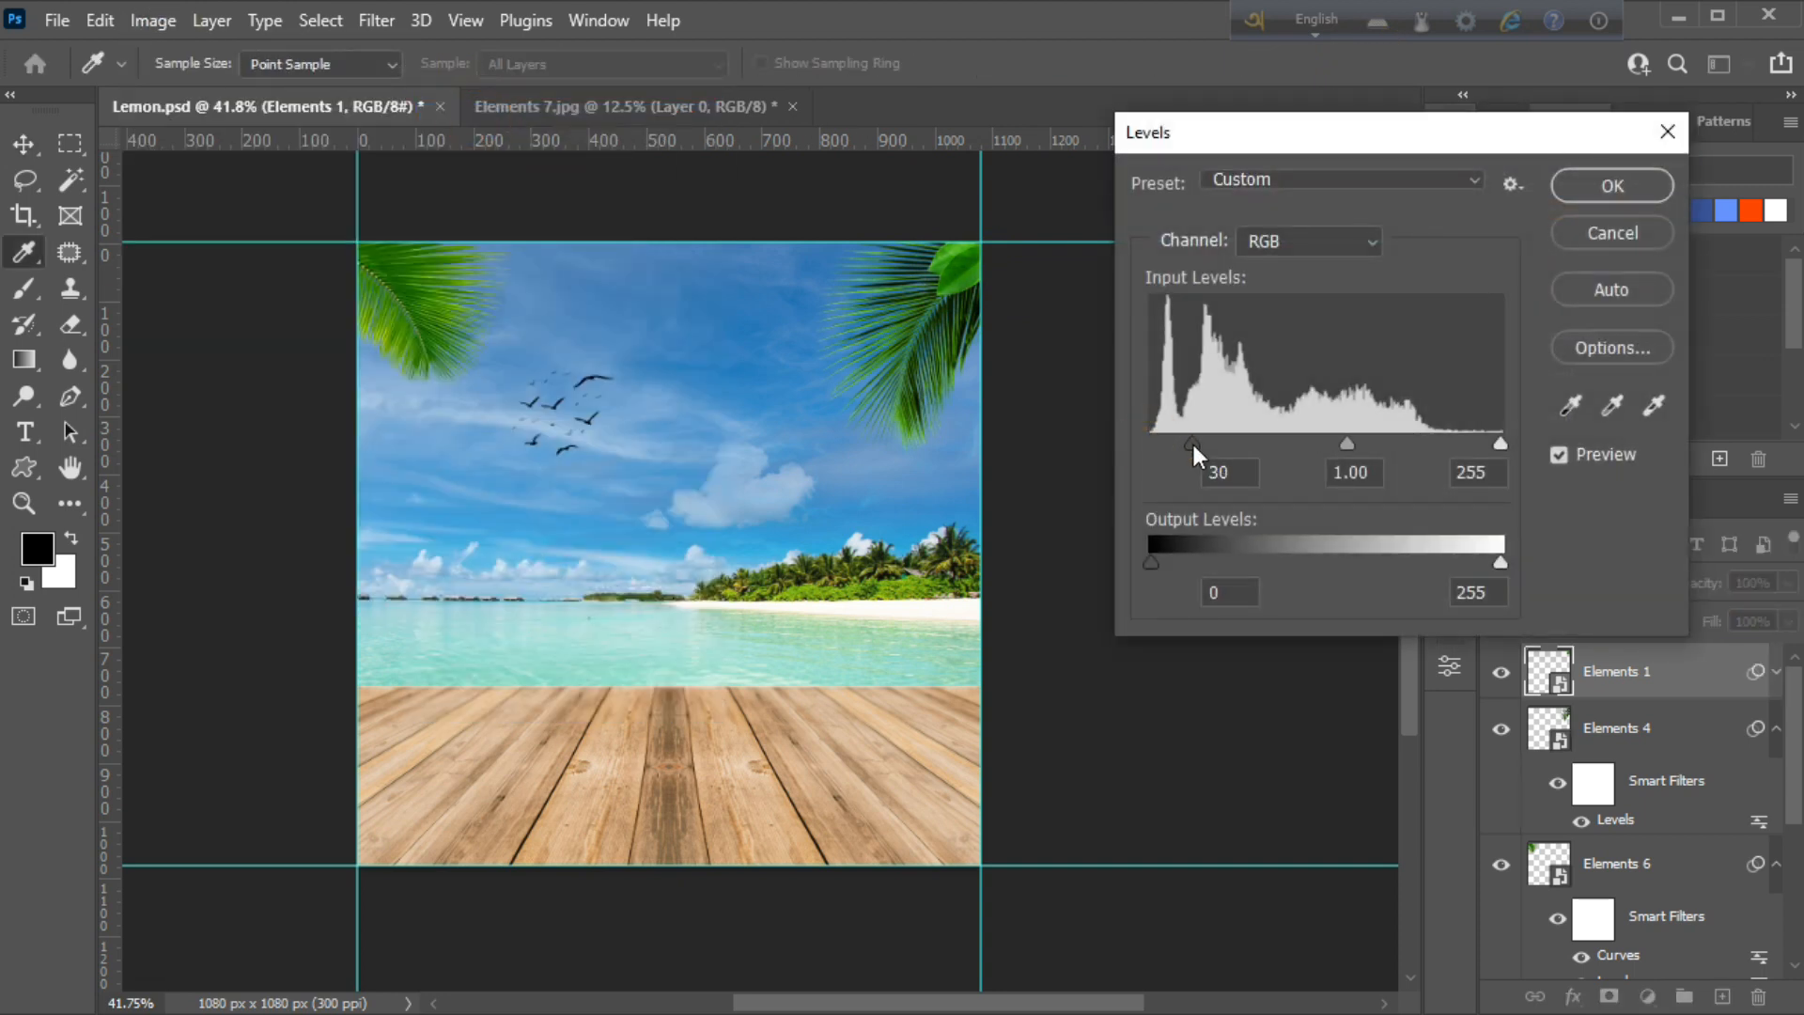
key("Return")
Duplicate the Elements 1 leaf and transform the copy to sit in the canvas's lower-right corner
left_click_drag(956, 261, 808, 668)
key("ctrl+t")
left_click(922, 431)
left_click_drag(884, 779, 880, 708)
left_click_drag(820, 685, 569, 562)
left_click(1367, 63)
Transform a second copy of the Elements 1 leaf and place it at the canvas's left edge beneath the palm leaf
key("ctrl+t")
left_click(919, 428)
left_click_drag(474, 515, 354, 548)
right_click(516, 555)
left_click(609, 510)
left_click_drag(432, 479, 408, 461)
left_click_drag(513, 478, 474, 416)
left_click_drag(400, 457, 377, 358)
left_click(1366, 62)
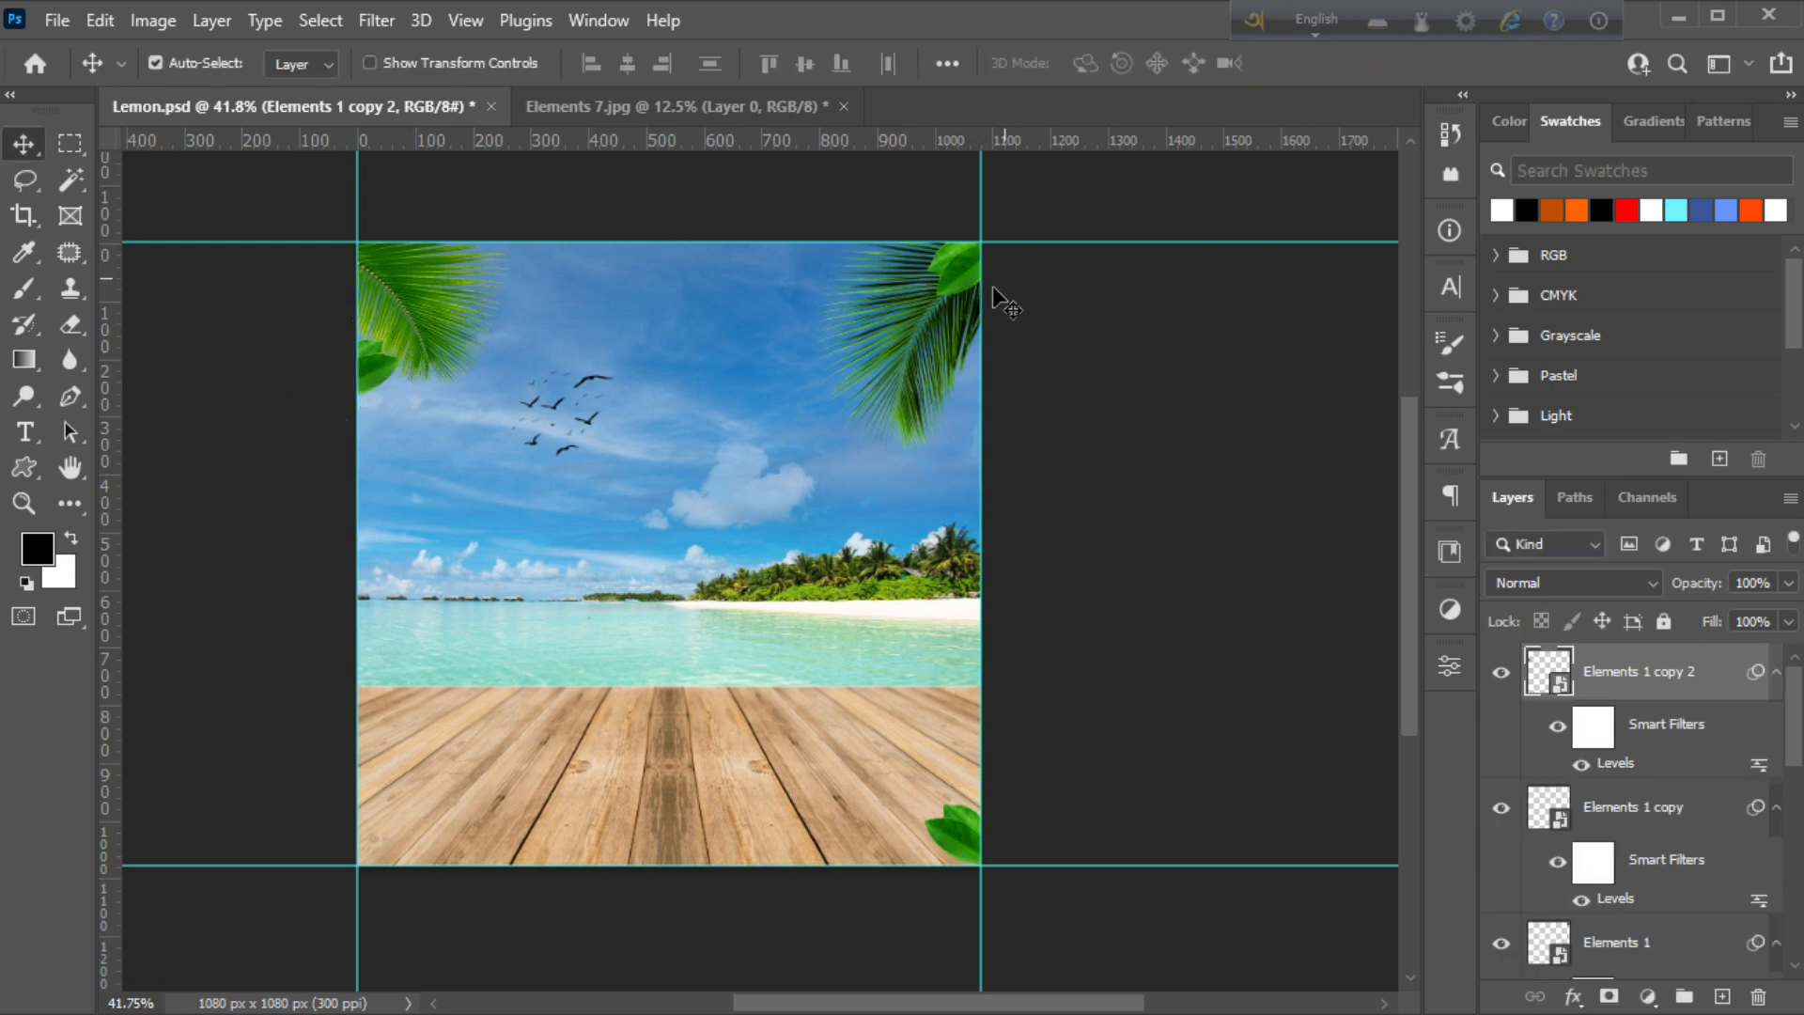
Place the Elements 10 lemon on the left part of the wooden floor and flip it horizontally
mouse_move(503, 1004)
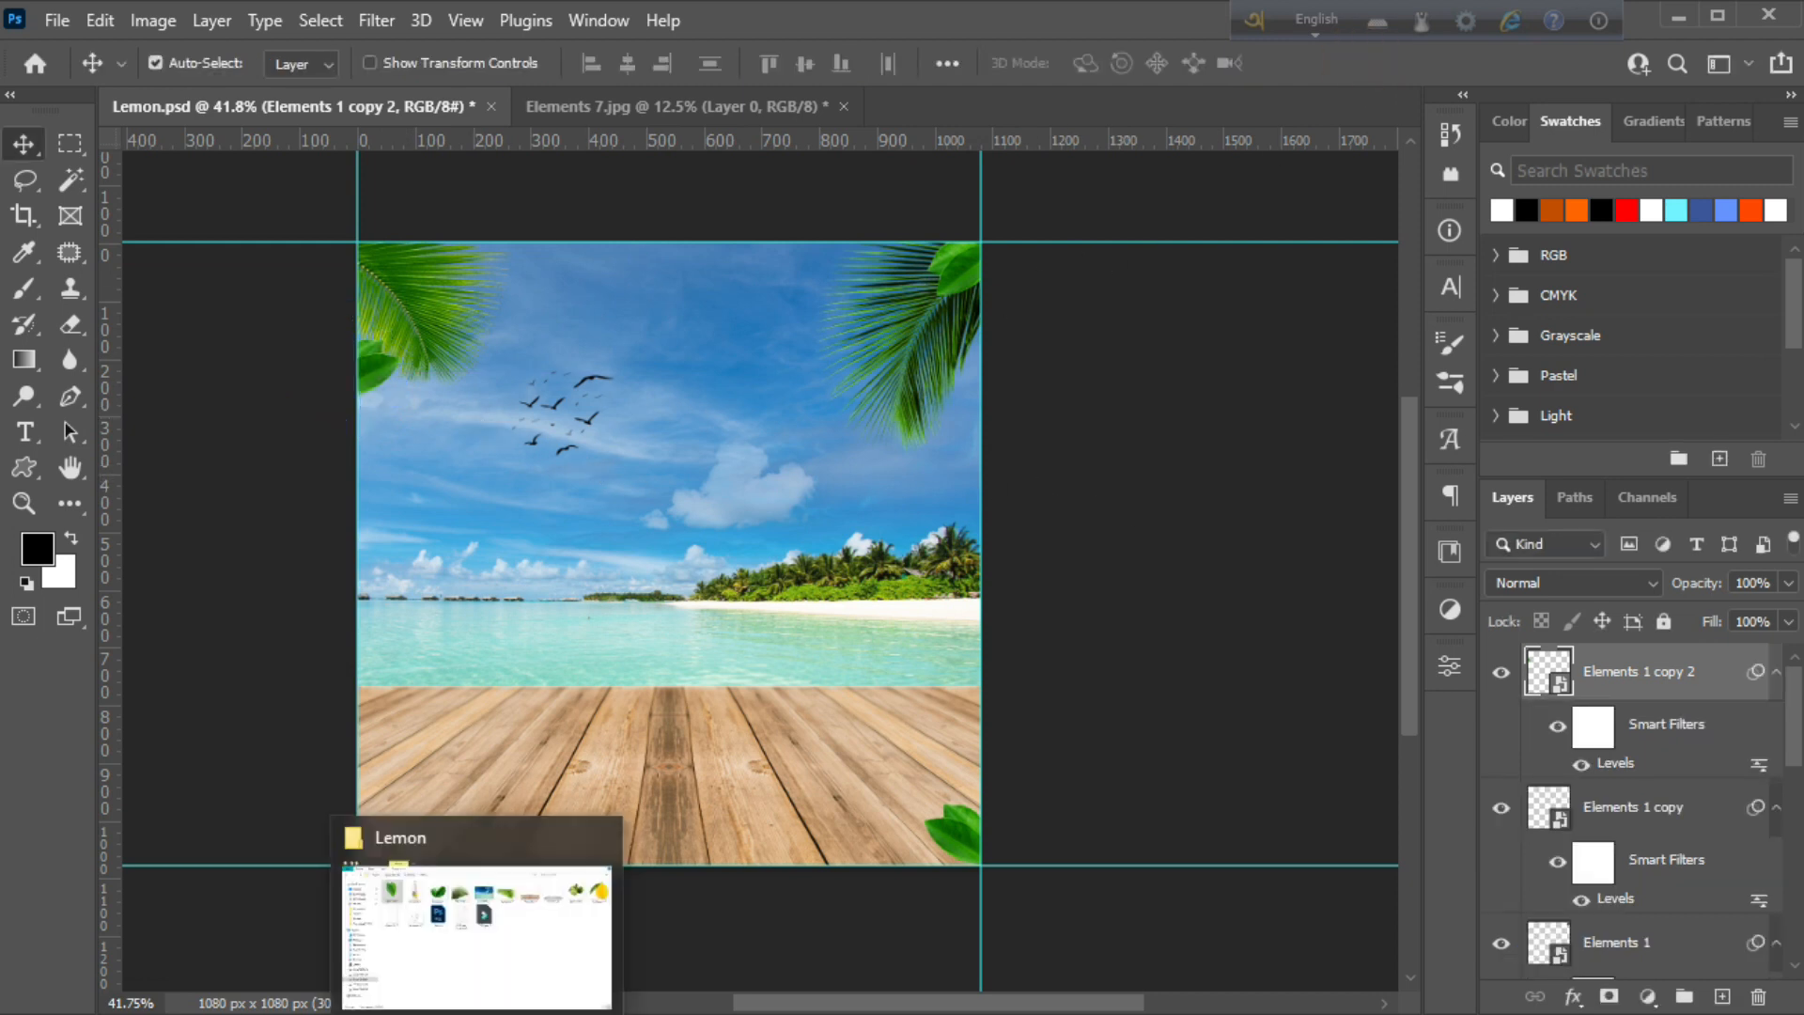
left_click(470, 917)
left_click_drag(1732, 202, 527, 766)
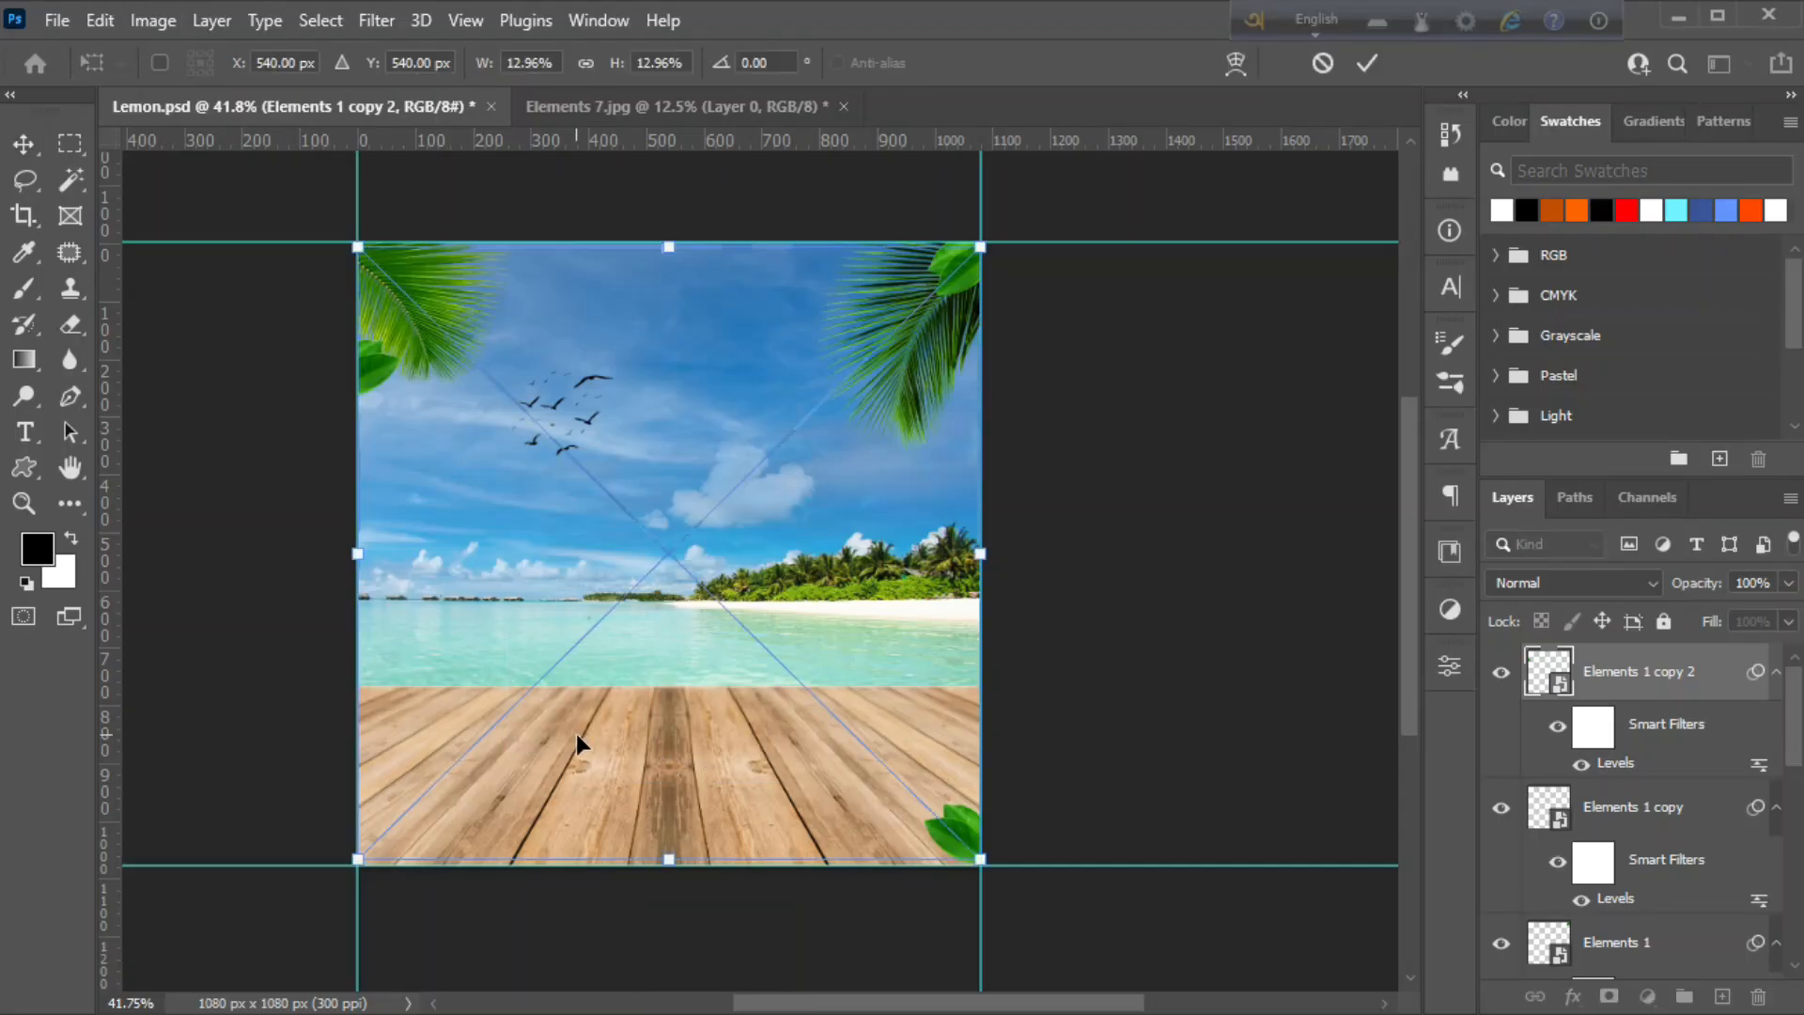
right_click(554, 776)
left_click(590, 714)
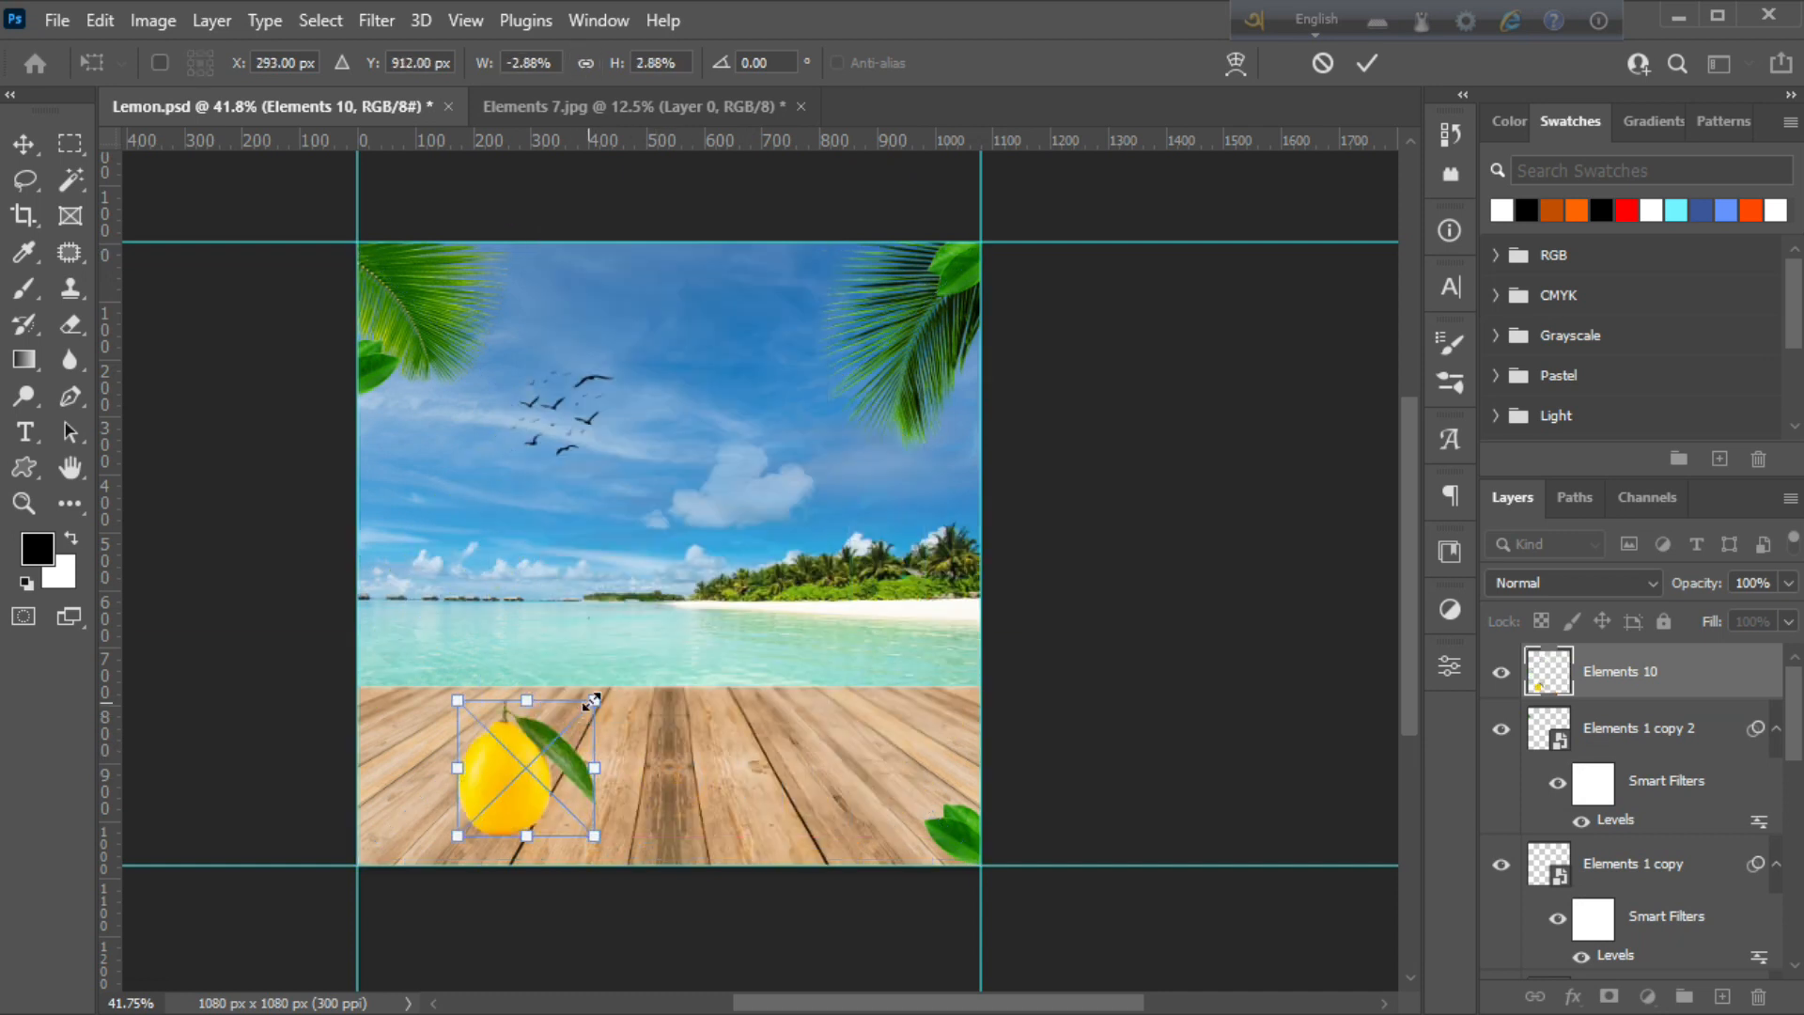
Scale and rotate the Elements 10 lemon and tuck it partly outside the canvas's lower-left corner
left_click_drag(634, 686, 614, 666)
left_click_drag(579, 689, 520, 776)
mouse_move(562, 838)
left_mouse_down()
mouse_move(522, 866)
mouse_move(529, 846)
left_mouse_up()
left_click_drag(503, 784, 547, 721)
left_click_drag(621, 703, 636, 726)
left_click_drag(492, 794, 523, 827)
left_click_drag(408, 816, 398, 826)
key("Return")
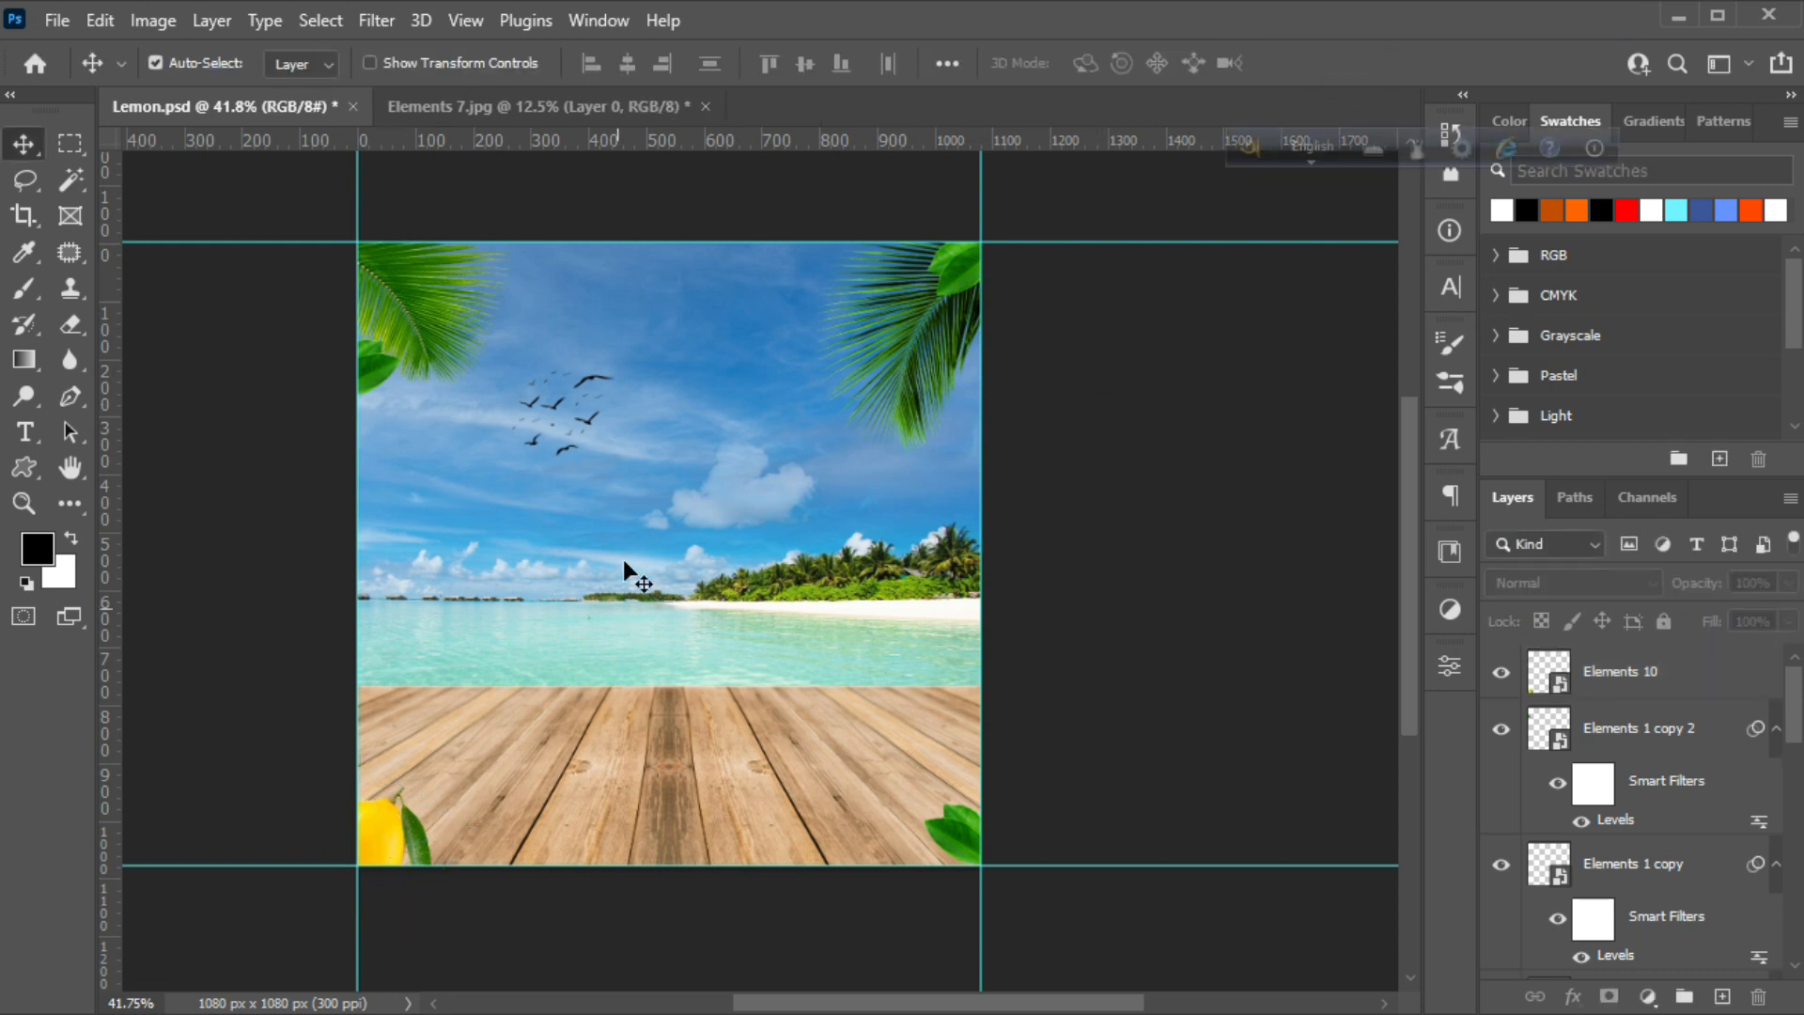
Toggle the replaced sky's visibility to compare the composite with and without it
left_click(714, 372)
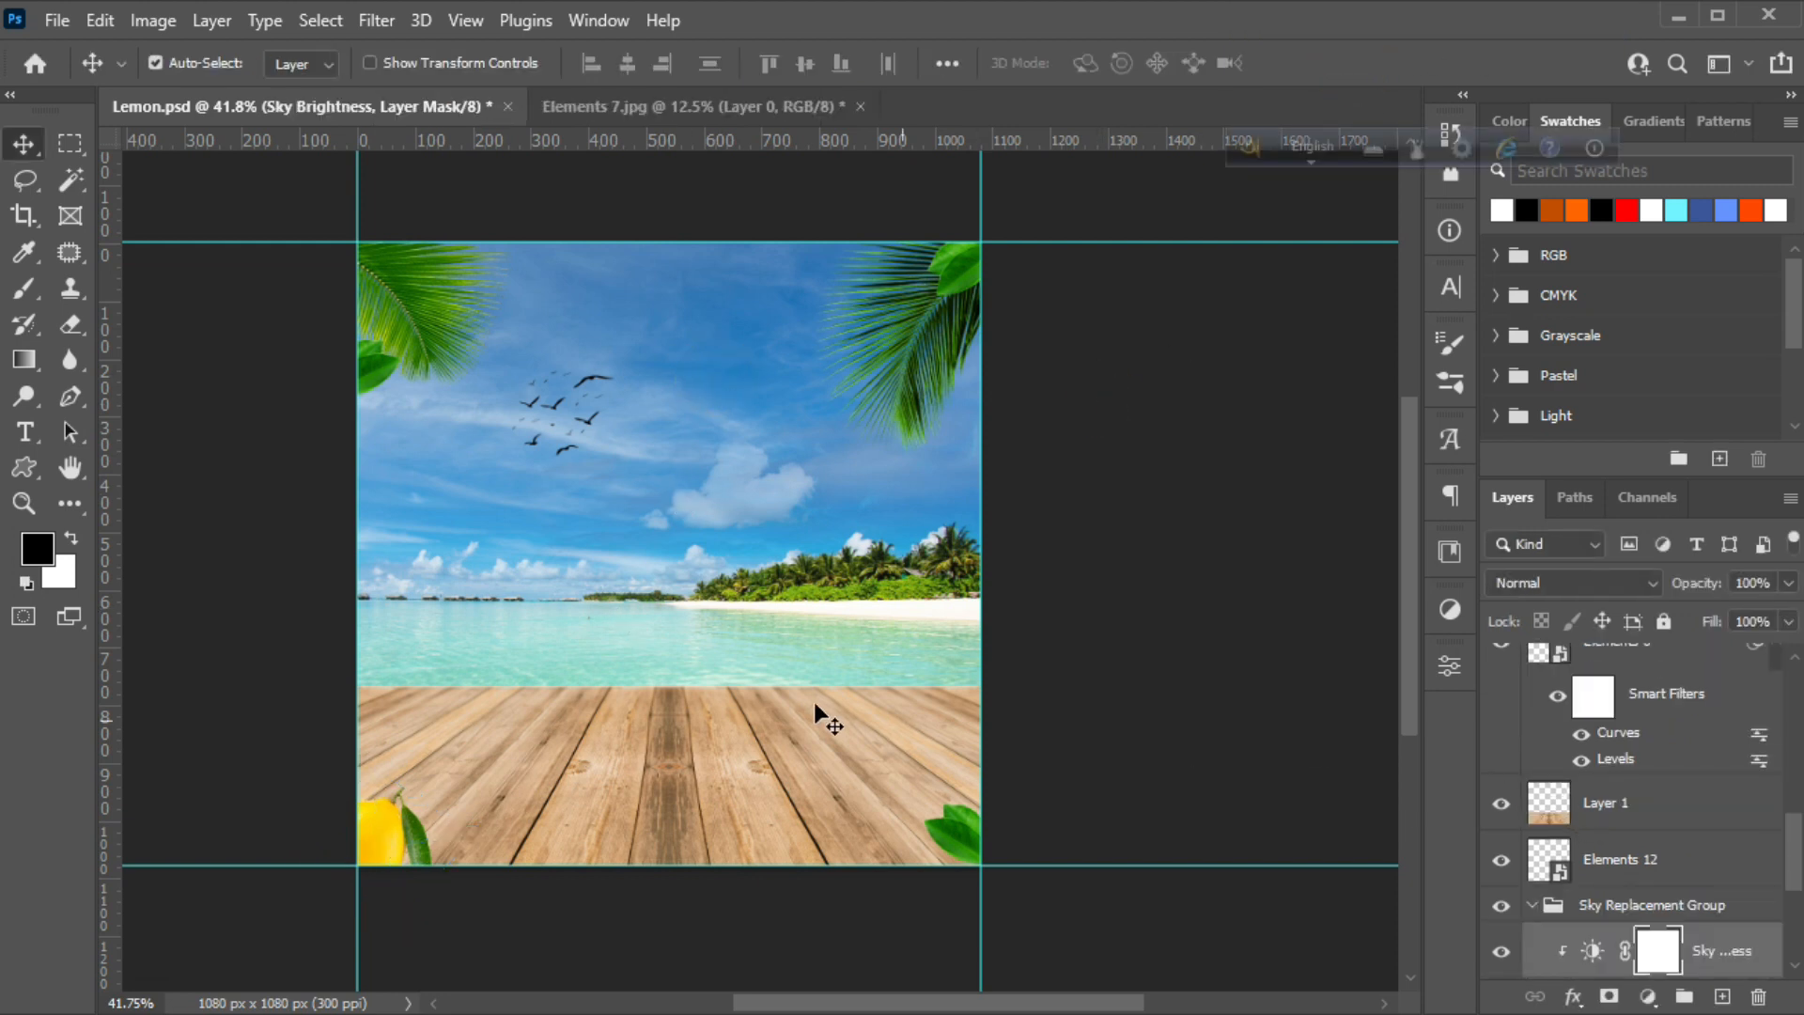
scroll(1654, 891, "down", 2)
left_click(1503, 908)
left_click(1503, 908)
left_click(1504, 907)
left_click(1504, 908)
Set the Sky Brightness adjustment to Brightness -17 and Contrast 9, compare it on and off, and collapse the Sky Replacement Group
left_click(1595, 835)
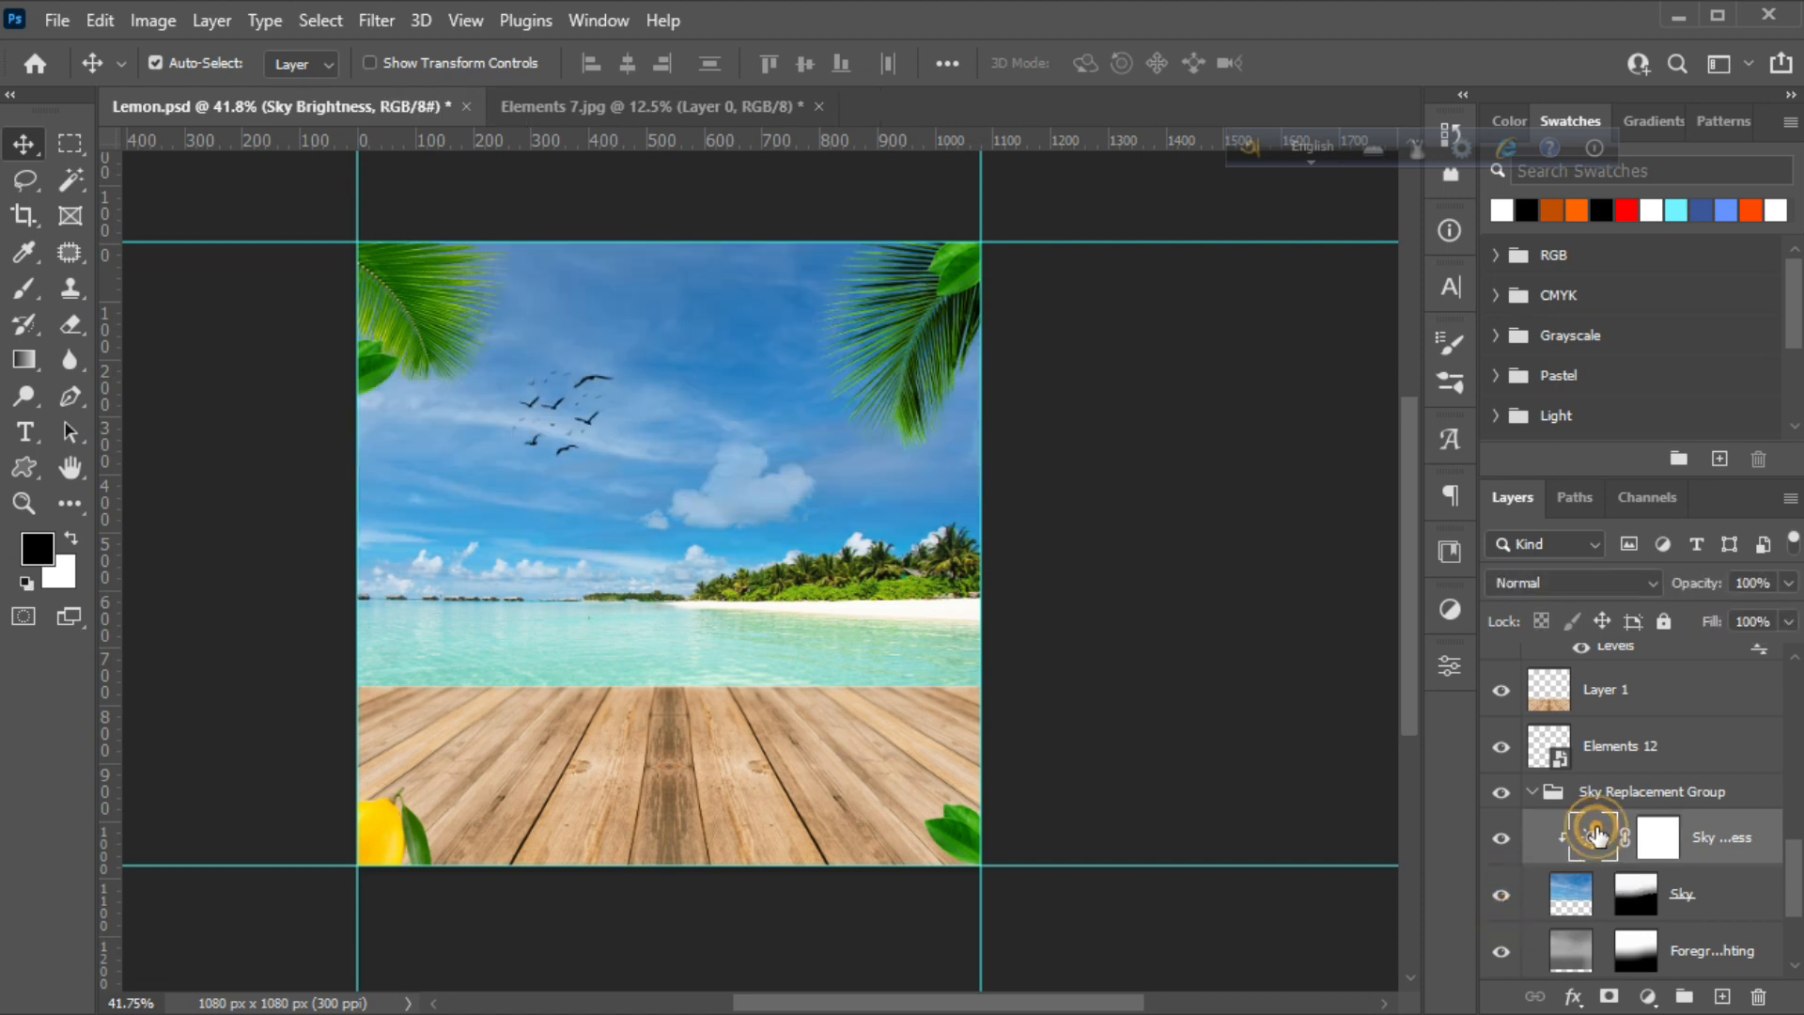
double_click(1595, 834)
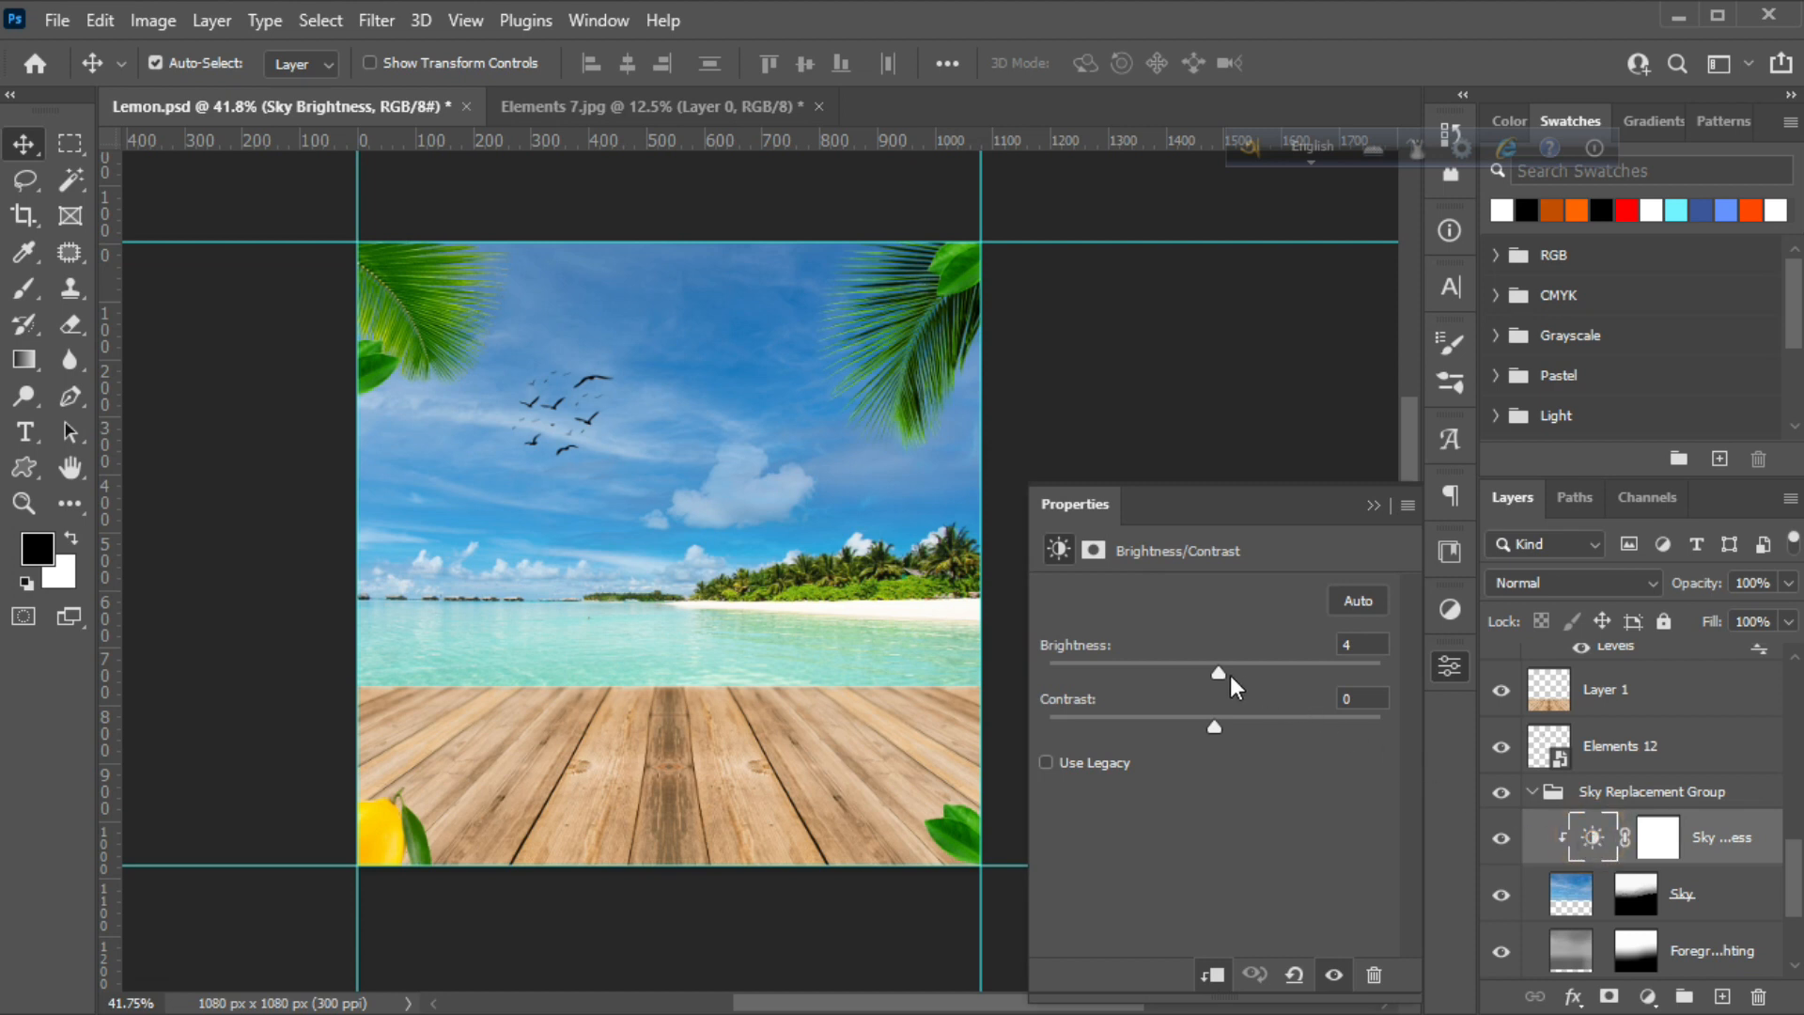
left_click_drag(1217, 672, 1233, 740)
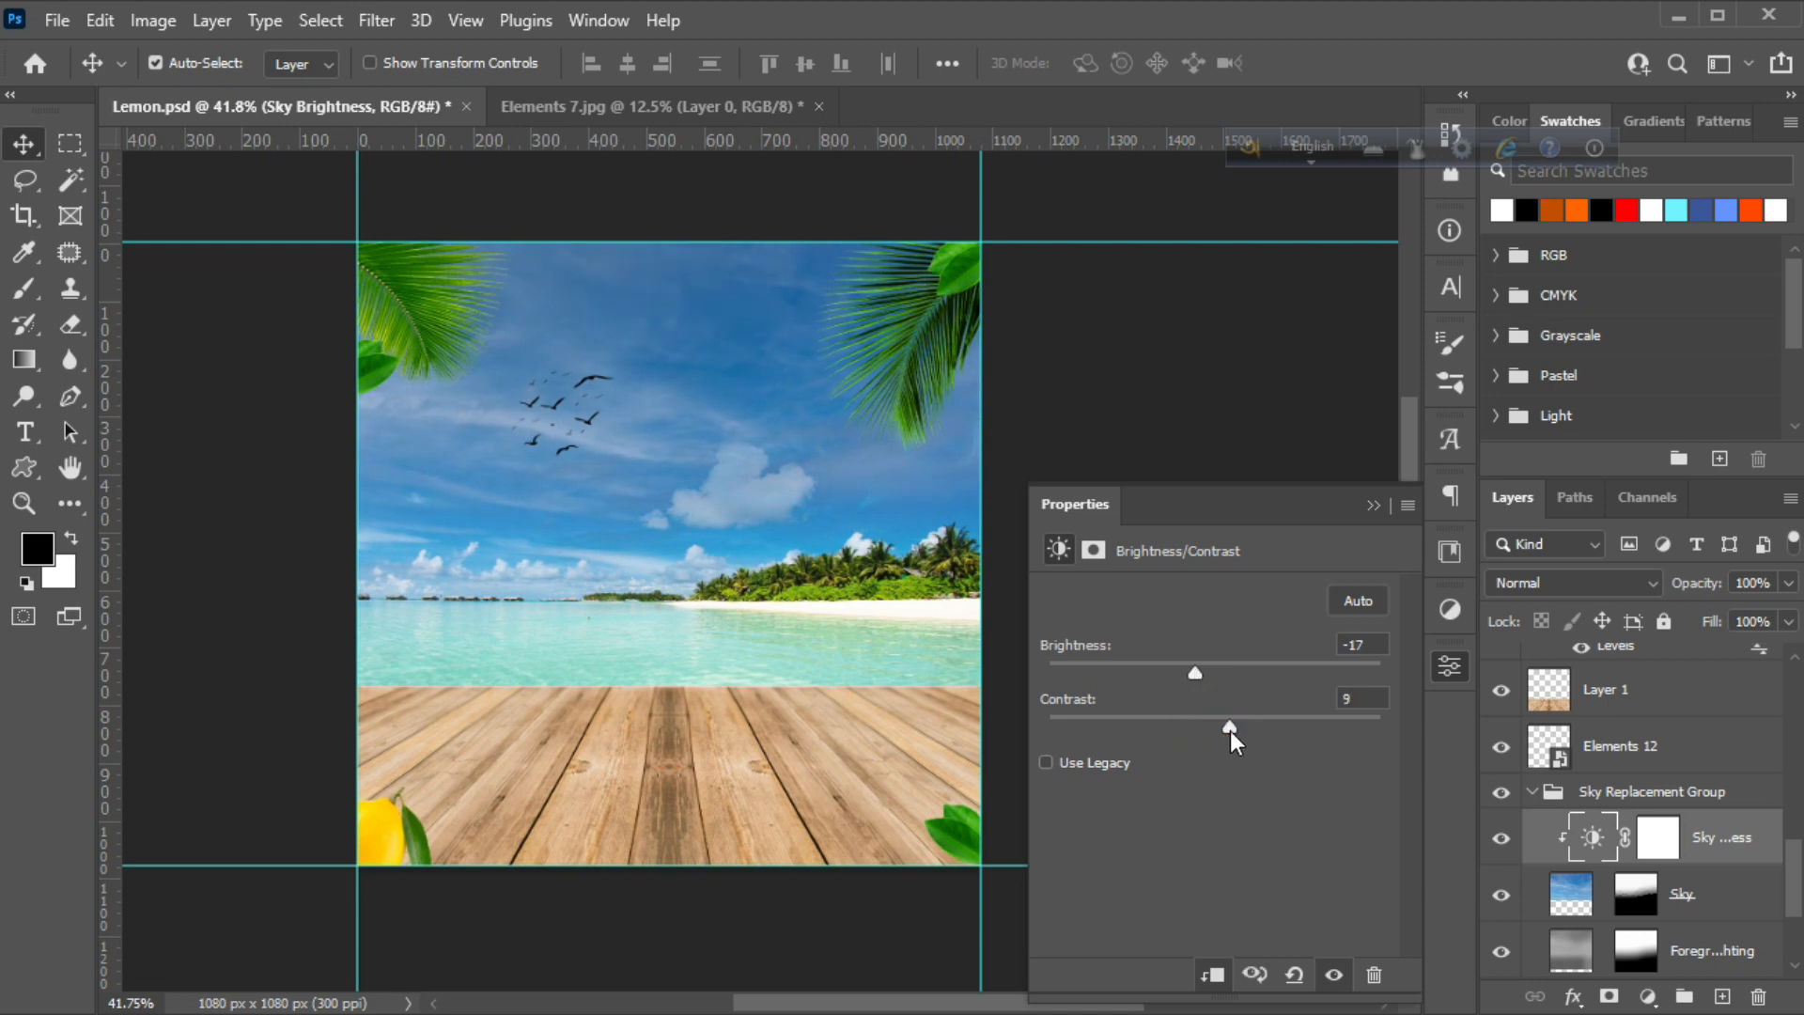
left_click(1375, 507)
left_click(1501, 843)
left_click(1502, 843)
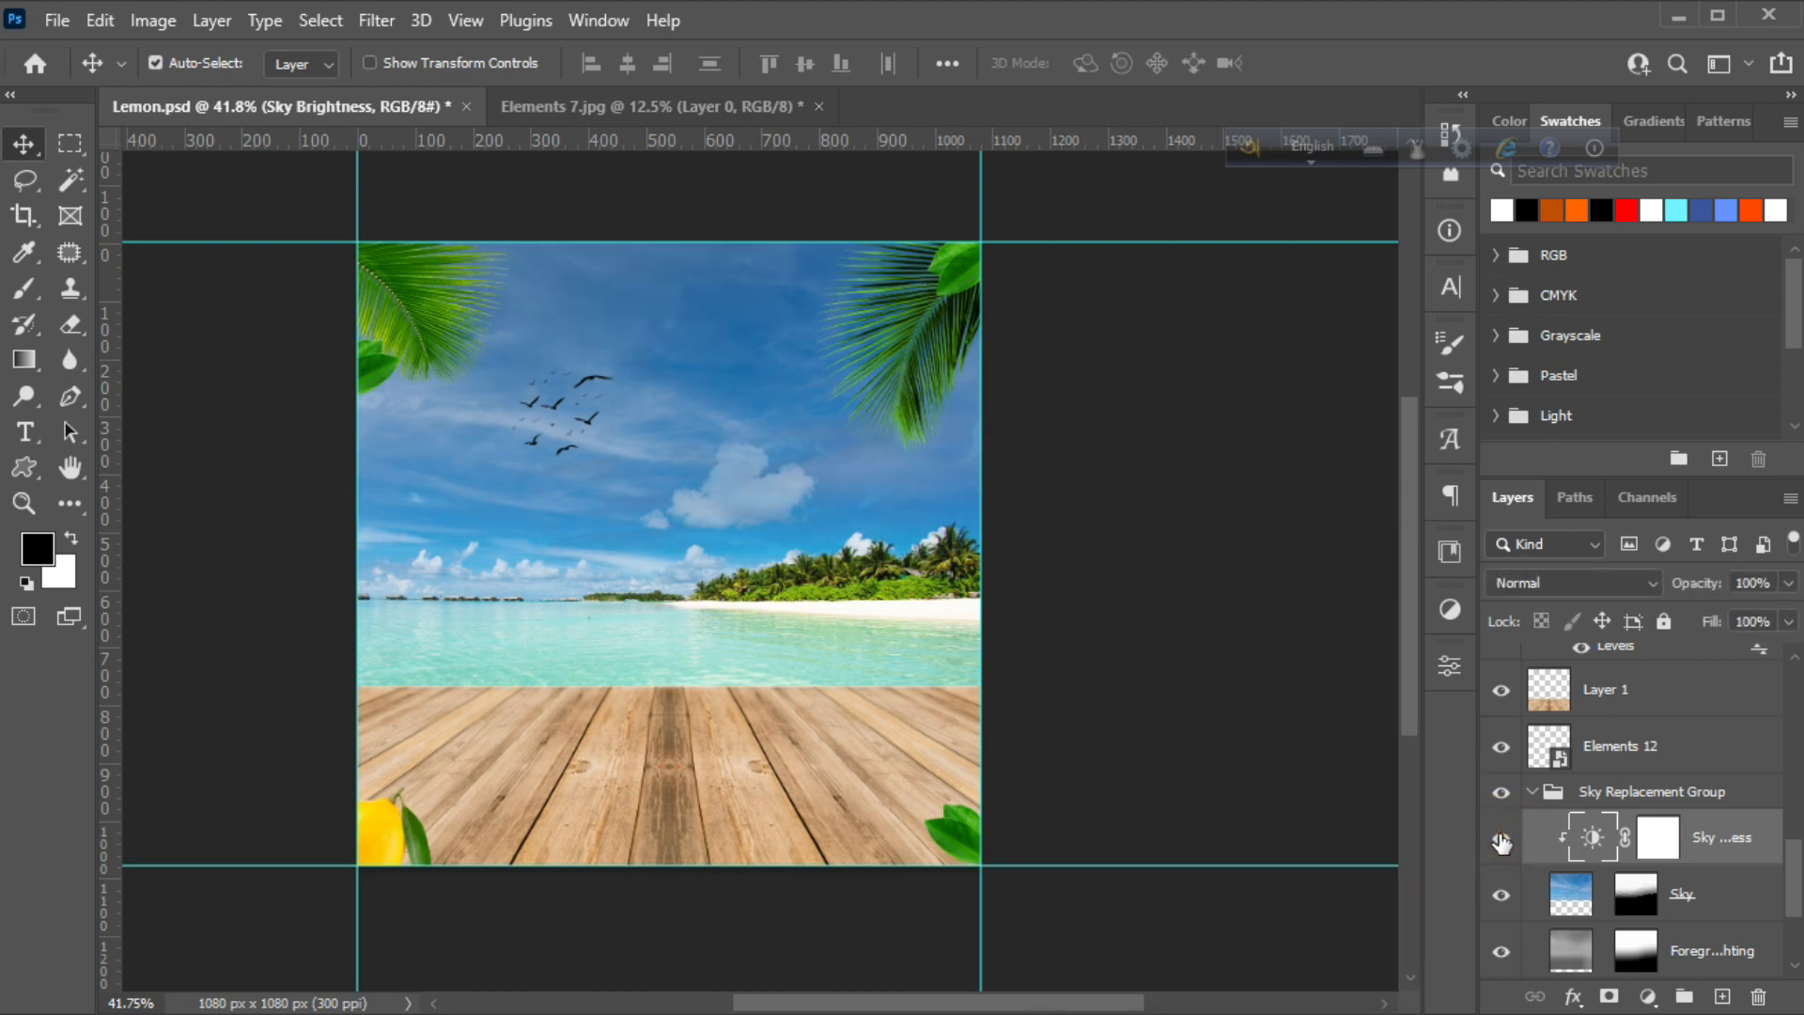
left_click(1532, 794)
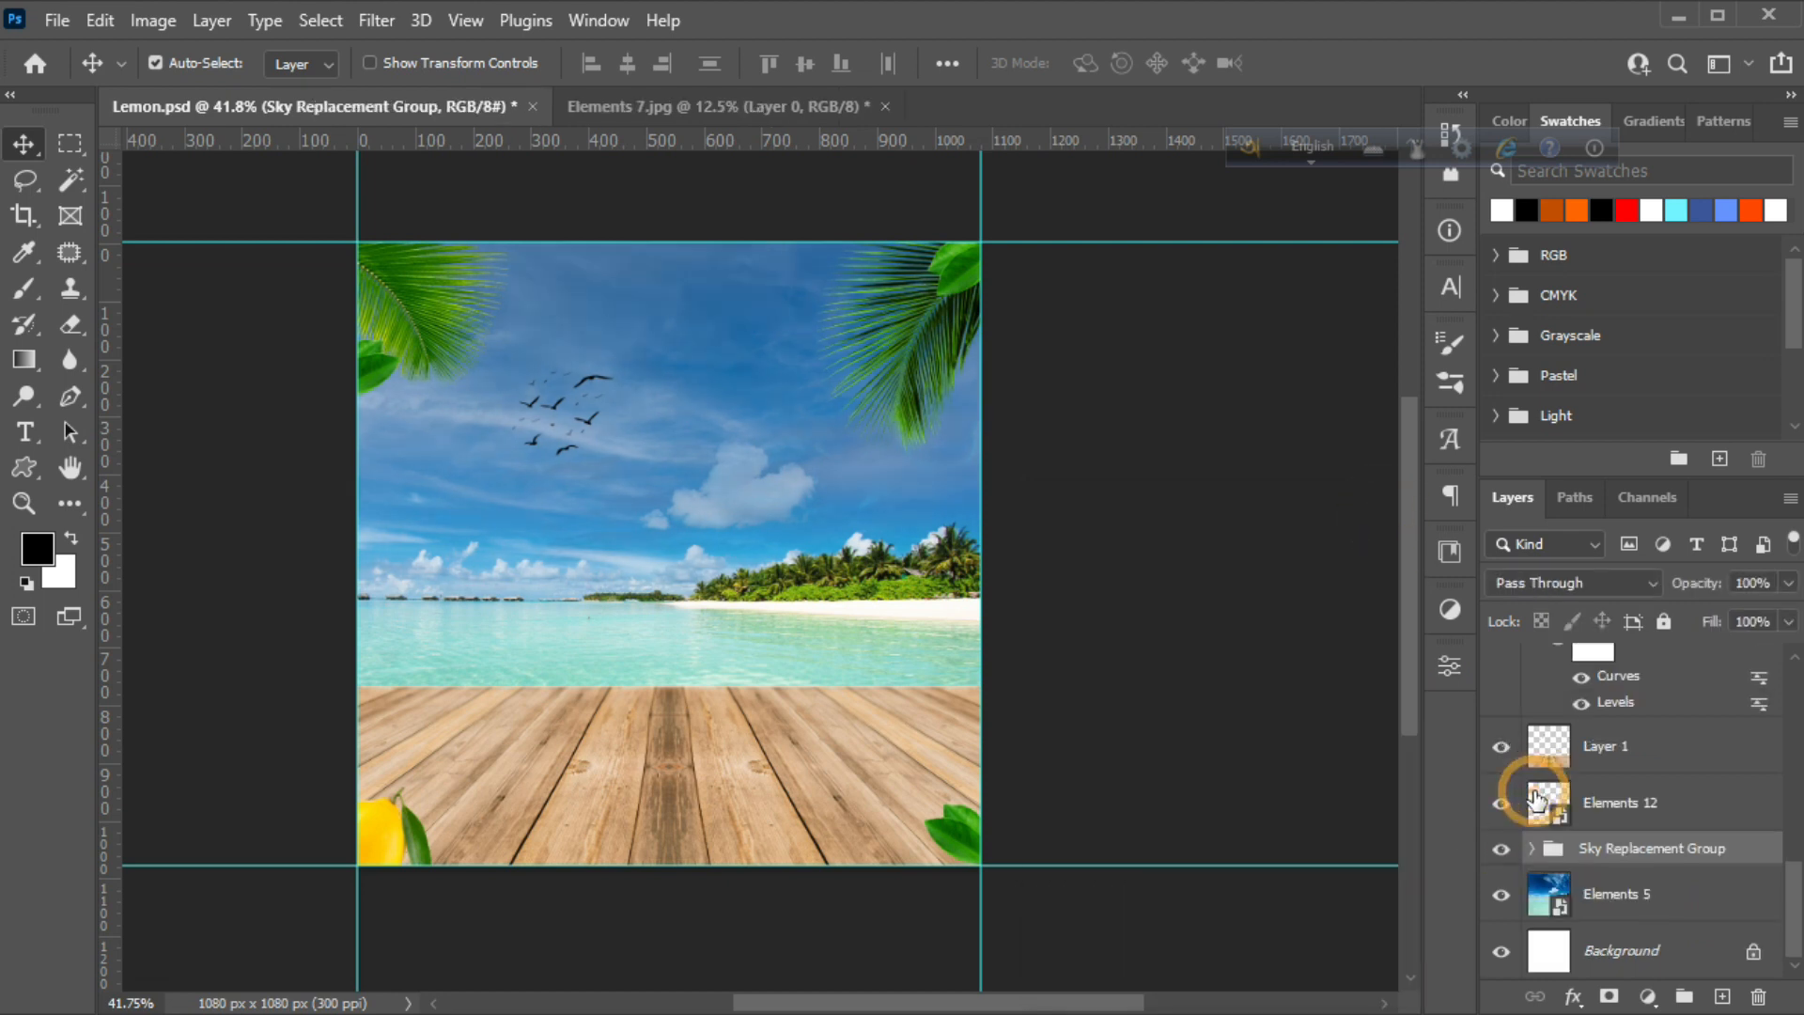
Apply the Camera Raw Filter to the wooden floor on Layer 1 with Vignetting at -18, comparing it with the default settings
left_click(1204, 759)
left_click(675, 780)
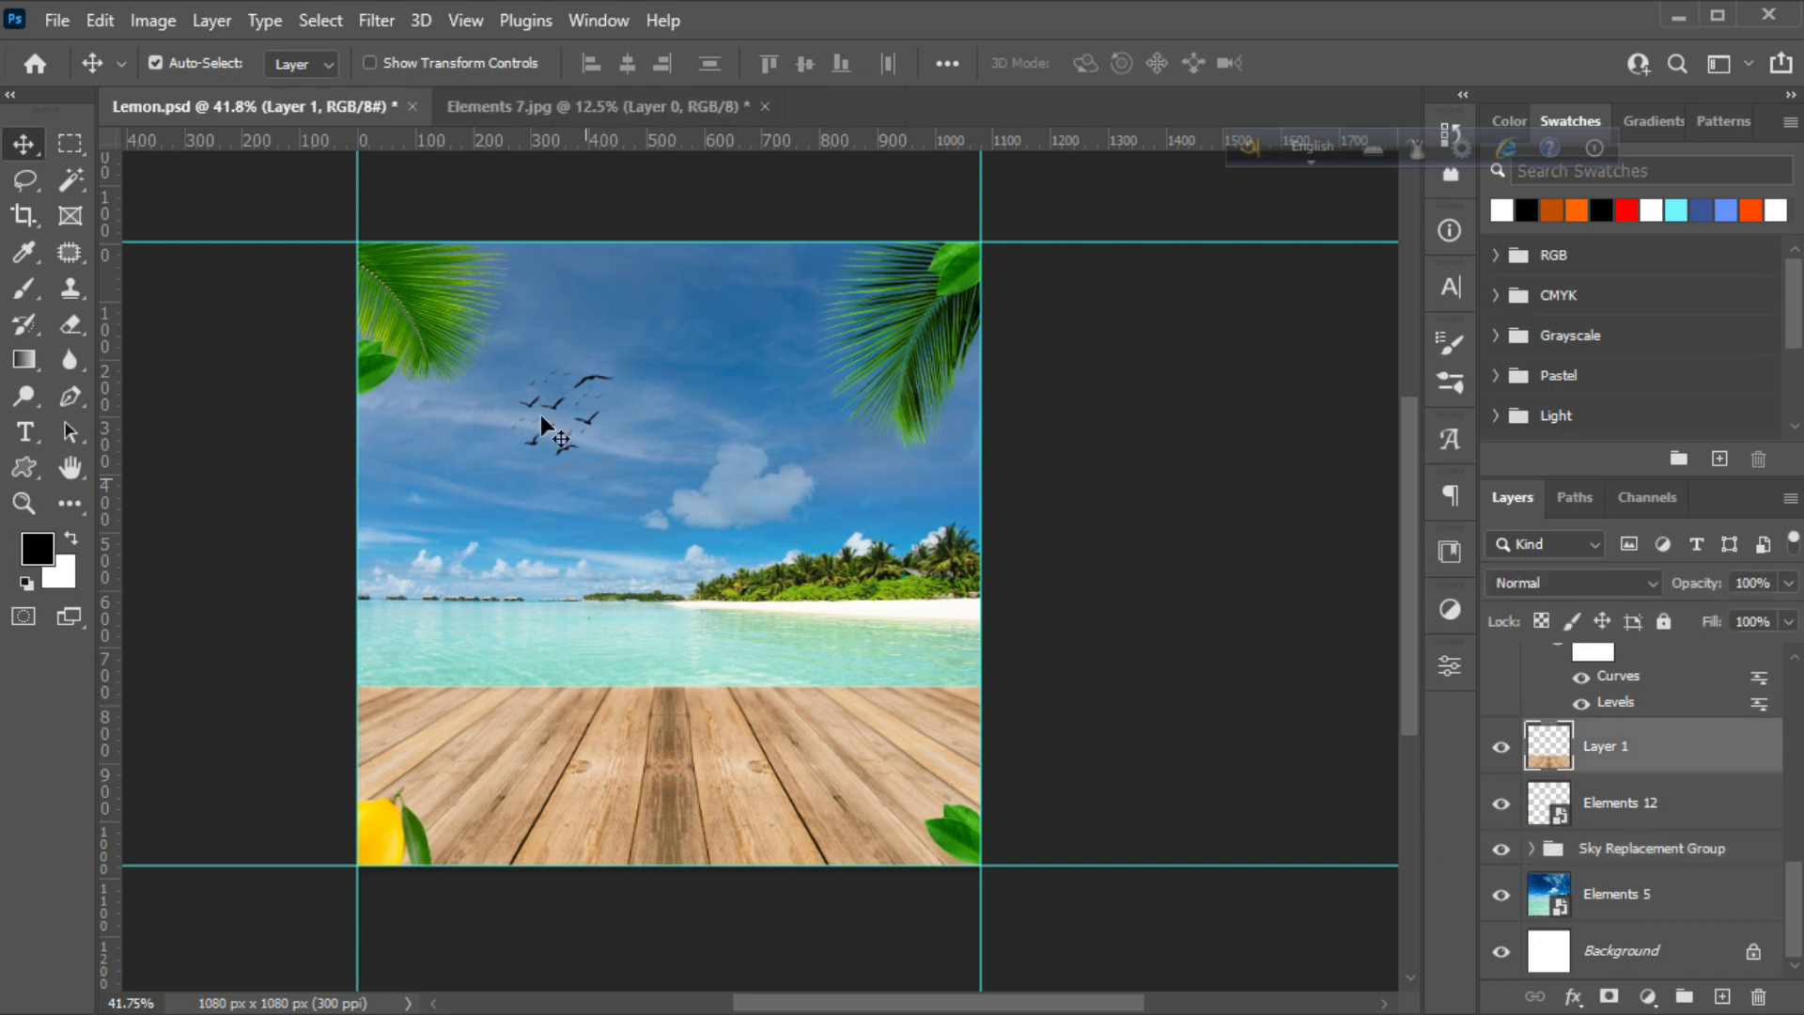
left_click(372, 23)
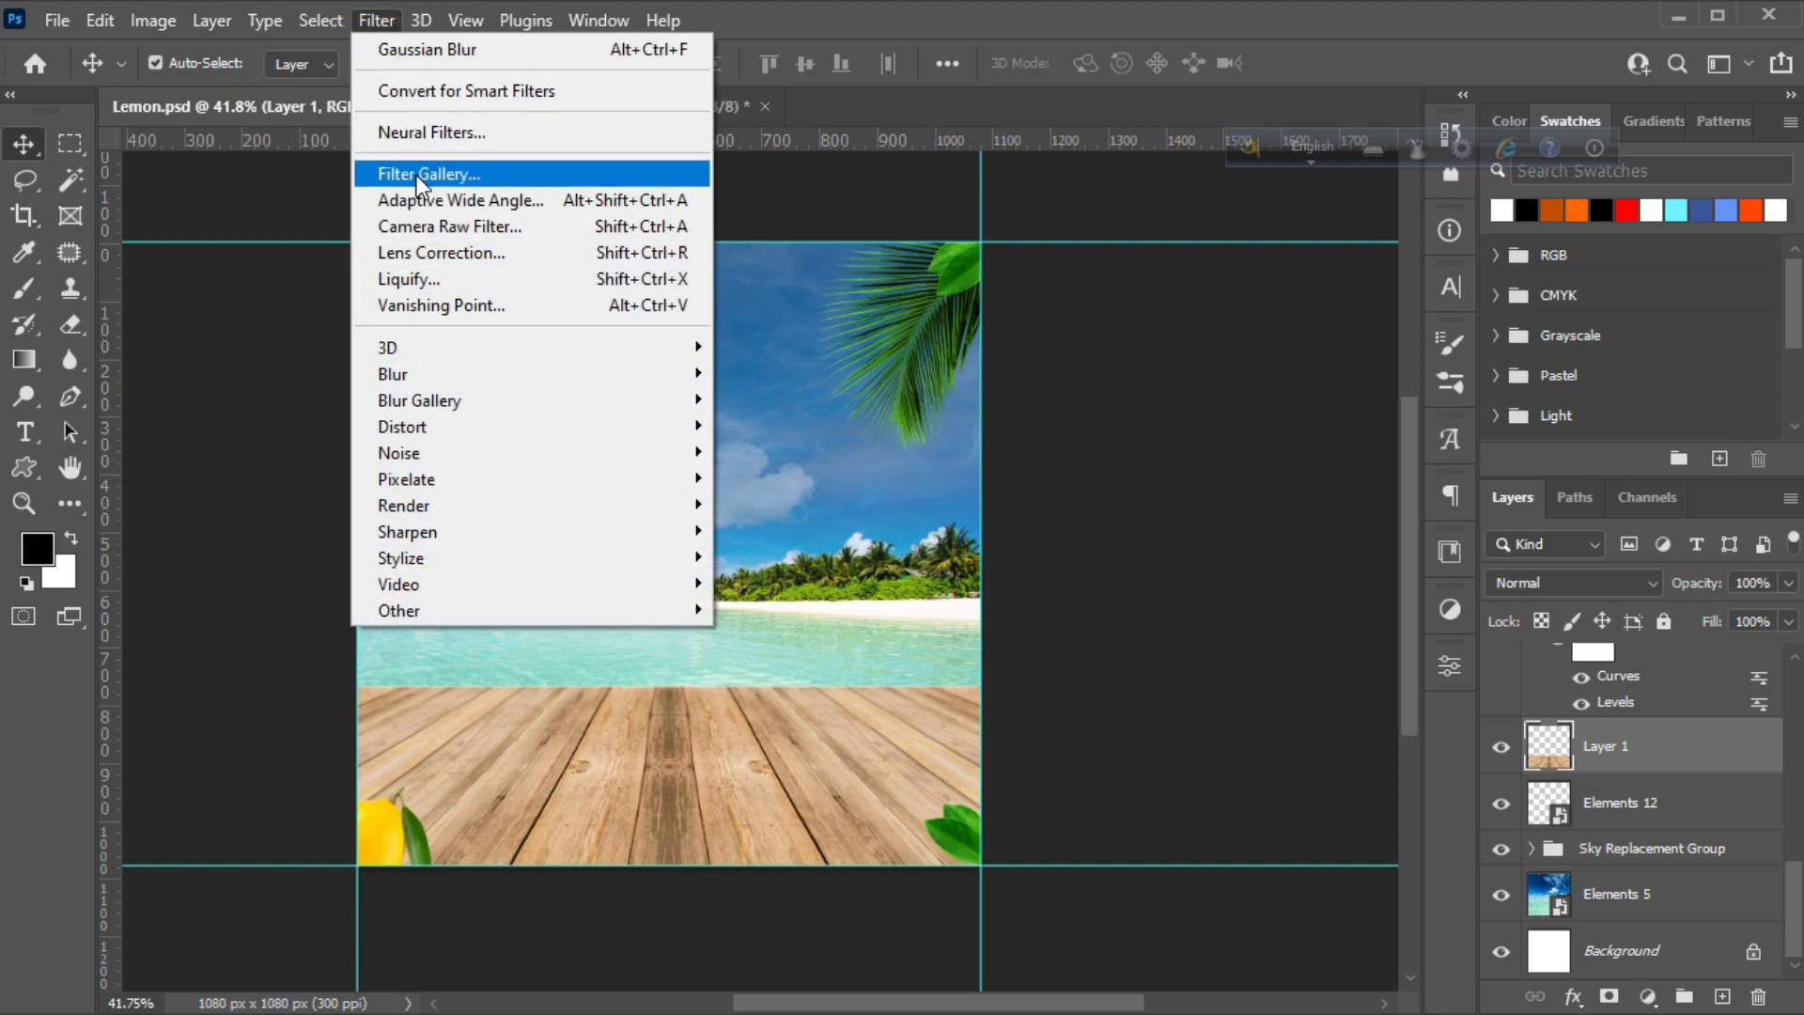
left_click(434, 225)
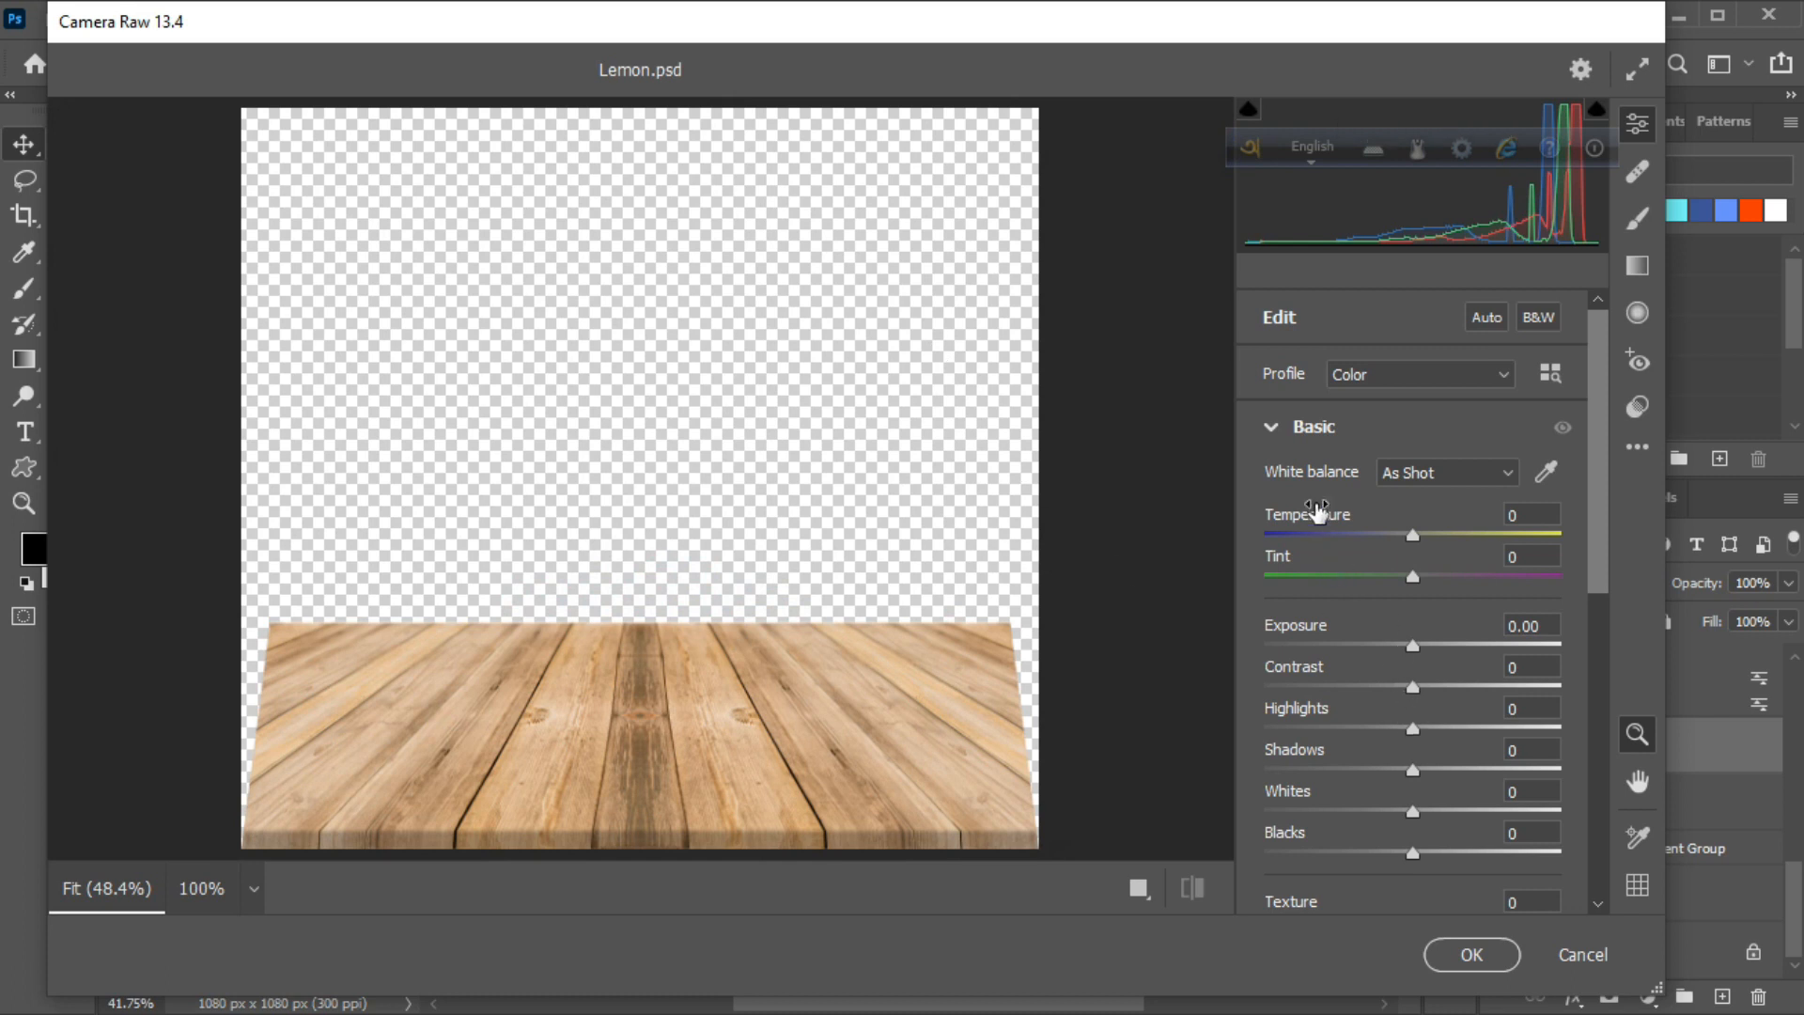
left_click(1270, 429)
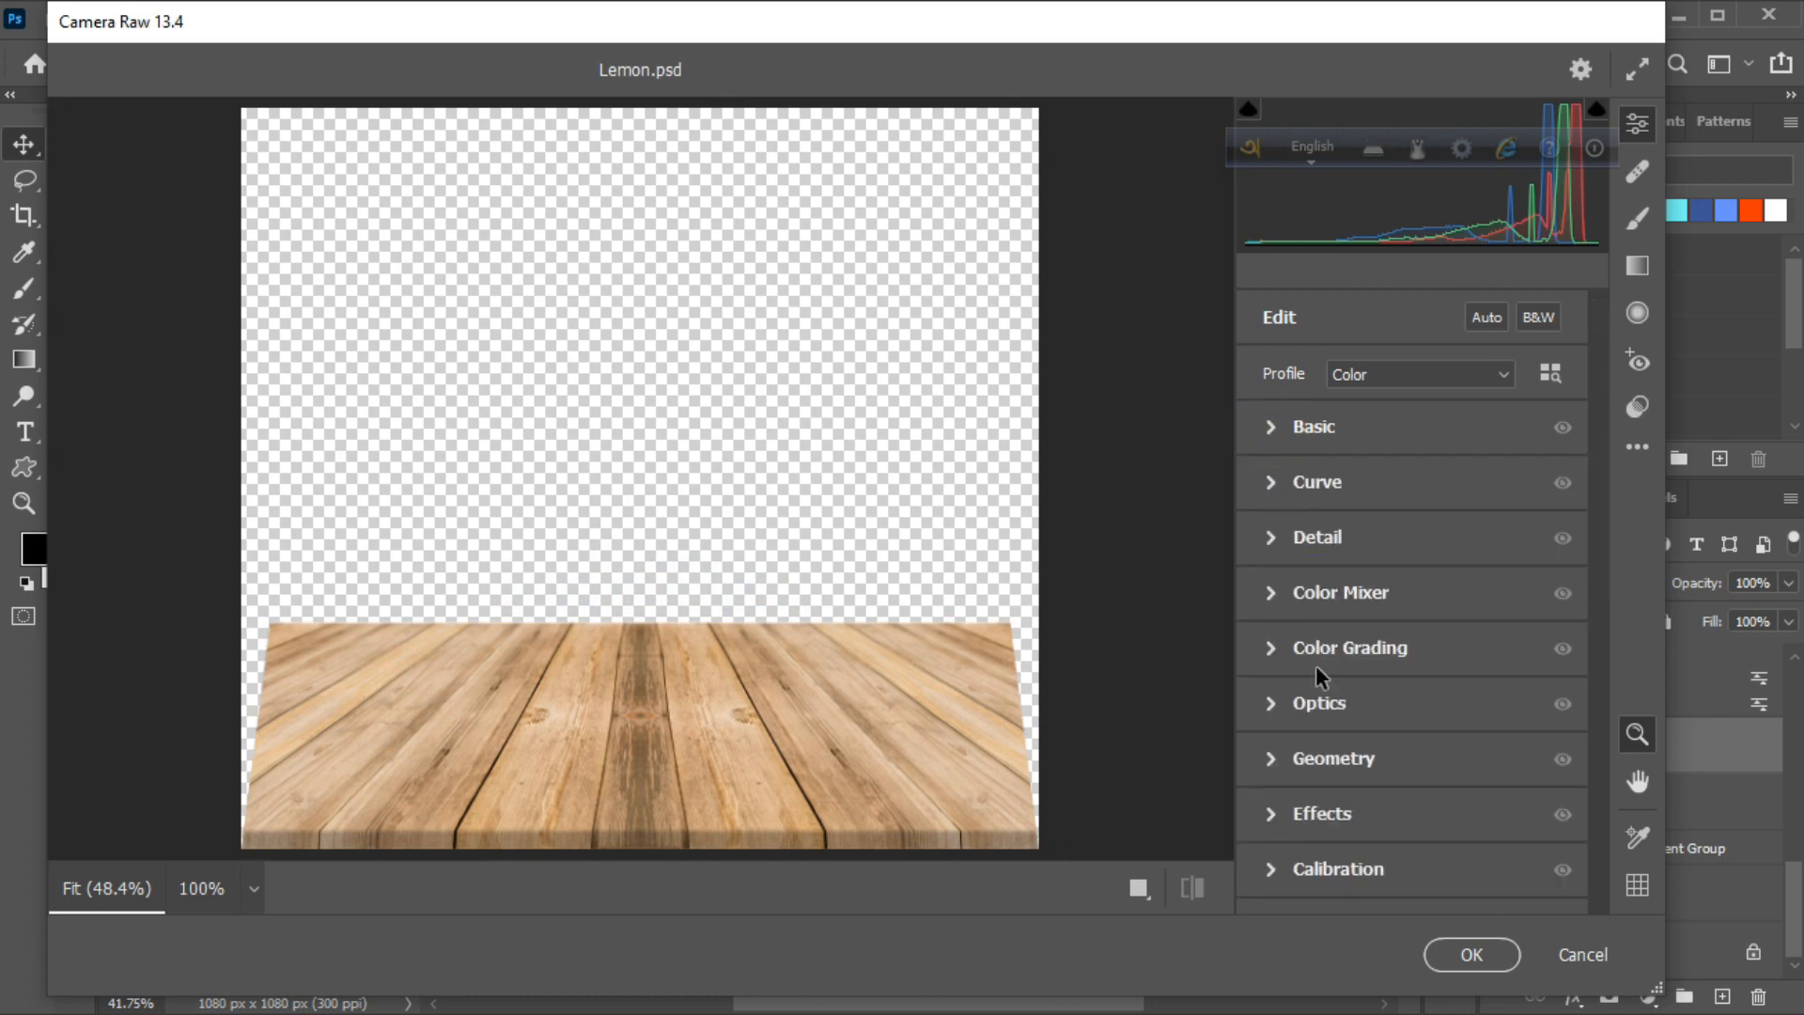
left_click(1278, 812)
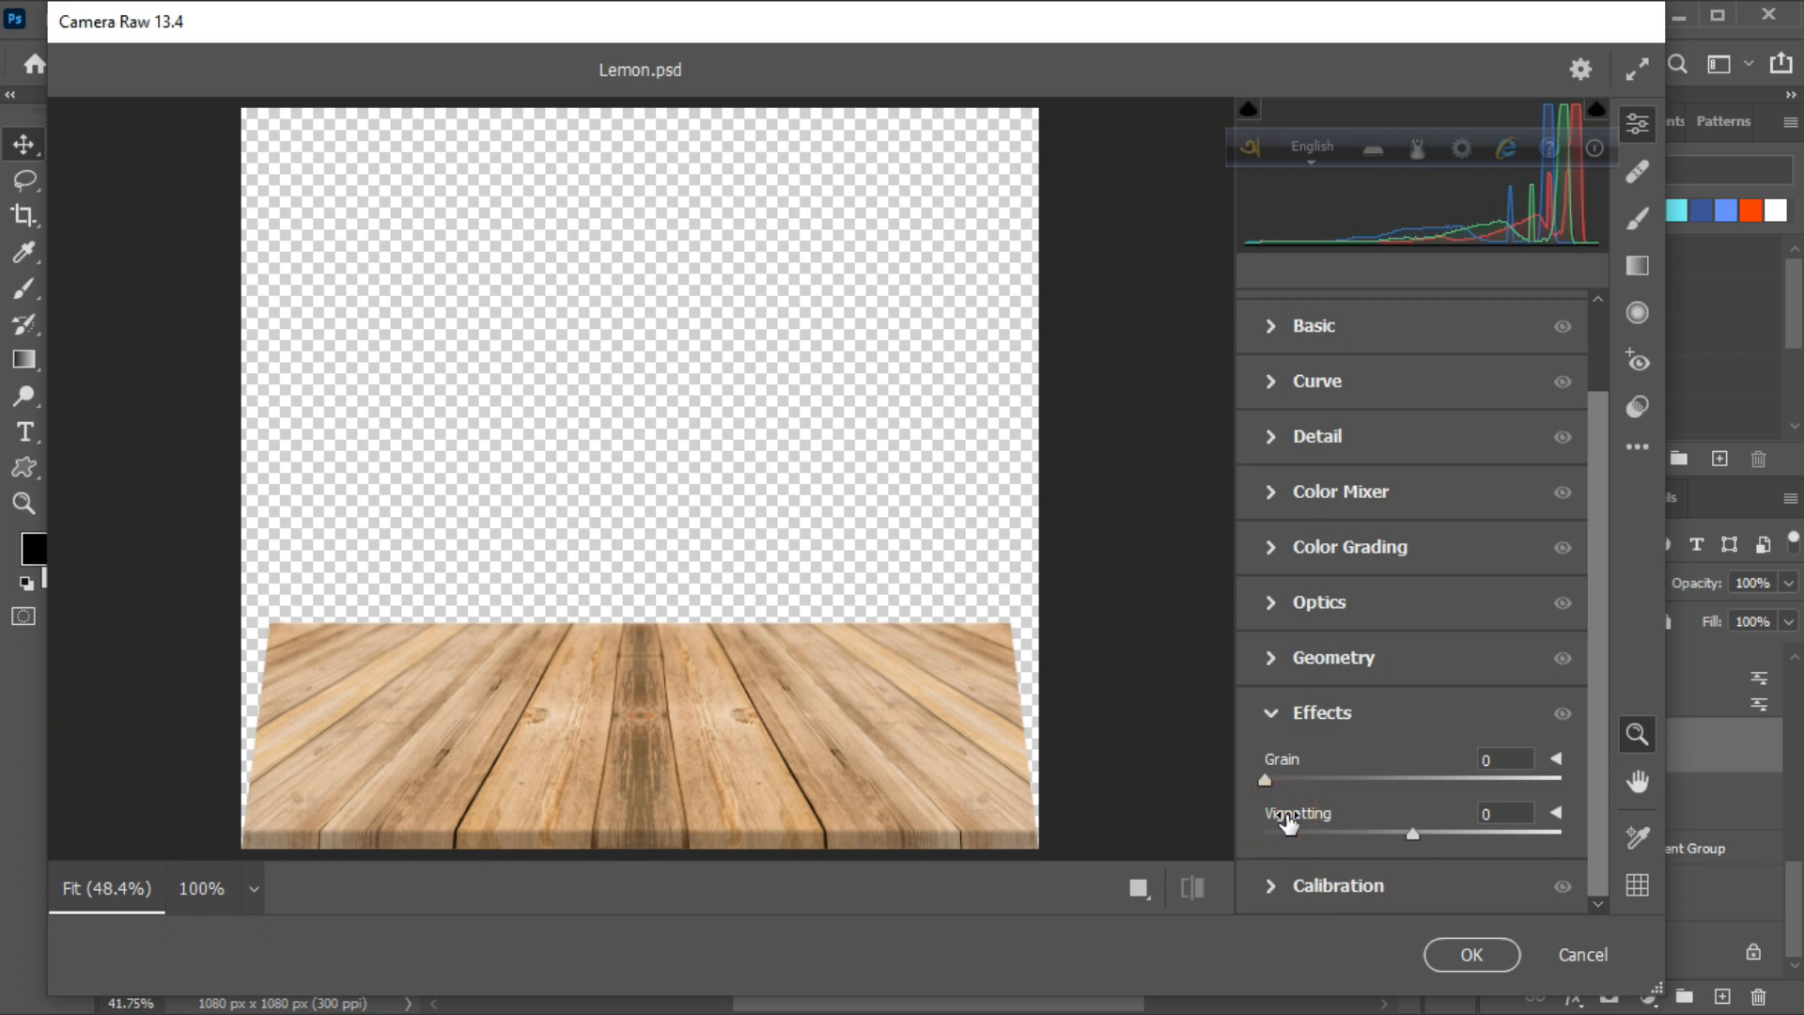
left_click_drag(1411, 834, 1373, 844)
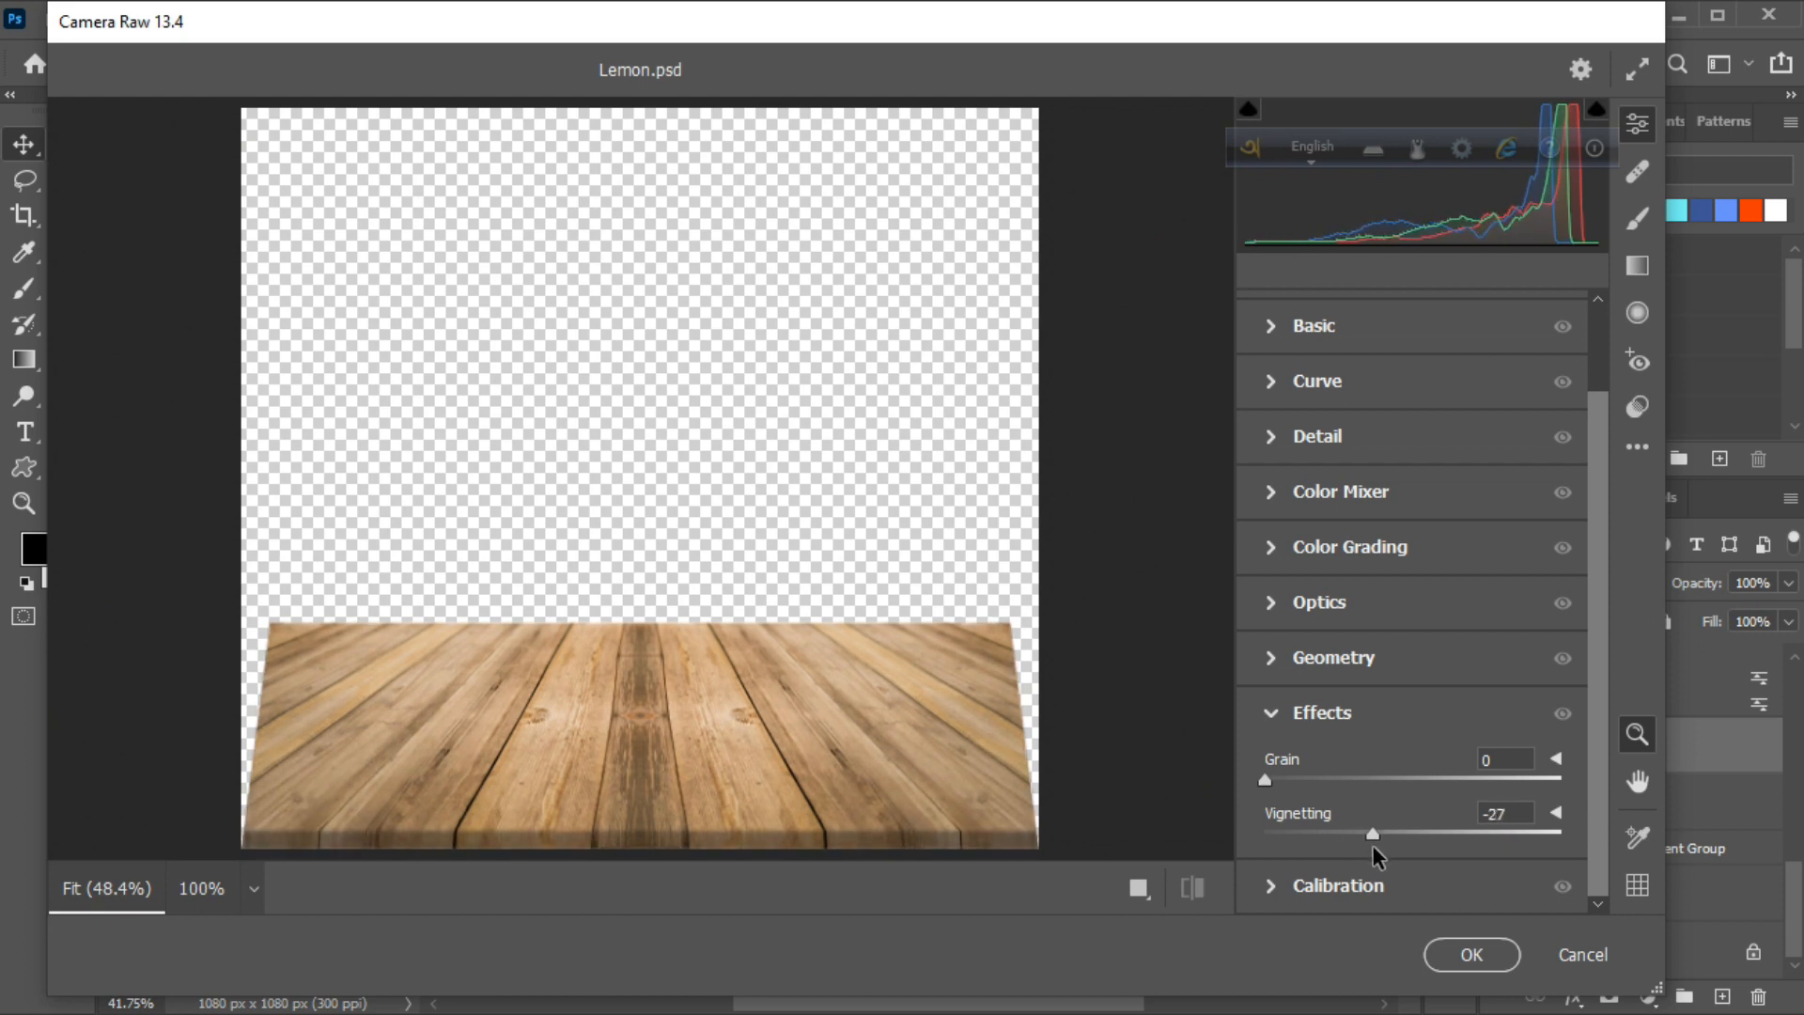
left_click(1188, 893)
left_click(1188, 893)
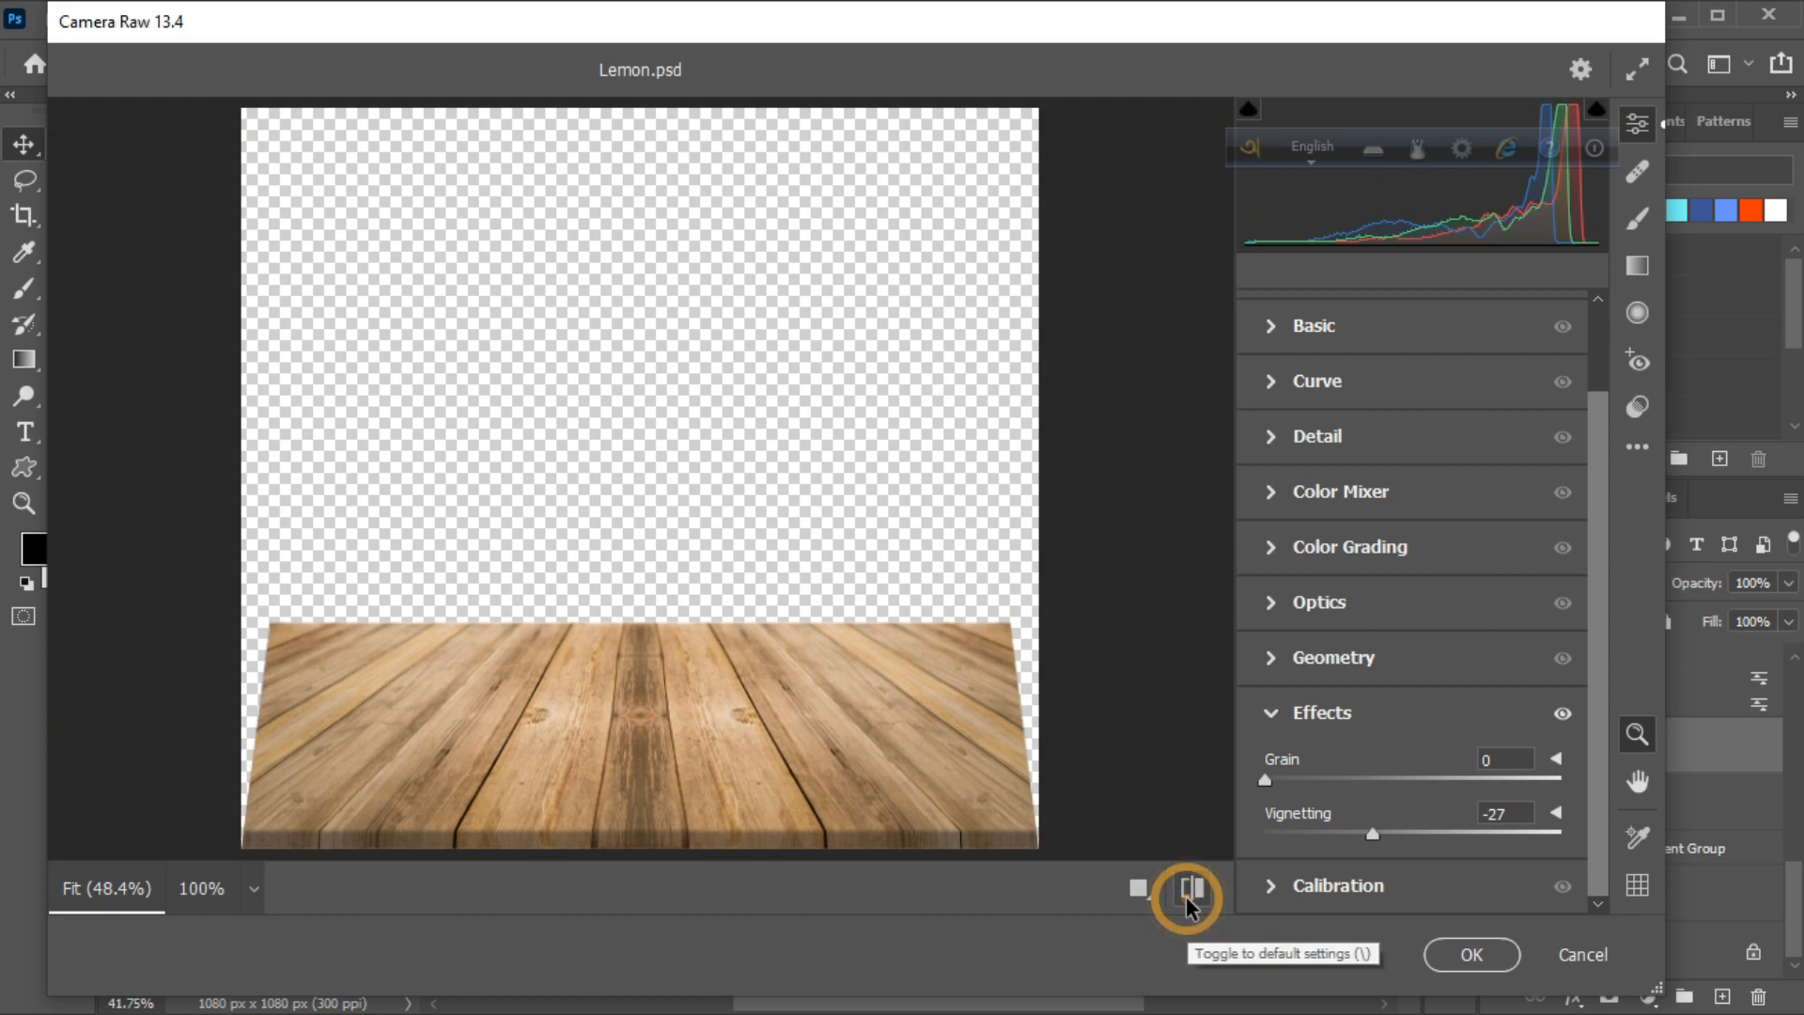
left_click_drag(1379, 834, 1385, 838)
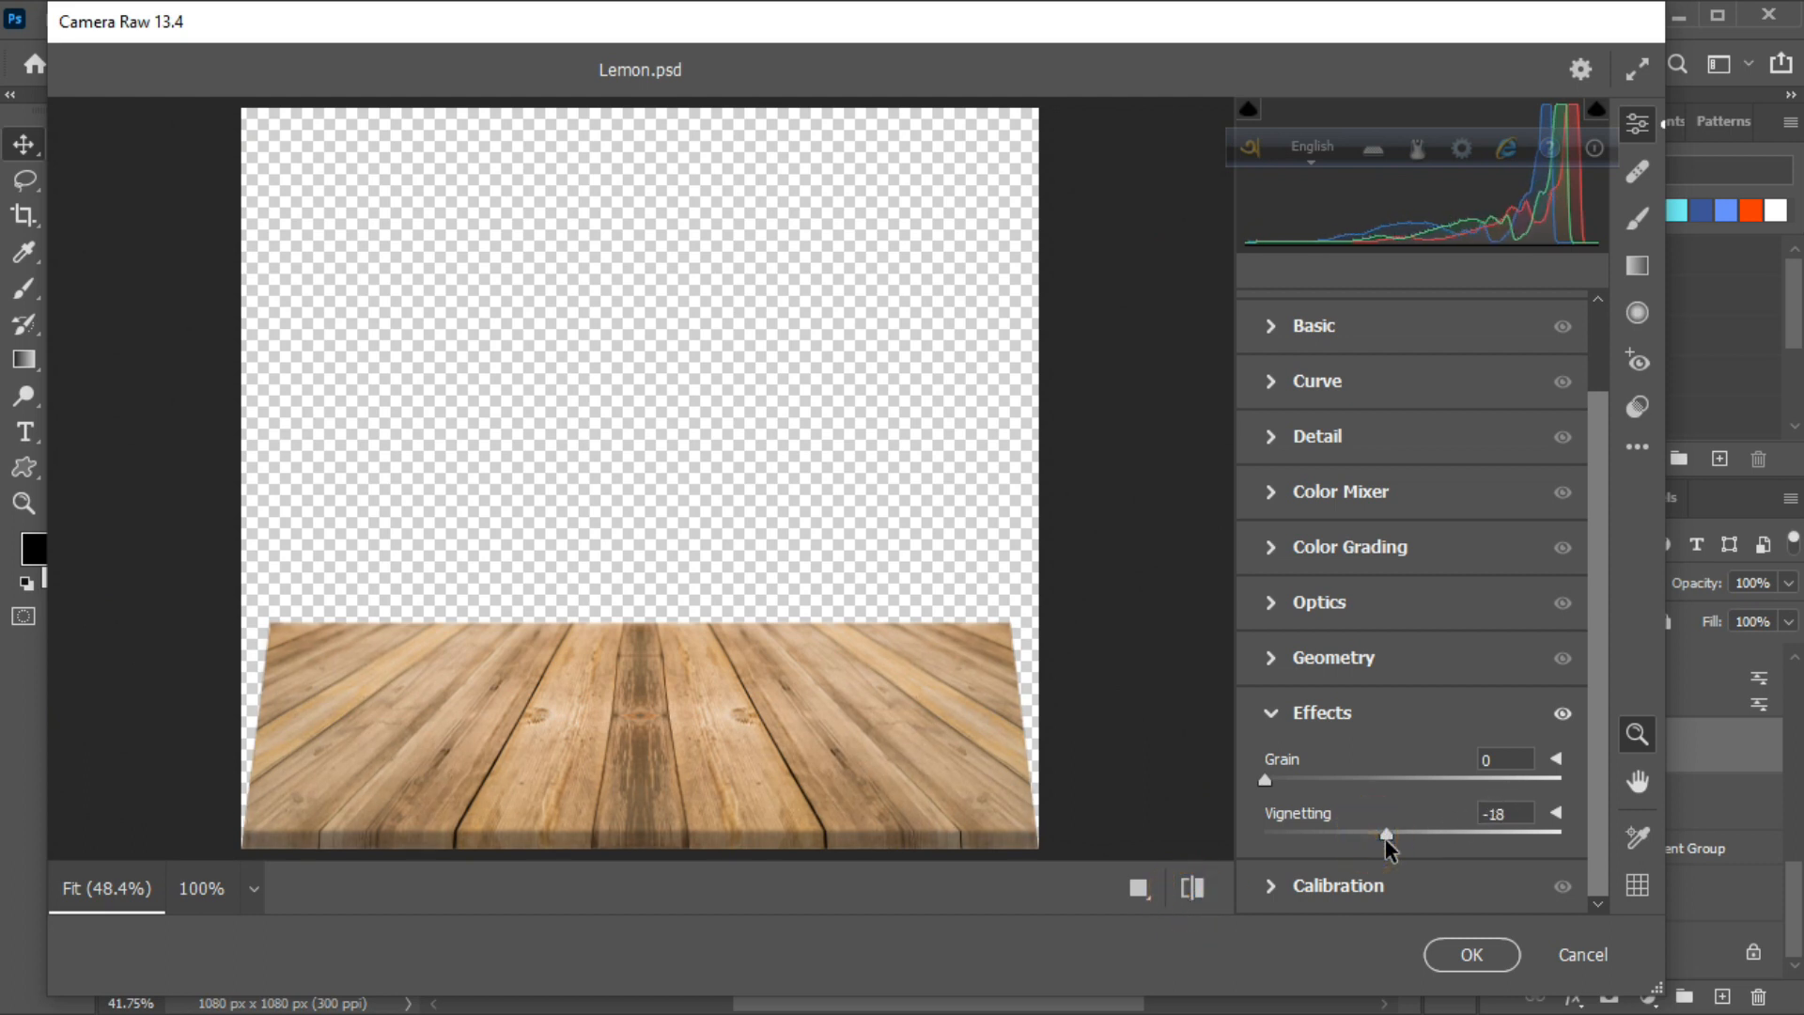
left_click(1190, 894)
left_click(1189, 893)
Set the floor's Contrast to +8 and Exposure to -0.25 in Camera Raw, apply the filter and compare the layer on and off
left_click(1278, 327)
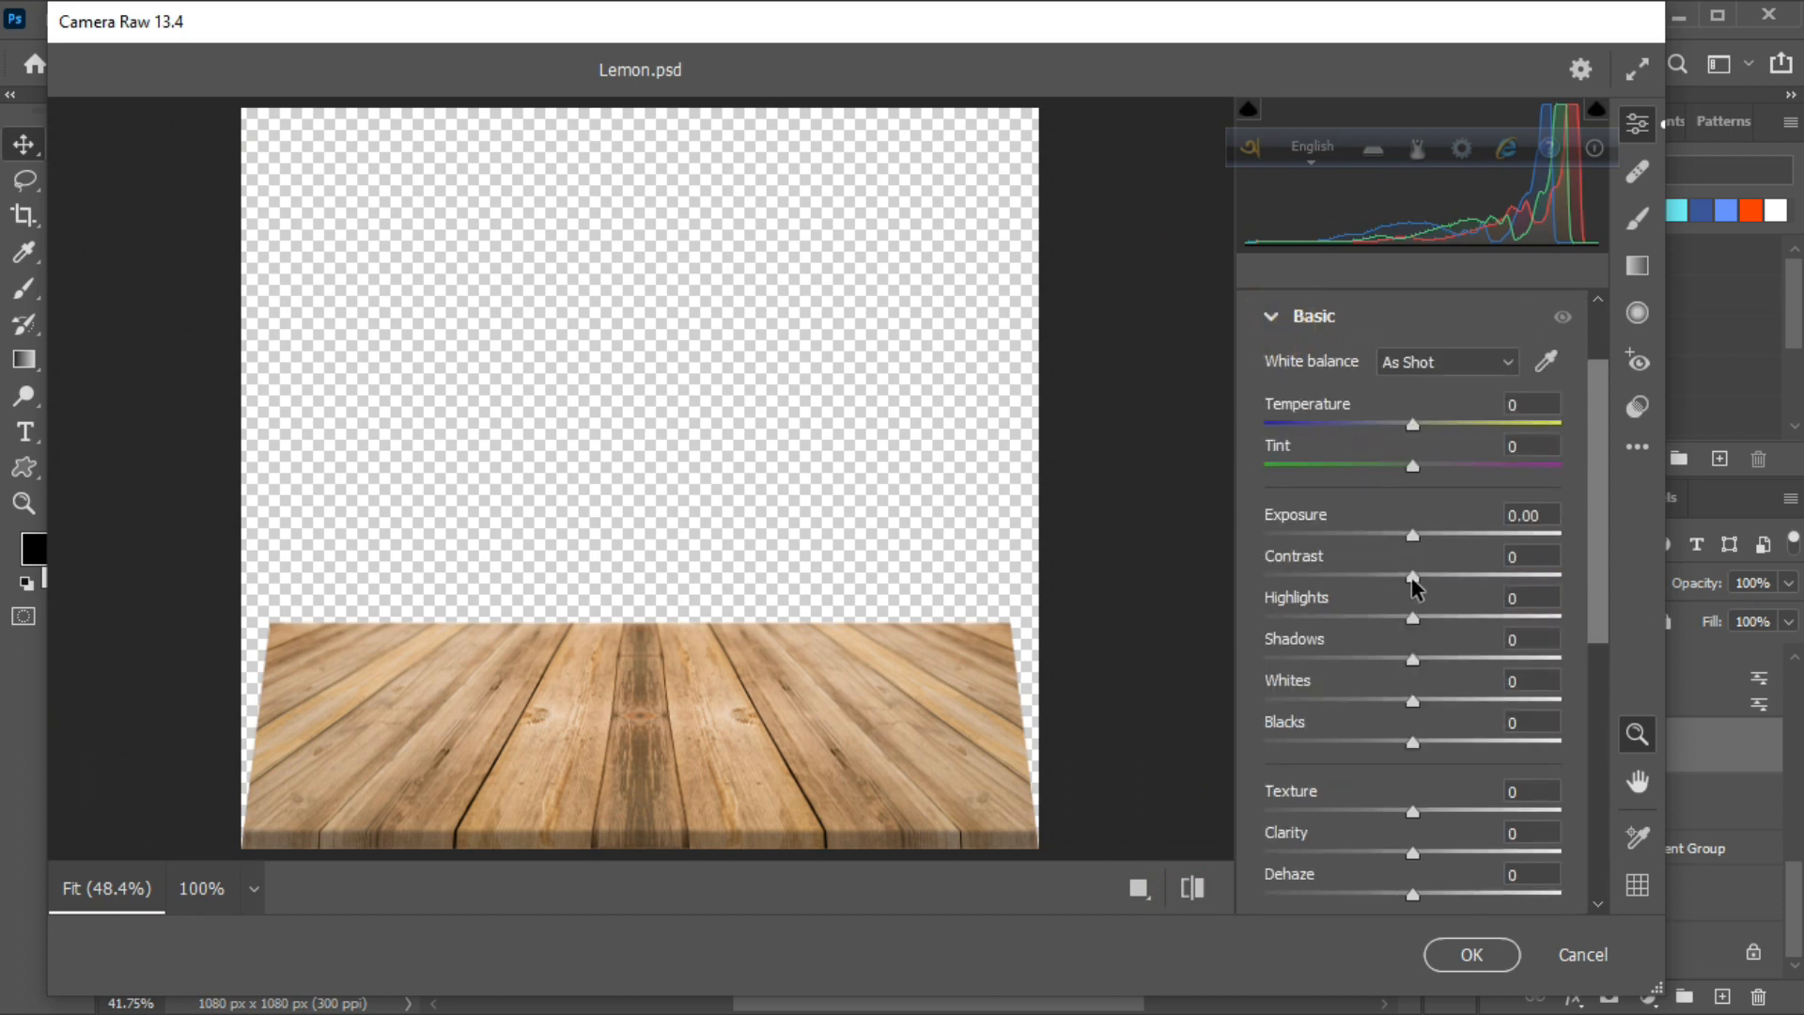
mouse_move(1413, 577)
left_mouse_down()
mouse_move(1395, 579)
mouse_move(1428, 586)
left_mouse_up()
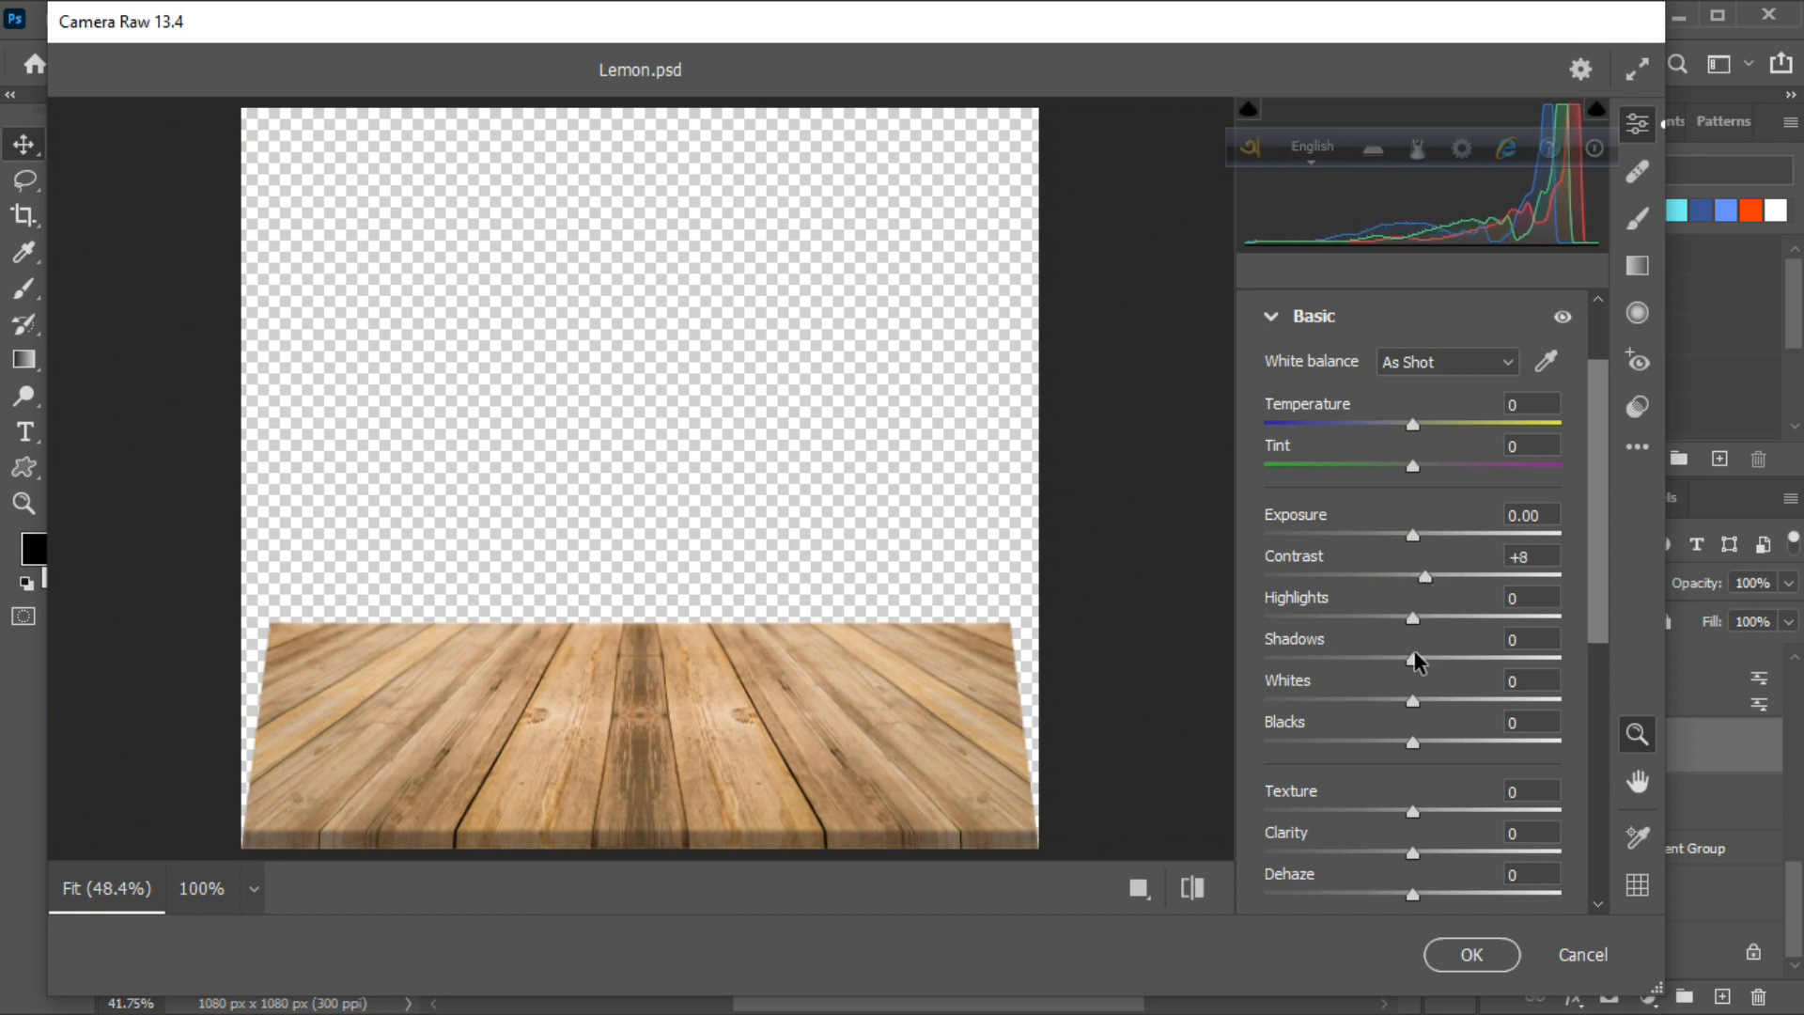
left_click_drag(1413, 534, 1402, 534)
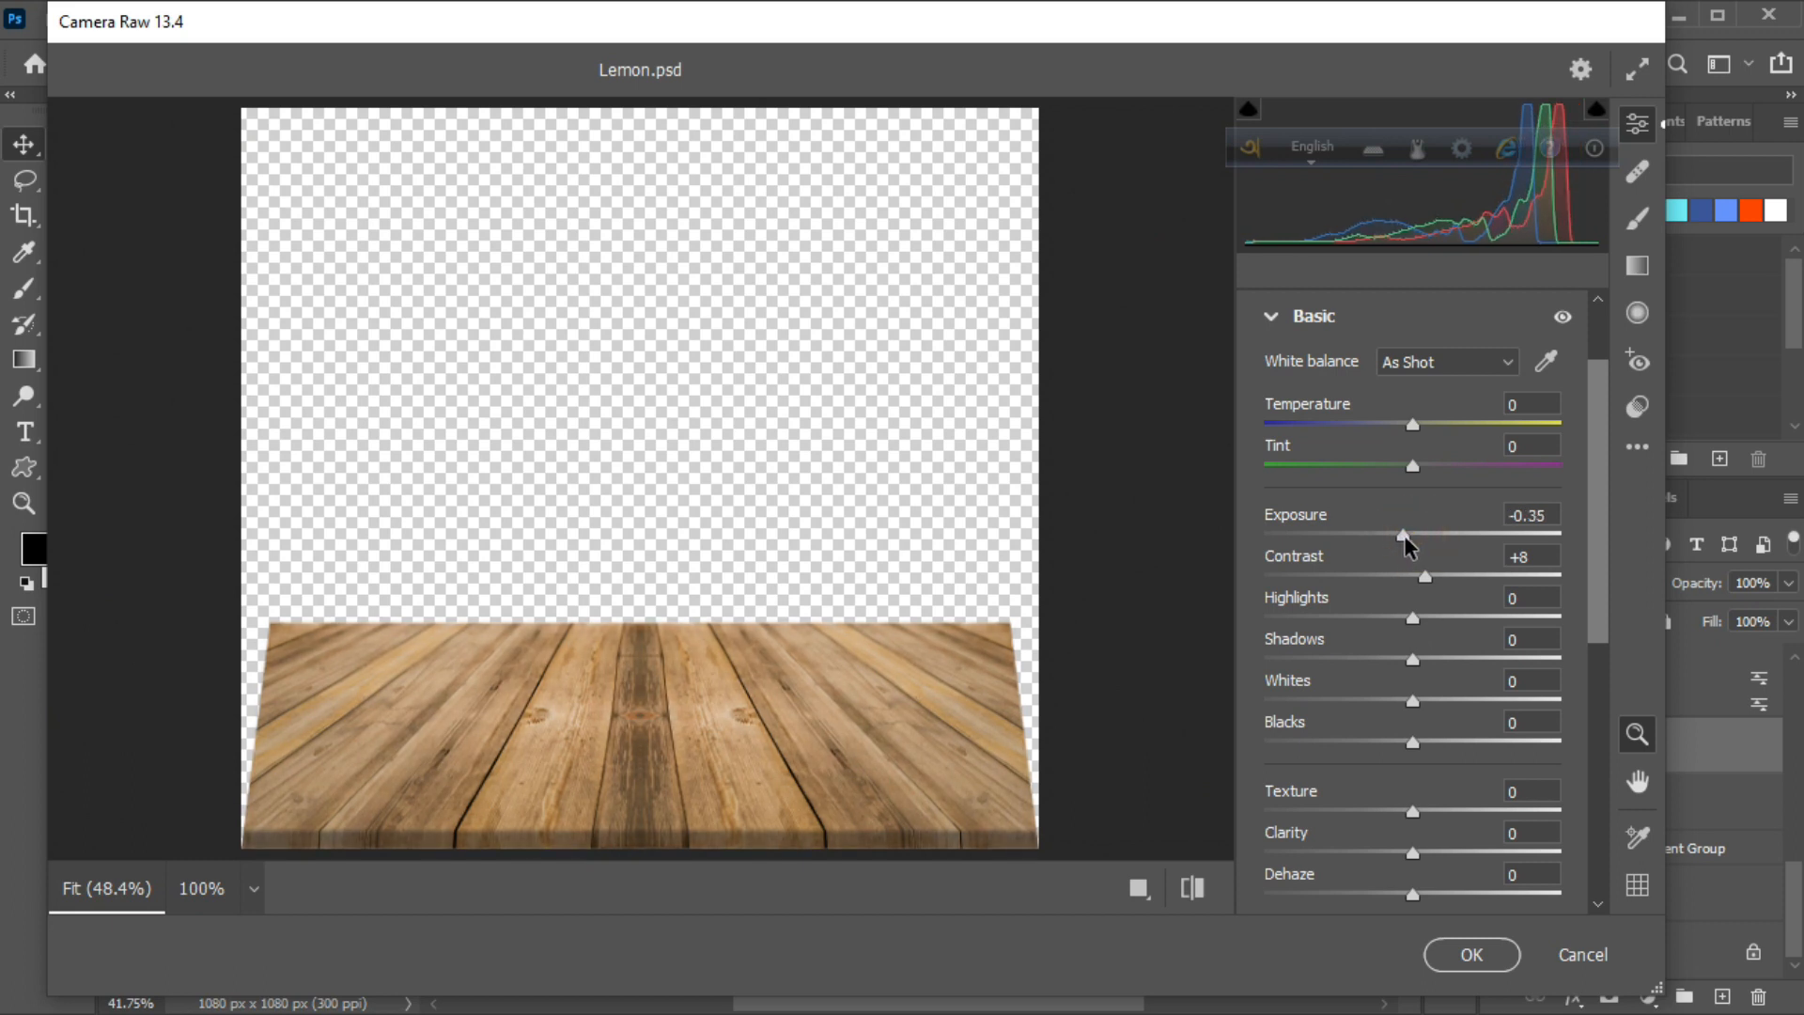
left_click_drag(1406, 536, 1409, 535)
left_click(1193, 888)
left_click(1192, 888)
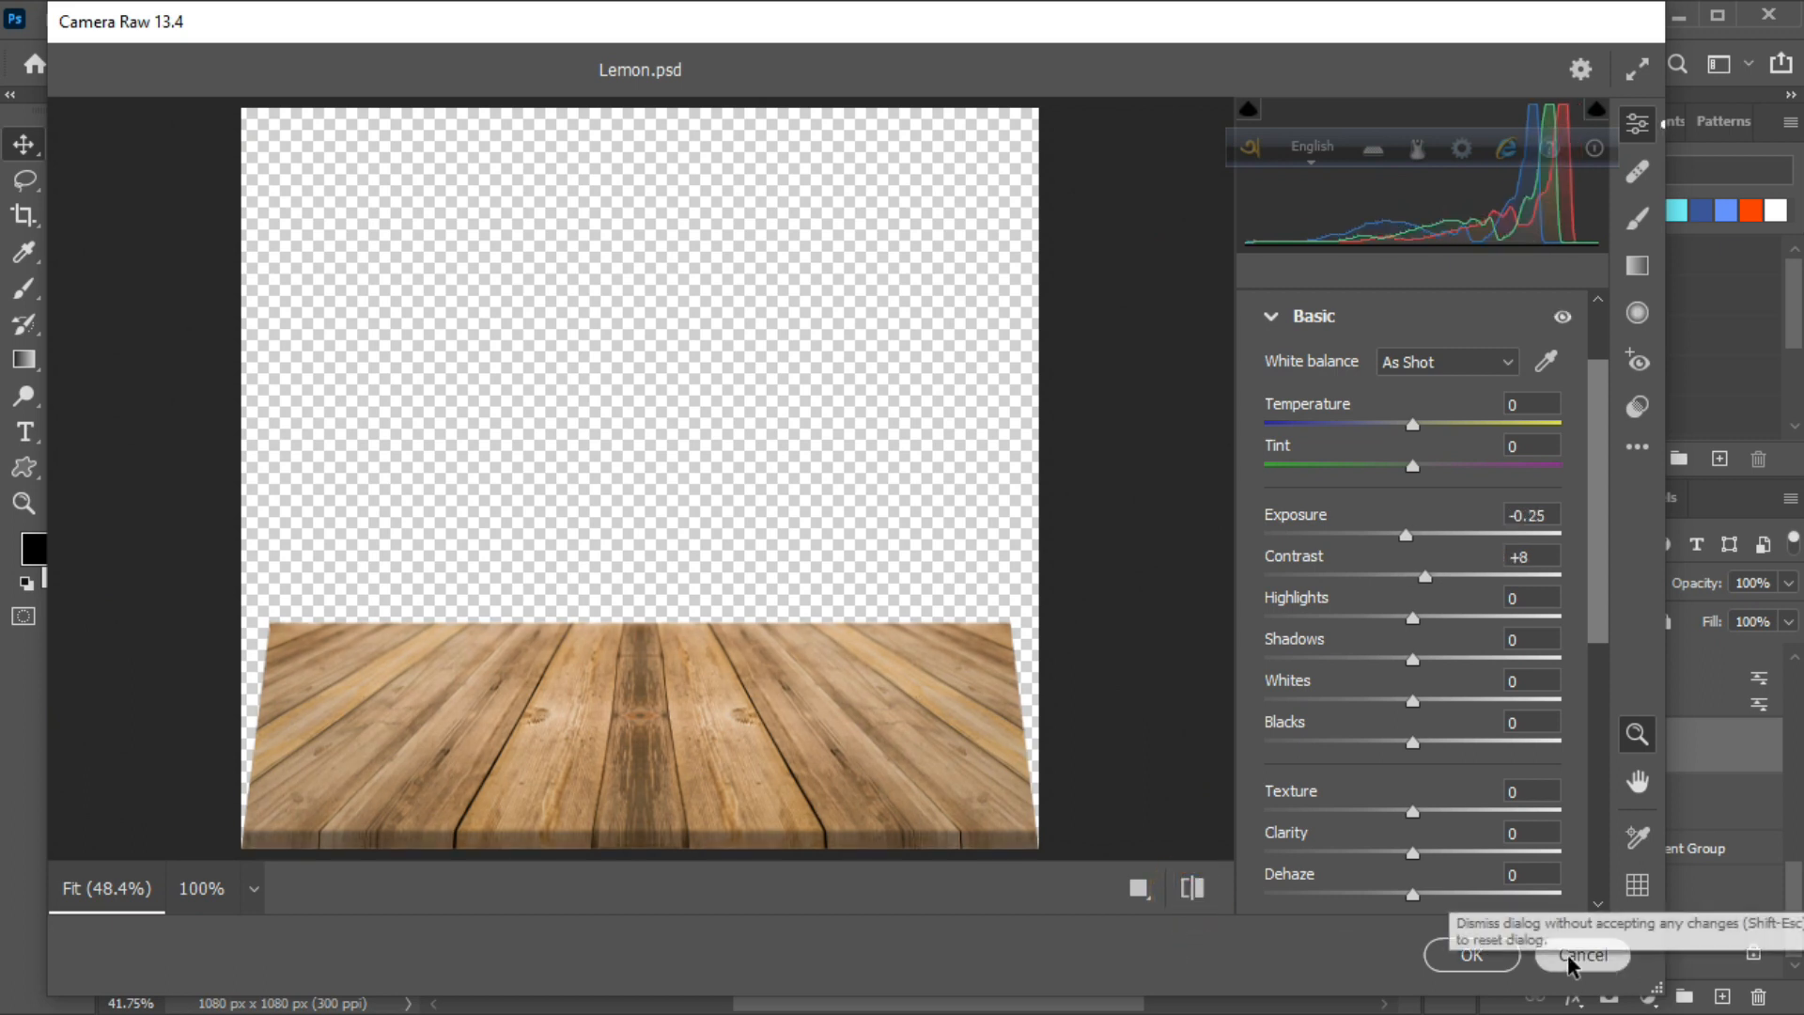
left_click(1472, 955)
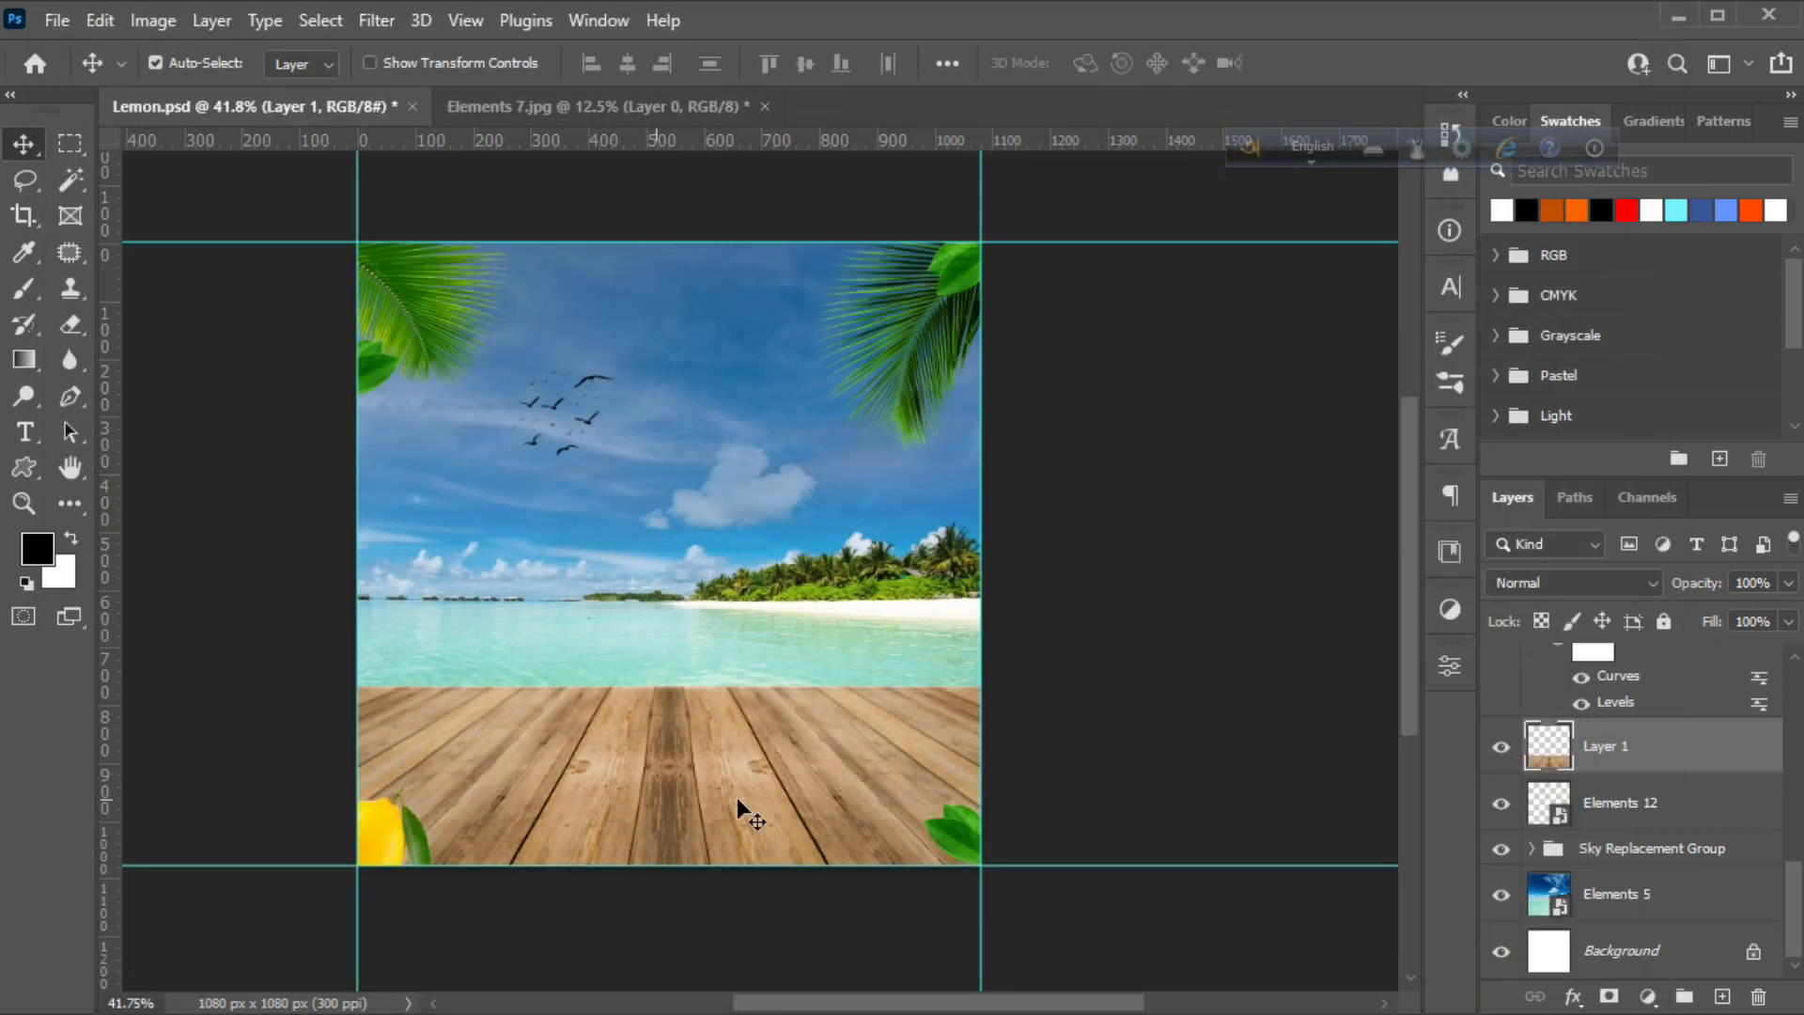
left_click(1500, 749)
left_click(1501, 749)
Stamp all visible layers into one merged layer at the top of the stack and duplicate it as Layer 3
left_click(1198, 584)
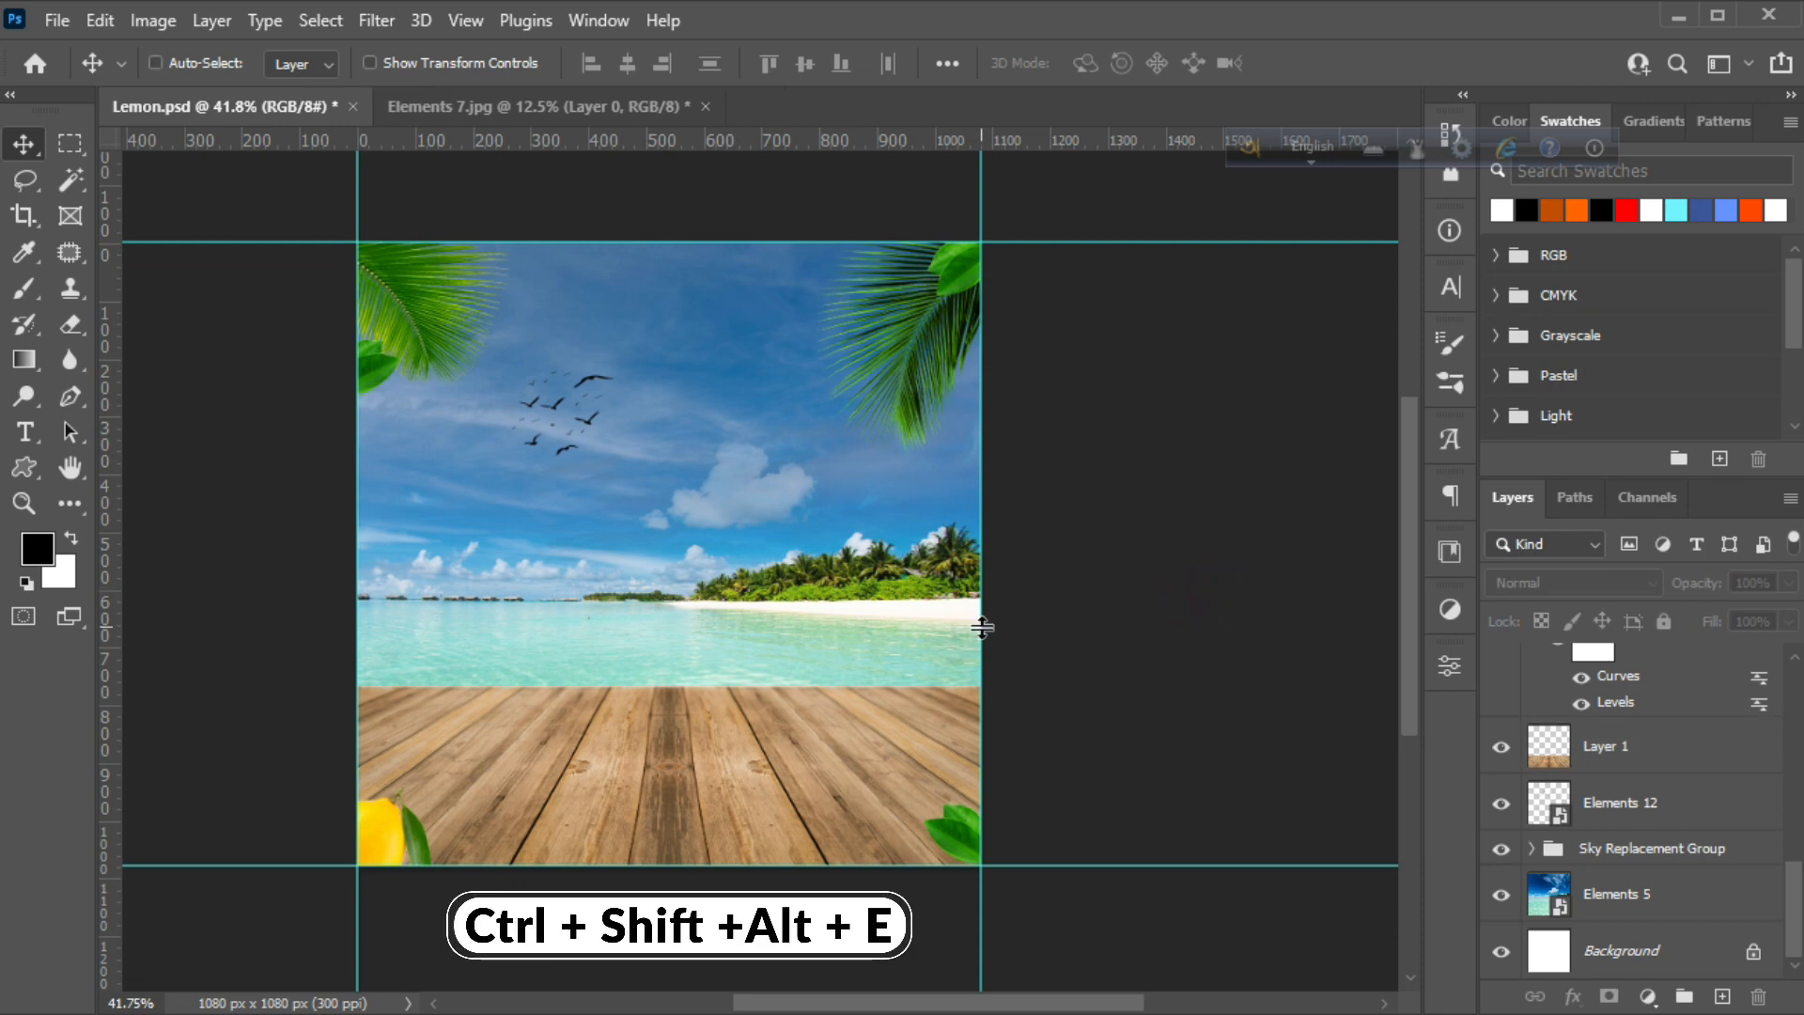
key("ctrl+shift+alt+e")
key("ctrl")
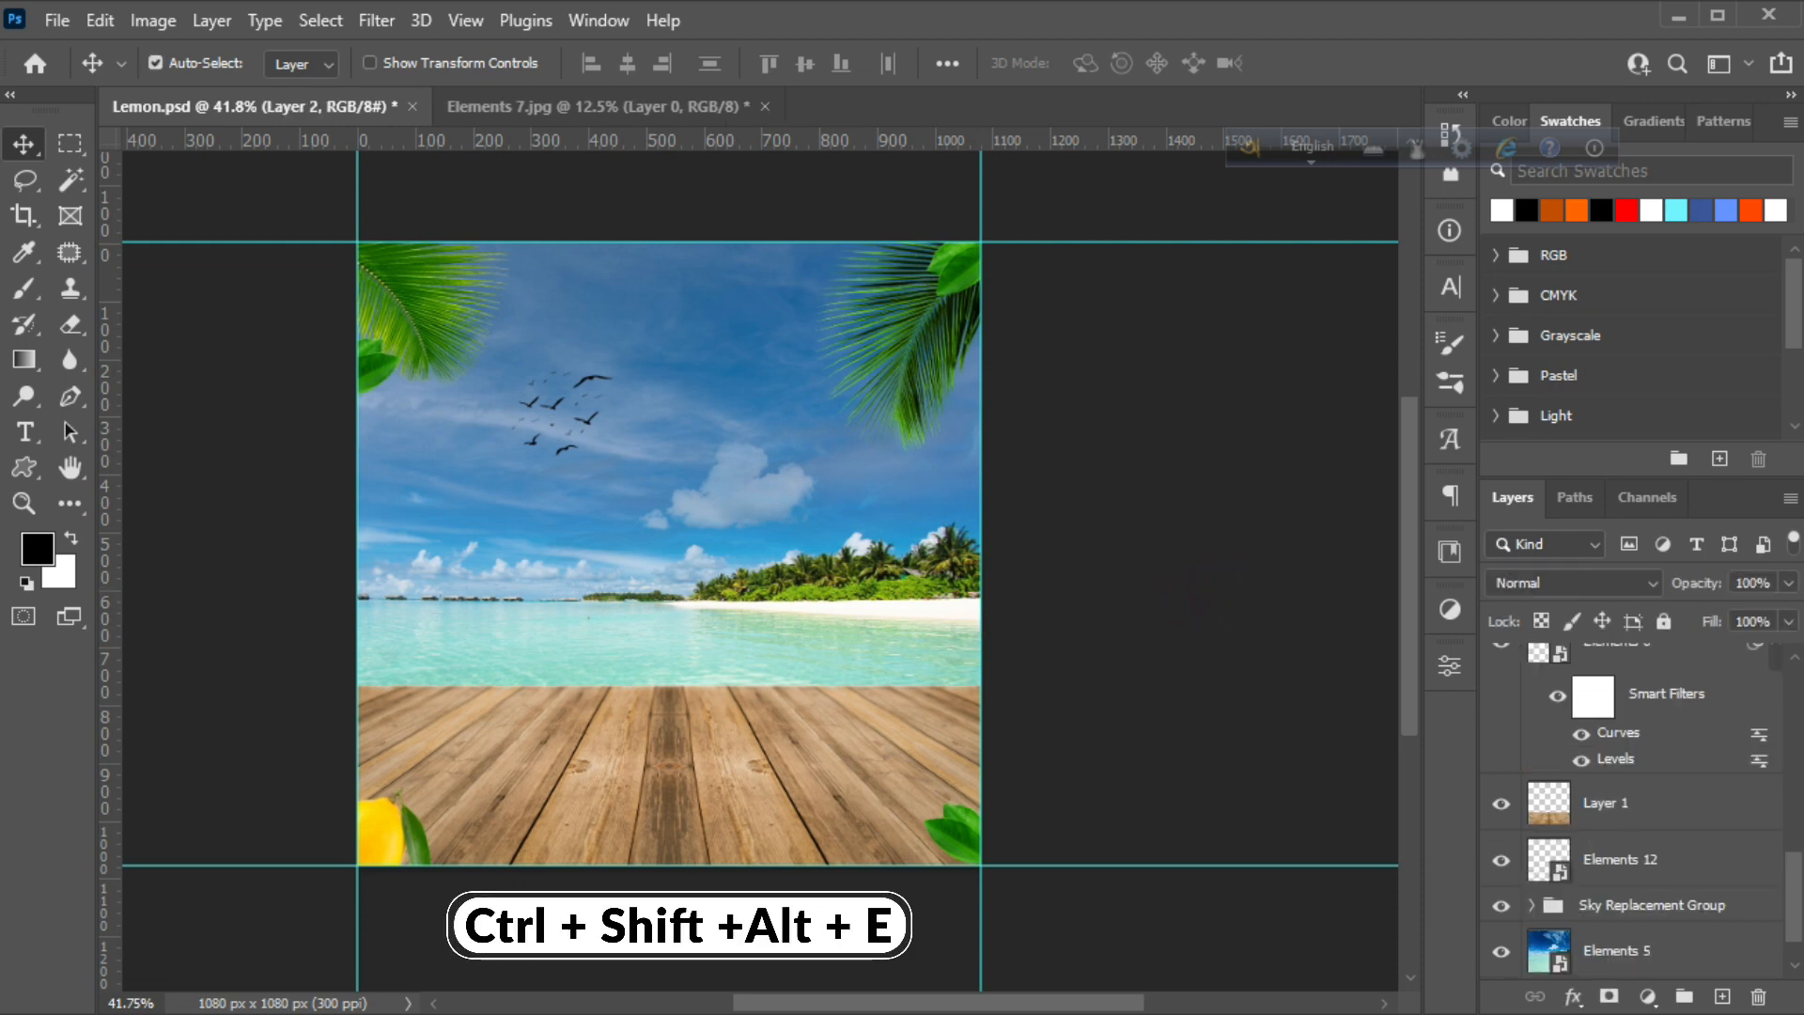
scroll(1792, 897, "up", 5)
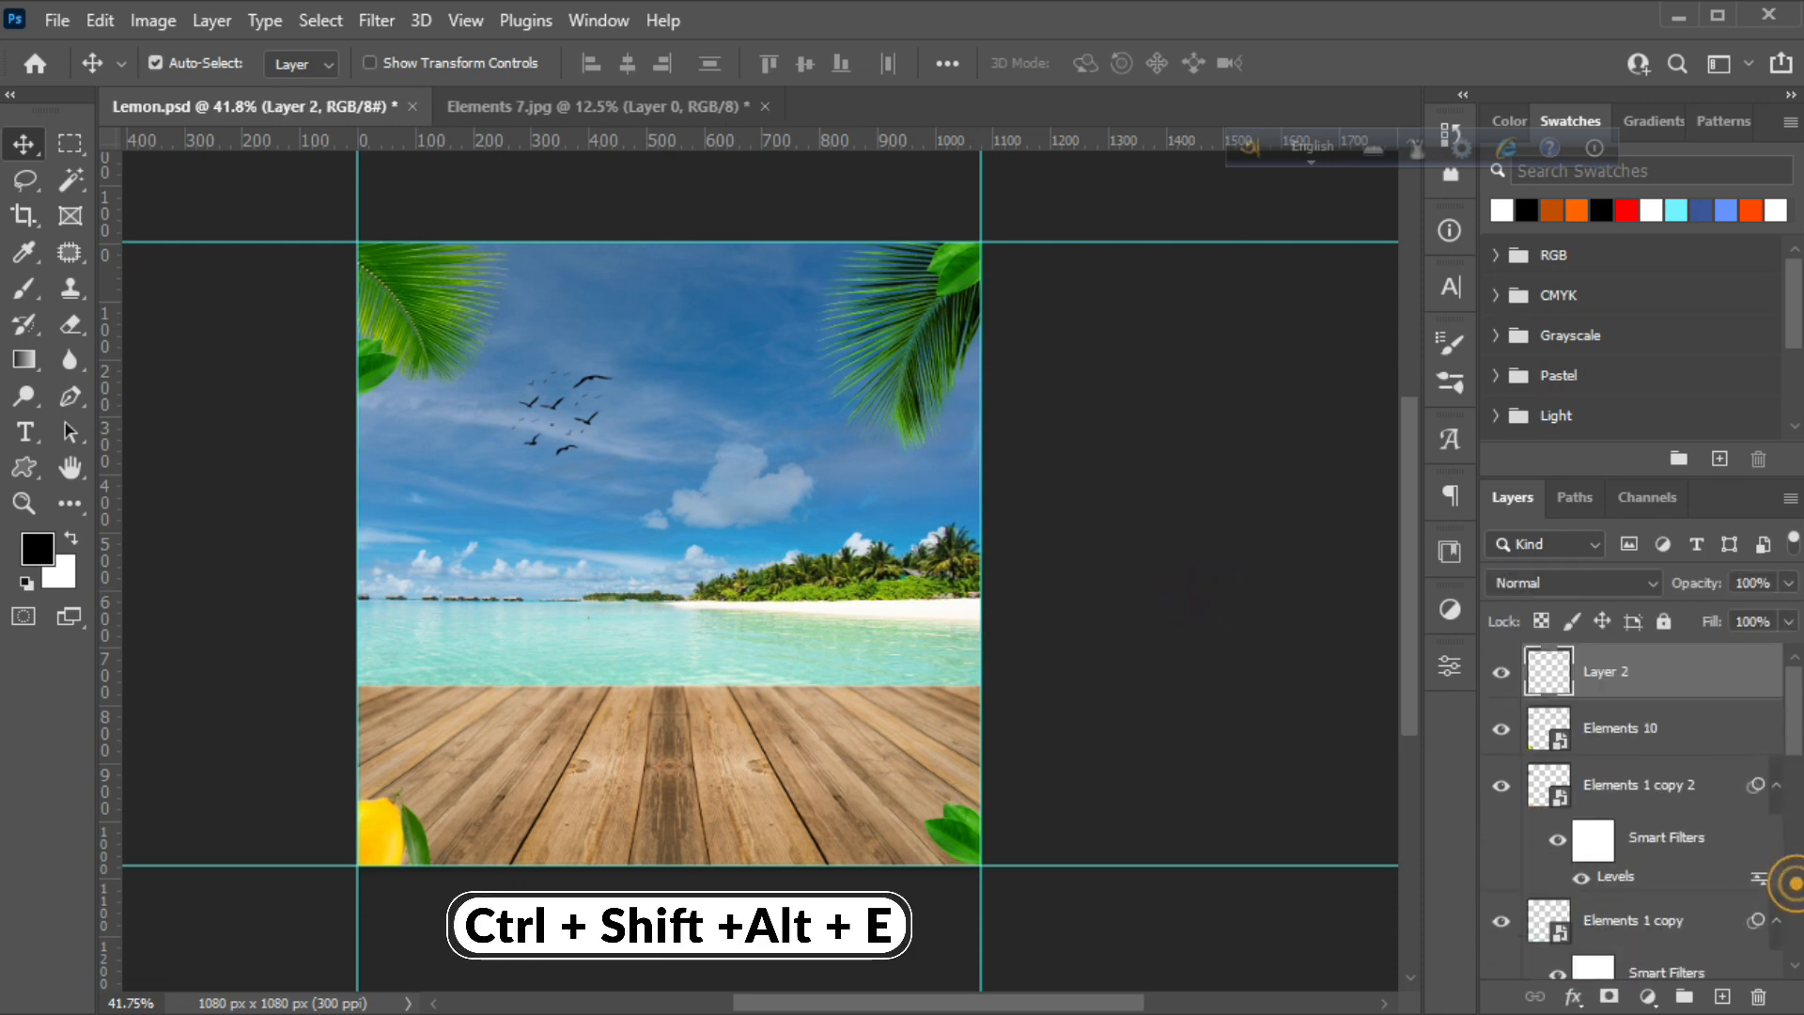
left_click(1508, 676, "ctrl")
key("ctrl+v")
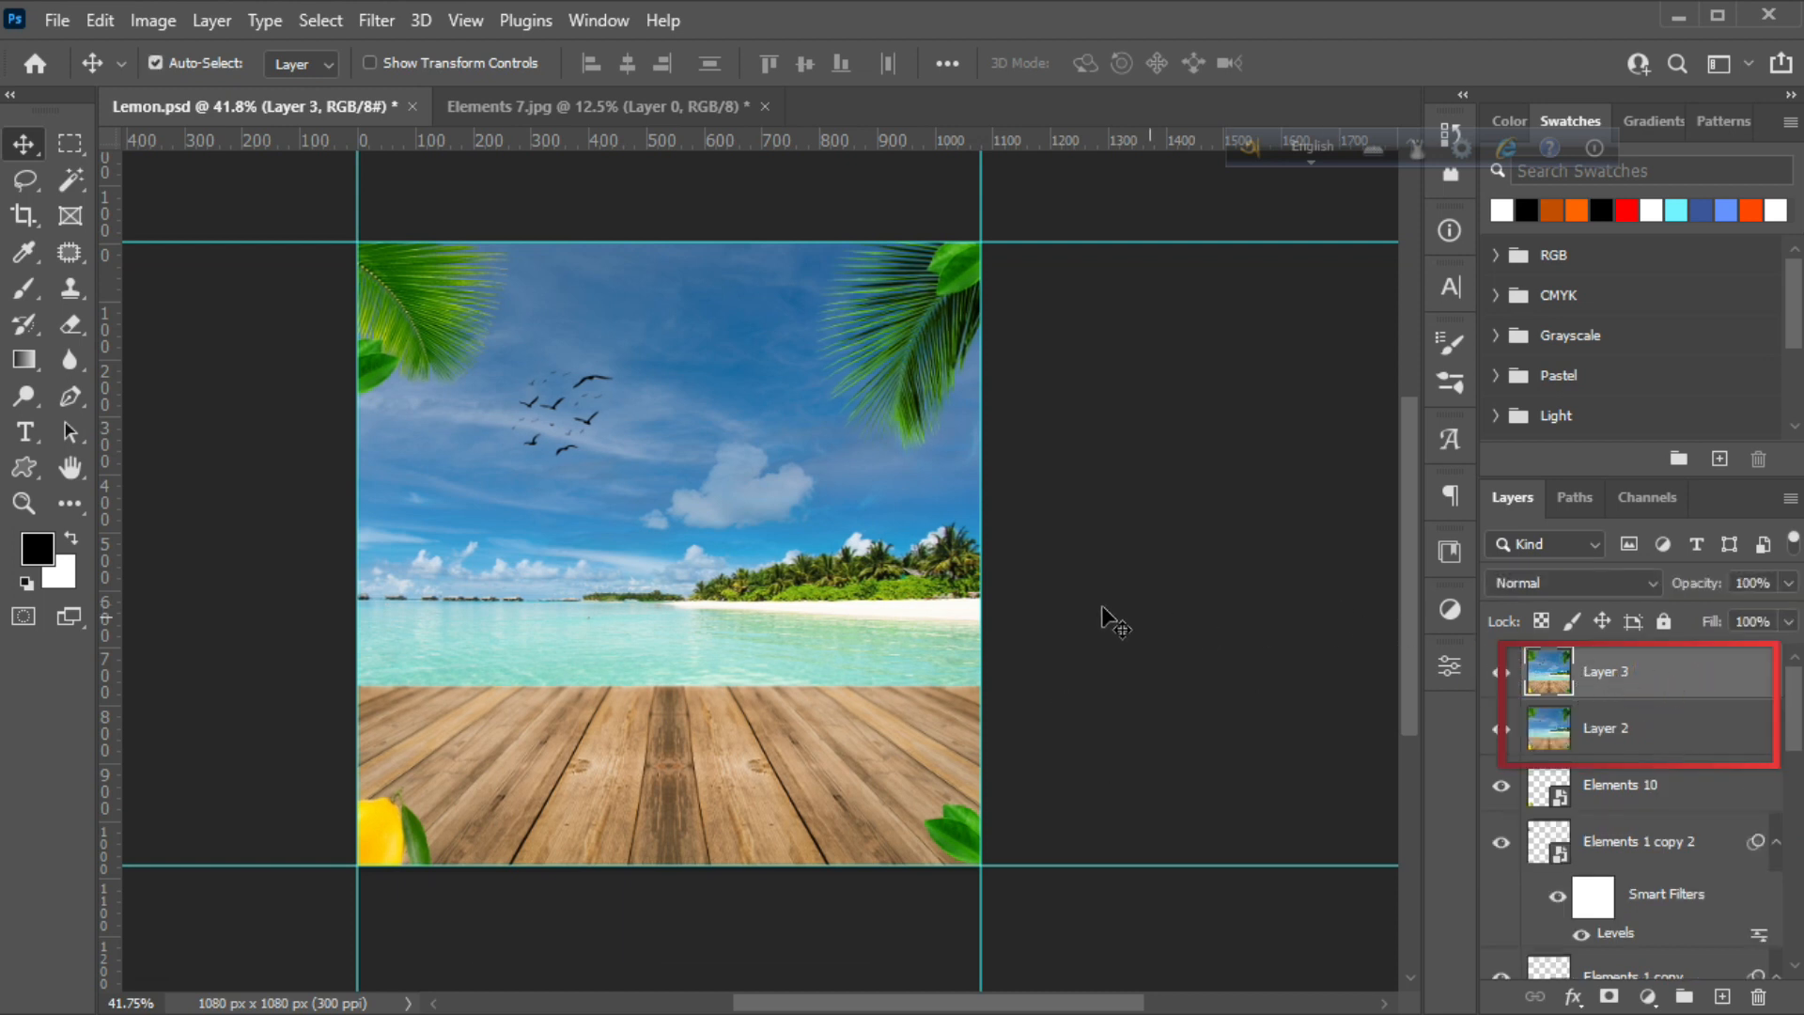
Apply a Gaussian Blur with a 3.0 pixel radius to the duplicated merged layer, Layer 3
left_click(374, 21)
left_click(372, 21)
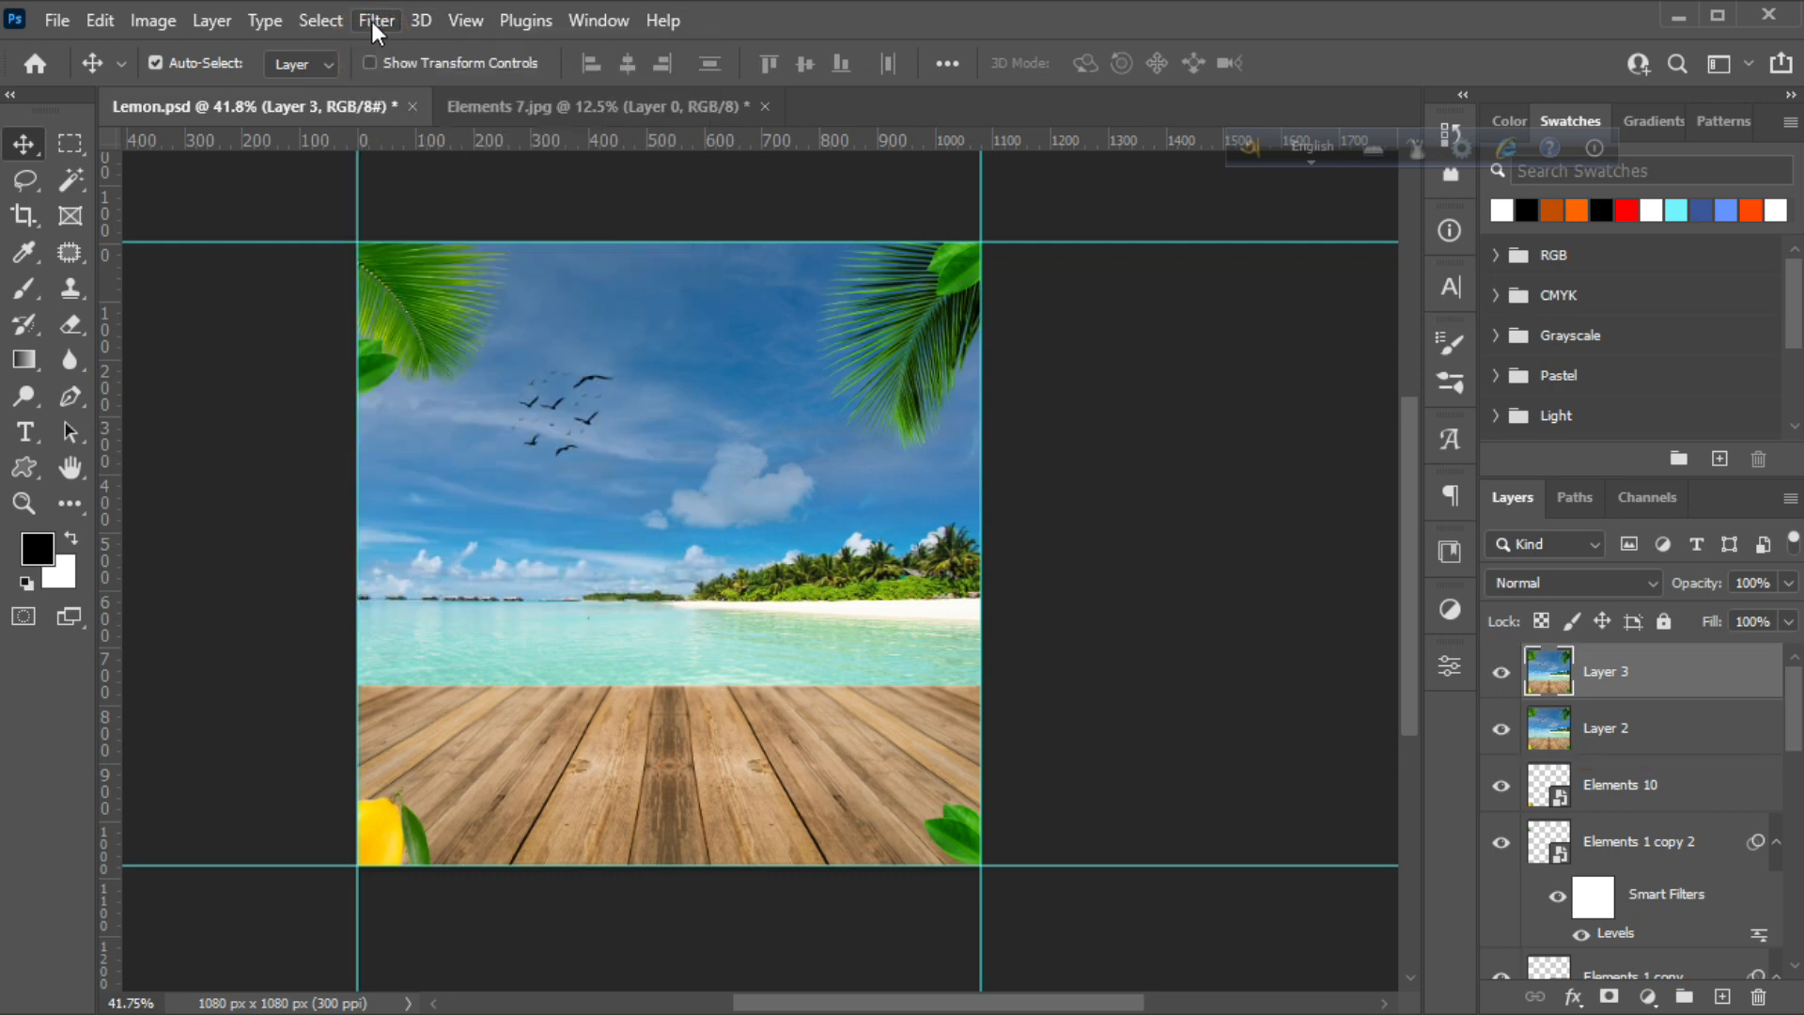
left_click(367, 21)
mouse_move(449, 374)
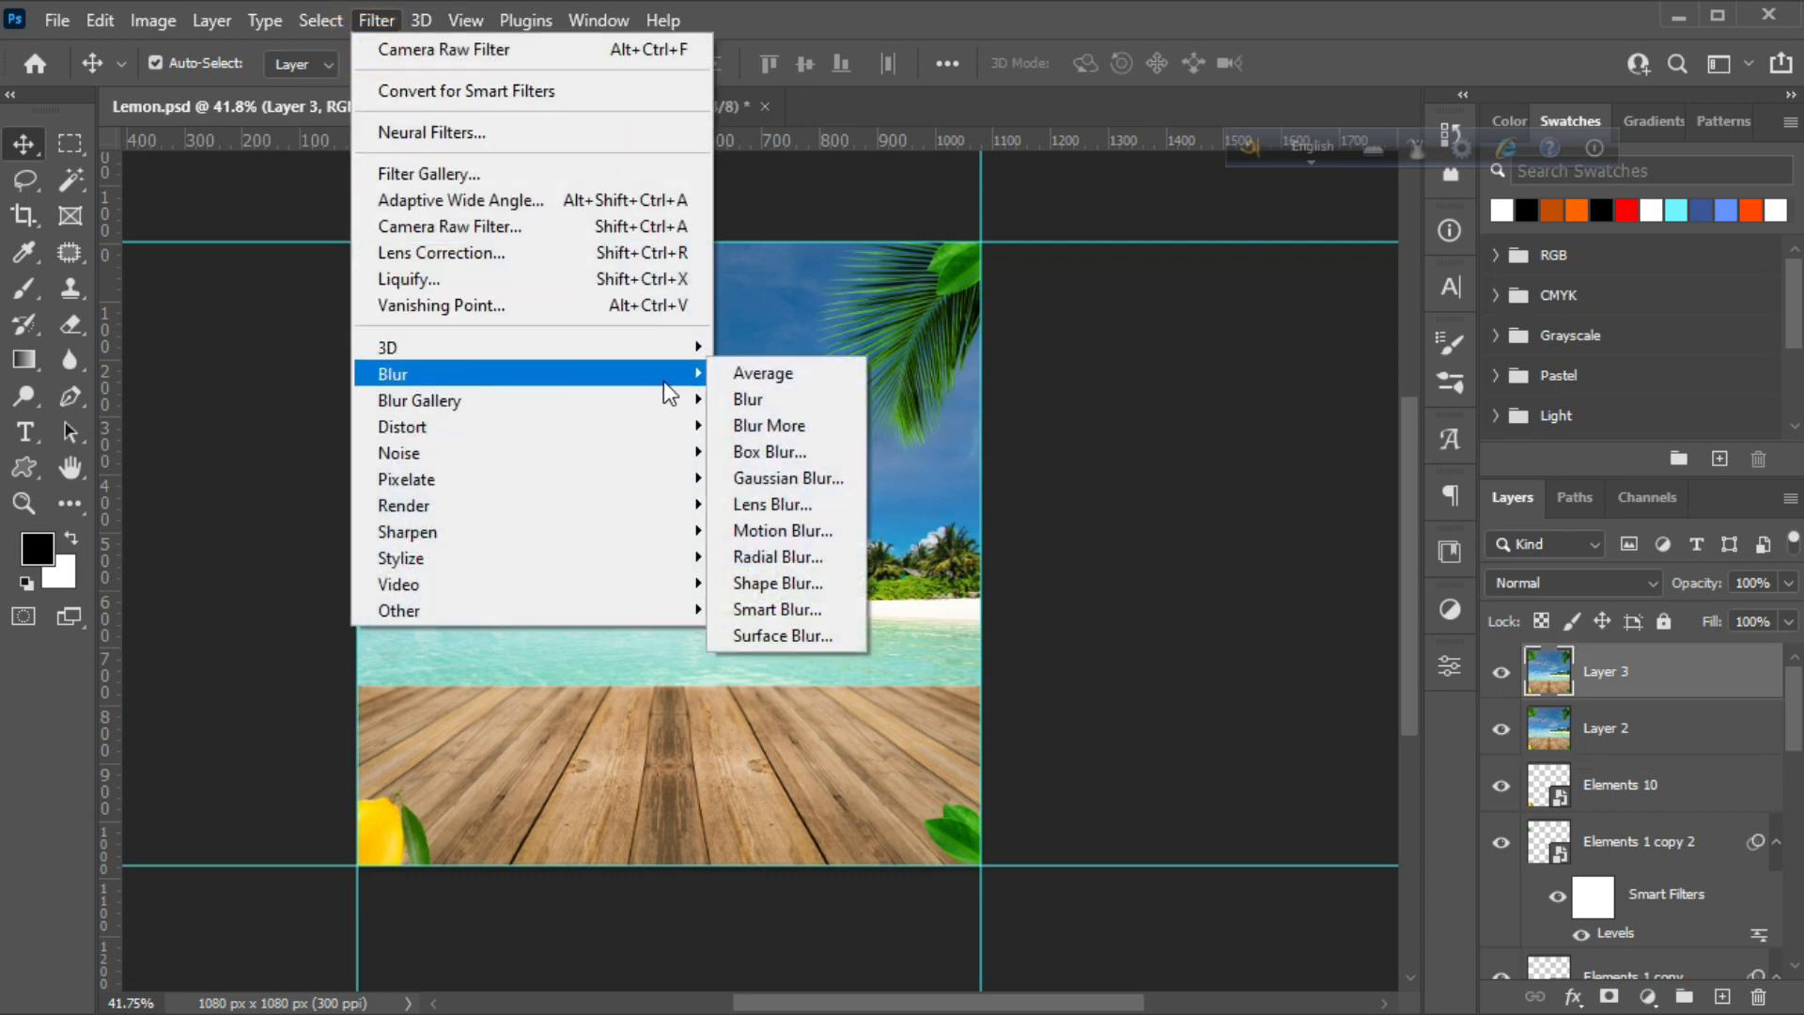
left_click(769, 479)
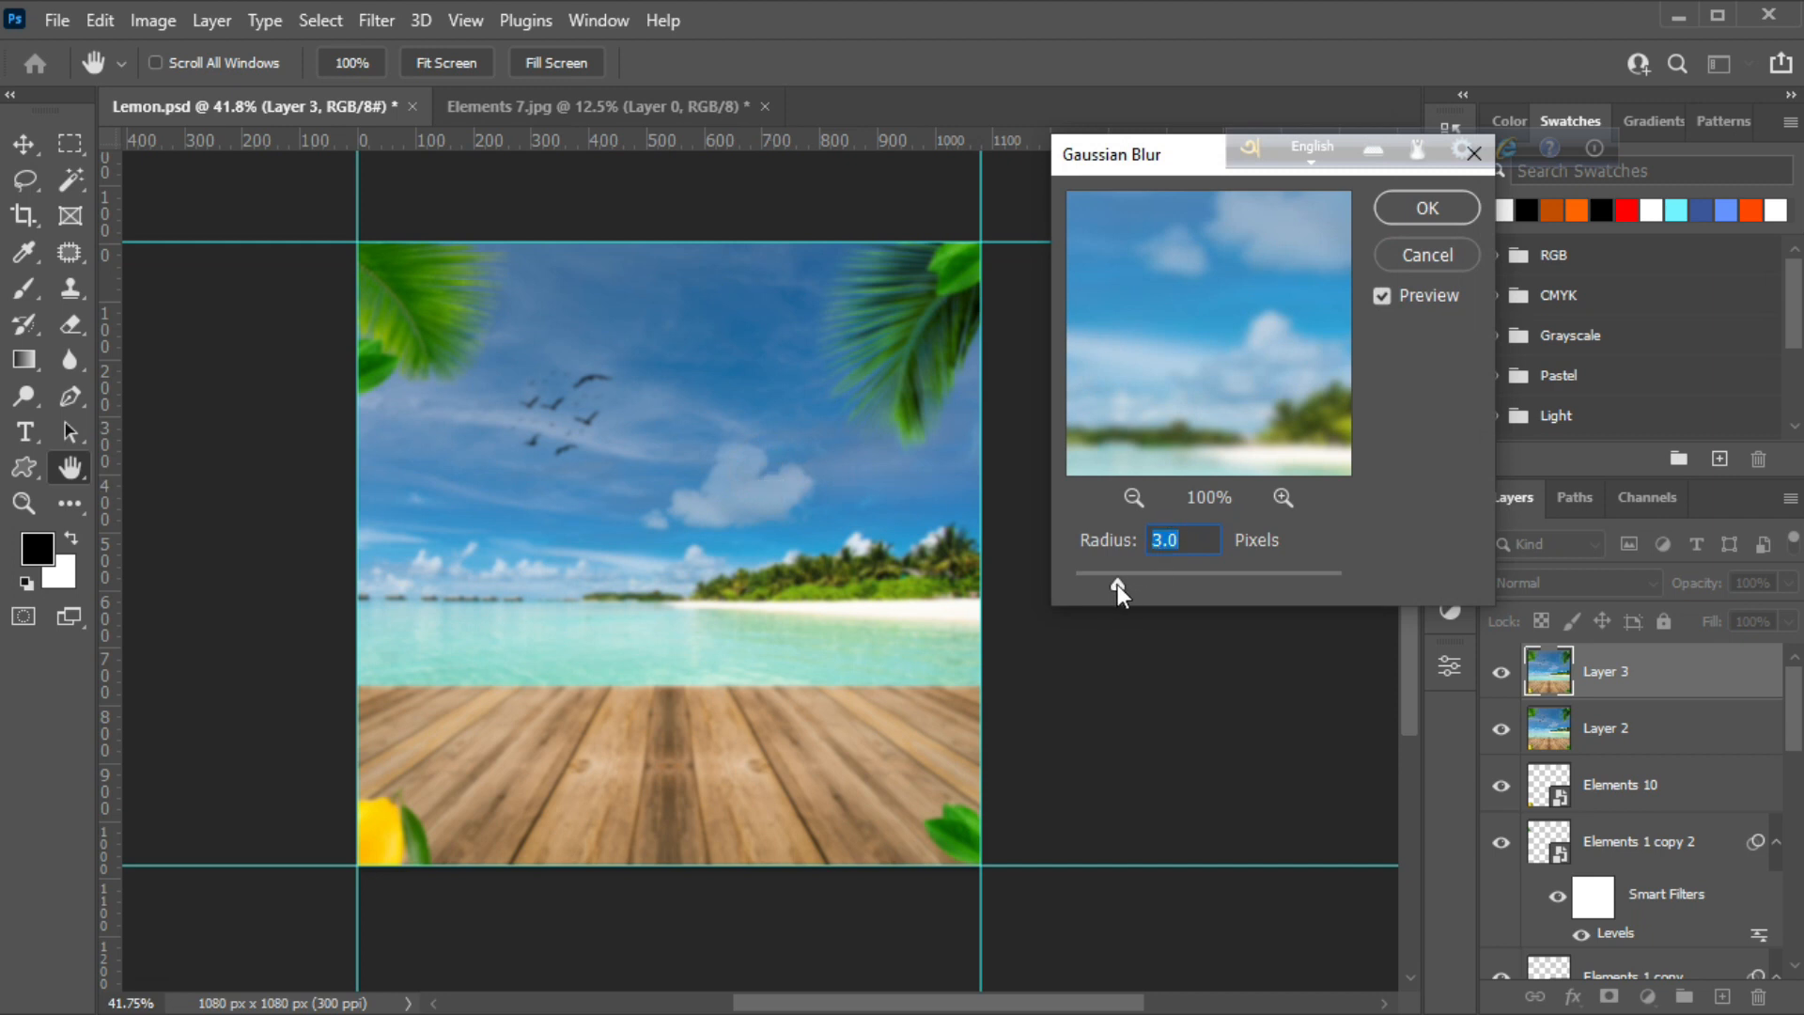
left_click(1118, 584)
left_click(1426, 208)
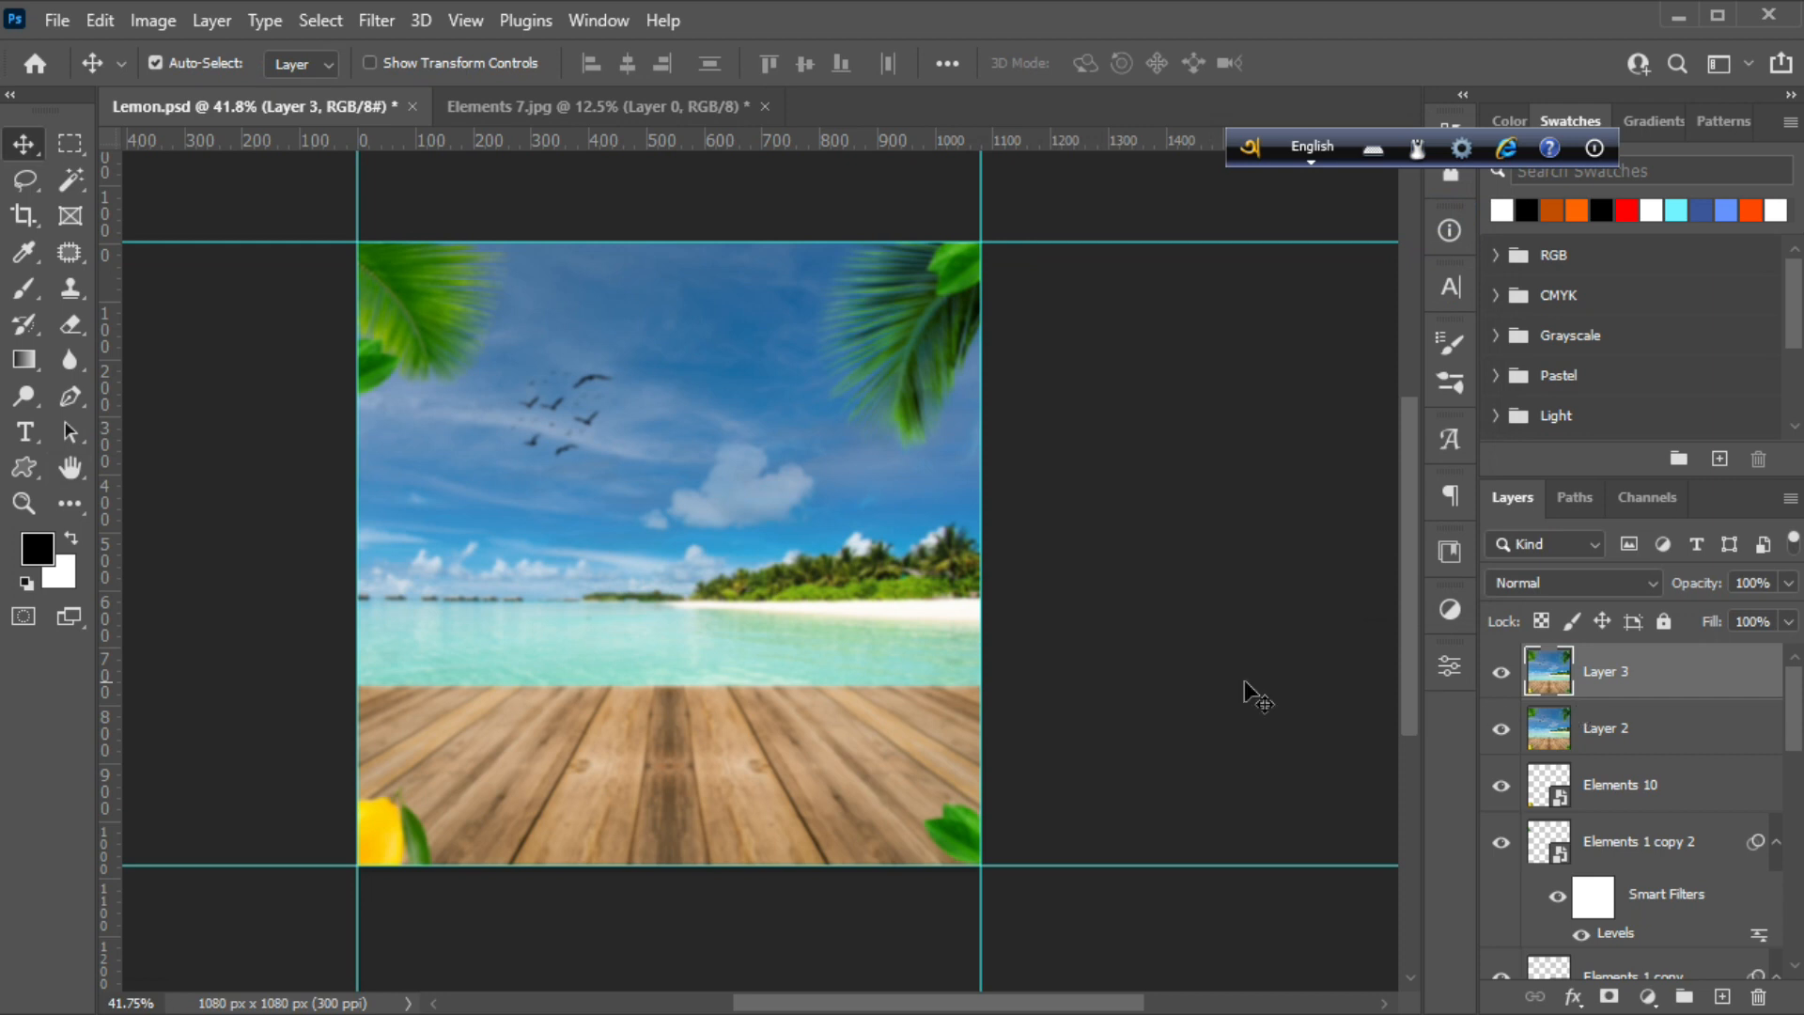
Add a mask to the blurred Layer 3 and paint black over the floor's lower centre with a flattened 500 px Soft Round brush
left_click(1609, 997)
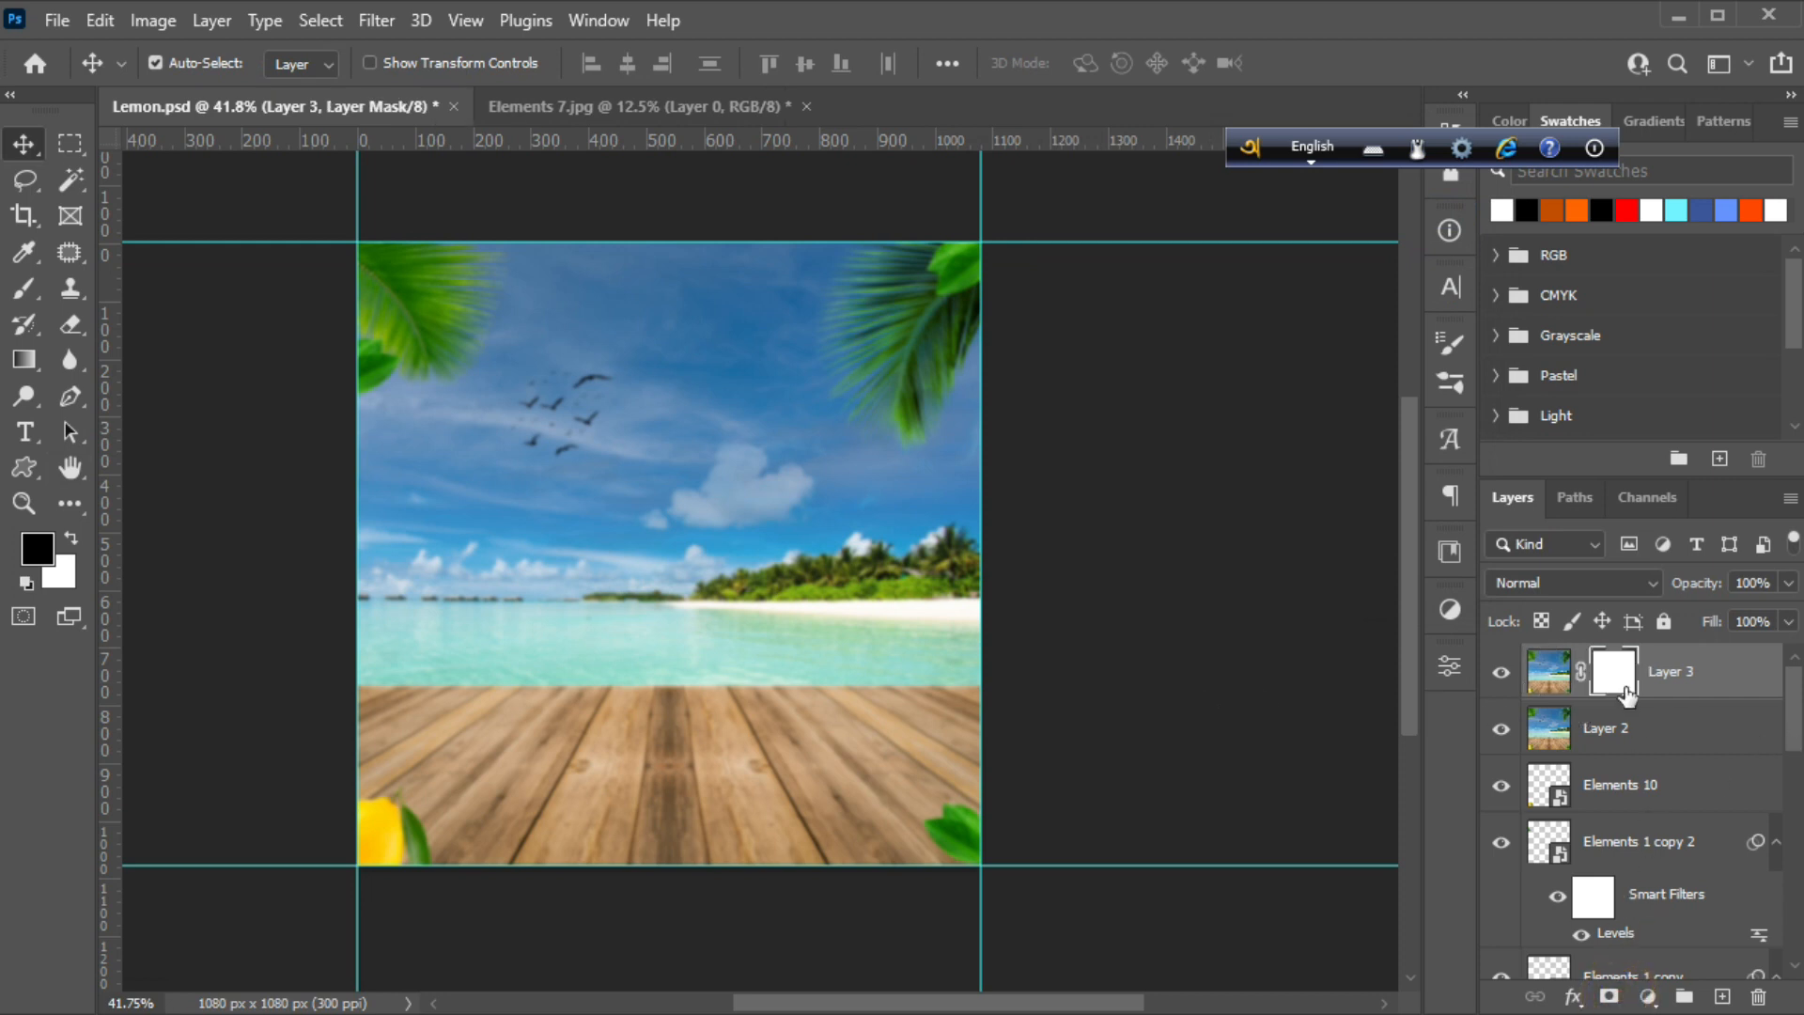
left_click(30, 282)
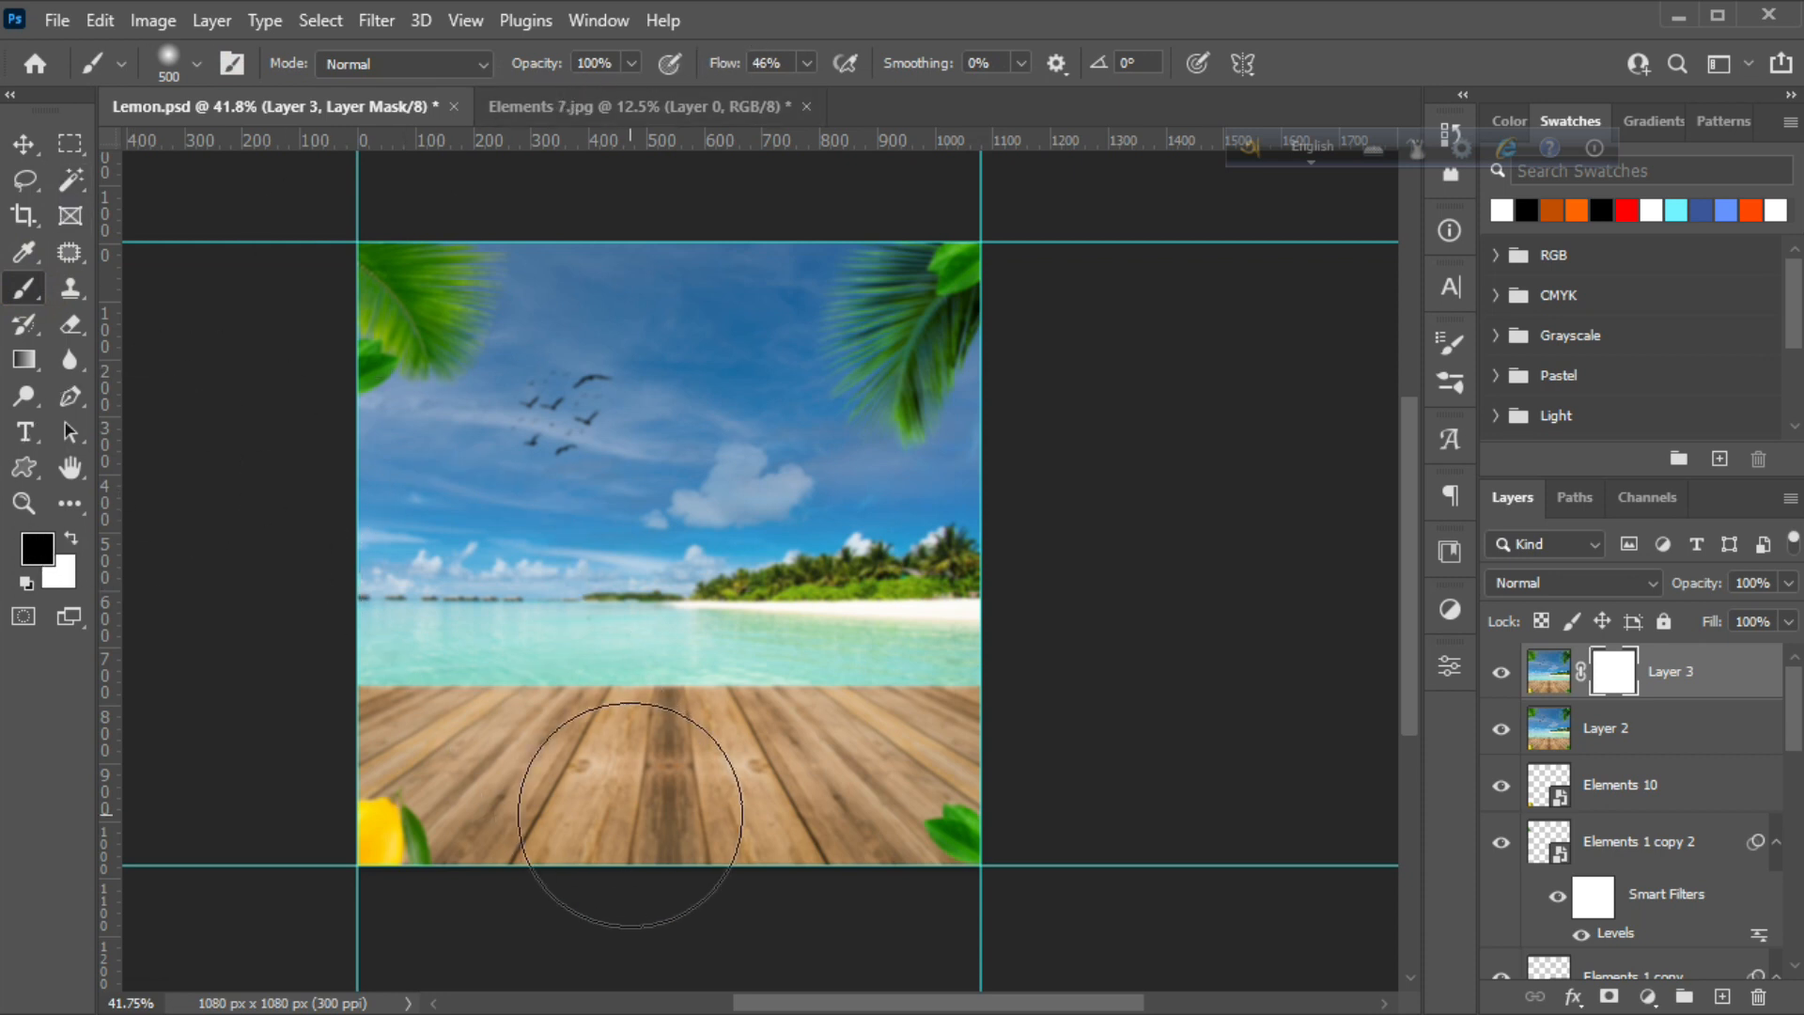
left_click(167, 58)
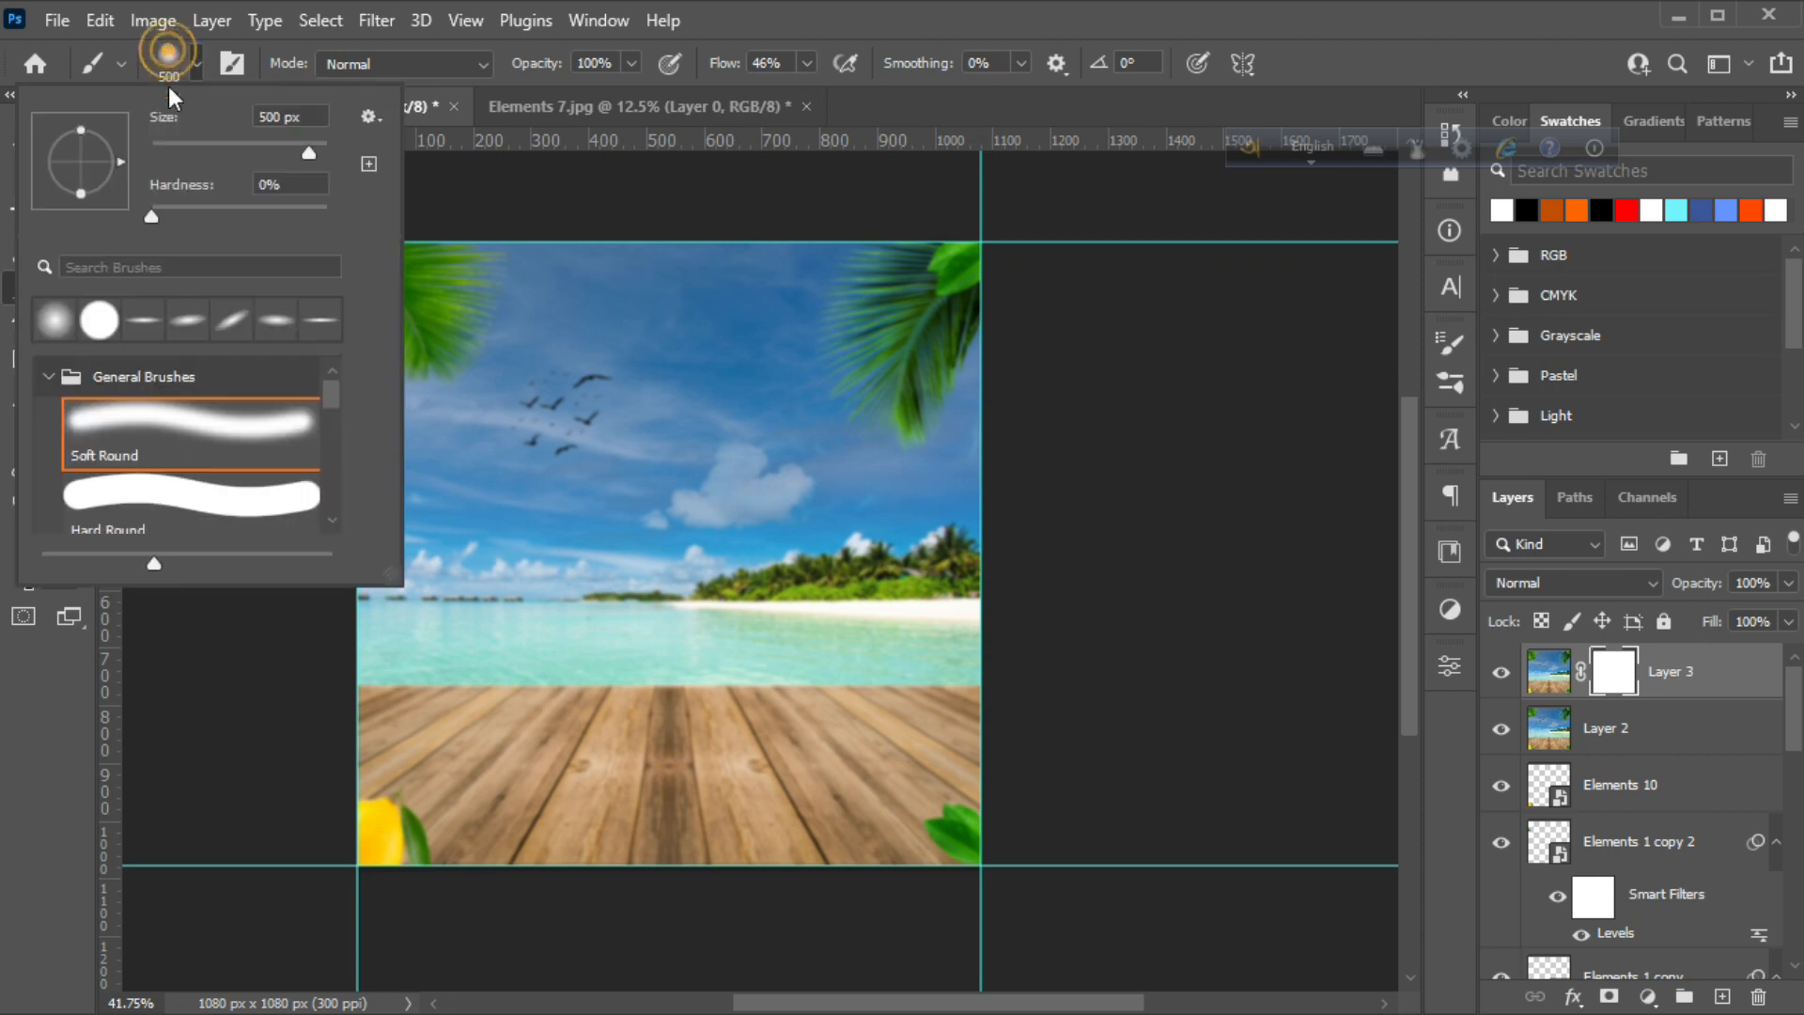
left_click(169, 62)
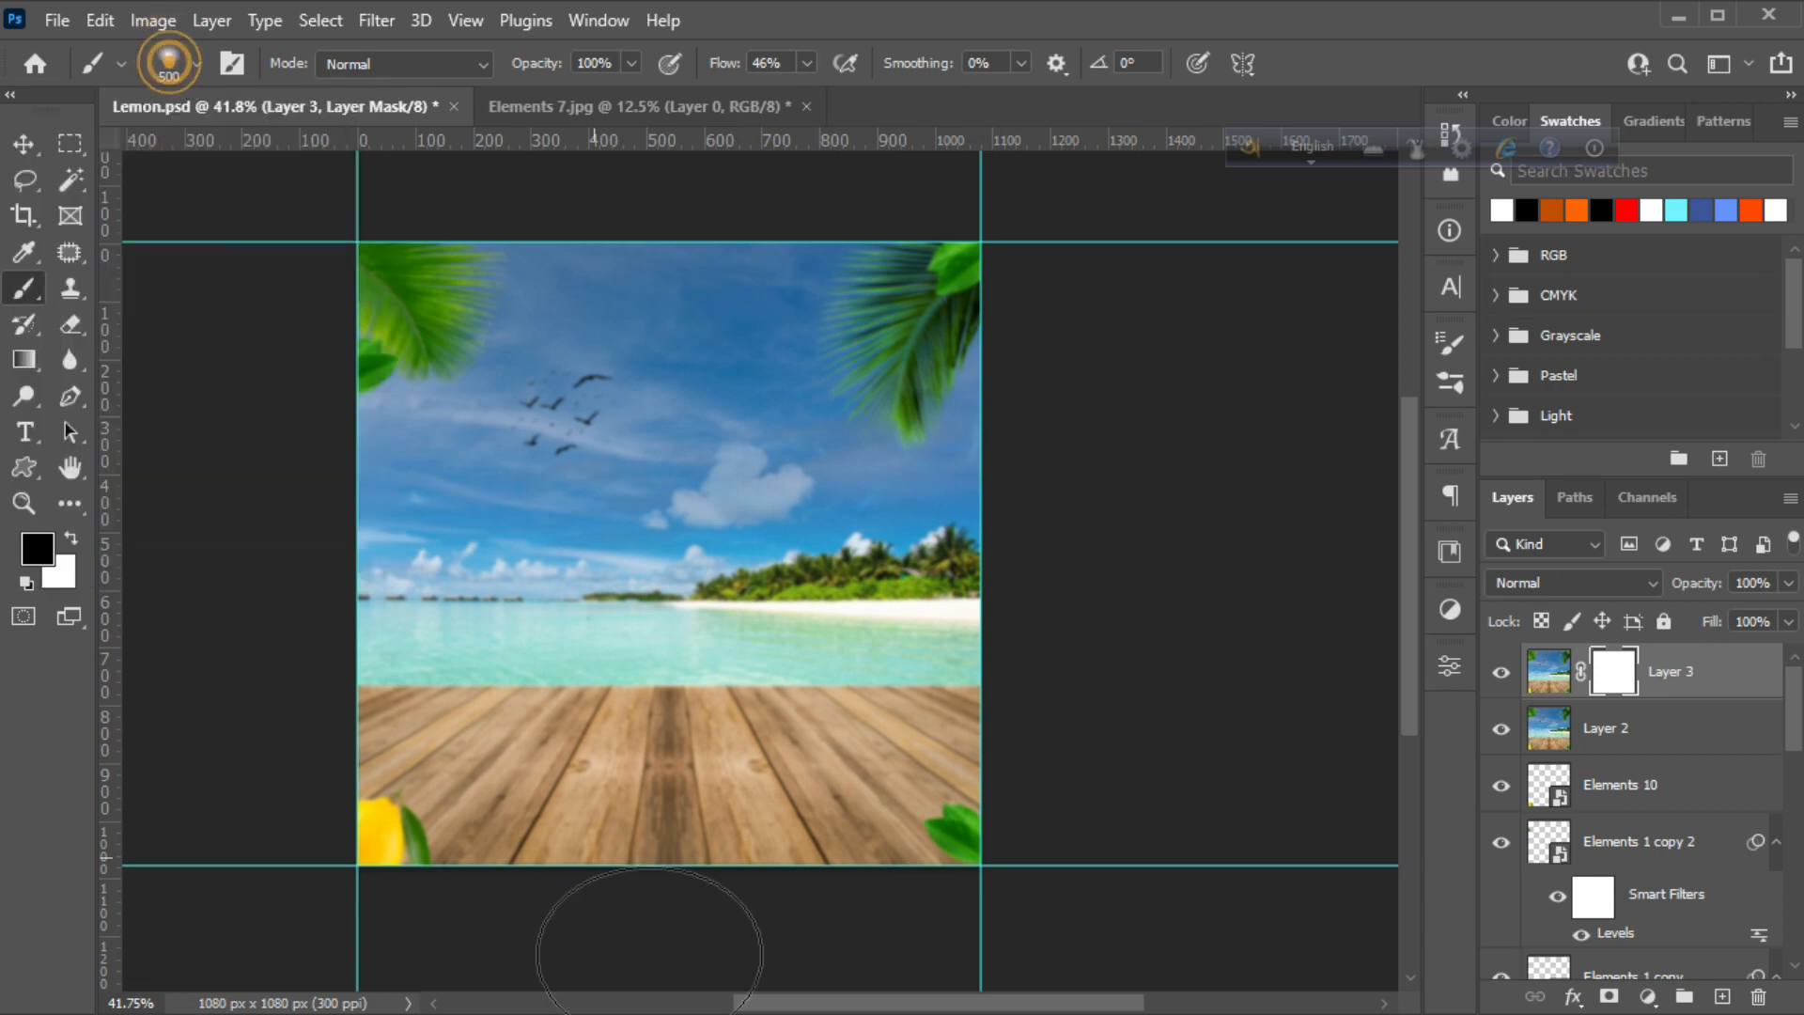
left_click(676, 857)
left_click(672, 805)
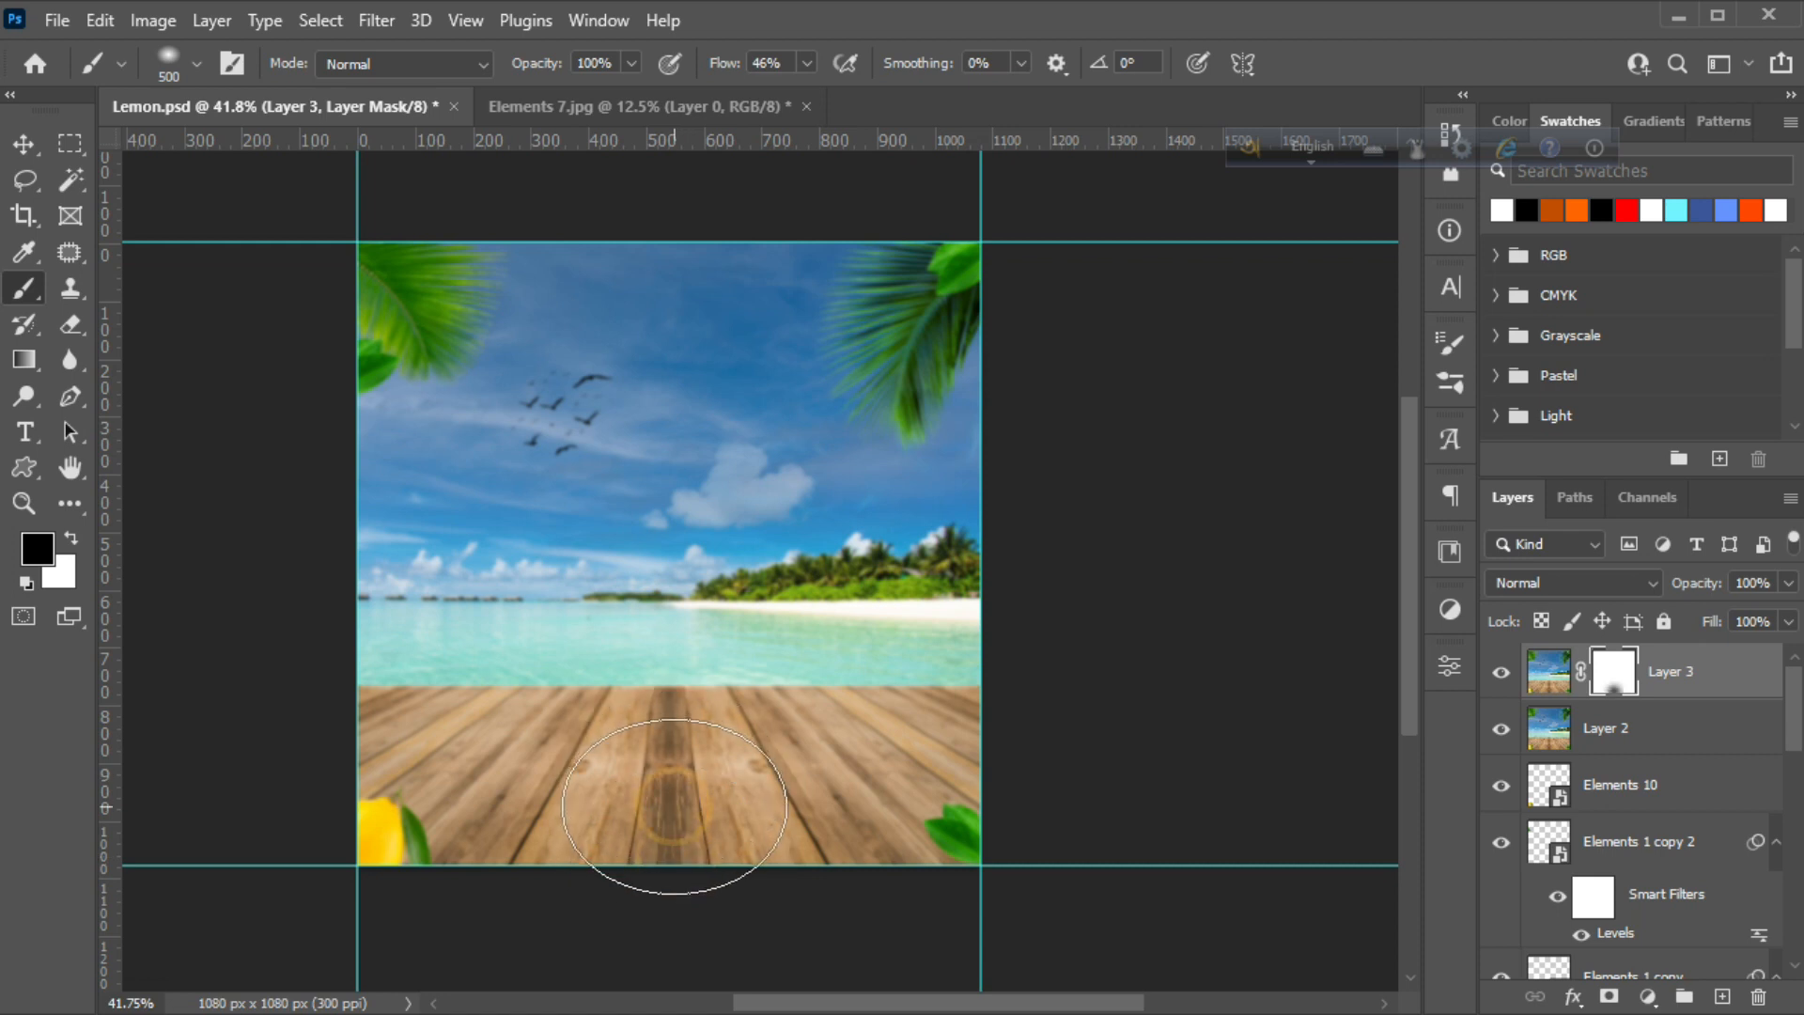
left_click(628, 832)
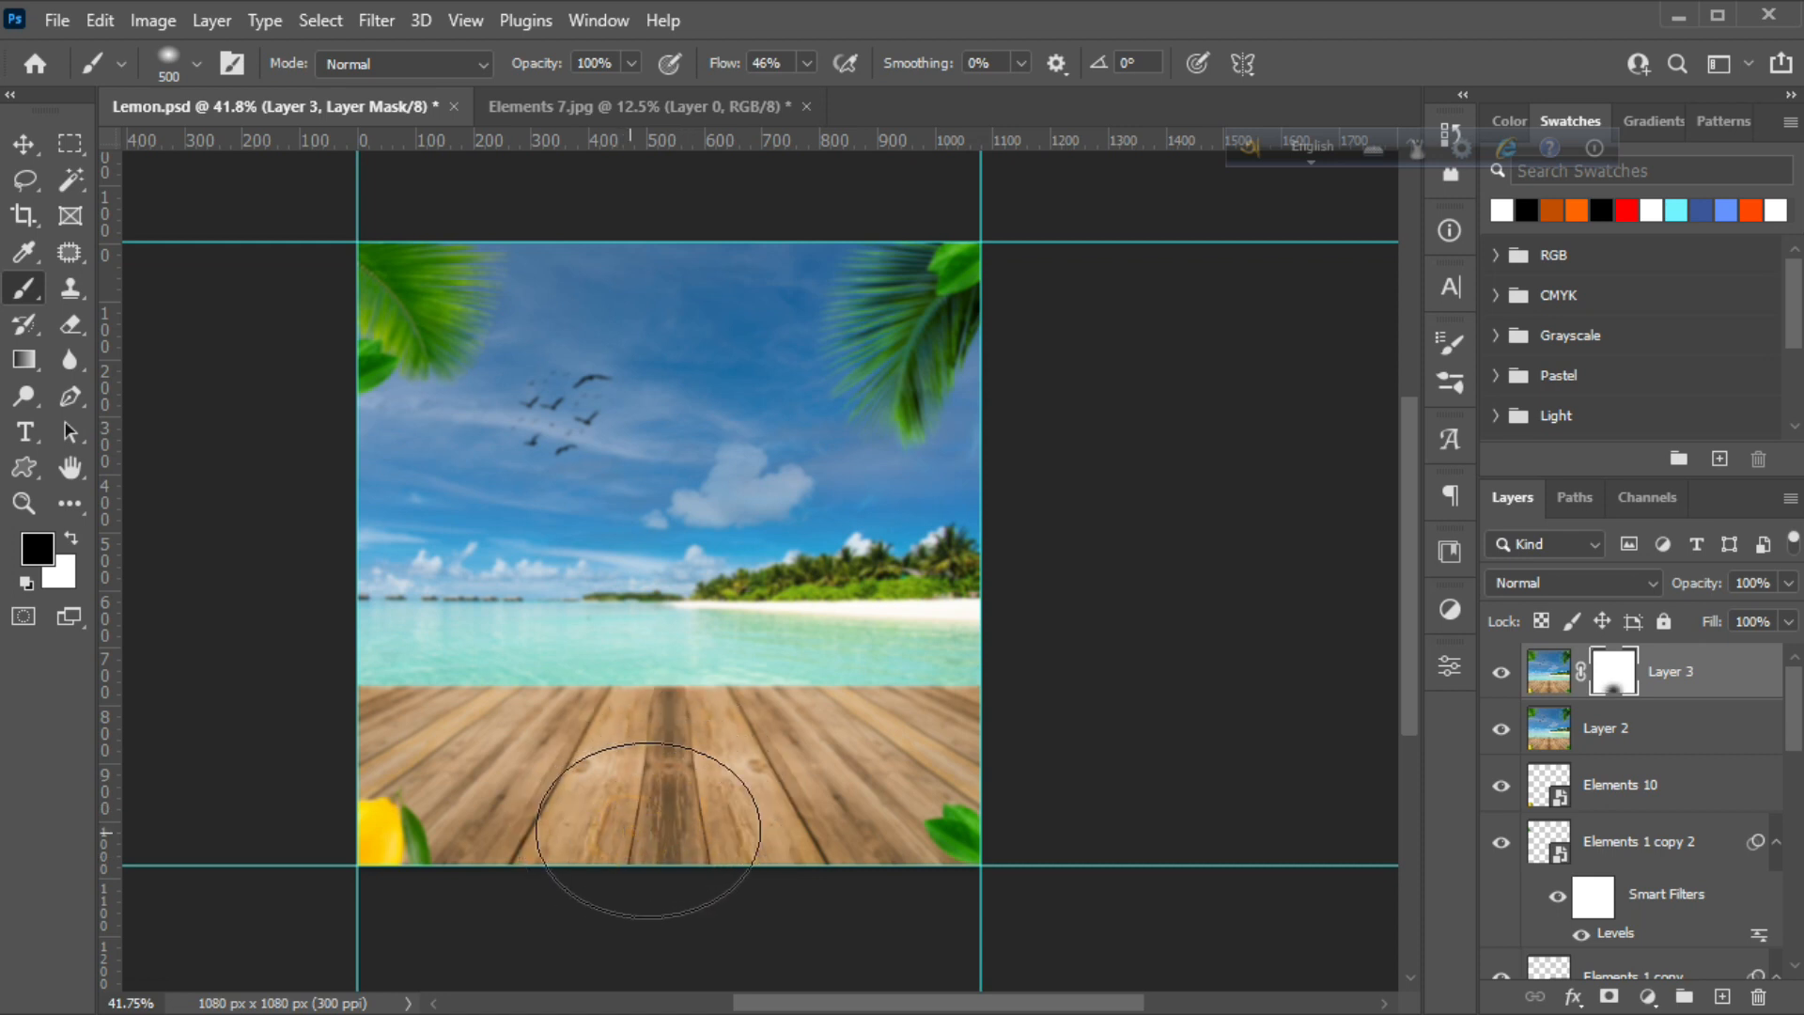
left_click(724, 826)
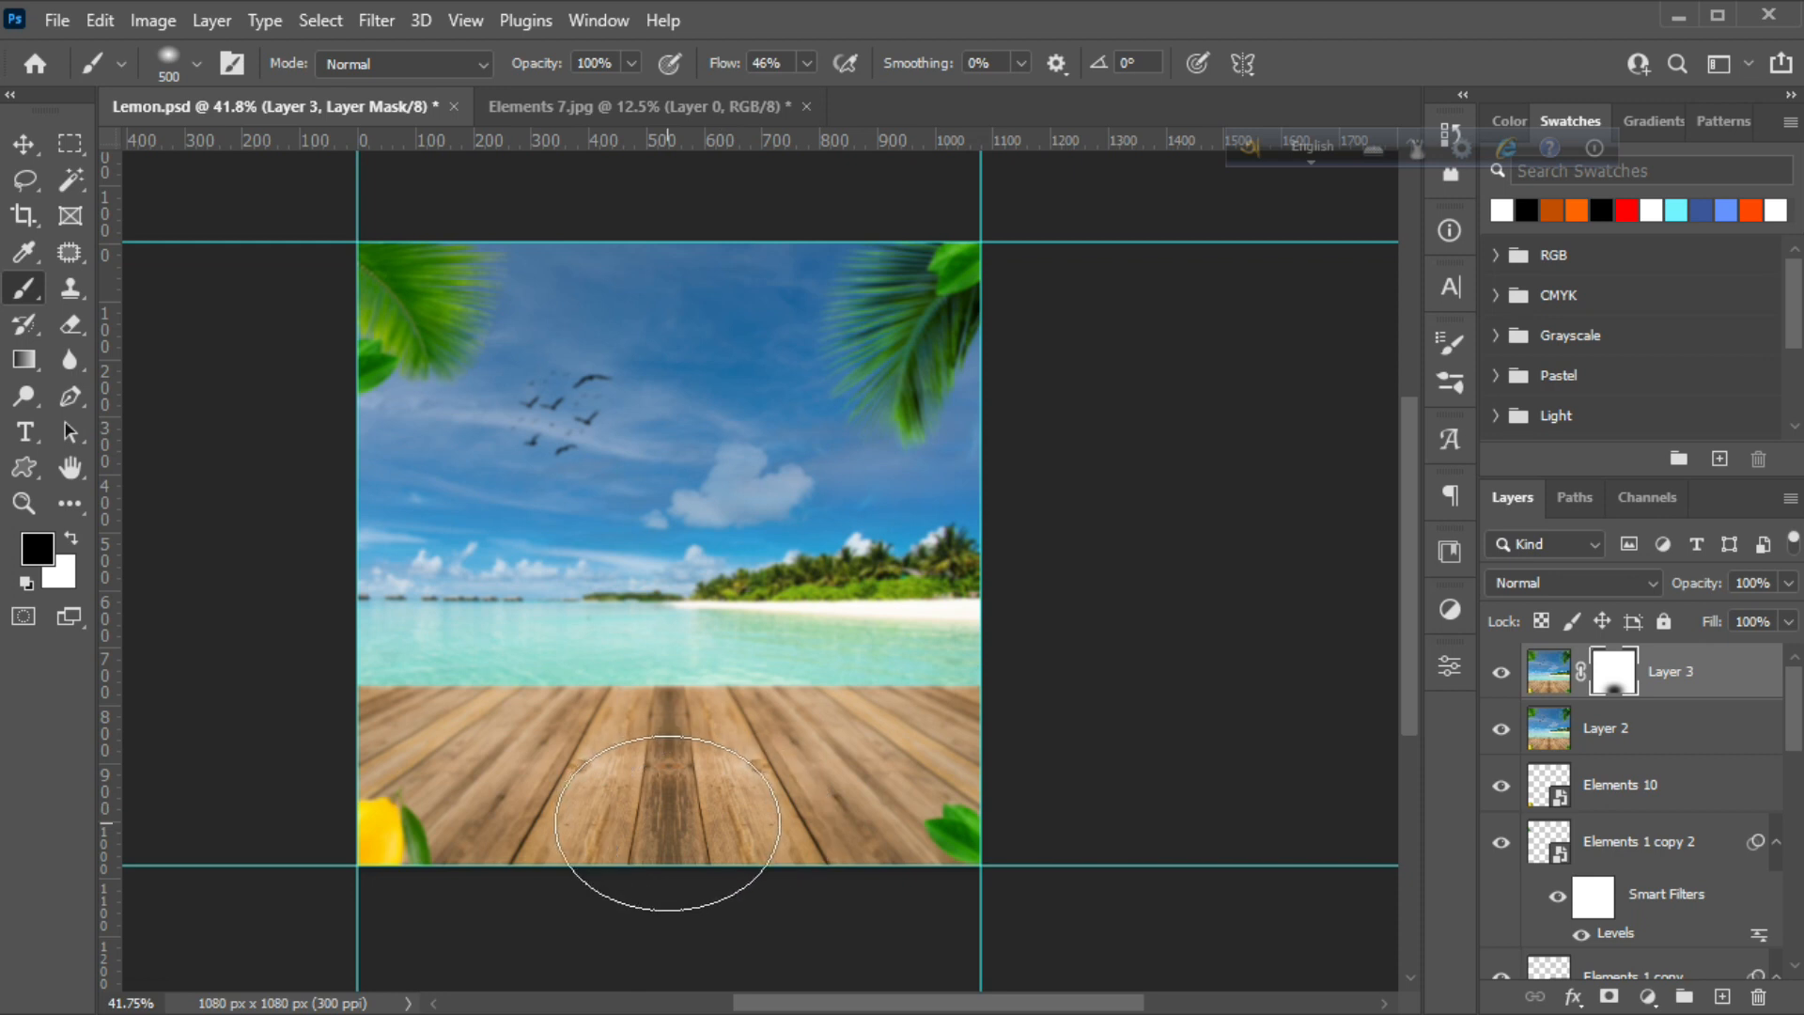
left_click(667, 824)
left_click(665, 824)
mouse_move(700, 824)
left_mouse_down()
mouse_move(751, 823)
mouse_move(548, 828)
mouse_move(657, 824)
left_mouse_up()
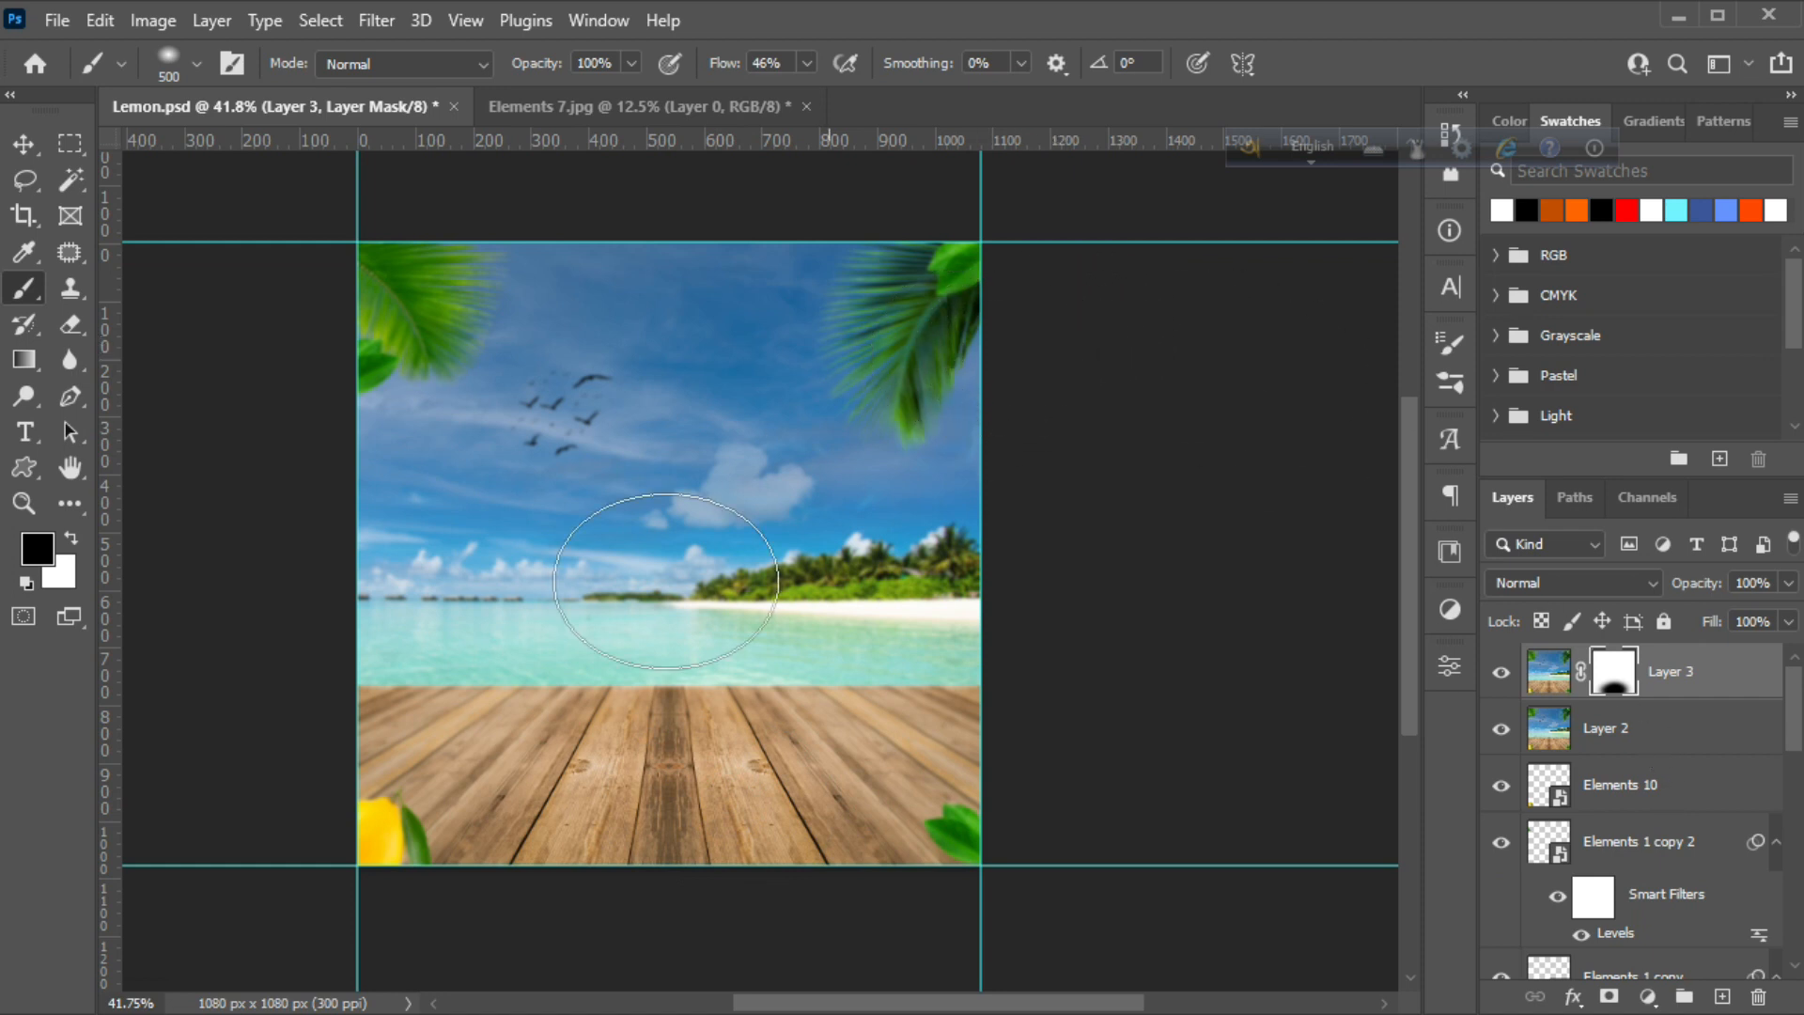
Place the Elements 2 bottle from the Lemon folder and scale it to stand centred on the wooden floor
left_click(21, 141)
left_click(125, 326)
left_click(340, 460)
left_click(279, 453)
key("alt+Tab")
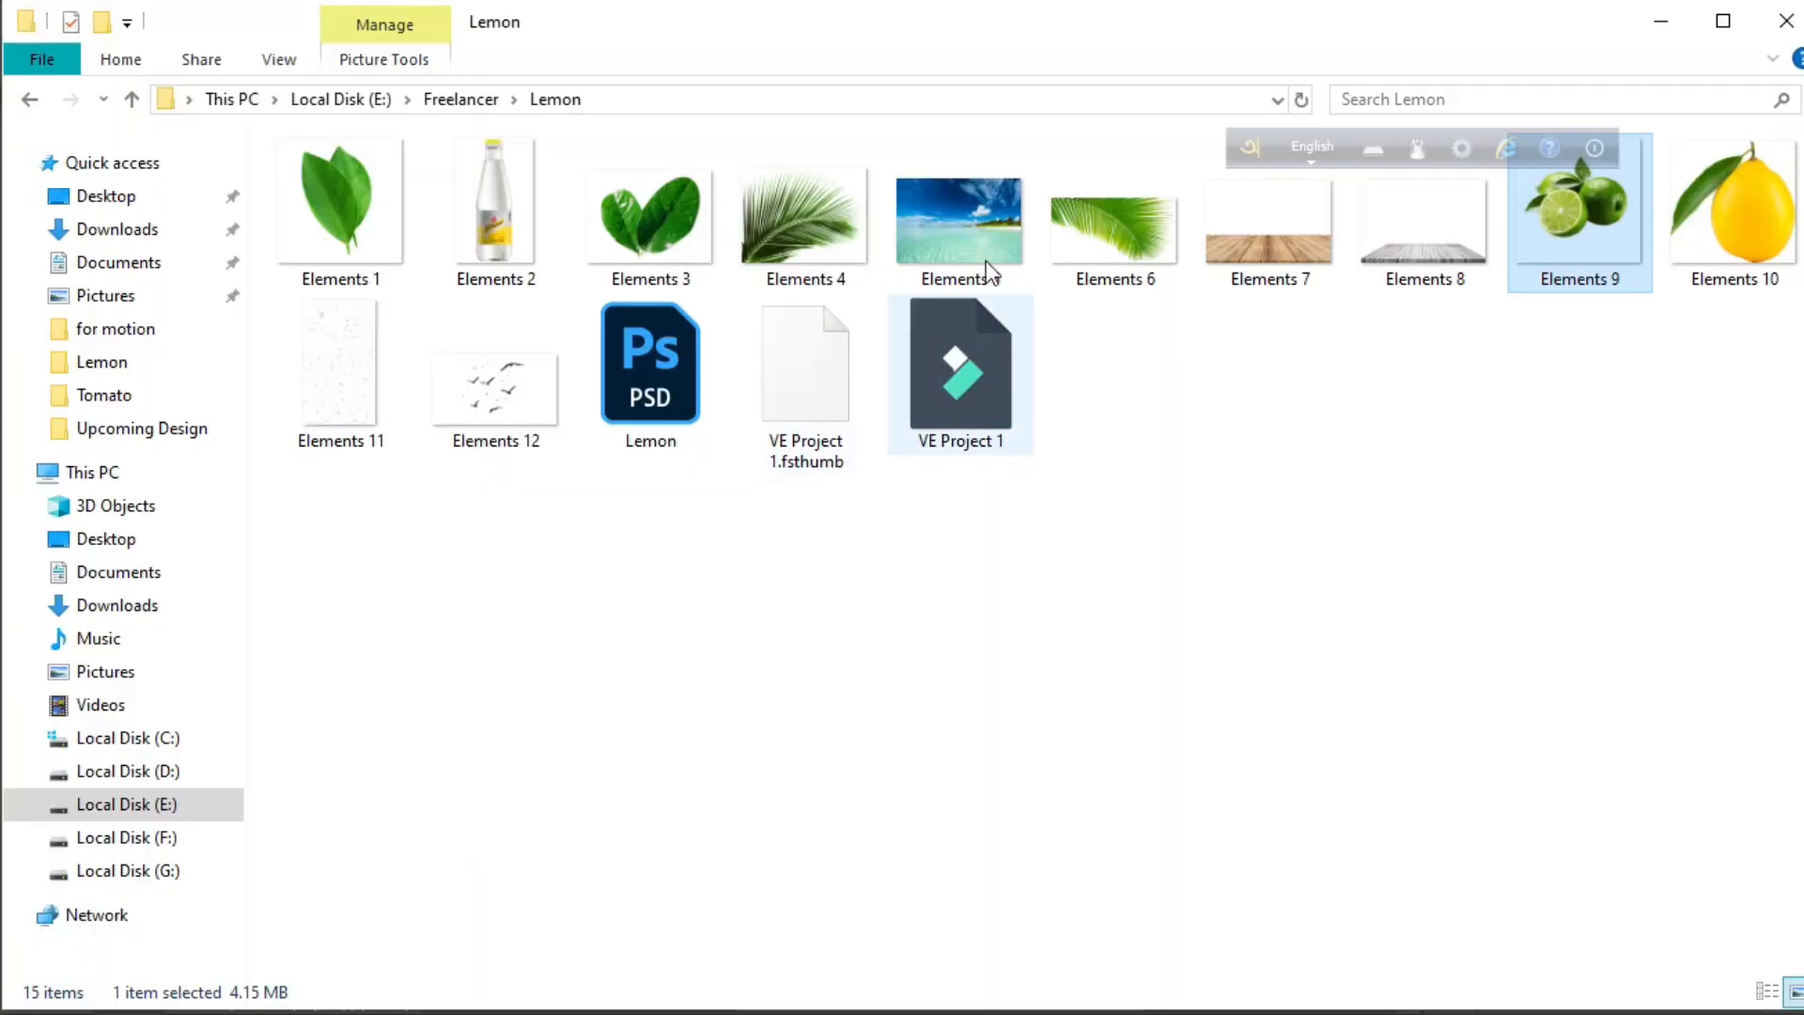
left_click_drag(507, 202, 685, 731)
left_click_drag(672, 659, 675, 708)
left_click_drag(668, 407, 682, 324)
left_click(1372, 63)
left_click_drag(656, 729, 658, 719)
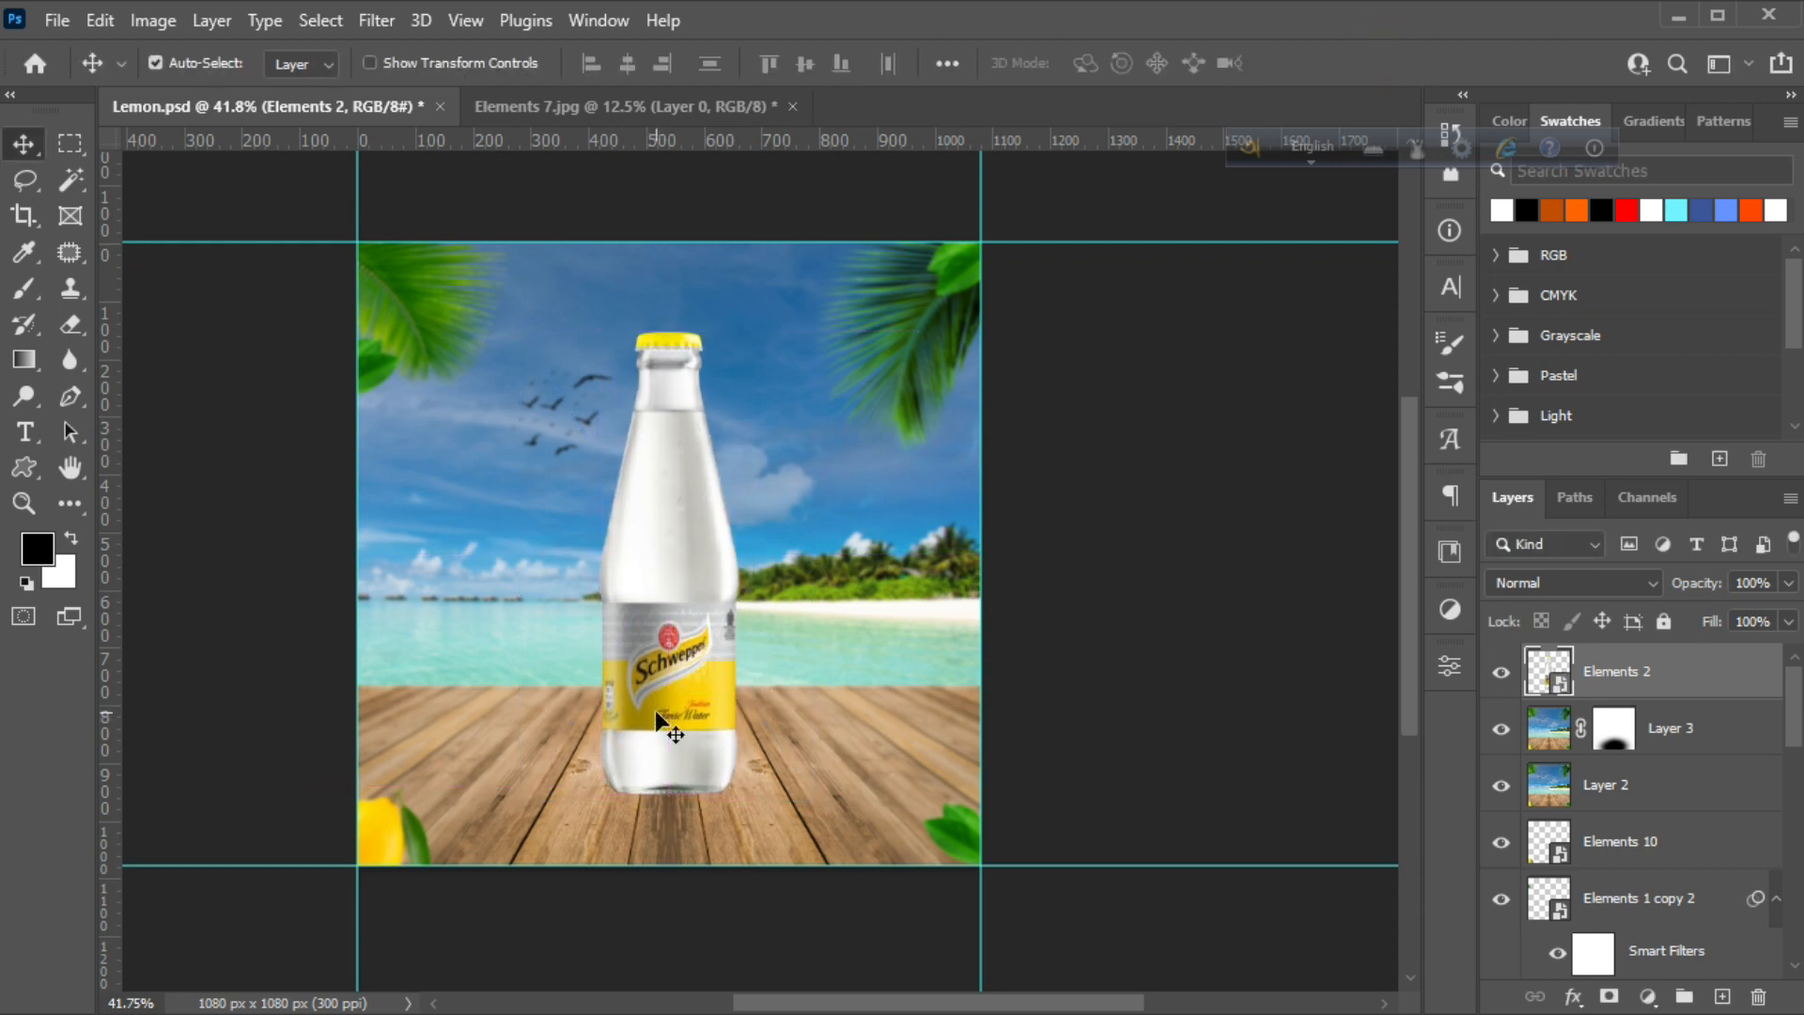
Place the Elements 9 limes from the Lemon folder, scale them to 12.52% and set them in front of the bottle's lower-right side
key("alt+Tab")
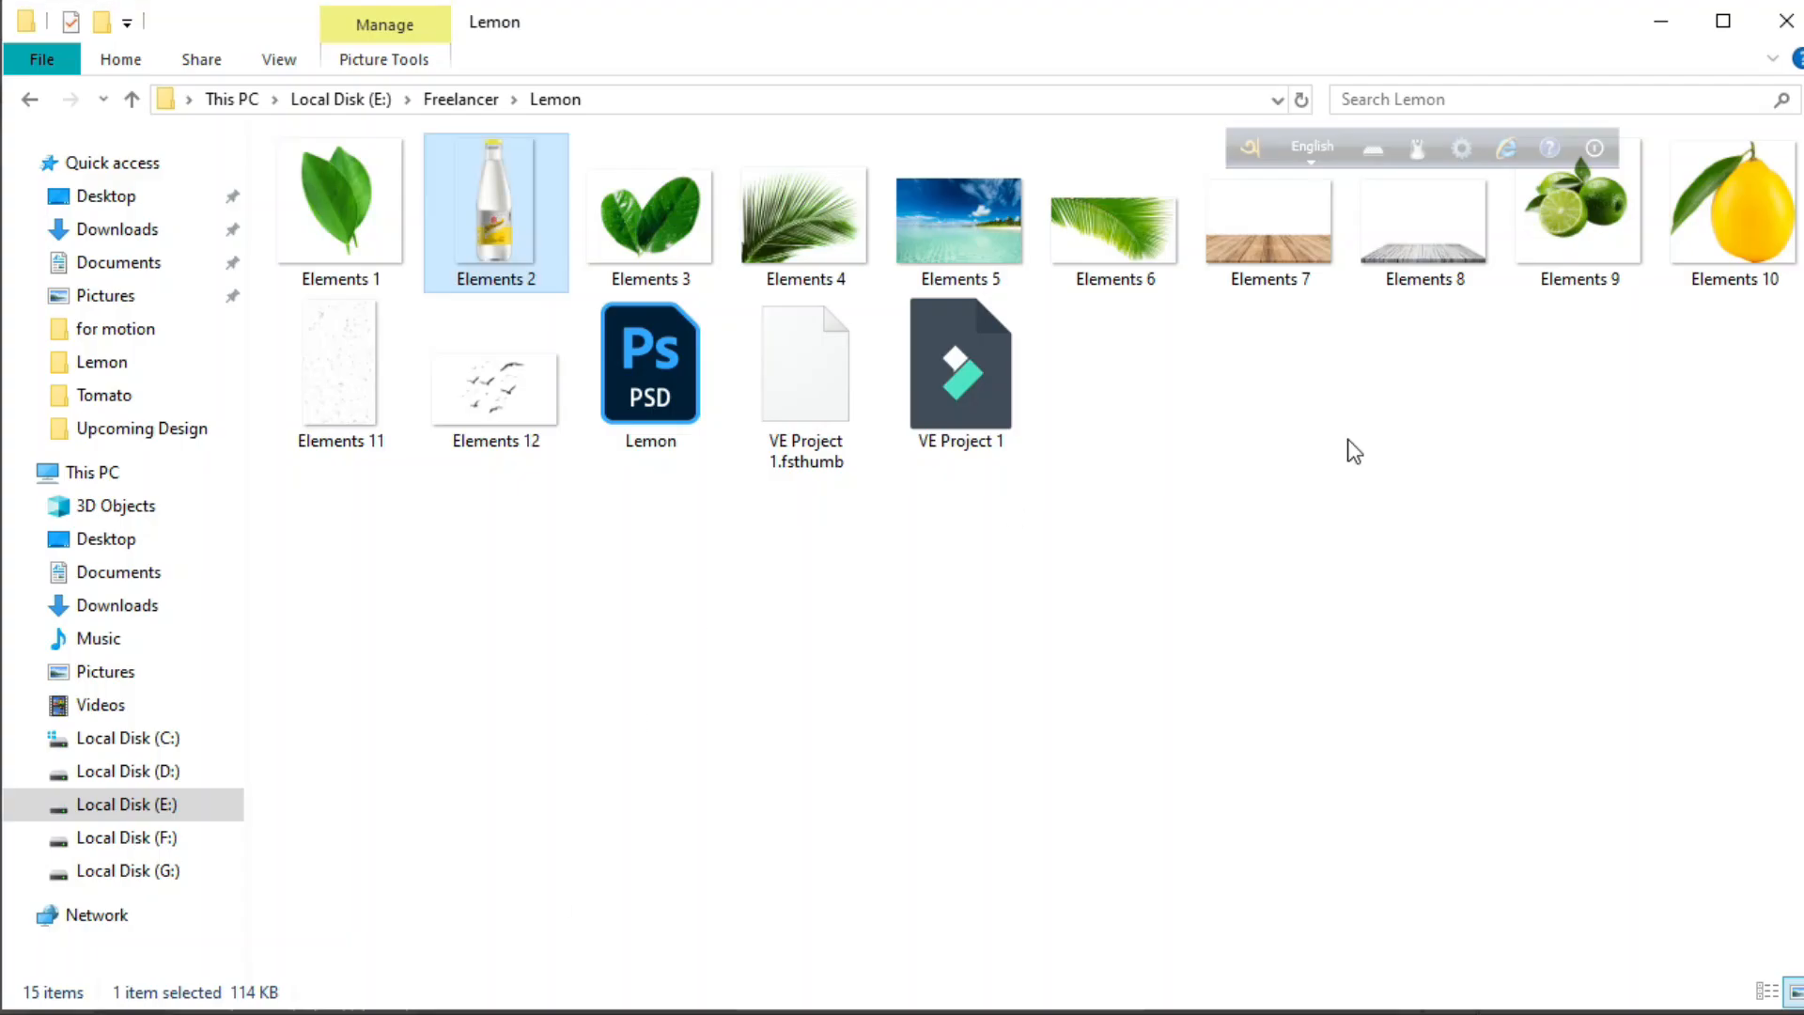
left_click_drag(1582, 234, 710, 718)
left_click_drag(669, 243, 671, 685)
left_click_drag(680, 750, 766, 751)
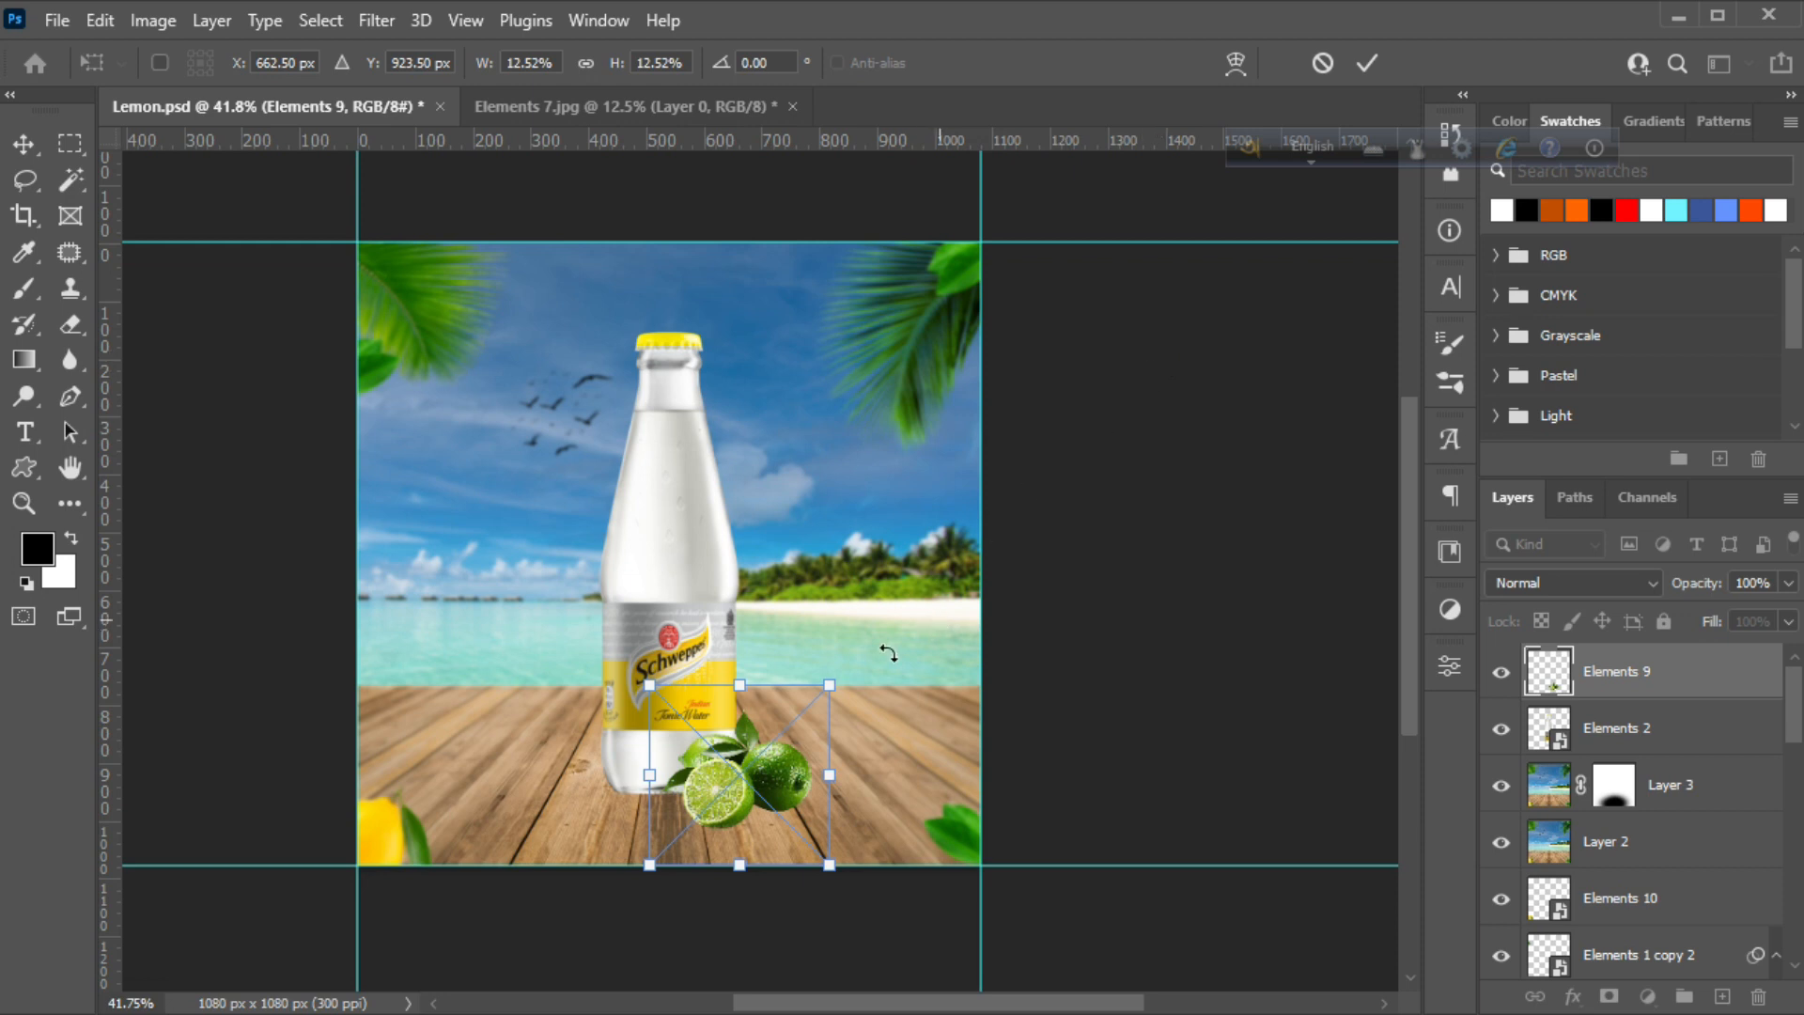
left_click_drag(748, 779, 752, 766)
left_click(1368, 63)
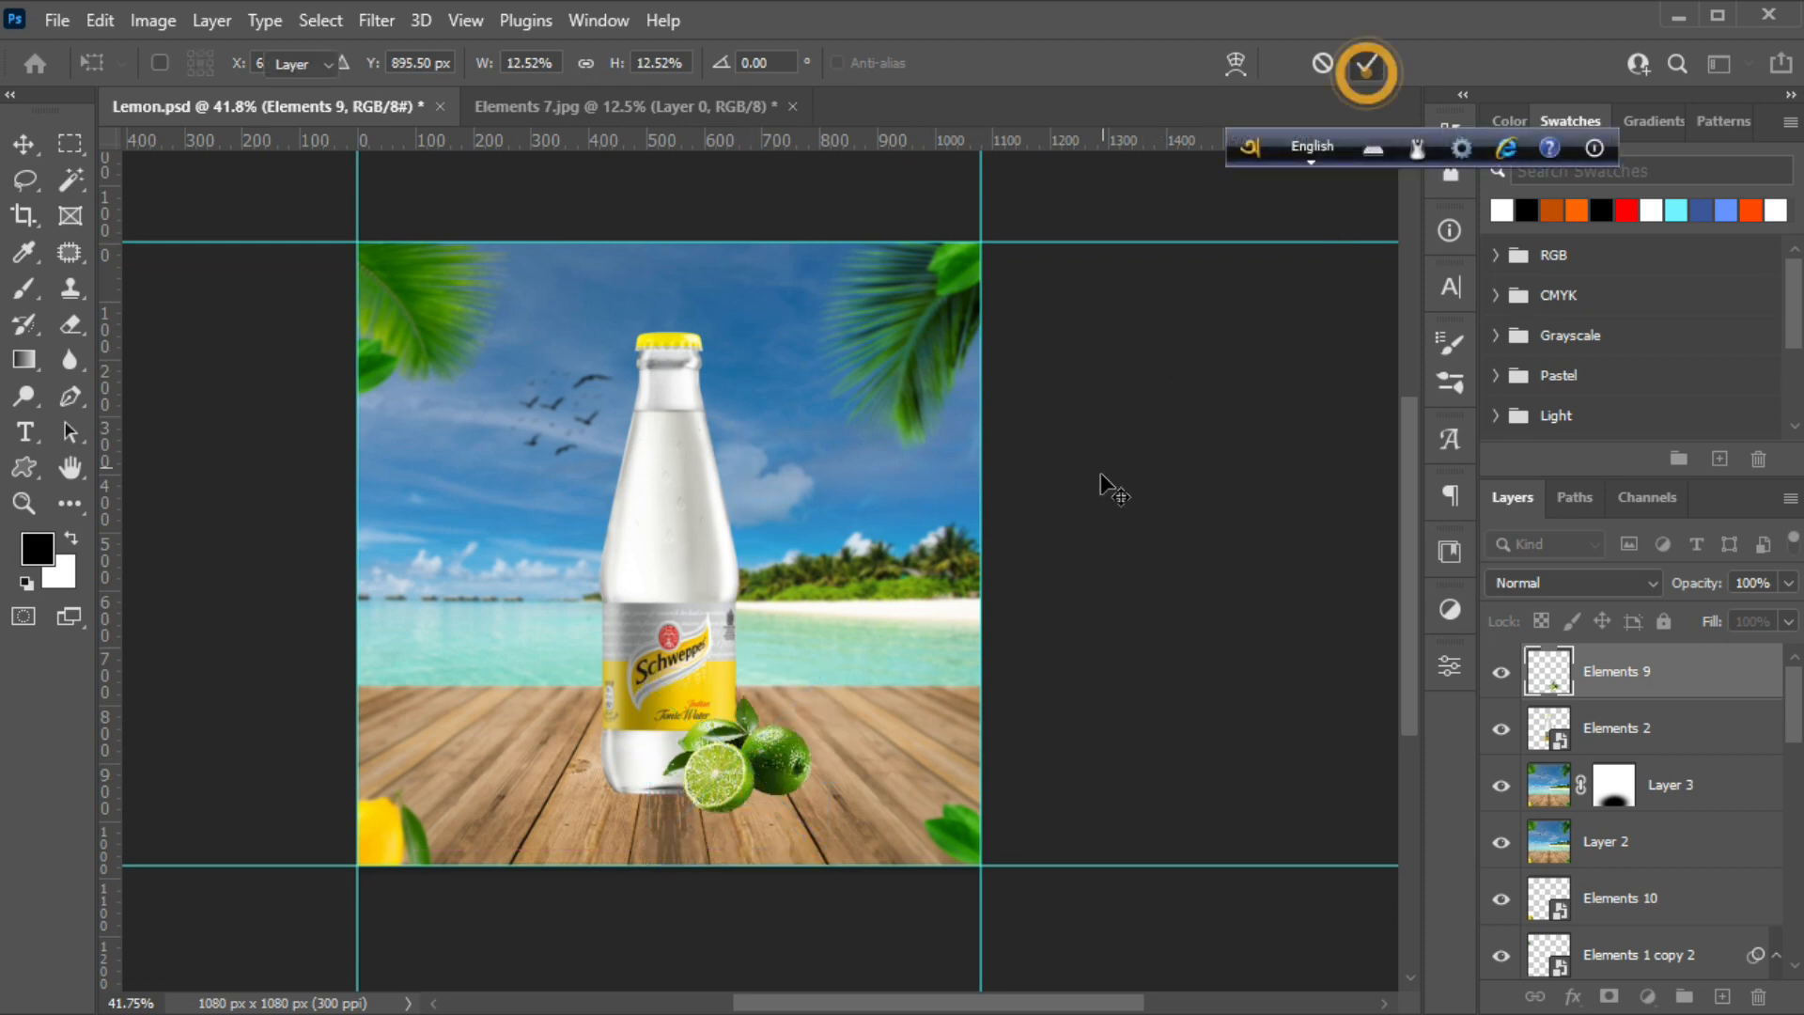
left_click(1077, 538)
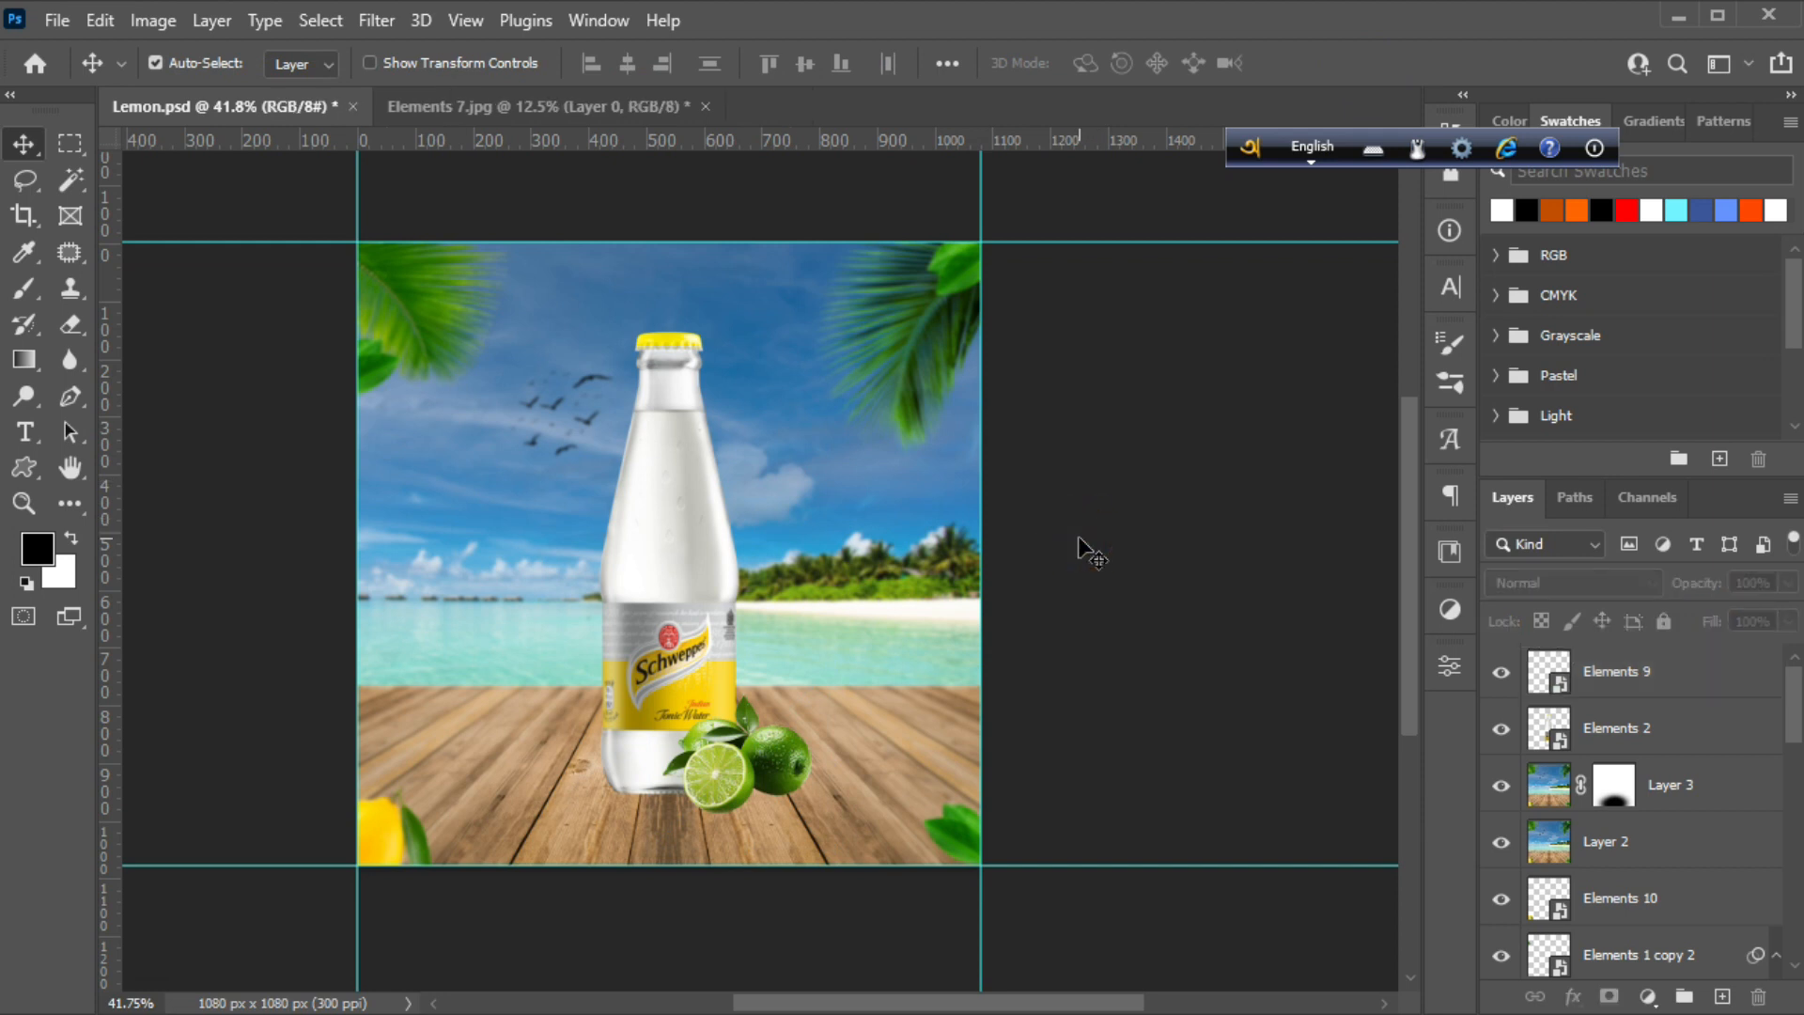
Soften the wooden floor's back edge on Layer 3 with the Blur tool at 32% strength, using a brush reduced to 175 px
left_click(1116, 615)
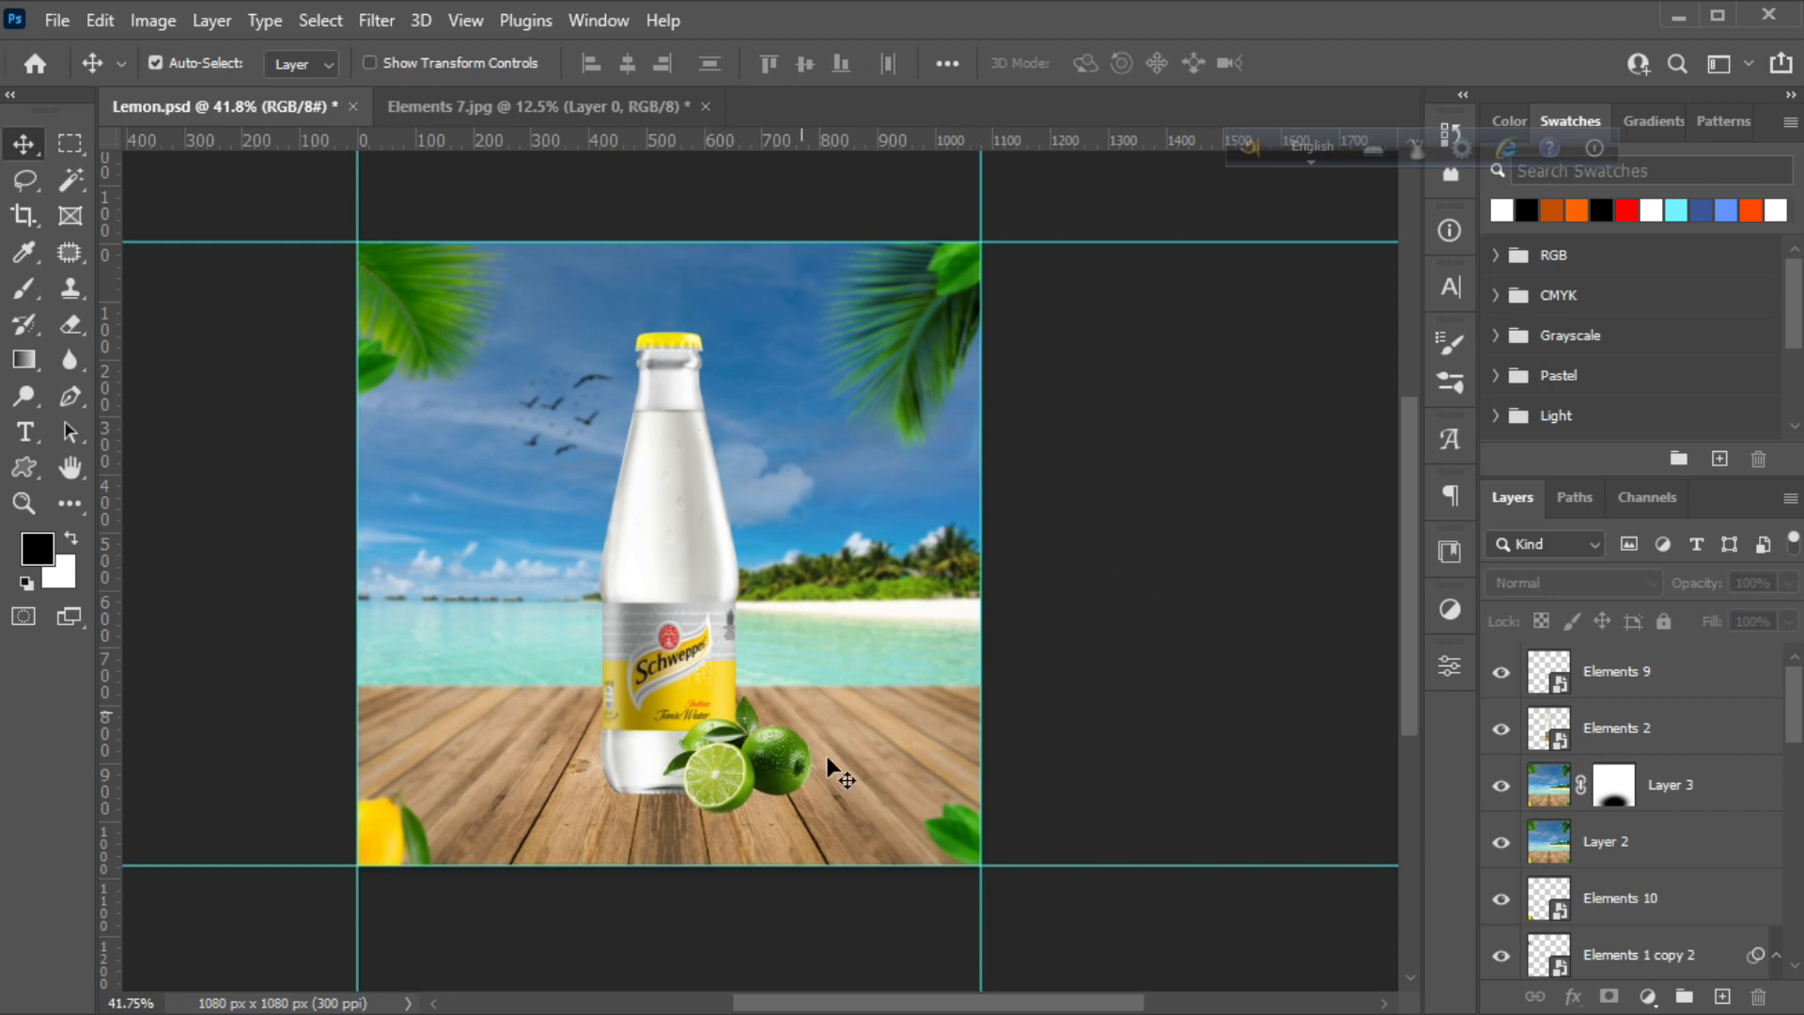
left_click(934, 714)
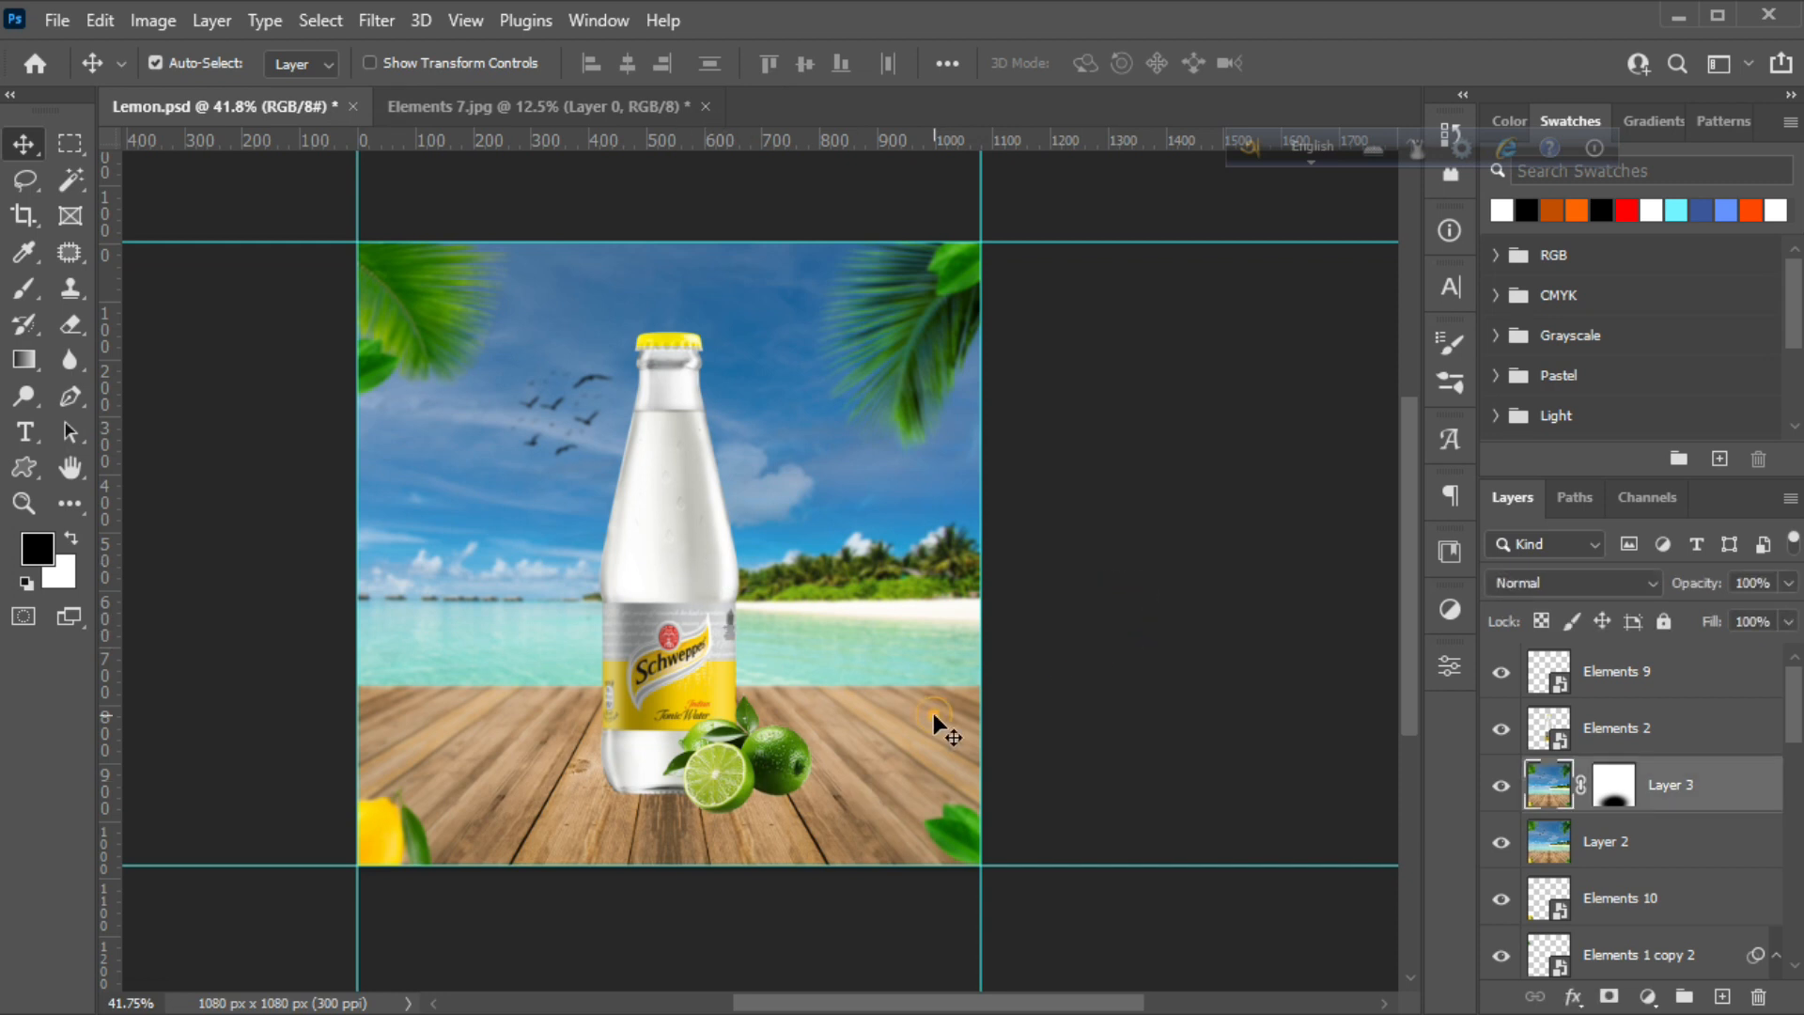
left_click(73, 366)
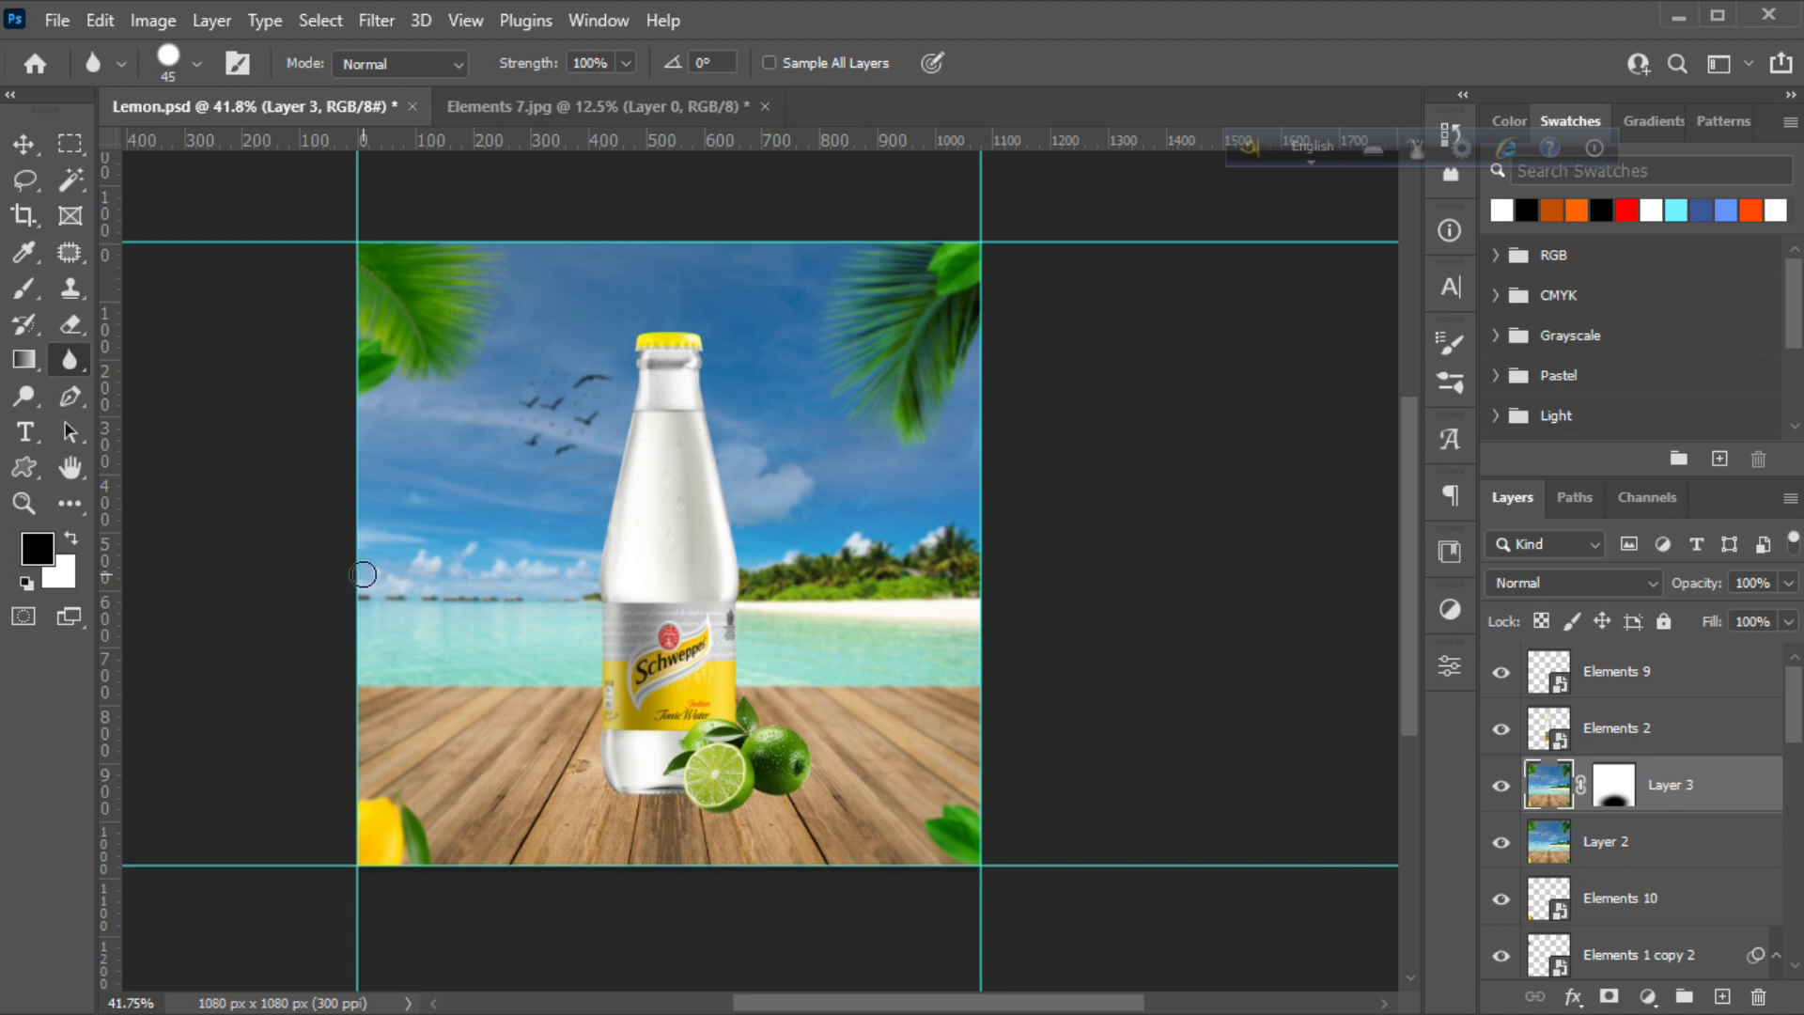
key("bracketright")
key("bracketright")
key("bracketright")
key("bracketright")
key("bracketright")
key("bracketright")
key("bracketright")
key("bracketright")
left_click_drag(523, 73, 496, 79)
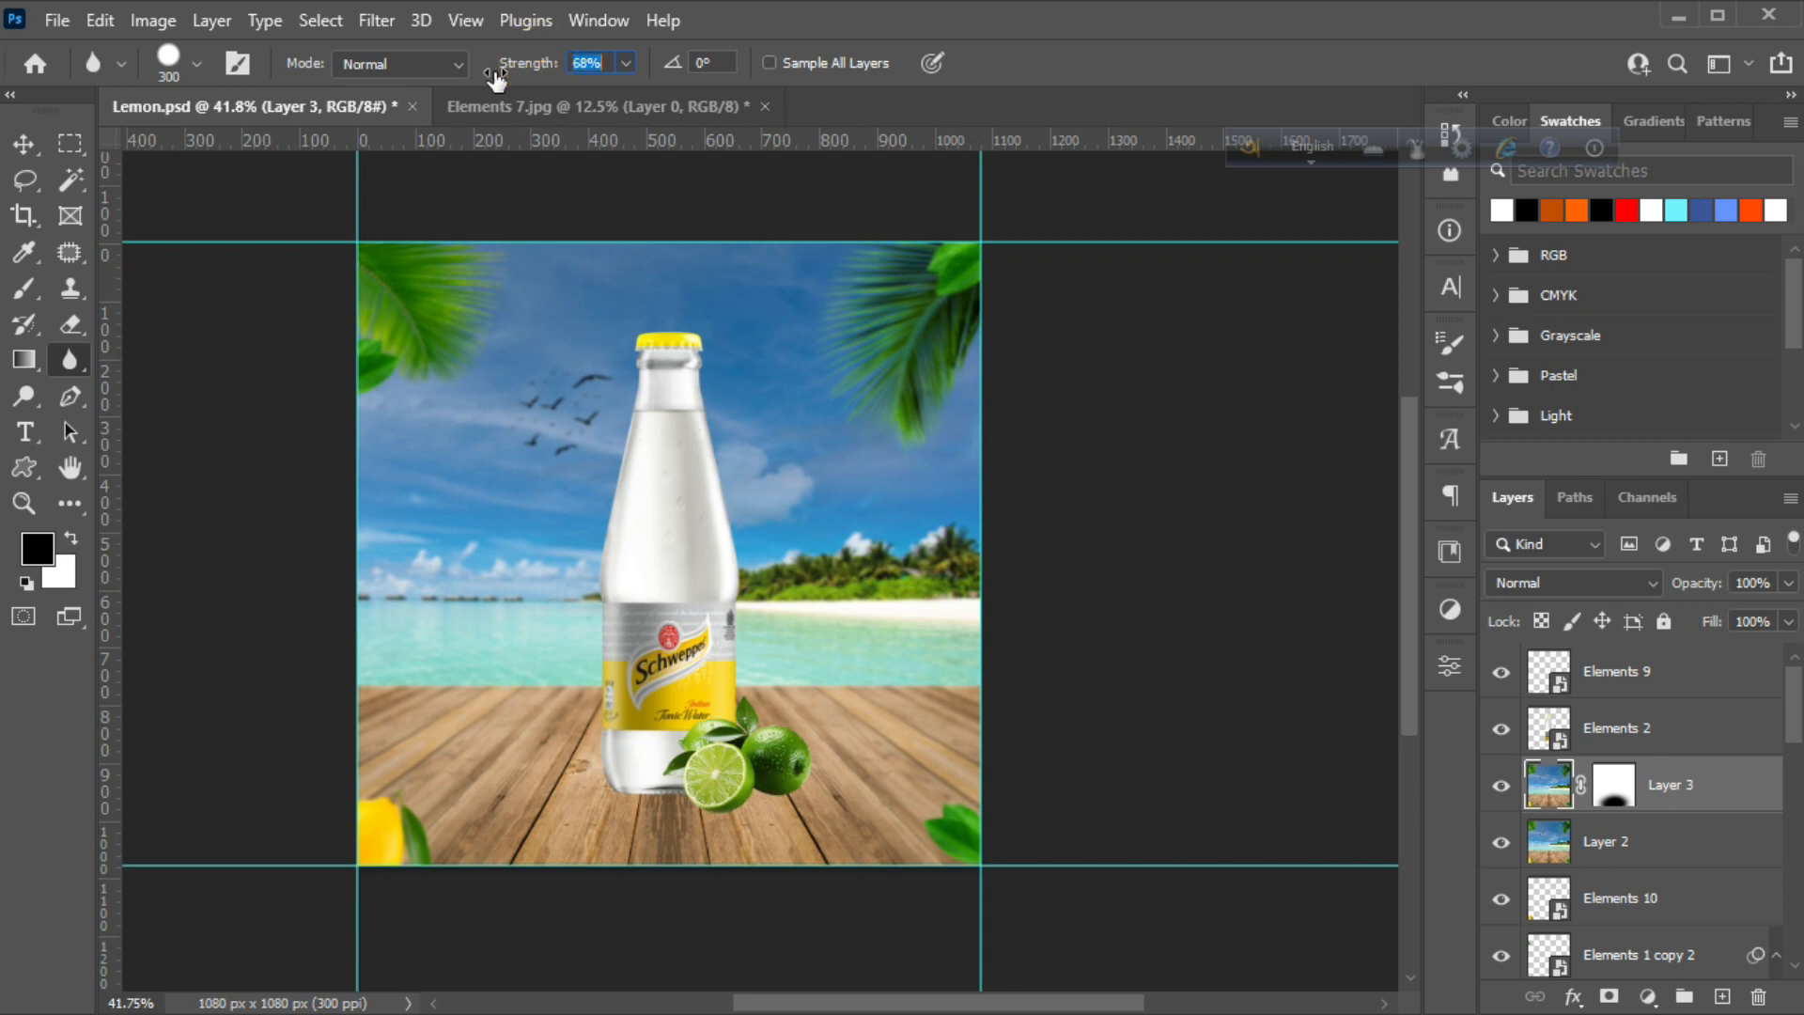
key("bracketright")
key("bracketleft")
key("bracketleft")
left_click(498, 672)
key("bracketleft")
key("bracketleft")
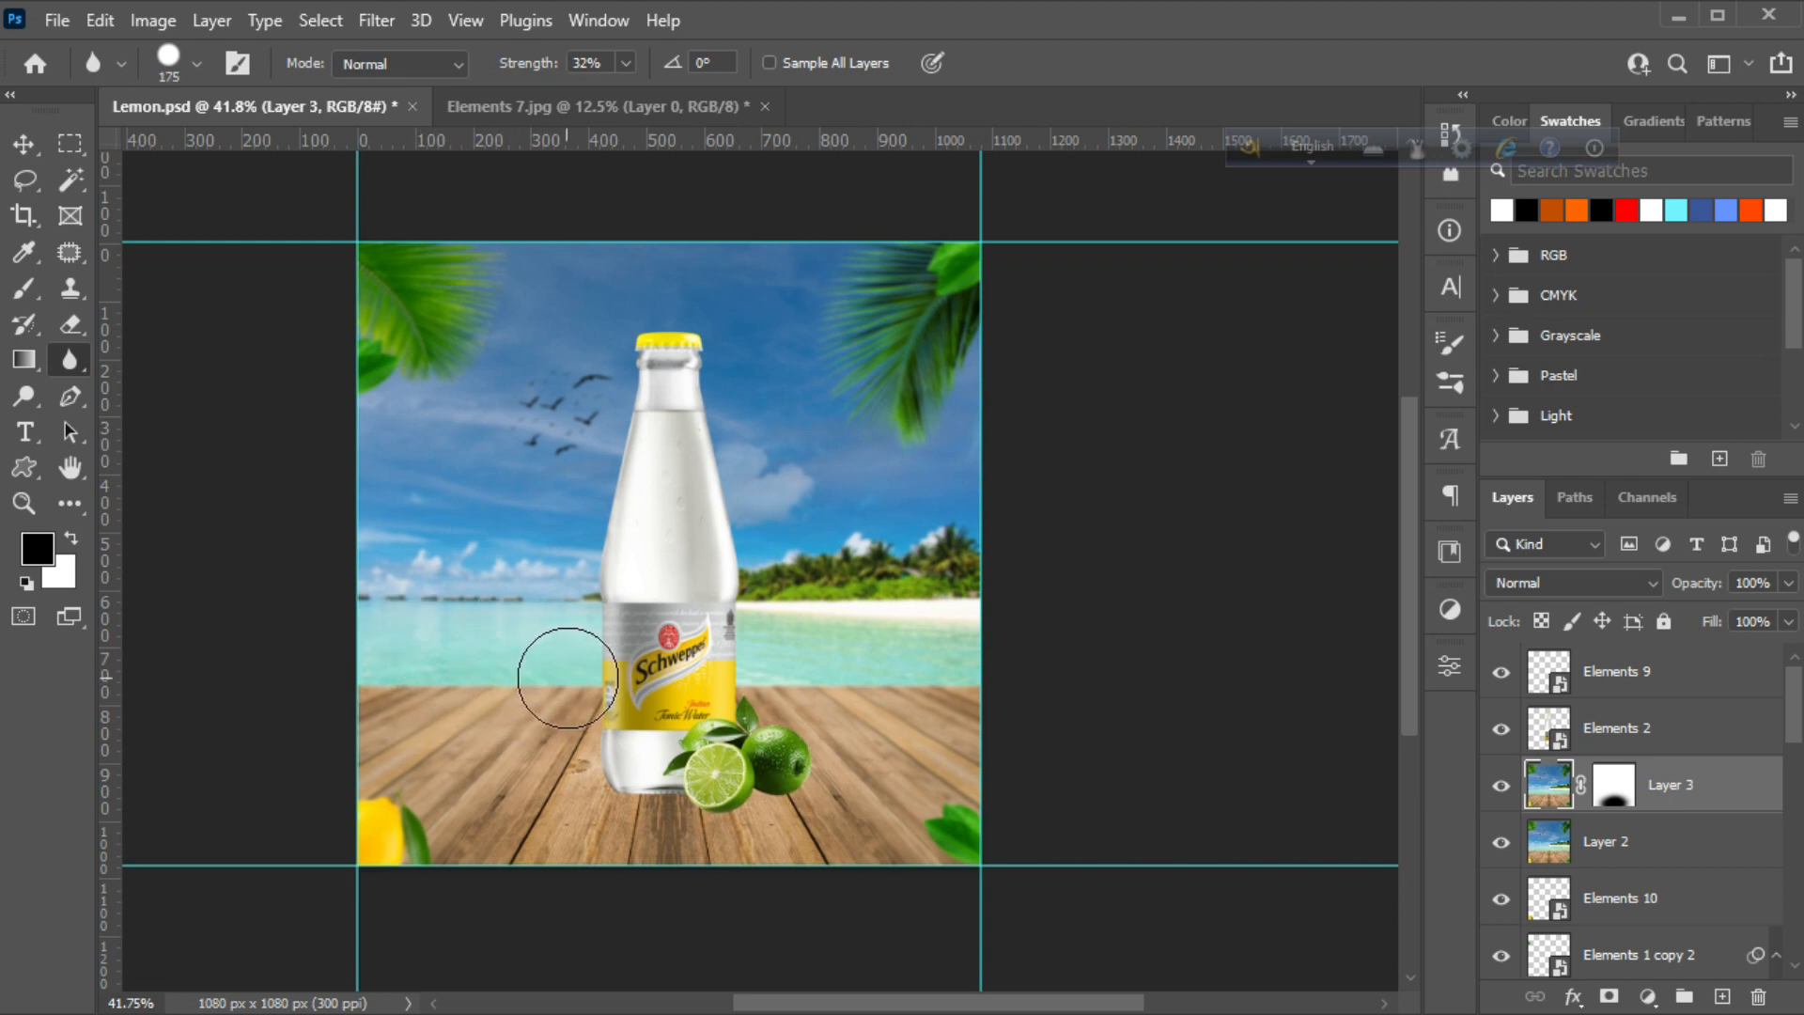
Lightly blur the horizon and beach area on Layer 3 at 10% strength with a large brush between 600 and 300 px
left_click(994, 672)
key("bracketright")
key("bracketright")
key("bracketright")
key("bracketright")
key("bracketright")
key("bracketright")
key("bracketright")
key("bracketright")
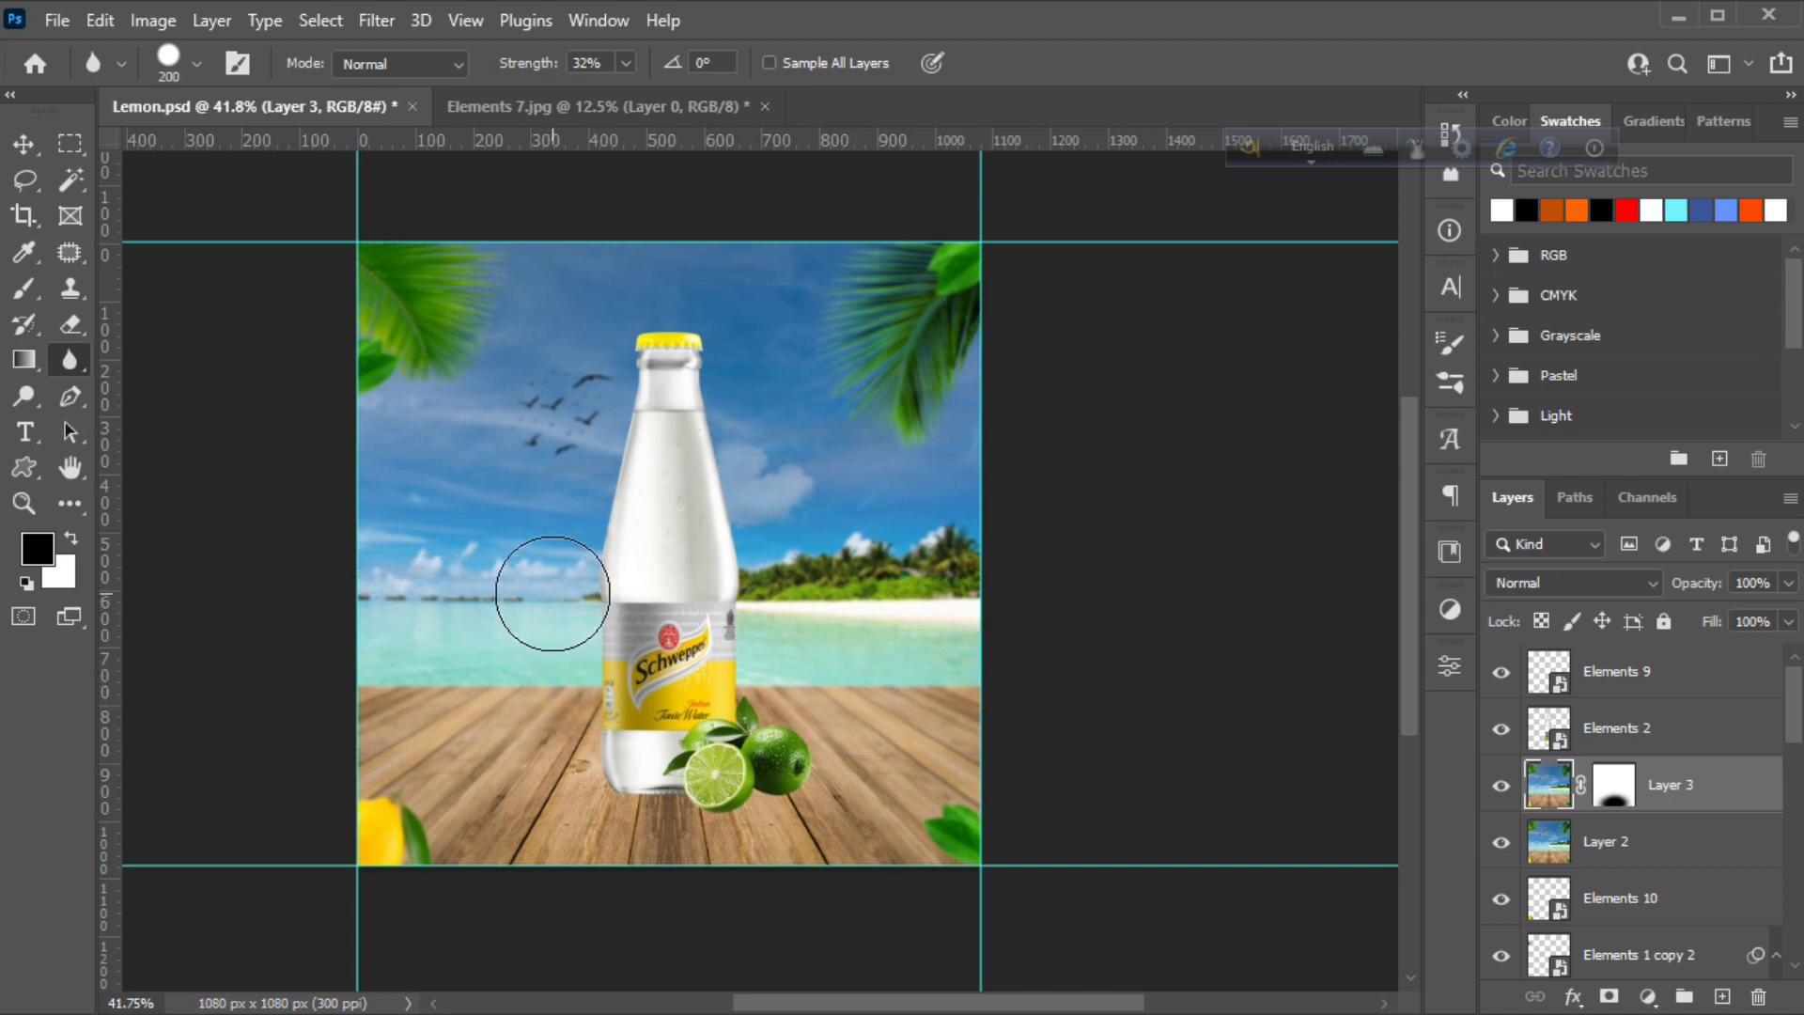
mouse_move(535, 69)
left_mouse_down()
mouse_move(488, 77)
mouse_move(523, 67)
left_mouse_up()
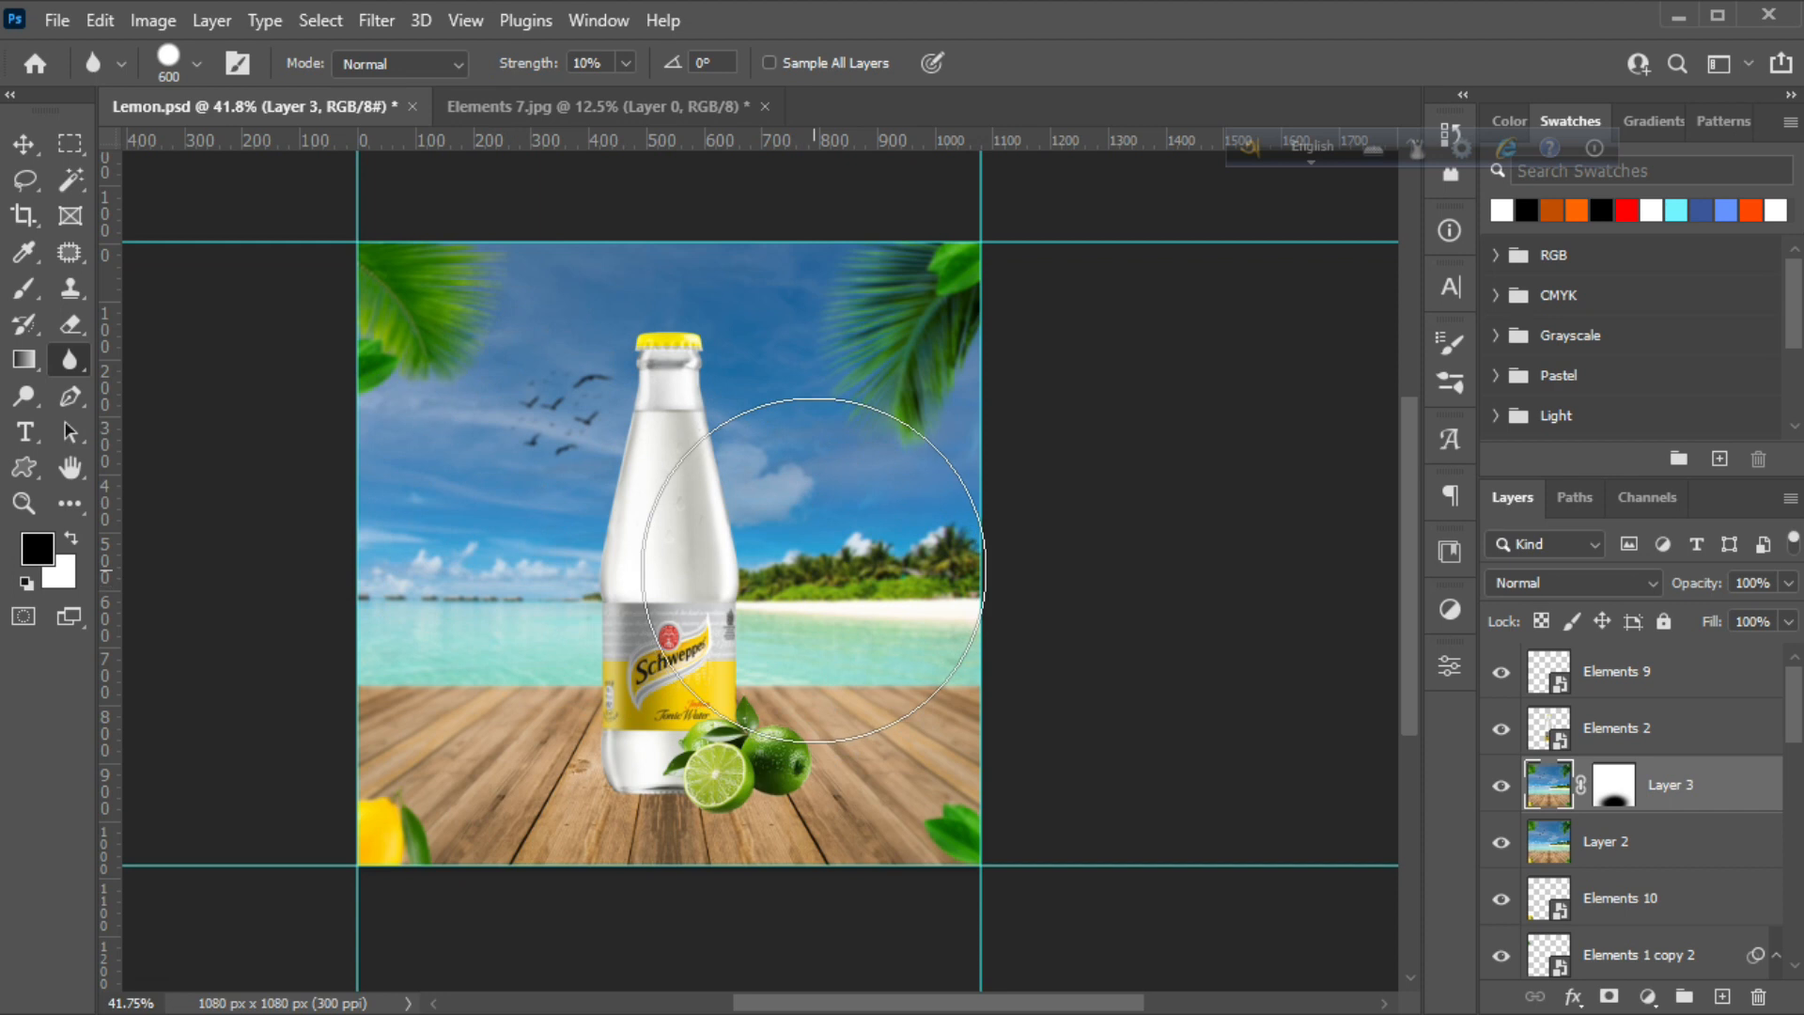
key("bracketleft")
key("bracketleft")
key("bracketleft")
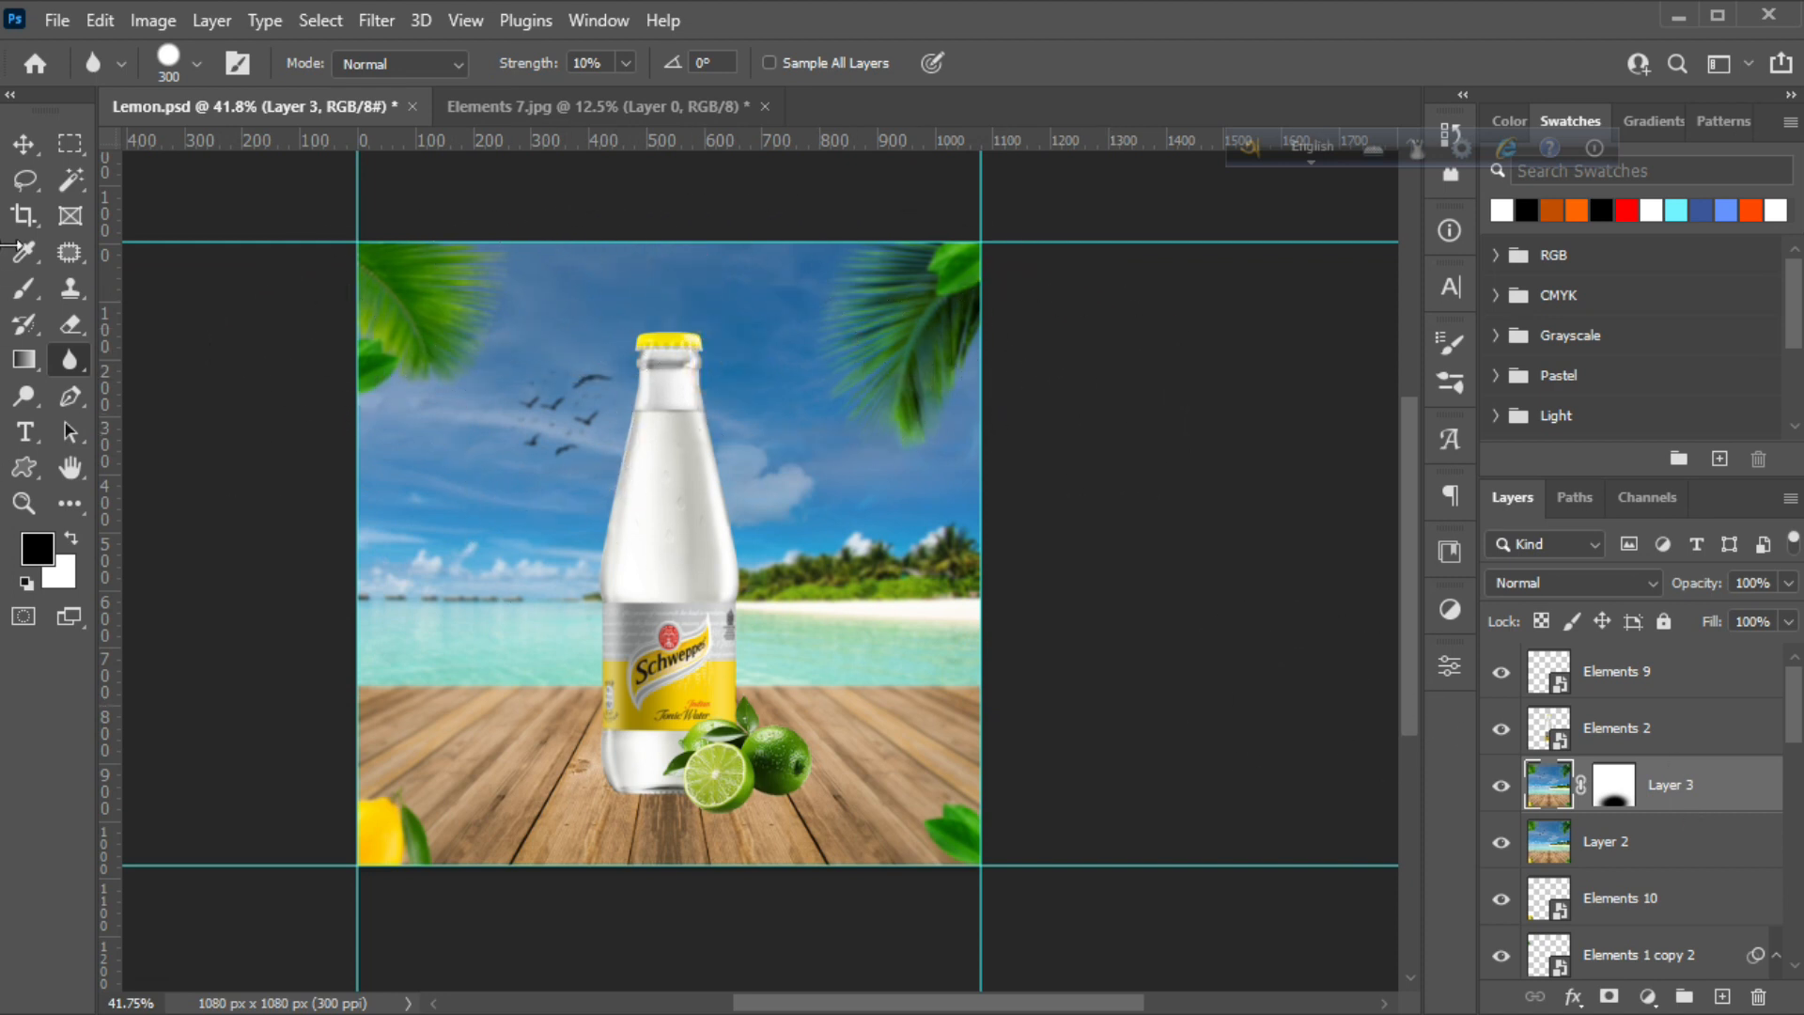
Apply a Levels adjustment to the Elements 2 bottle with the black input level at 25
left_click(23, 145)
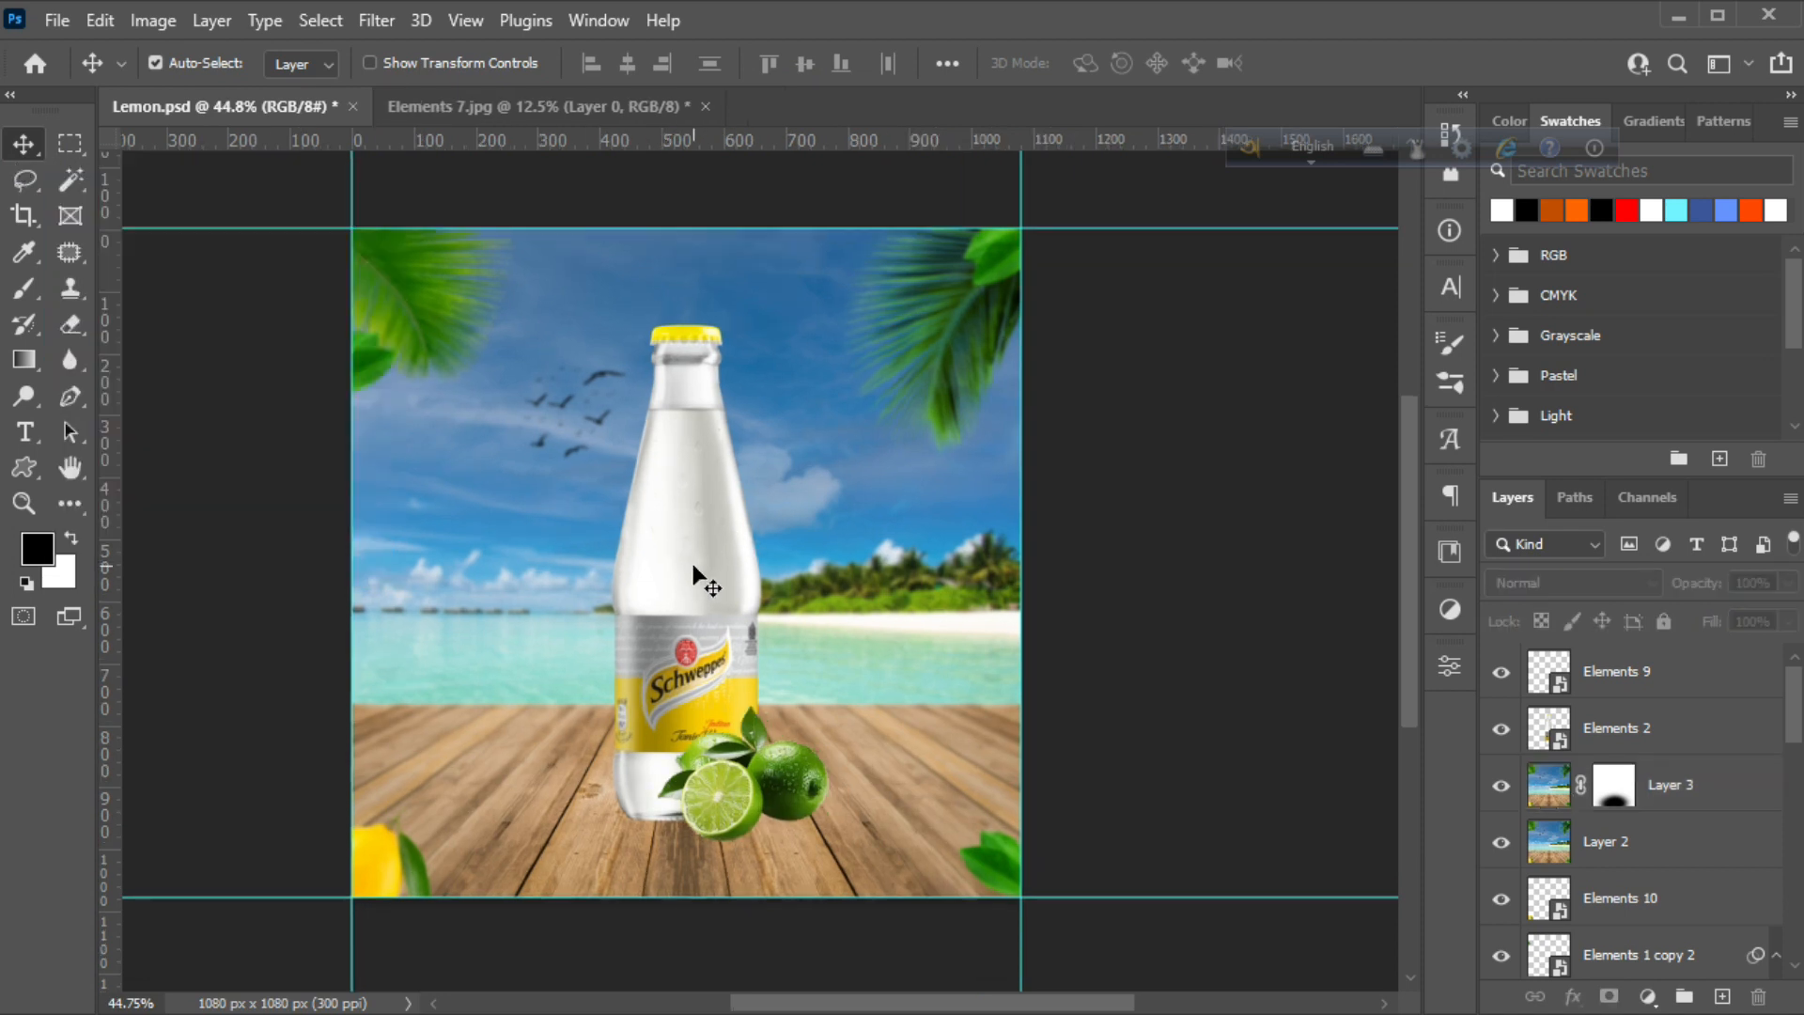
left_click(695, 573)
left_click(153, 20)
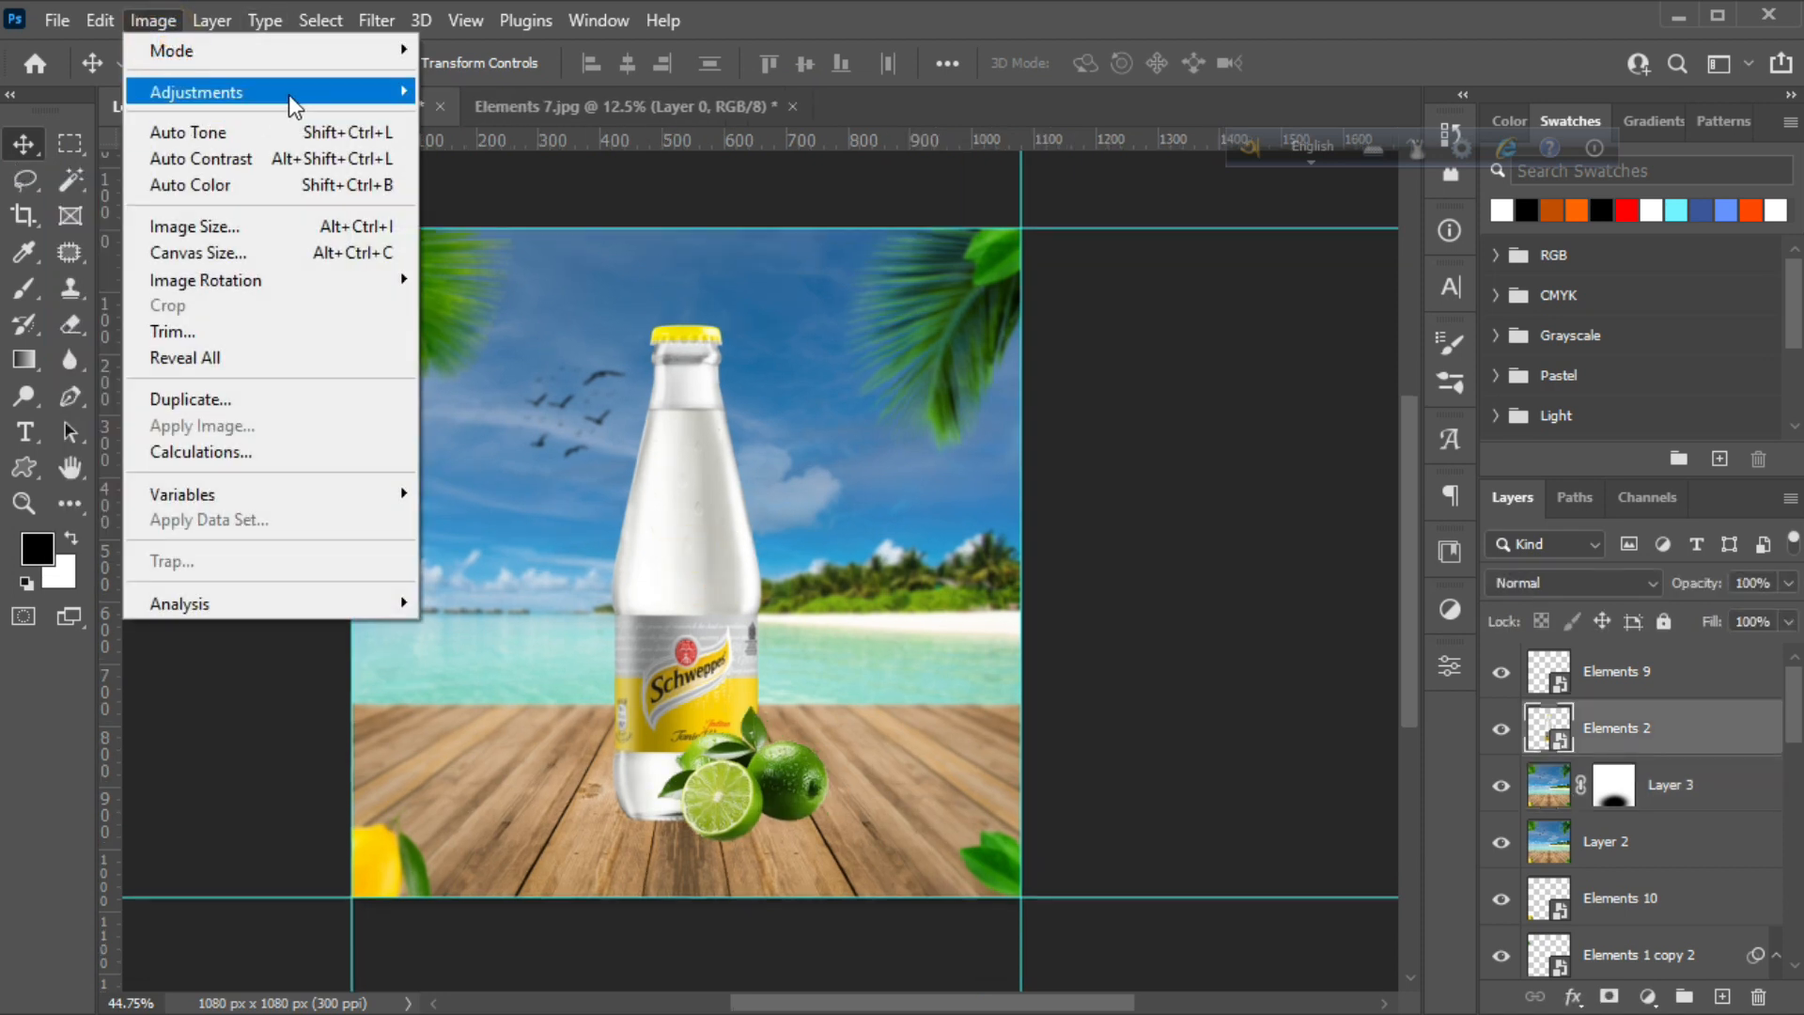
mouse_move(272, 91)
left_click(474, 113)
mouse_move(1155, 442)
left_mouse_down()
mouse_move(1216, 448)
mouse_move(1161, 447)
mouse_move(1180, 447)
left_mouse_up()
left_click(1613, 185)
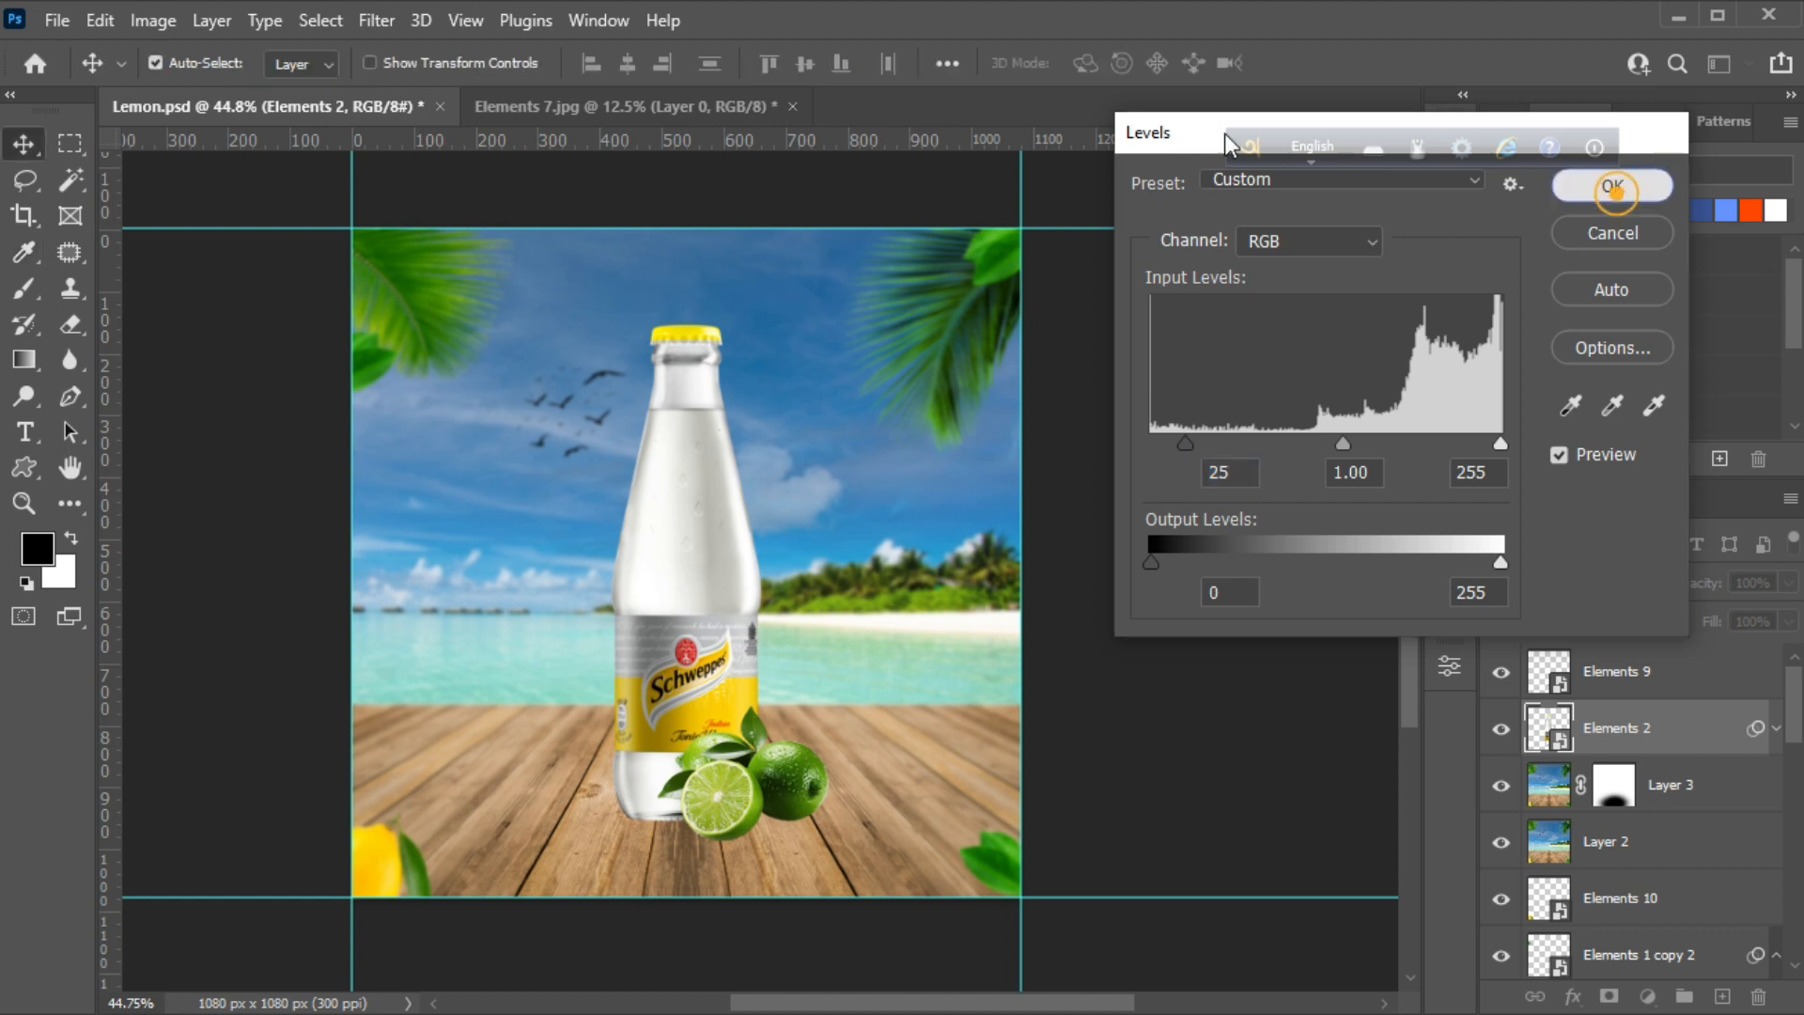
Apply a Curves adjustment to the Elements 2 bottle, darkening the midtones with input 141 and output 129
left_click(167, 21)
mouse_move(242, 84)
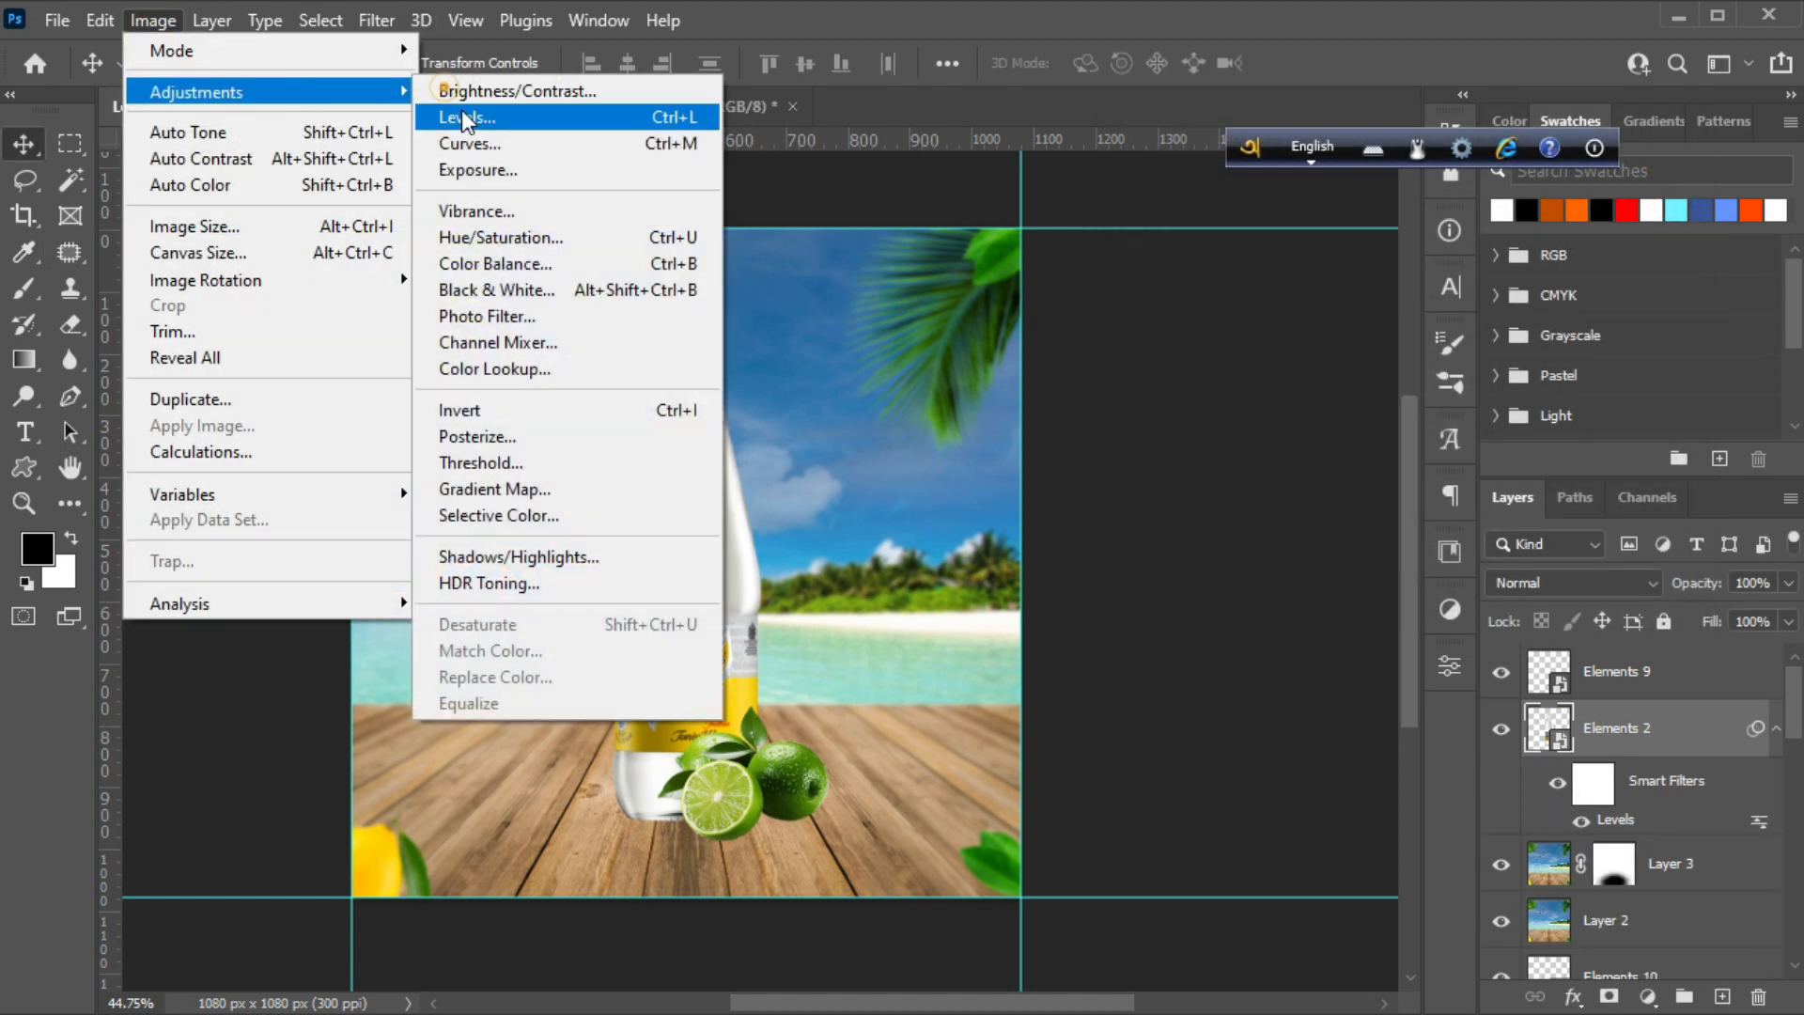
left_click(712, 144)
left_click_drag(1202, 422, 1209, 425)
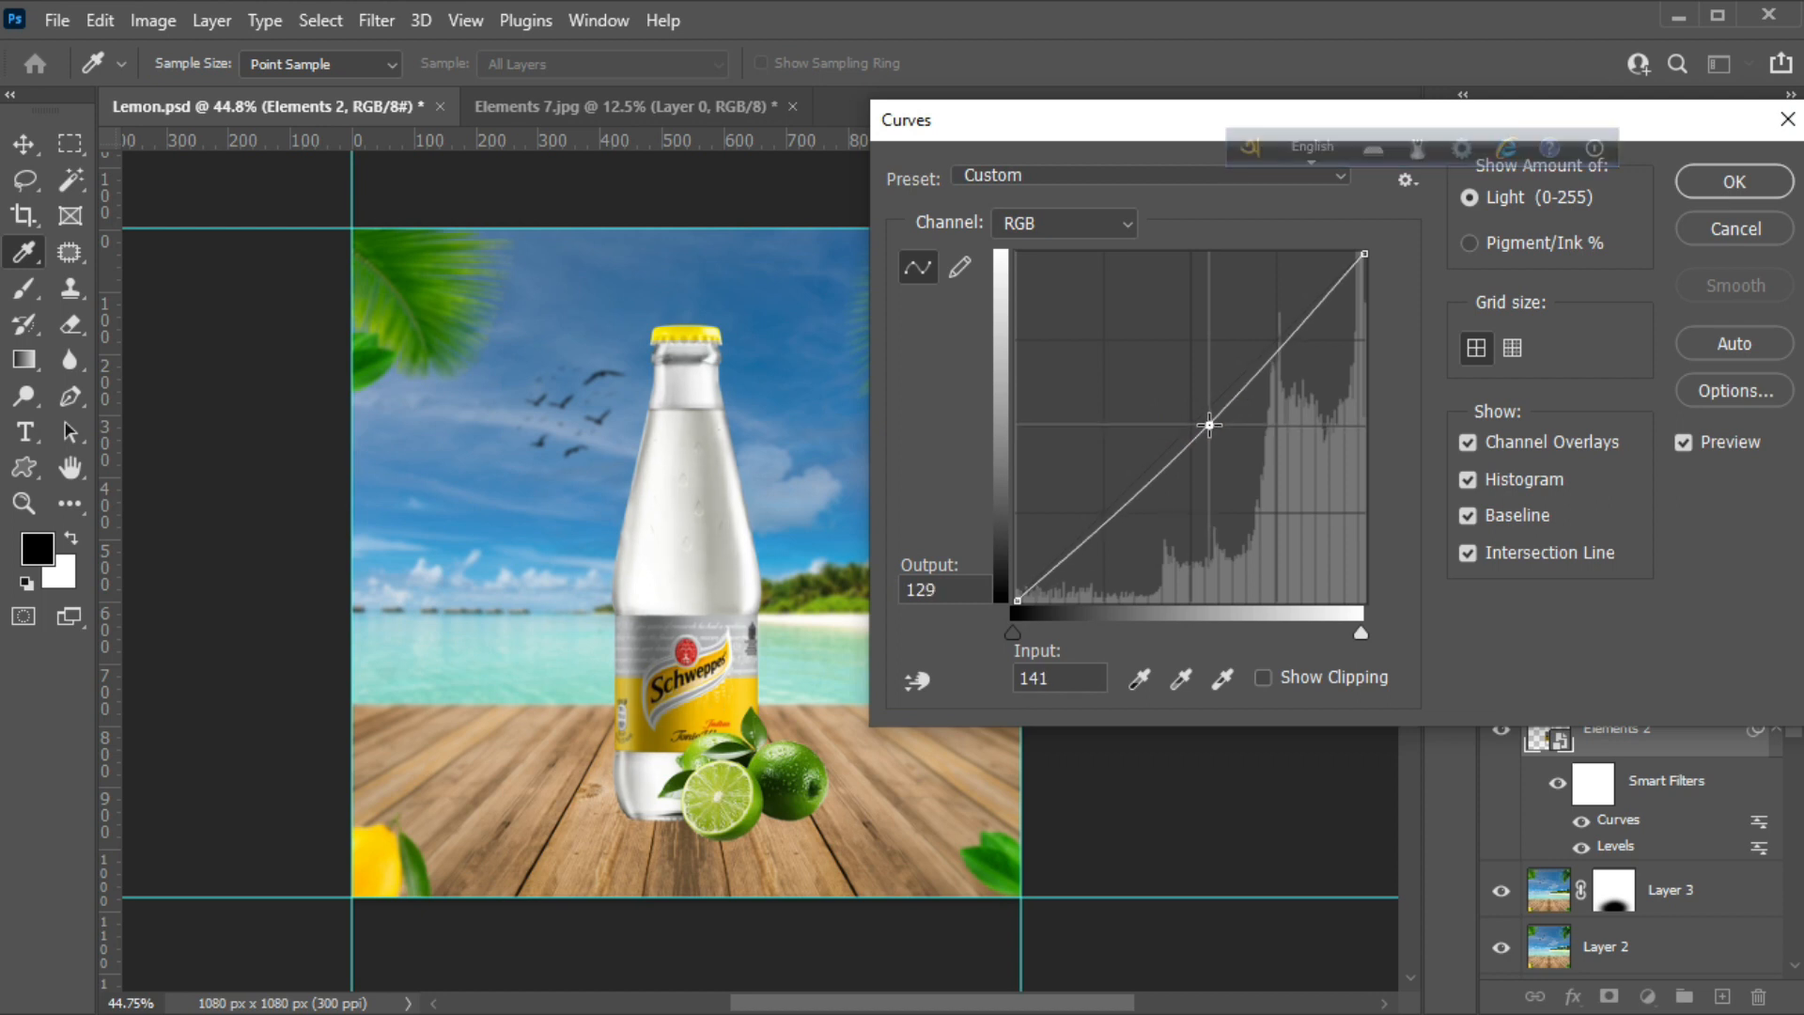
left_click(1733, 182)
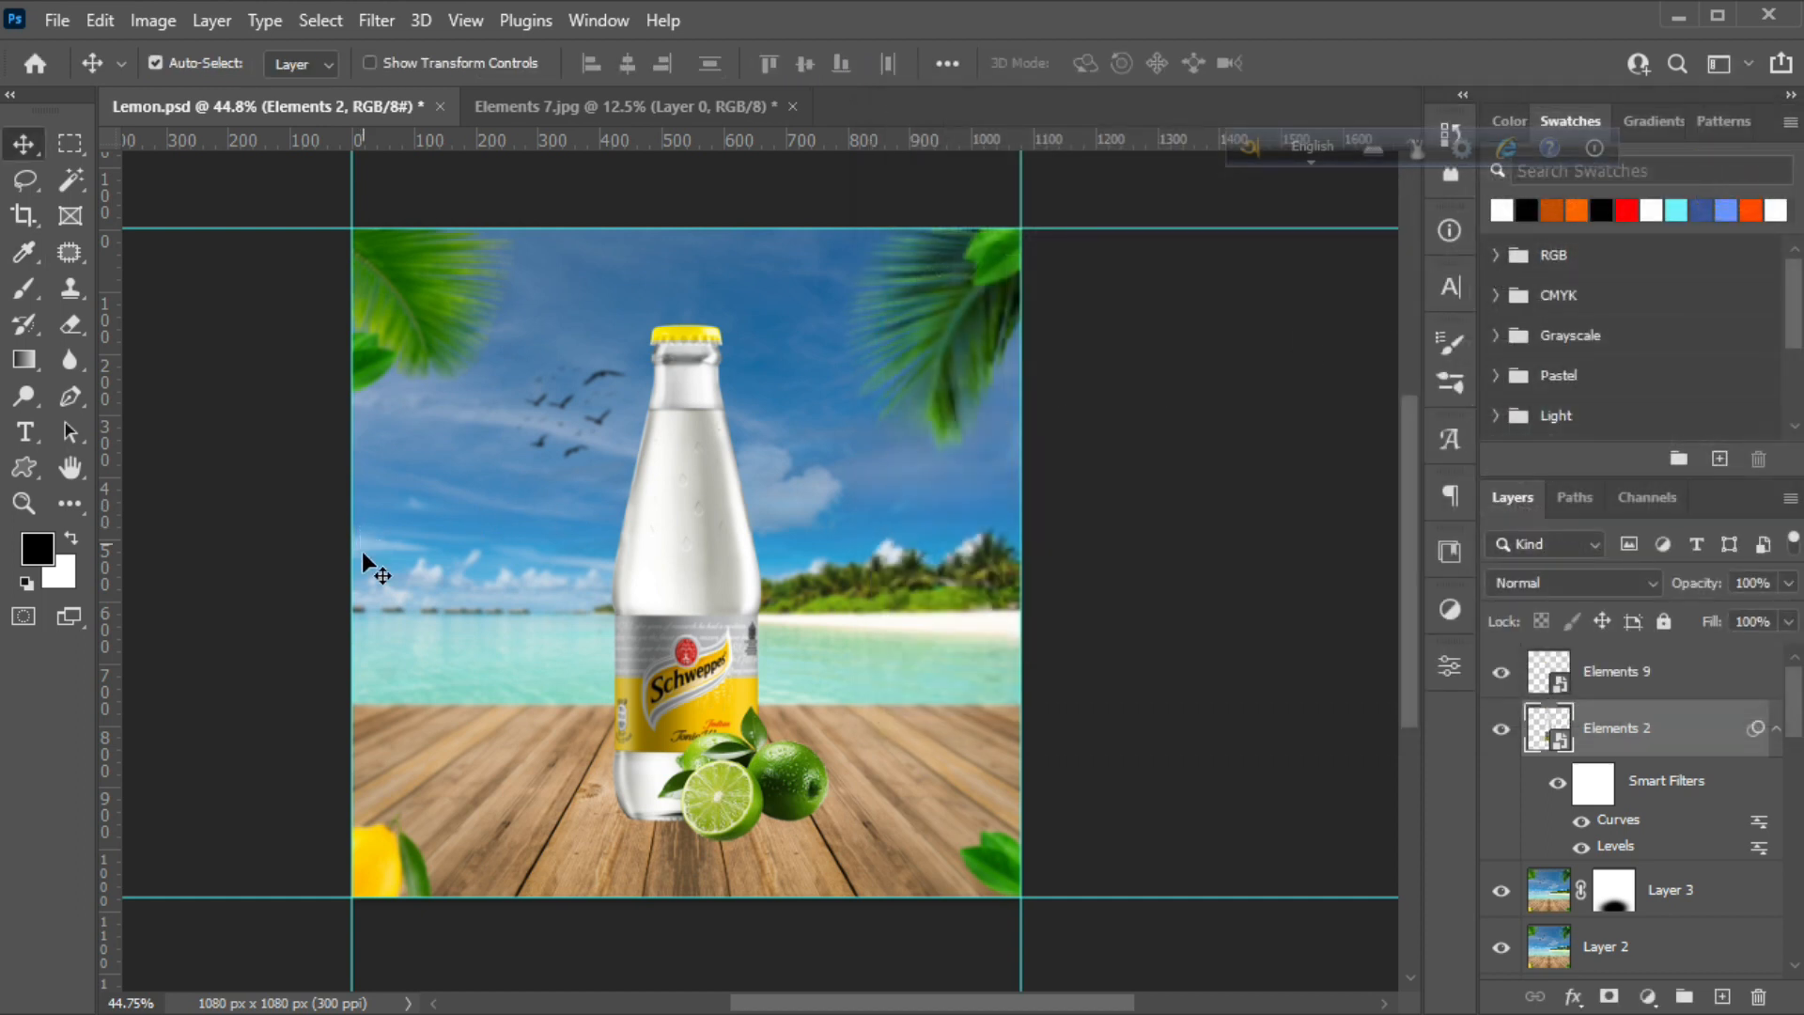
Create a new empty layer and place it between the Elements 2 bottle and Layer 3
key("z")
left_click_drag(657, 802, 654, 691)
key("v")
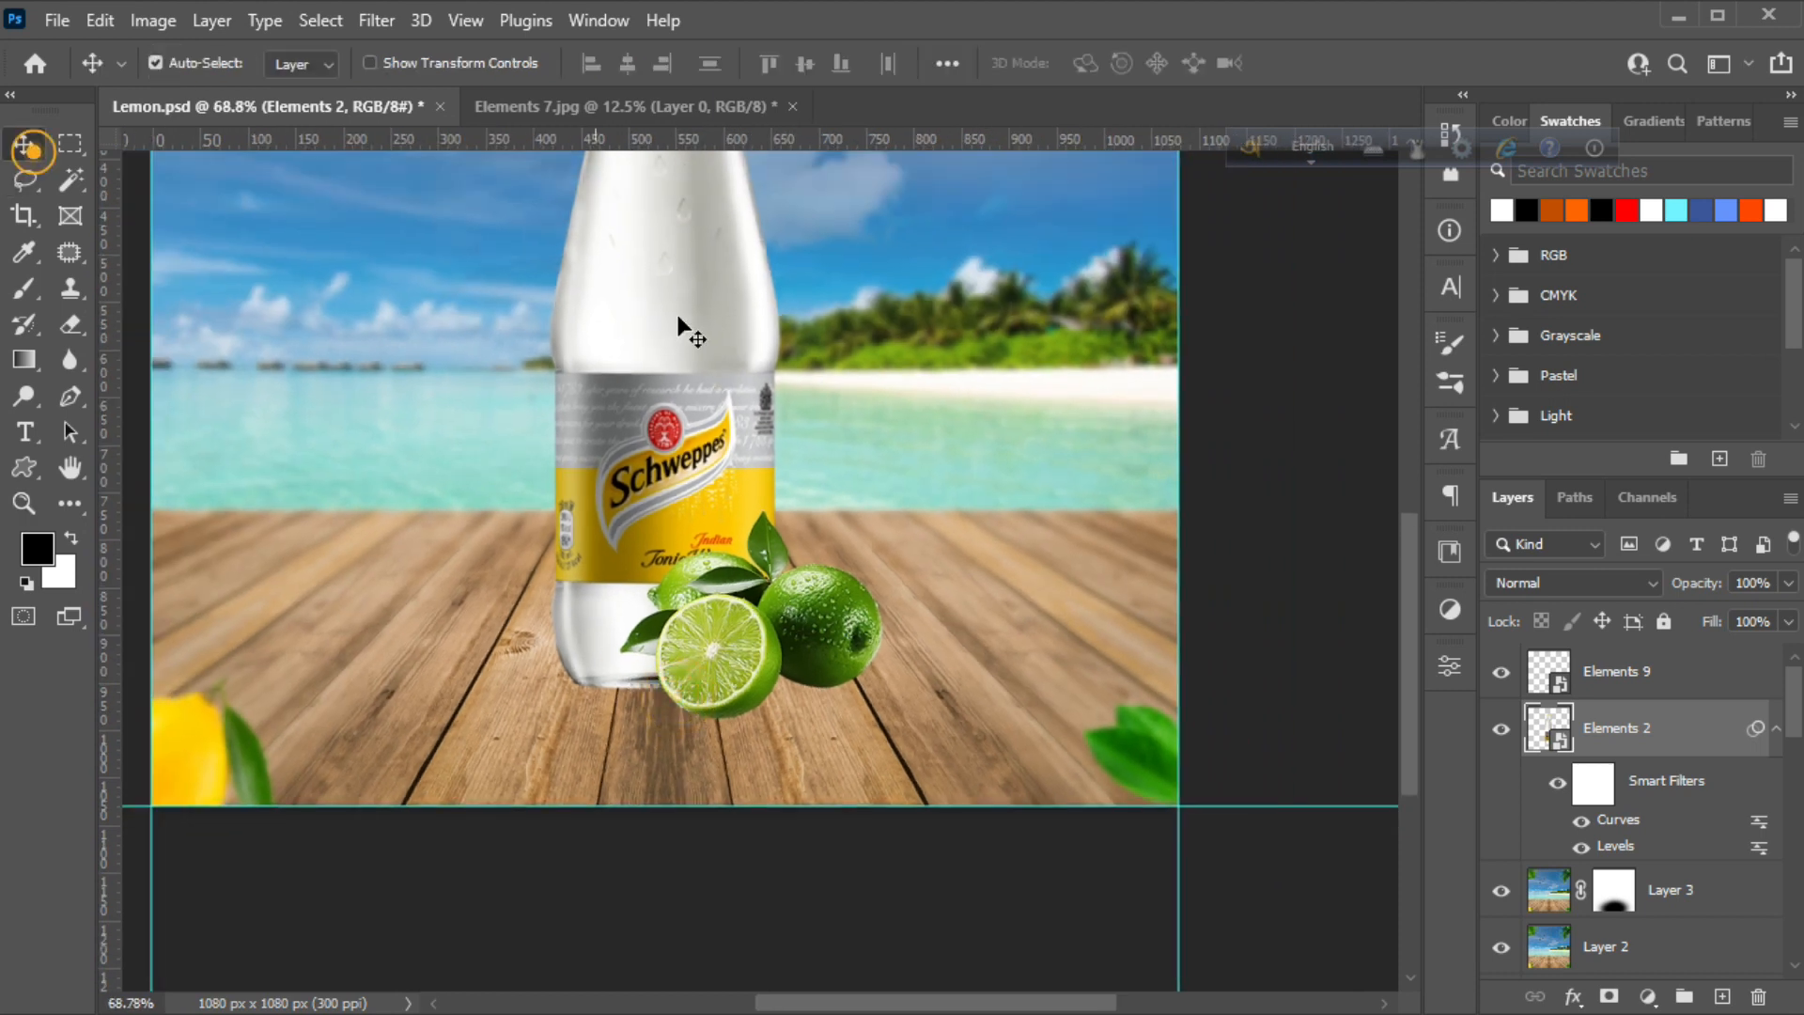
left_click(1722, 996)
left_click_drag(1701, 738, 1699, 911)
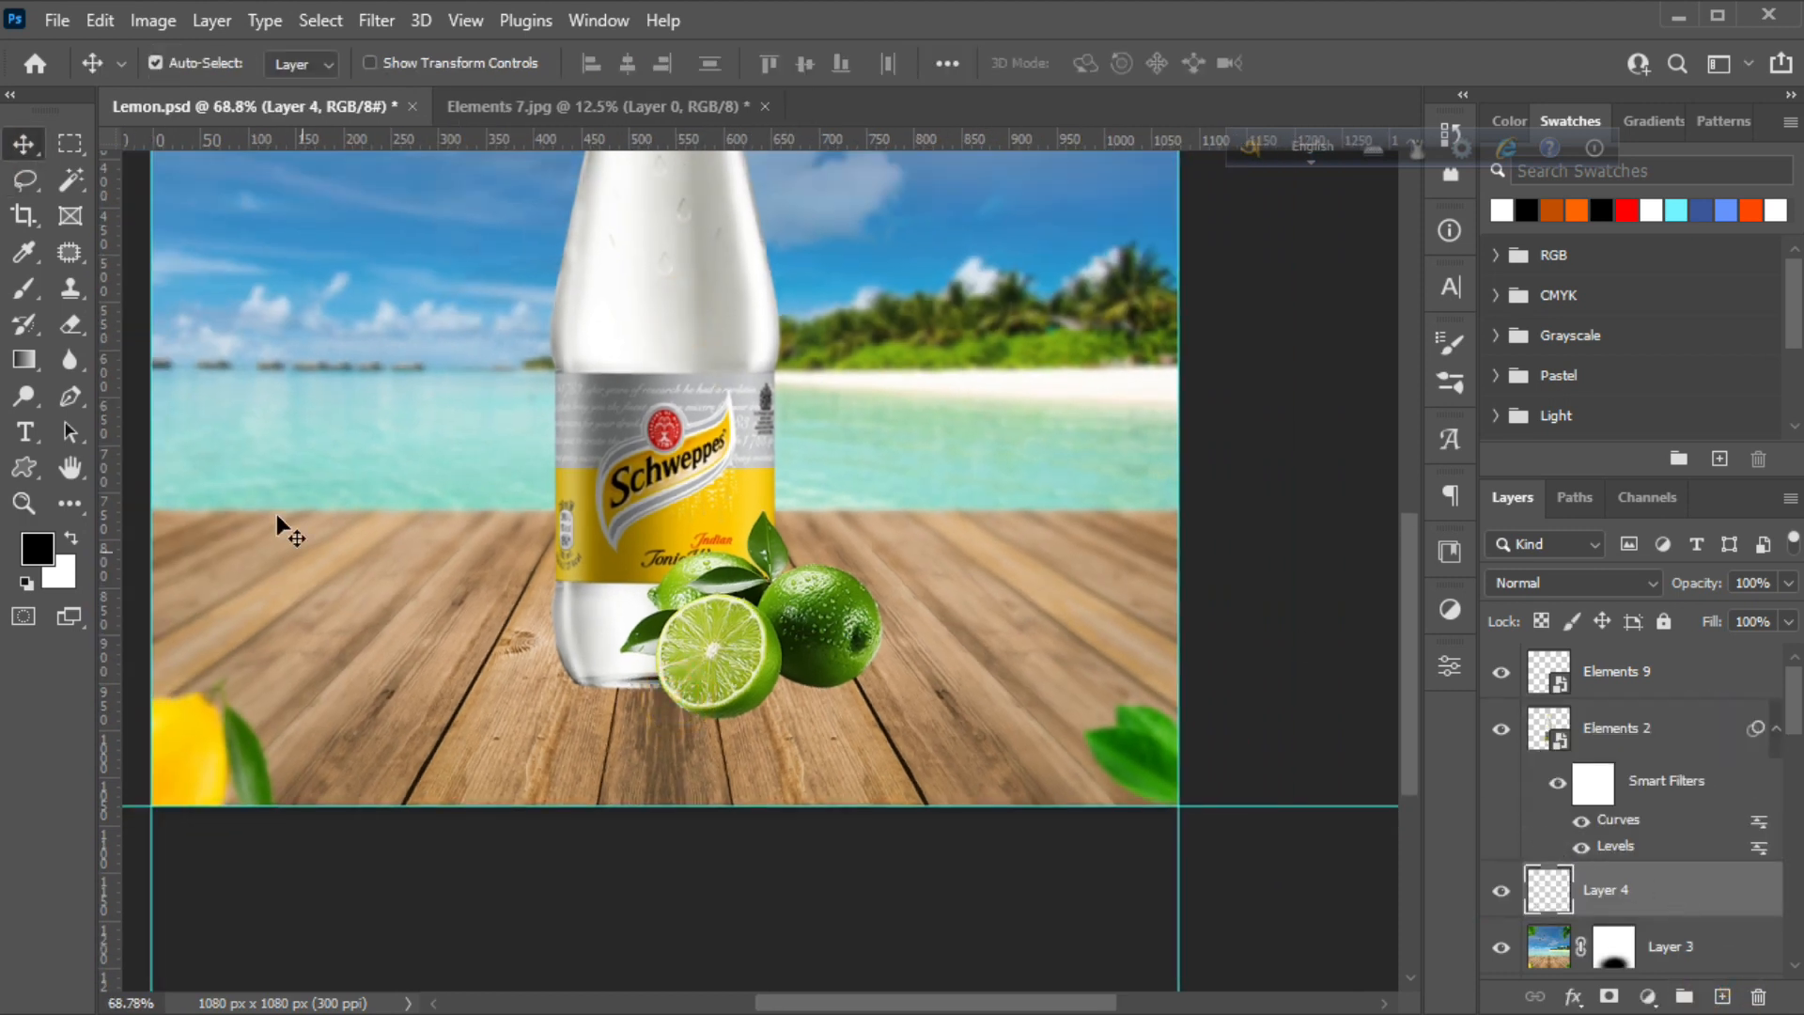
Paint a black shadow under the bottle's base on Layer 4 with a flattened Soft Round brush of 300 to 250 px at 46% flow
left_click(21, 289)
left_click(167, 62)
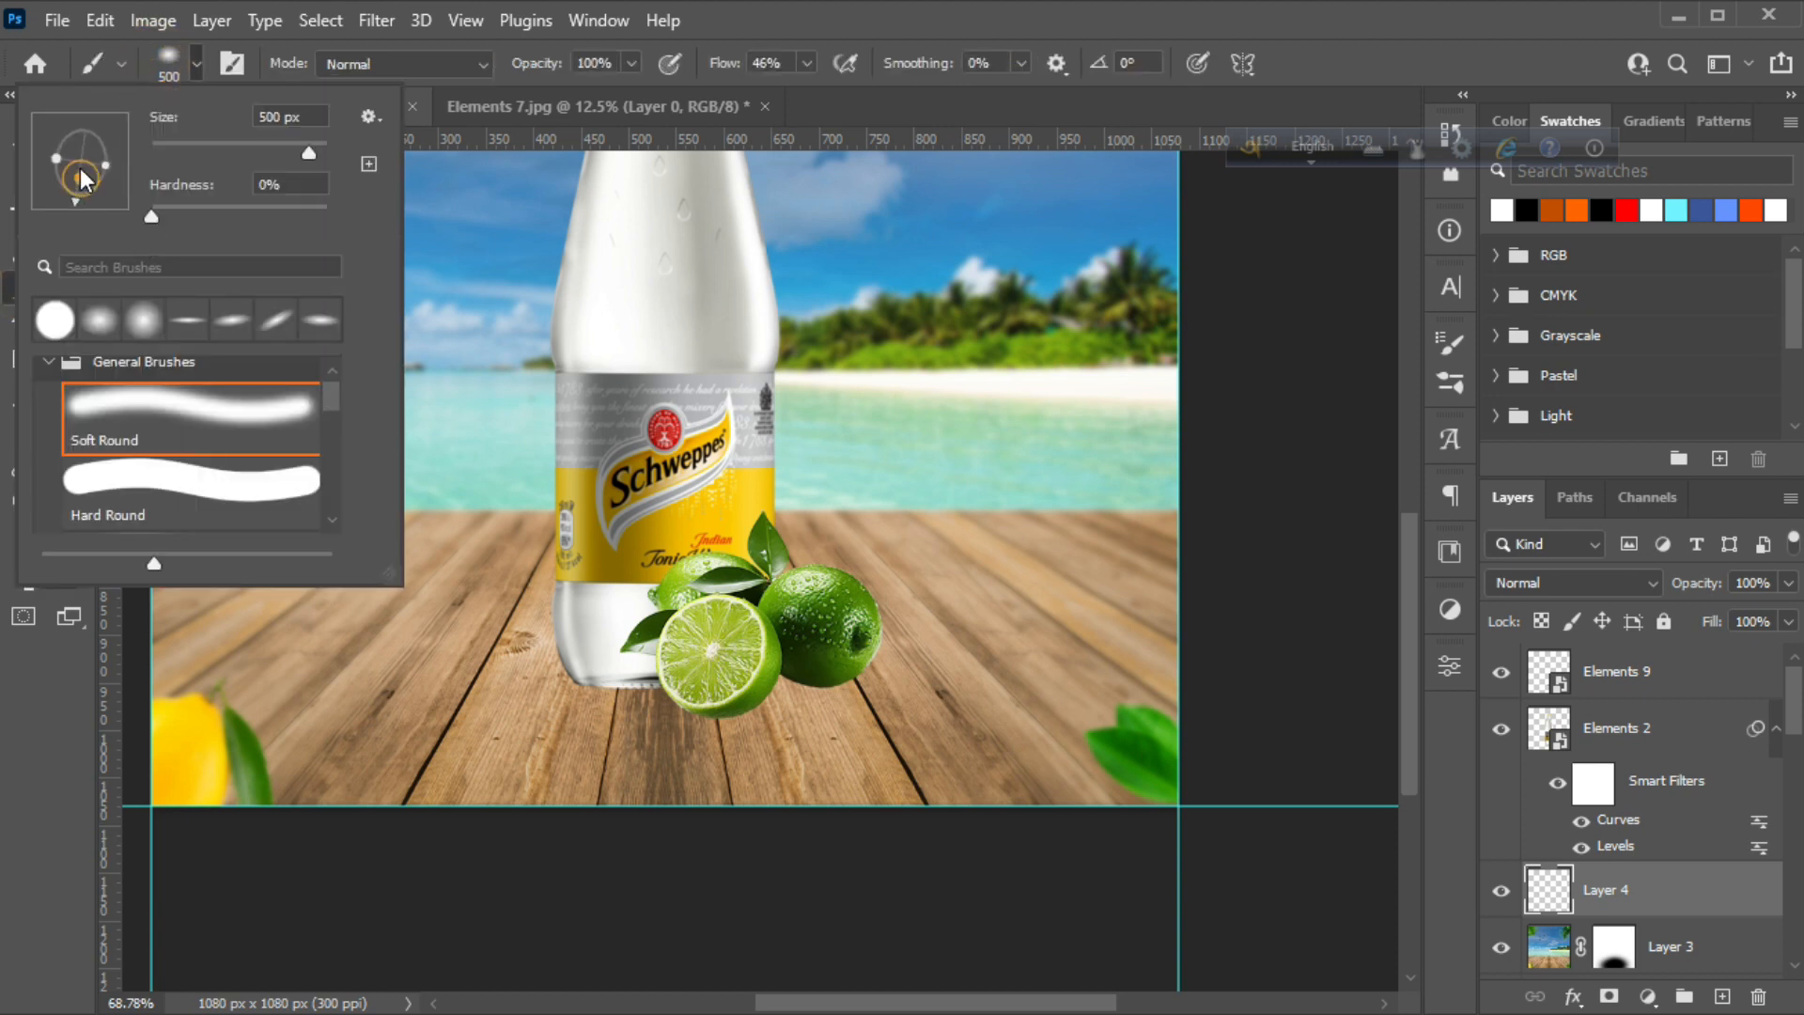
mouse_move(71, 203)
left_mouse_down()
mouse_move(141, 179)
mouse_move(86, 165)
mouse_move(124, 162)
left_mouse_up()
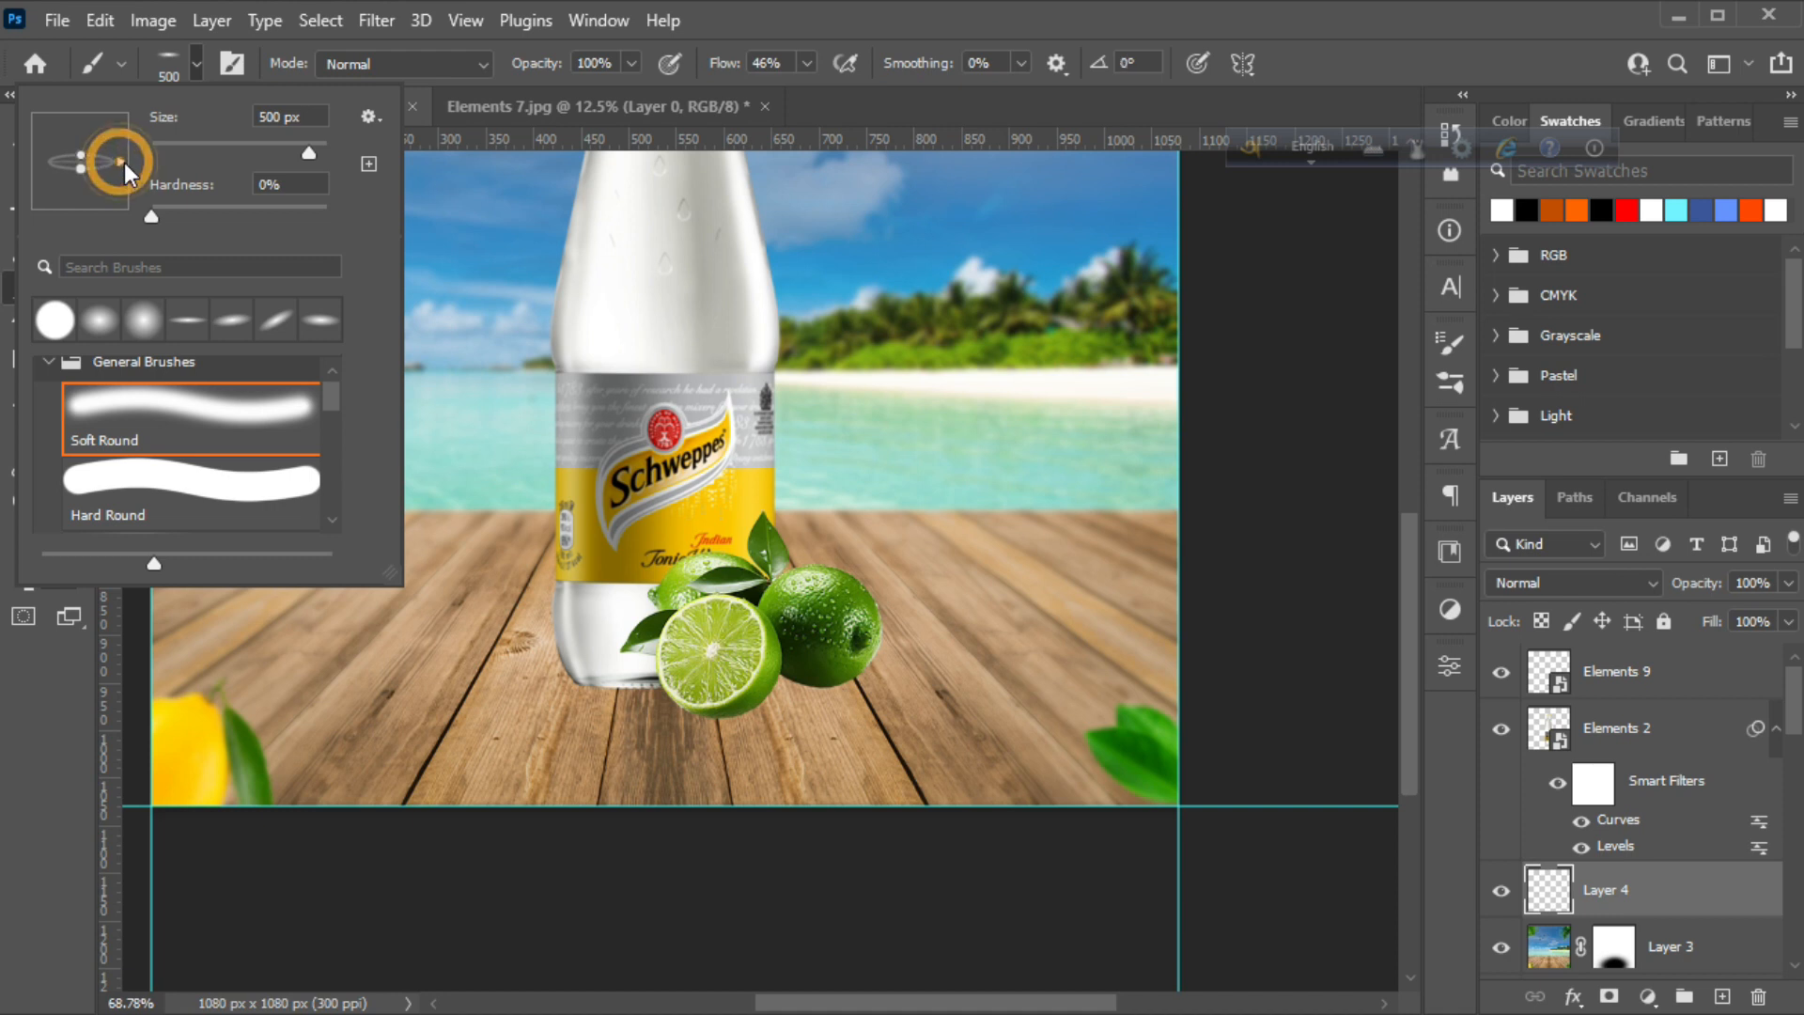
left_click(169, 60)
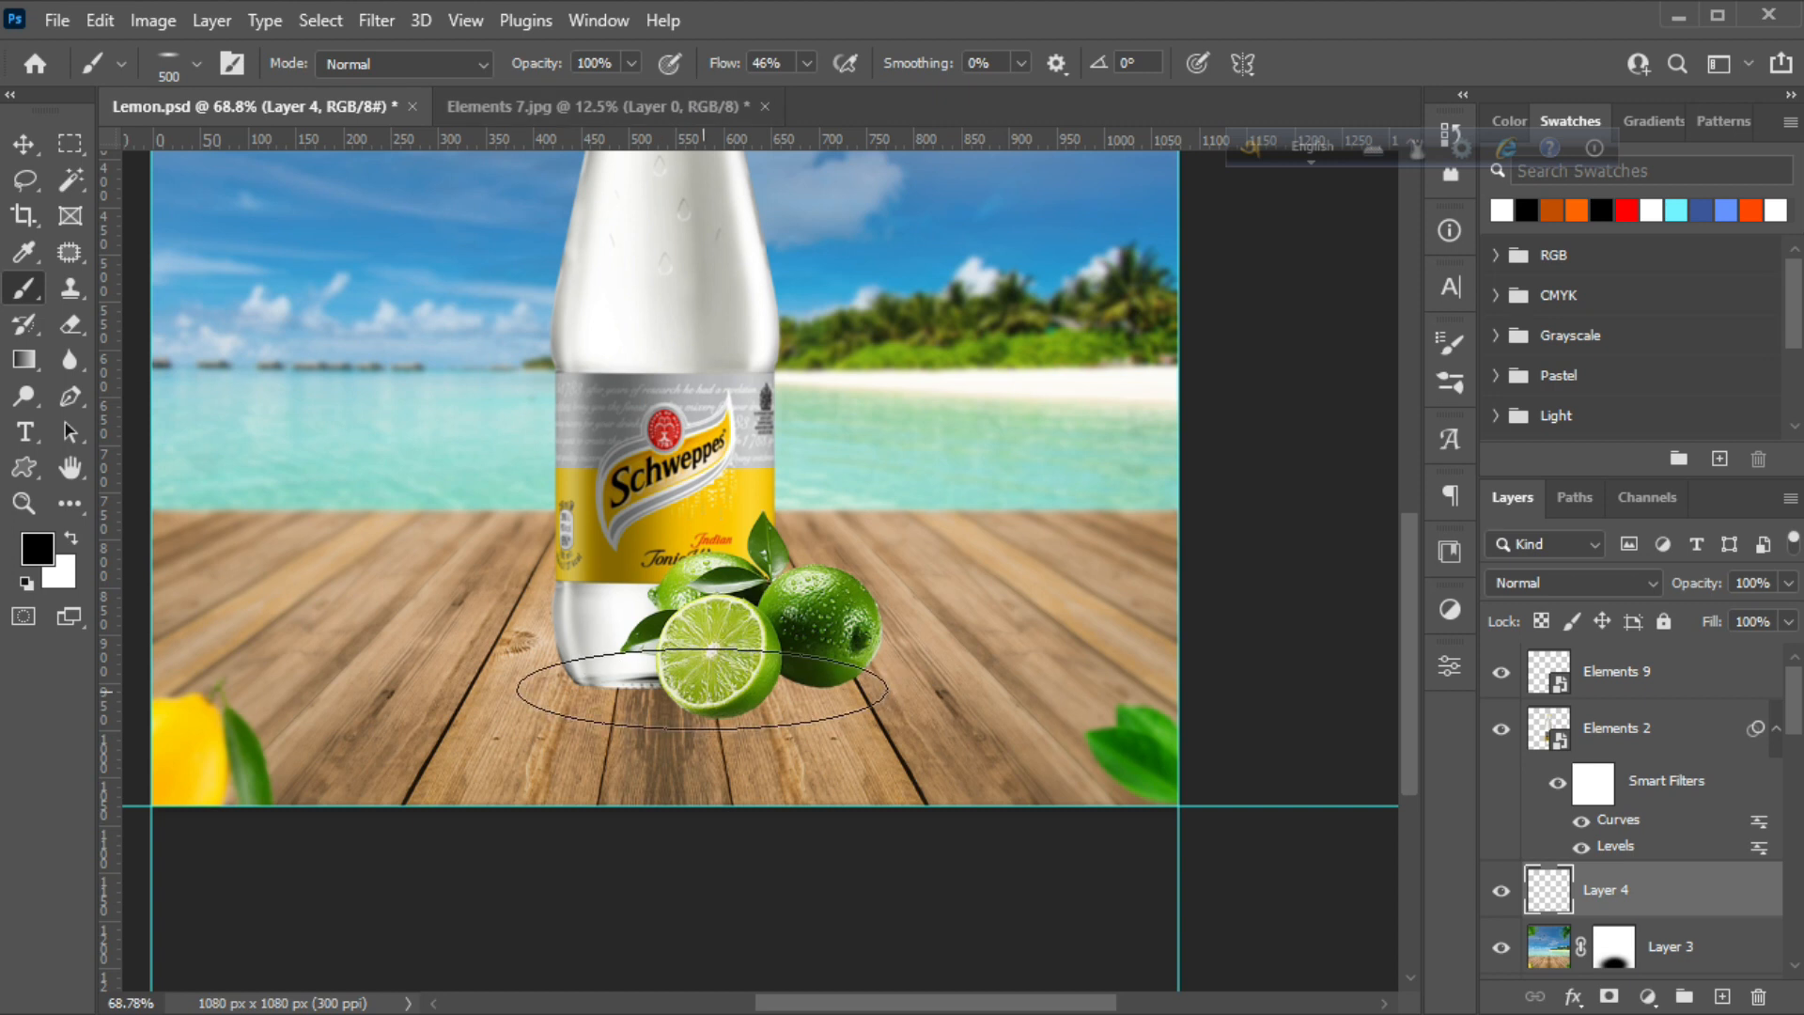
key("bracketleft")
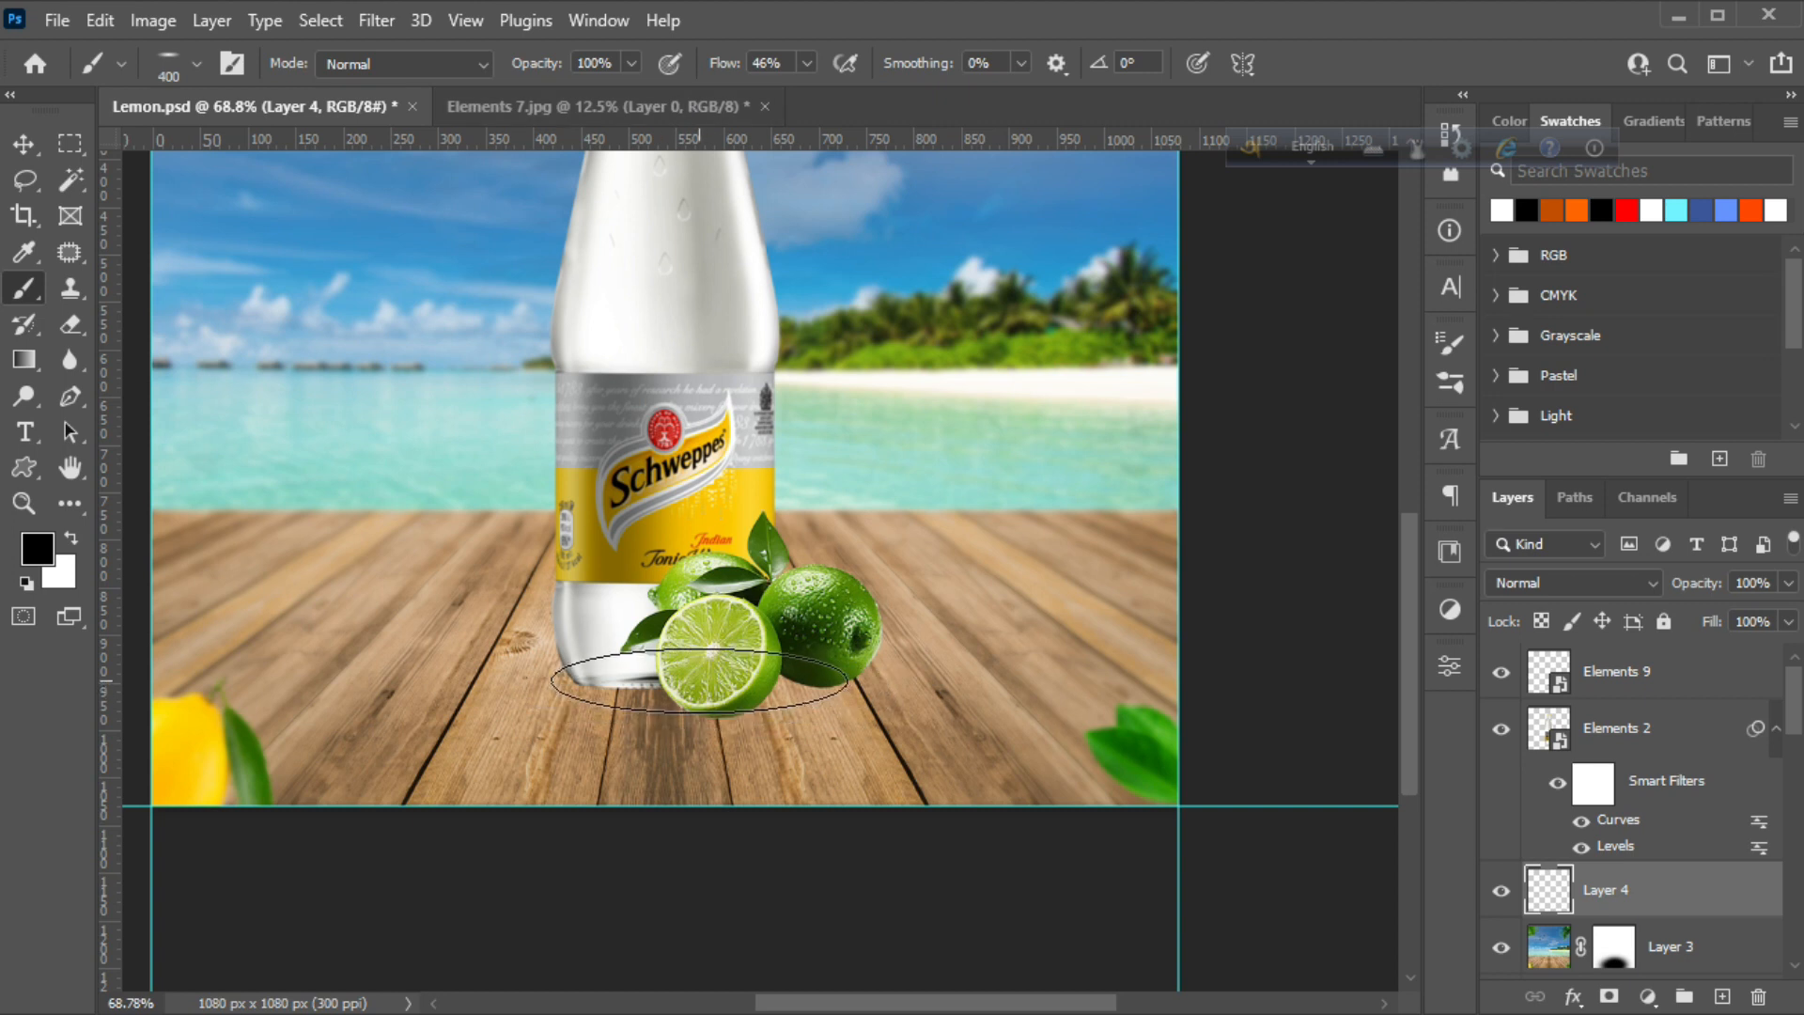
key("bracketleft")
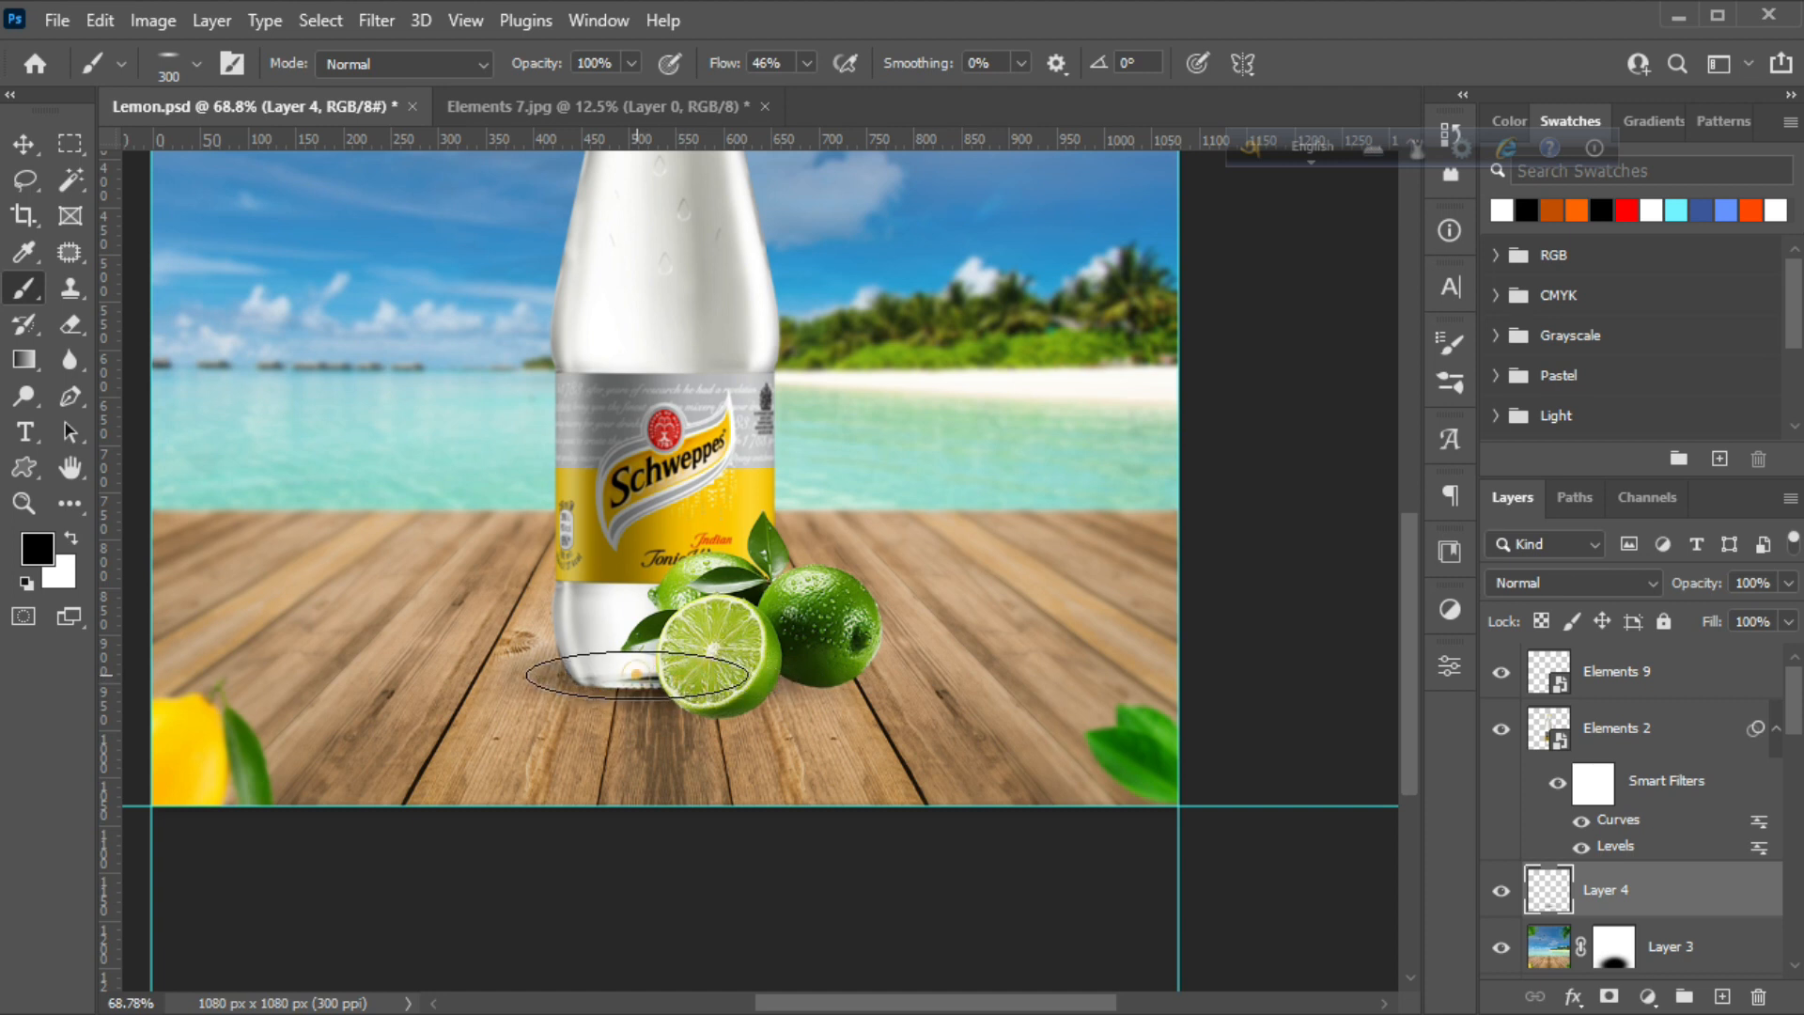
key("bracketleft")
mouse_move(635, 676)
left_mouse_down()
mouse_move(613, 675)
mouse_move(641, 675)
left_mouse_up()
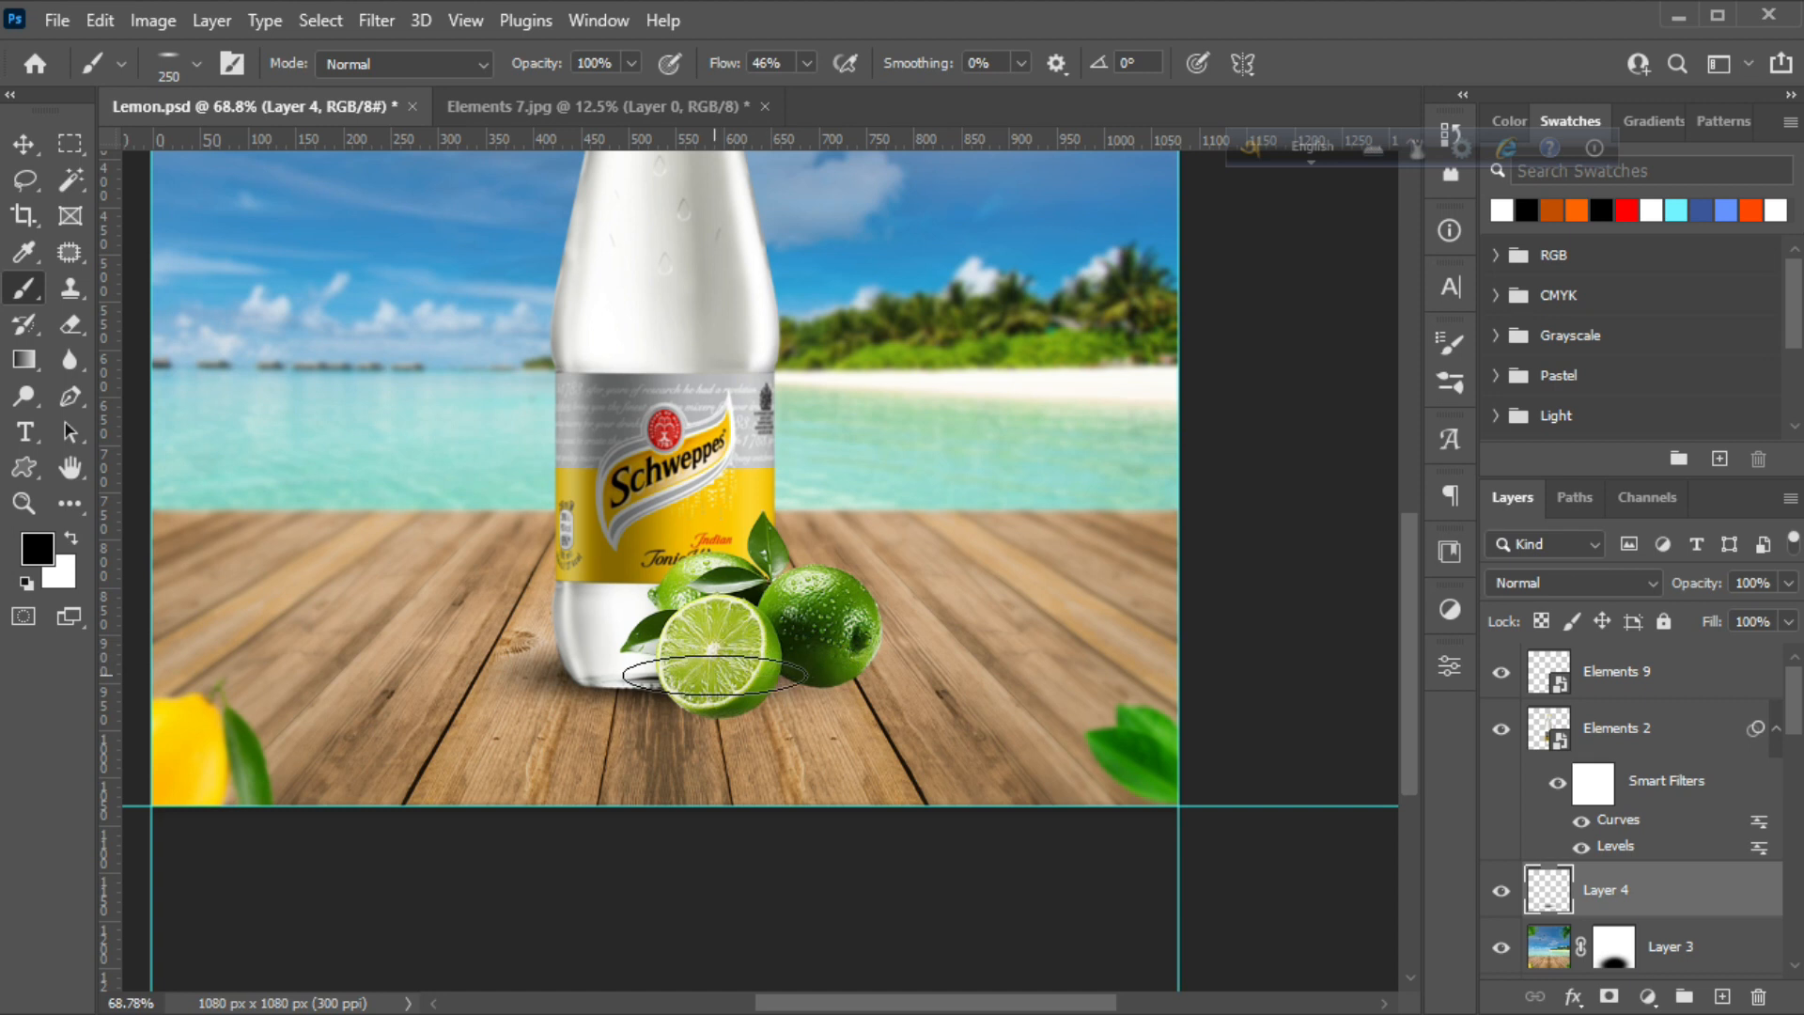
Make the brush tip rounder, reduce it to about 125 px and paint a black shadow beneath the limes on Layer 4
key("bracketleft")
key("bracketleft")
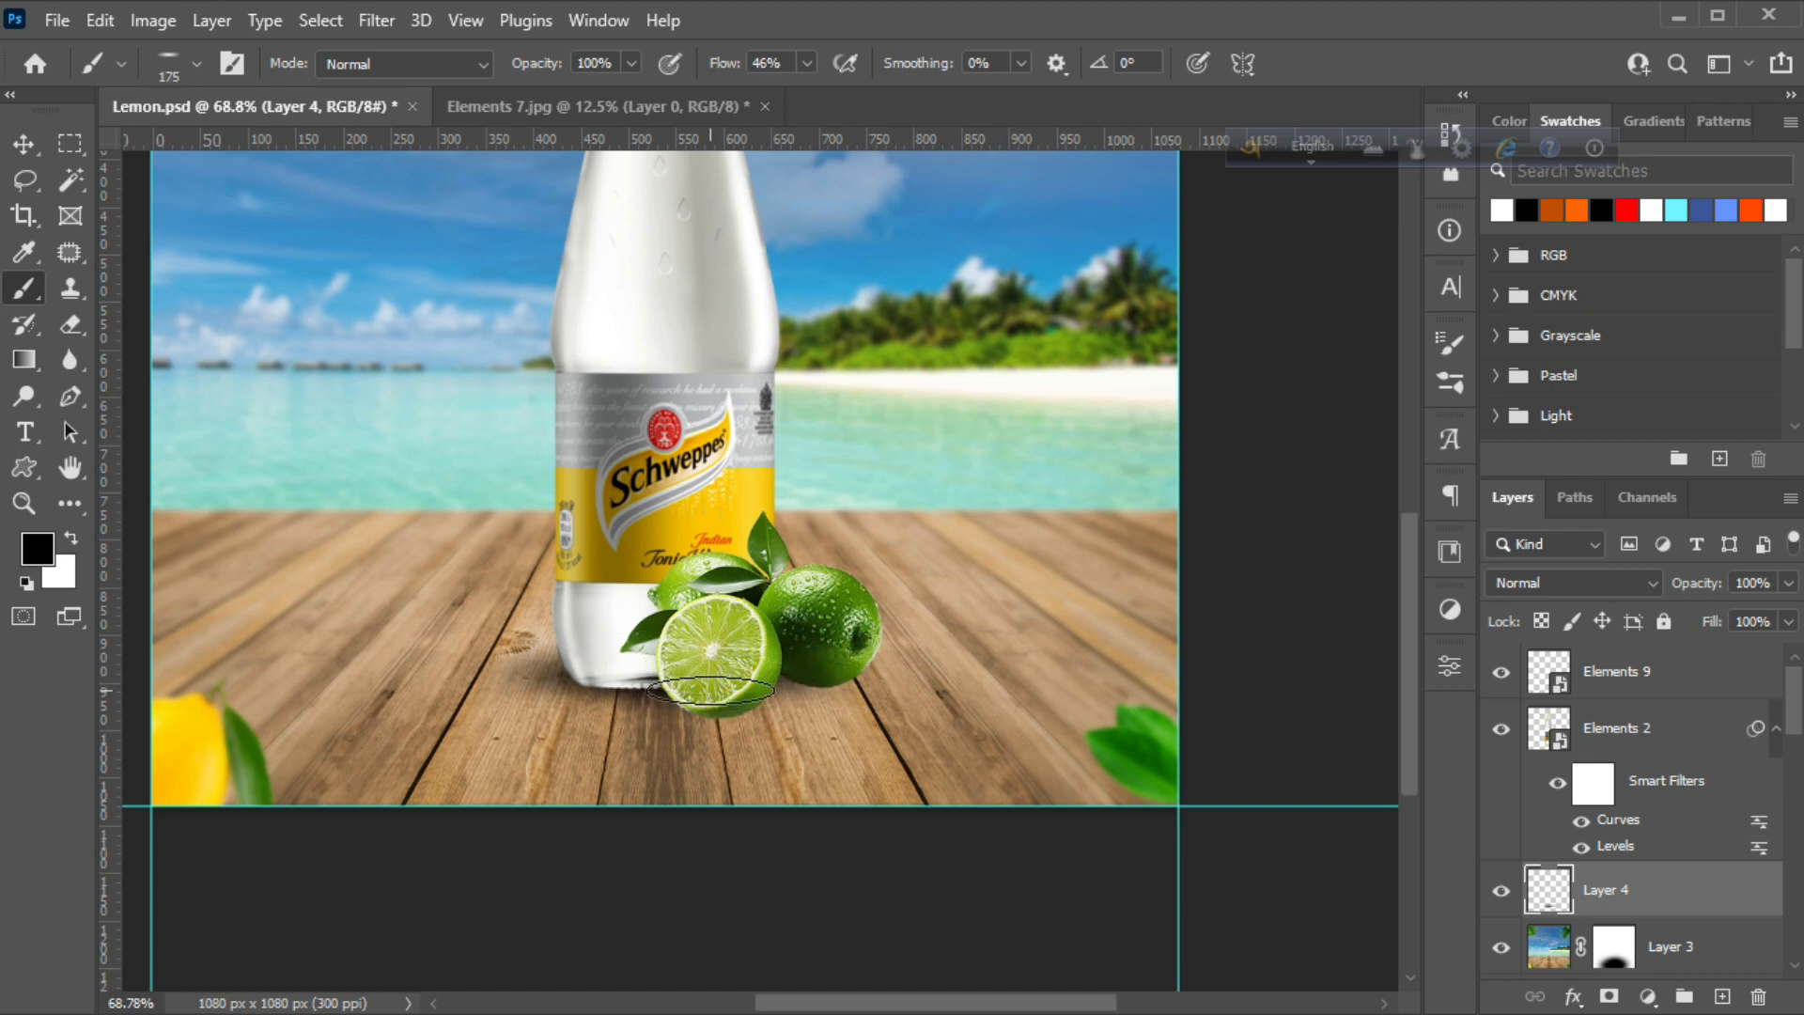
left_click(148, 61)
left_click_drag(83, 175, 83, 188)
left_click(161, 58)
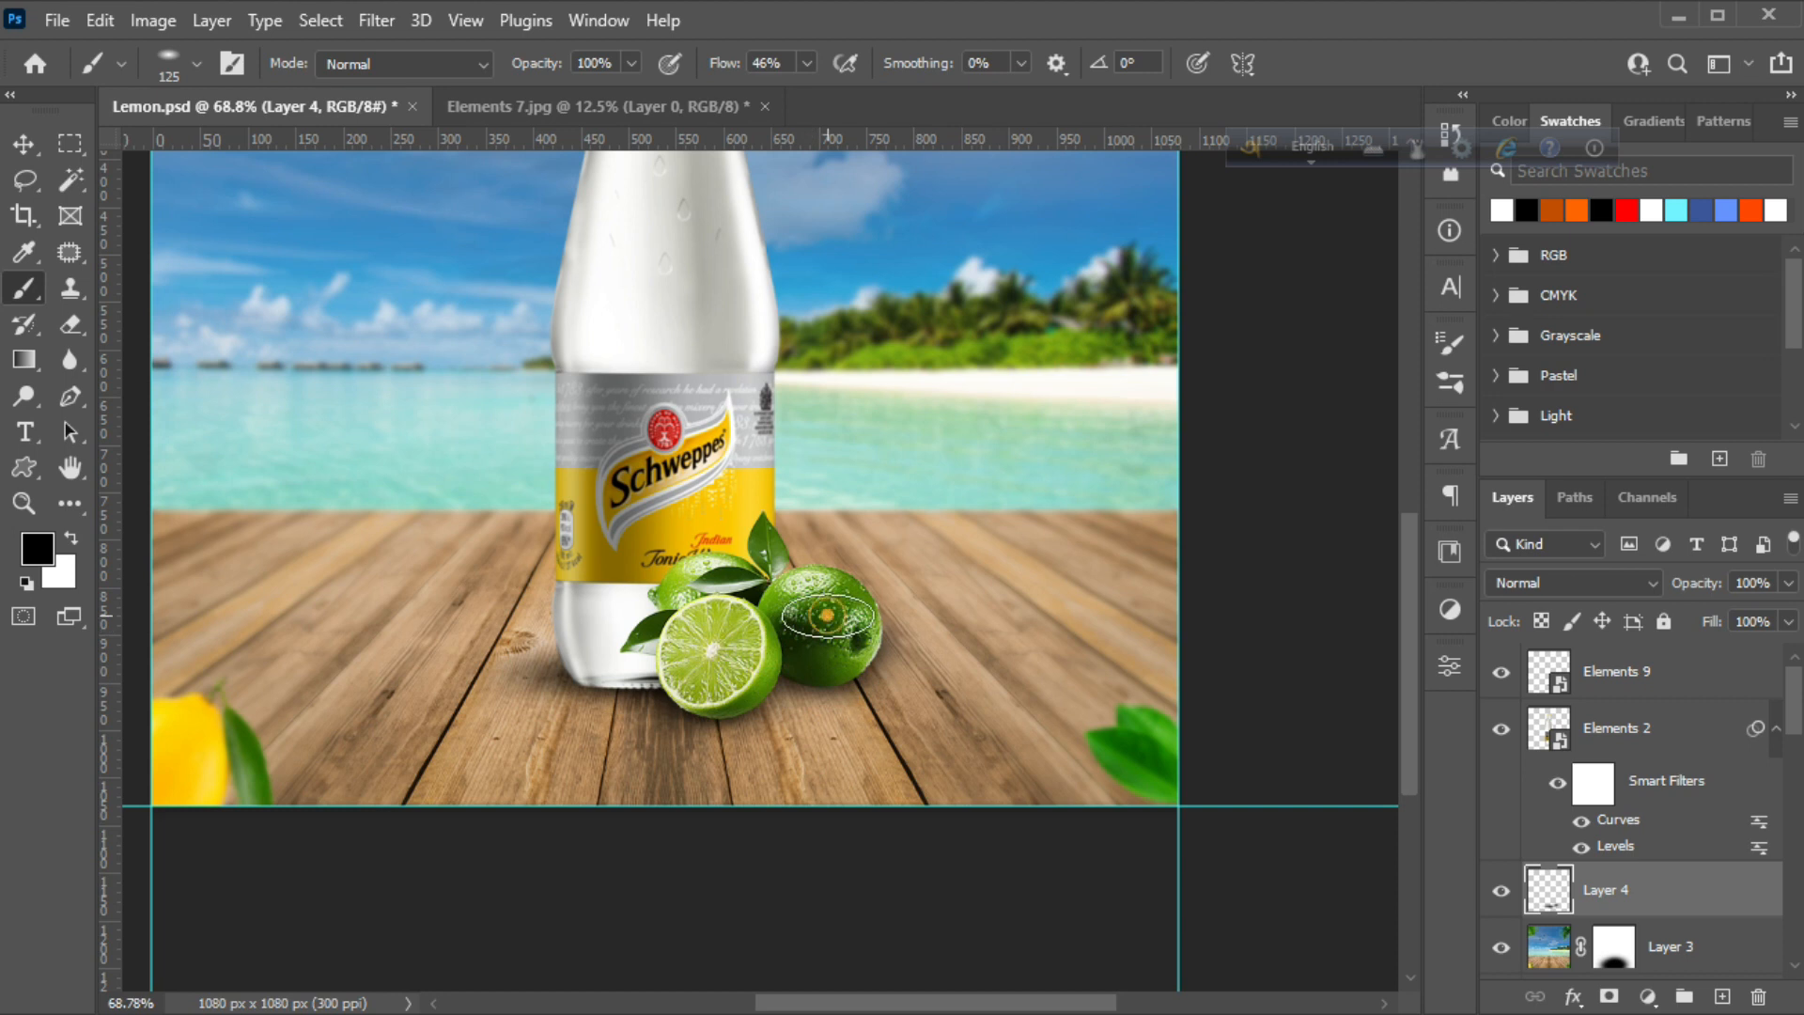
Lower the brush flow to 16% and deepen the shadow under the bottle and limes with a flatter 150 px tip
left_click_drag(722, 63, 686, 69)
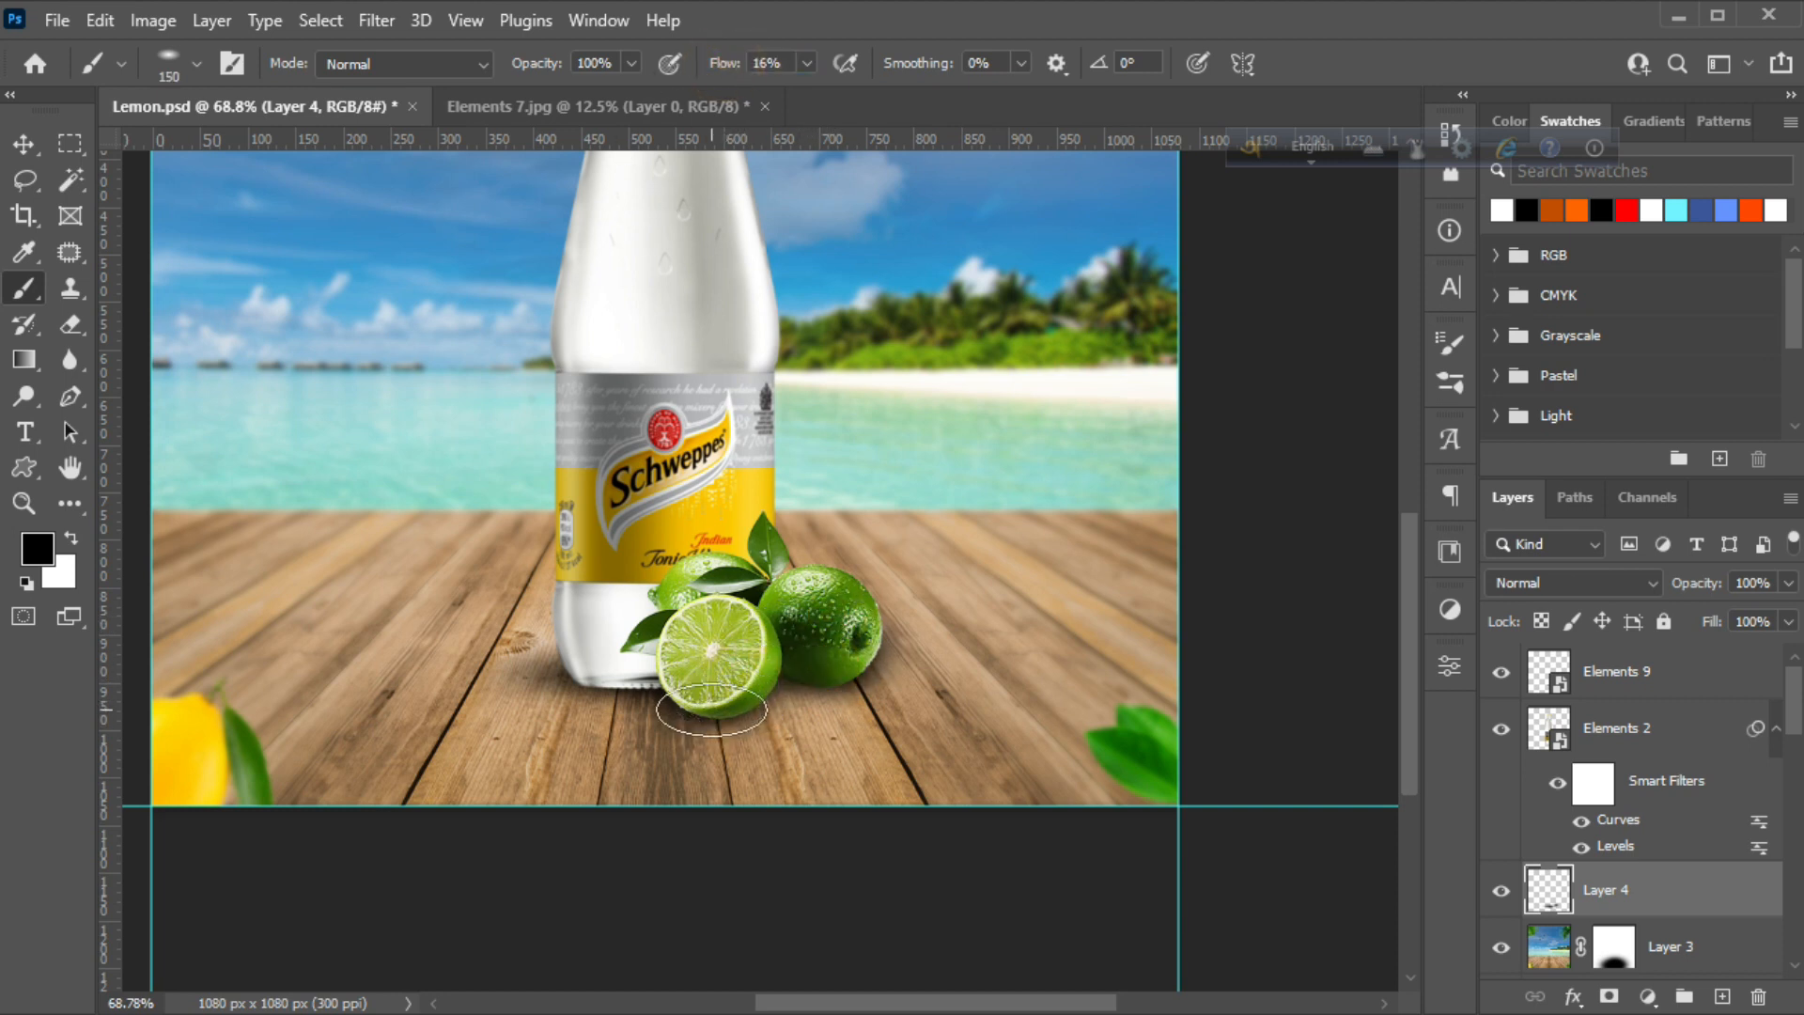
key("bracketright")
key("bracketright")
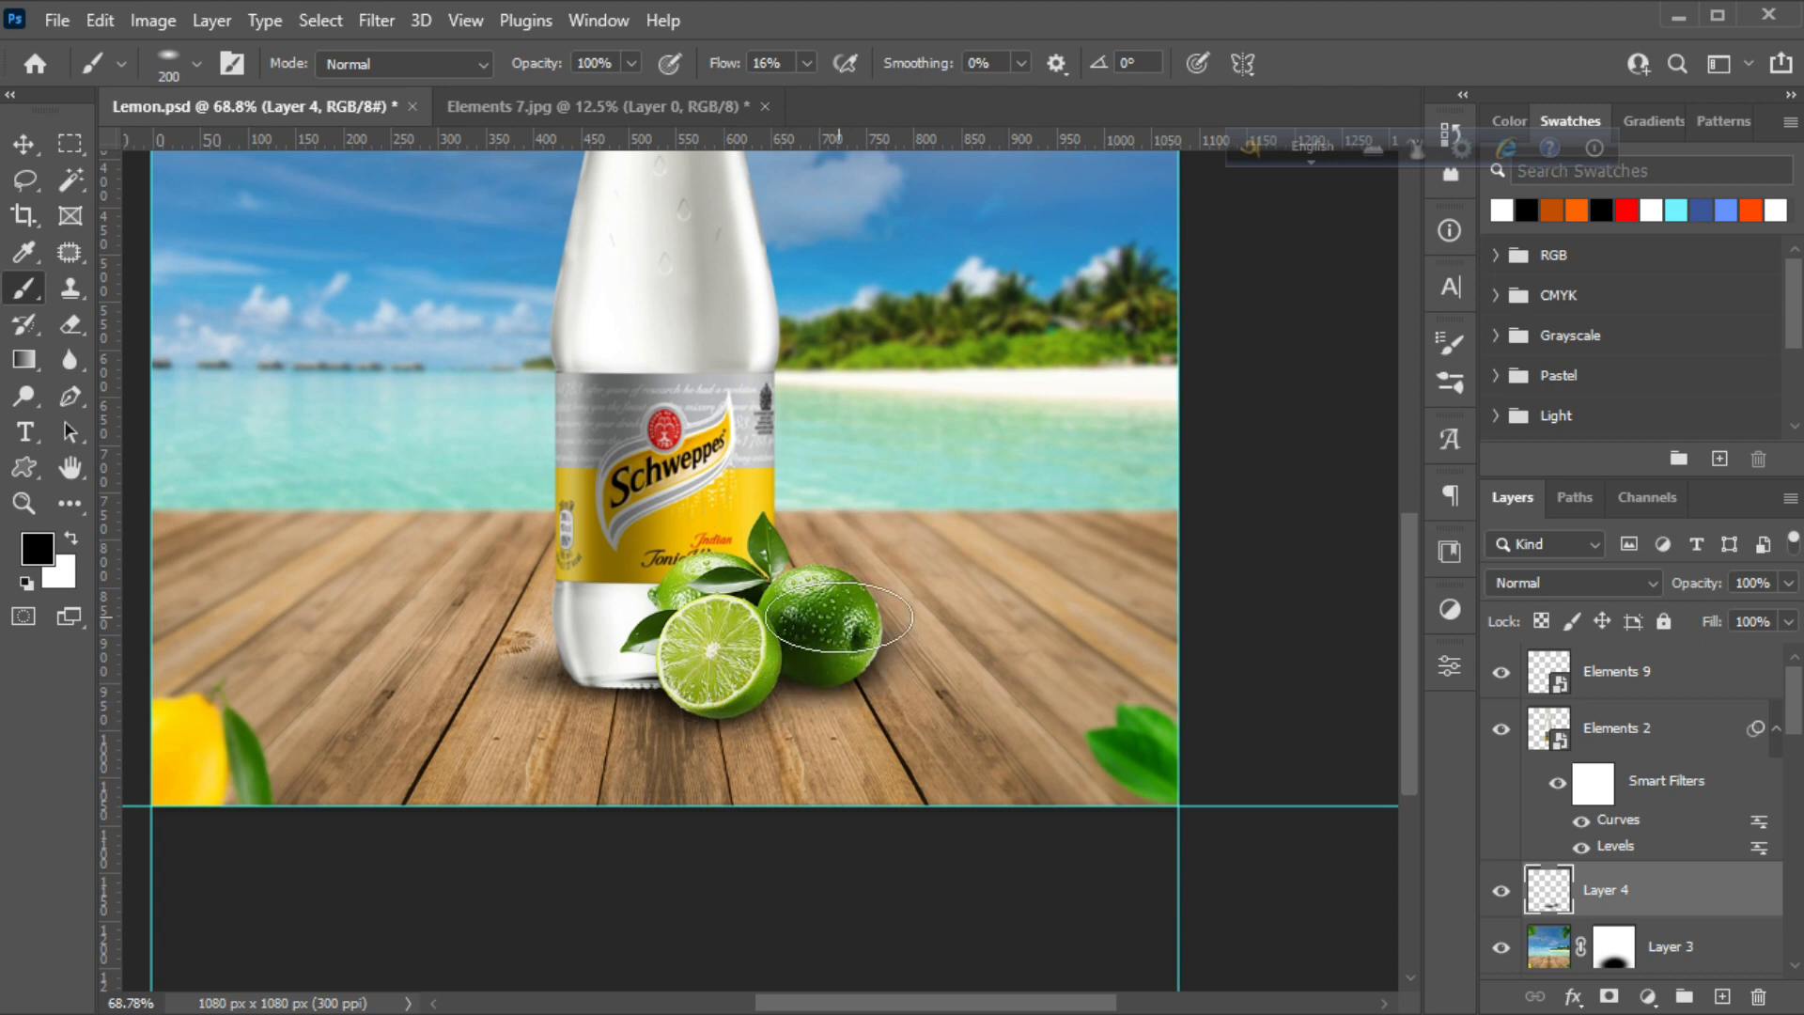
left_click(167, 63)
key("bracketleft")
key("bracketleft")
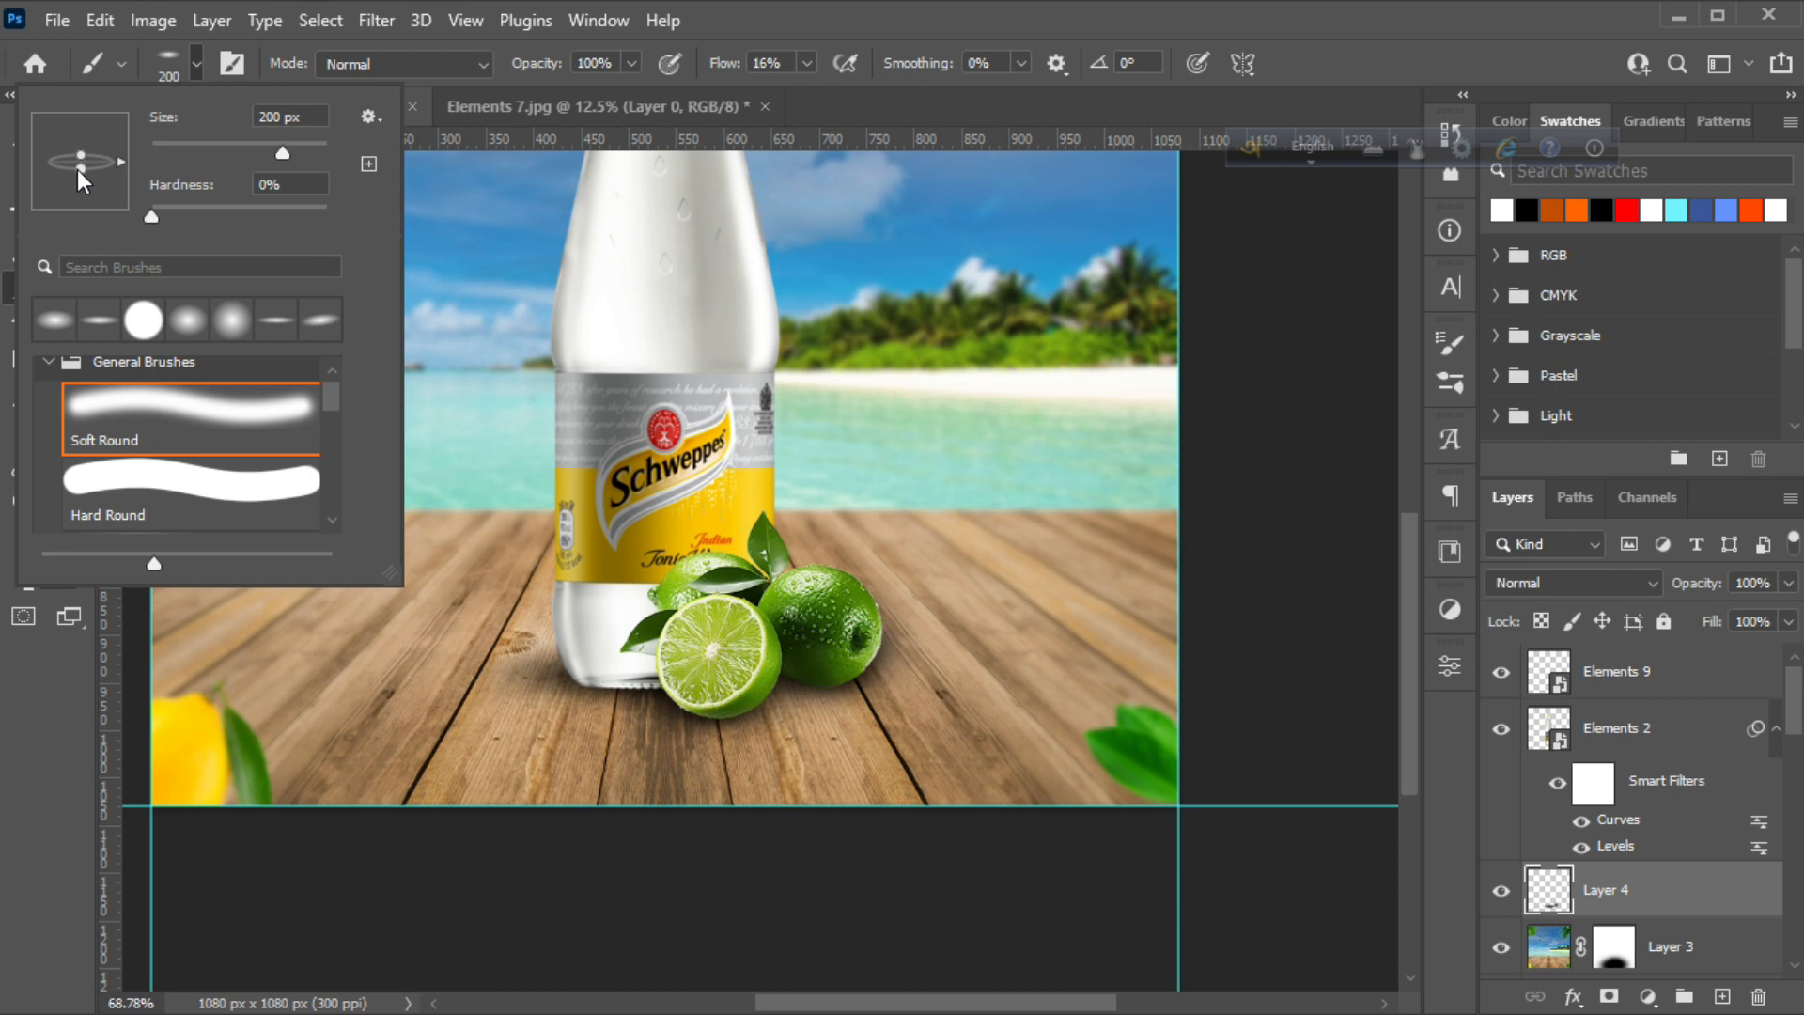
left_click(171, 60)
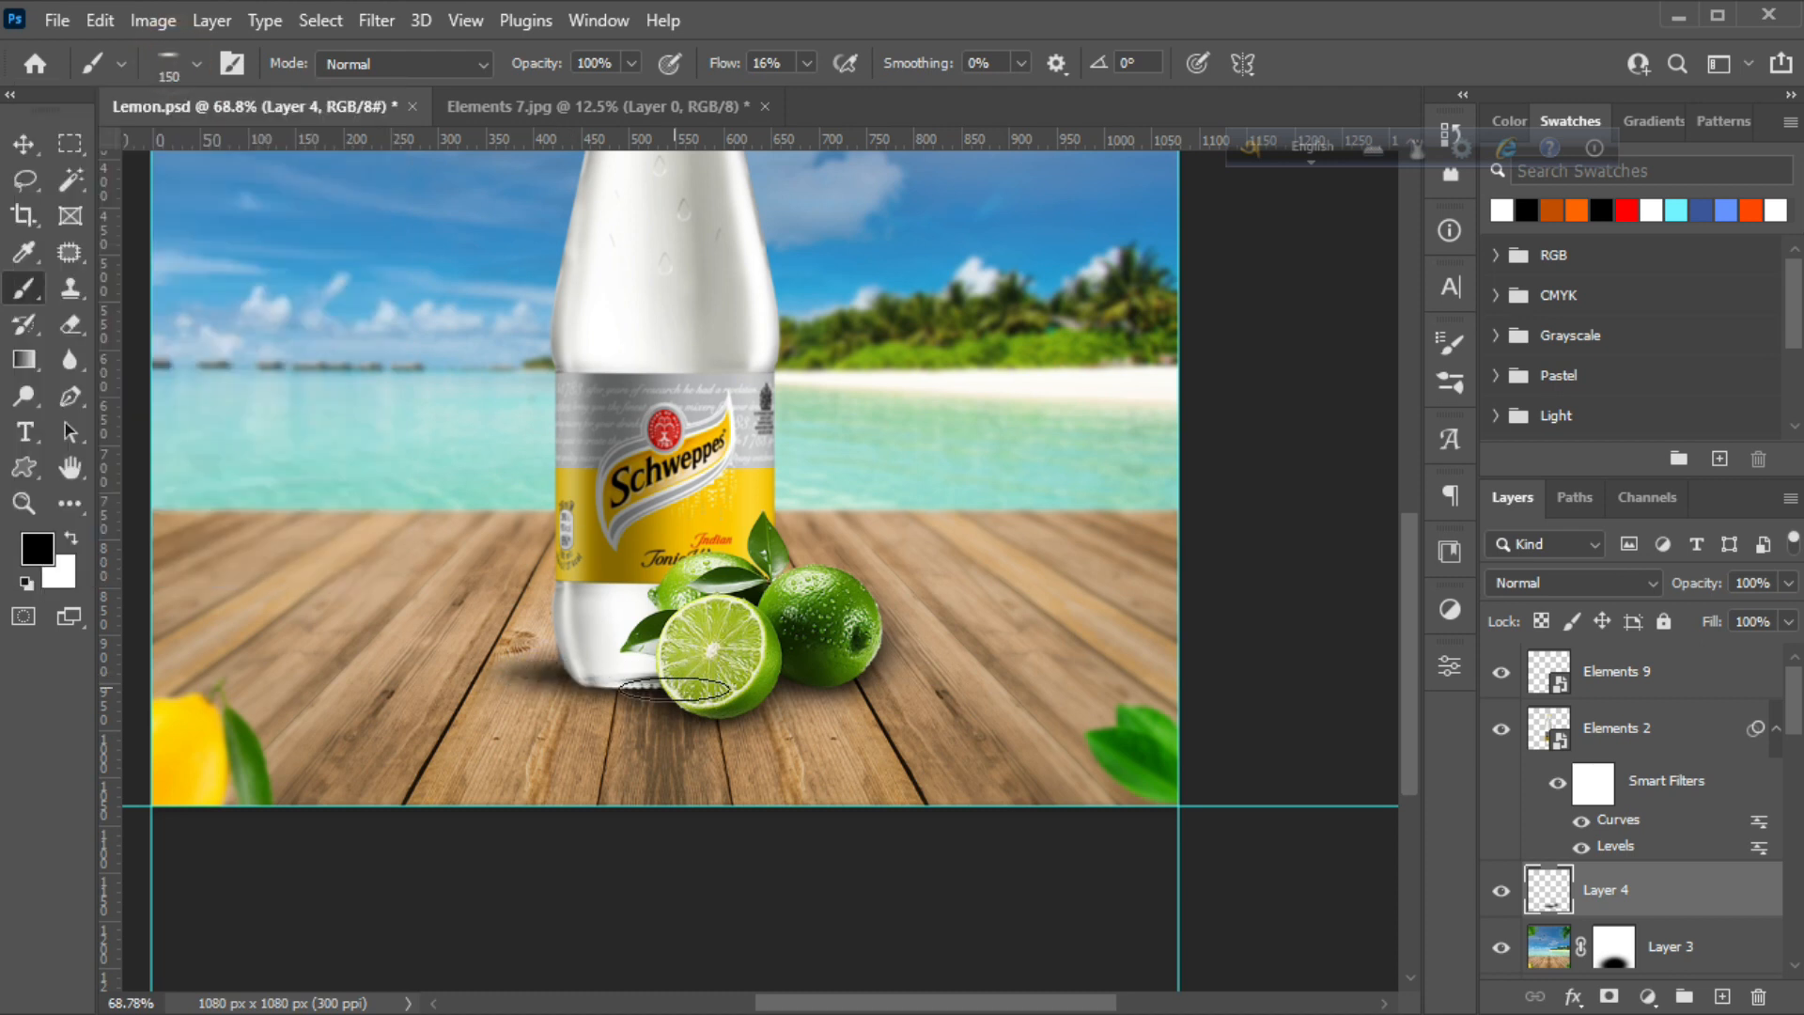
scroll(728, 693, "up", 2)
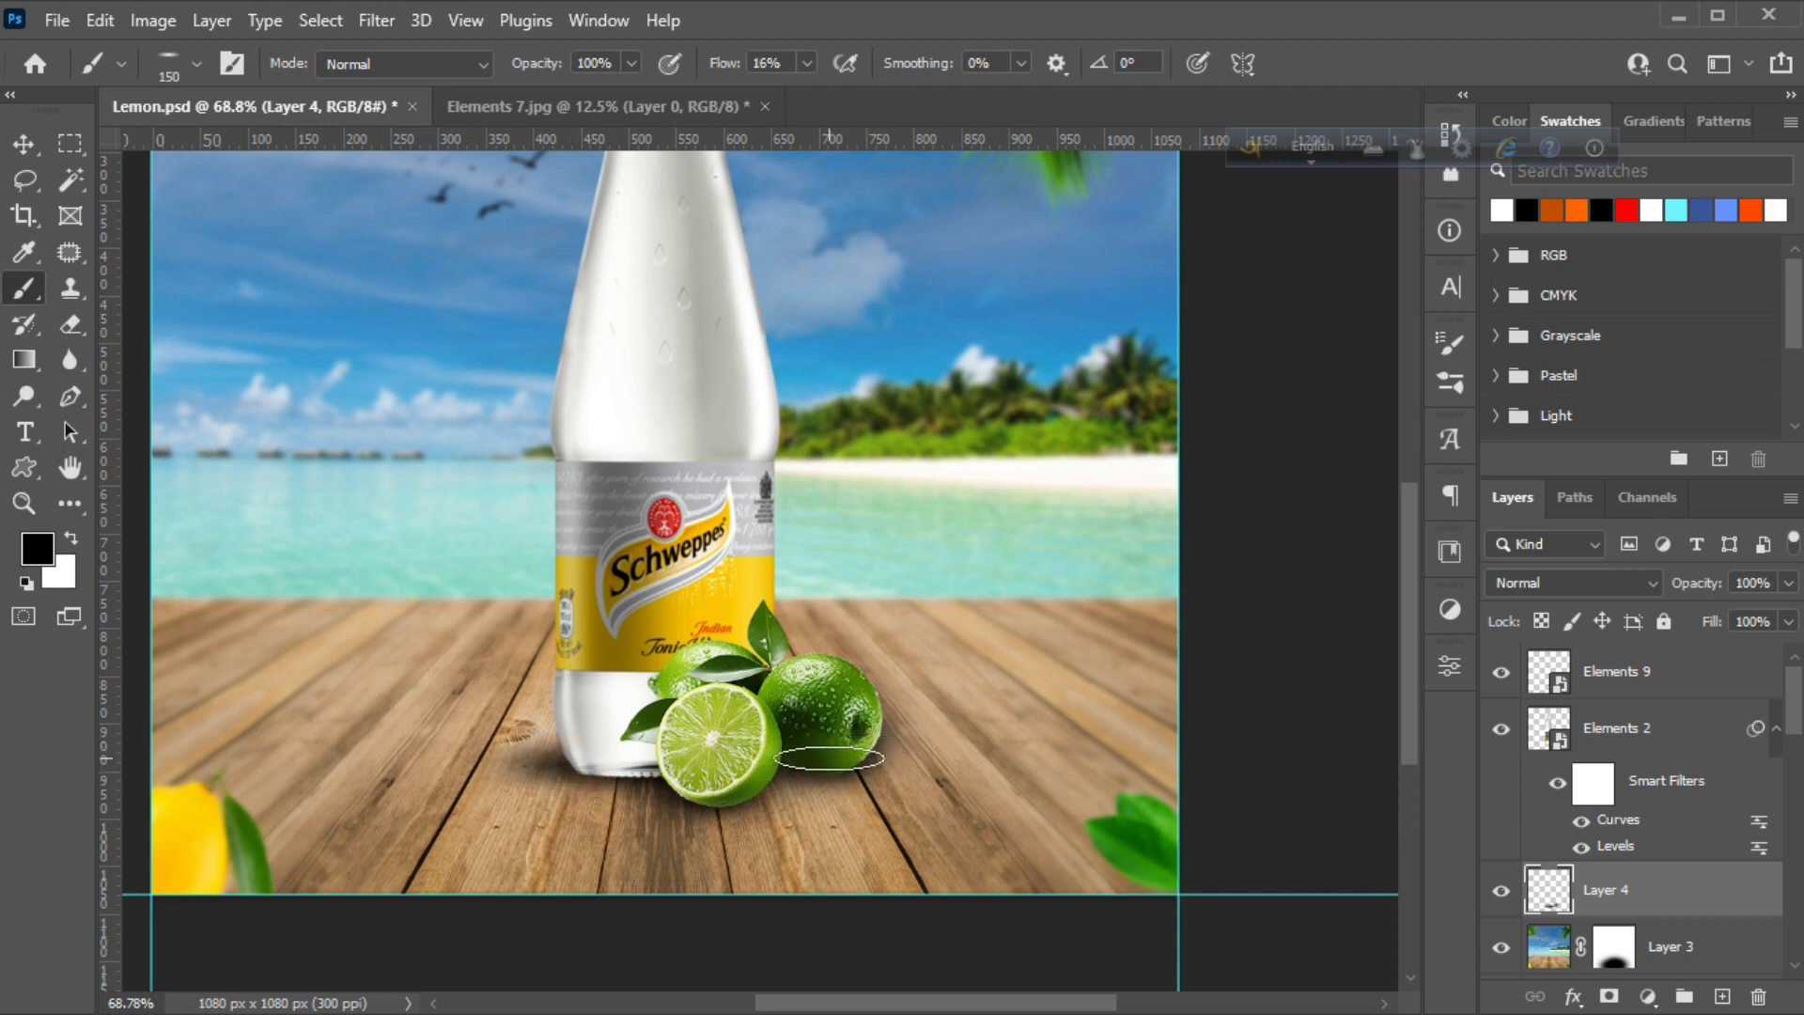
Make the brush tip rounder and softly extend the shadow under the limes with a 175 px brush at 10% flow
left_click(24, 504)
mouse_move(665, 629)
left_mouse_down()
mouse_move(617, 692)
mouse_move(724, 814)
mouse_move(790, 814)
mouse_move(742, 808)
left_mouse_up()
key("b")
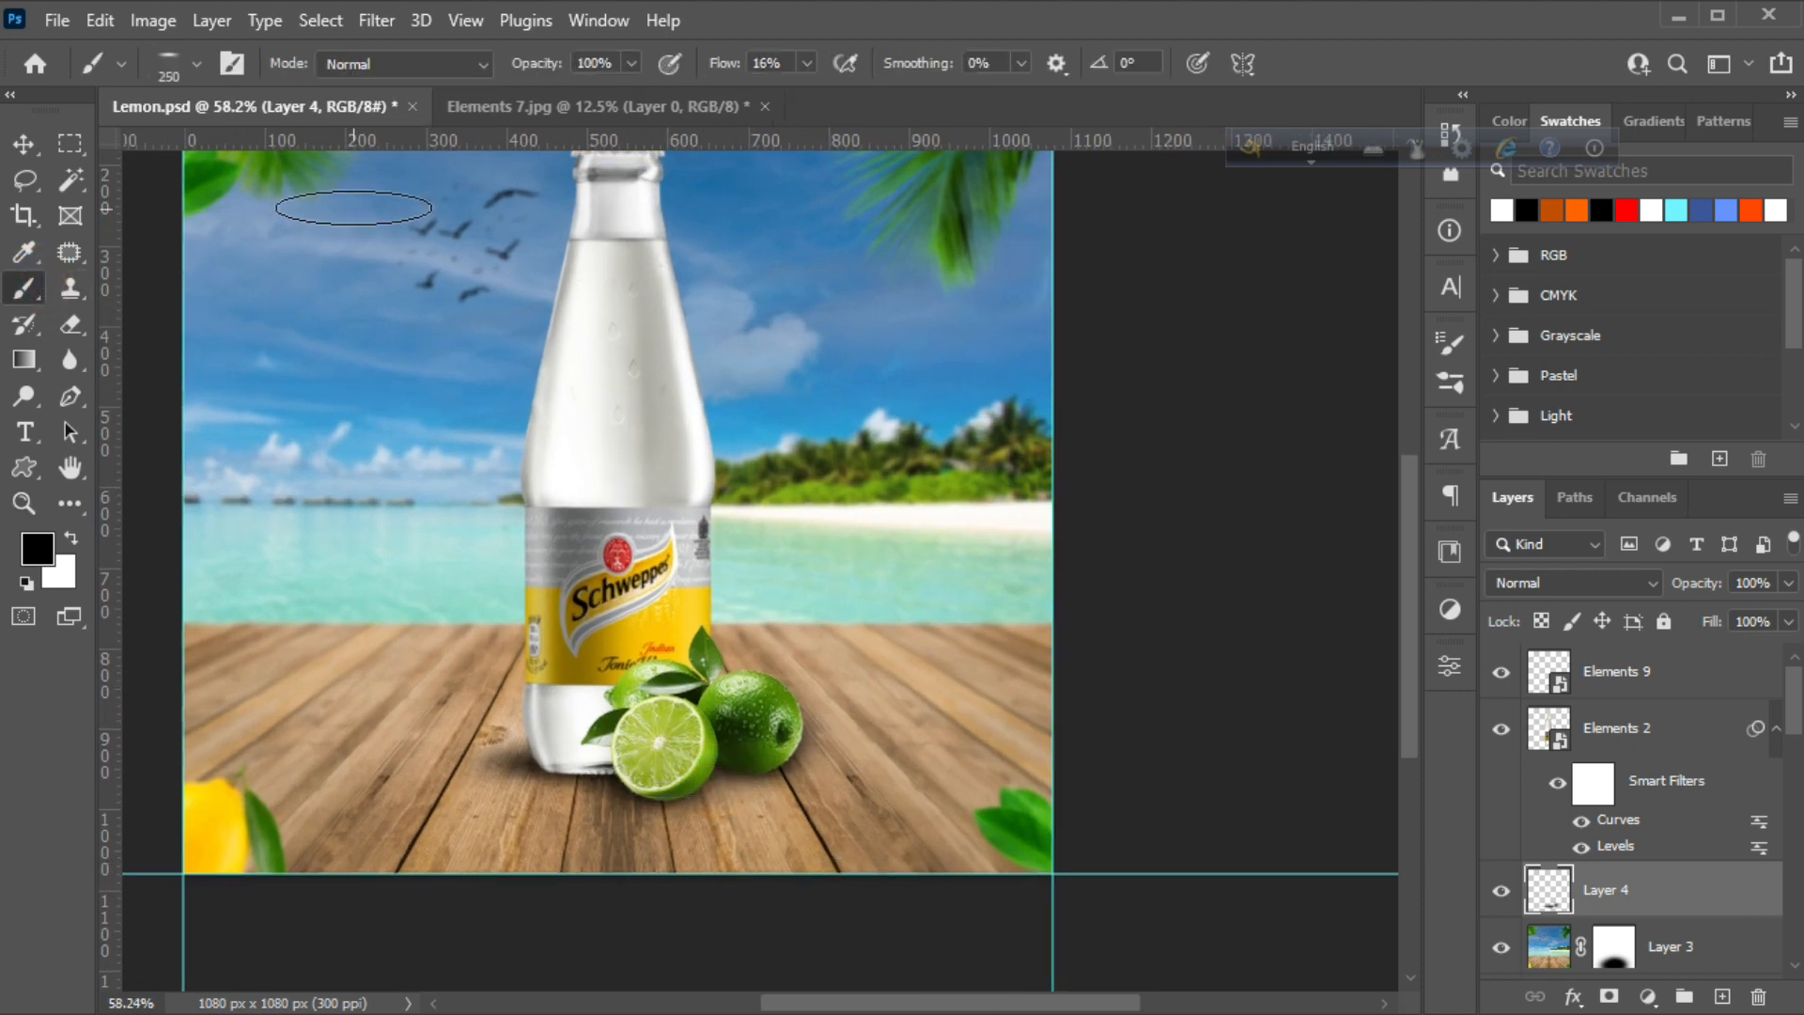
left_click(168, 58)
key("Return")
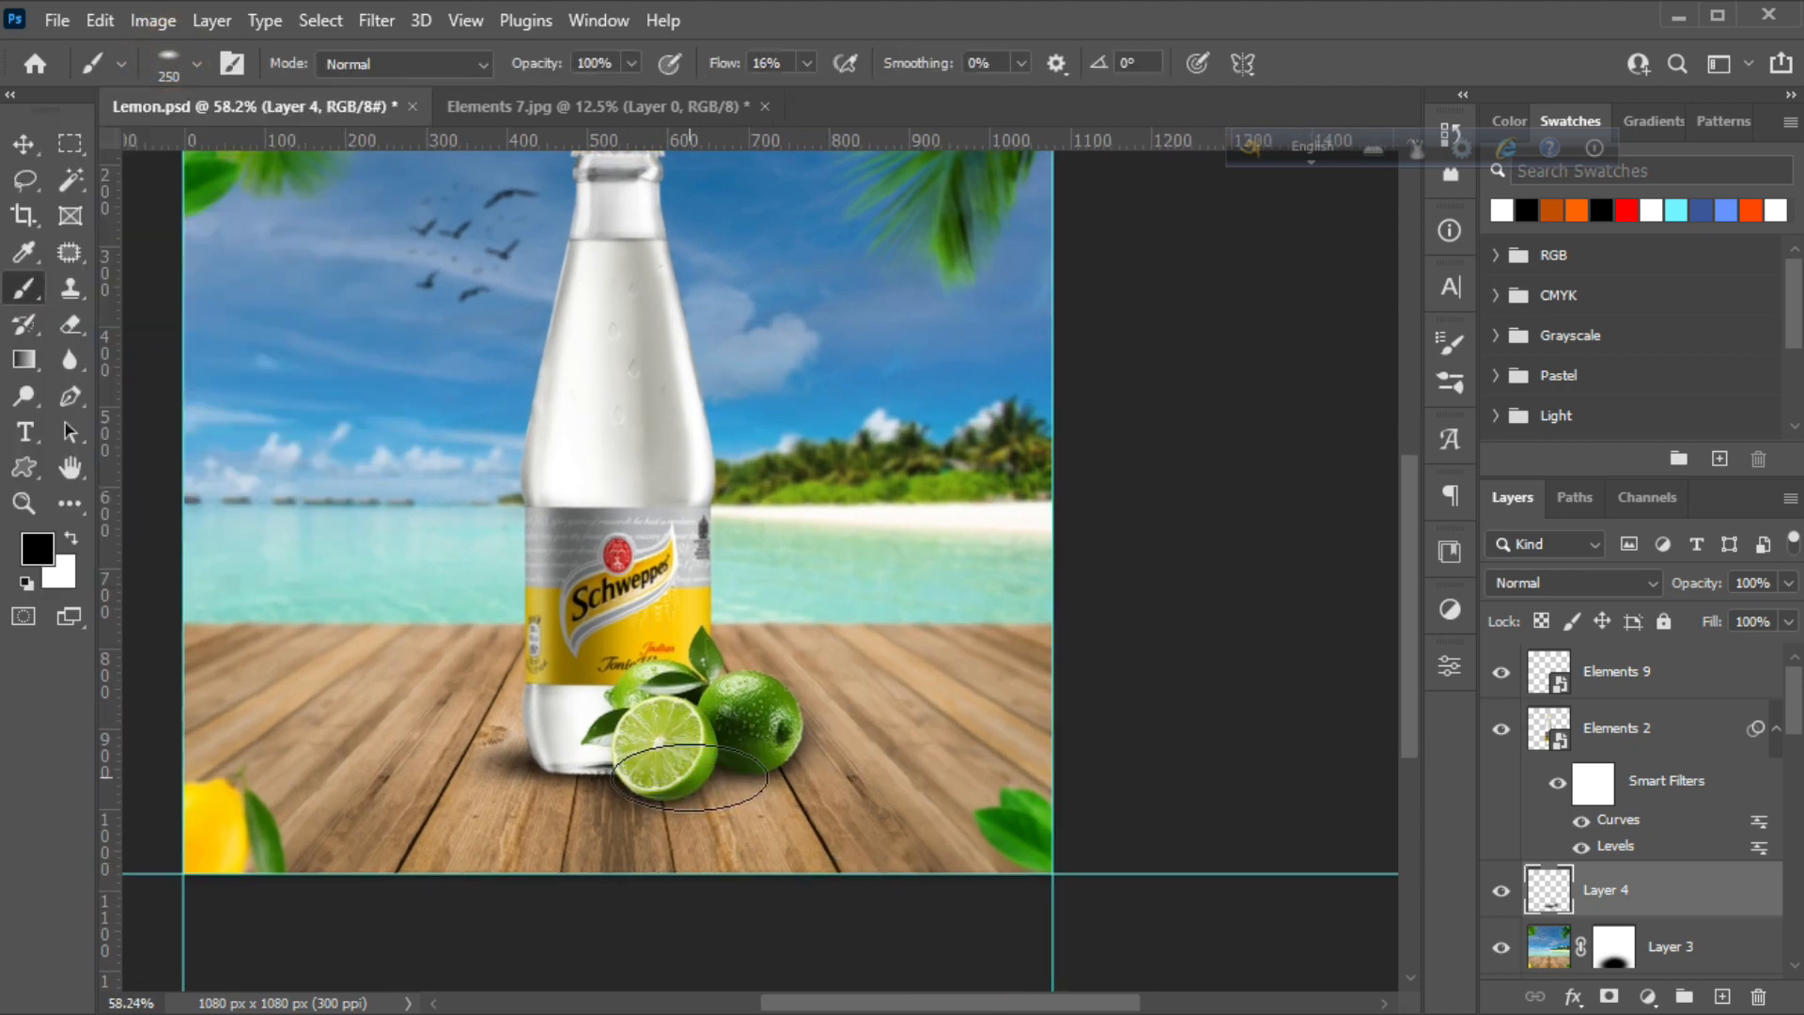
scroll(713, 792, "down", 1)
left_click(29, 503)
left_click_drag(725, 767, 773, 818)
left_click(24, 288)
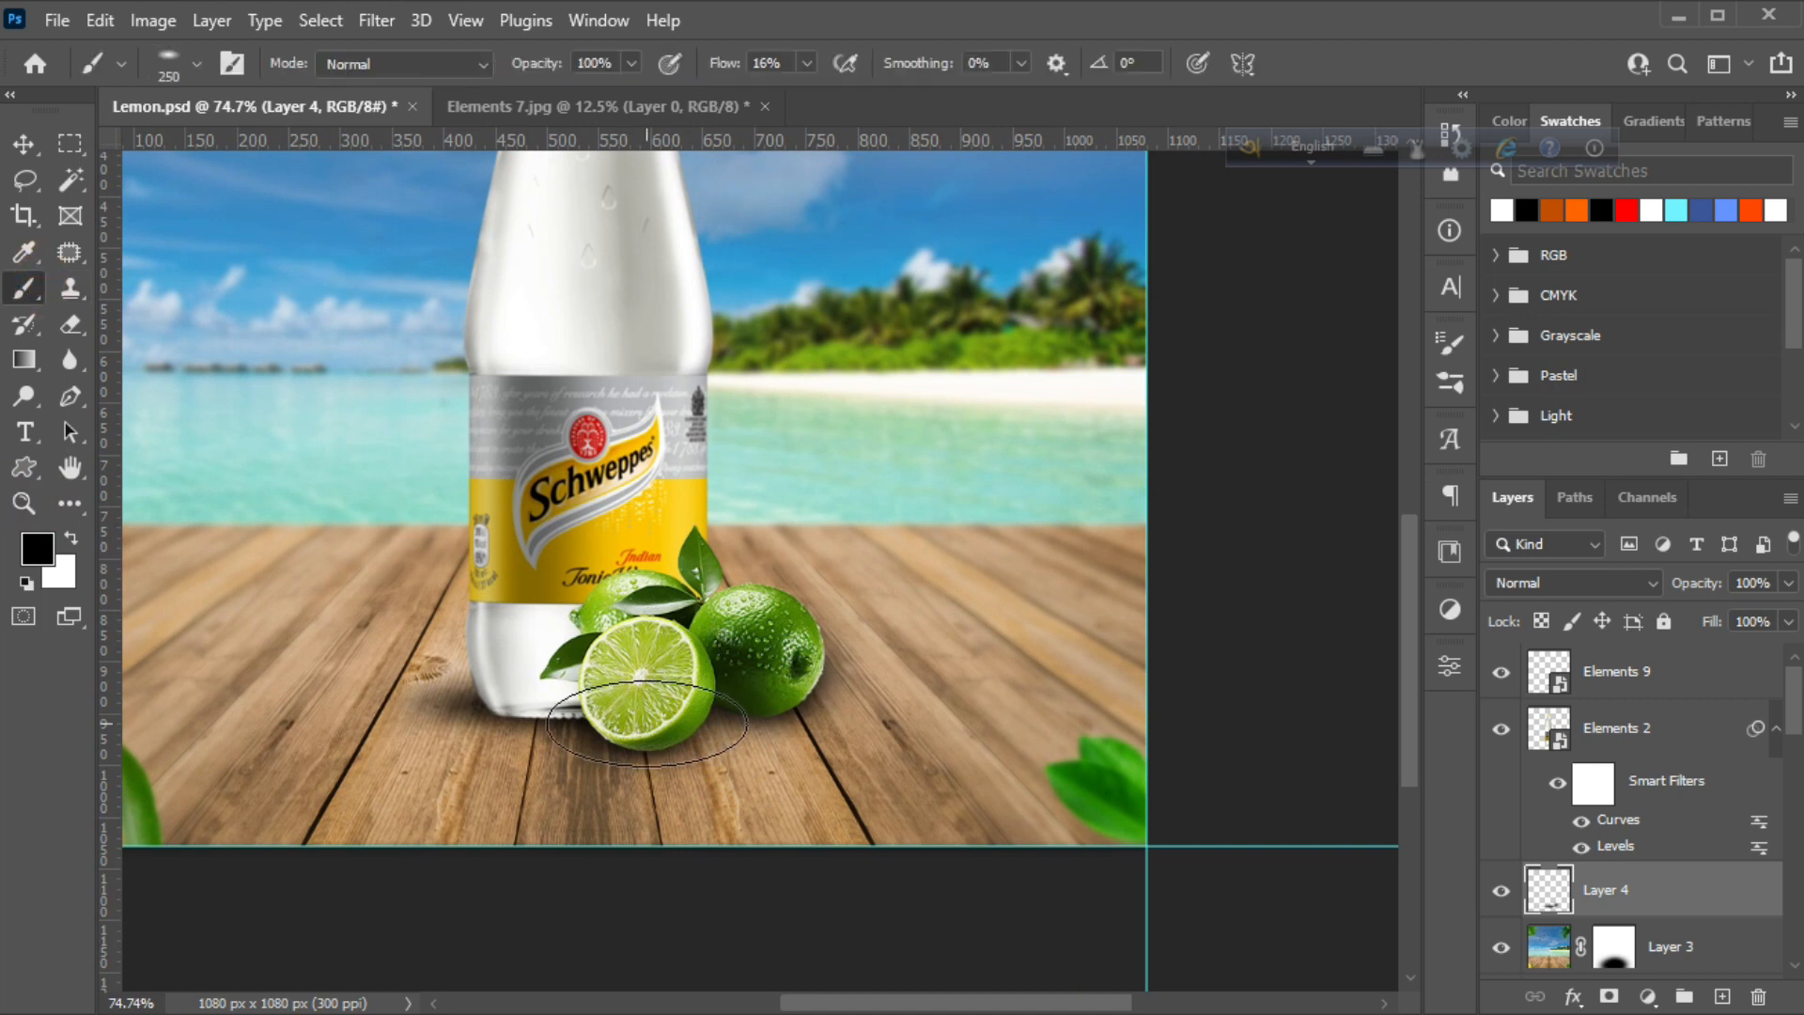
key("bracketright")
left_click_drag(725, 63, 737, 67)
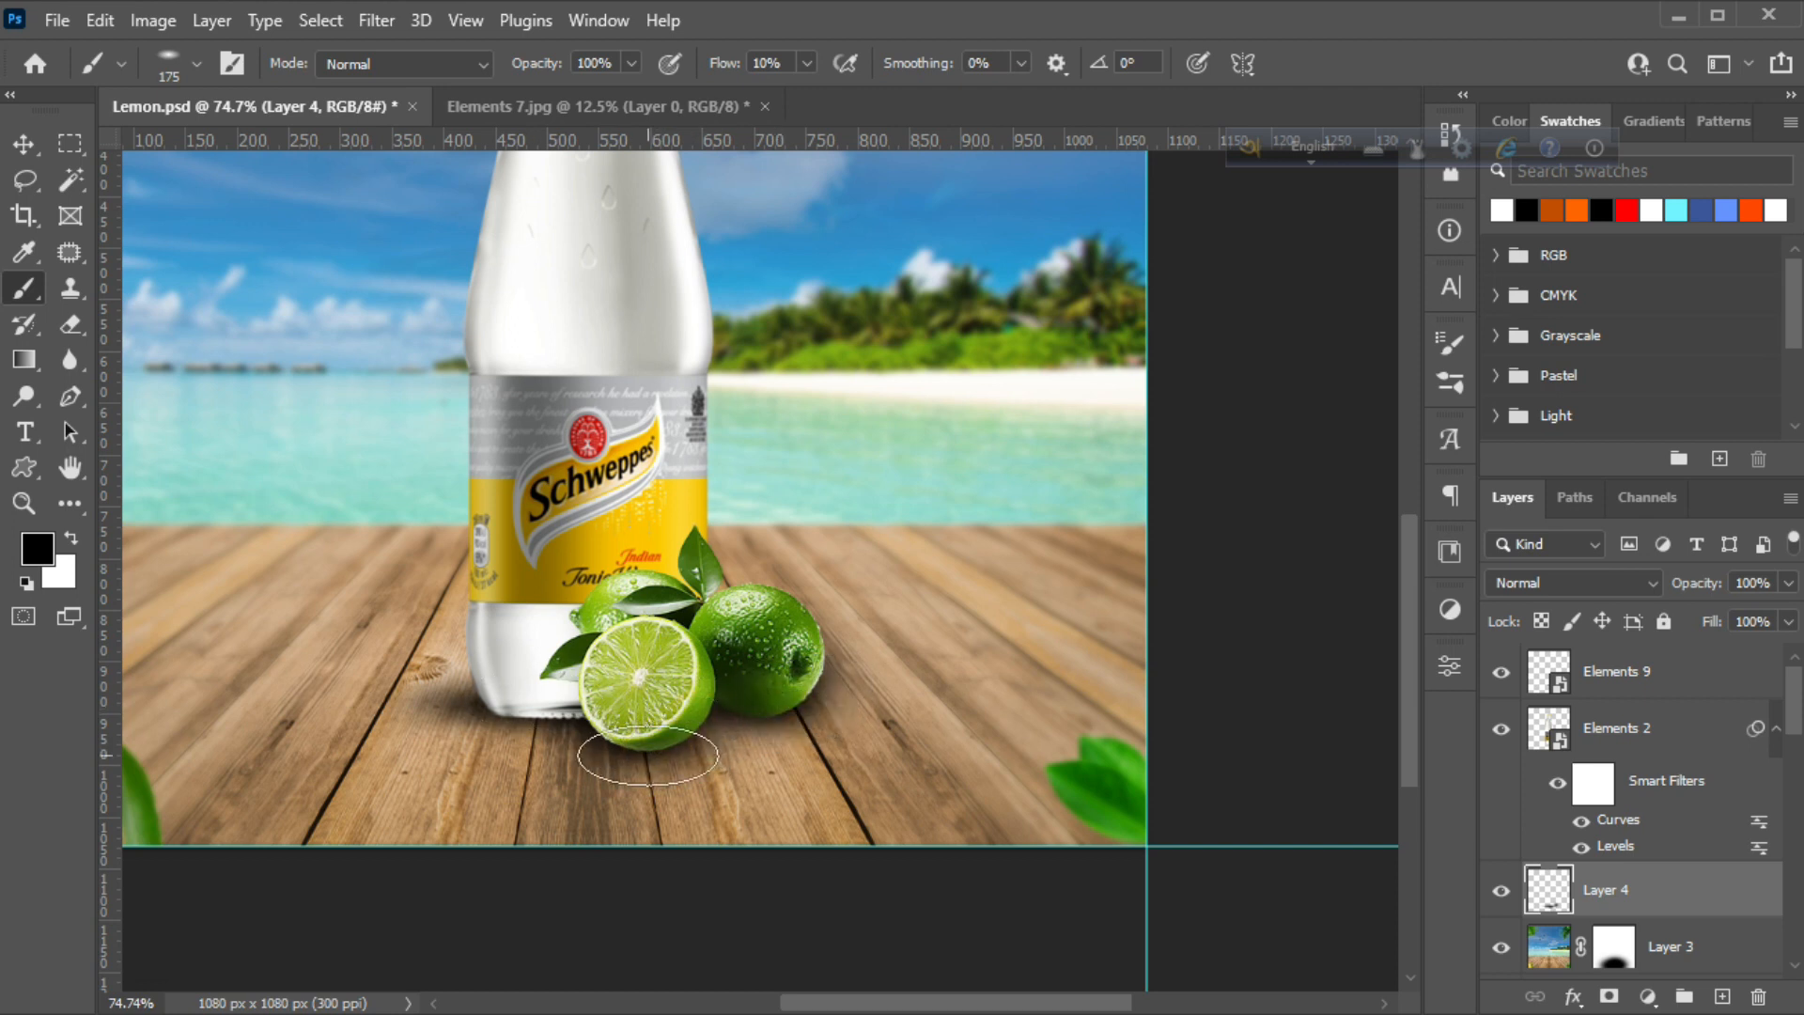
left_click(28, 504)
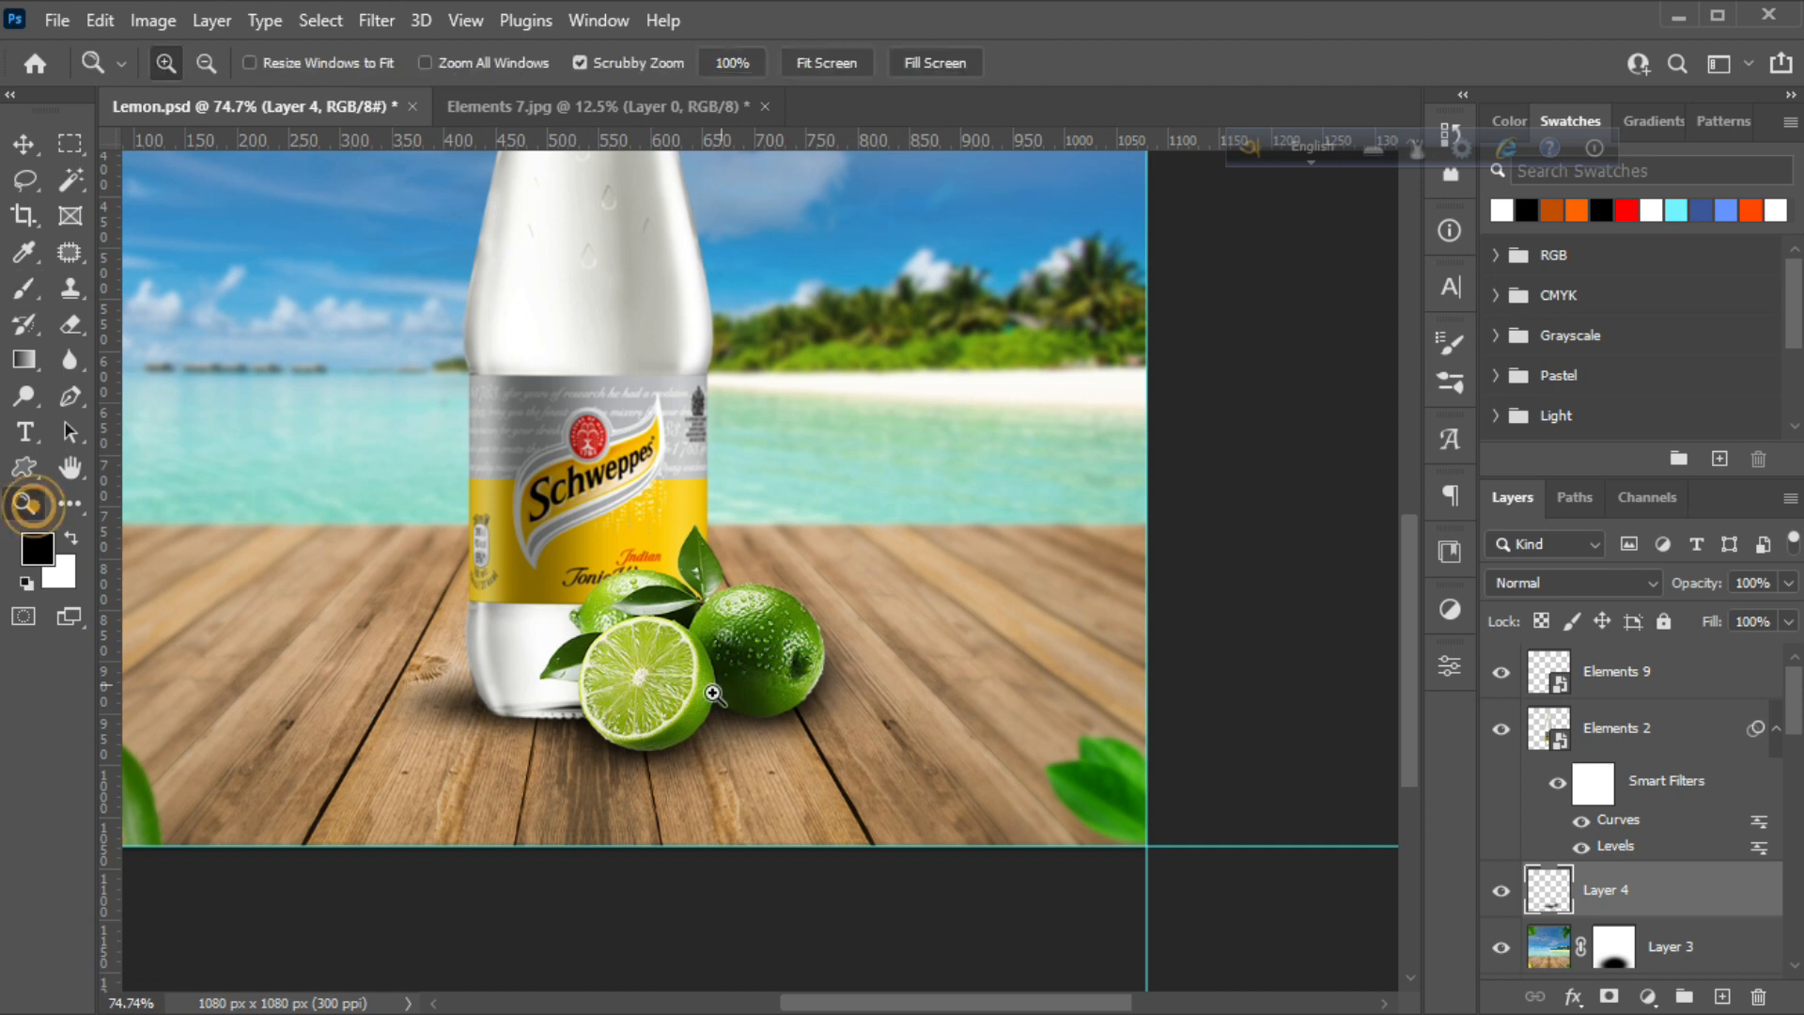
left_click_drag(710, 697, 513, 707)
left_click_drag(714, 792, 564, 620)
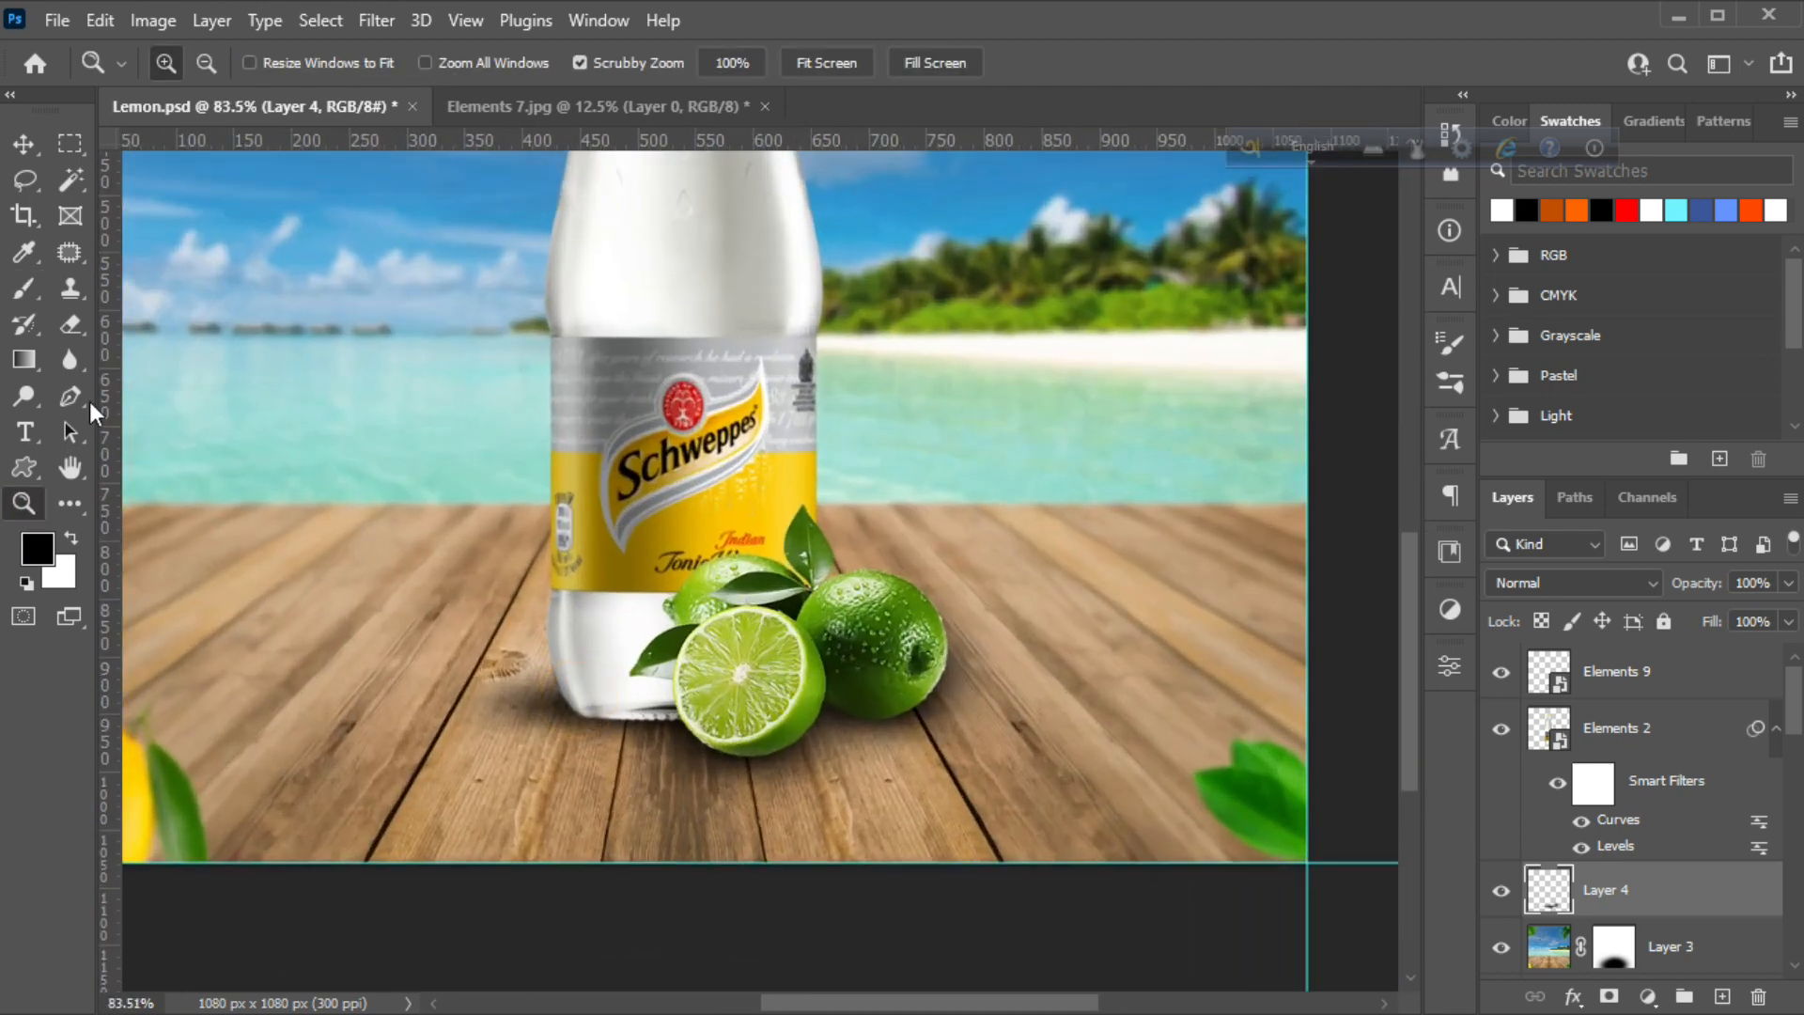
Reduce the brush to 150 px and paint a bit more black shadow under the bottle's base on Layer 4 at 10% flow
left_click(69, 360)
key("bracketleft")
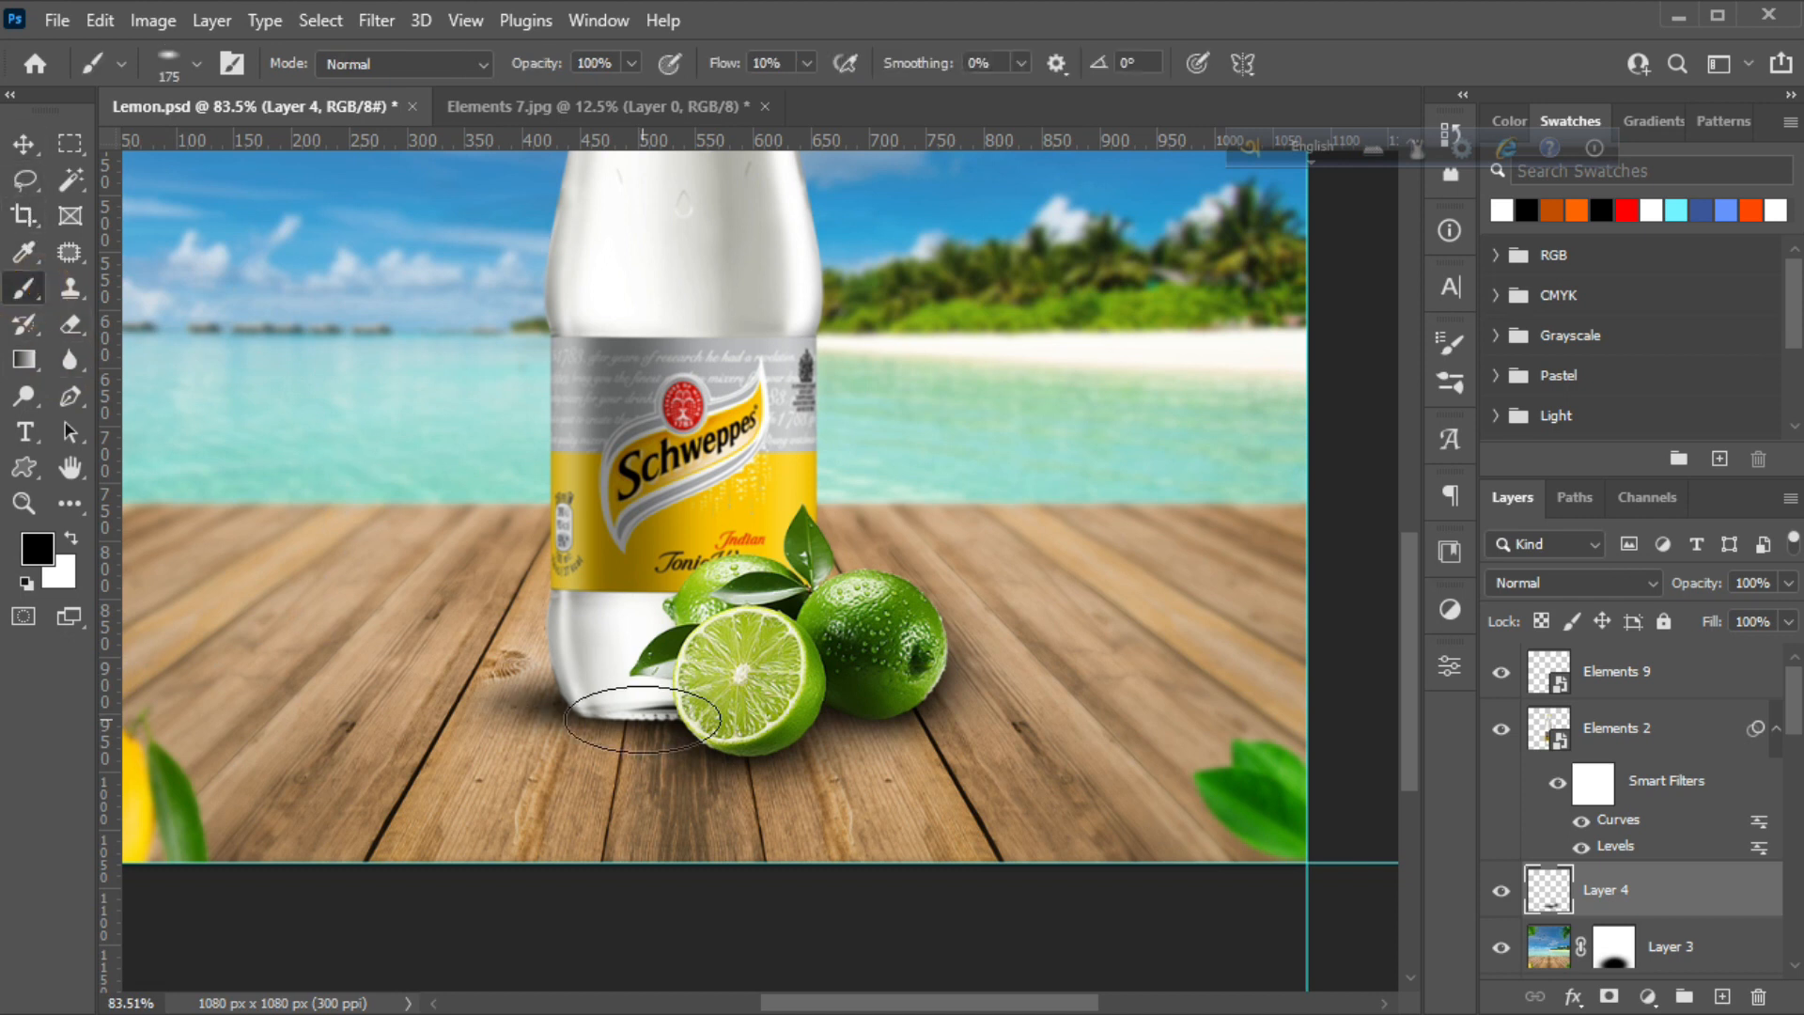
left_click(630, 721)
left_click(628, 737)
left_click(595, 738)
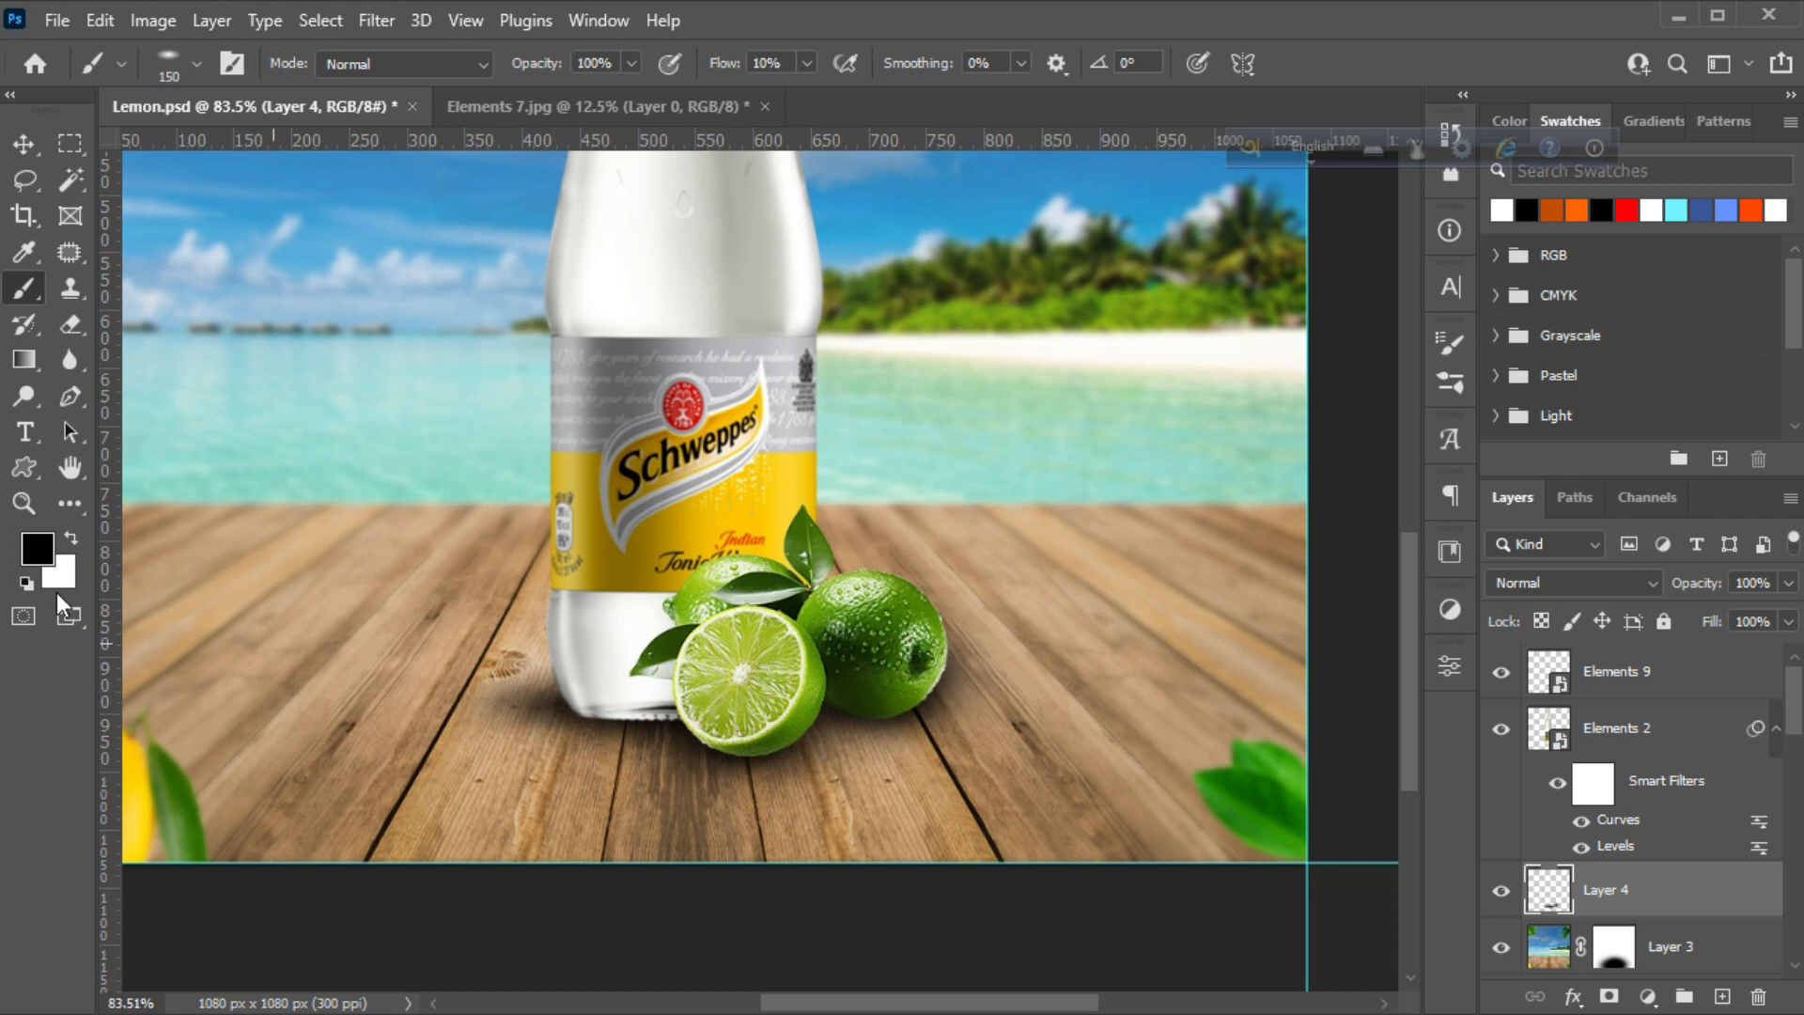
Rasterize the bottle layer Elements 2 so the Blur tool can work on it
left_click(68, 375)
left_click(23, 143)
left_click(624, 351)
left_click(69, 360)
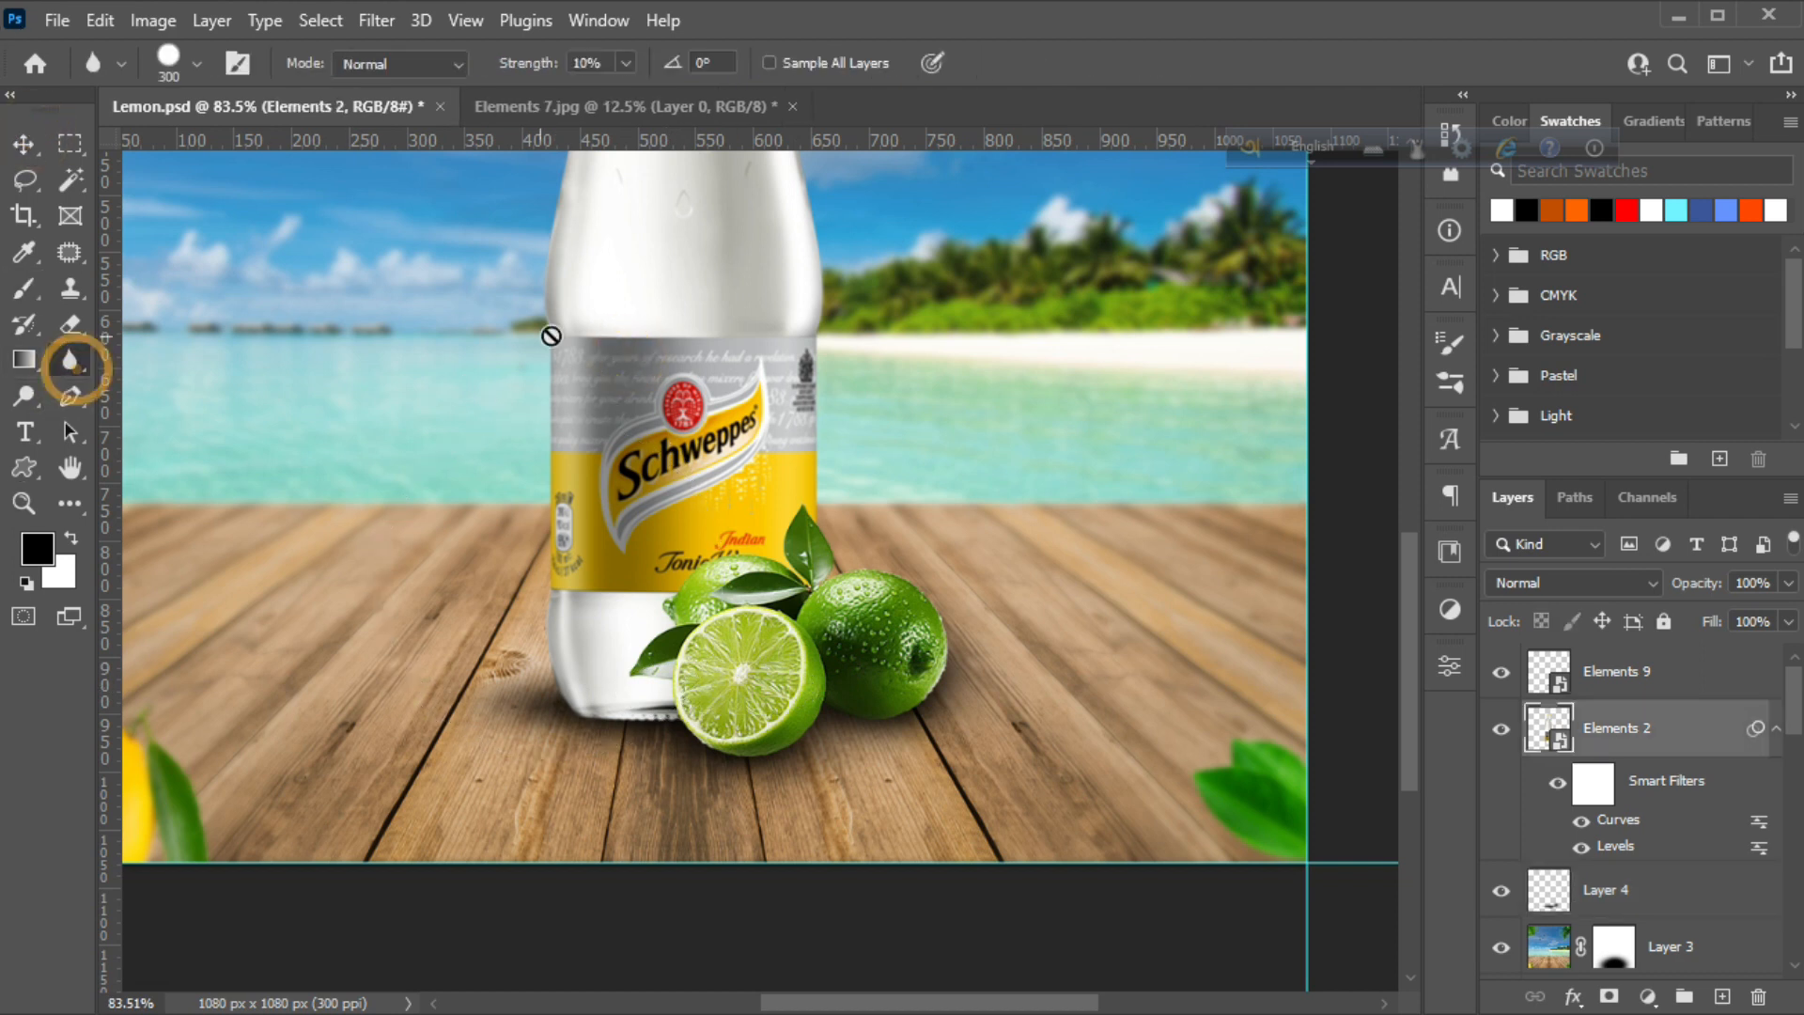
right_click(1658, 737)
left_click(1419, 536)
Soften the bottle's bottom edge with a Blur brush reduced to 30 px at 39% strength
key("bracketleft")
key("bracketleft")
key("bracketleft")
key("bracketleft")
key("bracketleft")
key("bracketleft")
key("bracketleft")
key("bracketleft")
key("bracketleft")
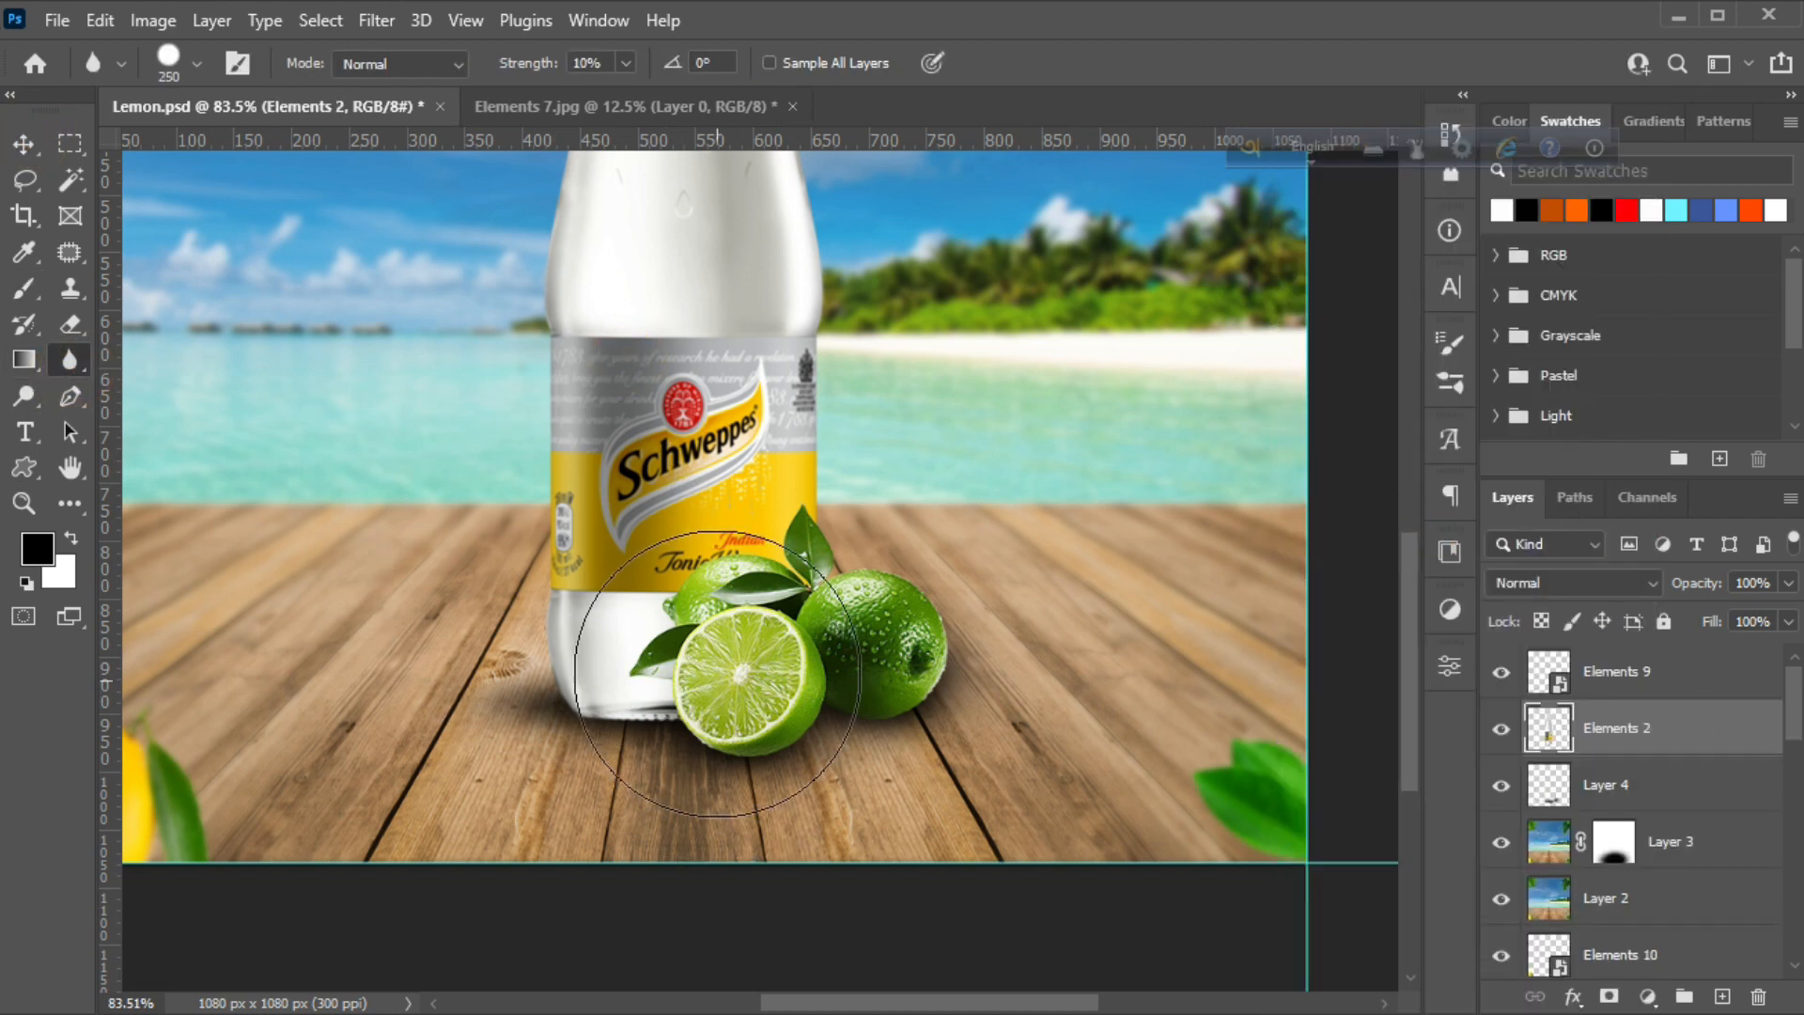
key("bracketleft")
key("bracketleft")
key("bracketleft")
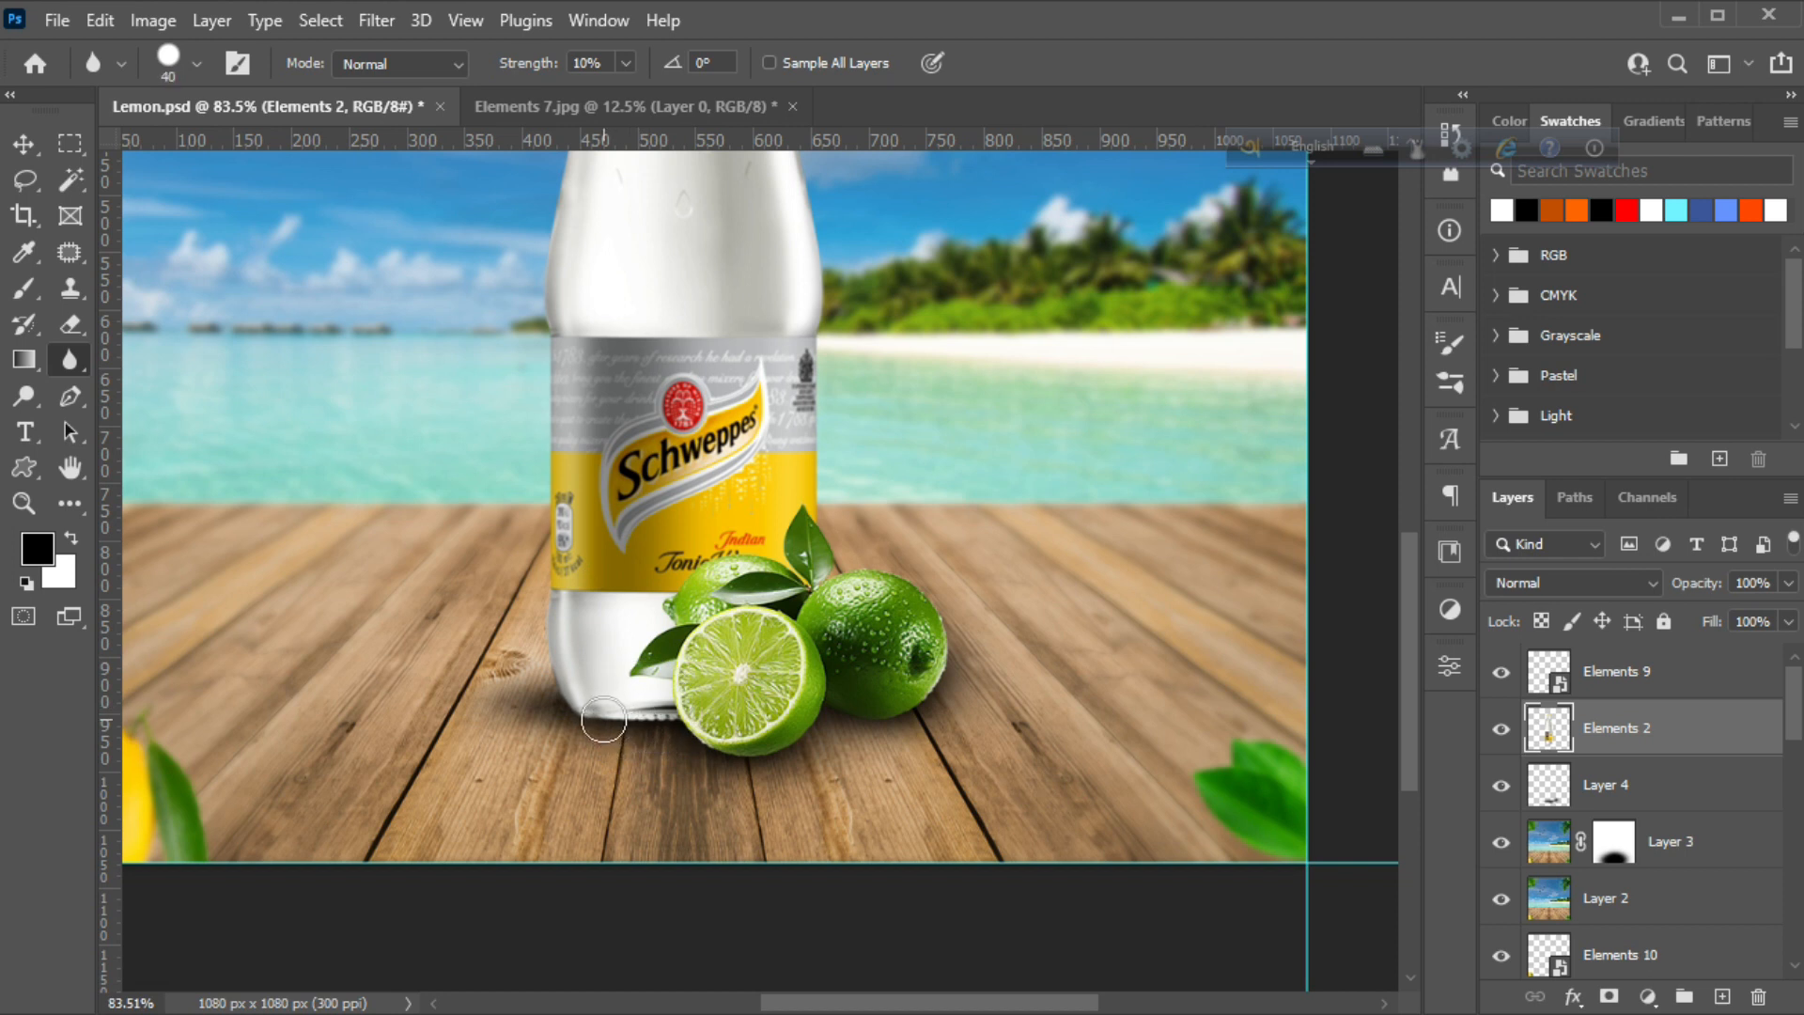
left_click_drag(528, 69, 555, 68)
mouse_move(607, 718)
left_mouse_down()
mouse_move(734, 721)
mouse_move(800, 695)
mouse_move(585, 717)
mouse_move(696, 723)
left_mouse_up()
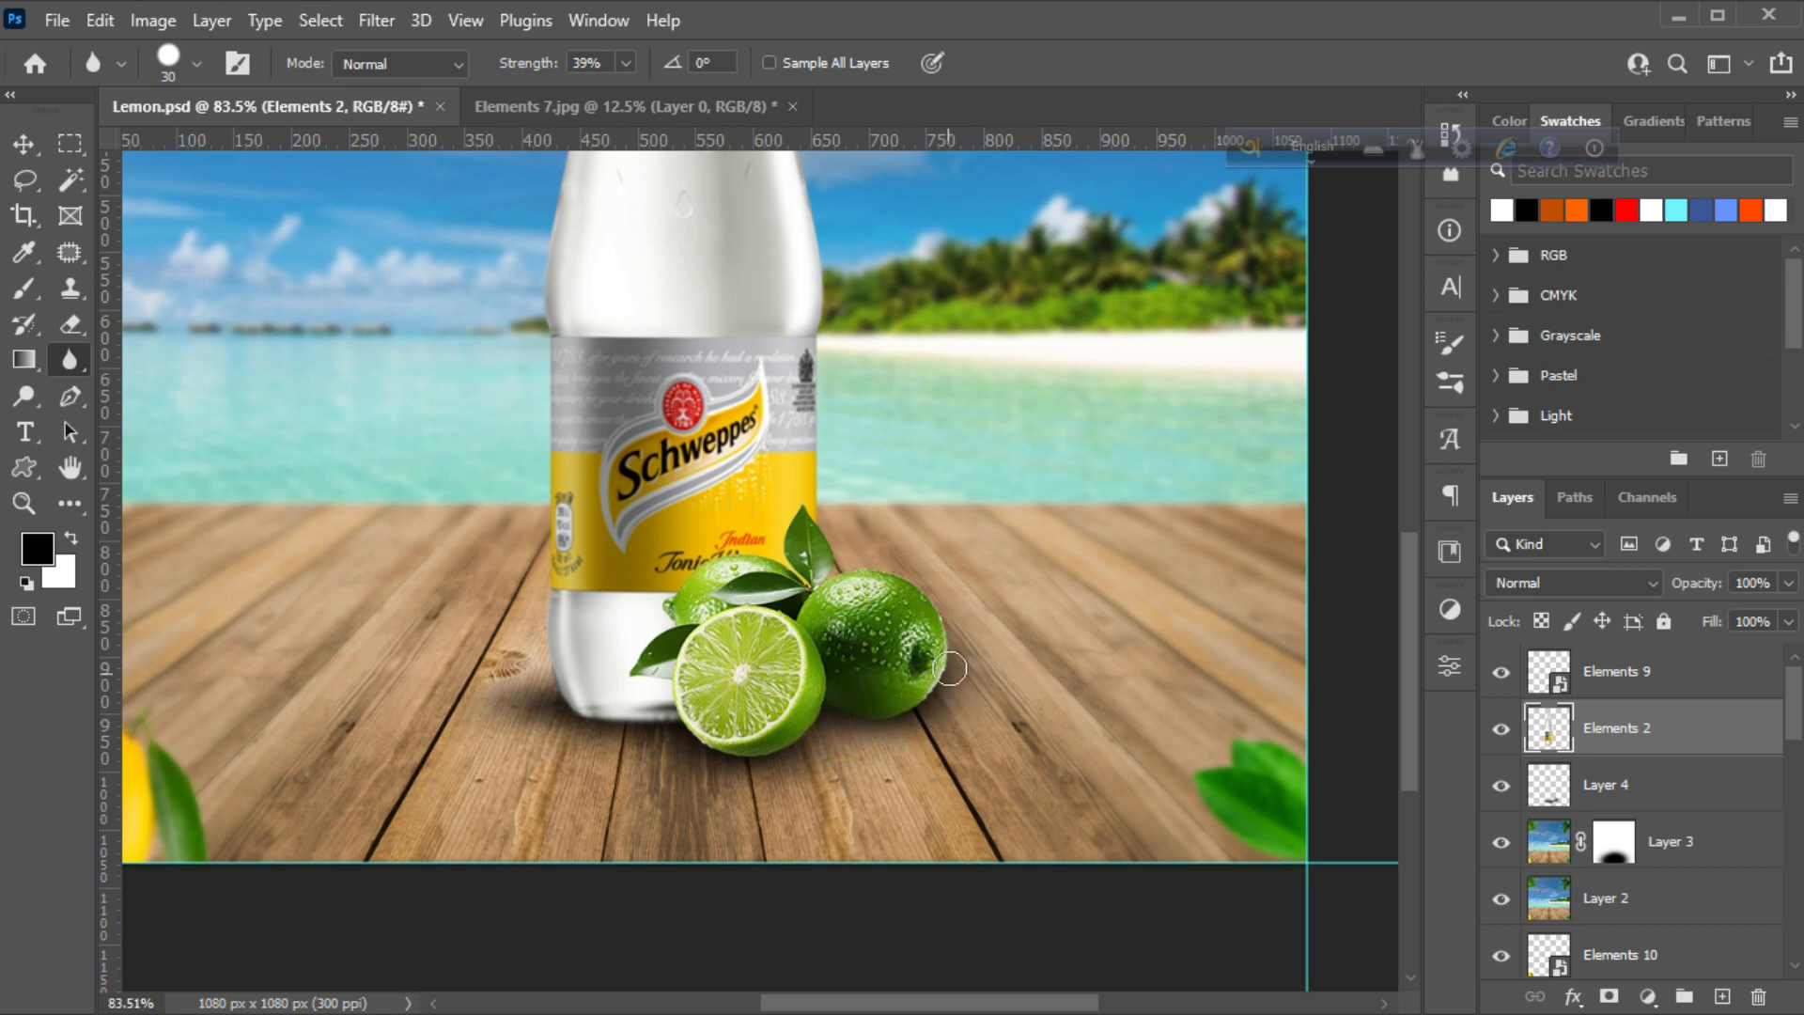
Rasterize the lime layer Elements 9 and soften the limes' outer edges with a 25 px Blur brush at 39% strength
left_click(23, 141)
left_click(754, 673)
left_click(69, 360)
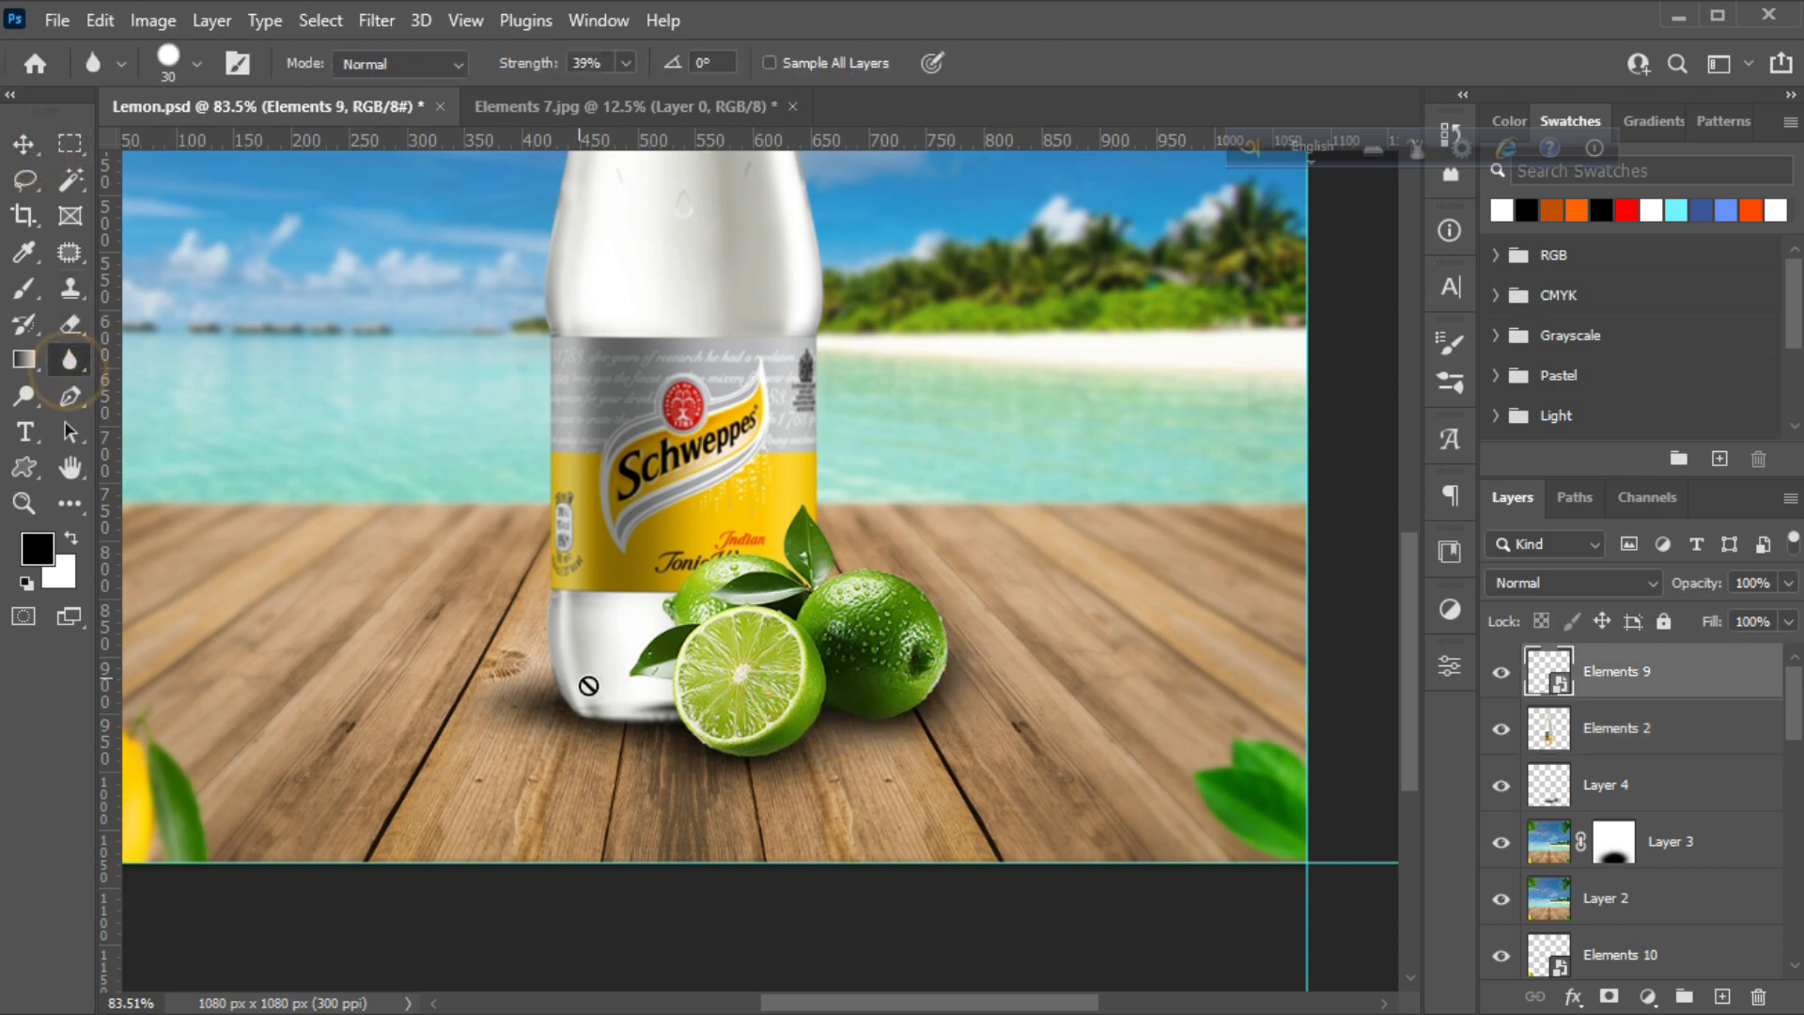
left_click(900, 733)
left_click(857, 425)
left_click_drag(680, 723, 711, 751)
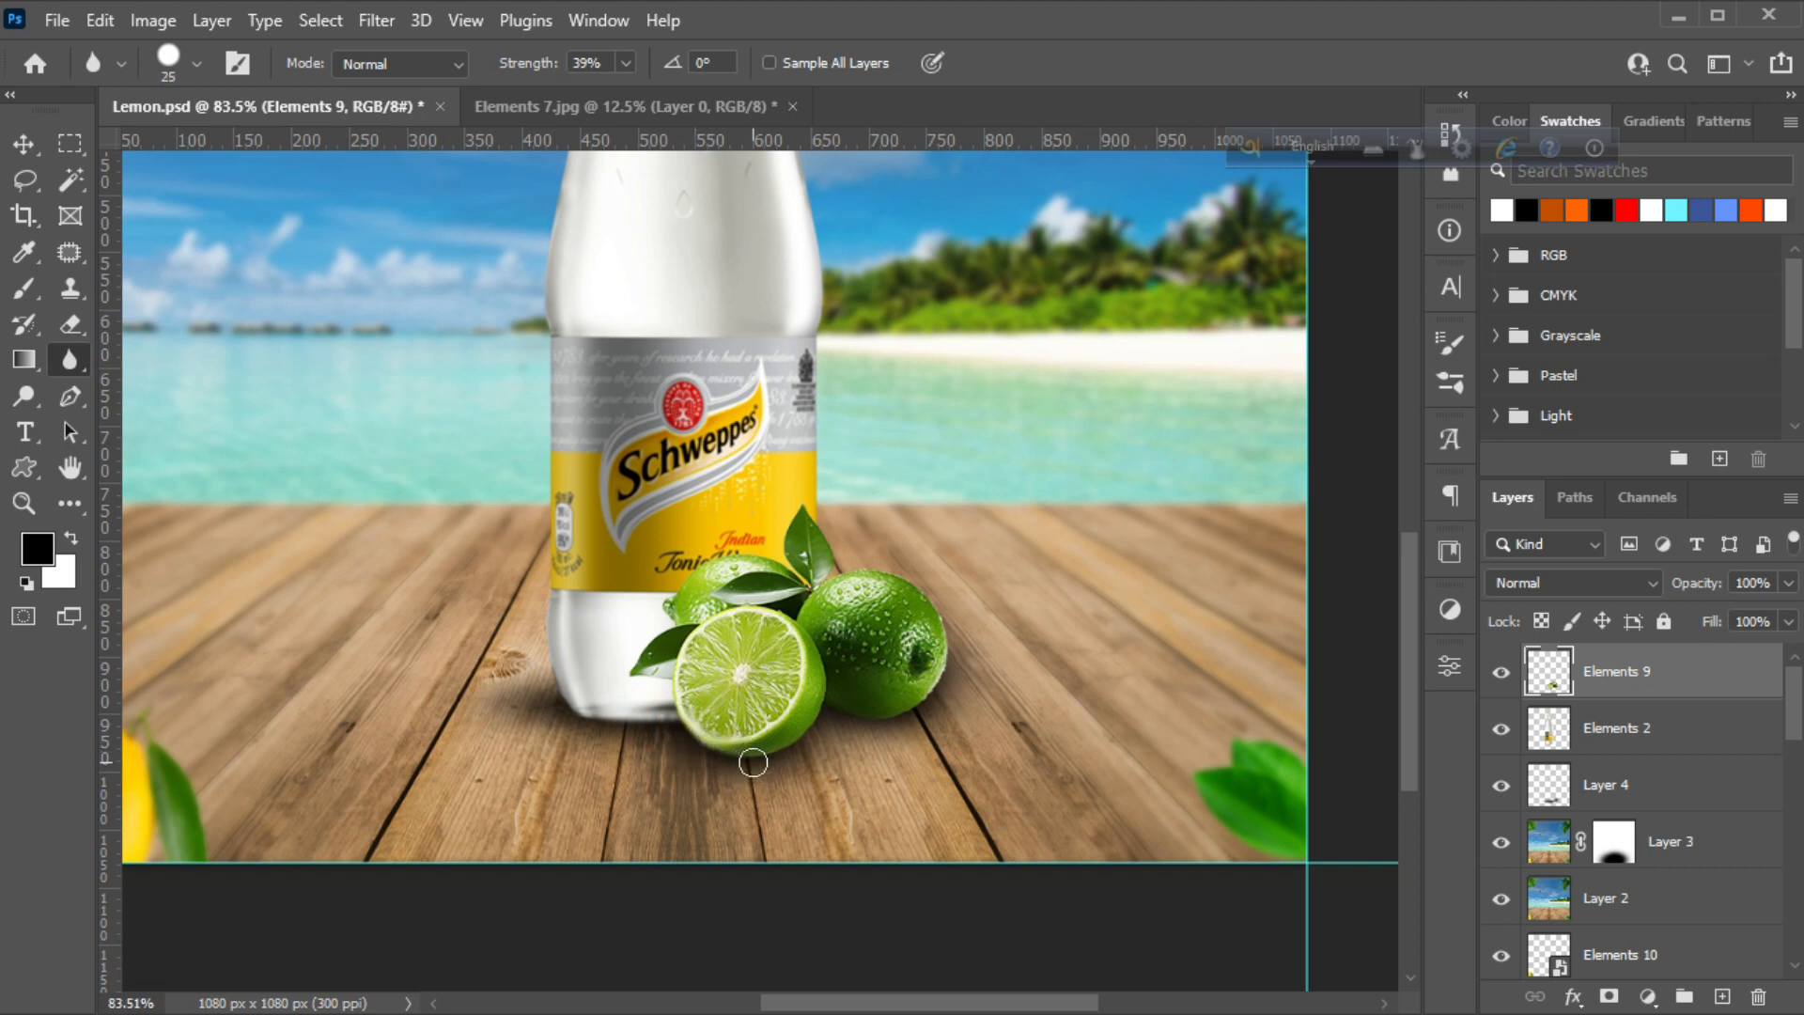
mouse_move(870, 573)
left_mouse_down()
mouse_move(923, 581)
mouse_move(951, 624)
left_mouse_up()
Lower the Blur strength to 11% and soften the bottle's left edge on Elements 2 with the 25 px tip
left_click(26, 503)
left_click_drag(837, 721, 749, 750)
left_click_drag(768, 690, 827, 718)
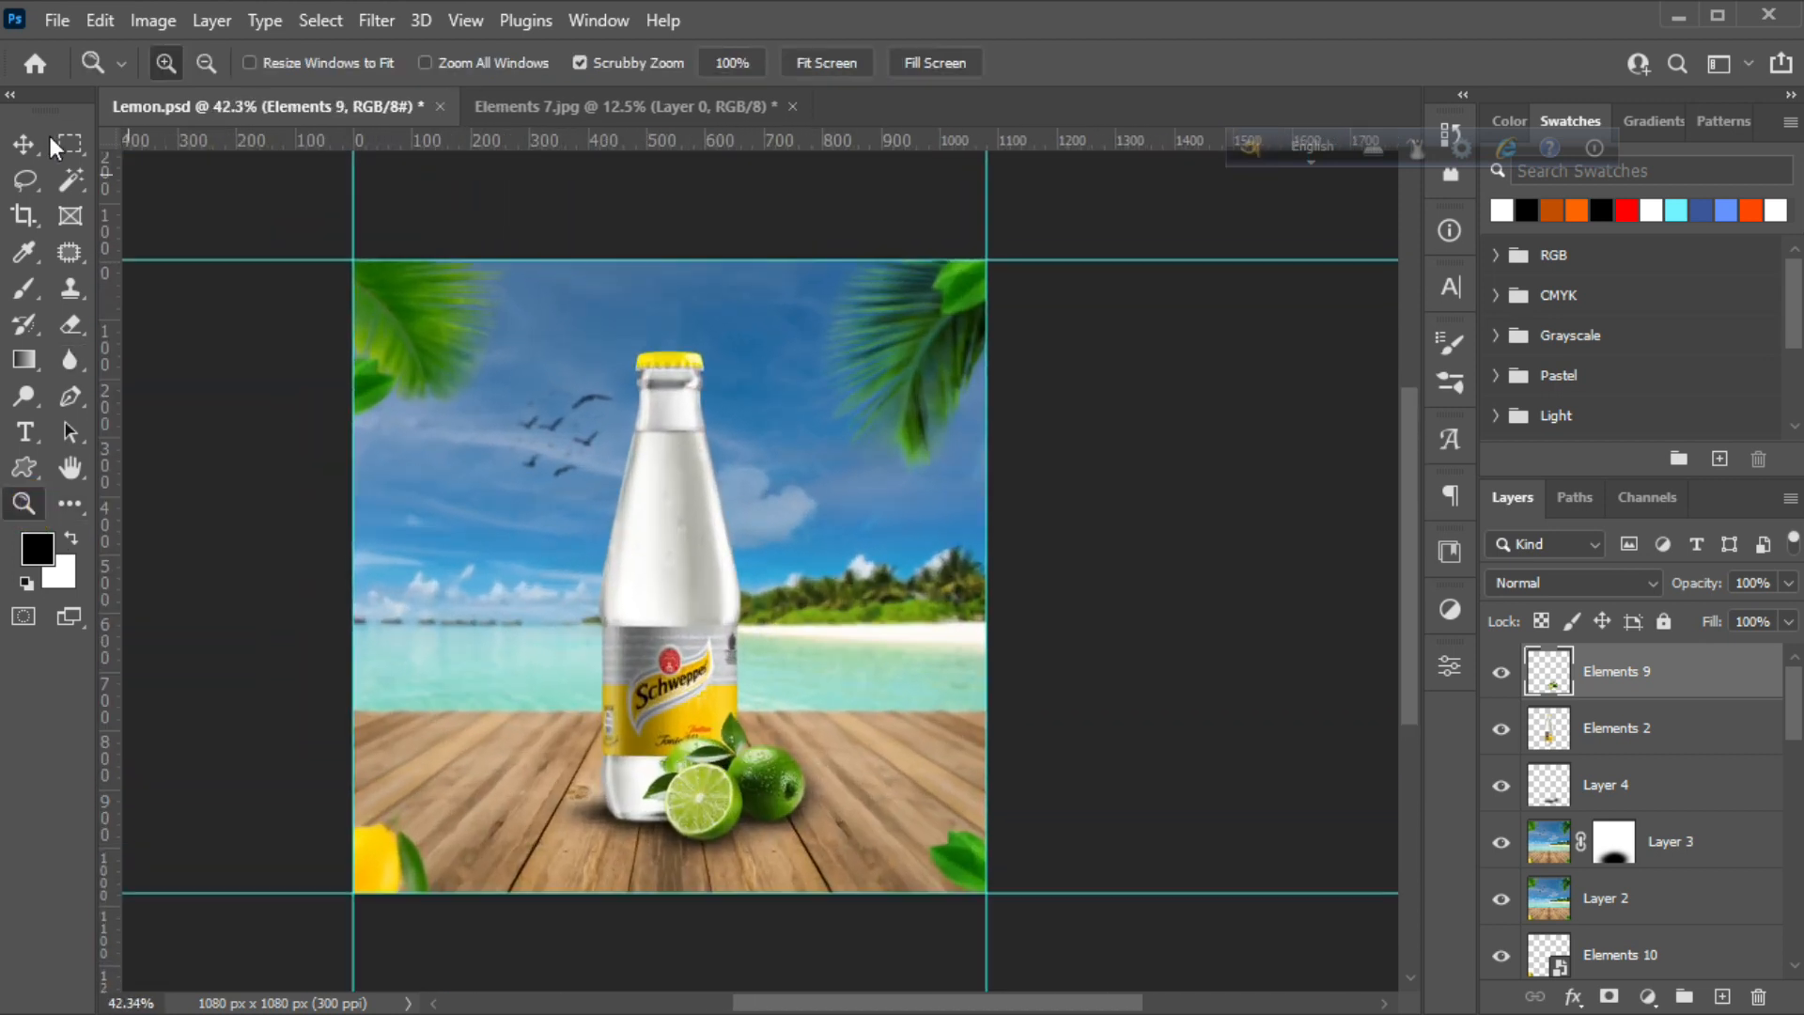
key("v")
left_click(676, 552)
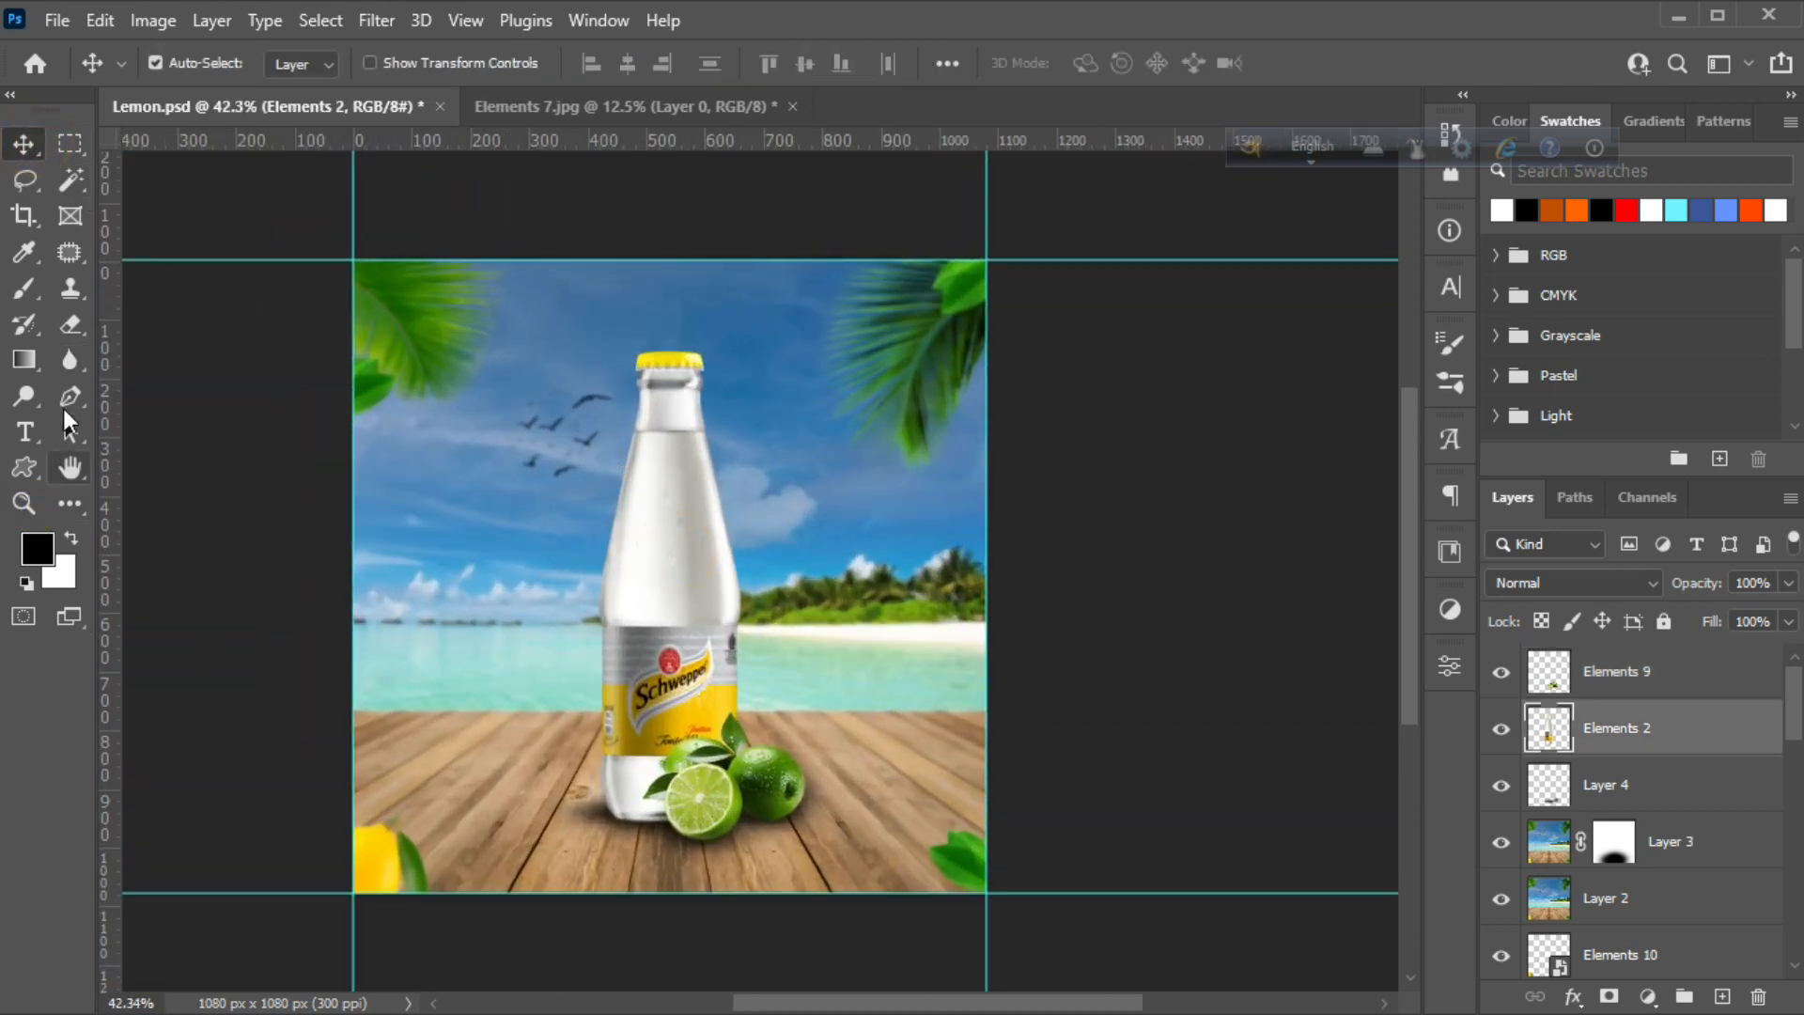
left_click(69, 360)
left_click_drag(552, 68, 508, 67)
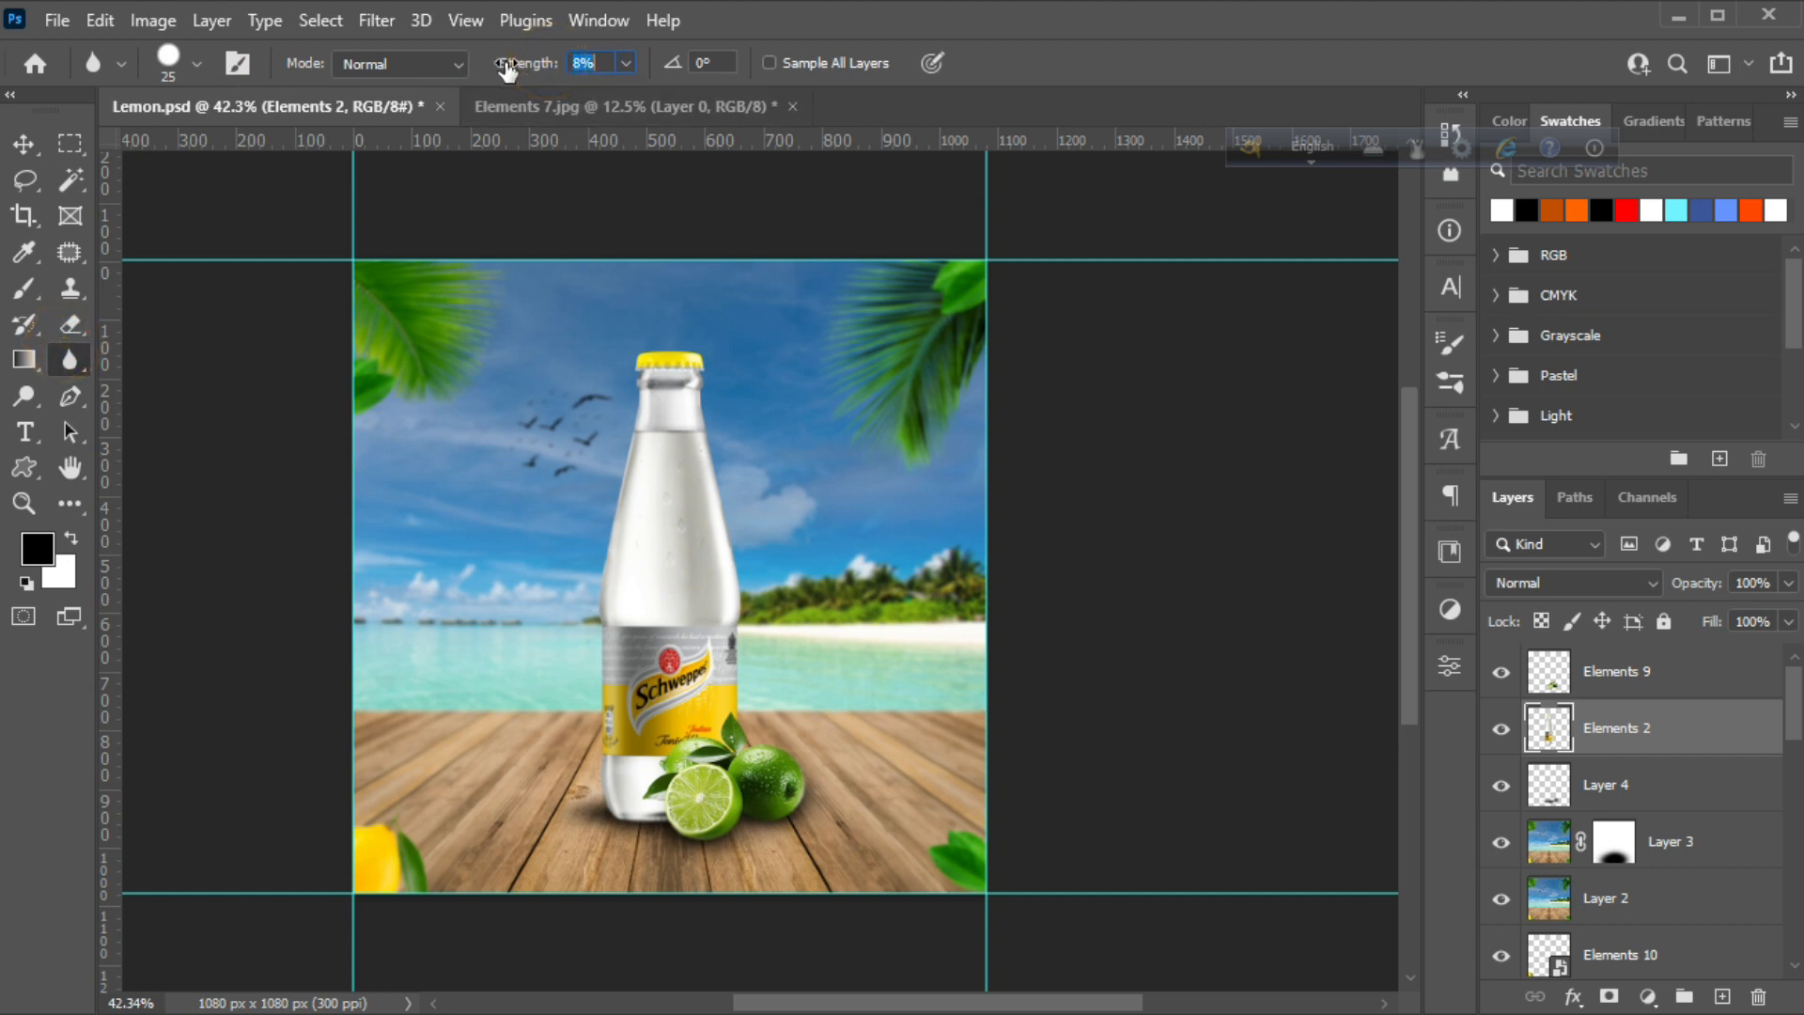
left_click(25, 509)
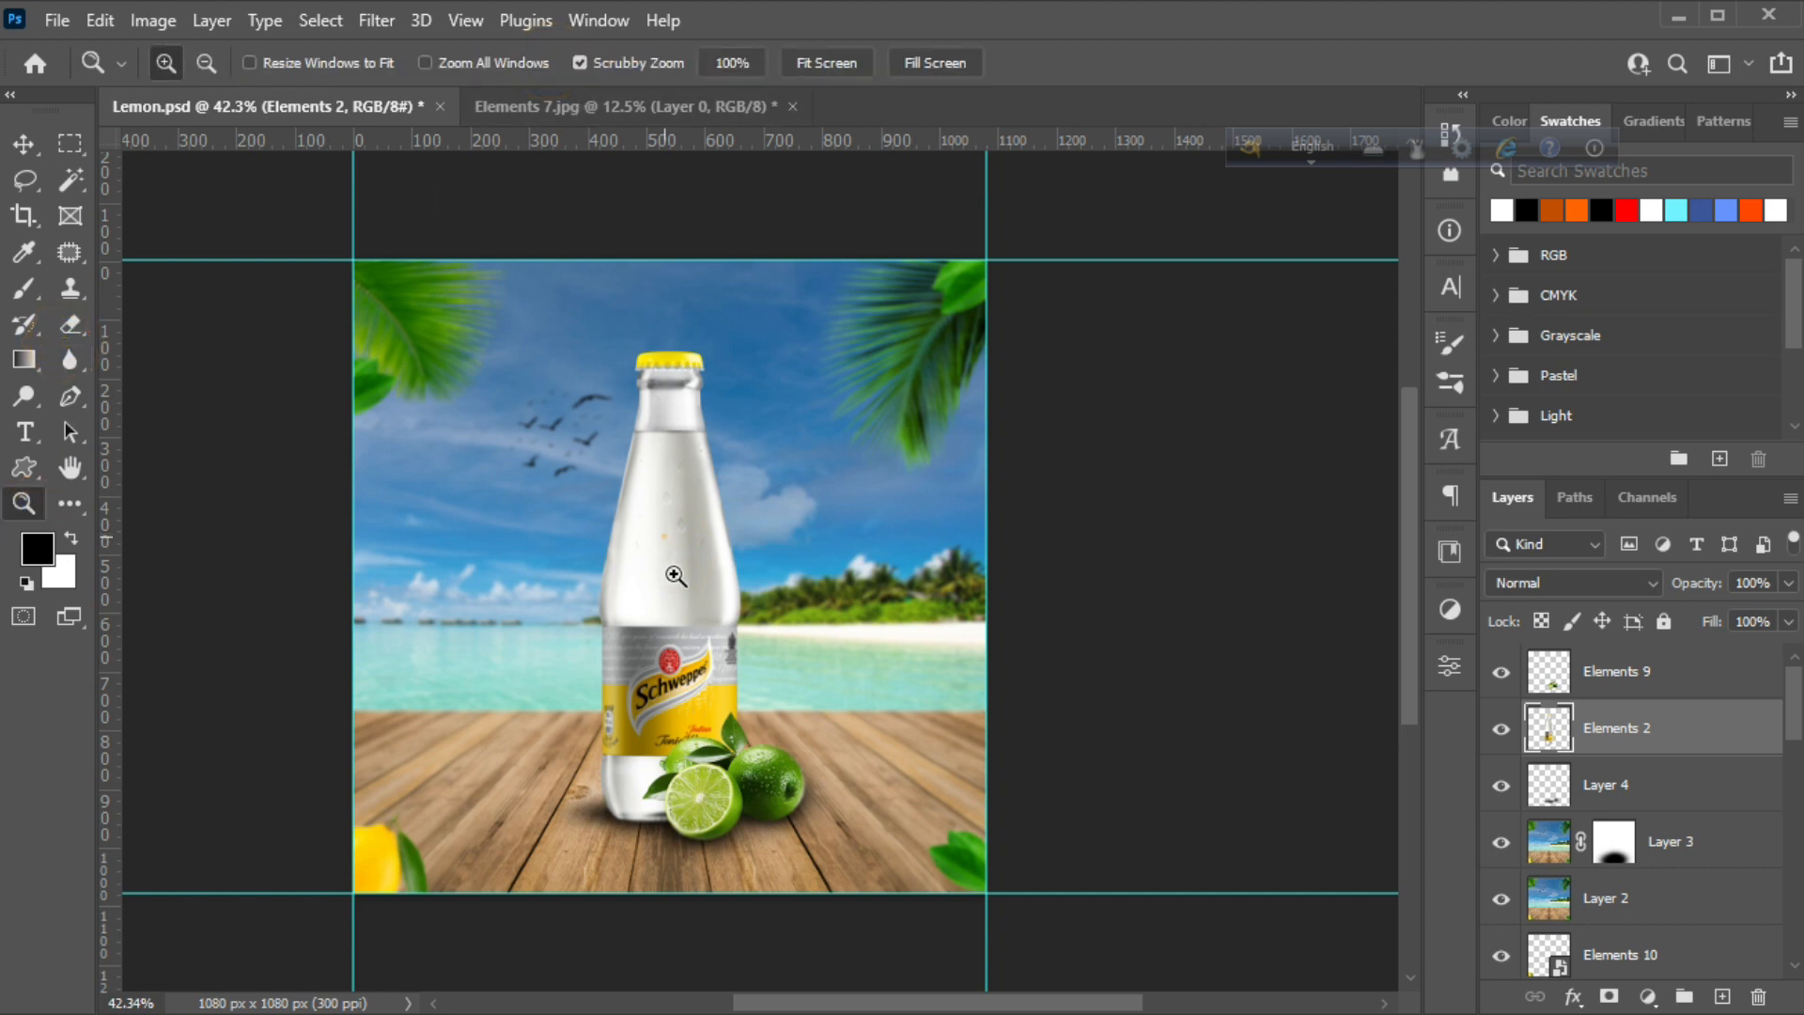
left_click_drag(673, 571, 701, 633)
left_click(71, 357)
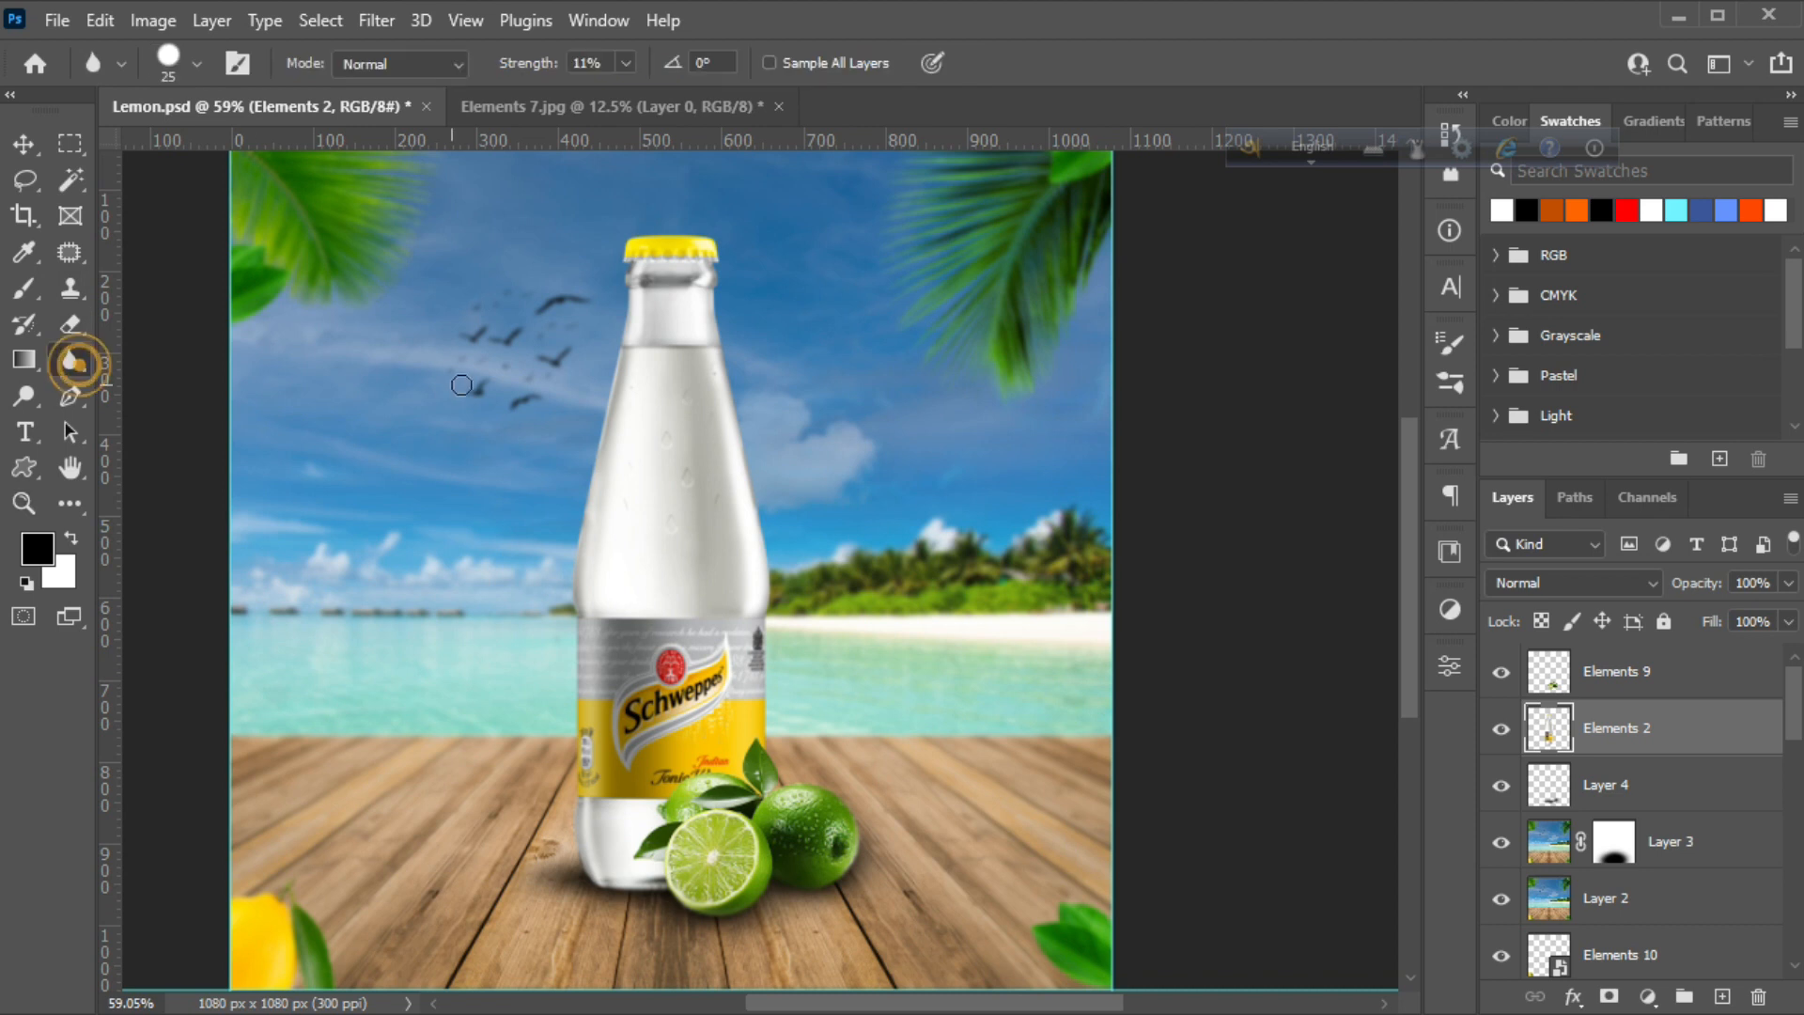
left_click_drag(576, 525, 571, 588)
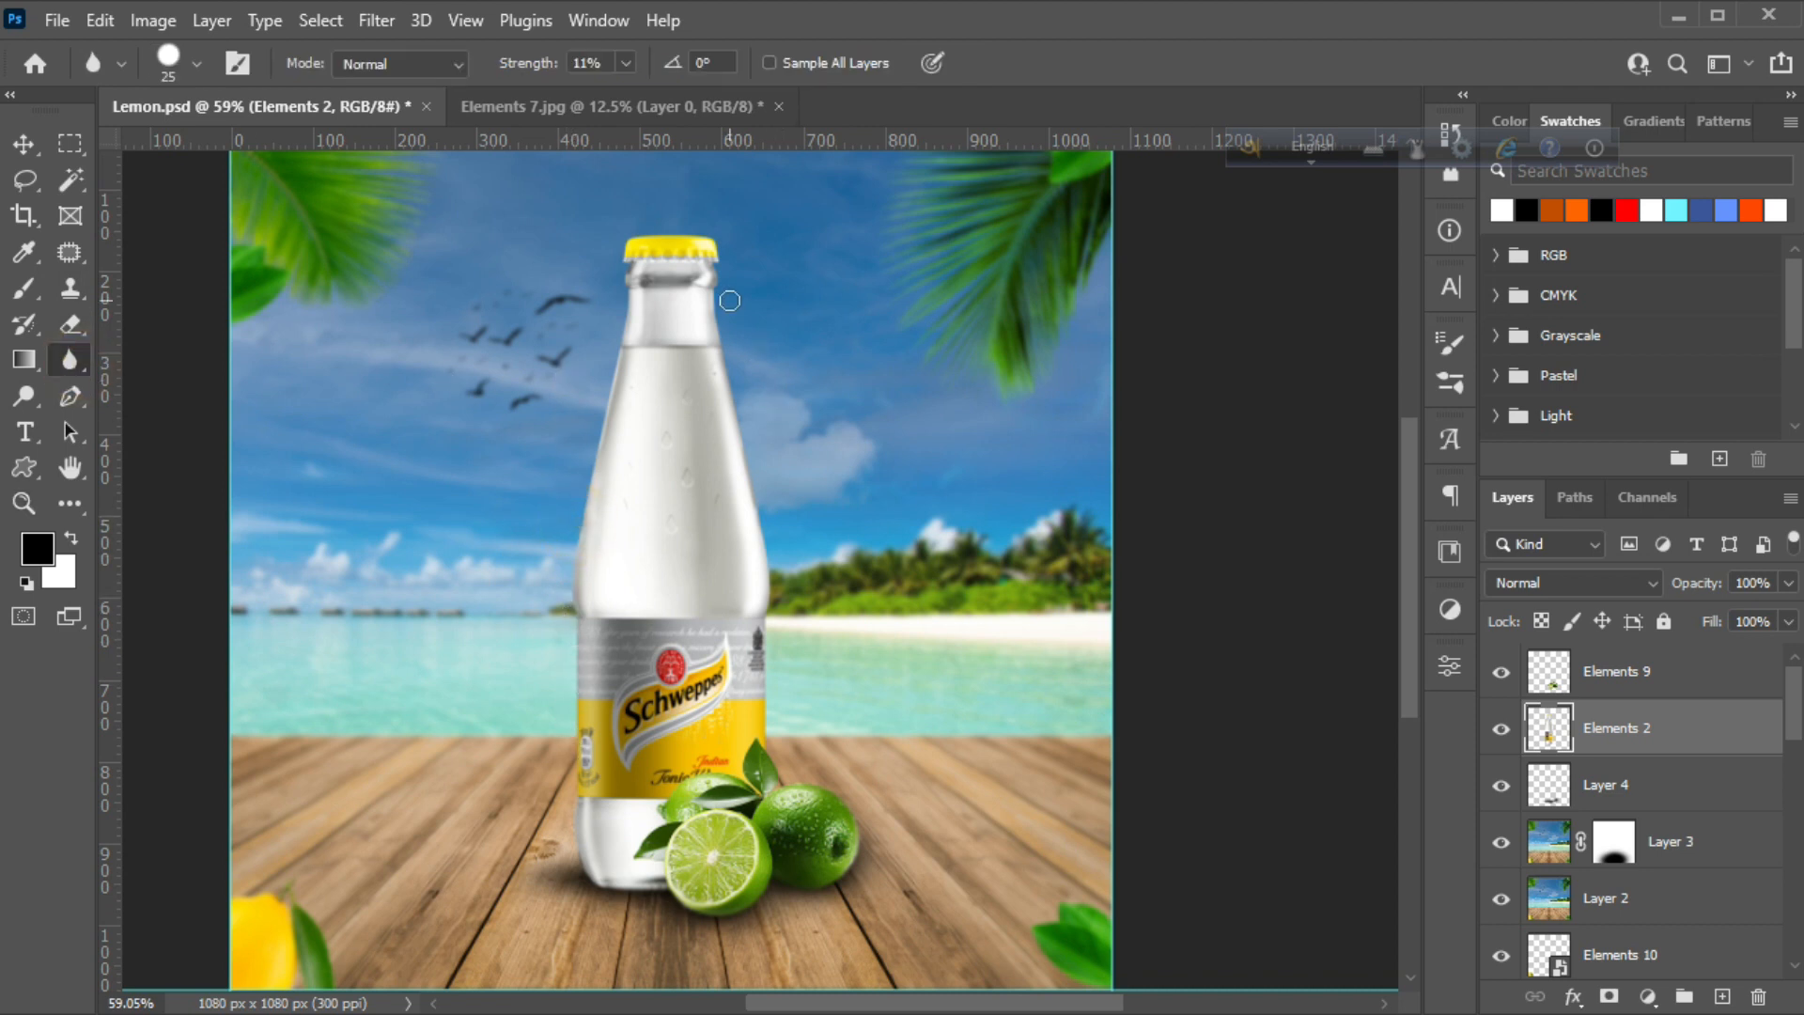
Soften the bottle's right edge, cap, shoulder and label sides with the Blur tool at 11% strength
left_click_drag(718, 286, 754, 478)
left_click_drag(775, 600, 768, 627)
left_click_drag(723, 251, 726, 273)
mouse_move(618, 242)
left_mouse_down()
mouse_move(621, 350)
mouse_move(622, 242)
mouse_move(722, 239)
left_mouse_up()
left_click_drag(595, 431, 564, 572)
left_click_drag(577, 662, 570, 745)
left_click_drag(785, 623, 769, 733)
left_click(23, 502)
left_click_drag(693, 529, 598, 670)
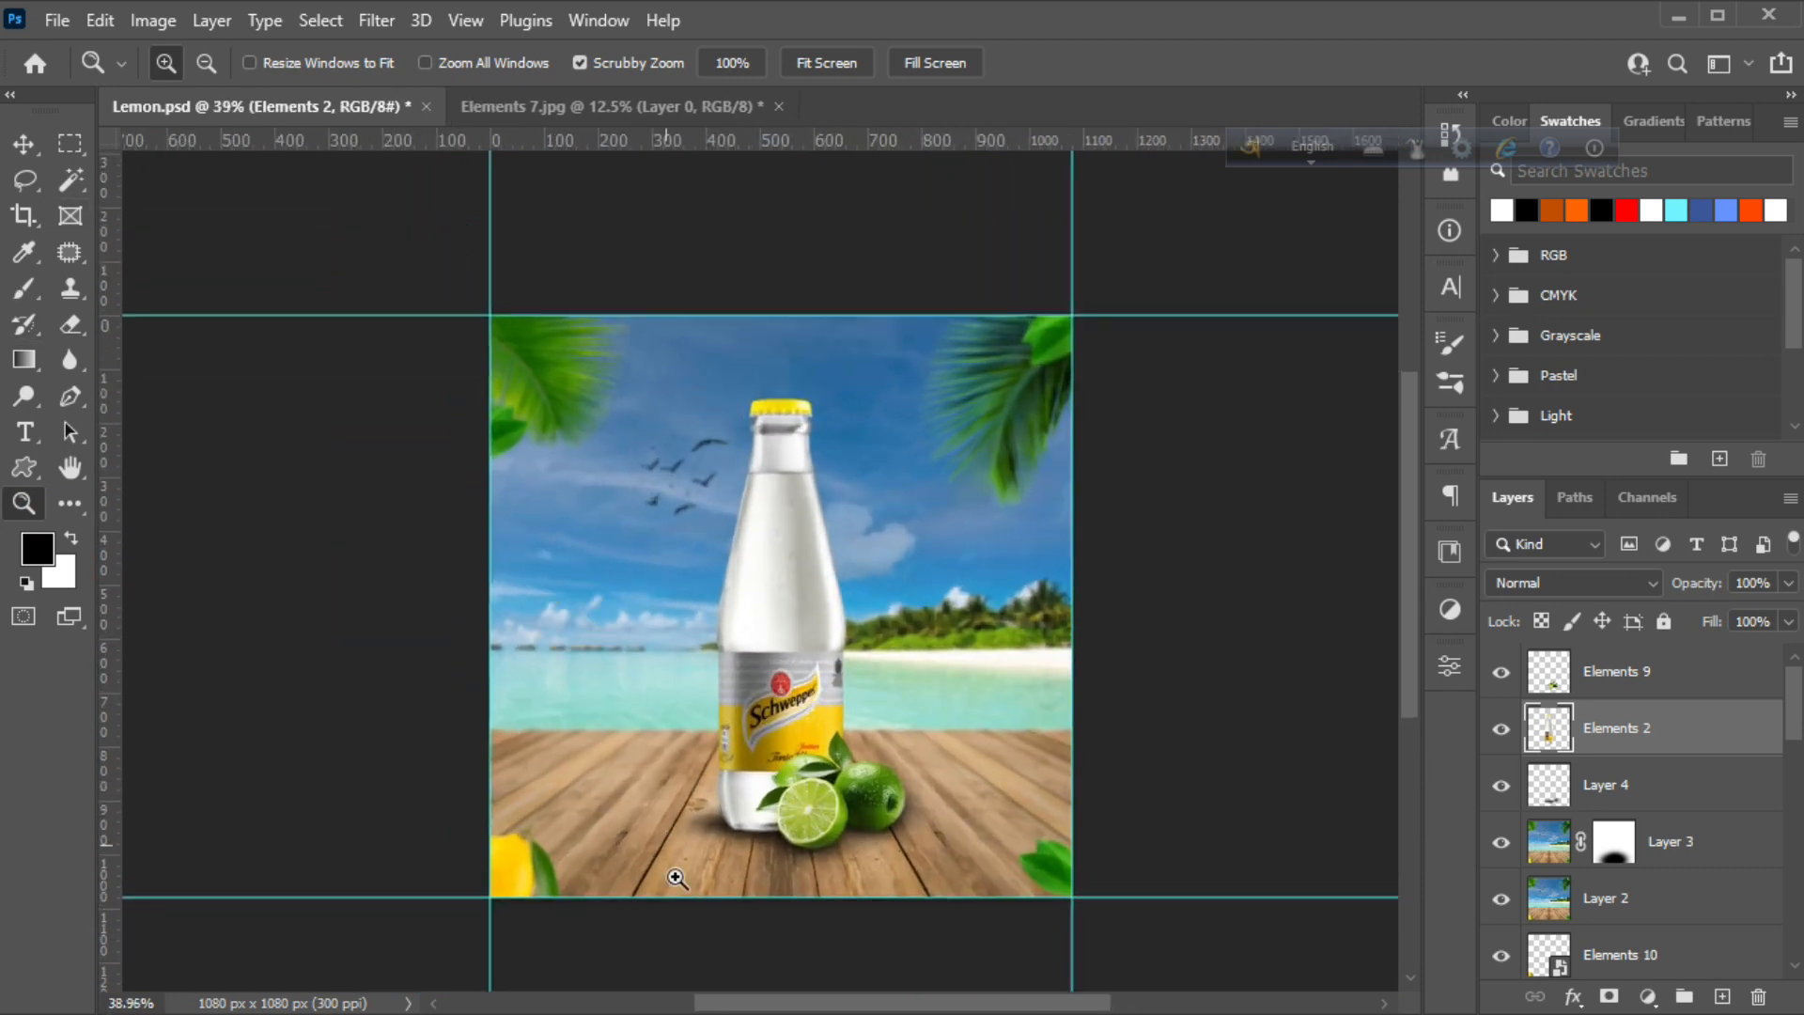
Place the Elements 3 leaf image in the document and move its layer below Elements 2
left_click(564, 1014)
left_click_drag(649, 211, 763, 742)
left_click_drag(1656, 729, 1635, 805)
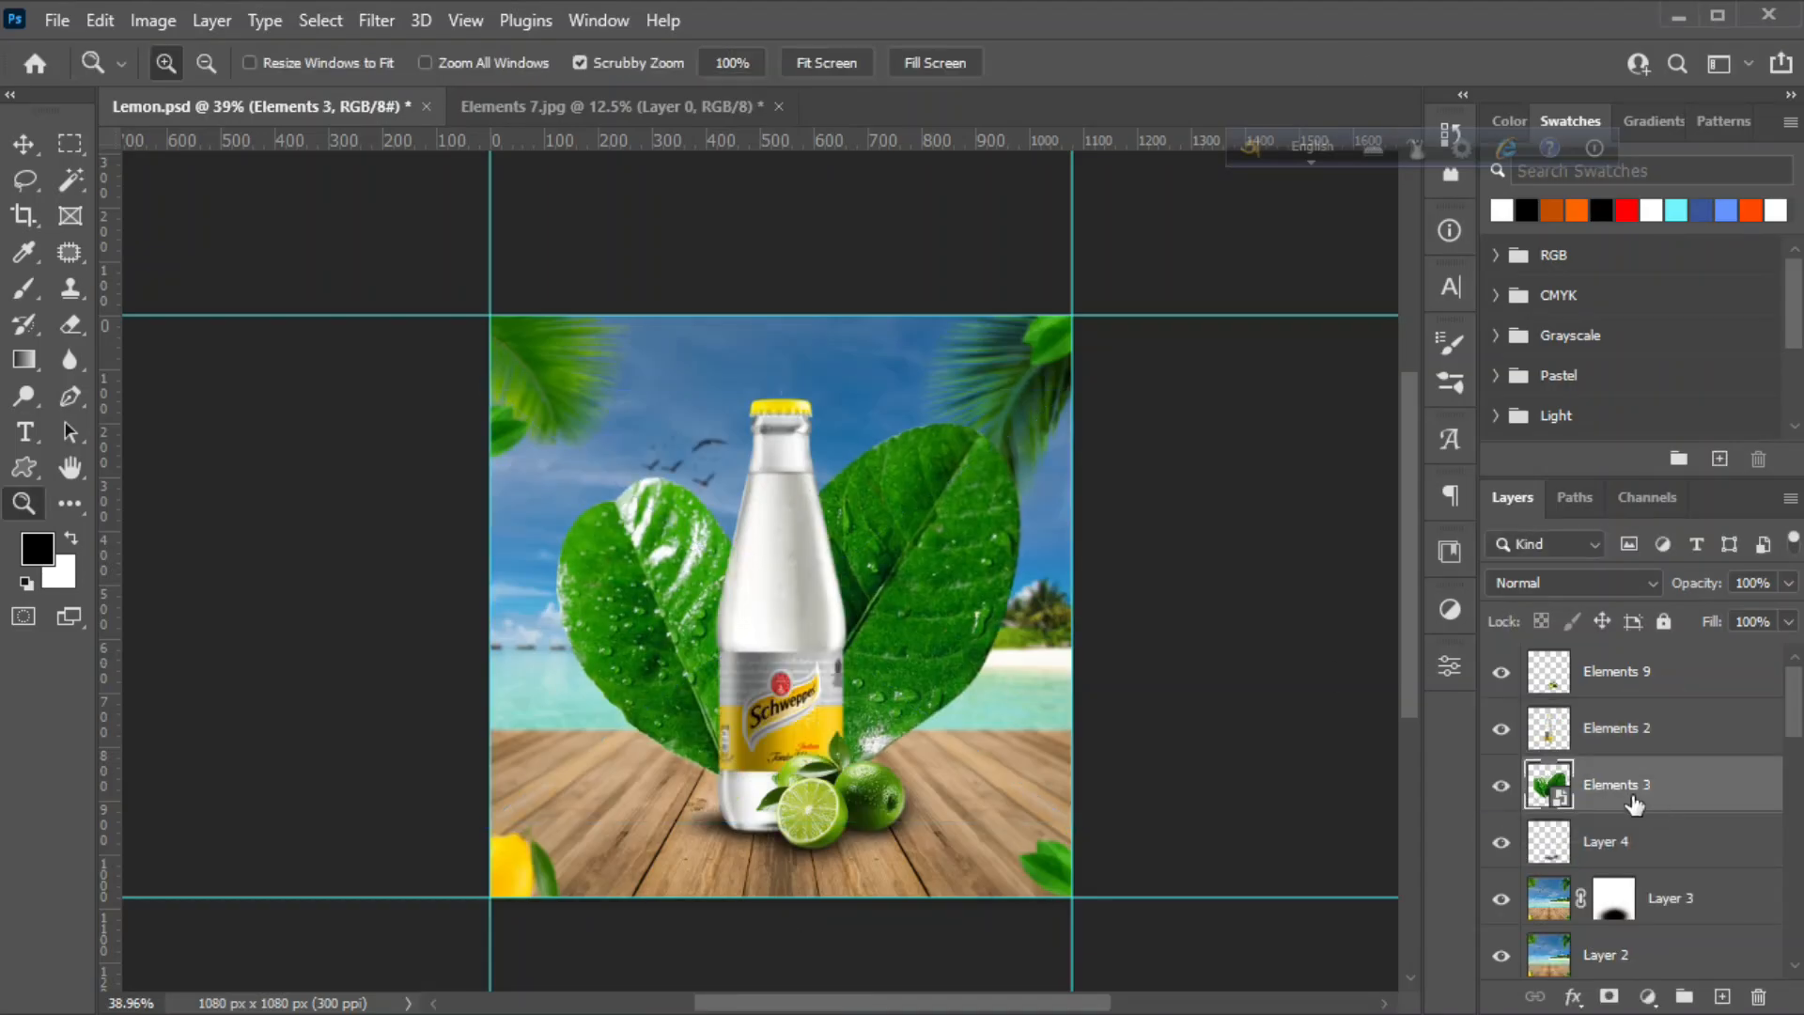
Scale the Elements 3 leaves to 13.88%, position them behind the bottle and rotate them 90° clockwise
key("ctrl+t")
left_click_drag(781, 392, 762, 591)
left_click_drag(756, 674, 791, 584)
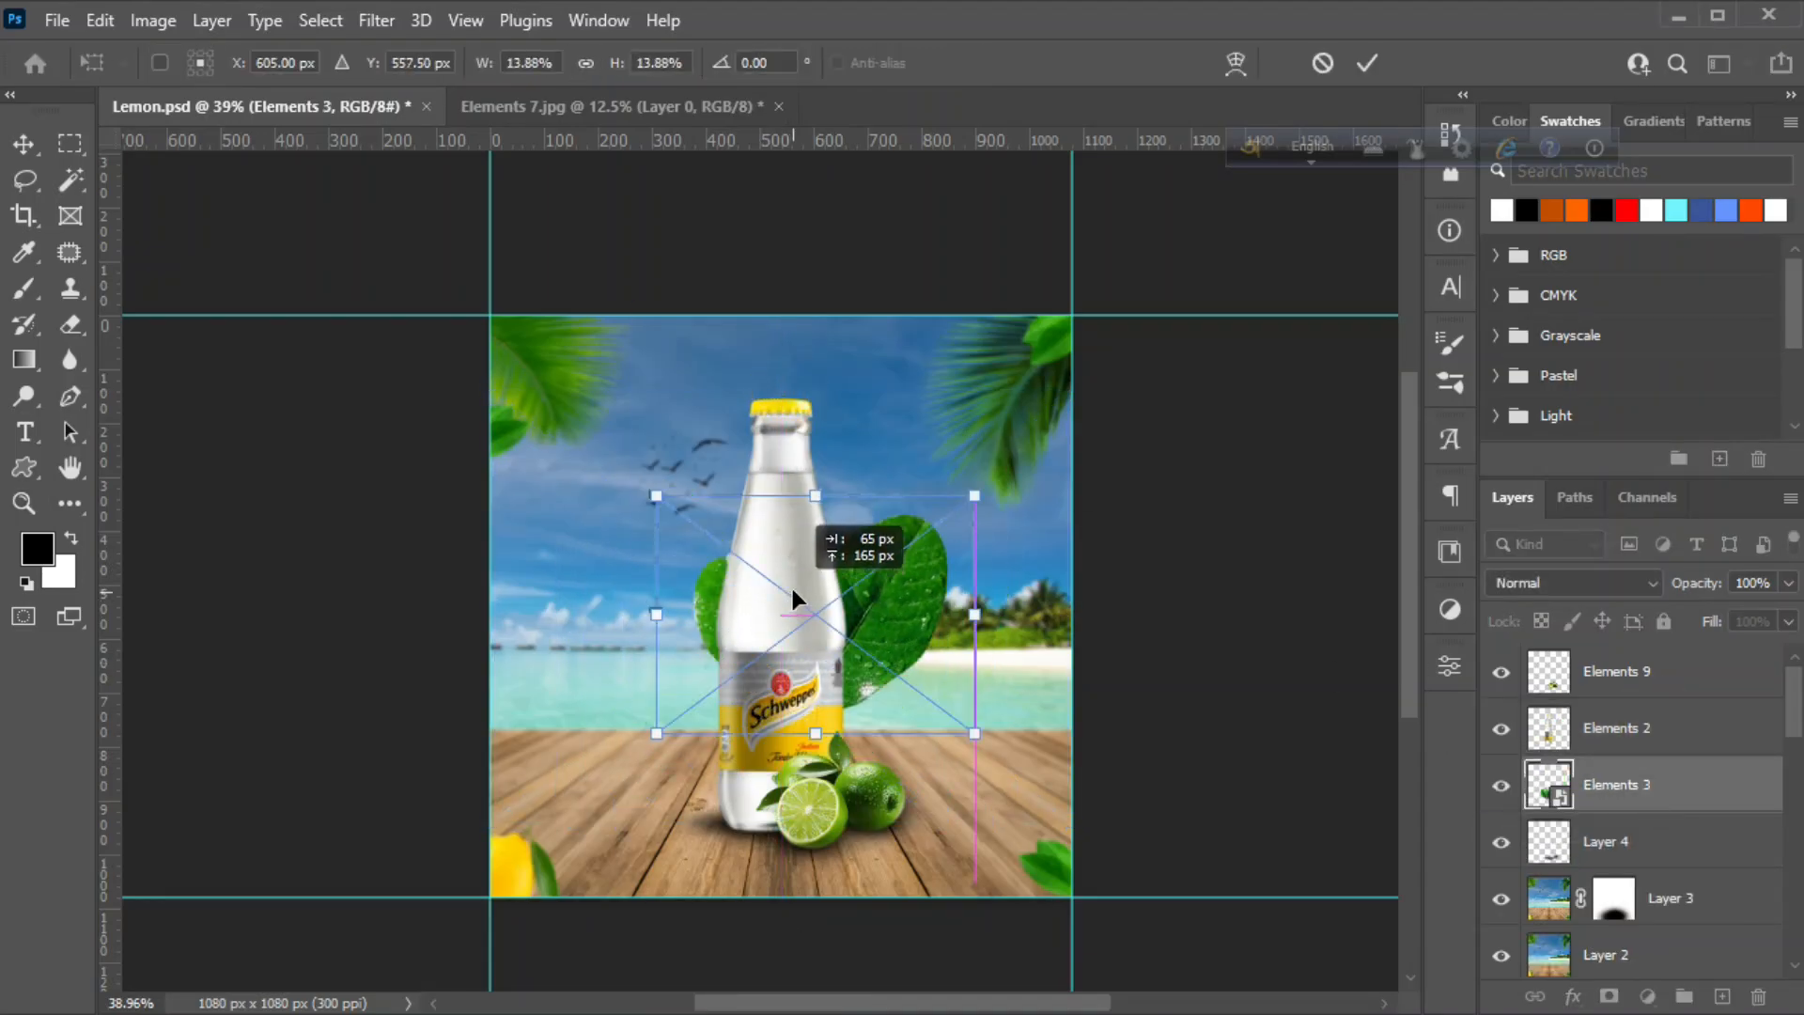
right_click(825, 647)
left_click(934, 353)
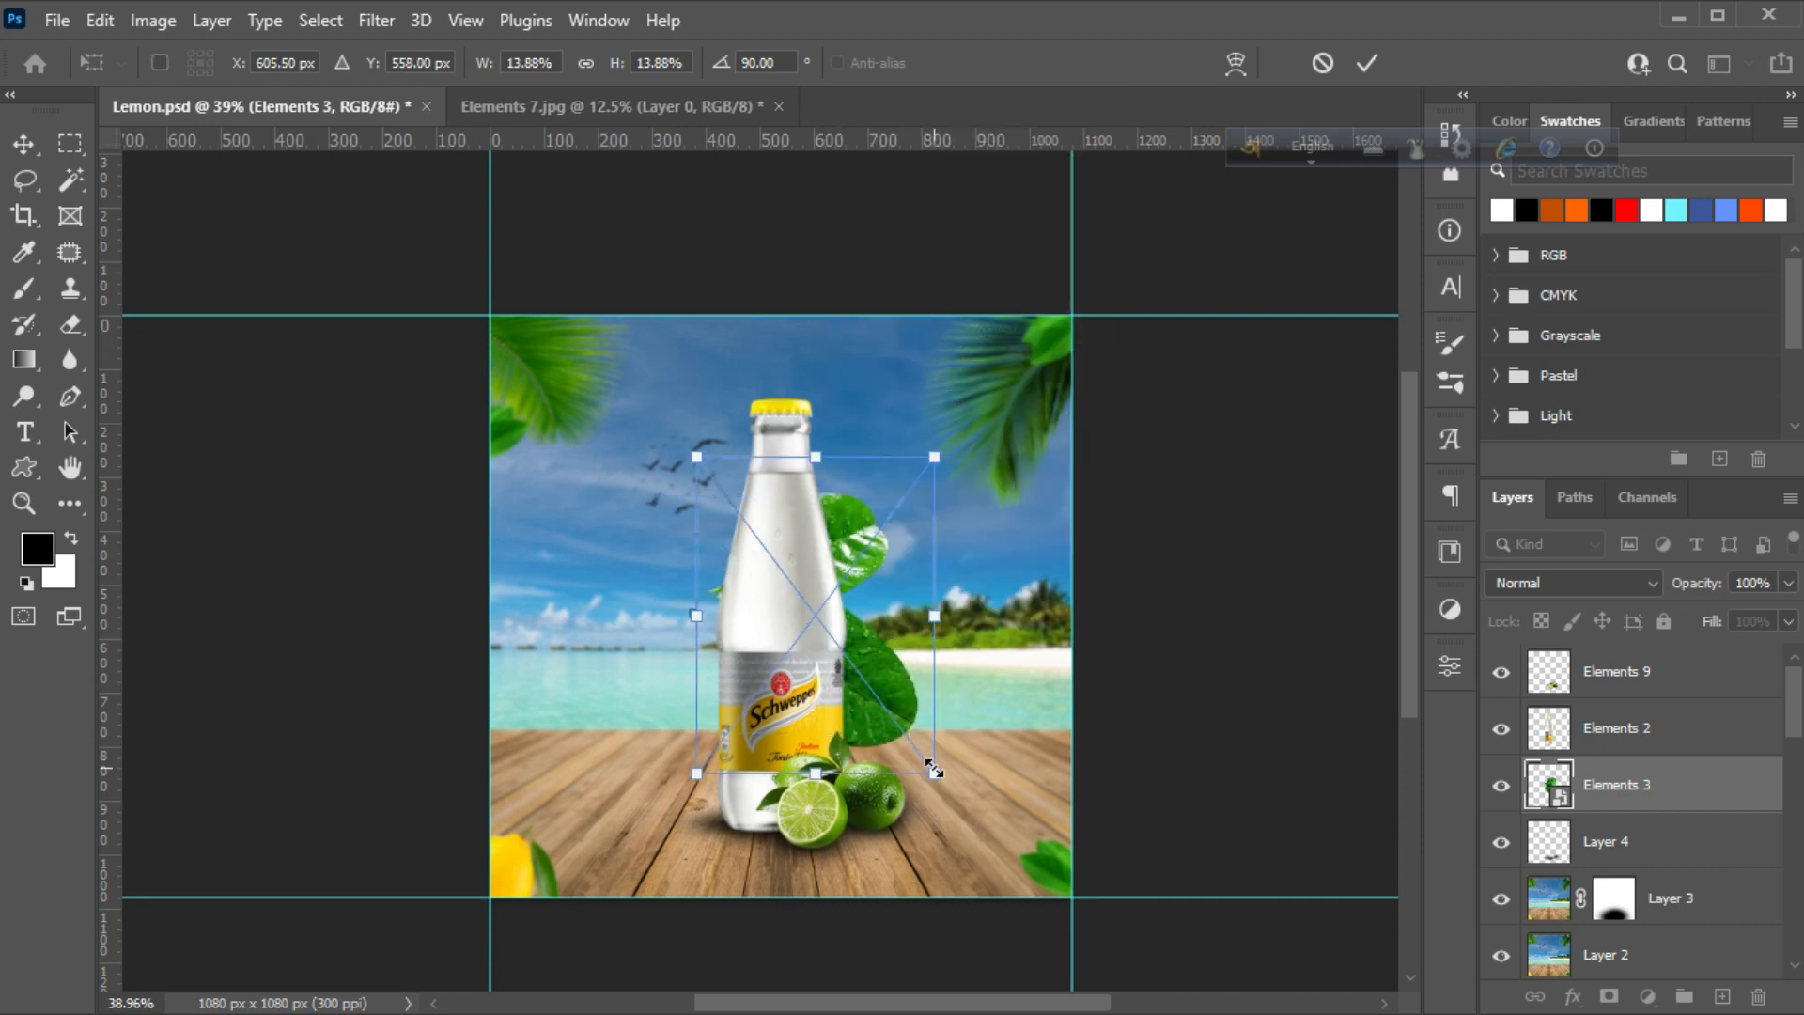
Scale the leaves to about 10.34%, flip them horizontally and move them to the bottle's left side
left_click_drag(934, 771, 918, 643)
right_click(806, 594)
left_click(836, 571)
left_click_drag(776, 594, 716, 533)
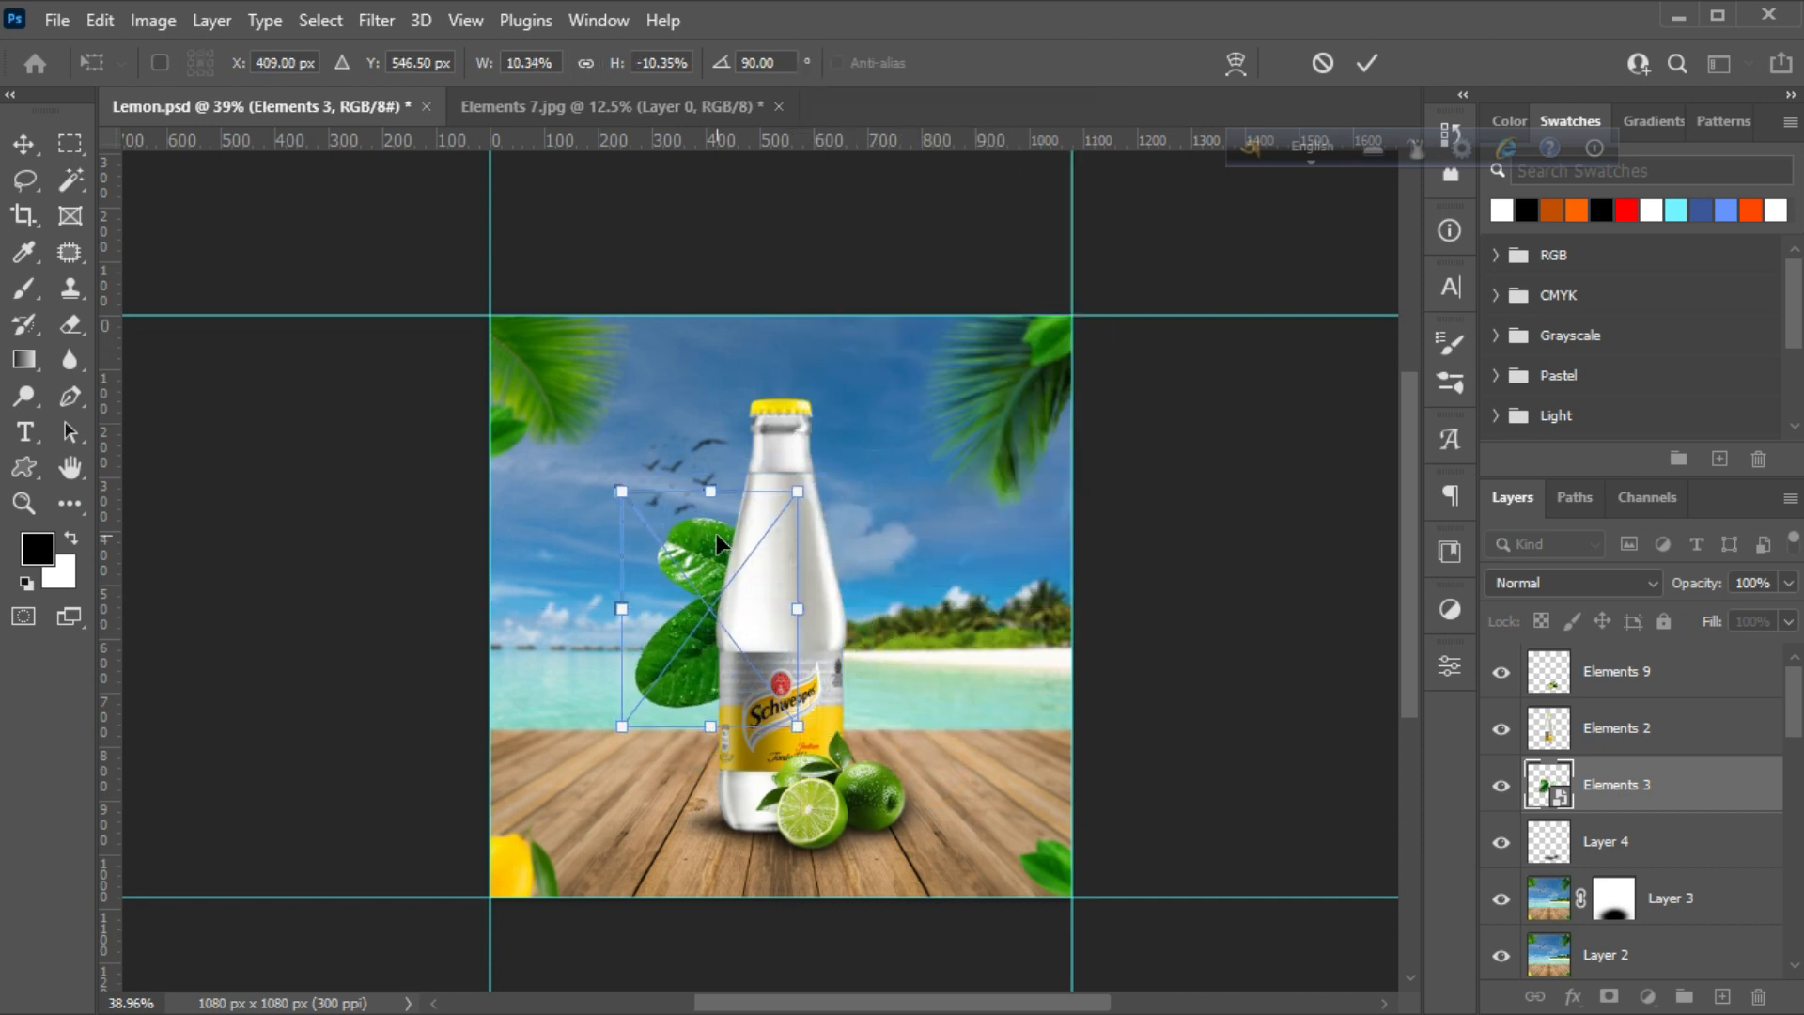
Flip and rotate the leaves to about -95° so the larger leaf sits above the smaller one
right_click(723, 594)
left_click(753, 551)
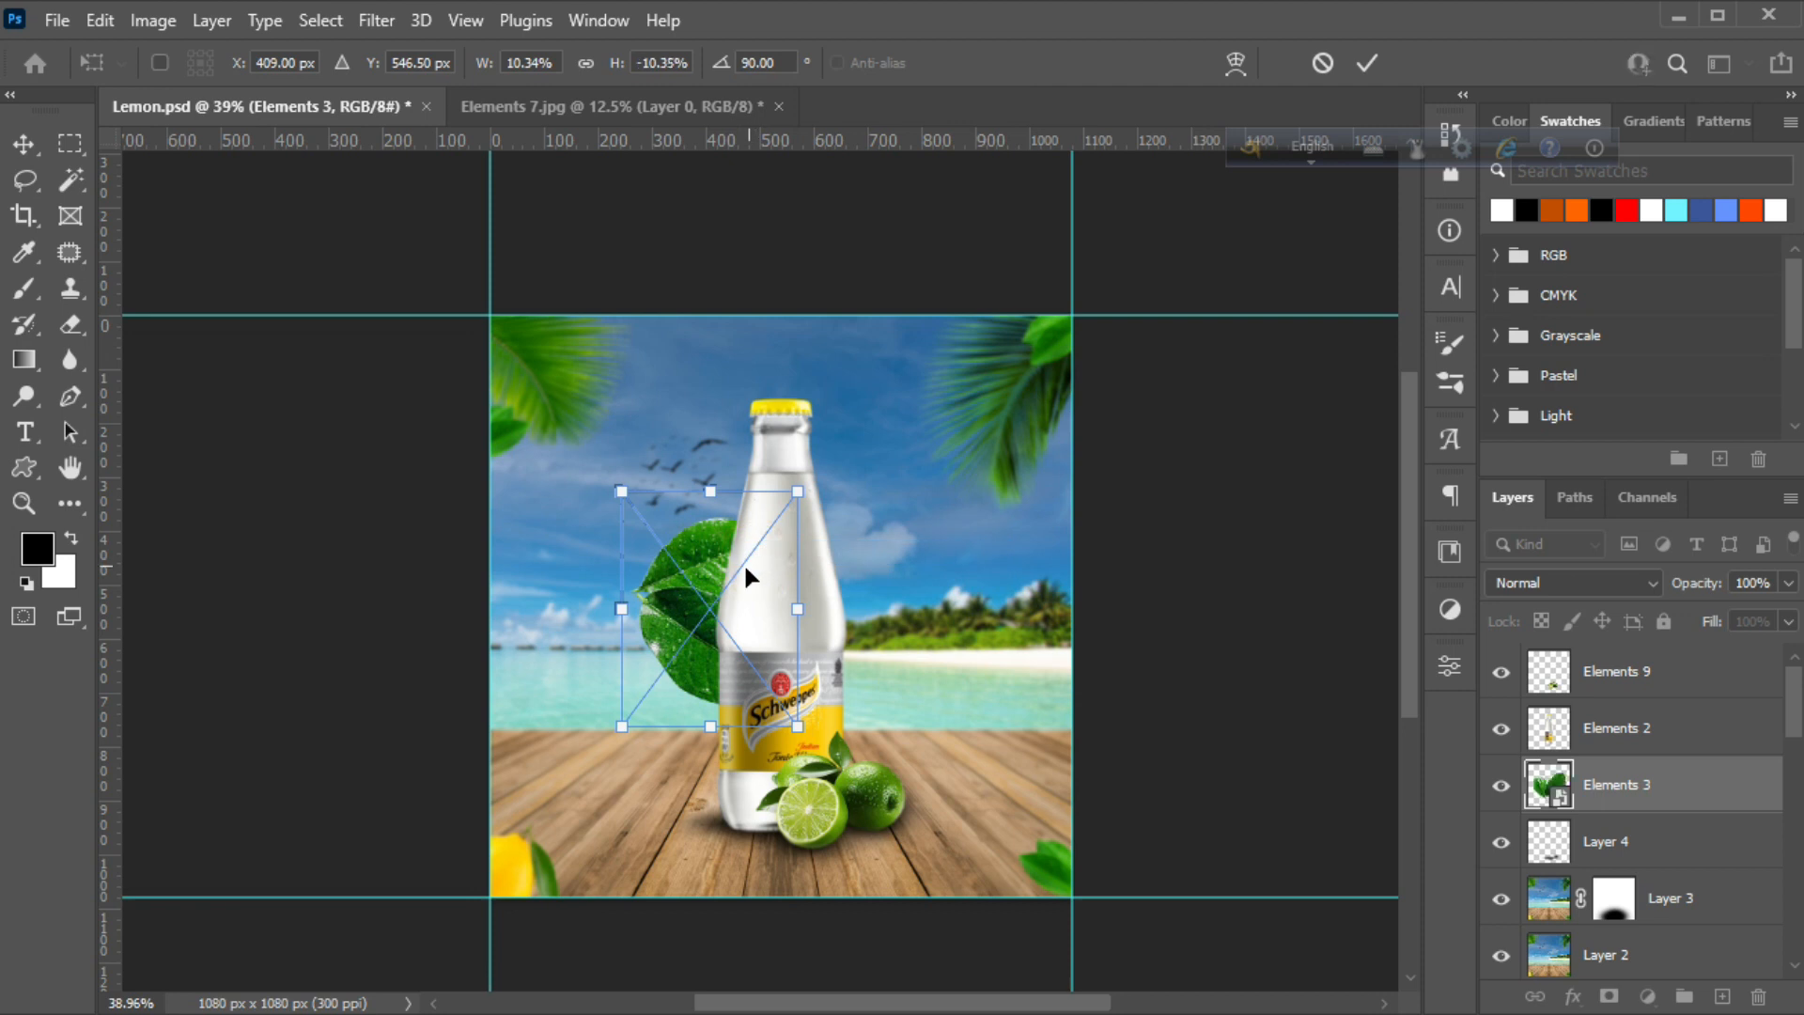
right_click(745, 573)
left_click(784, 281)
left_click_drag(862, 507, 751, 744)
right_click(678, 615)
left_click(714, 575)
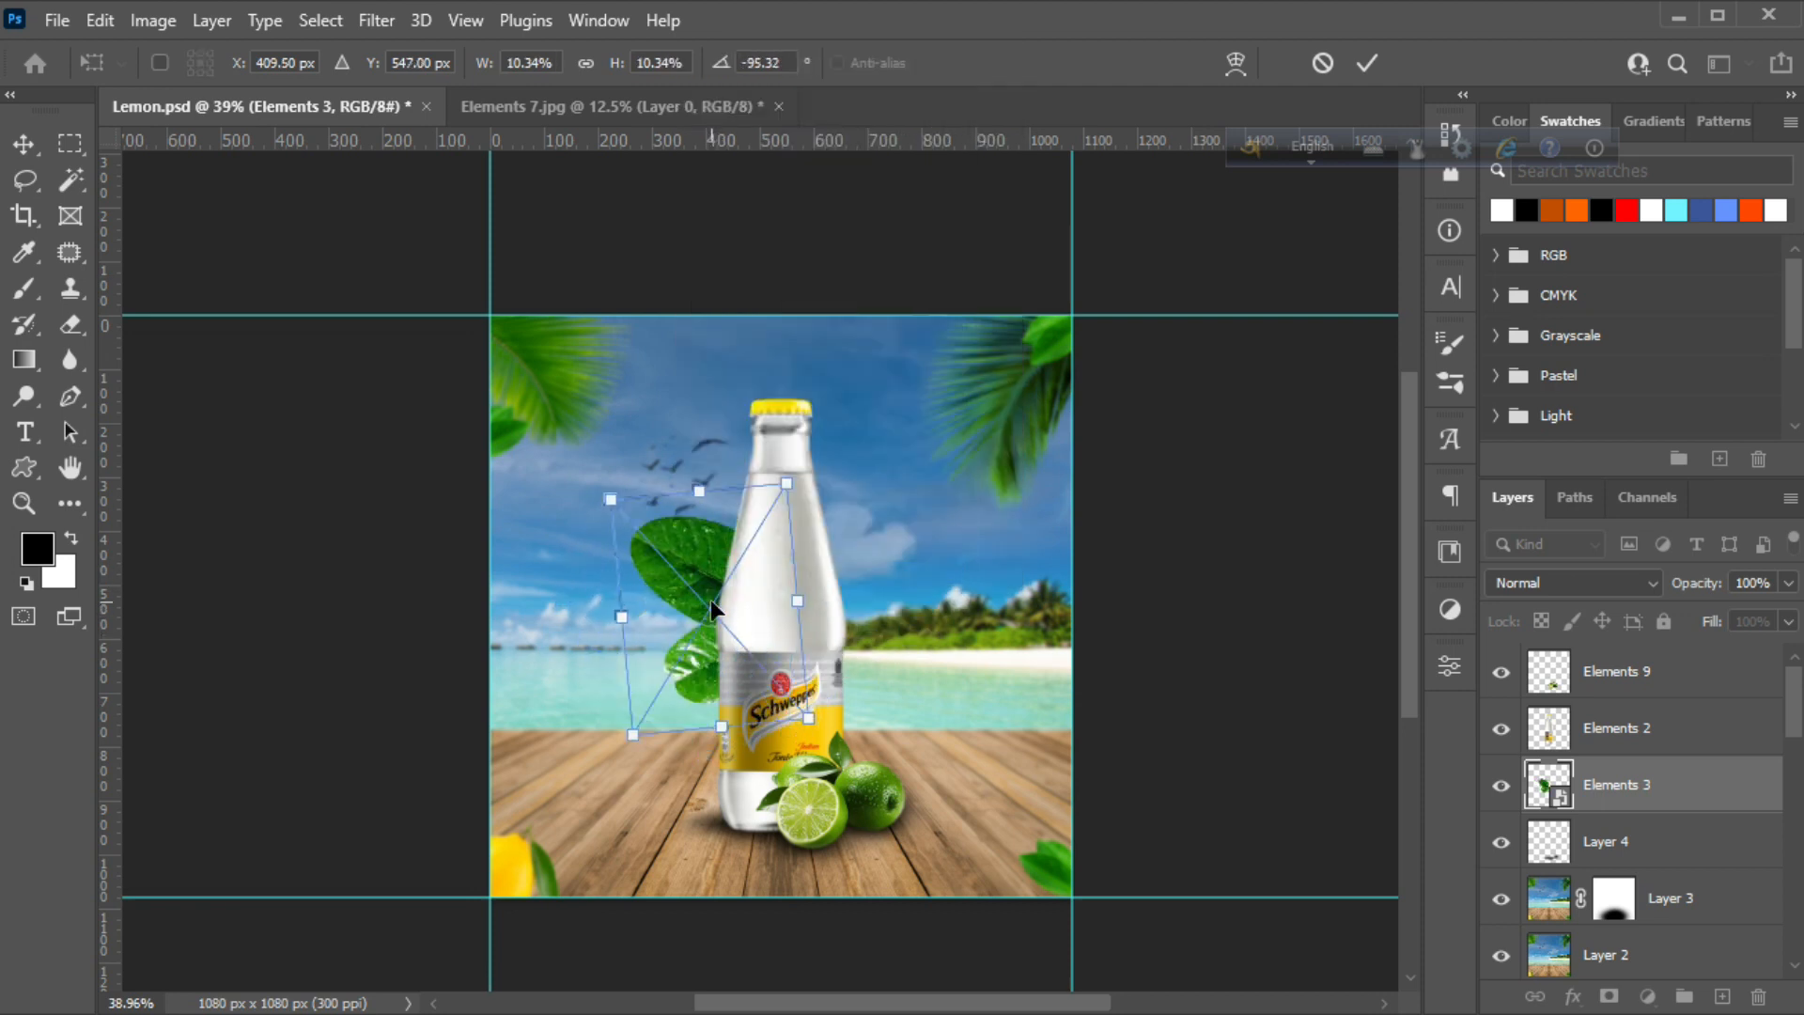
Rotate the leaves to -90.43°, resize them and place them behind the bottle's left side beside the label
left_click_drag(710, 590, 729, 595)
left_click_drag(857, 729, 845, 737)
left_click_drag(733, 731, 732, 649)
left_click_drag(740, 561, 714, 687)
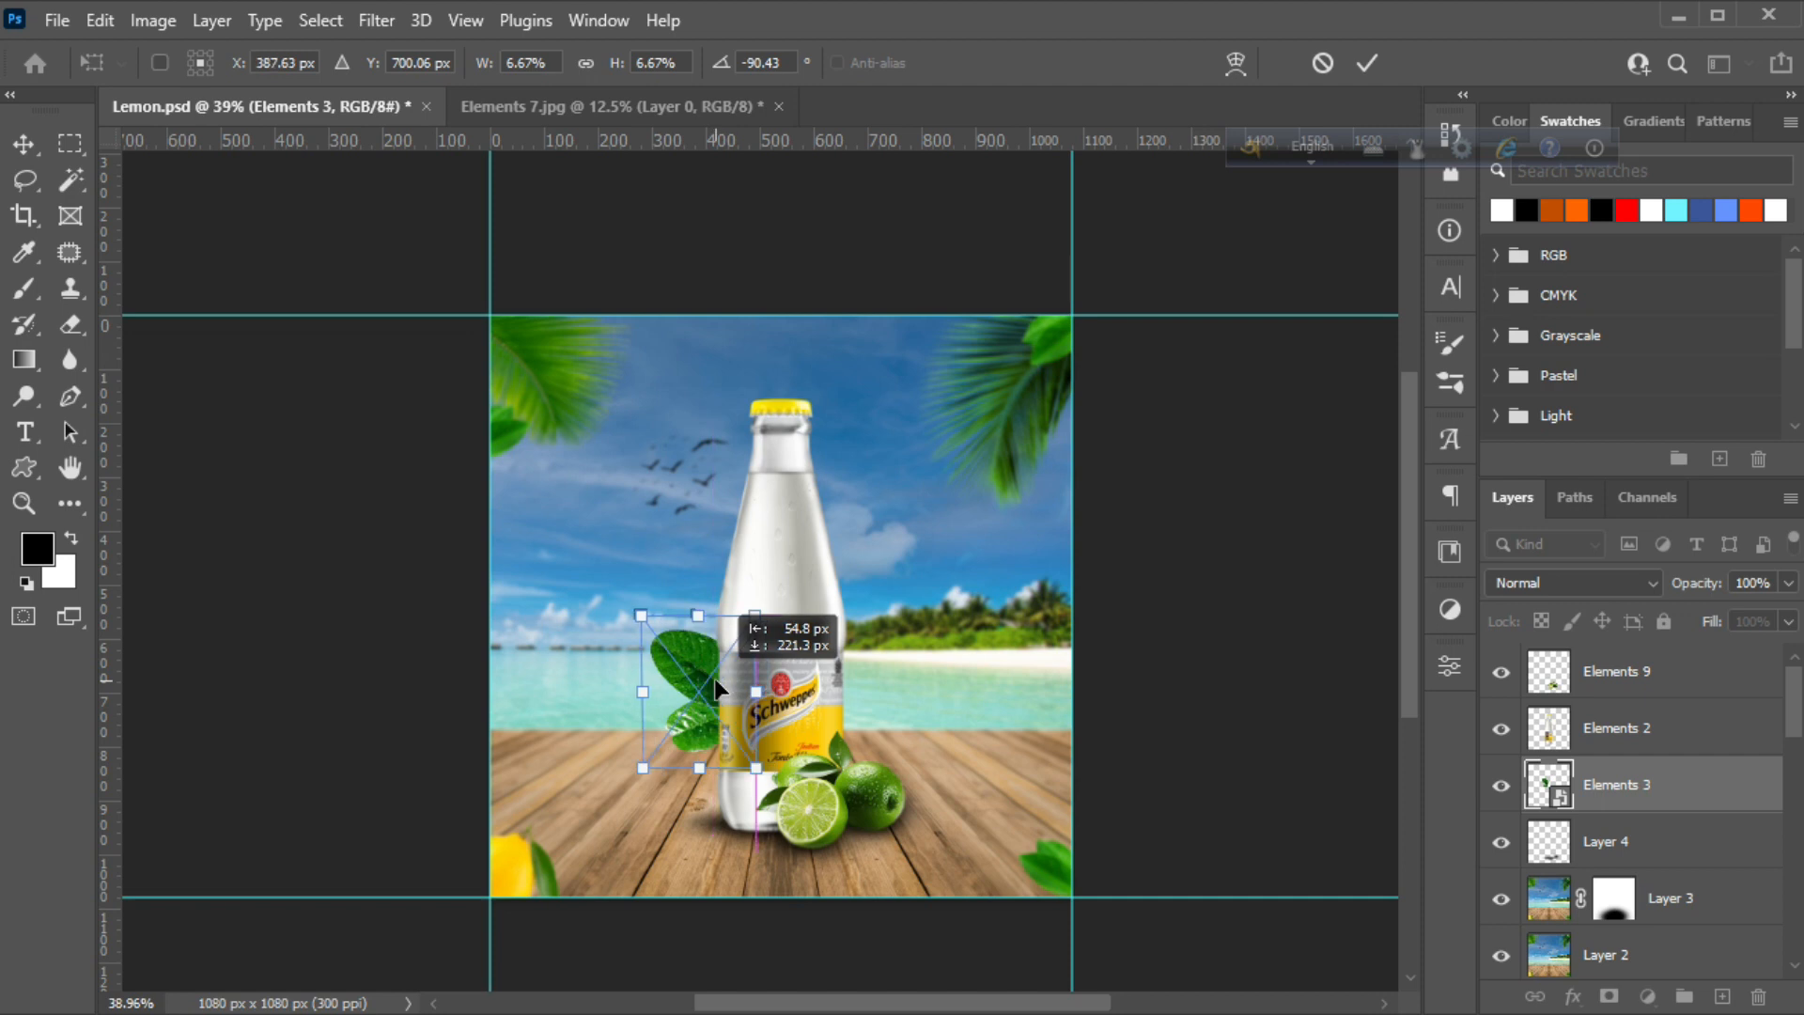
mouse_move(698, 616)
left_mouse_down()
mouse_move(705, 556)
mouse_move(706, 603)
left_mouse_up()
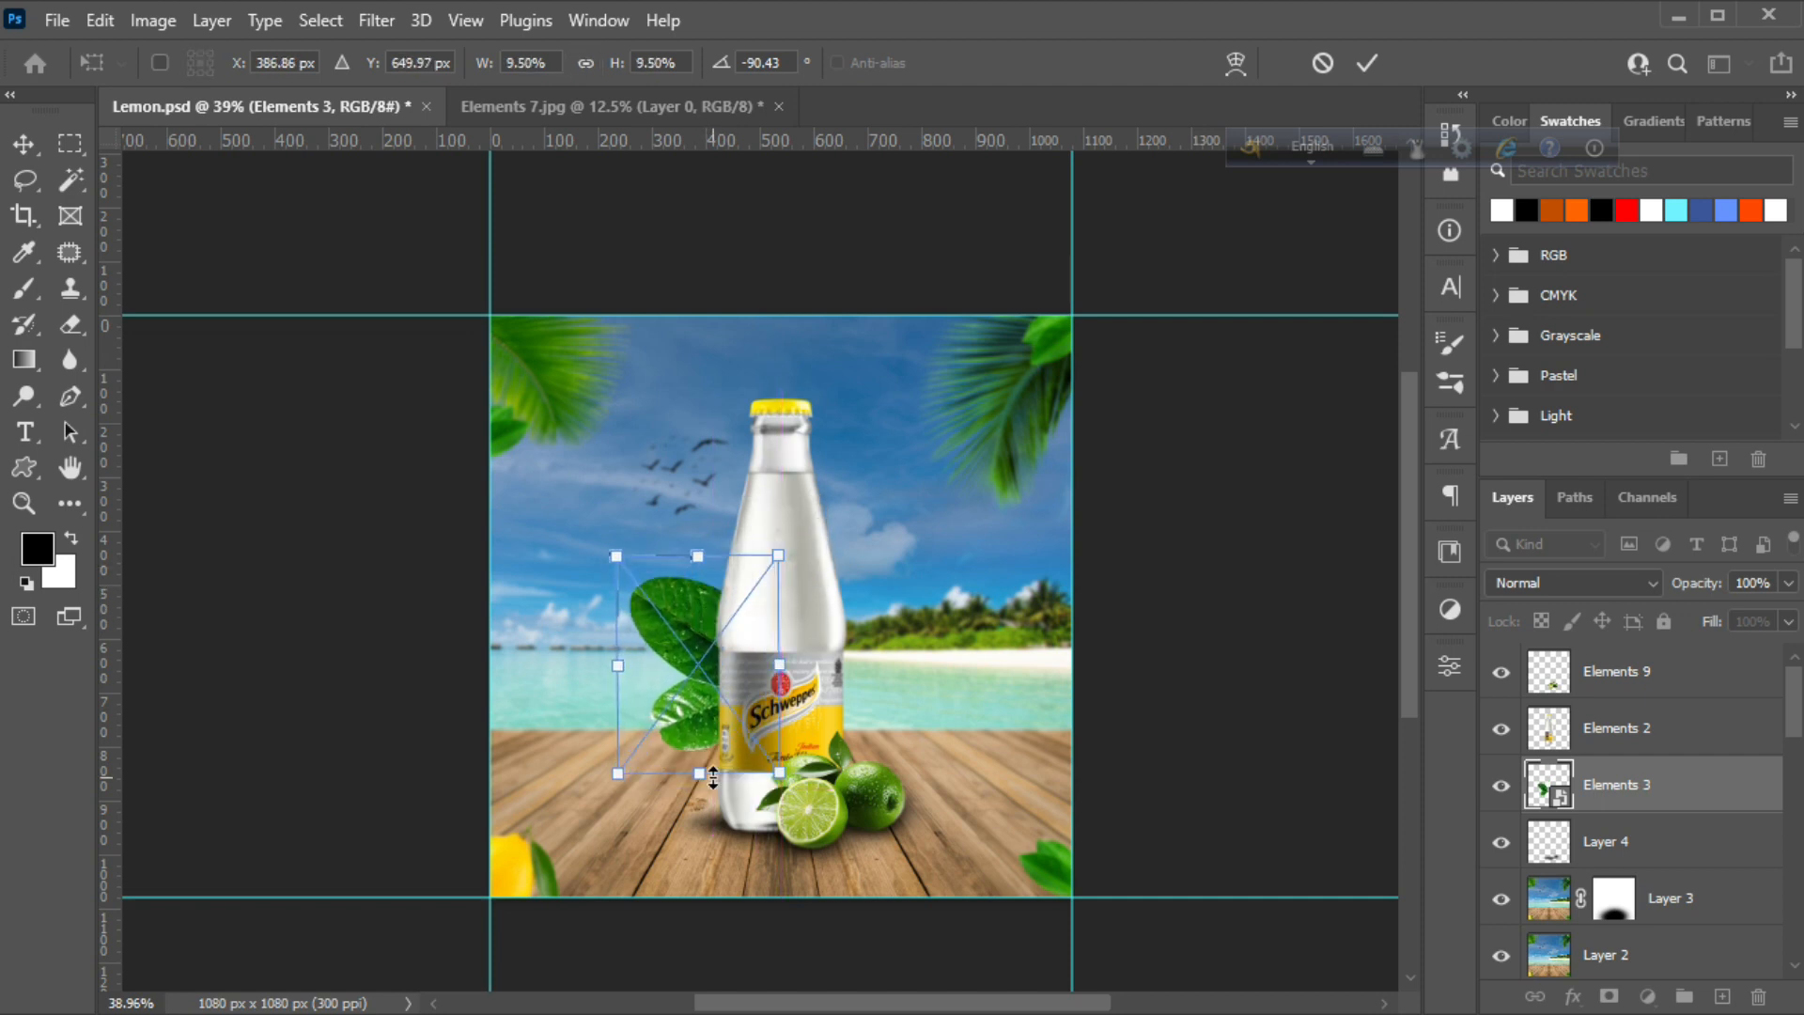
left_click_drag(696, 634, 710, 651)
left_click(1367, 62)
key("z")
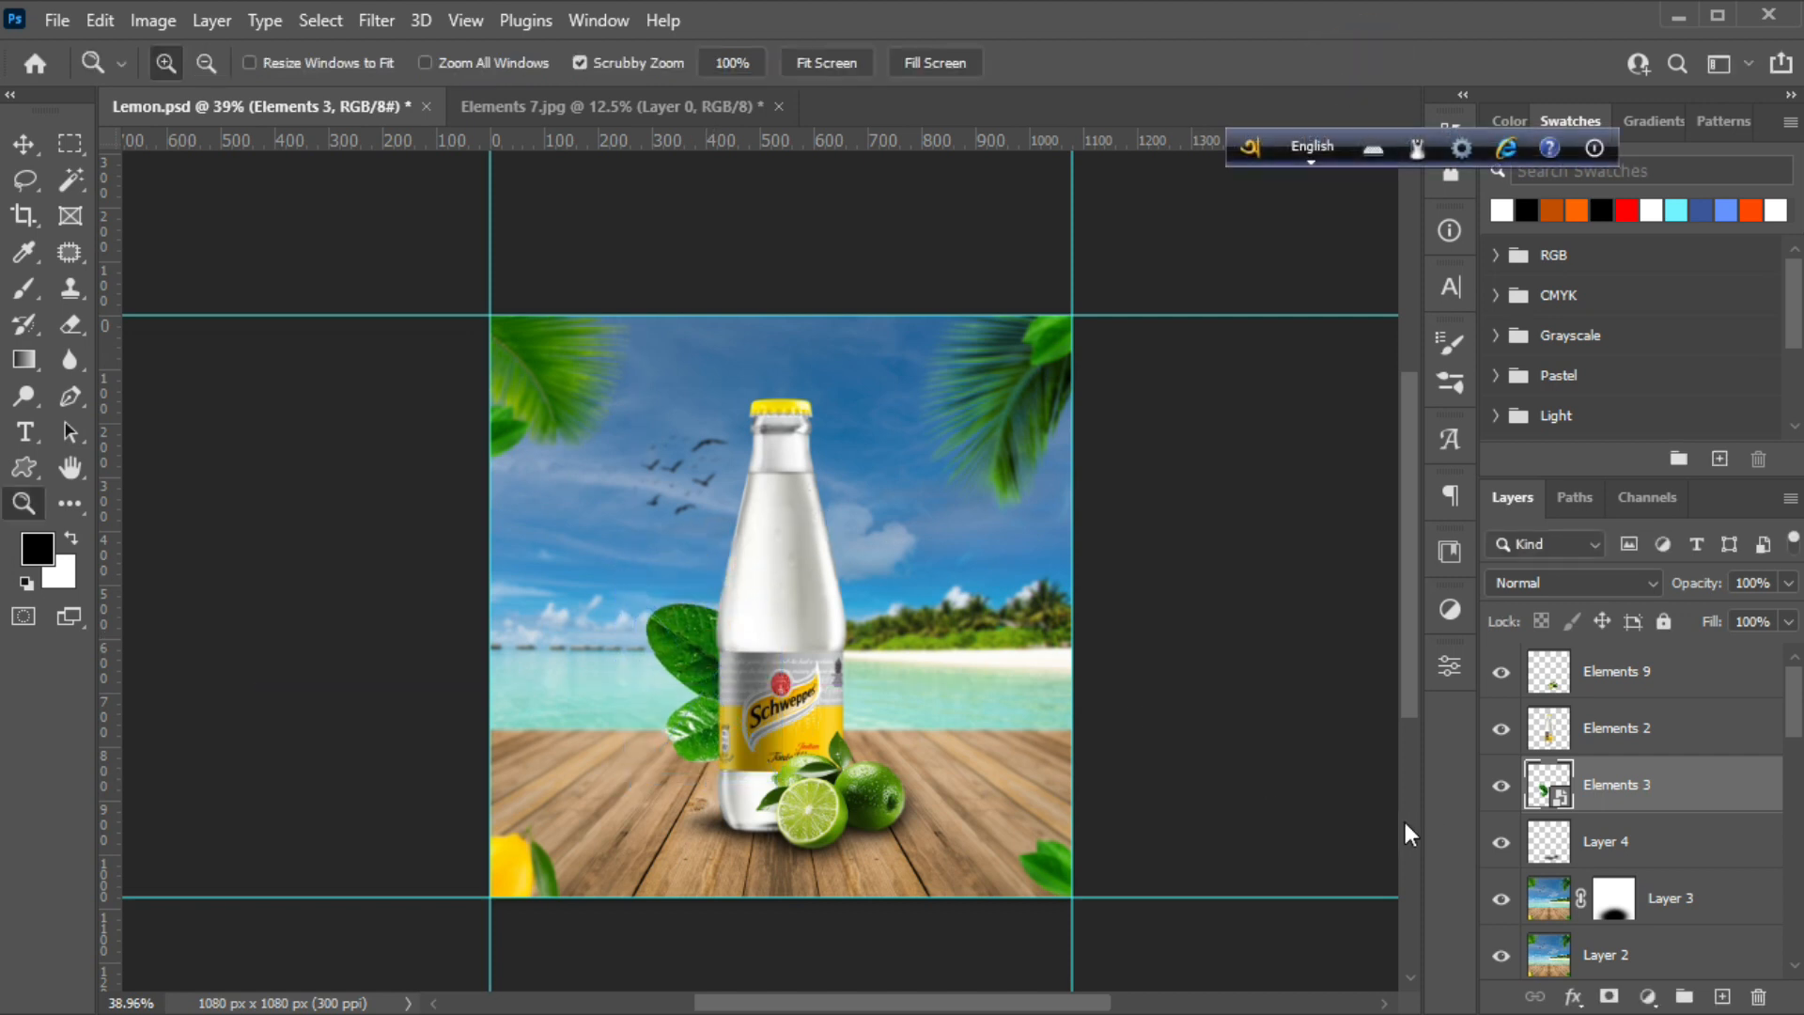
Duplicate the leaf layer, shrink the copy to about 5.18%, and flip it to point out from the bottle's right side
key("ctrl+j")
key("ctrl+t")
left_click_drag(869, 494, 857, 566)
right_click(818, 549)
left_click(855, 508)
right_click(857, 553)
left_click(969, 241)
right_click(861, 551)
left_click(966, 273)
left_click_drag(840, 577, 832, 584)
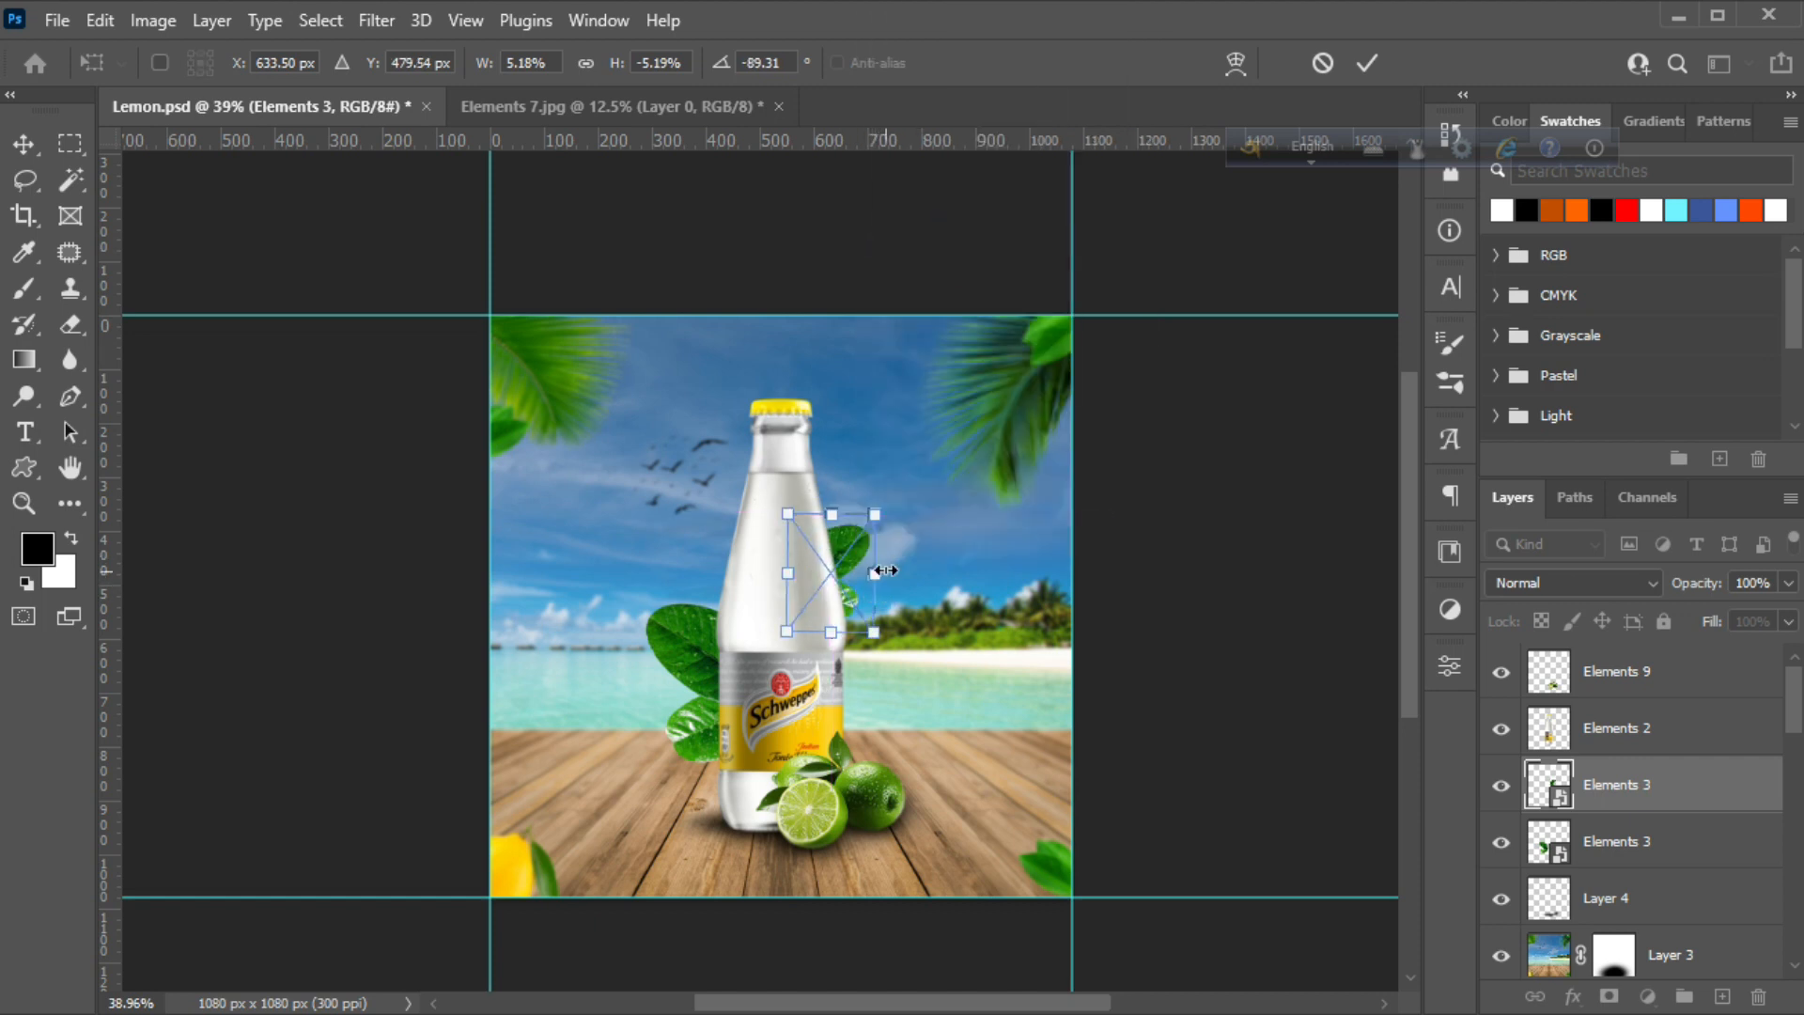
Enlarge and slightly tilt the leaf copy, positioning it behind the upper right side of the bottle
left_click_drag(876, 512, 842, 555)
left_click_drag(911, 462, 895, 454)
left_click_drag(834, 571, 831, 568)
left_click(1366, 63)
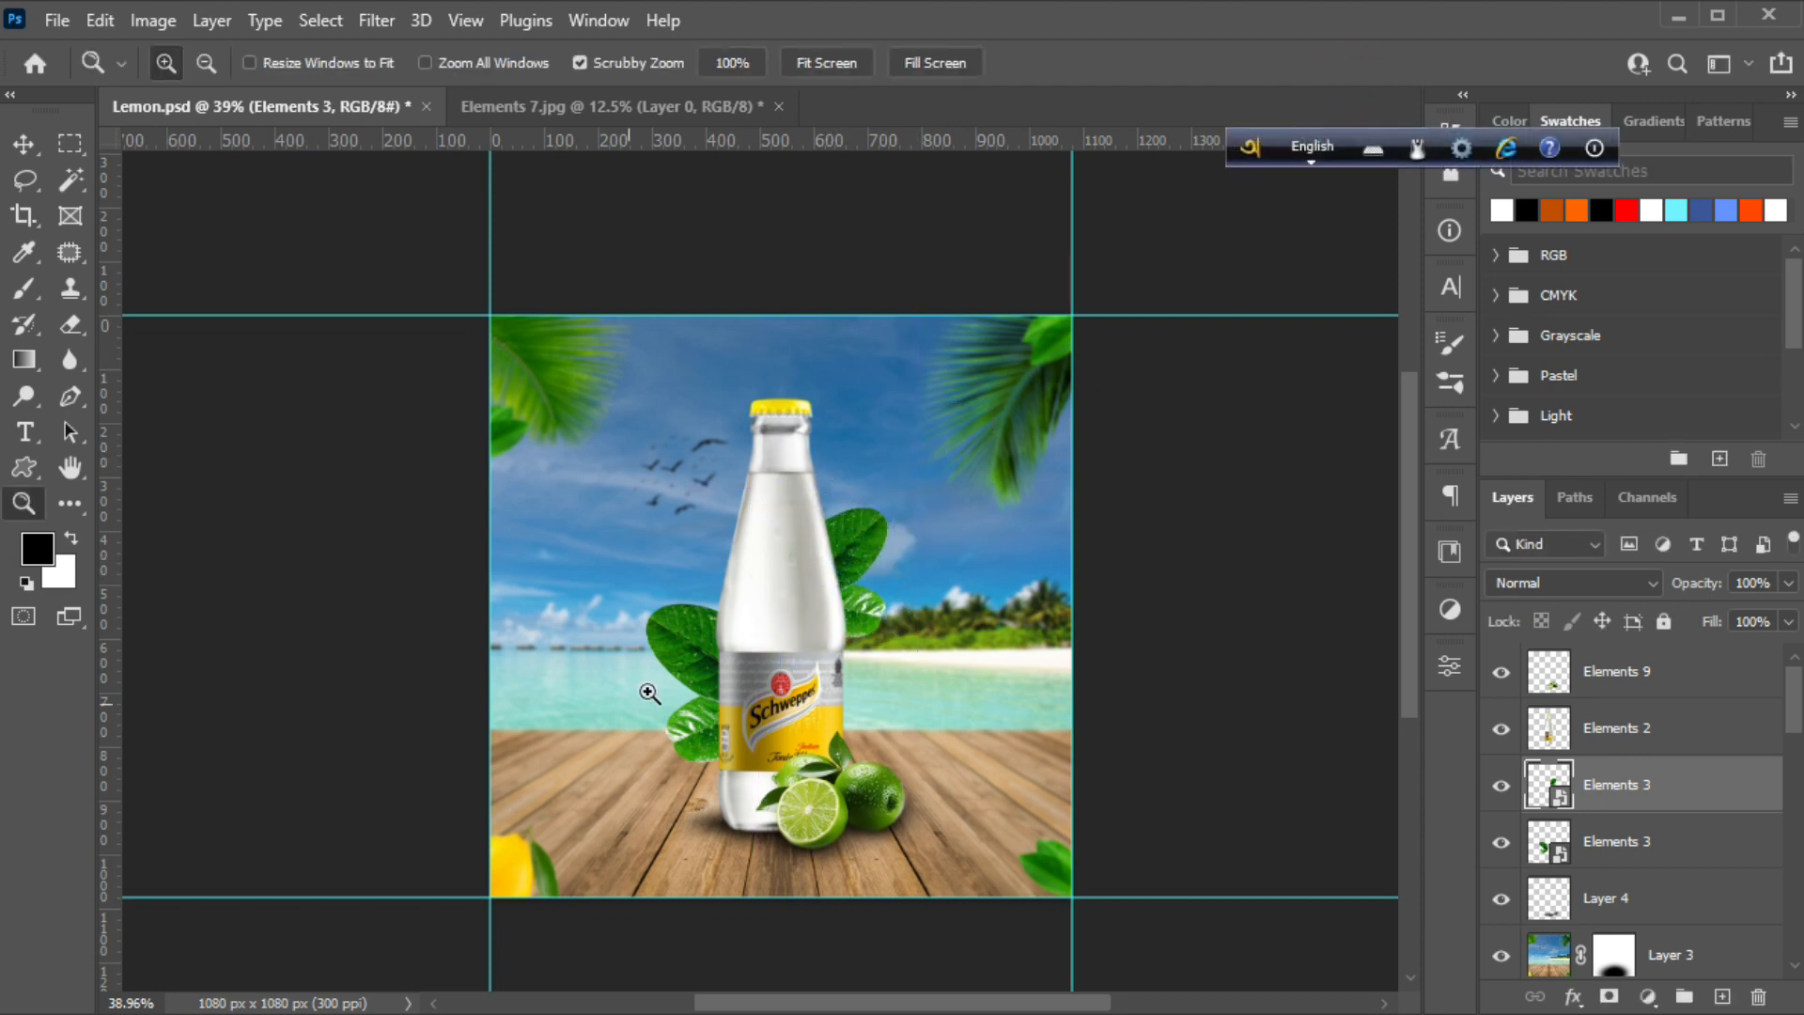
Apply a Levels adjustment as a smart filter to both Elements 3 leaf layers
left_click(28, 144)
left_click(691, 648)
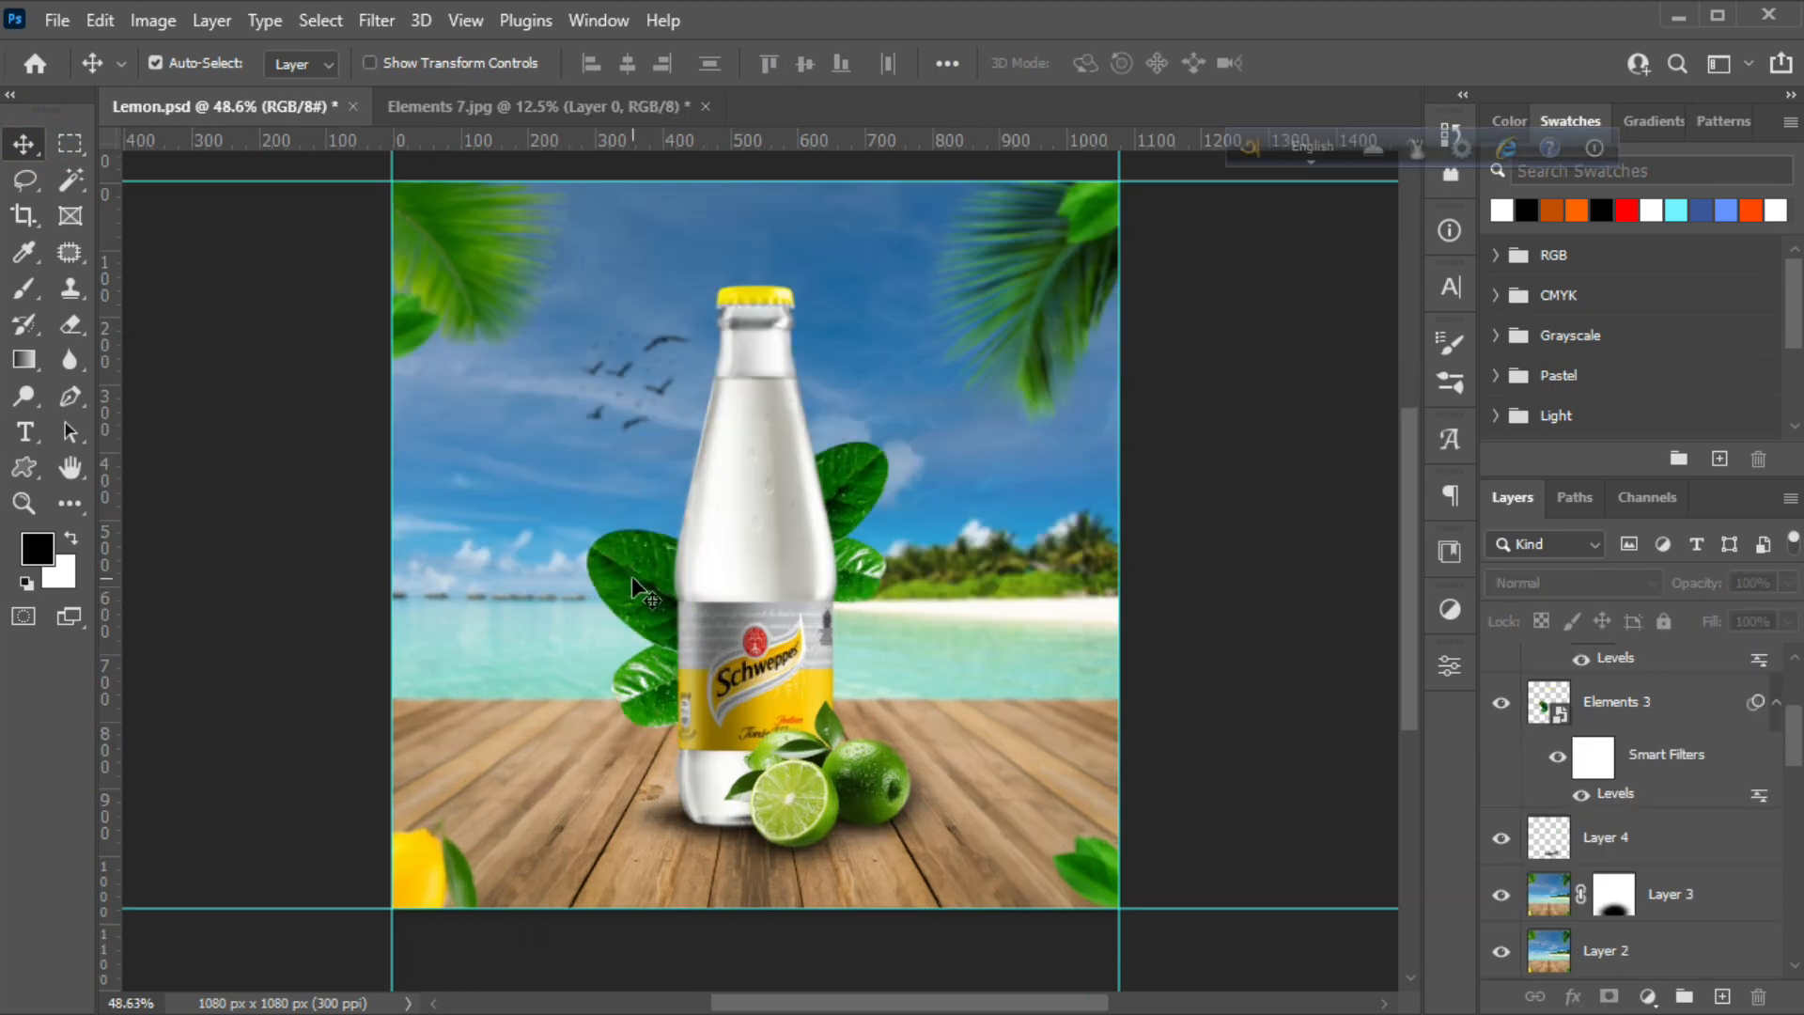
Add a new layer above the left leaves and paint a black shadow along the bottle's left edge with a 150 px Soft Round brush, 33% flow, -90° angle
left_click(637, 574)
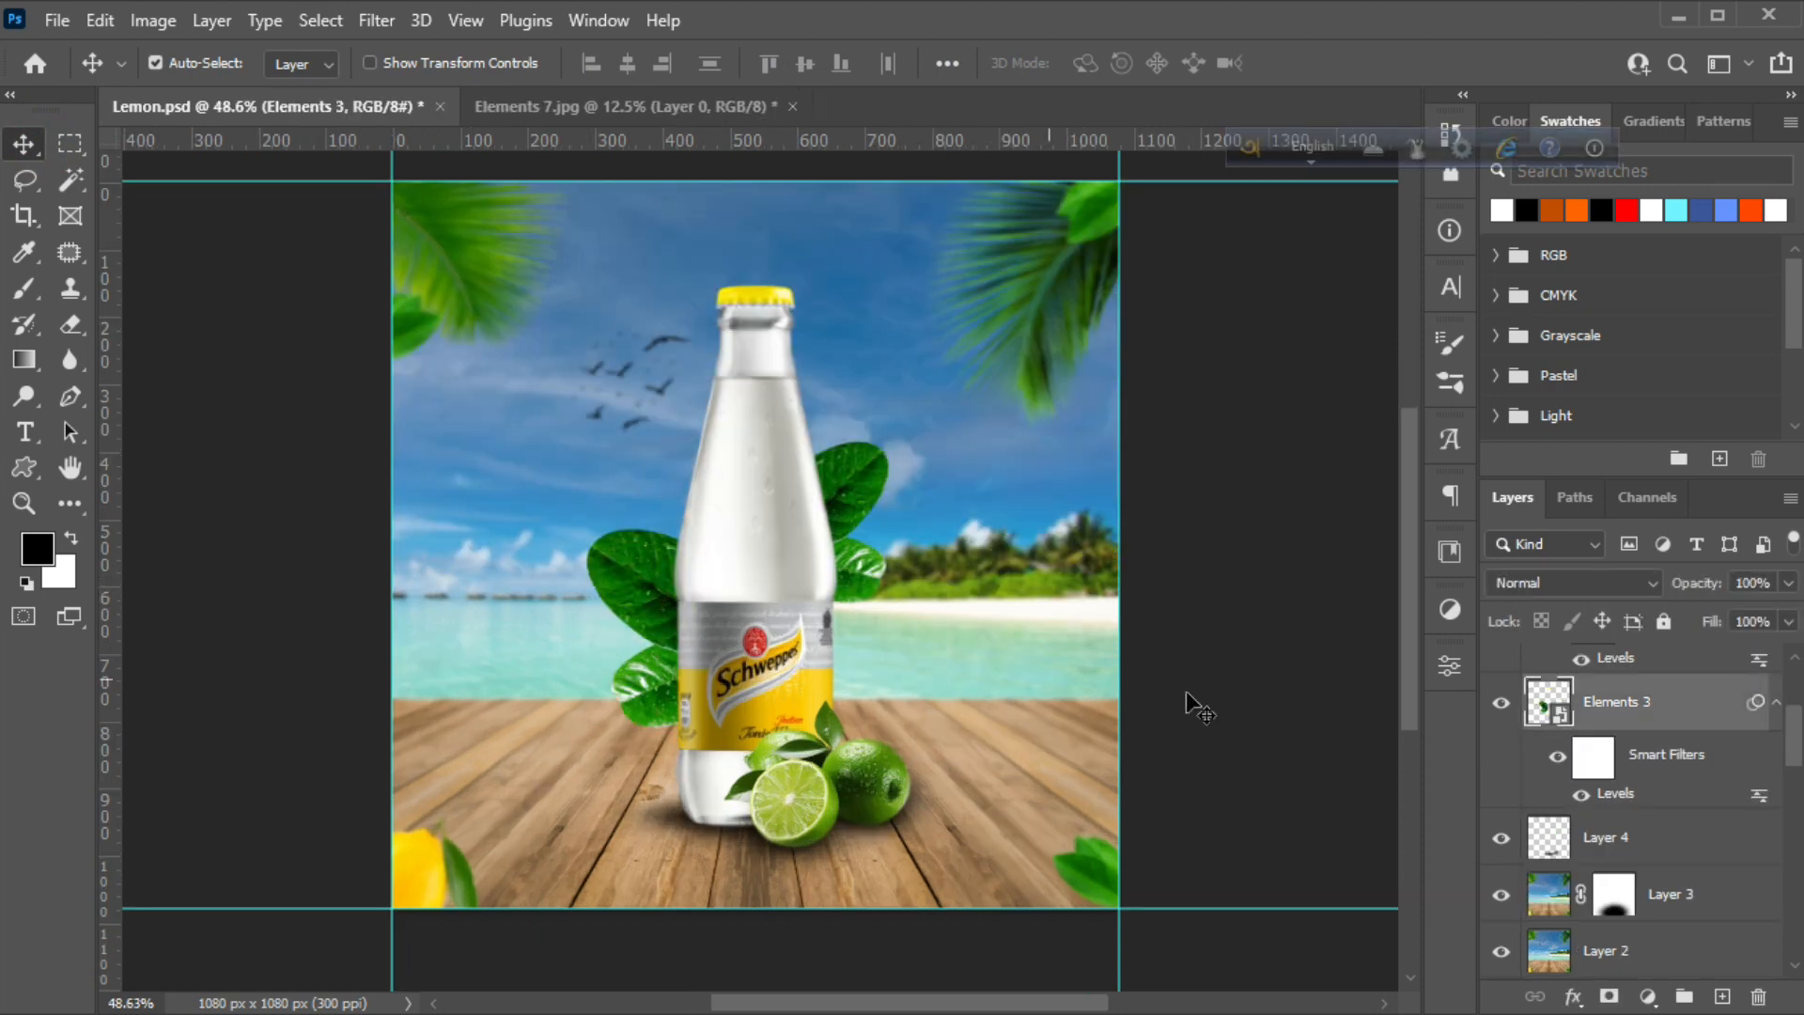
left_click(1722, 997)
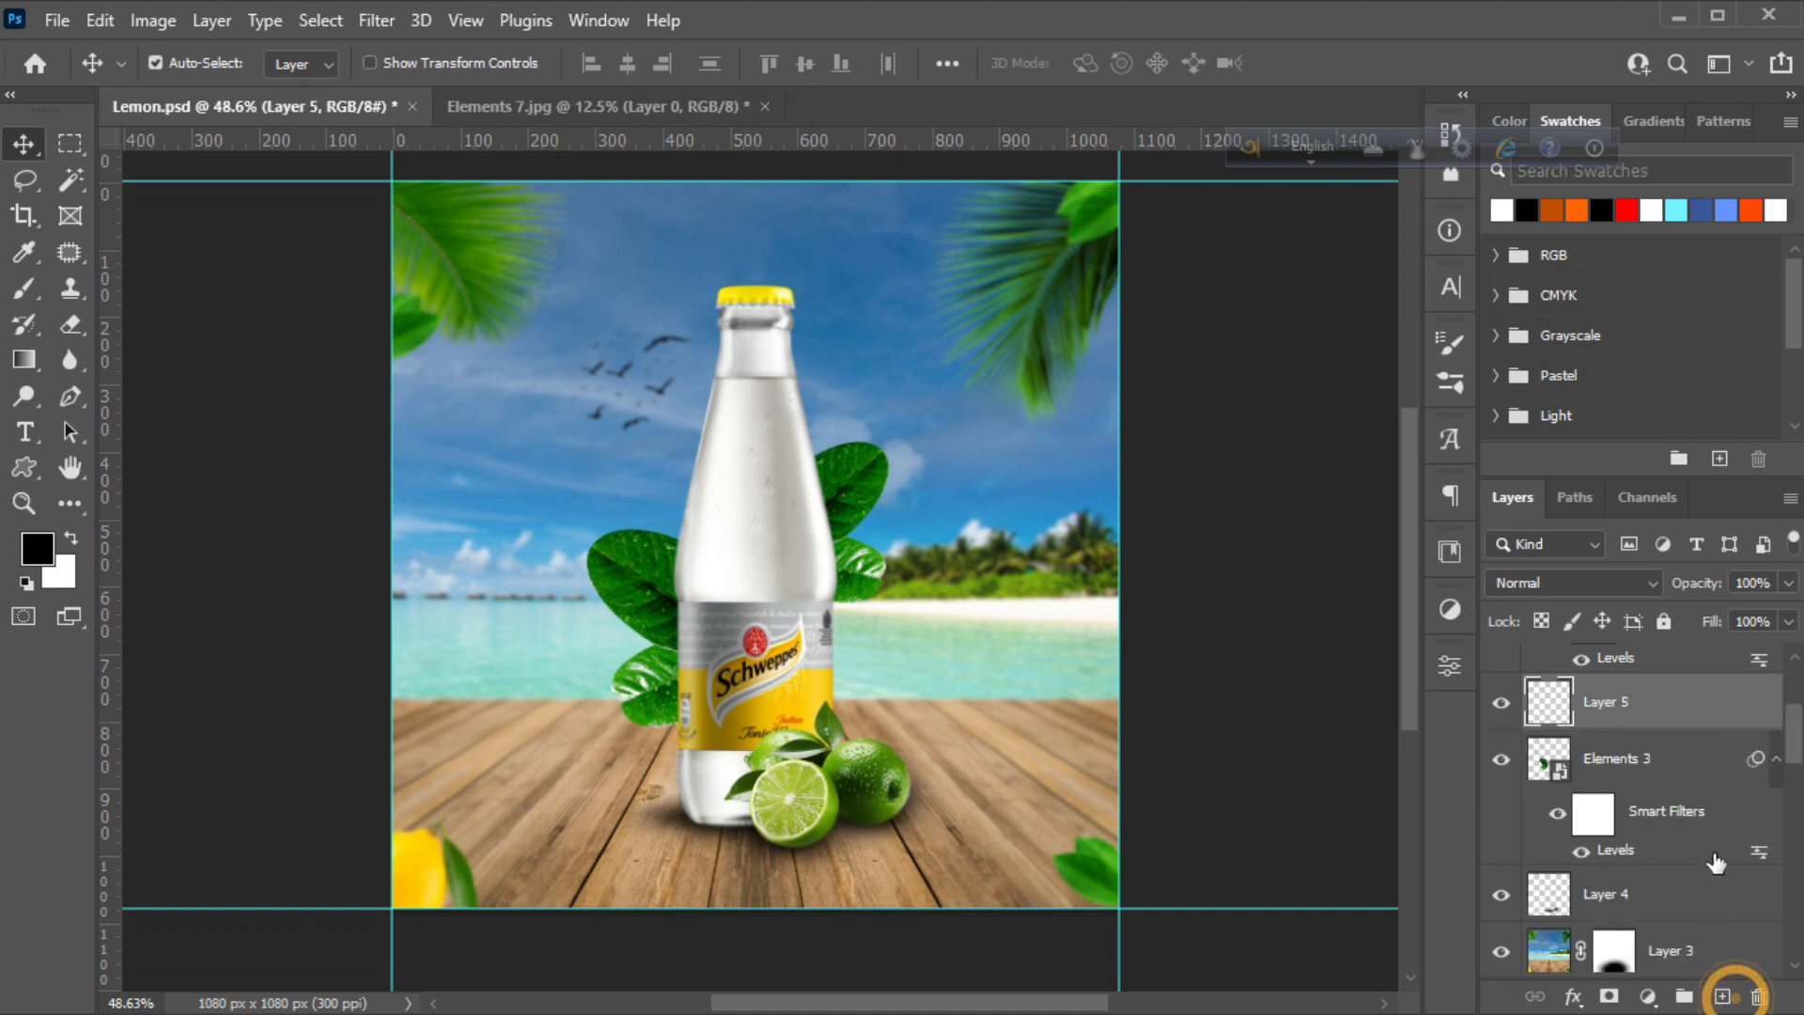
left_click(36, 281)
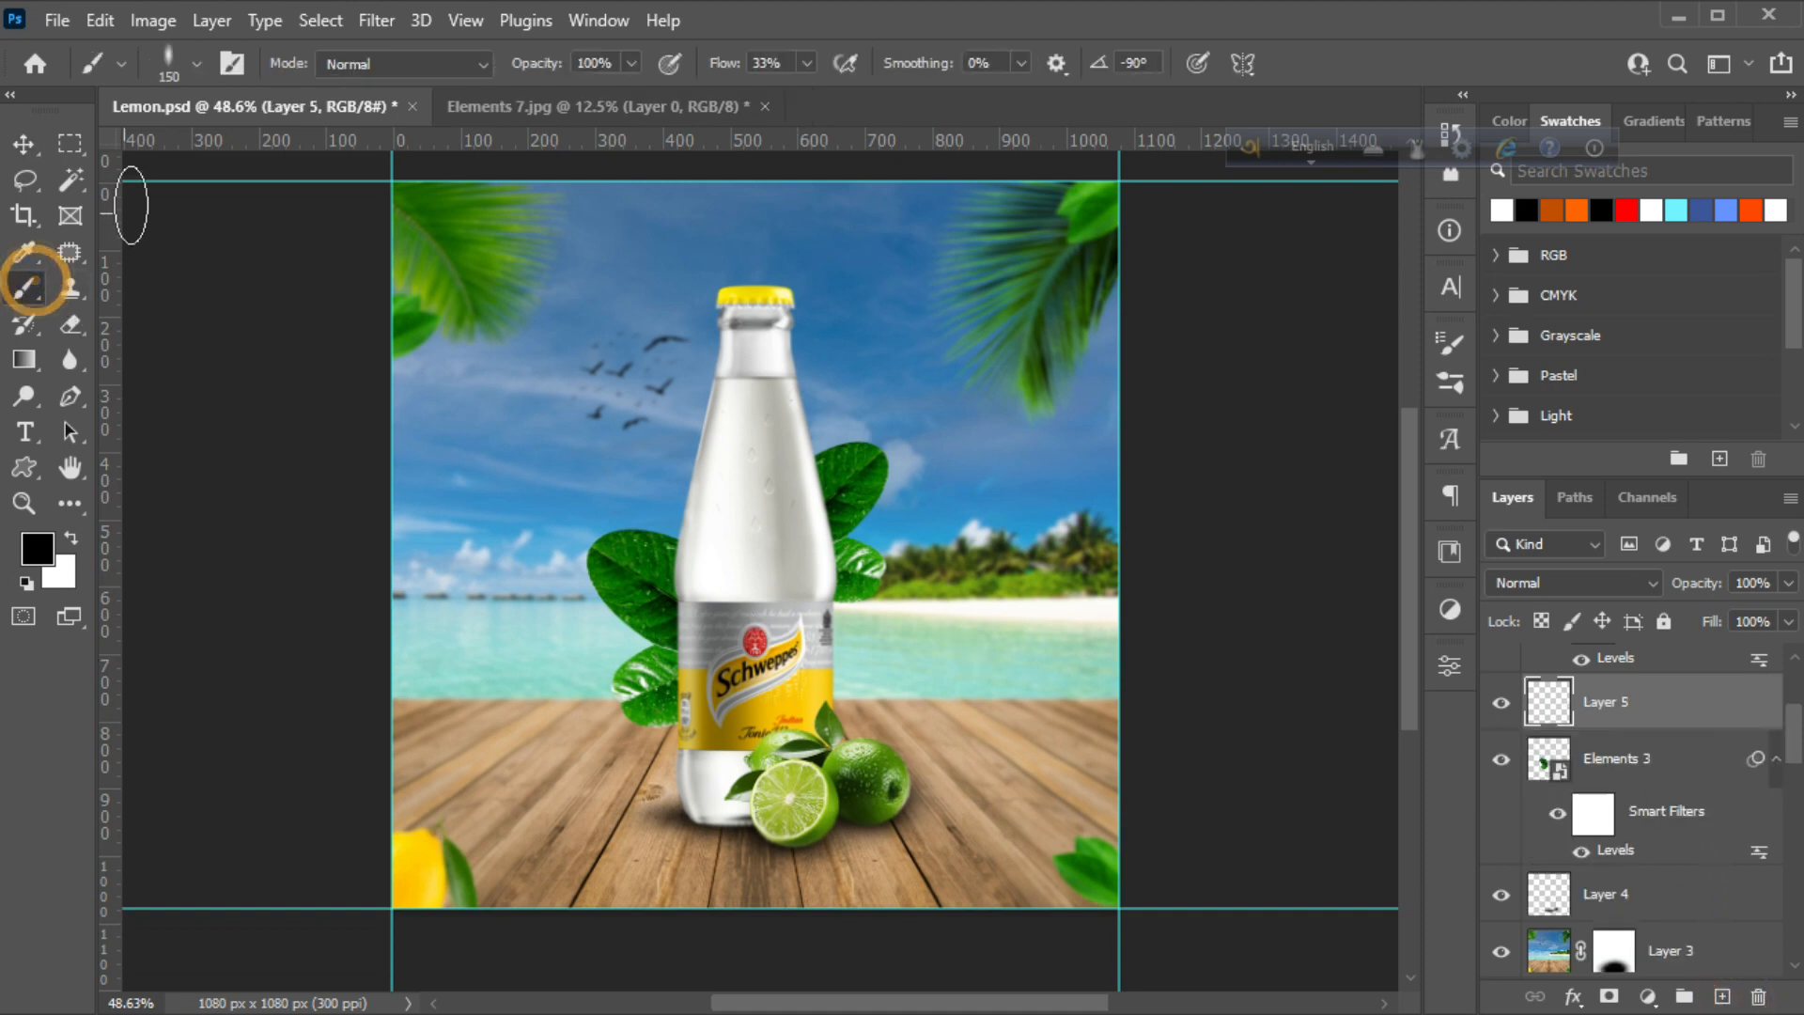
left_click(171, 58)
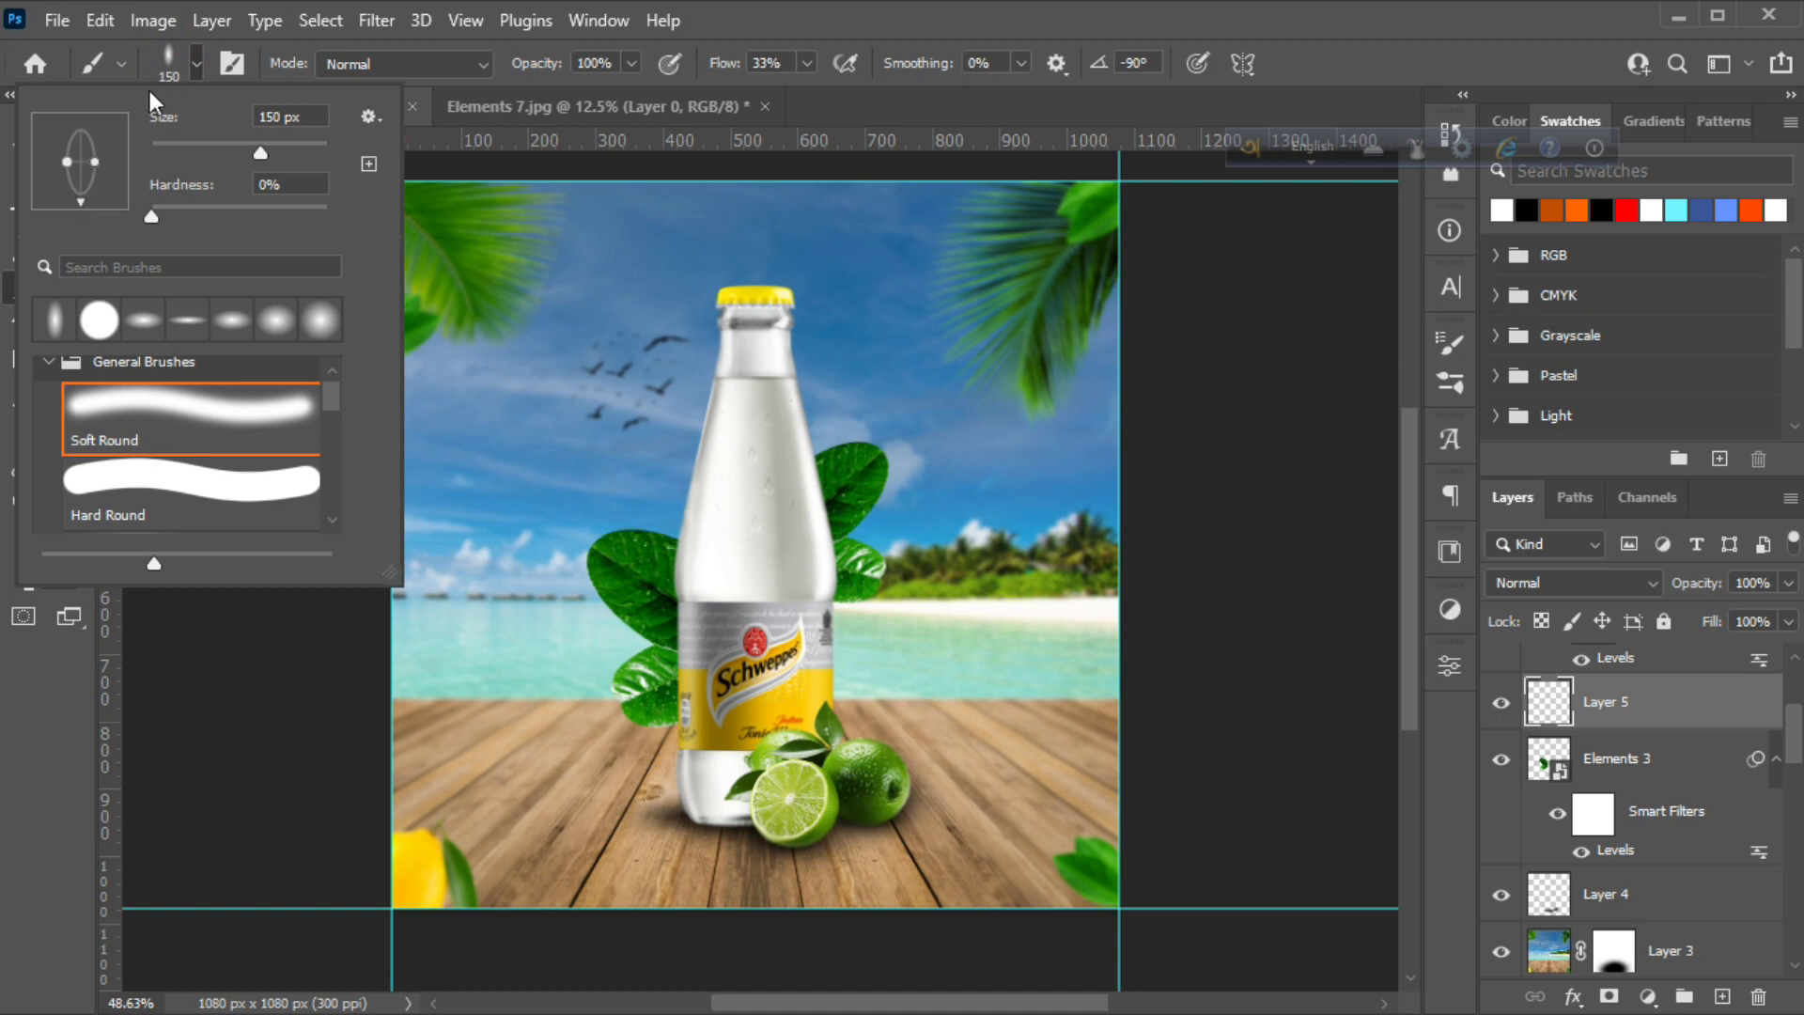
left_click(168, 58)
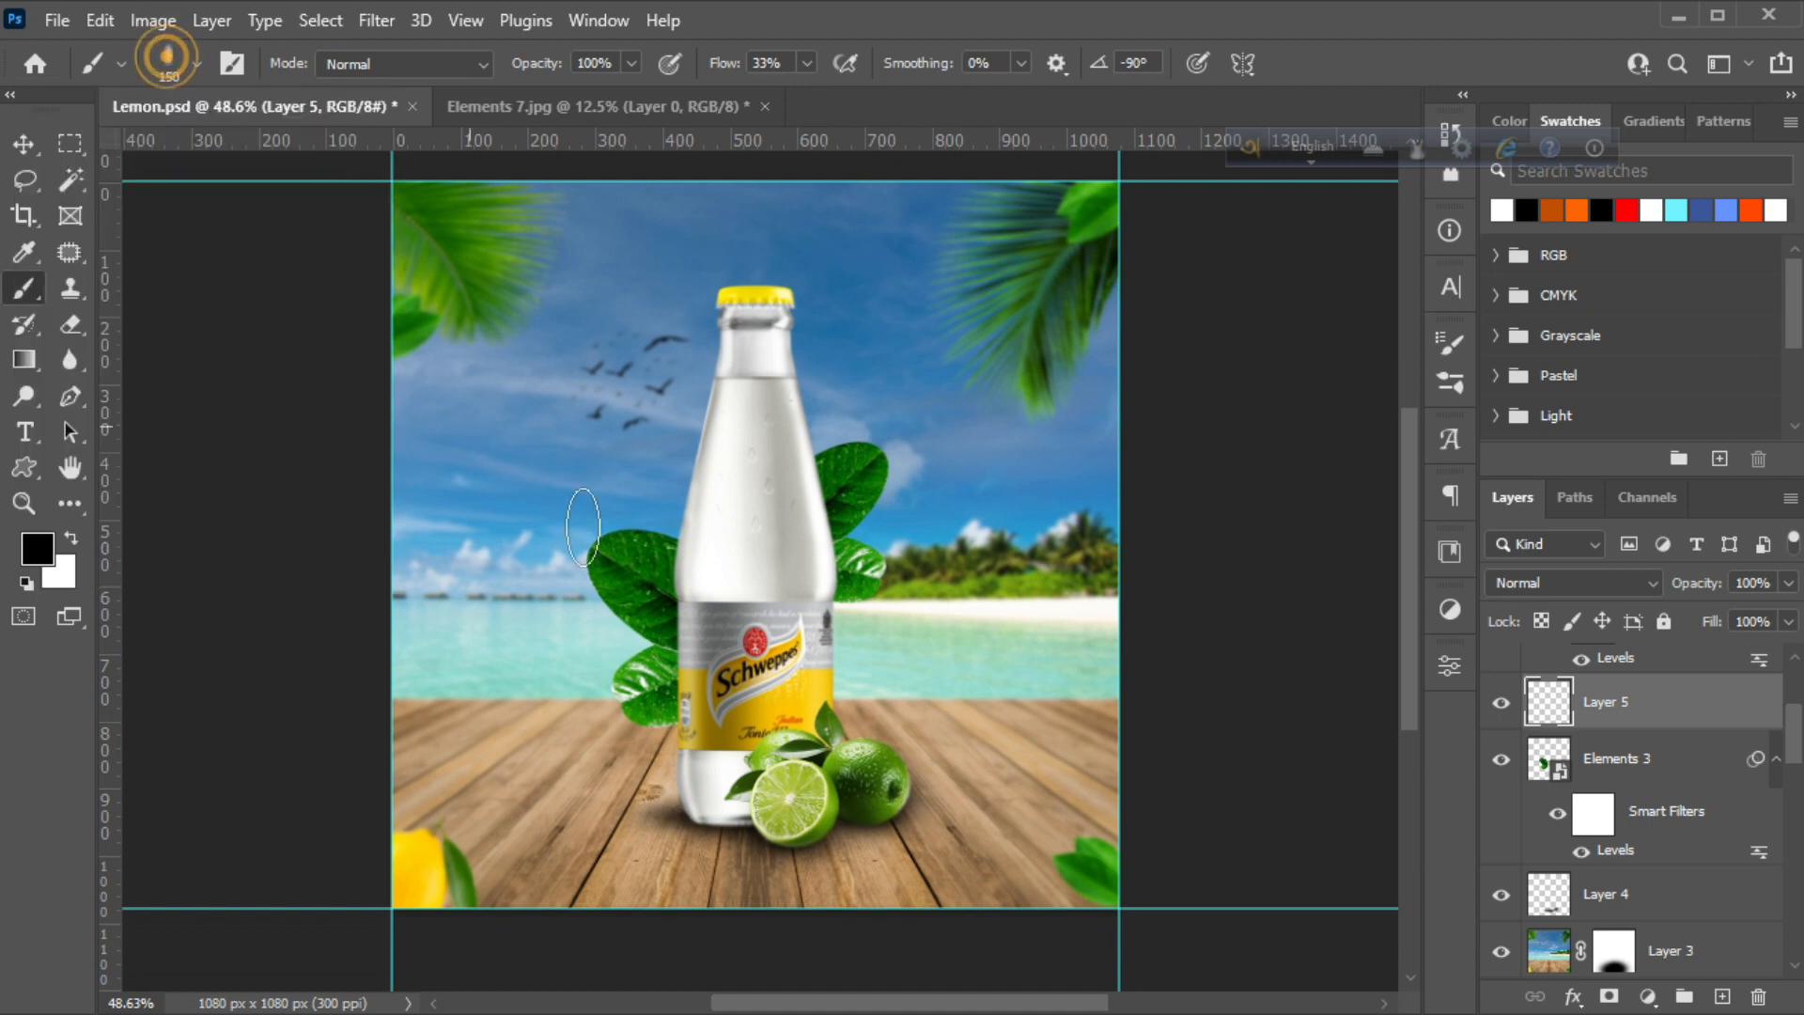
left_click(665, 563)
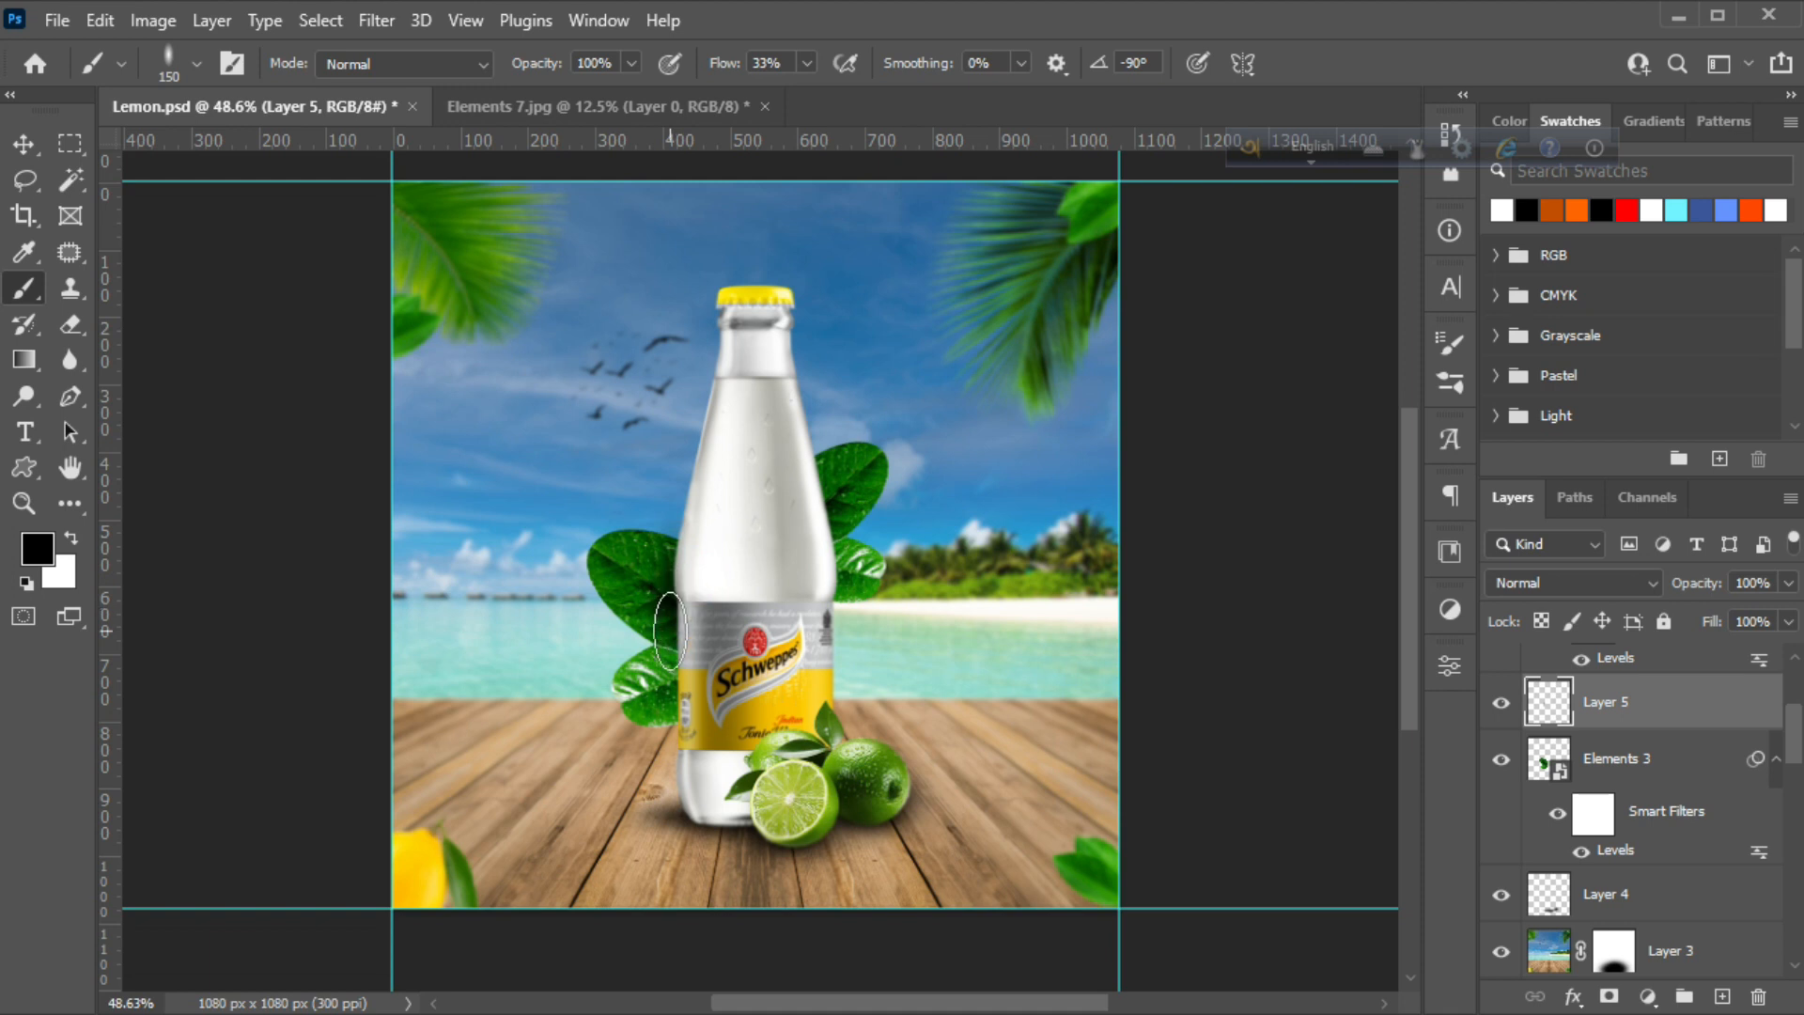
left_click(674, 654)
left_click(673, 693)
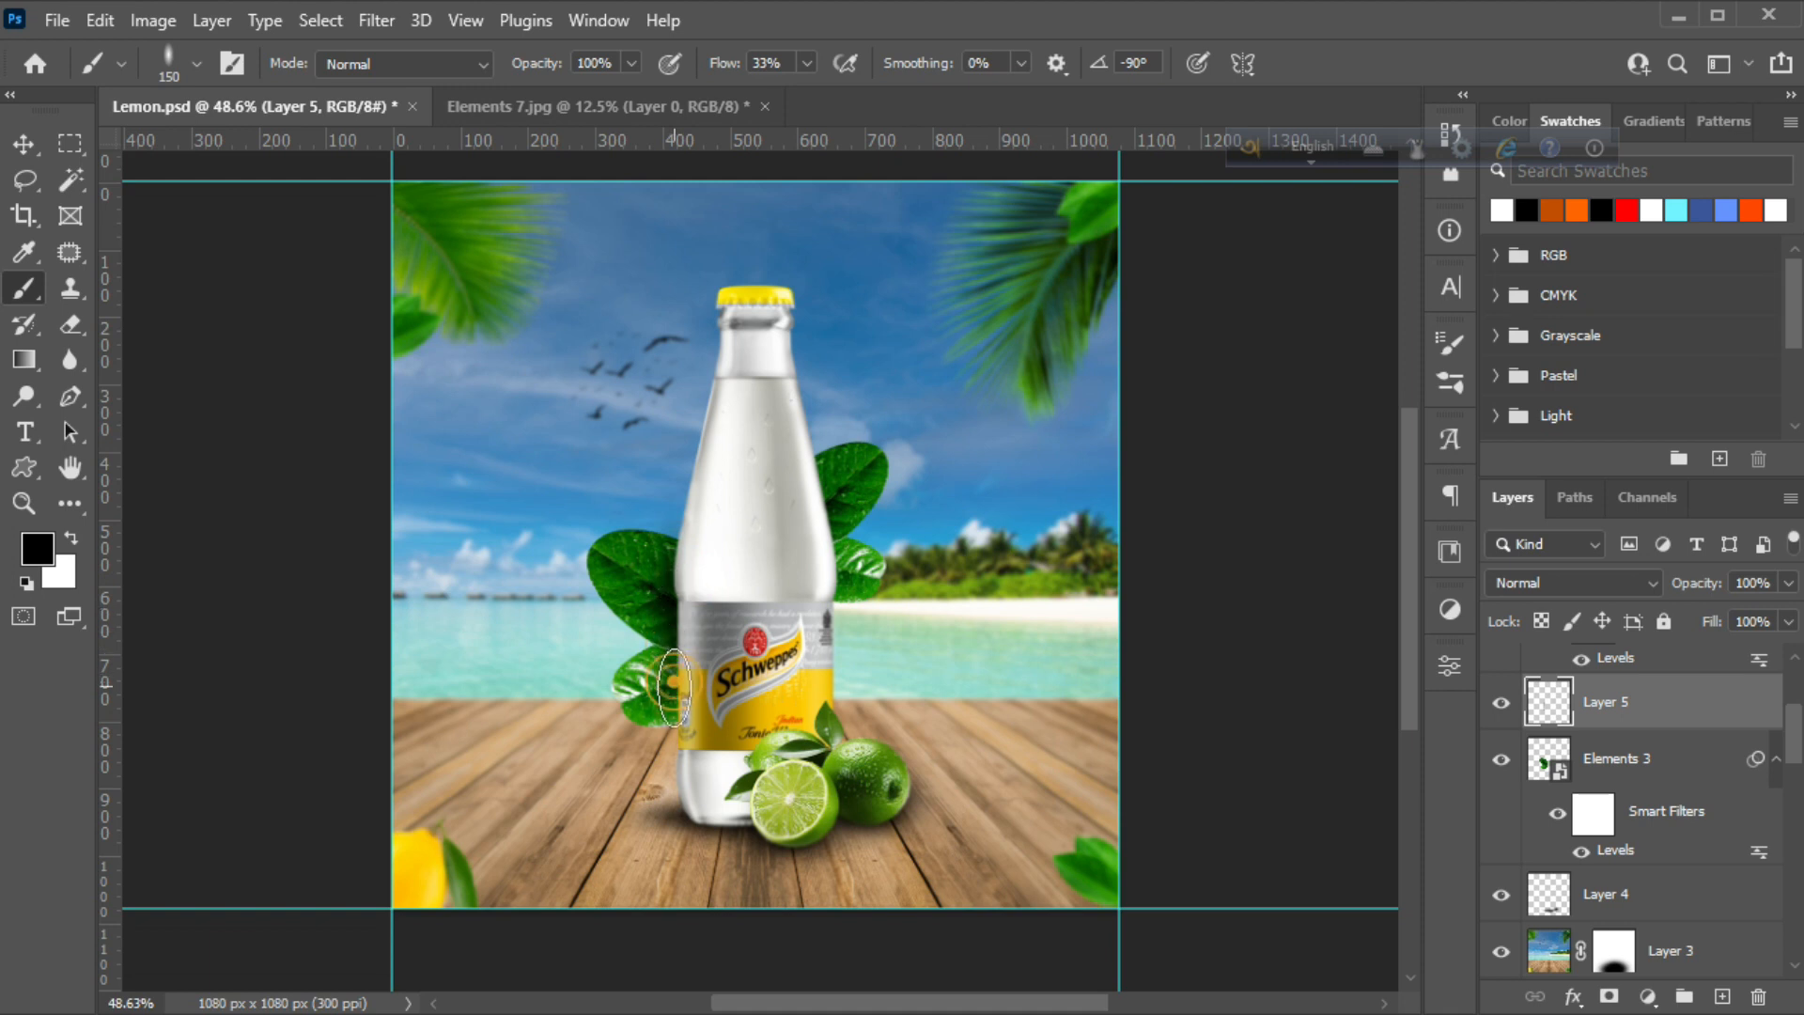
left_click(673, 716)
left_click(674, 720)
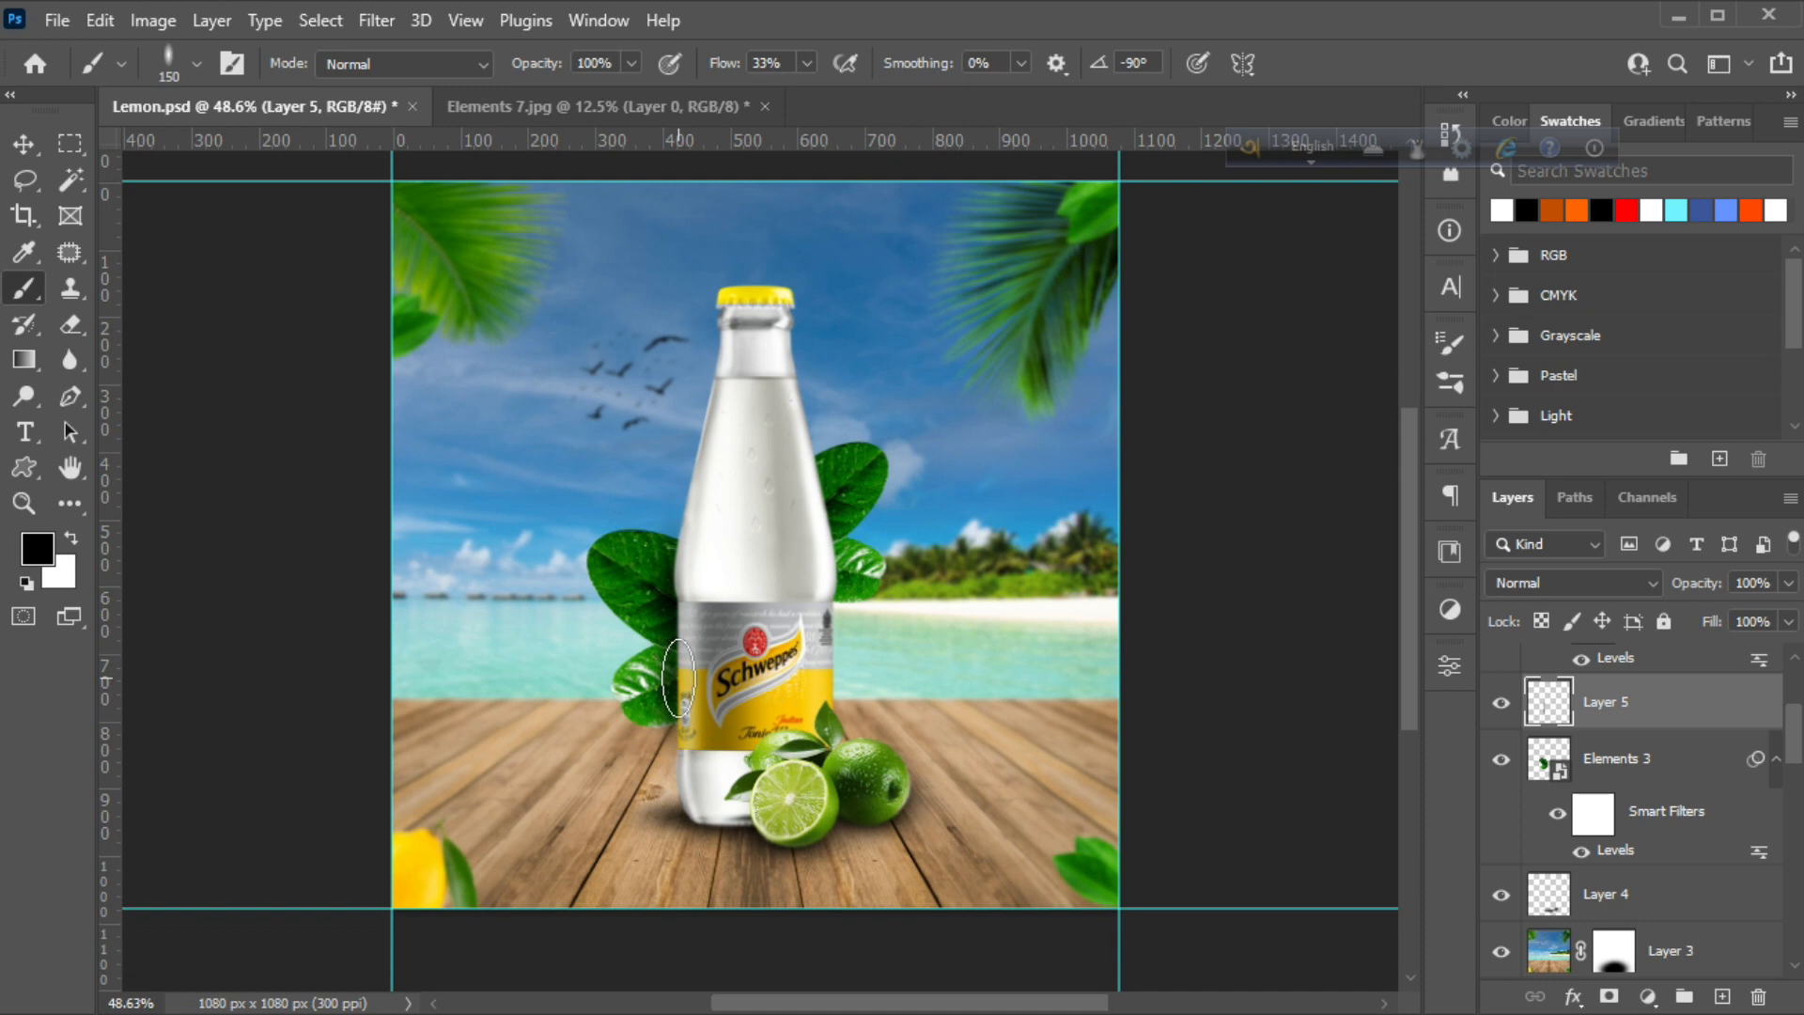
Finish painting the black shadow on the left leaves beside the bottle and clip its layer to the Elements 3 leaves
left_click(668, 569)
left_click(679, 673)
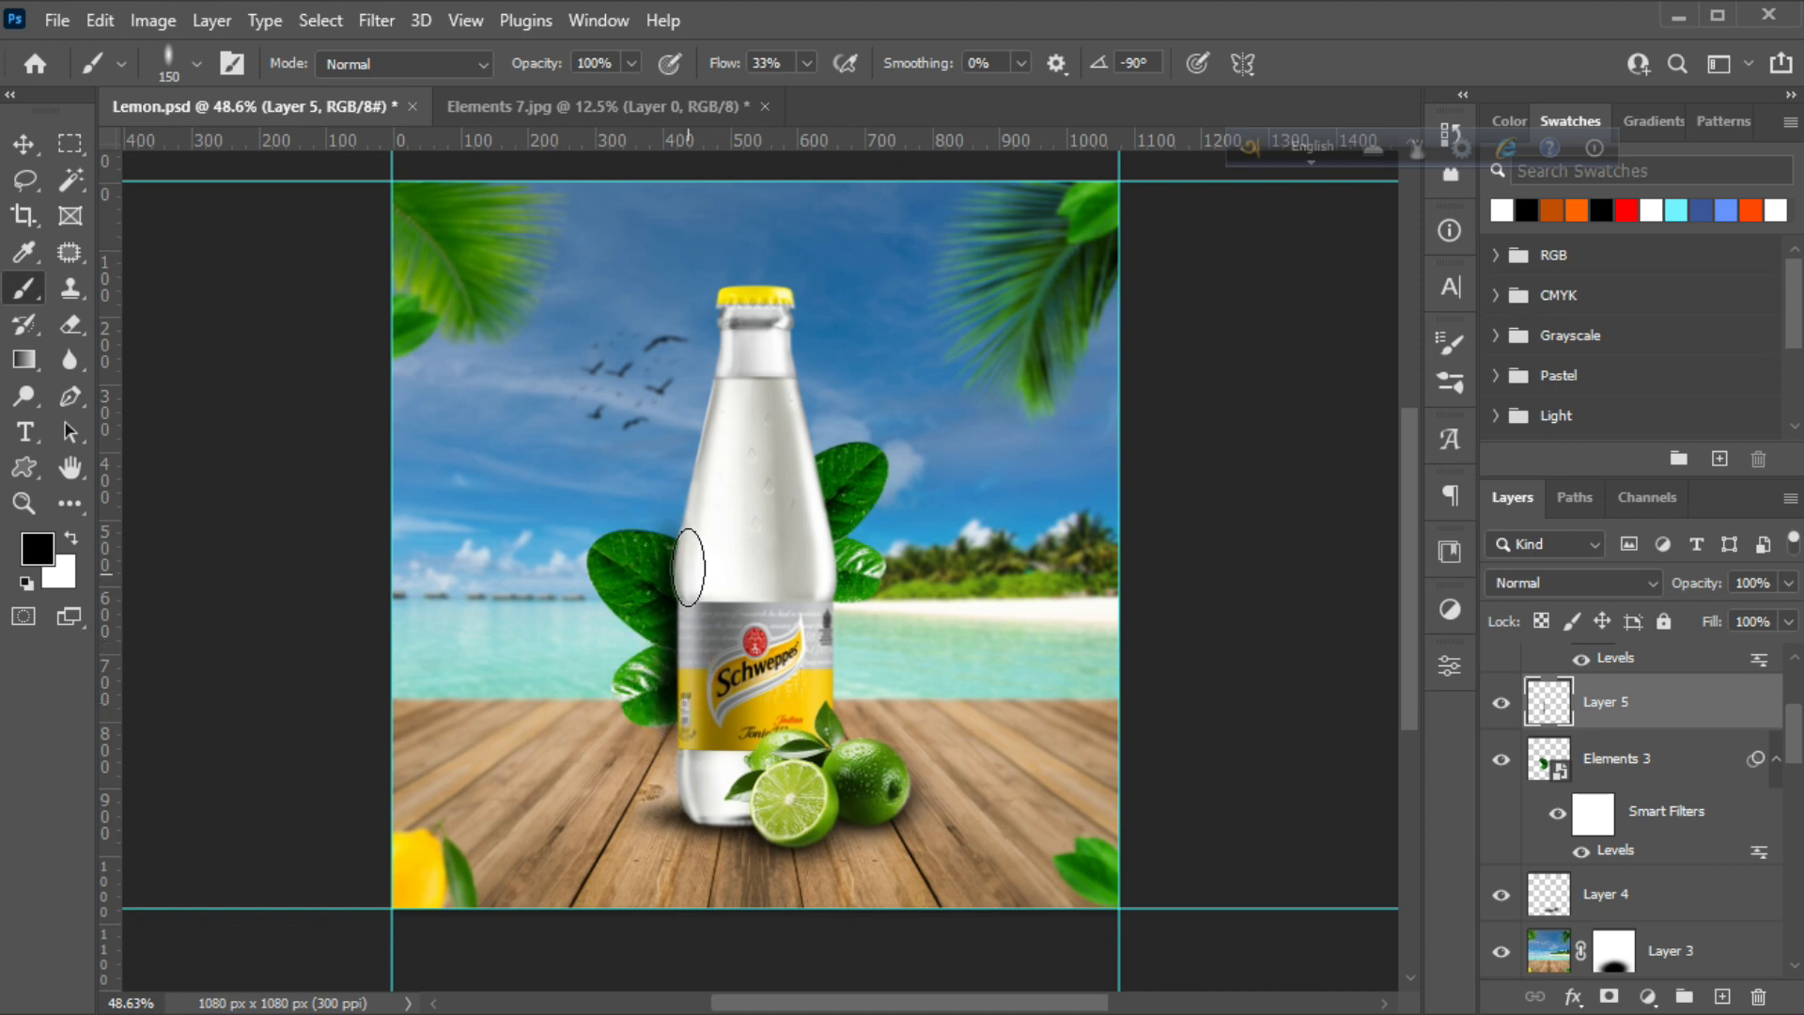
right_click(1674, 705)
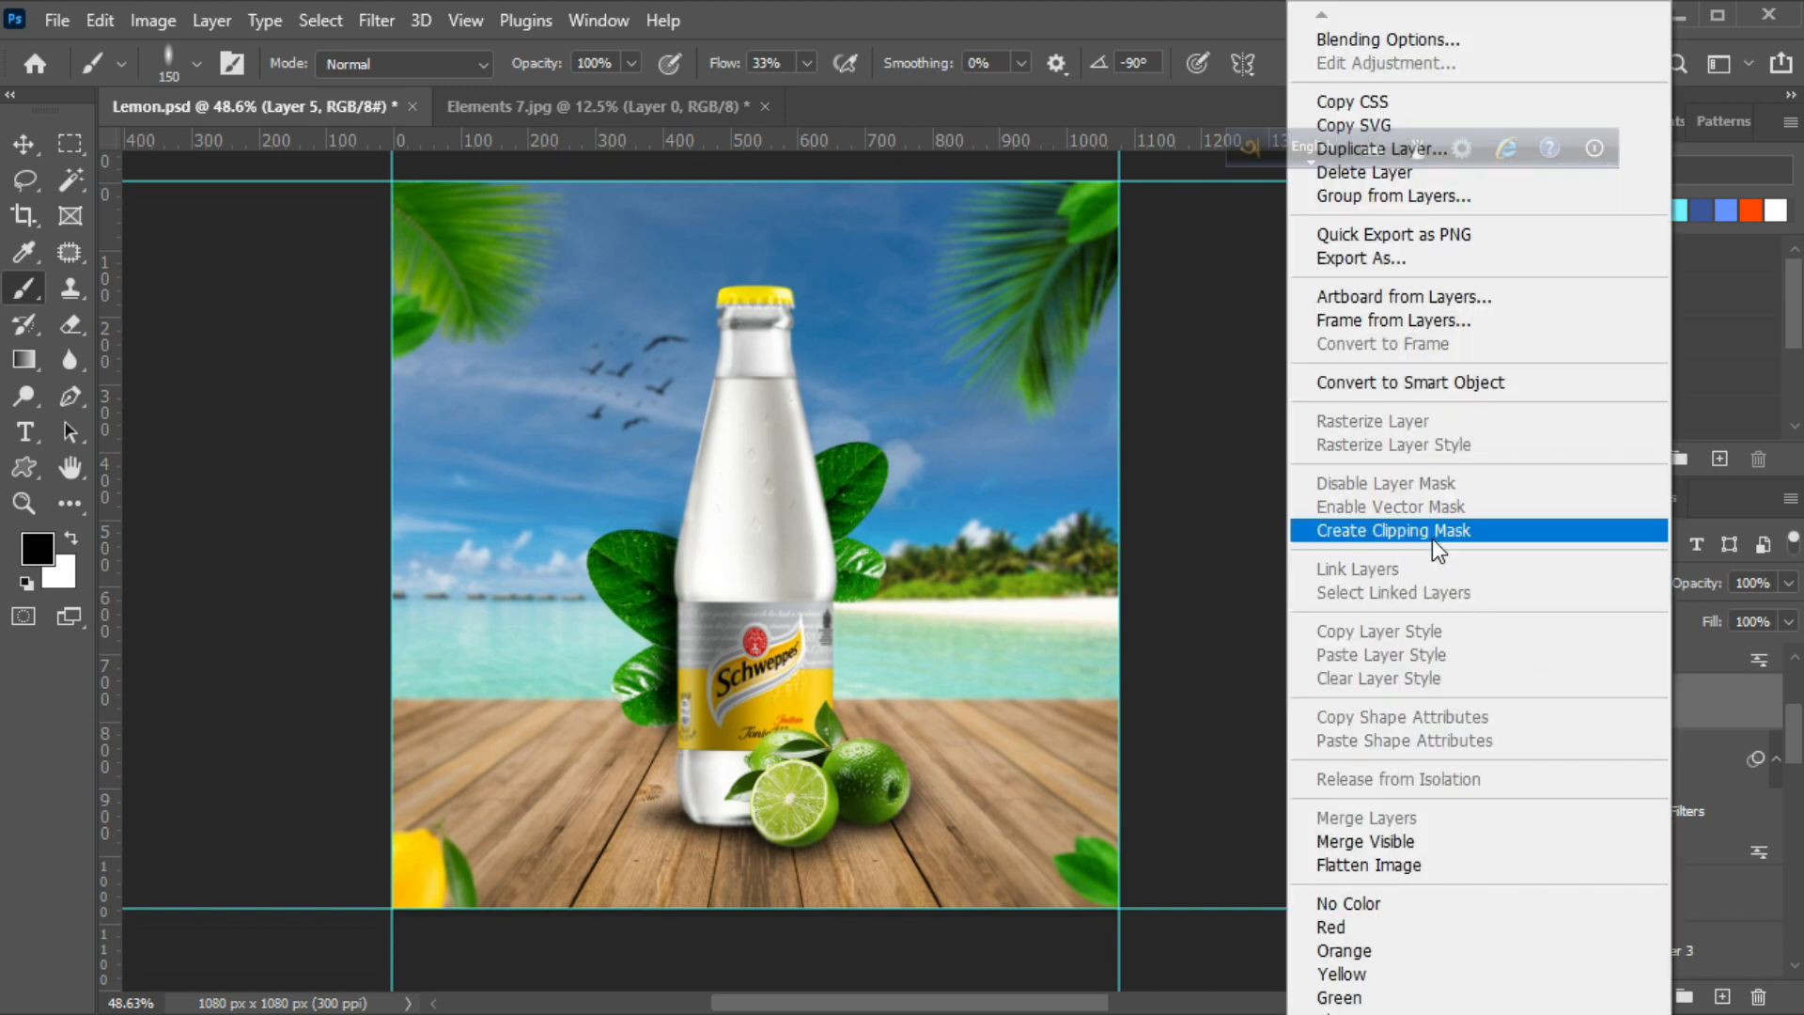
left_click(1432, 538)
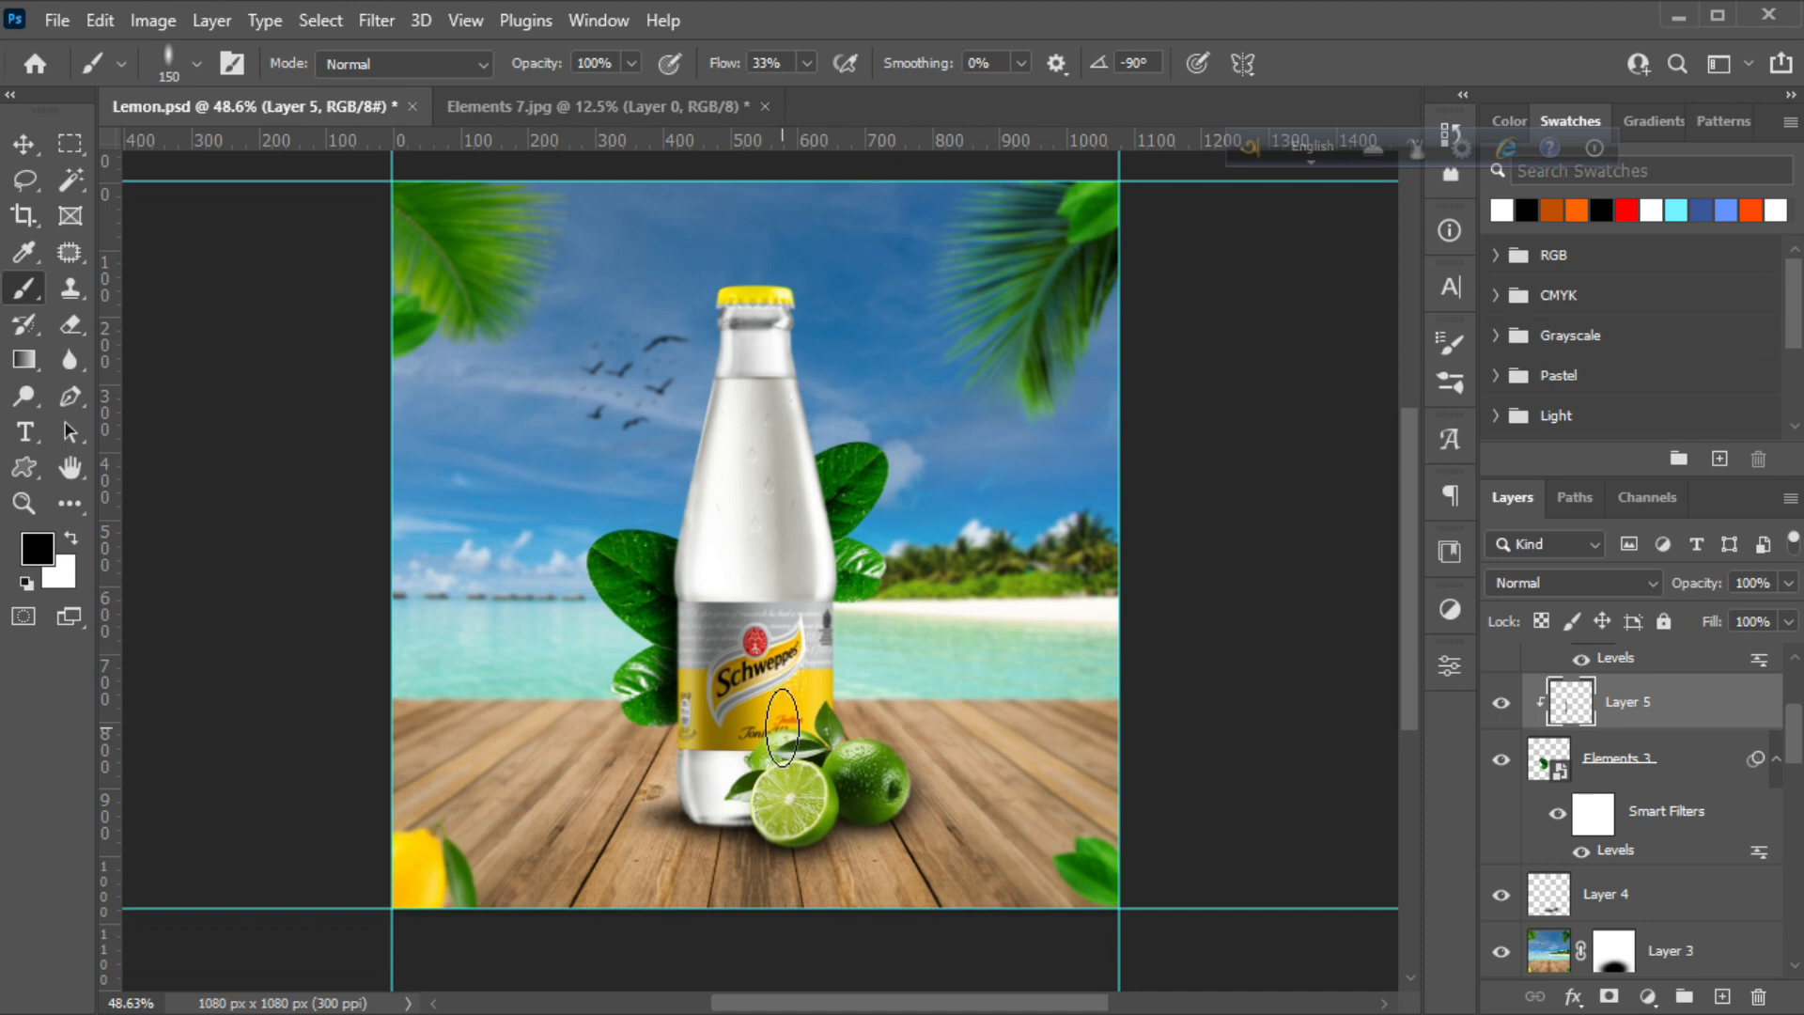
left_click(674, 552)
Add a new layer directly above the Elements 3 leaves on the bottle's right side
left_click(29, 148)
left_click(861, 489)
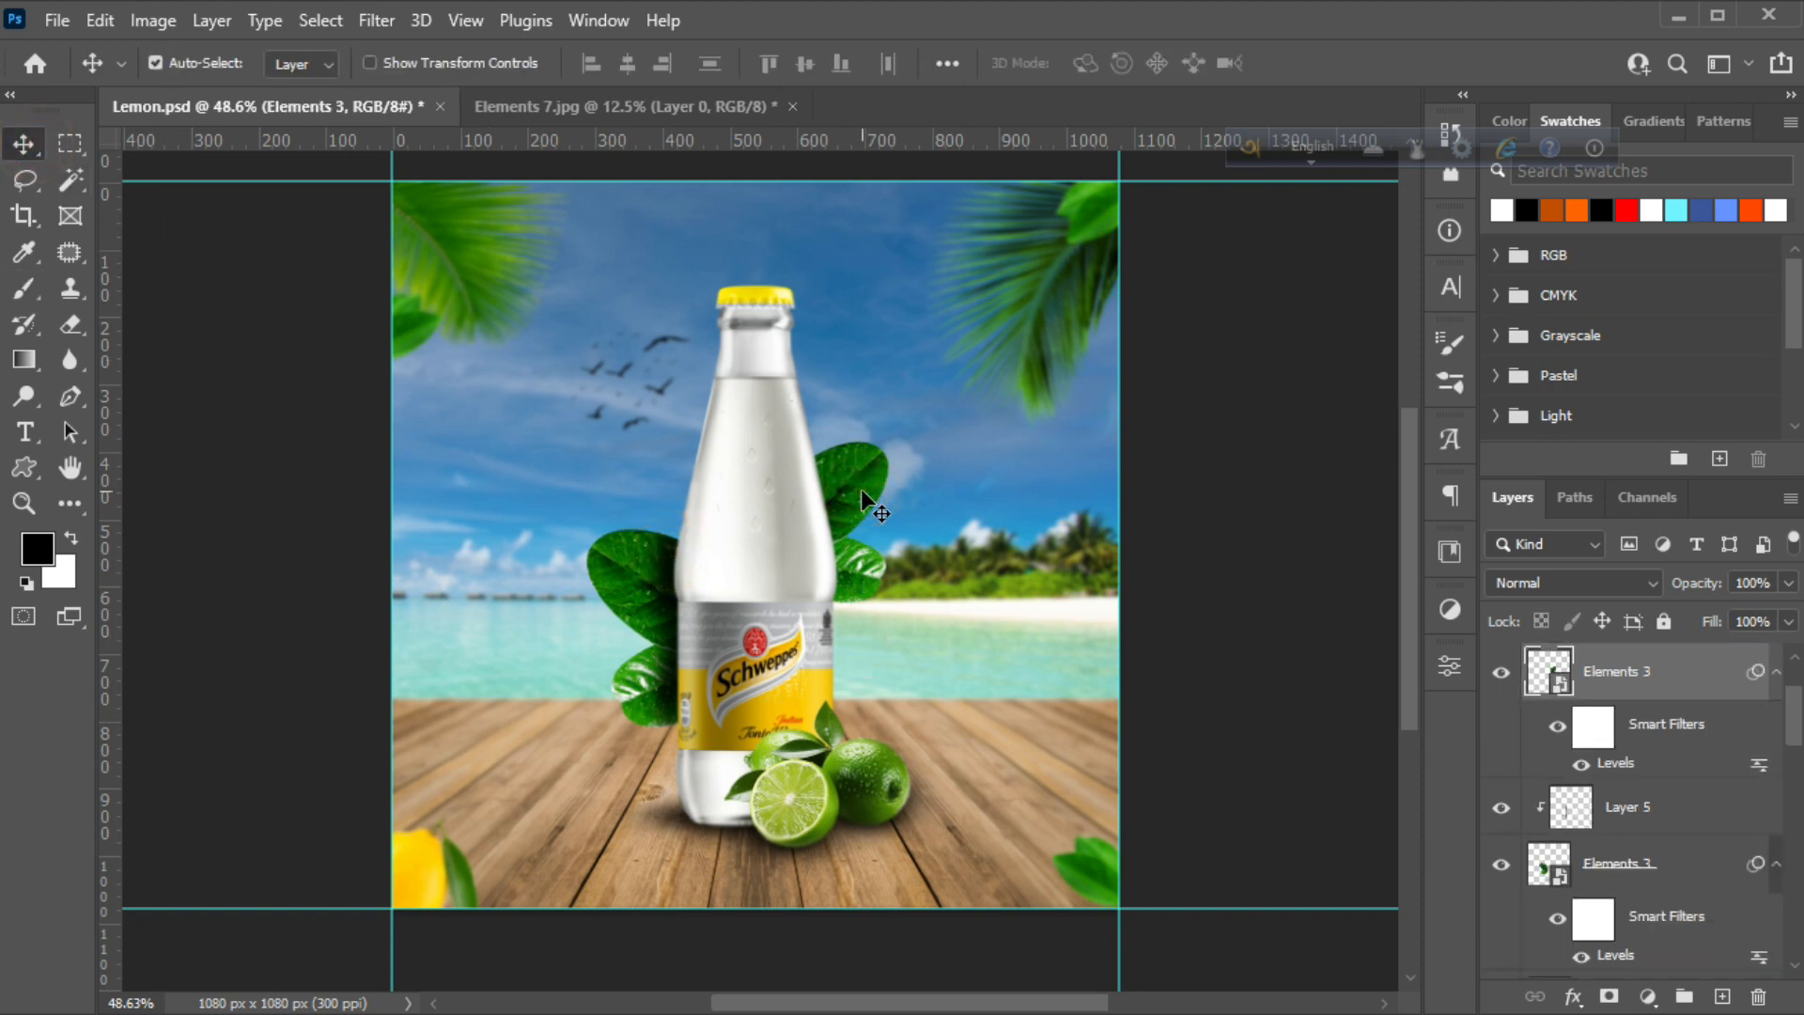
left_click(1722, 996)
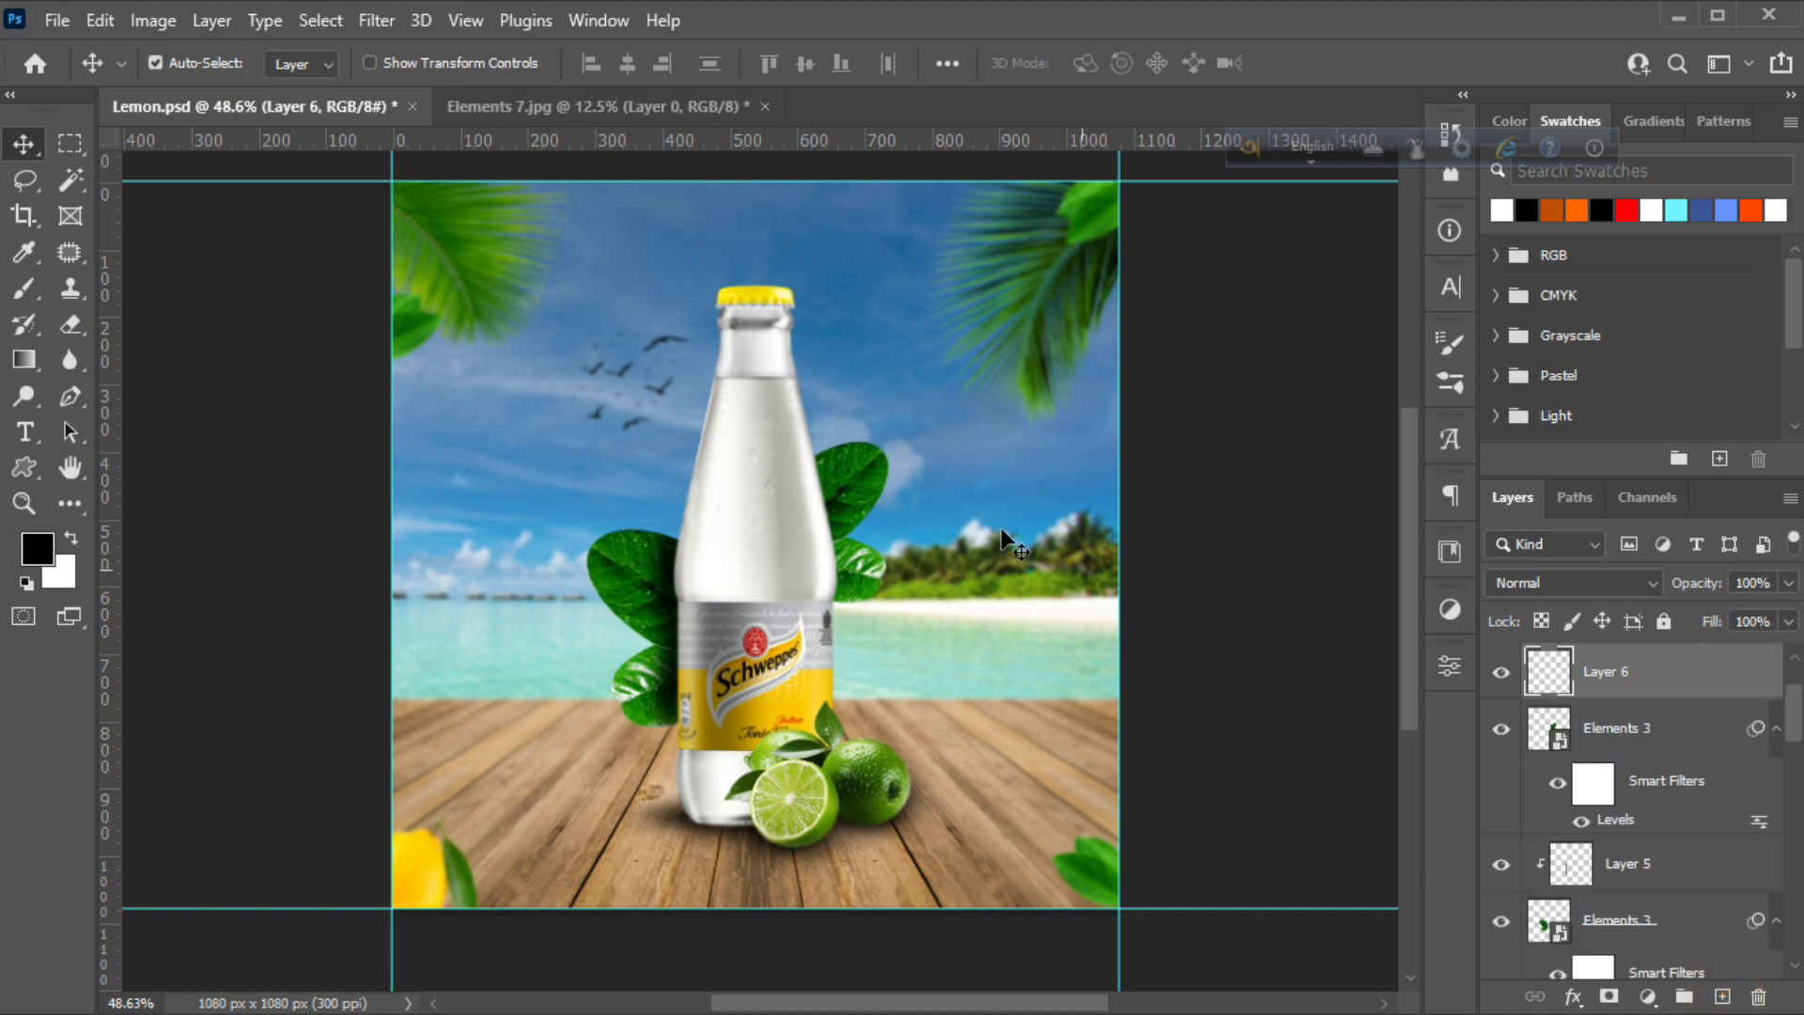
Brush a black shadow over the right leaves along the bottle's edge and clip the shadow layer to those leaves
left_click(25, 291)
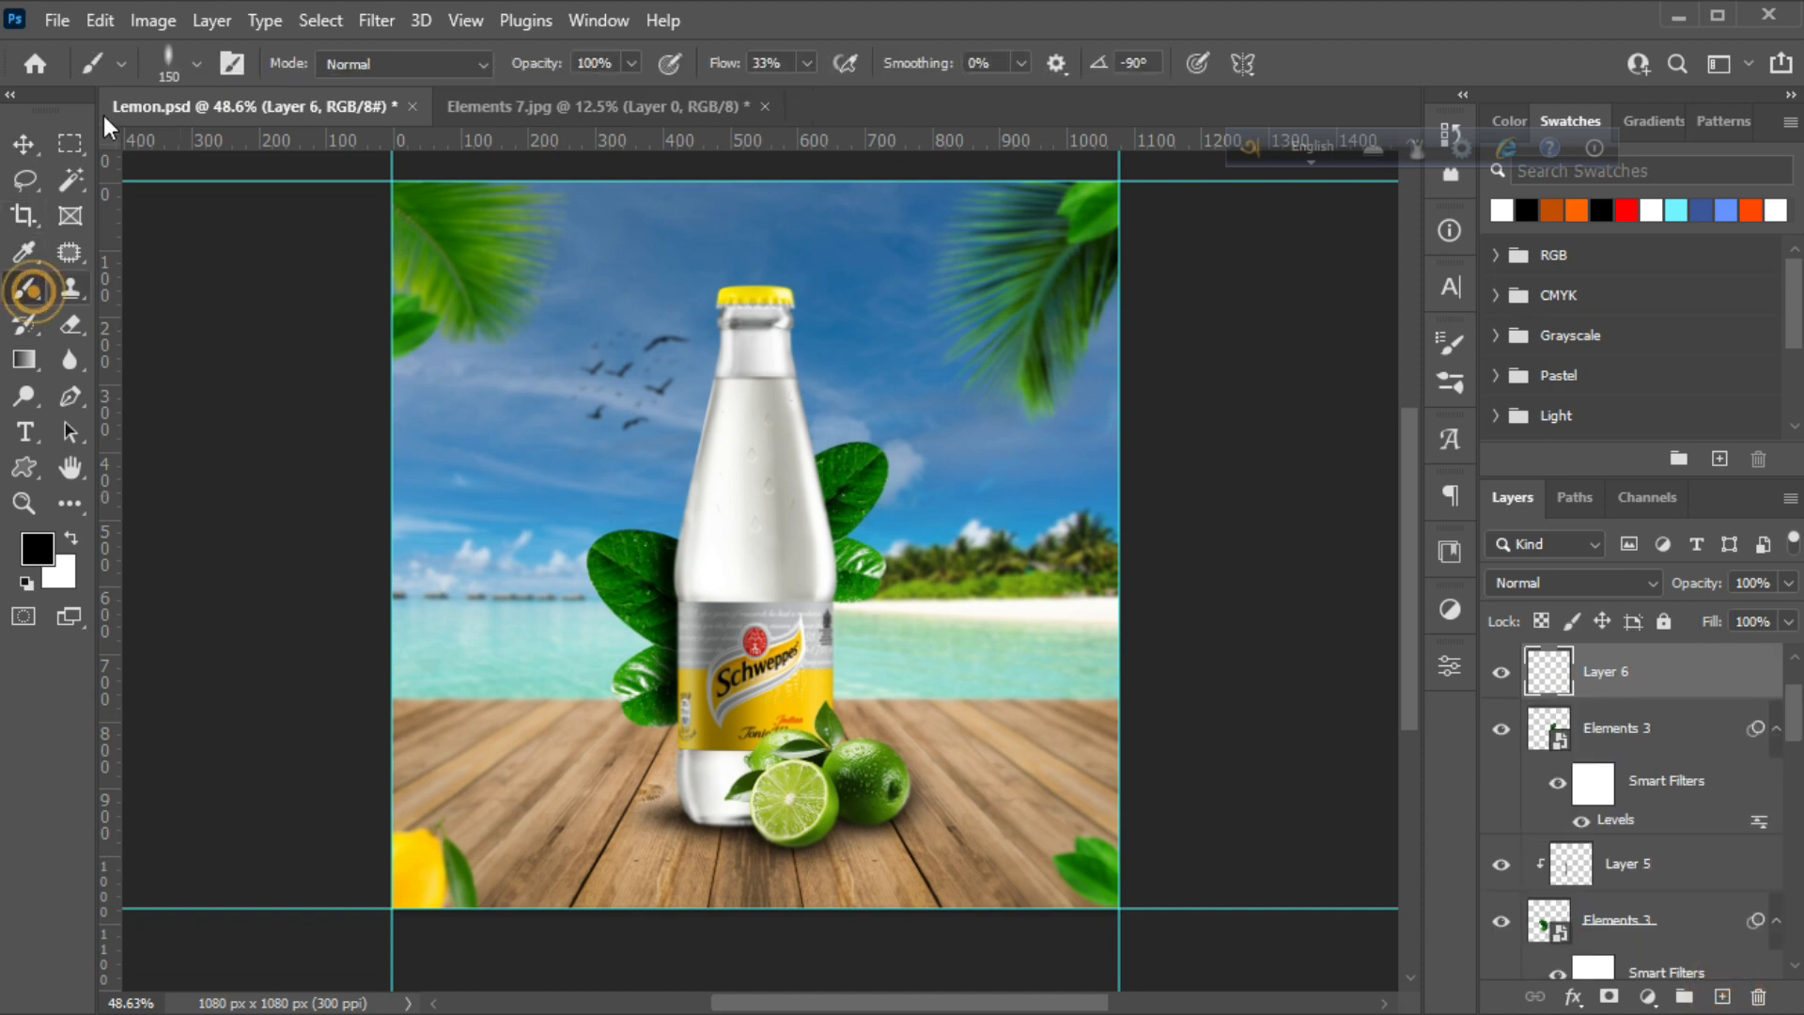
left_click(822, 484)
left_click(833, 524)
left_click(833, 548)
left_click(842, 567)
left_click(839, 589)
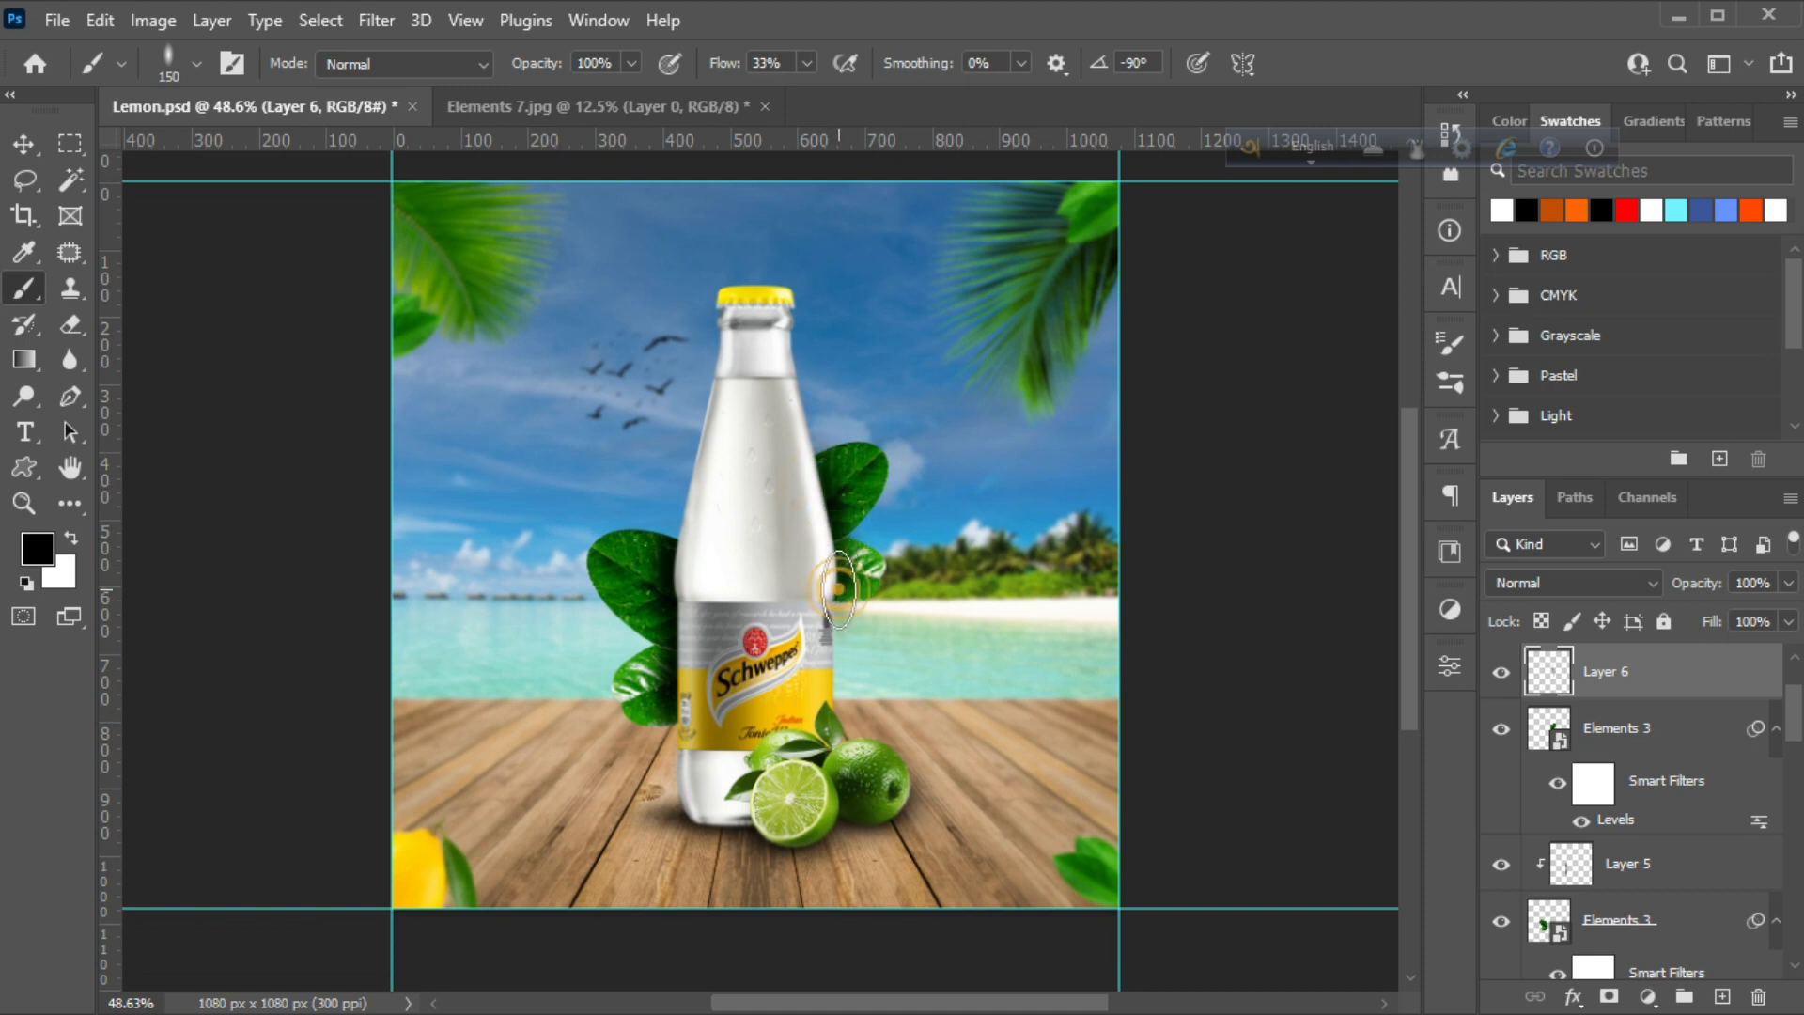
left_click(836, 547)
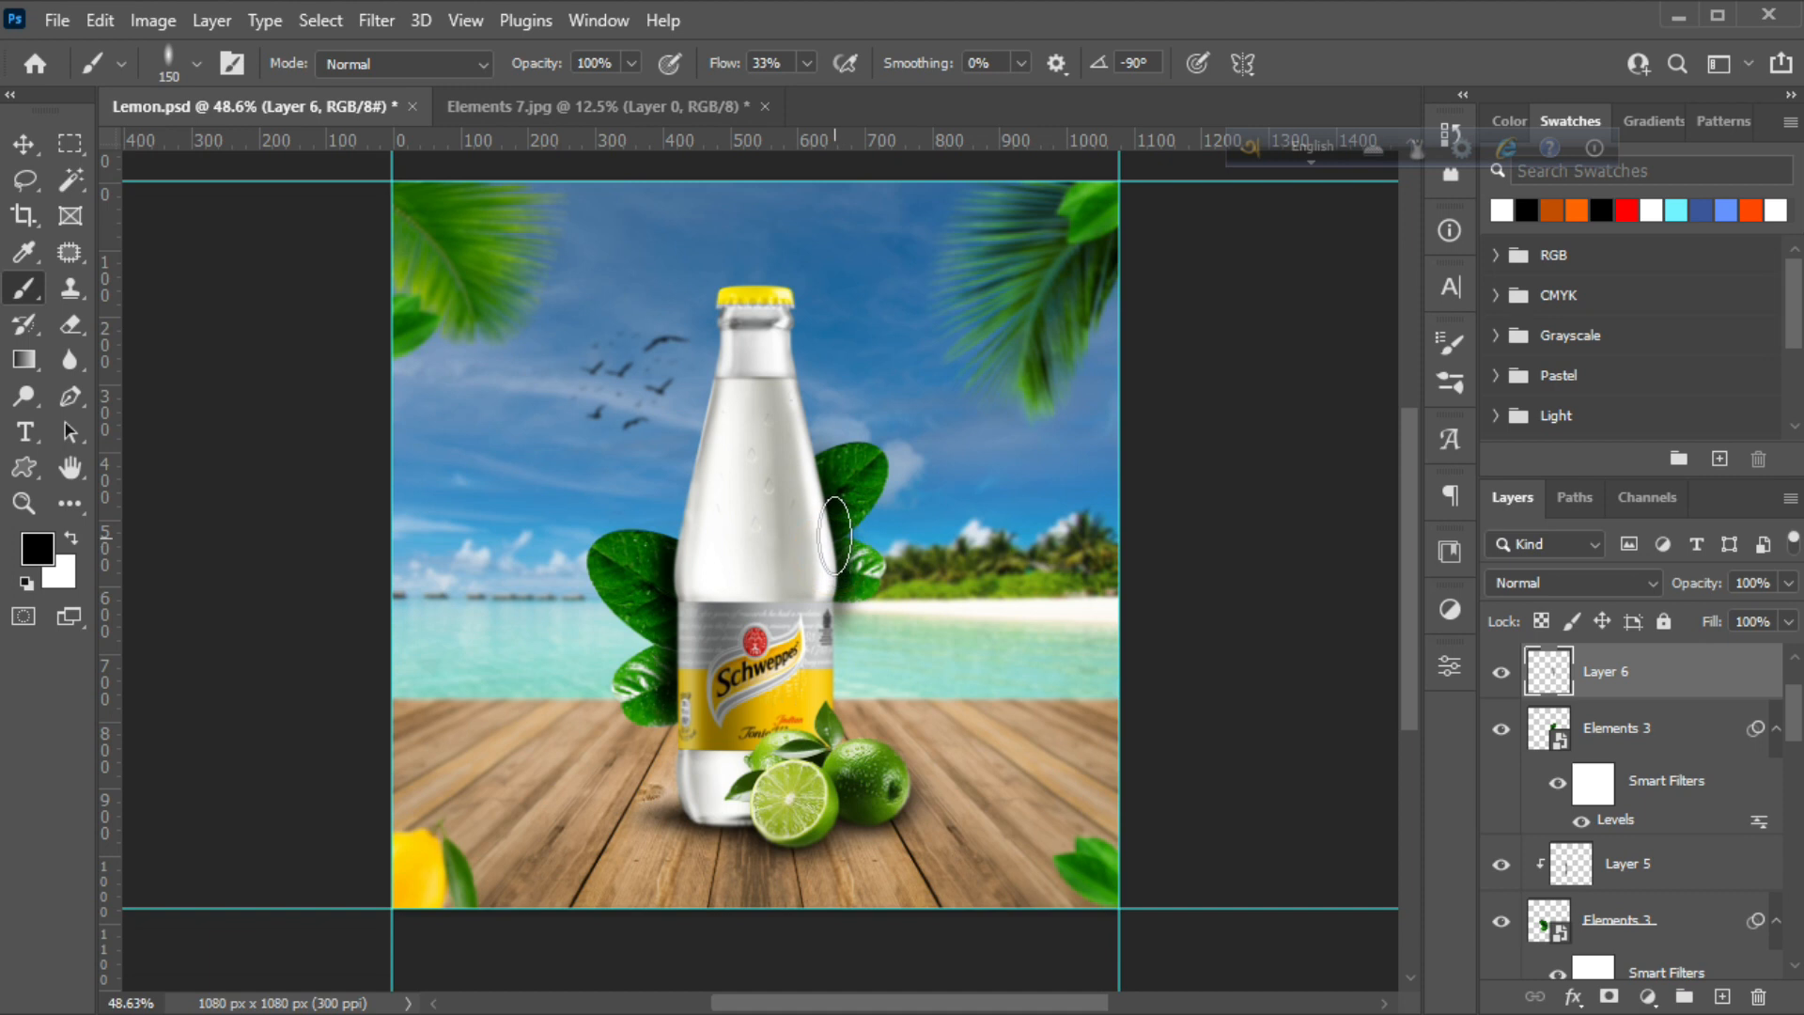
left_click(841, 508)
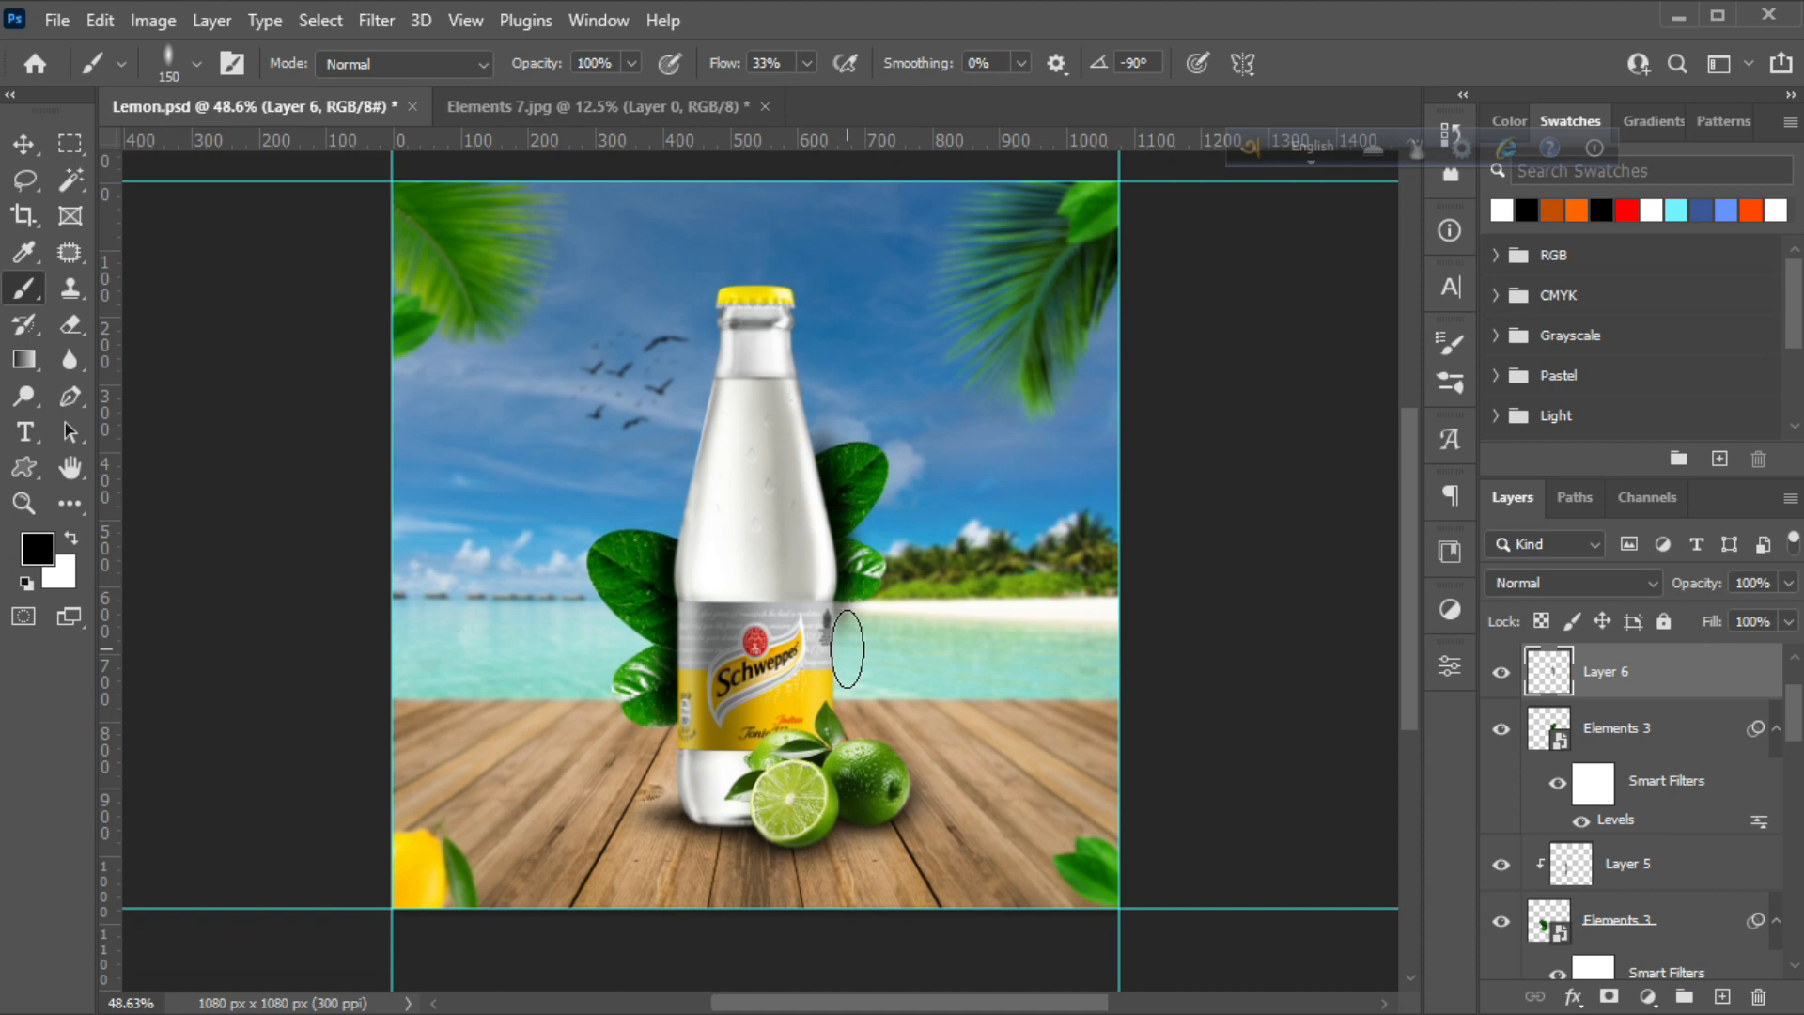
right_click(1543, 671)
left_click(1355, 533)
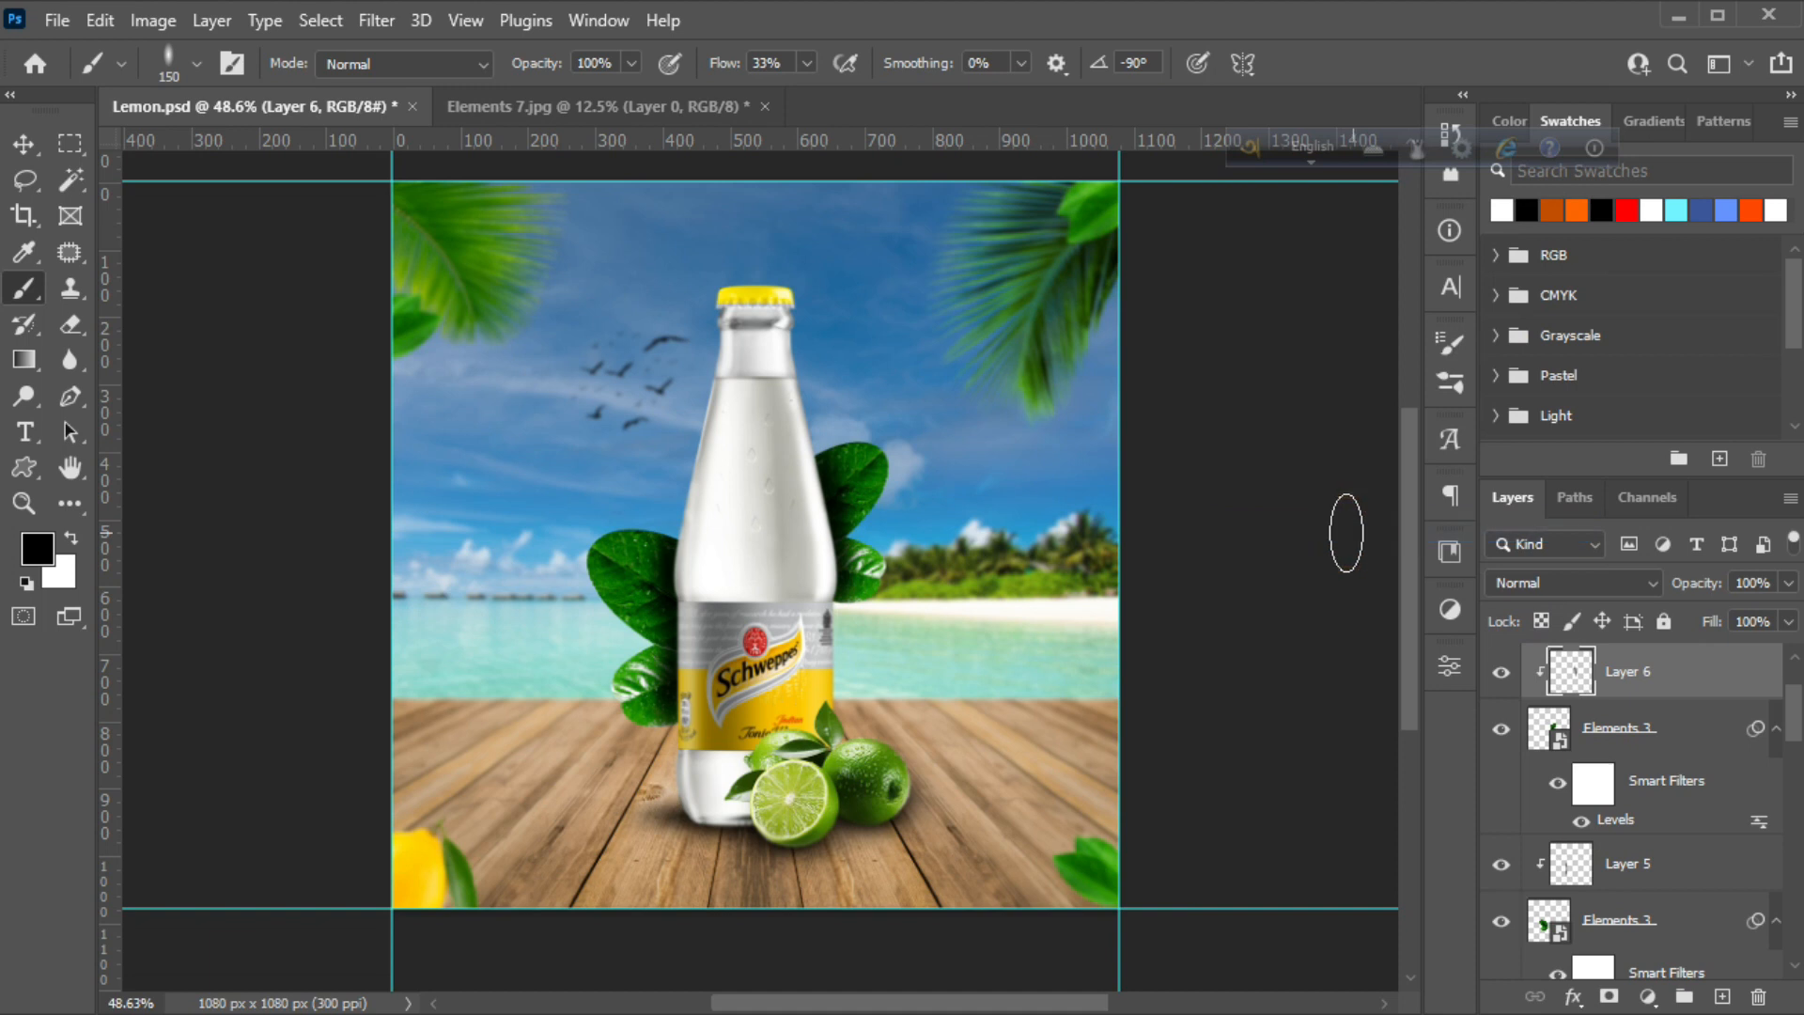
Add a new layer and place it between the Elements 9 limes and the Elements 2 bottle
scroll(902, 780, "down", 2)
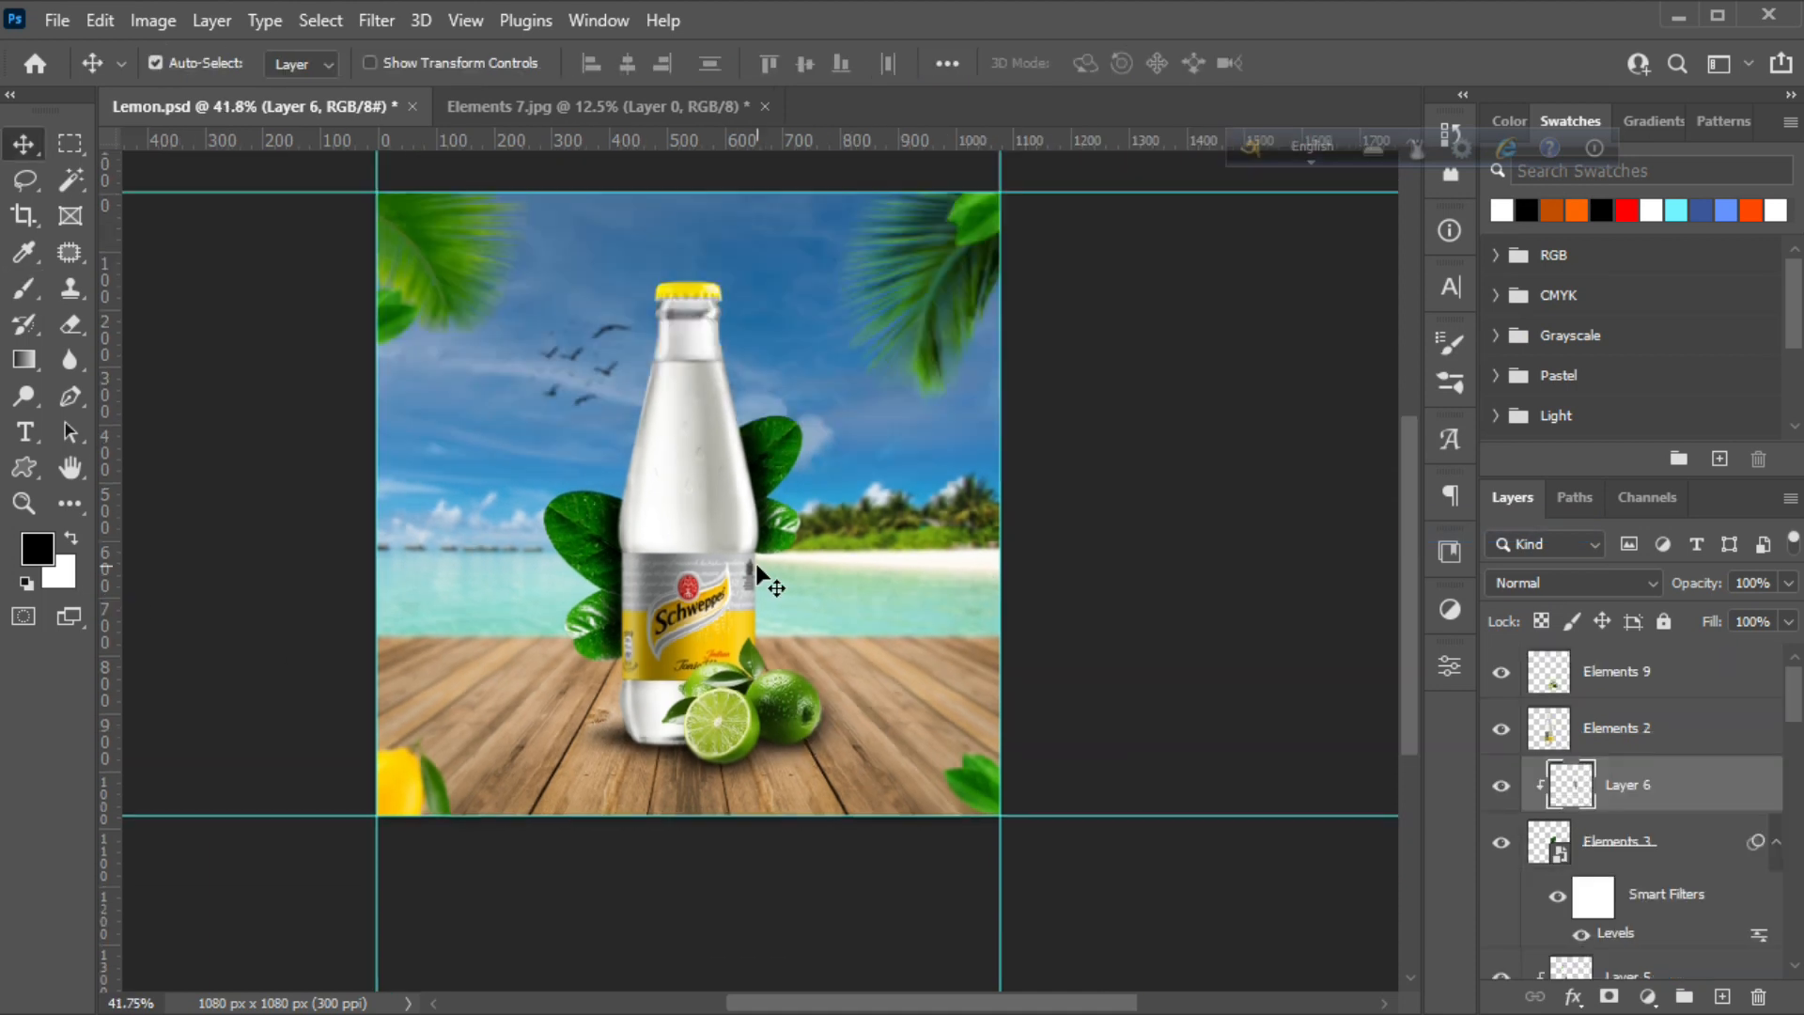
scroll(902, 564, "down", 1)
left_click(1176, 556)
left_click(798, 700)
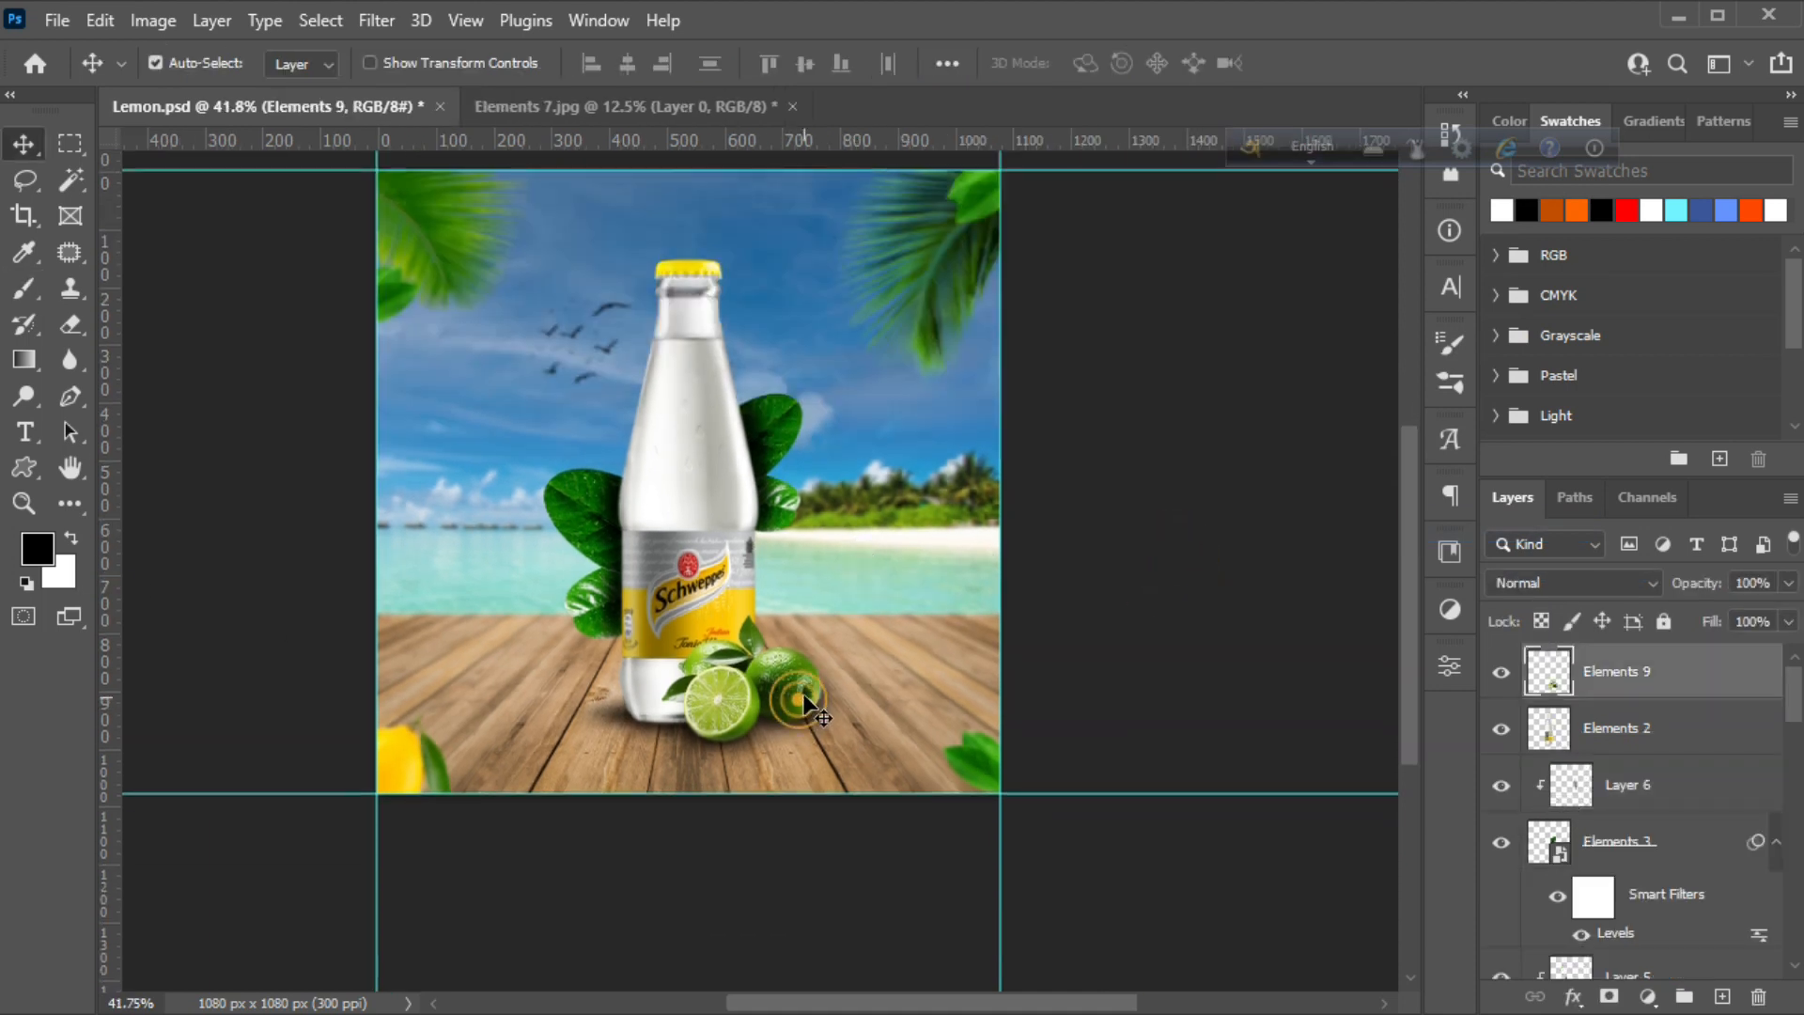
left_click(1726, 998)
left_click_drag(1700, 670, 1686, 745)
Set the 90 px Soft Round brush to 24% flow and try a black shadow on the bottle behind the limes
left_click(26, 500)
scroll(733, 717, "down", 3)
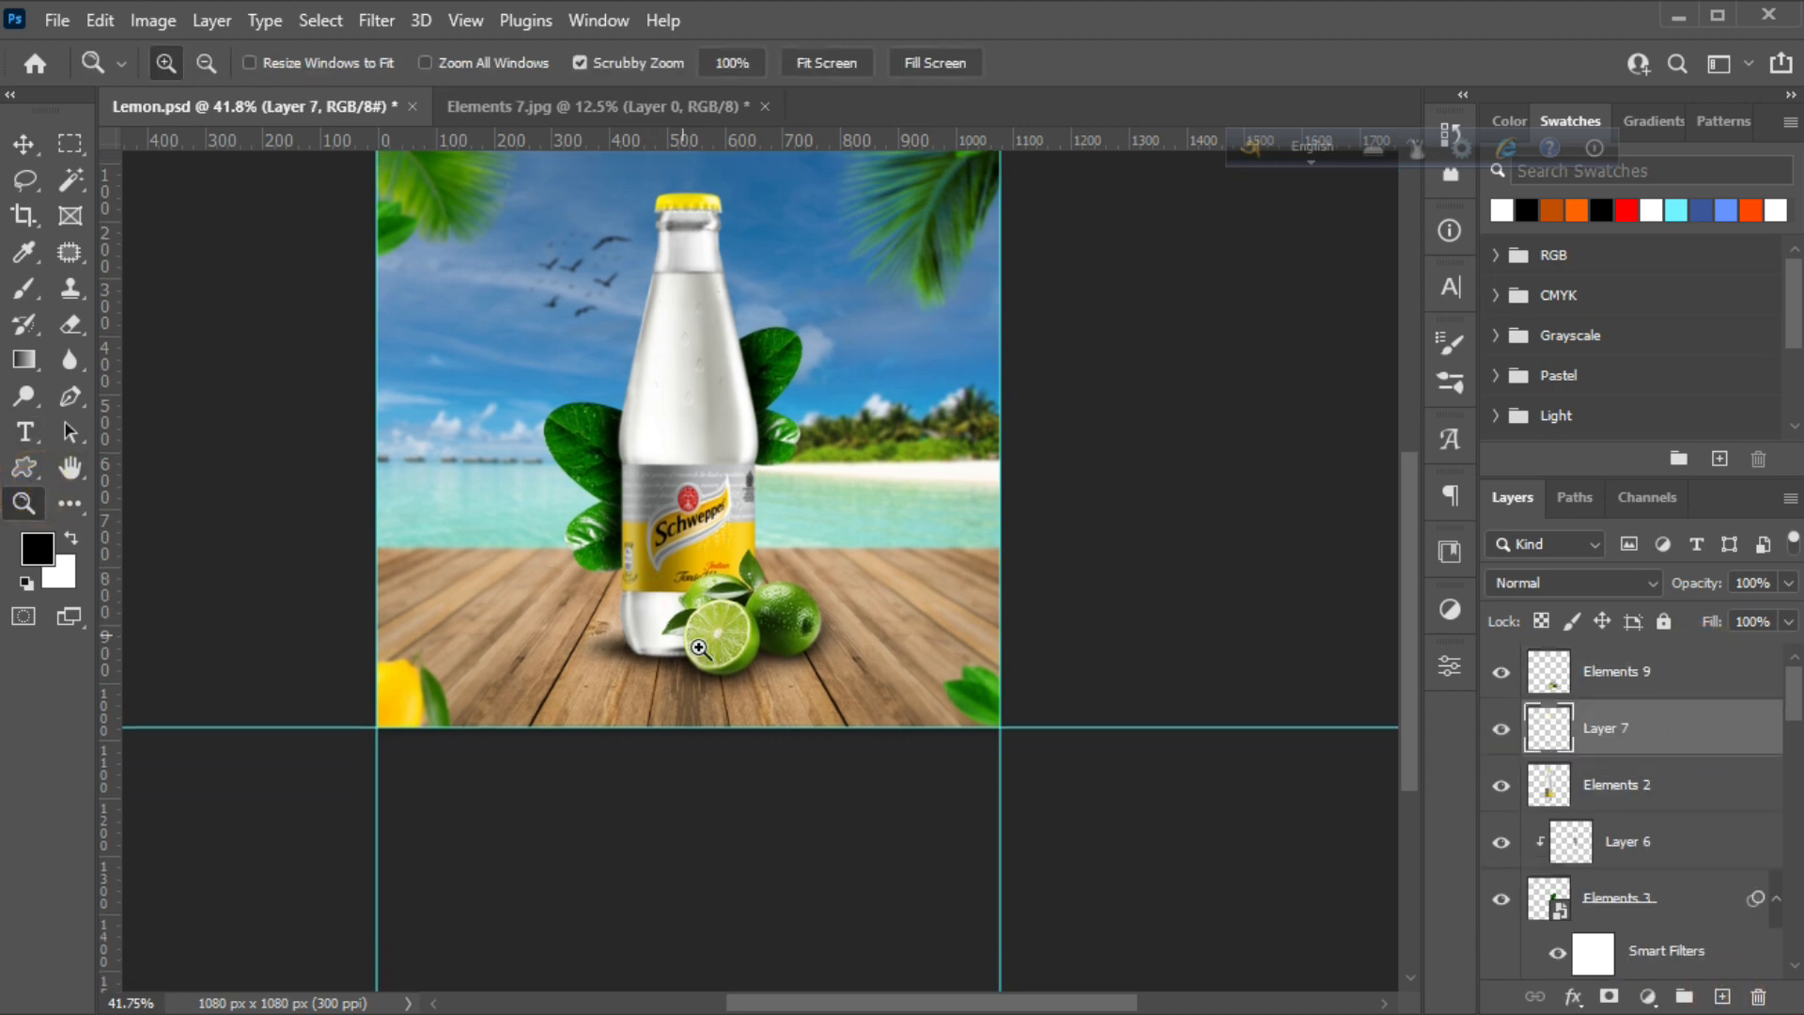
left_click(733, 717)
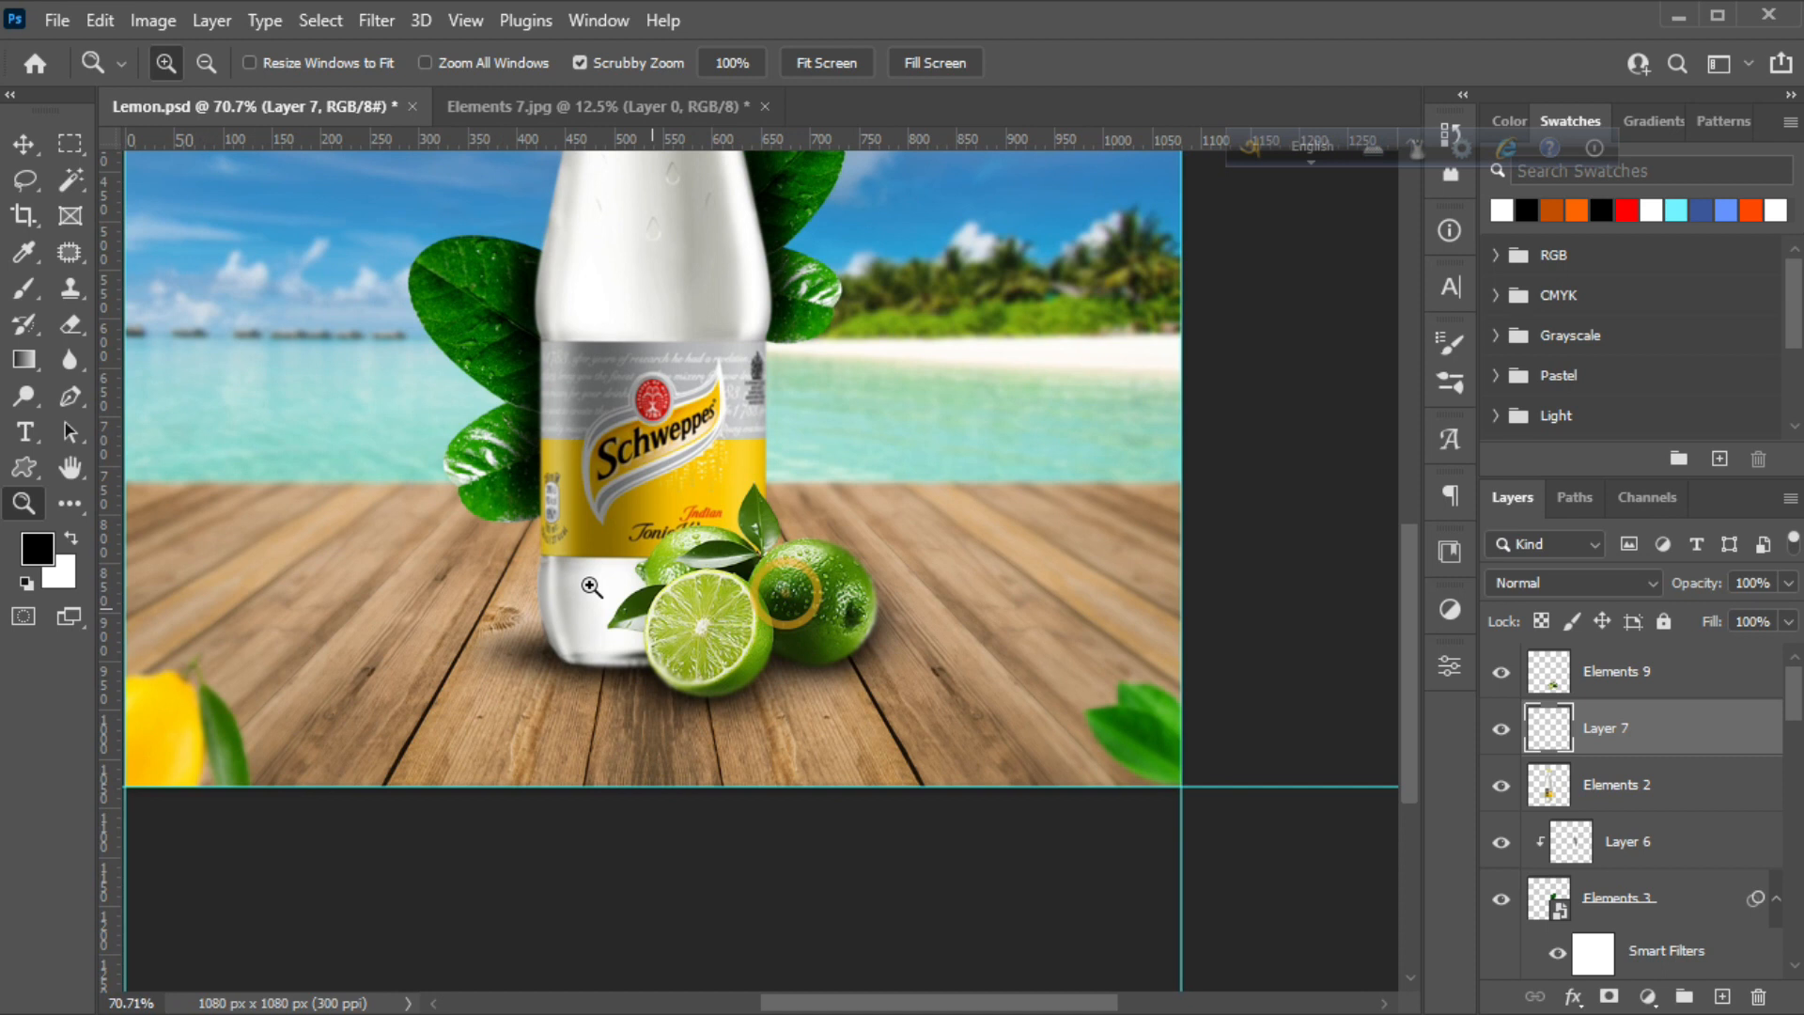
left_click(26, 285)
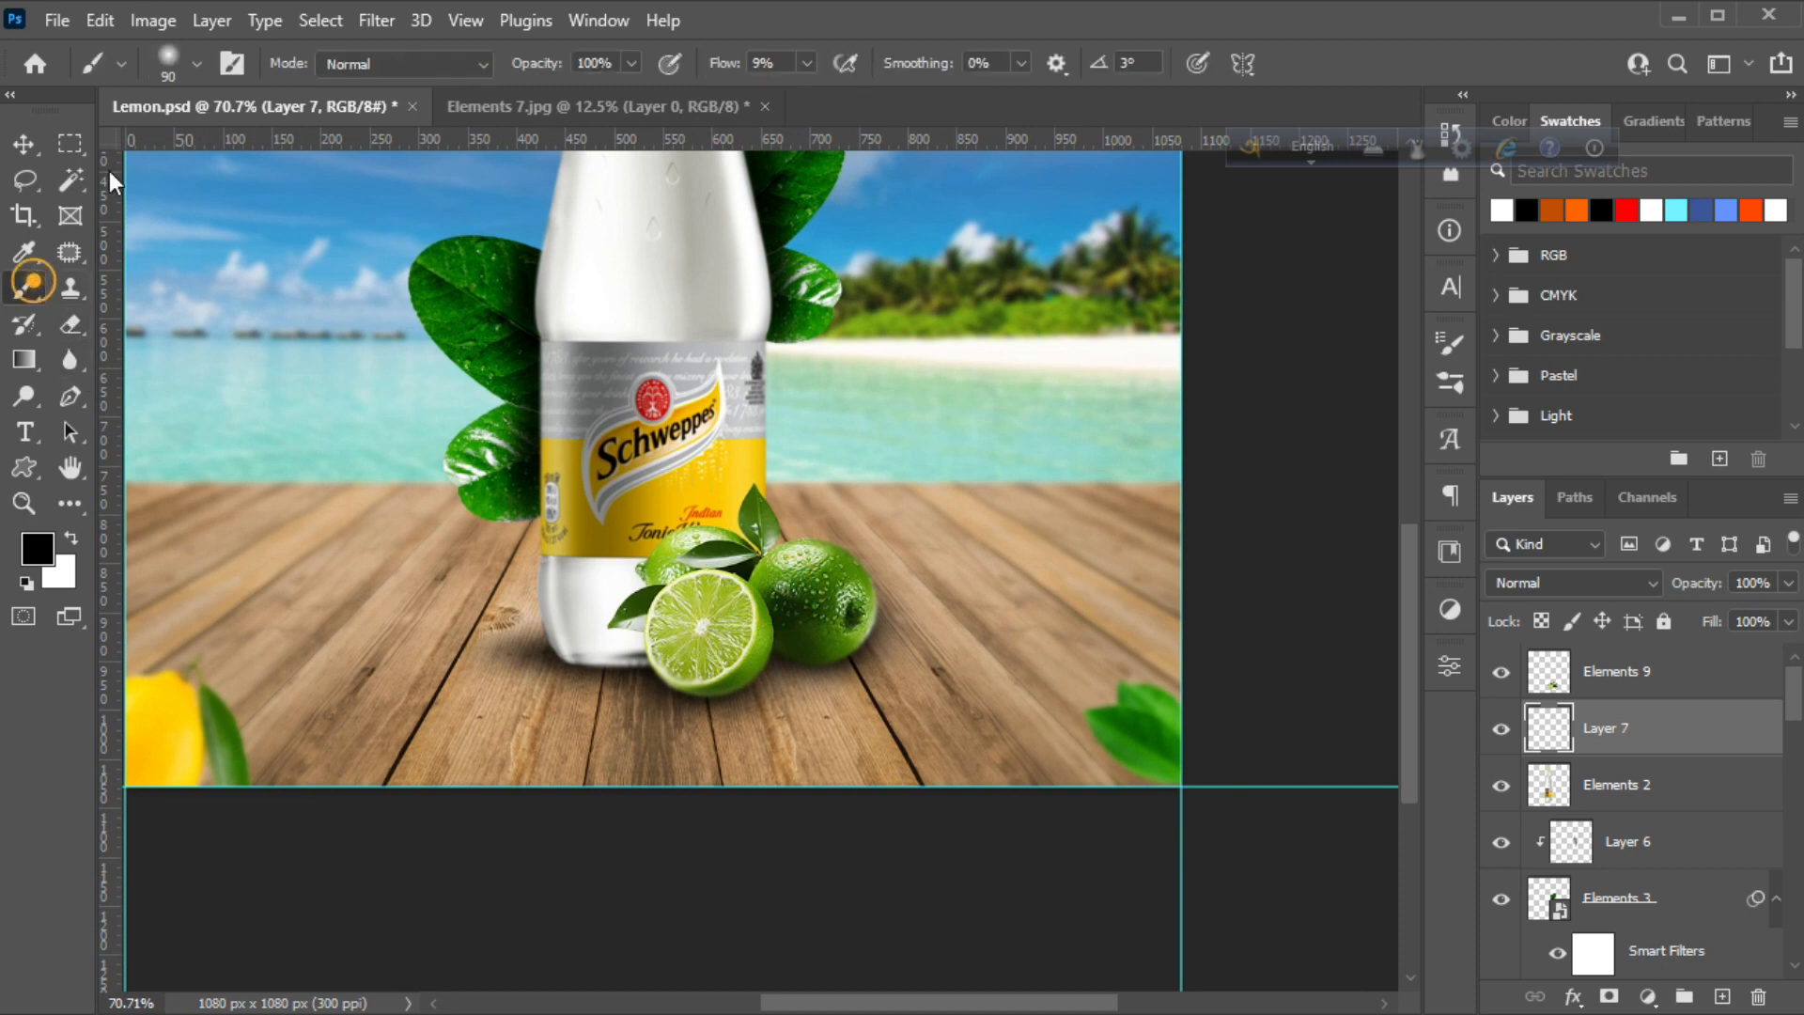
left_click(168, 63)
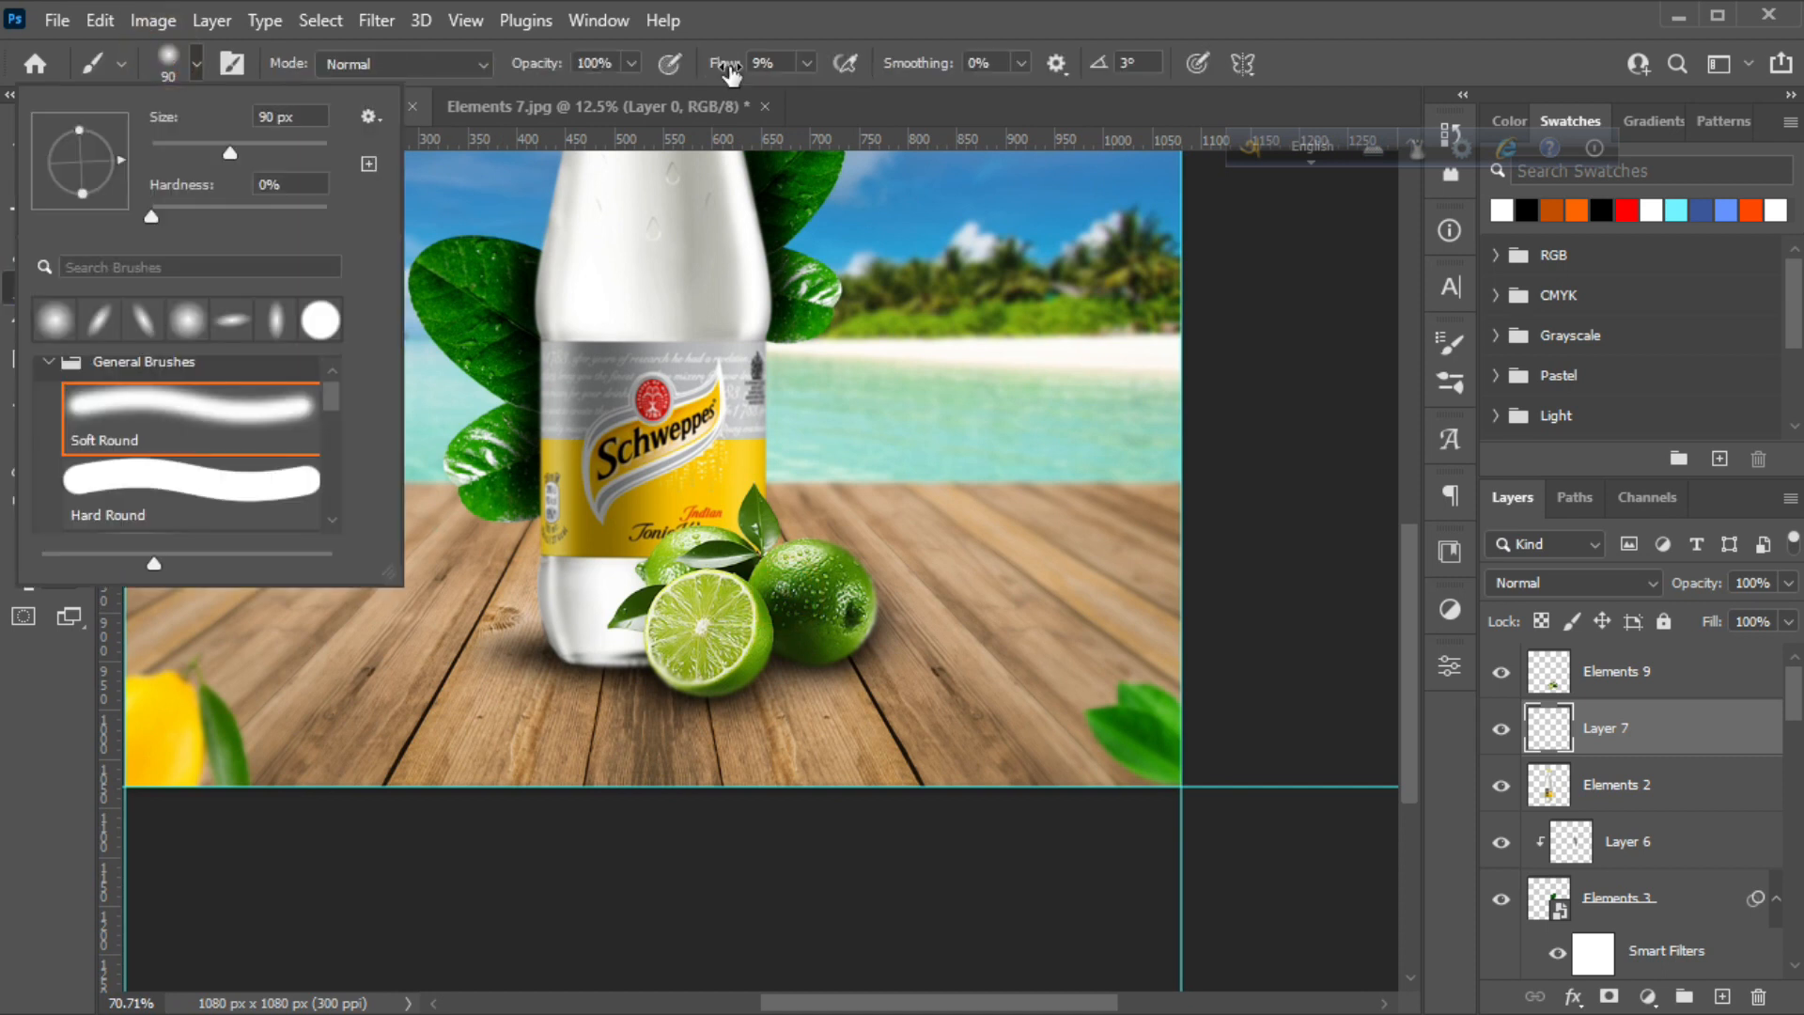
left_click_drag(720, 64, 742, 73)
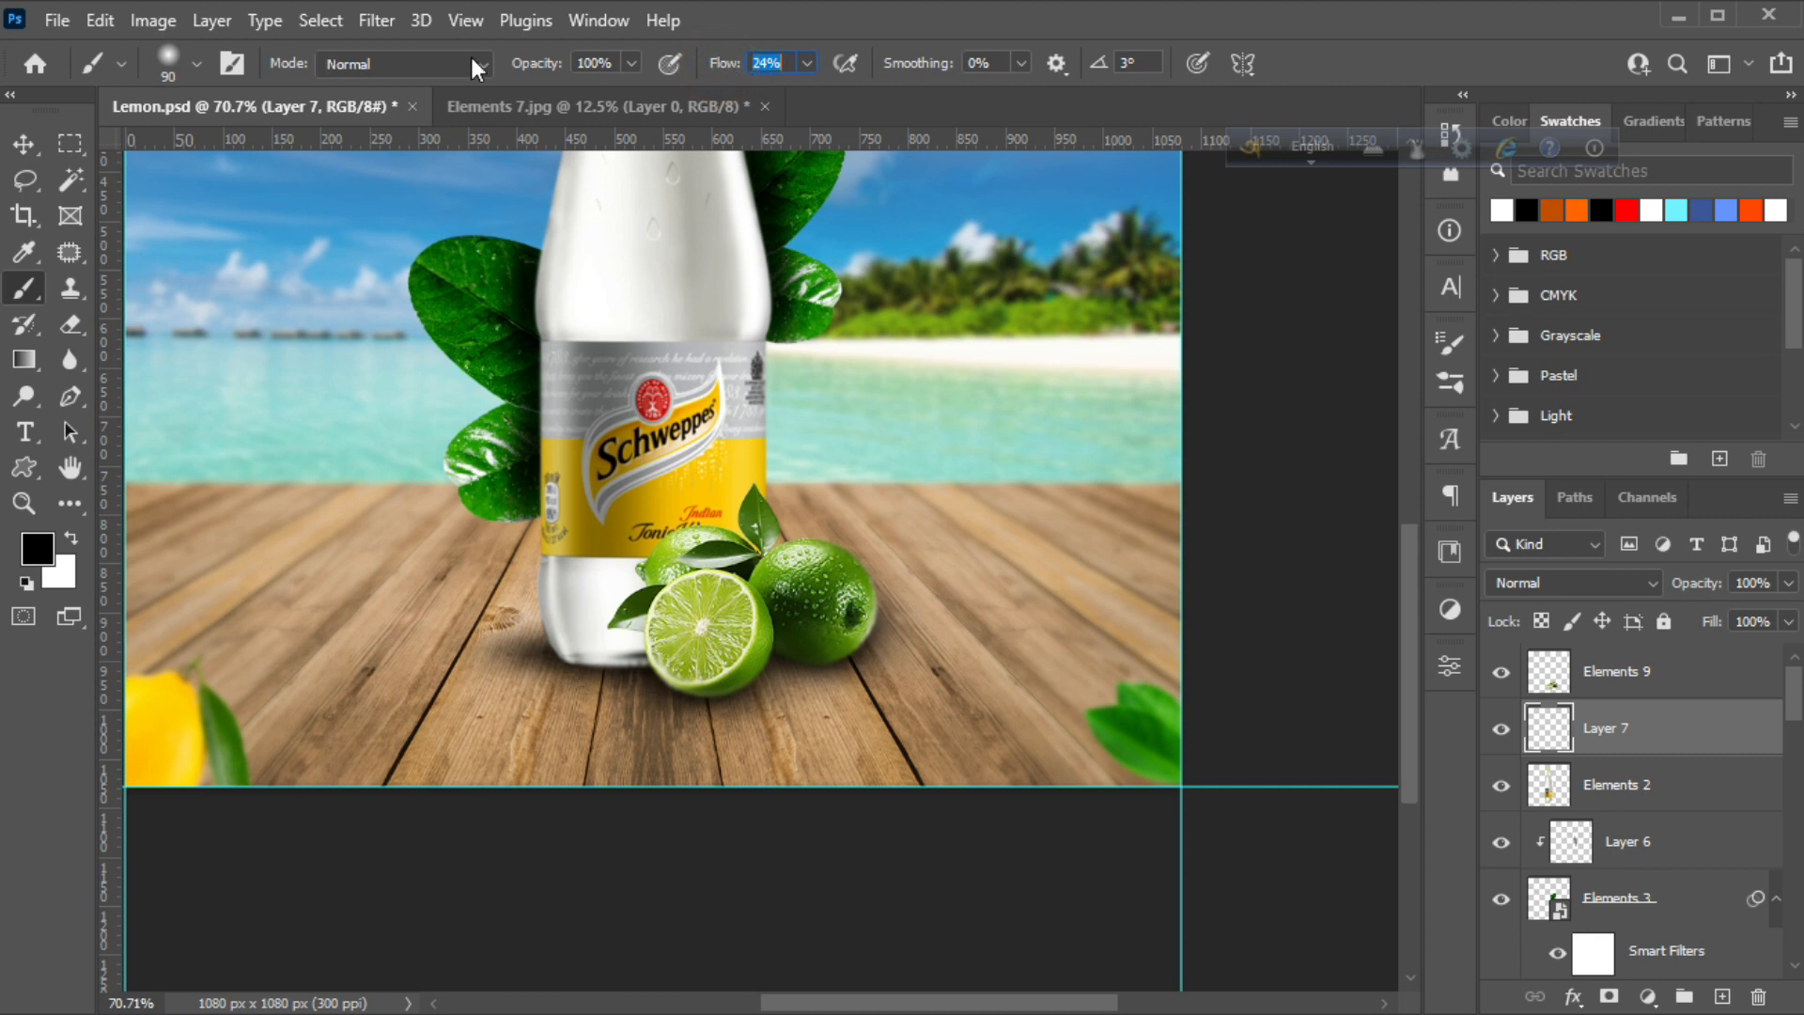
left_click(678, 557)
left_click_drag(718, 553, 640, 588)
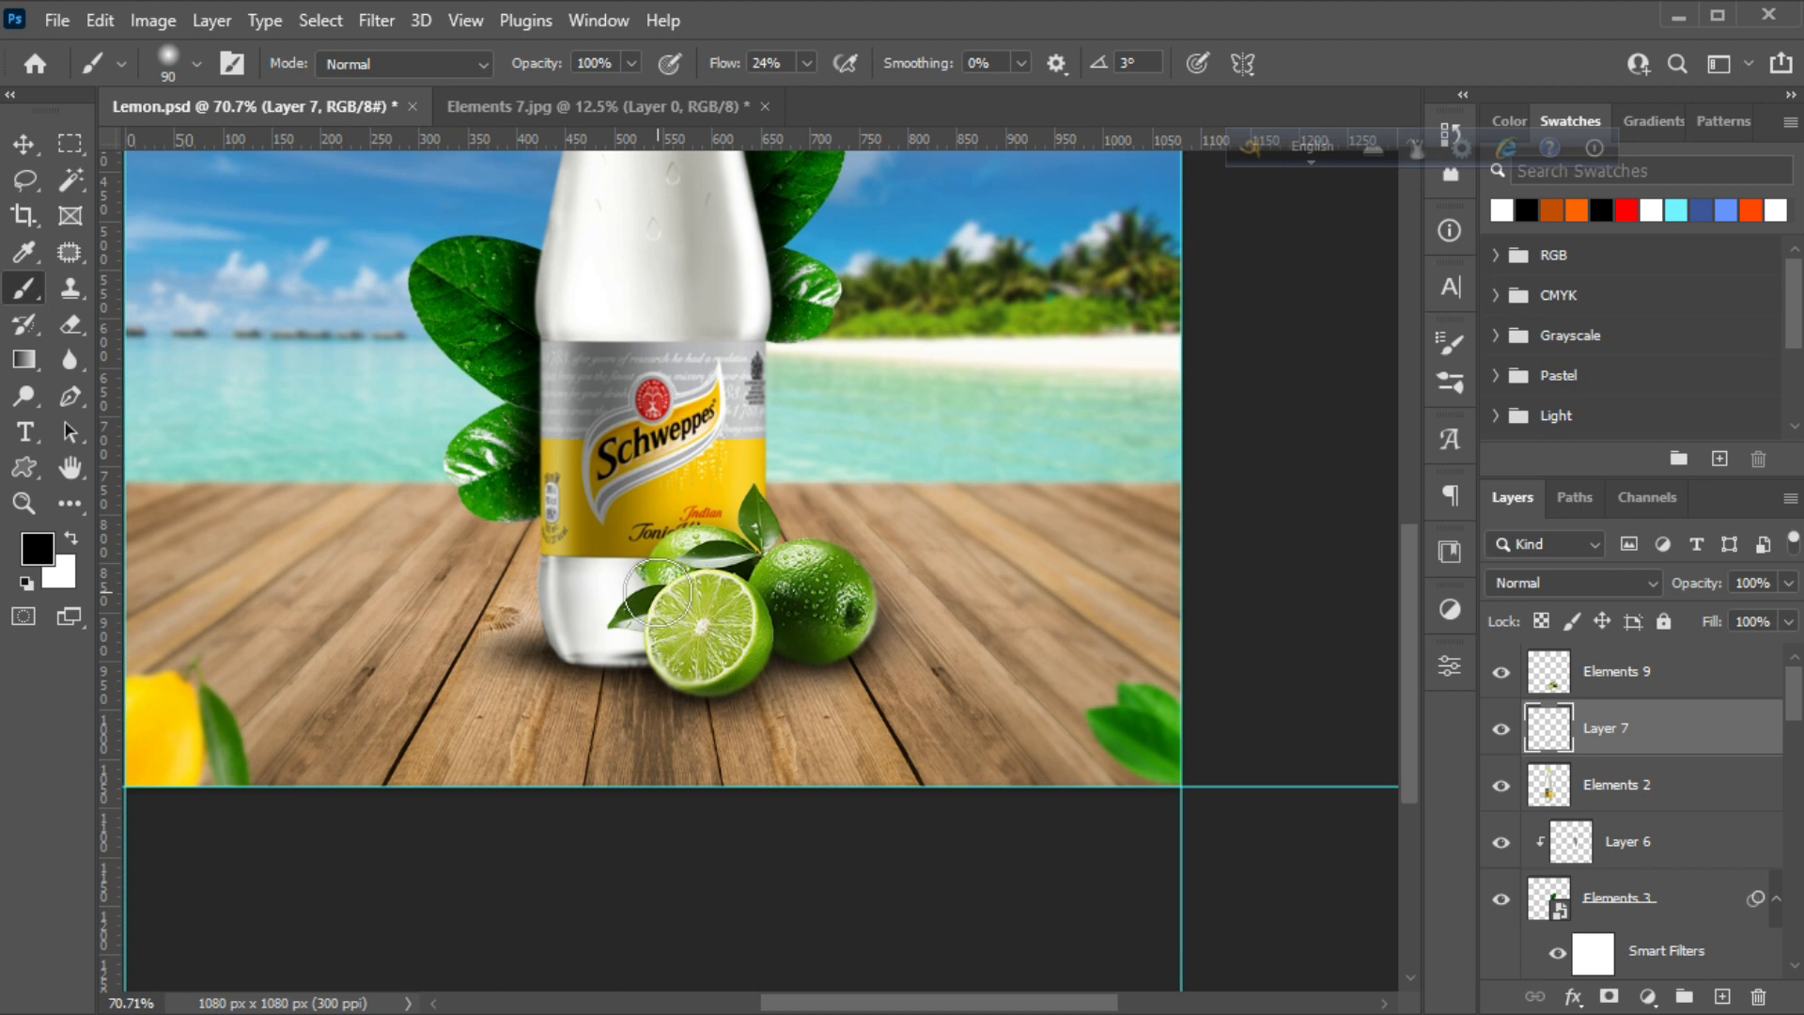
Flatten the brush tip, angle it to -13°, and try shadow dabs behind the half lime and its leaf
left_click(25, 504)
left_click_drag(650, 594, 729, 694)
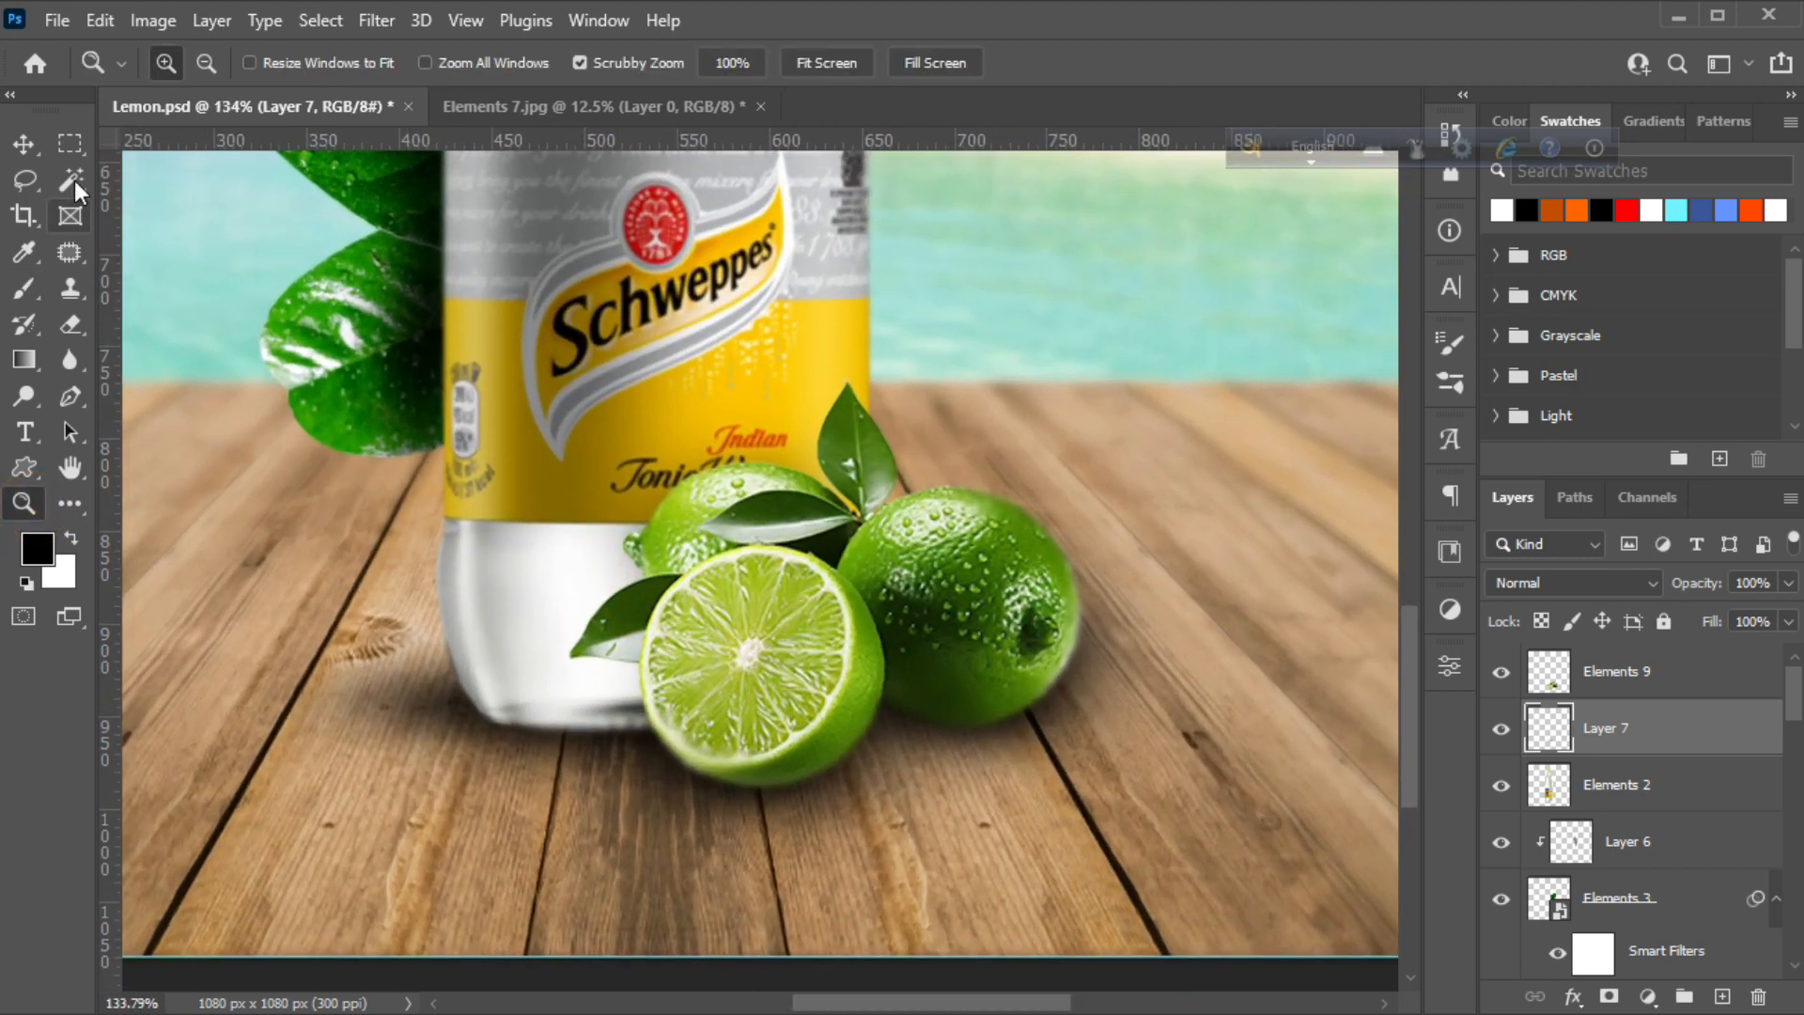
left_click(24, 283)
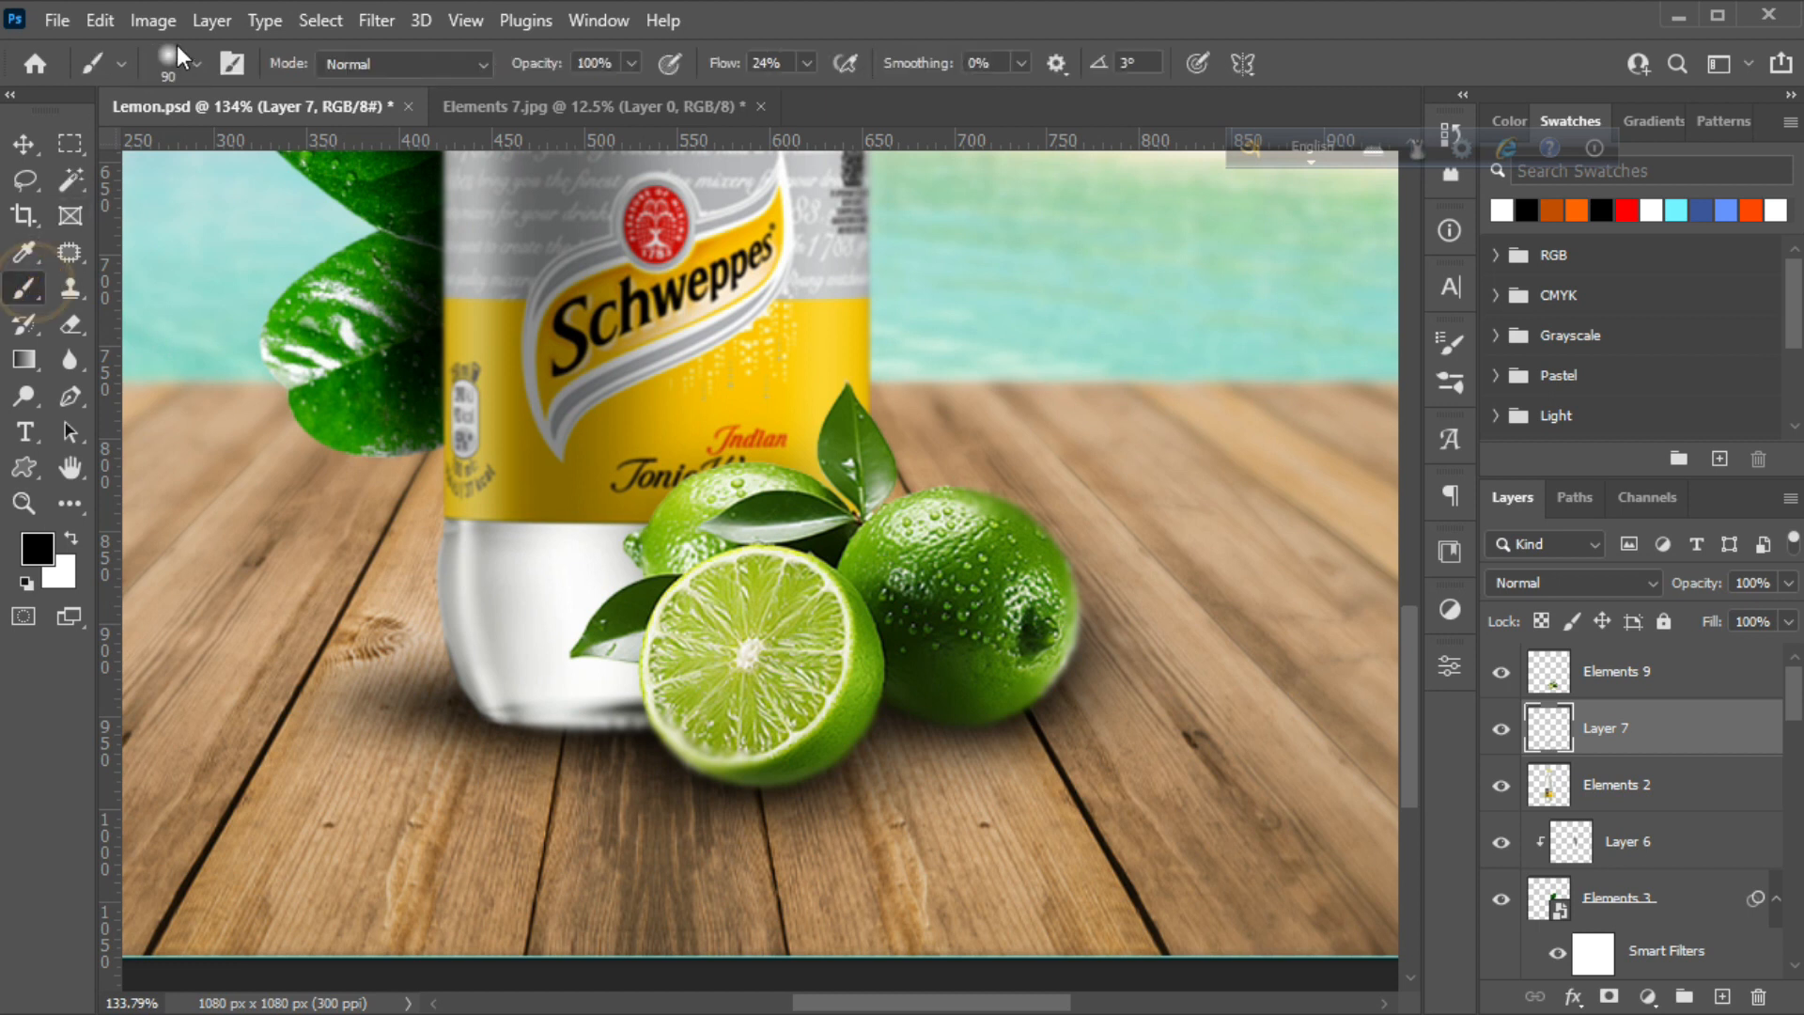
left_click(167, 56)
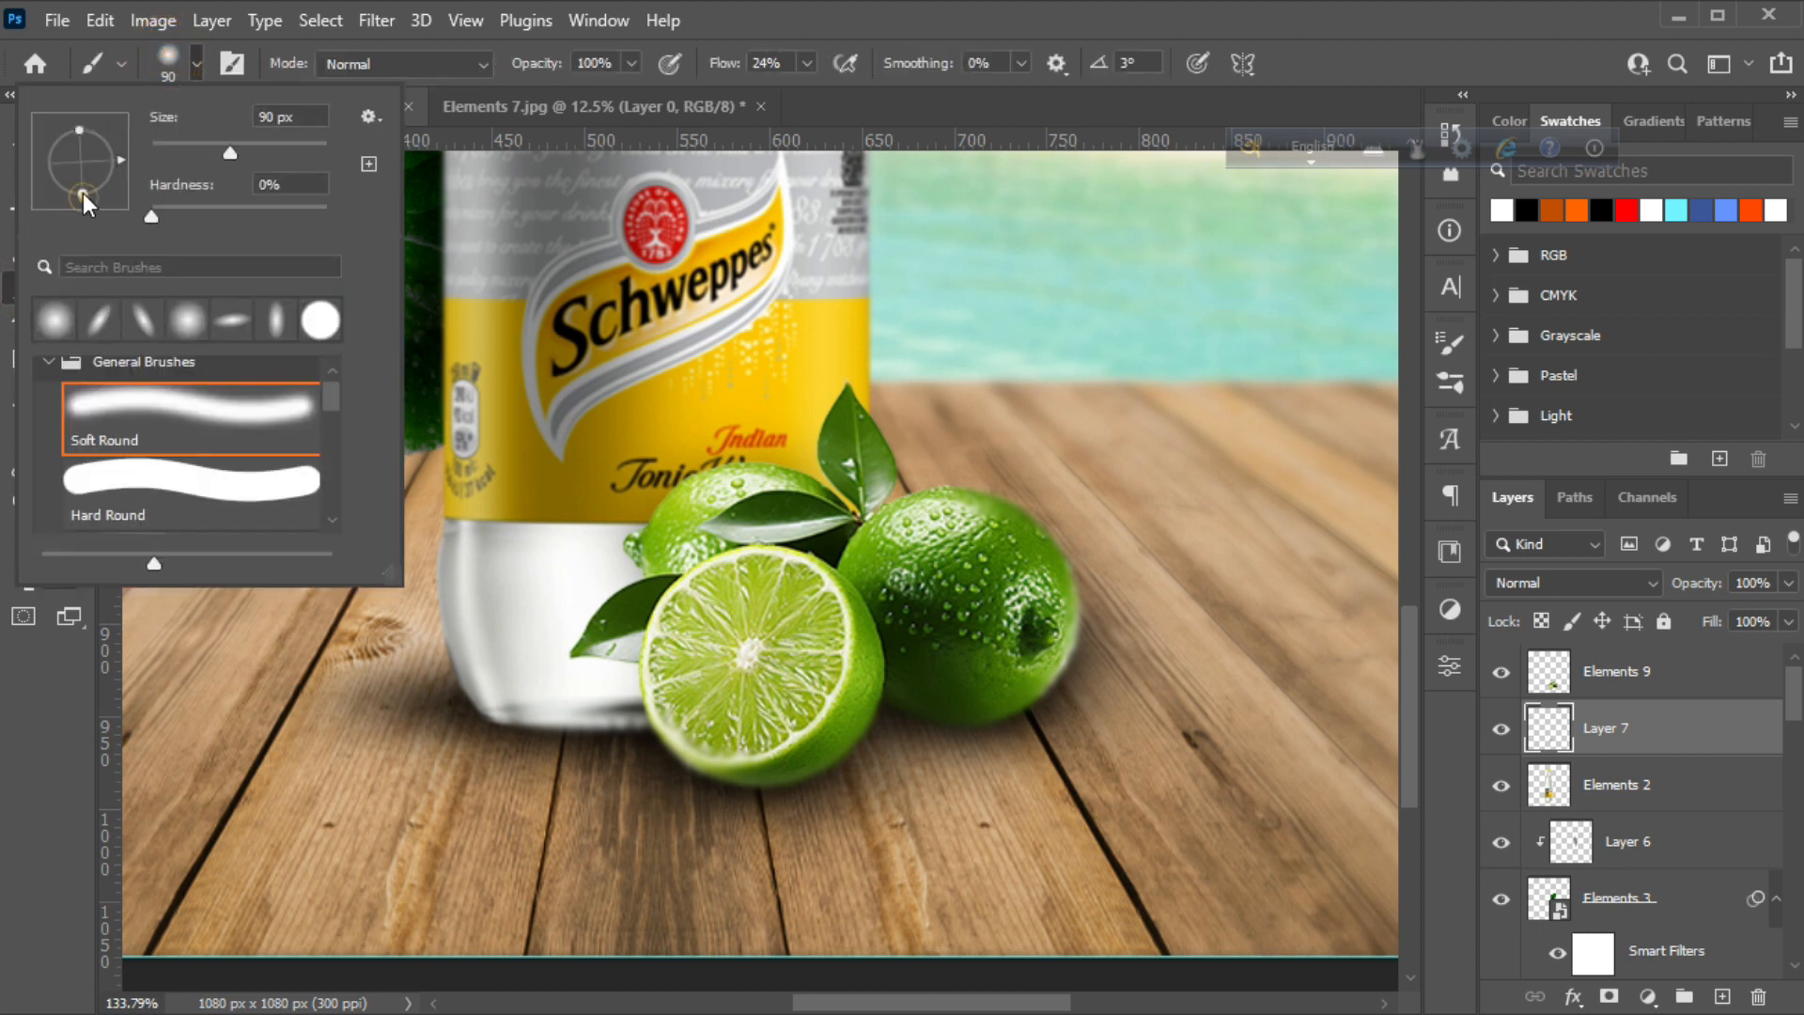
left_click_drag(83, 173, 122, 172)
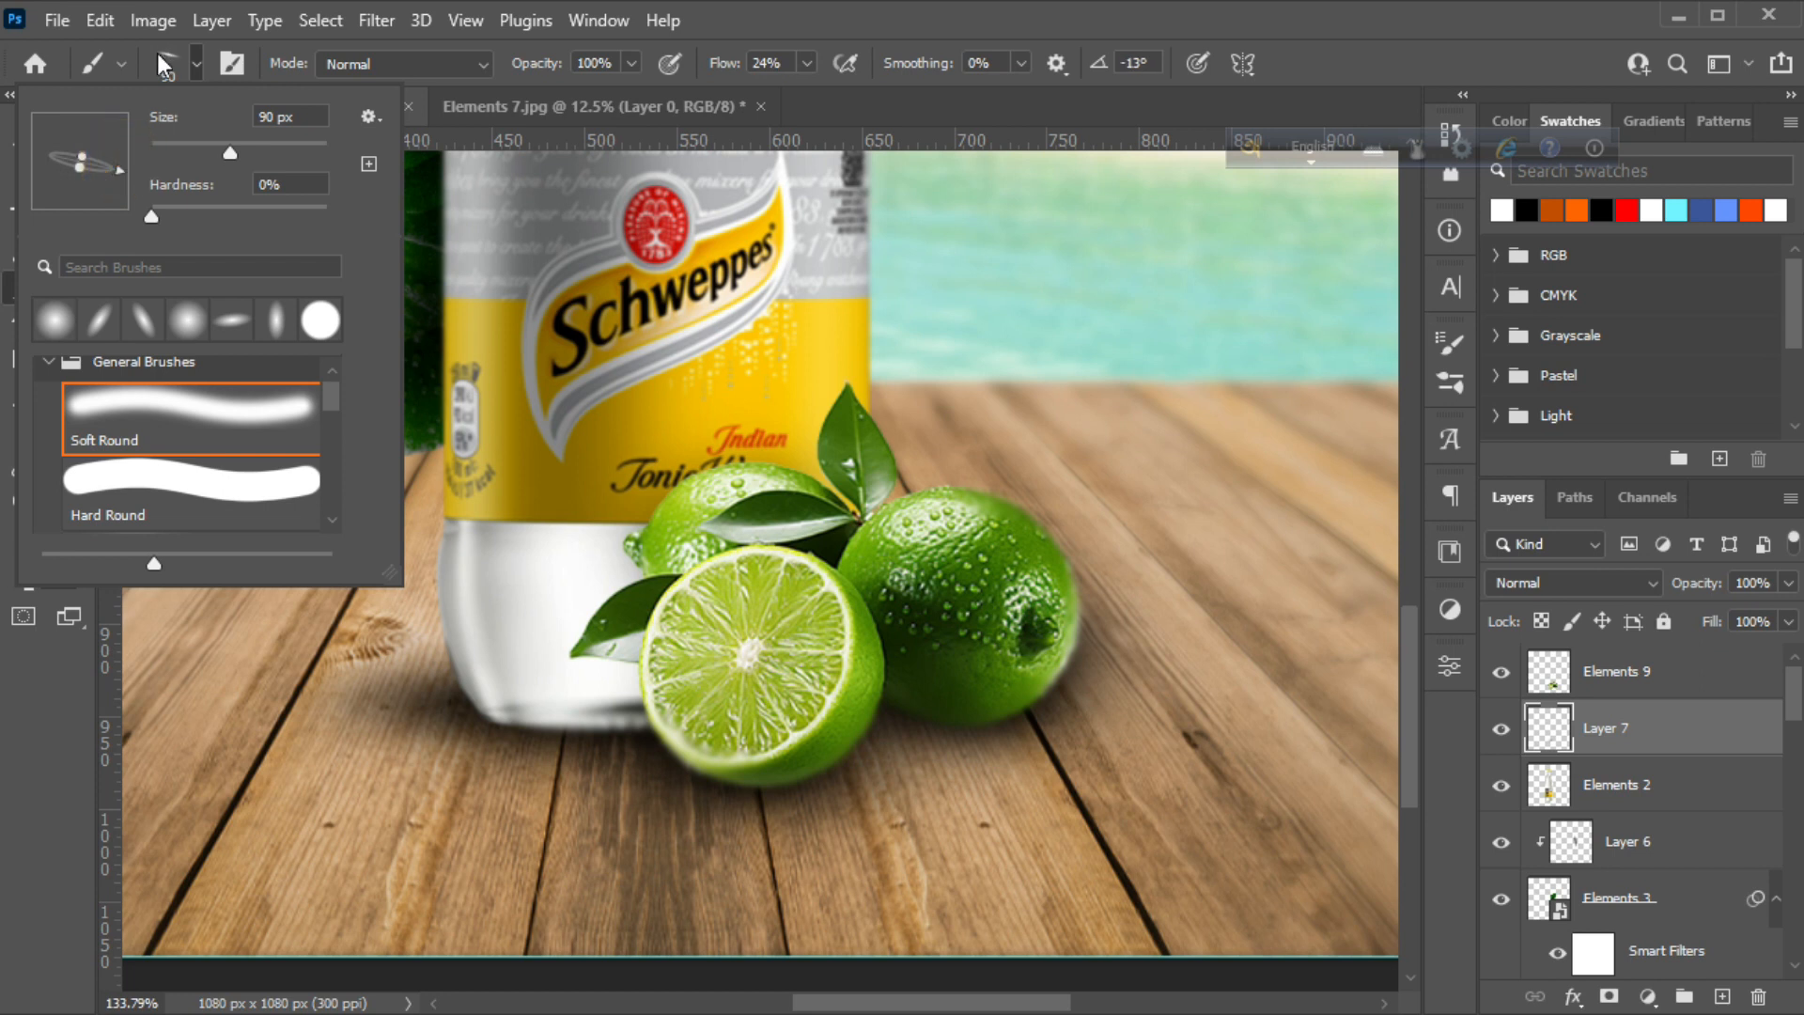
left_click(160, 51)
left_click(697, 546)
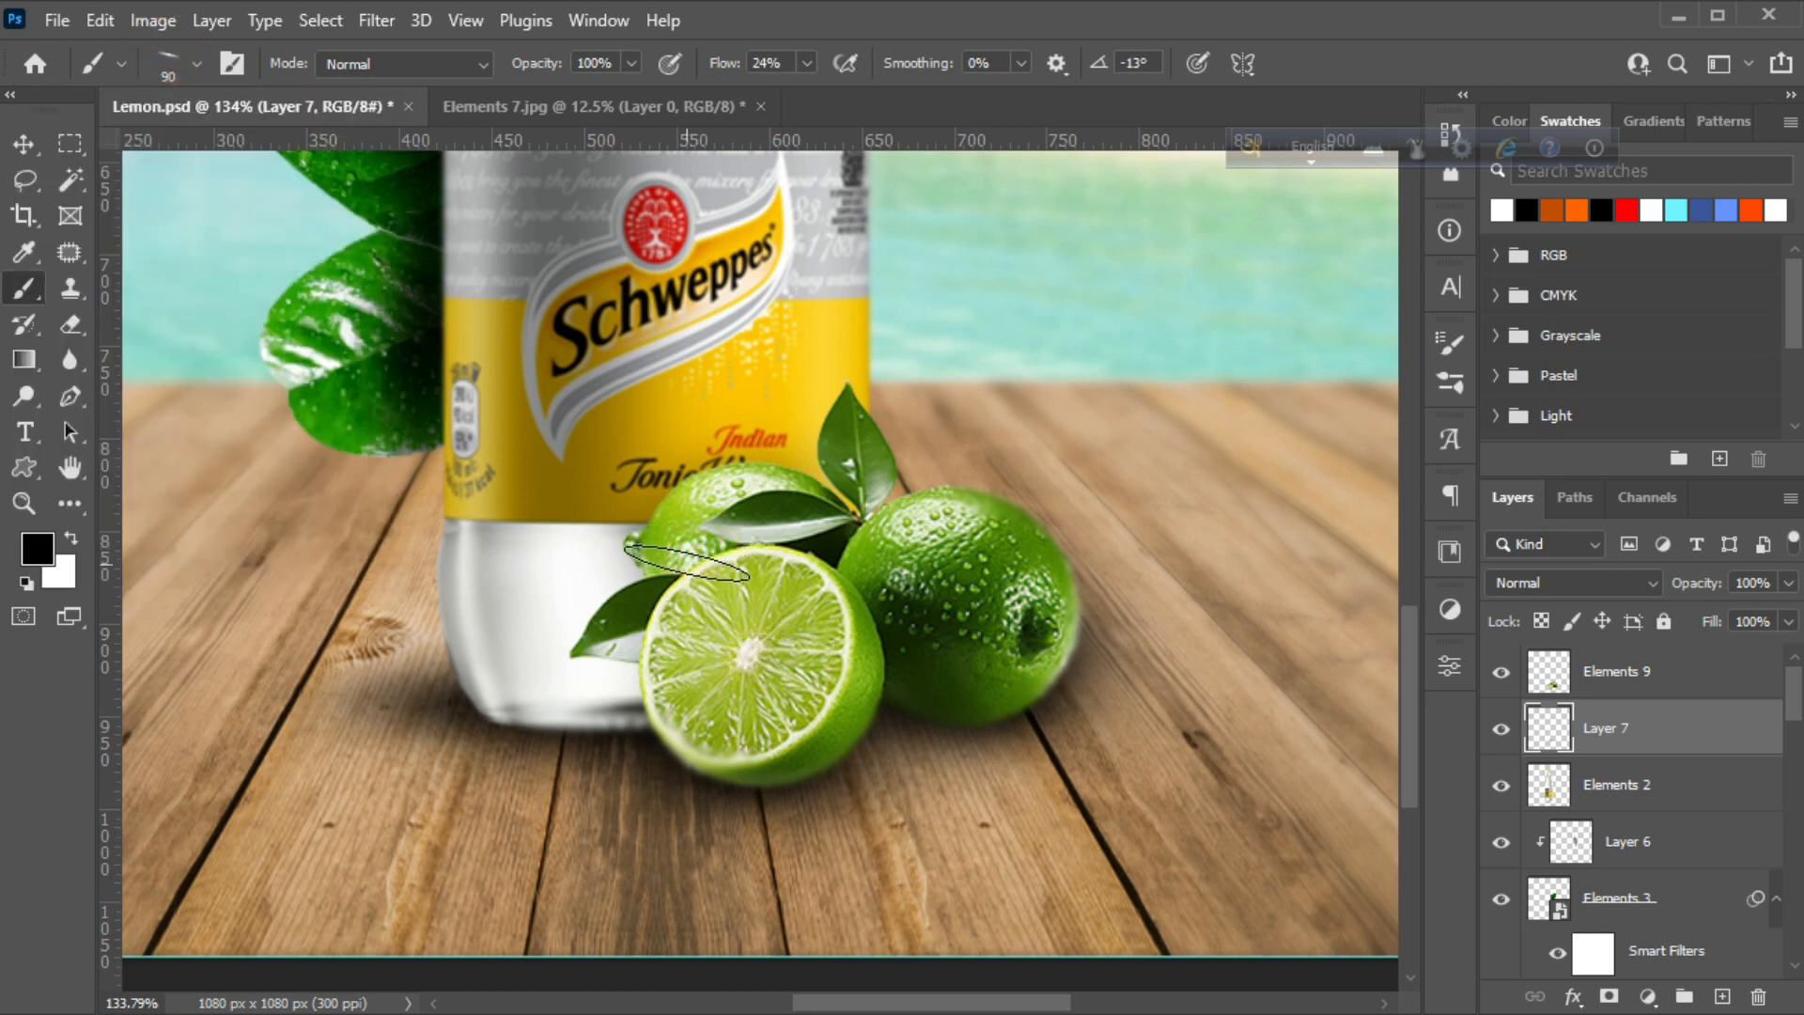
left_click(684, 563)
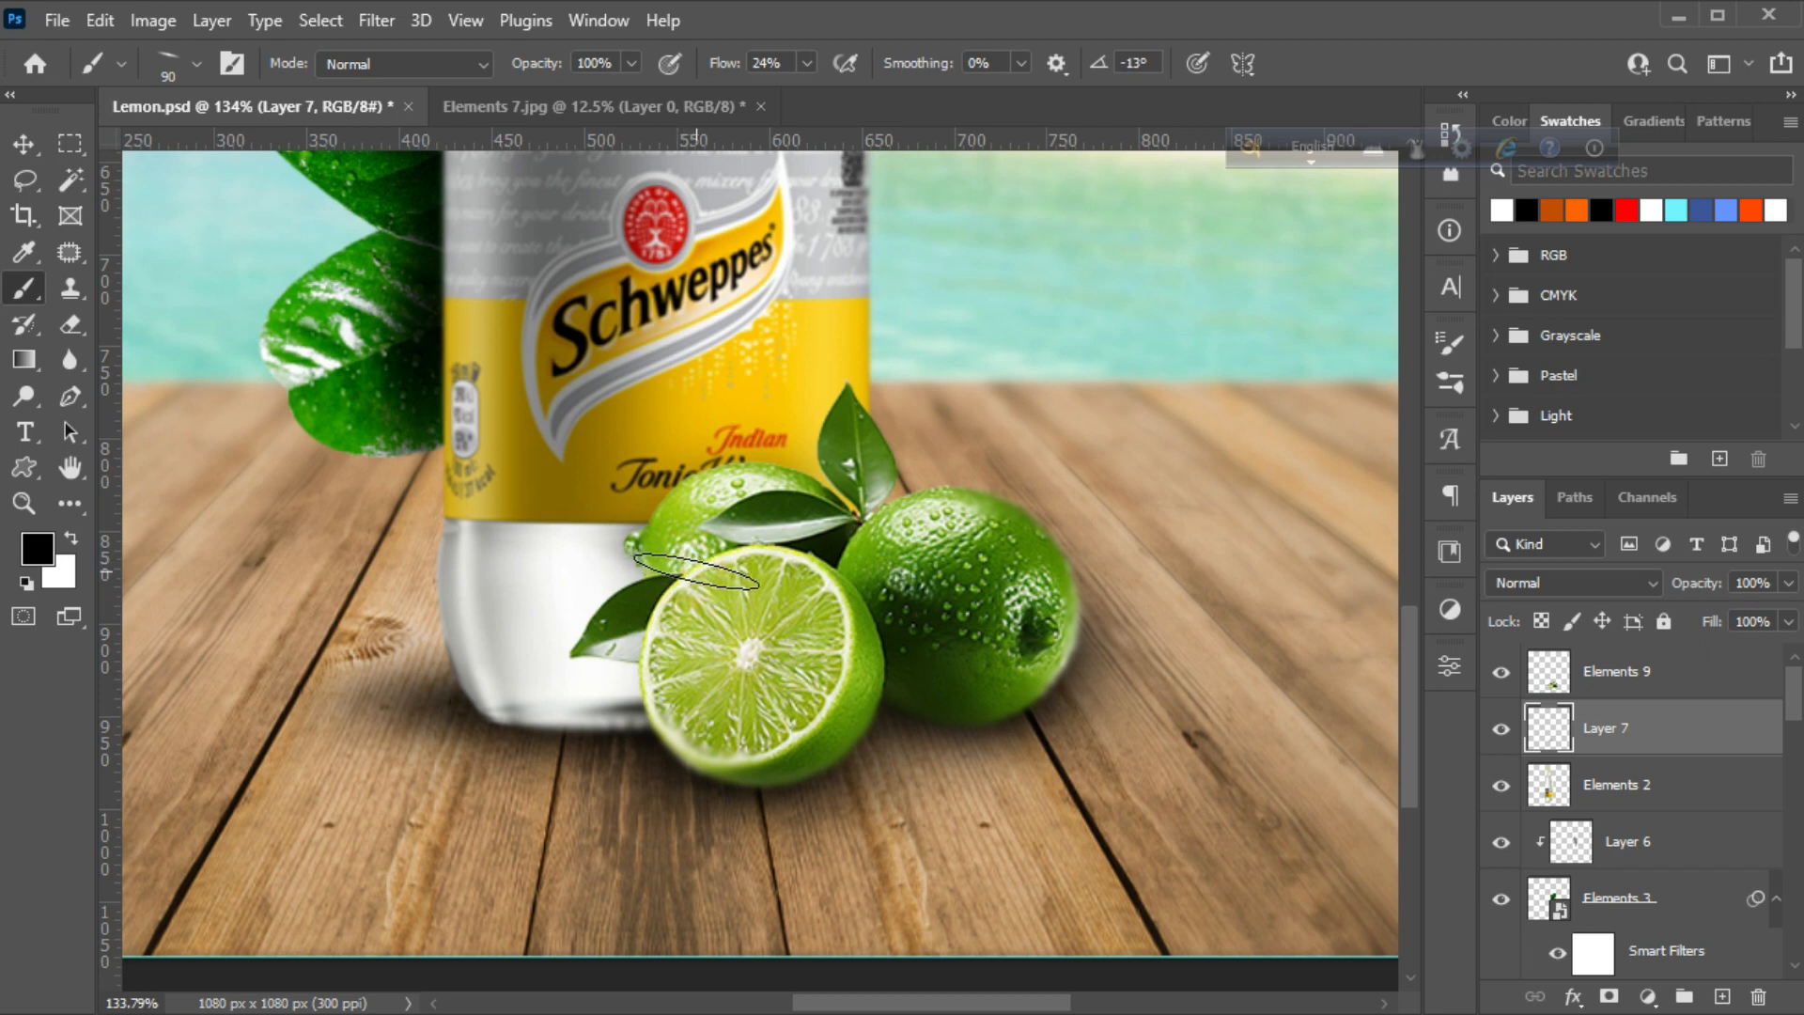
Set the flattened brush tip's angle to 10° and try shadow dabs behind the rear lime
left_click(181, 63)
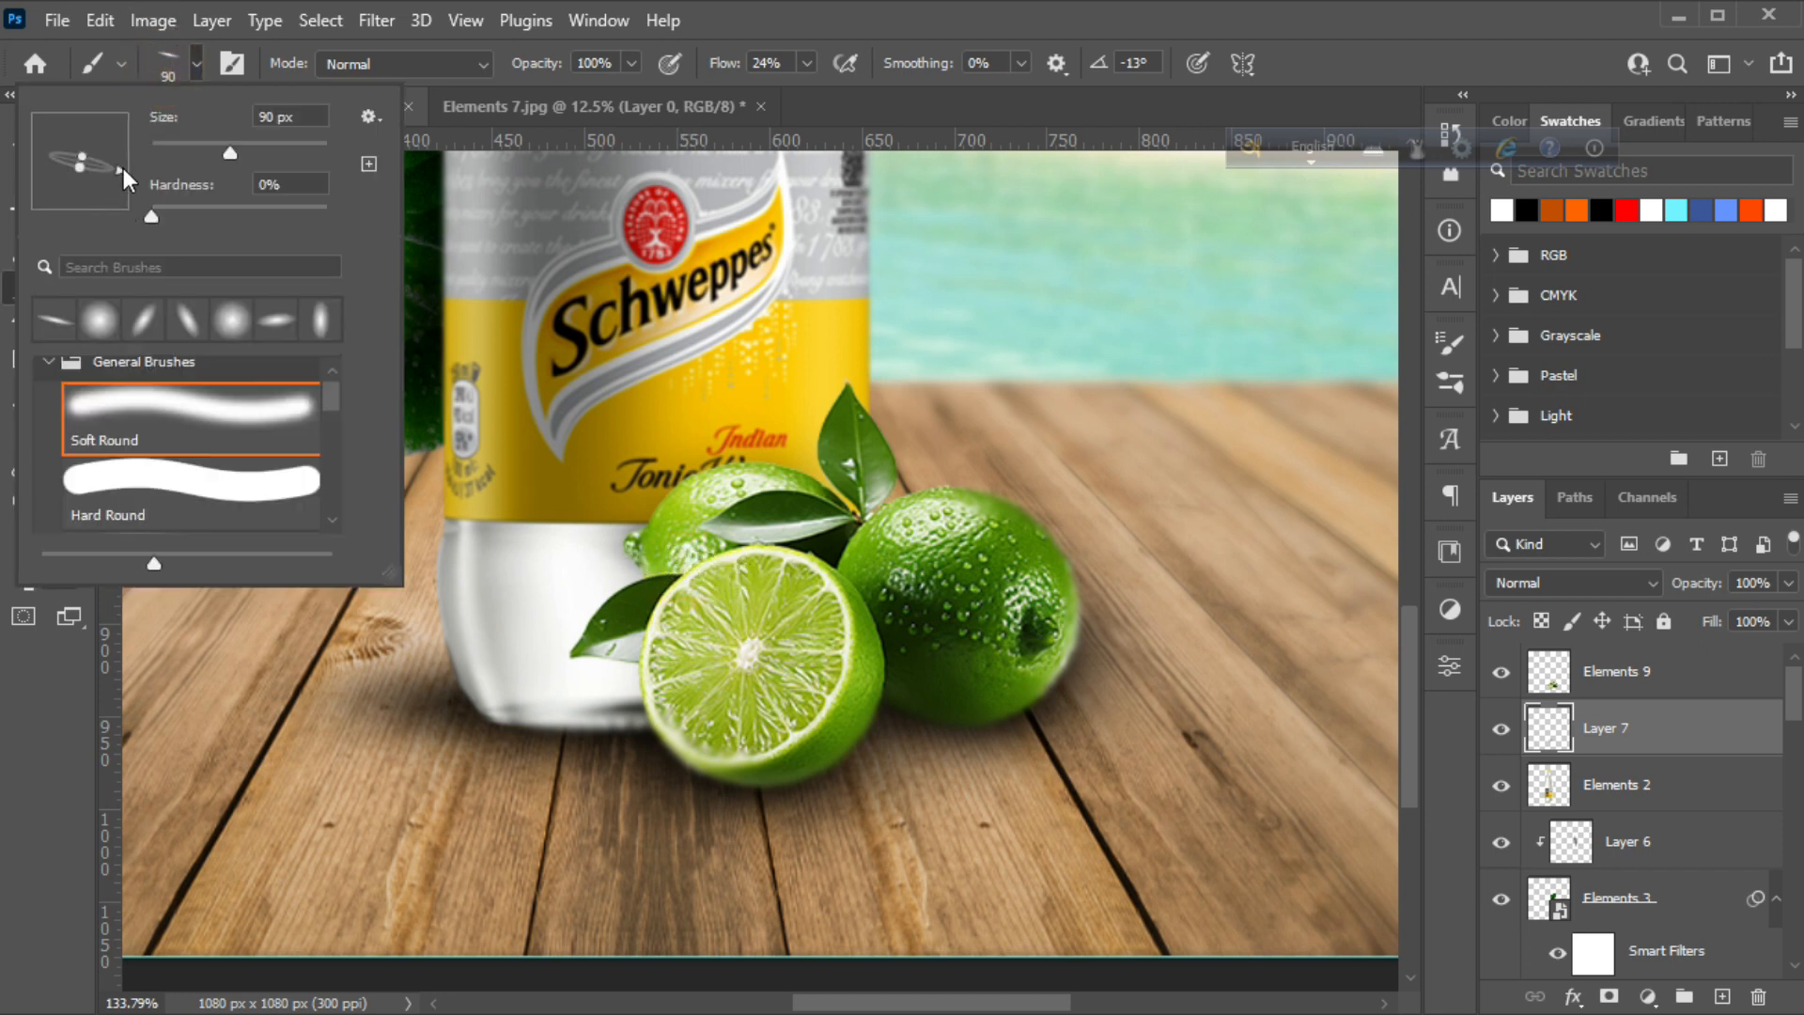
mouse_move(127, 149)
left_mouse_down()
mouse_move(111, 160)
mouse_move(127, 171)
left_mouse_up()
left_click(176, 68)
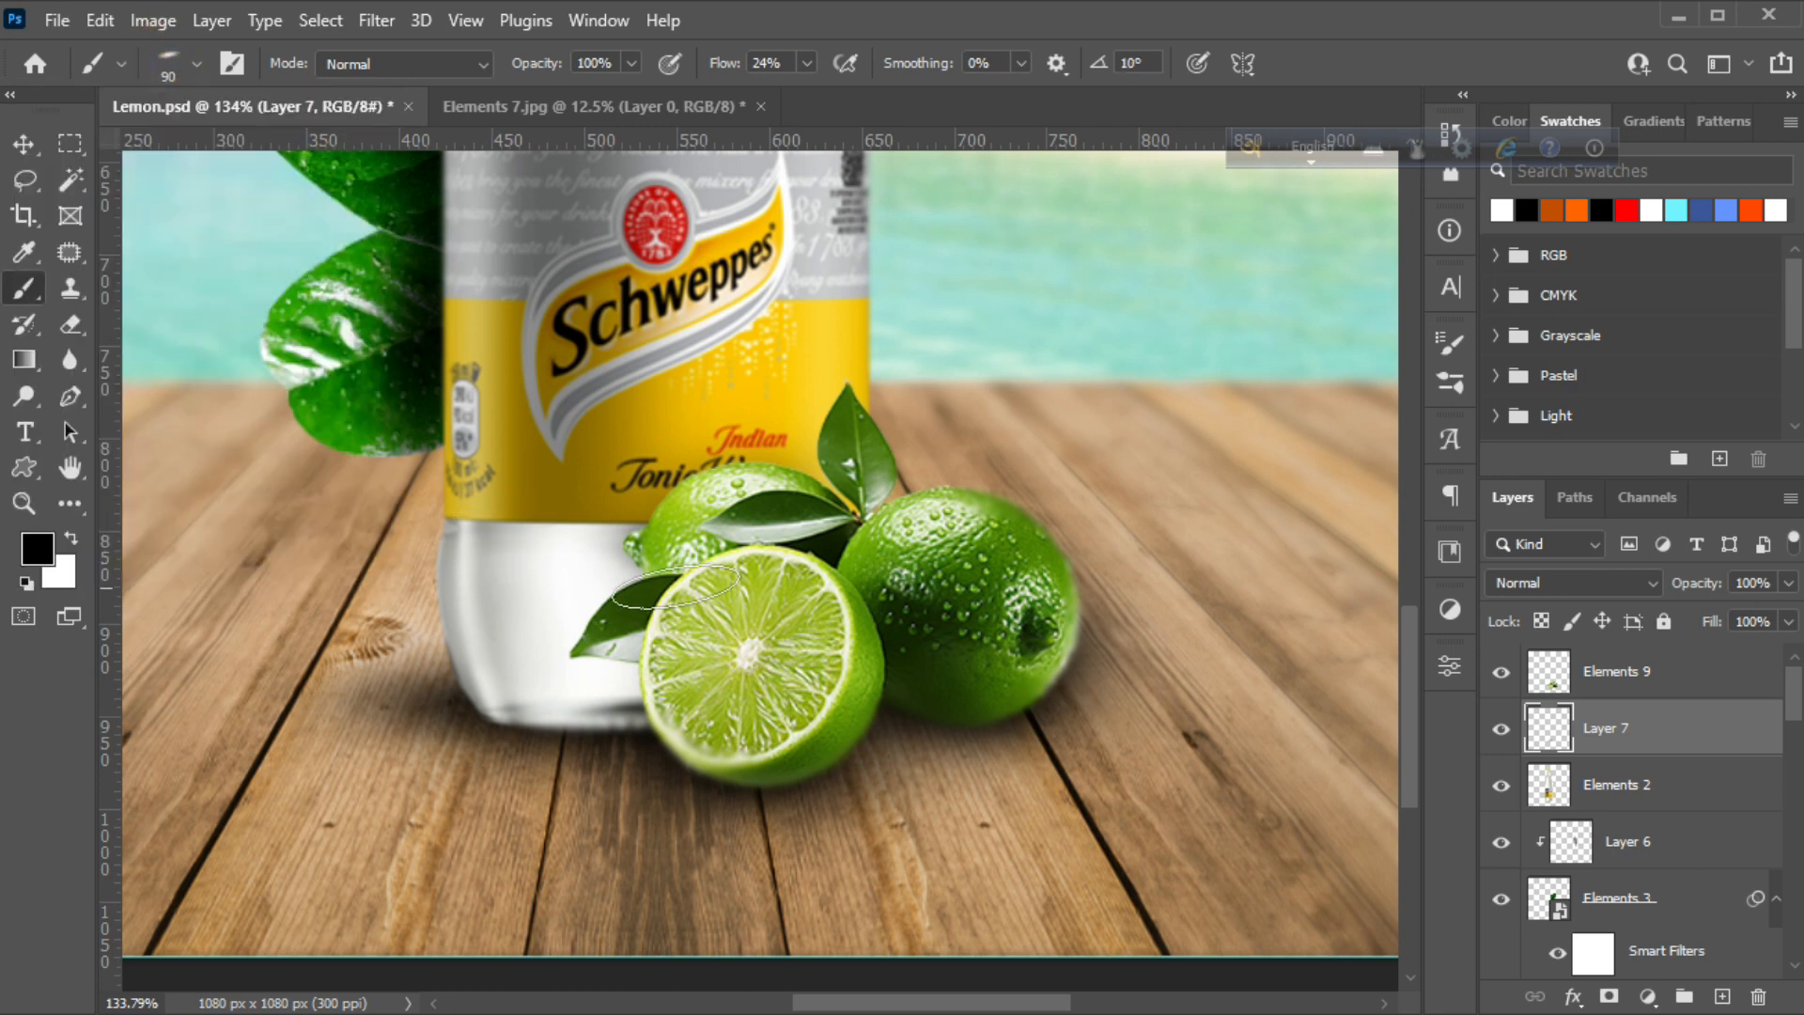
left_click(692, 544)
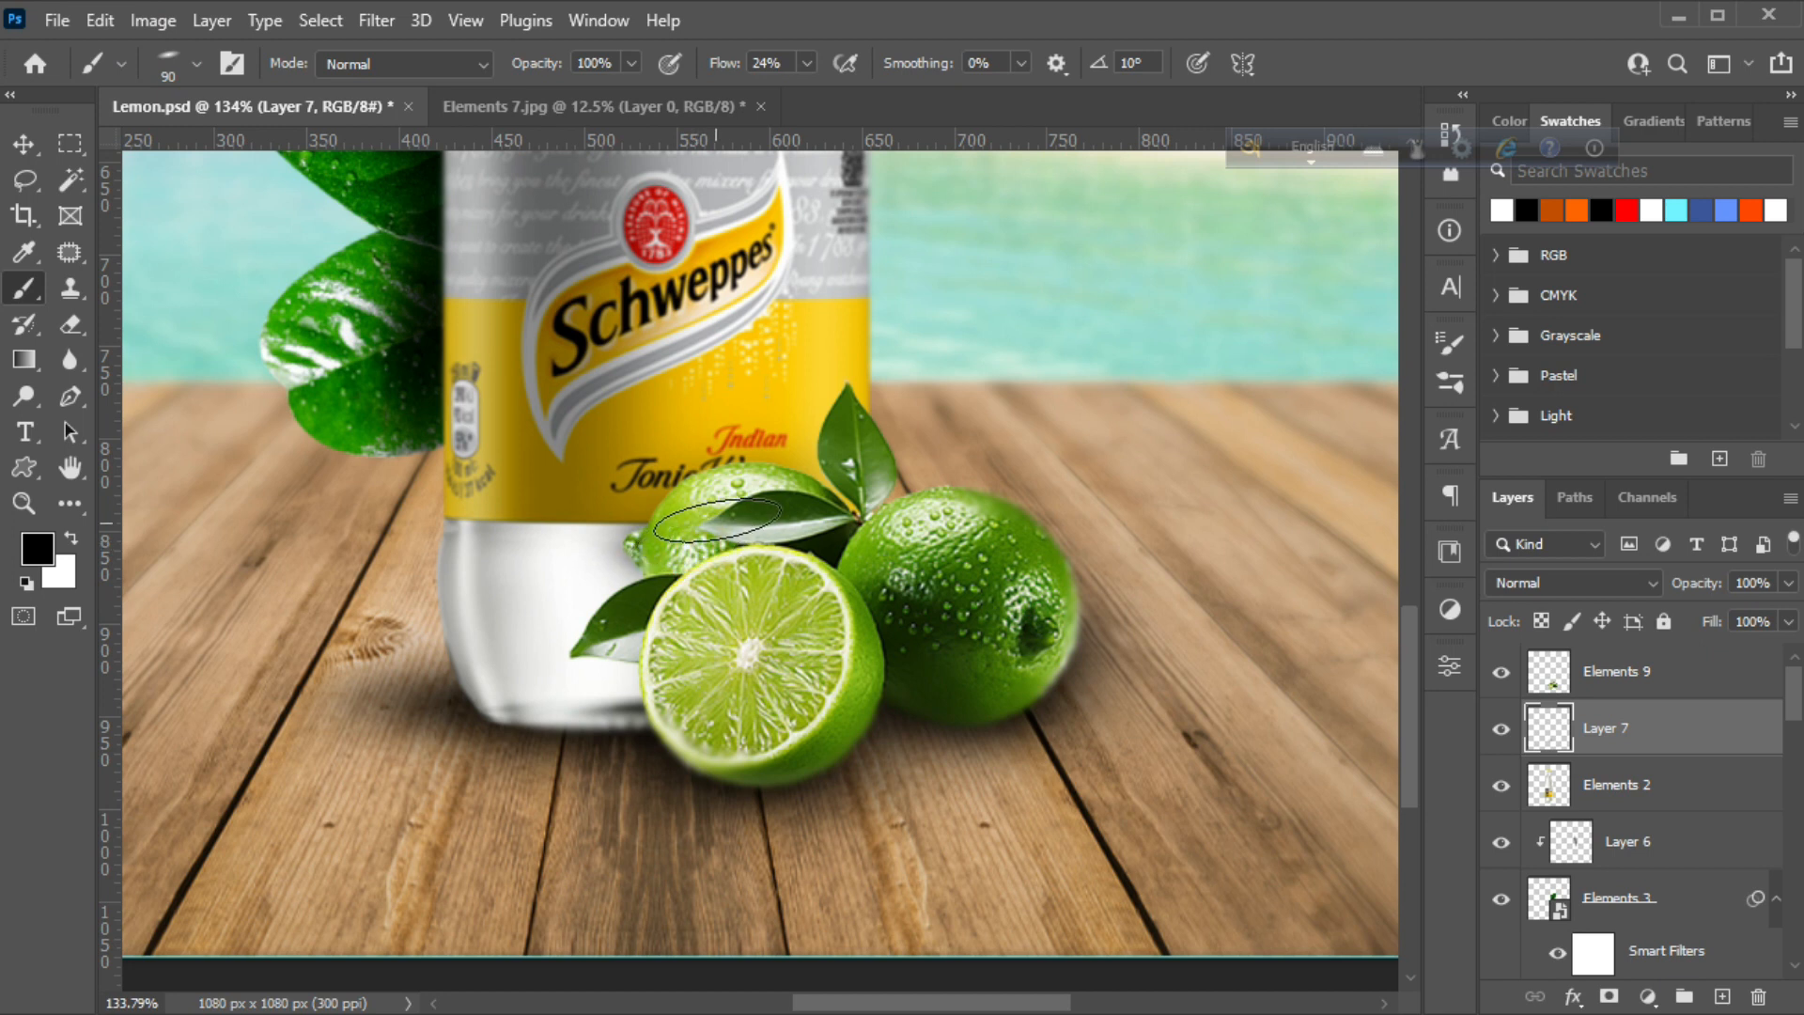
left_click(726, 497)
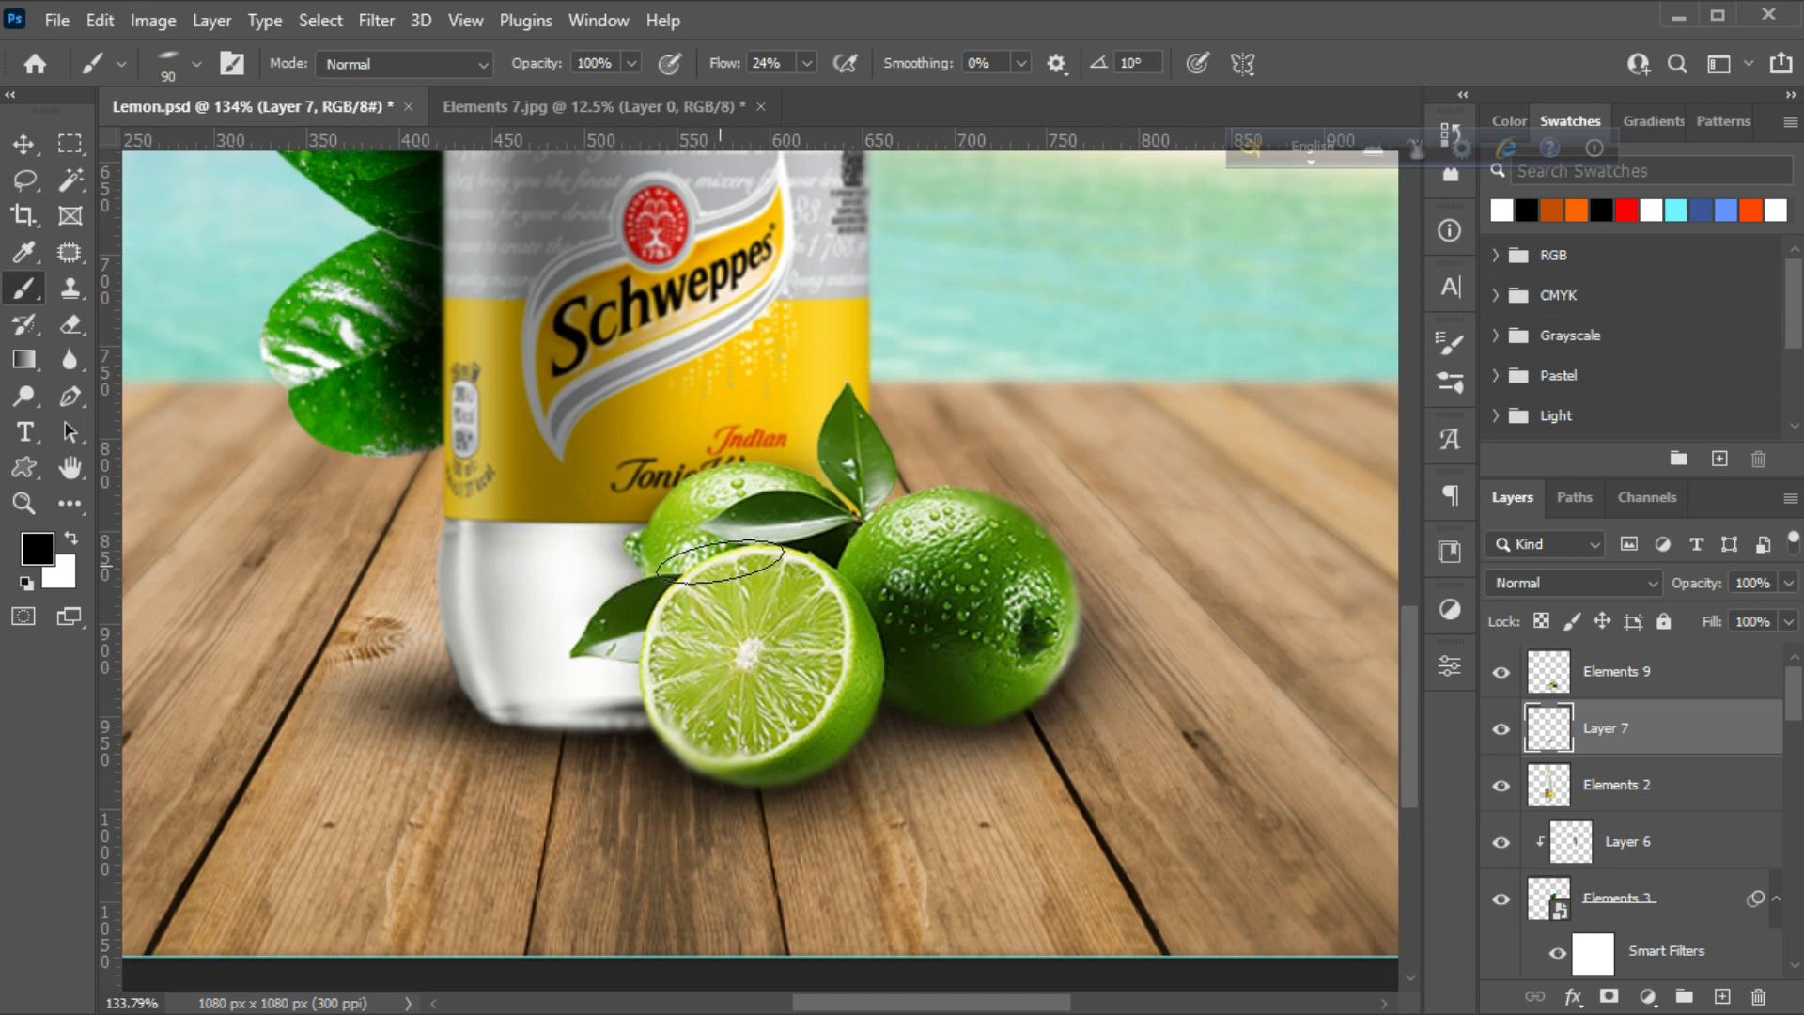
Set the flattened brush tip's angle to 0° for shading the bottle base behind the limes
left_click(21, 507)
left_click_drag(880, 691, 507, 620)
left_click_drag(701, 613, 776, 725)
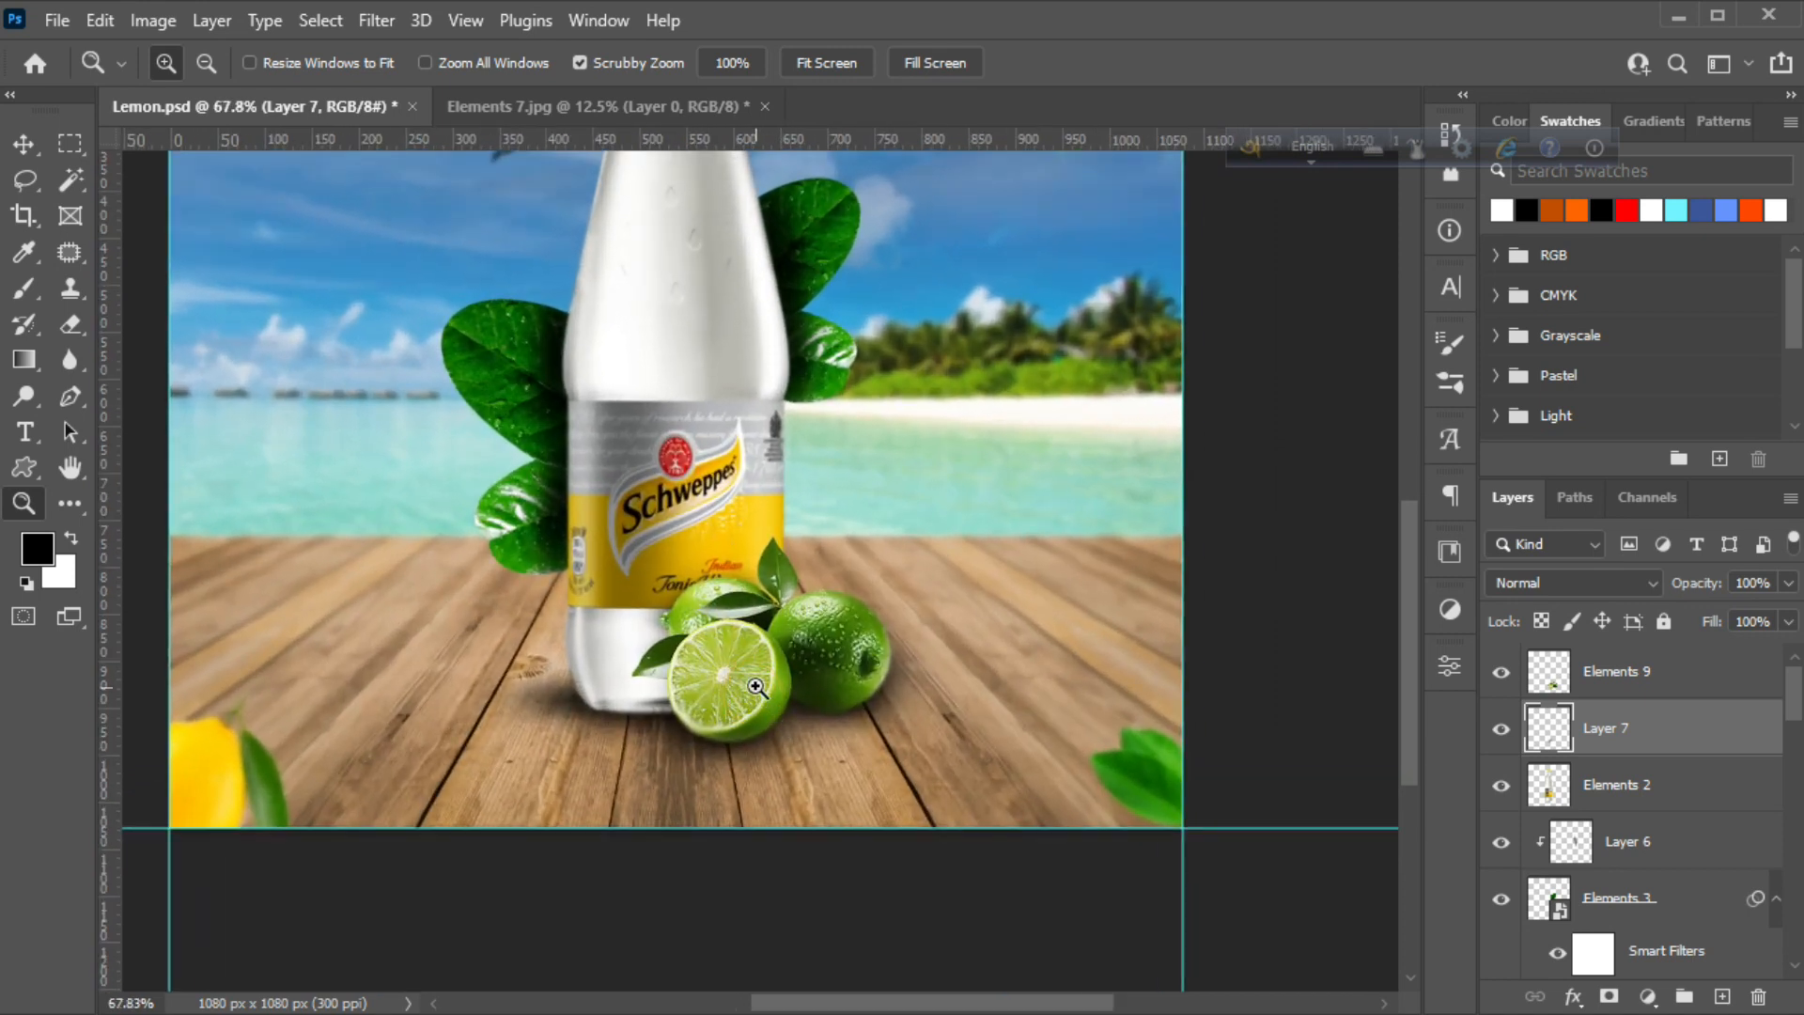
scroll(756, 687, "up", 1)
left_click_drag(749, 655, 780, 657)
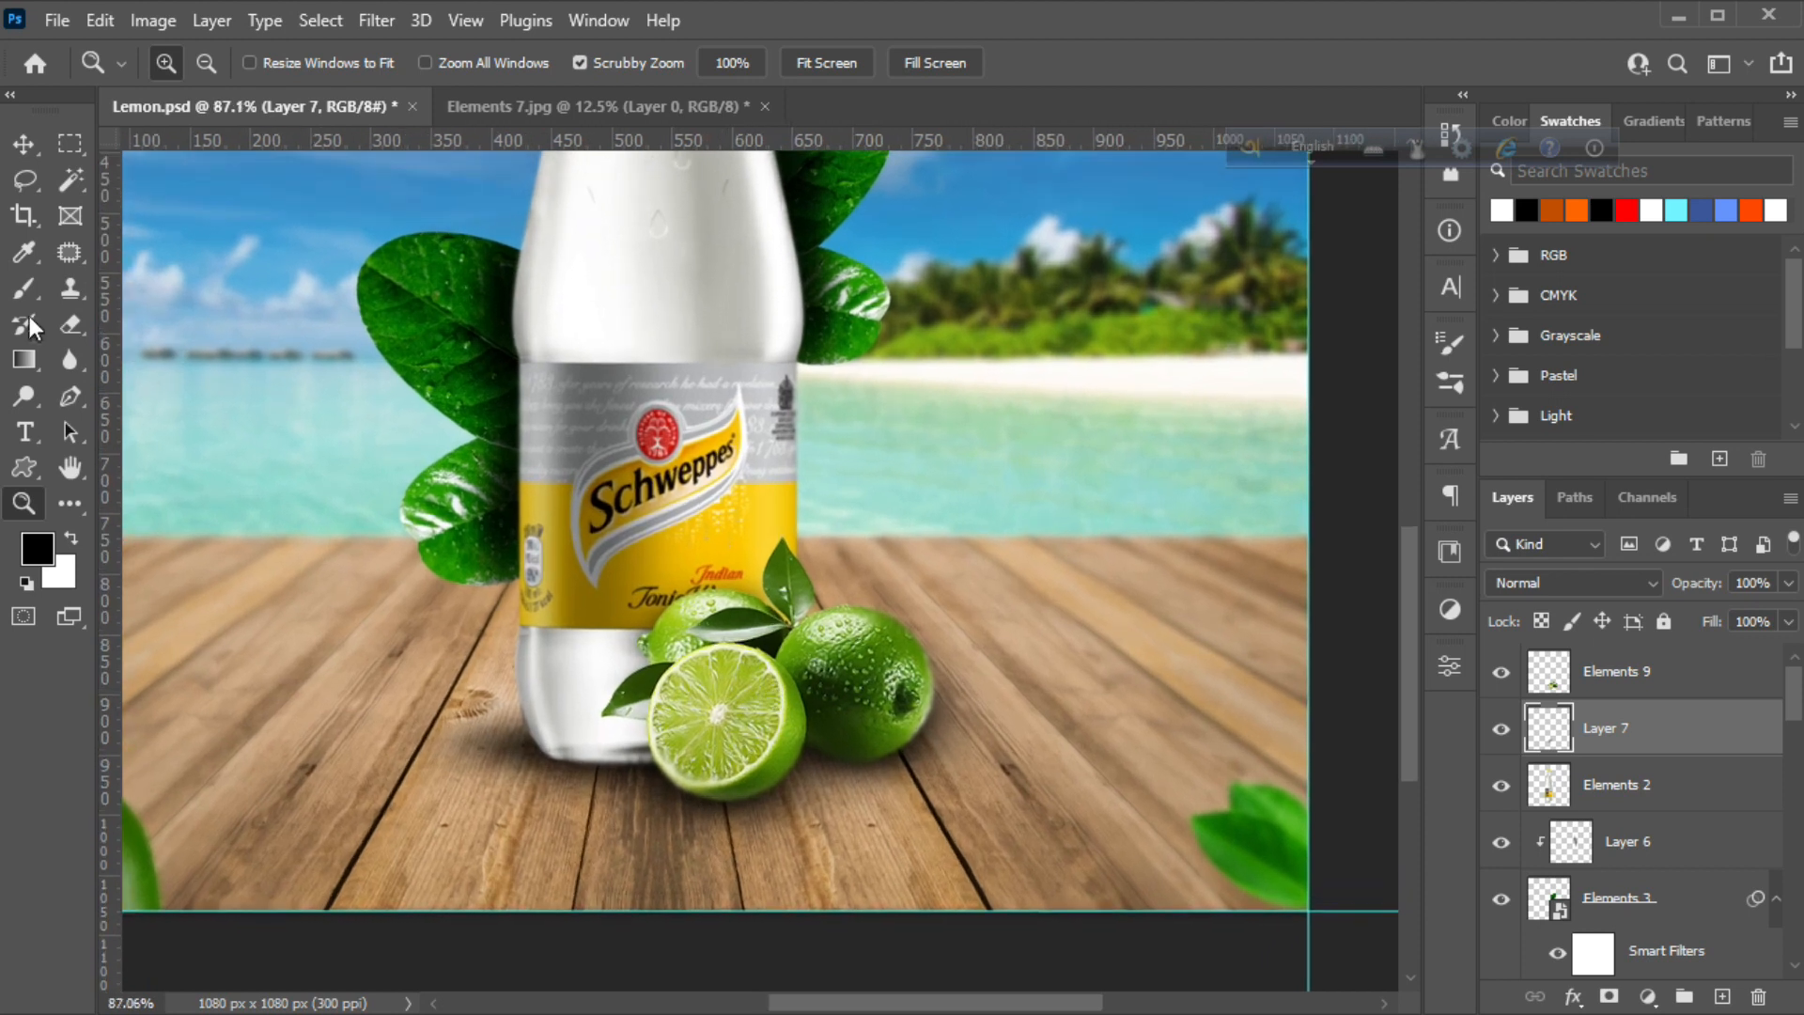
left_click(26, 290)
left_click(174, 63)
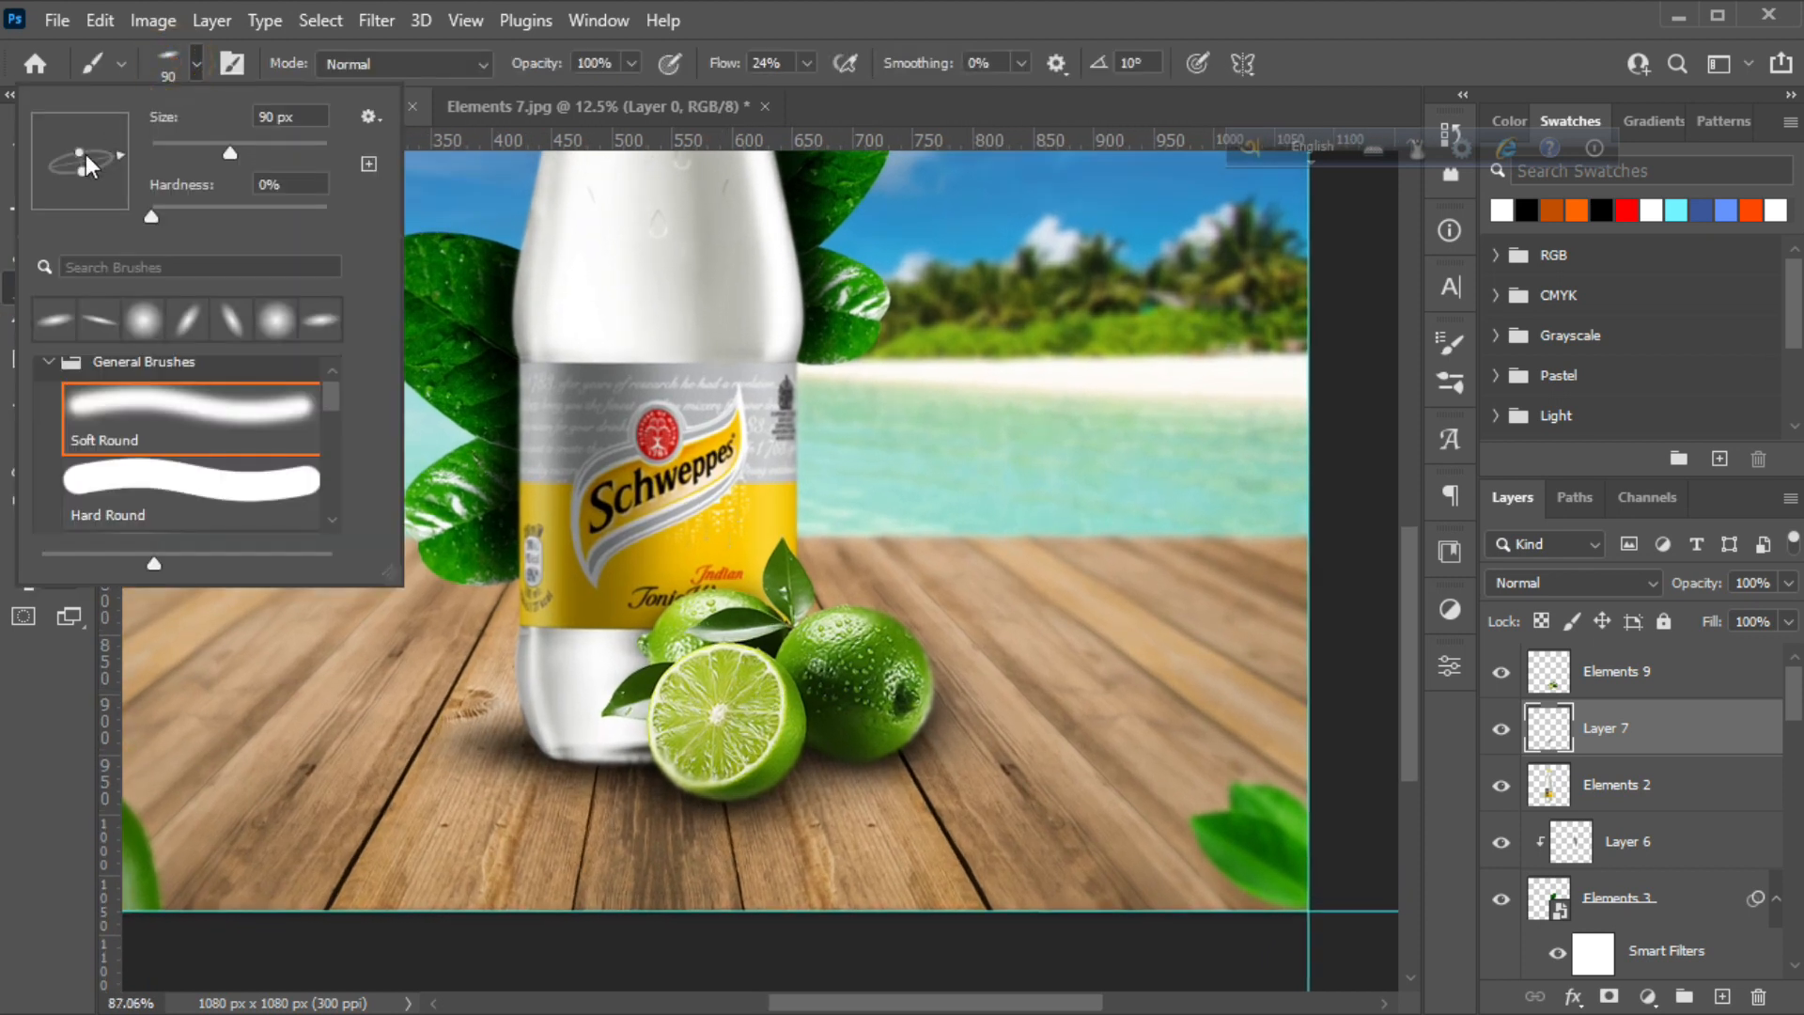
left_click_drag(81, 184, 116, 162)
left_click(171, 56)
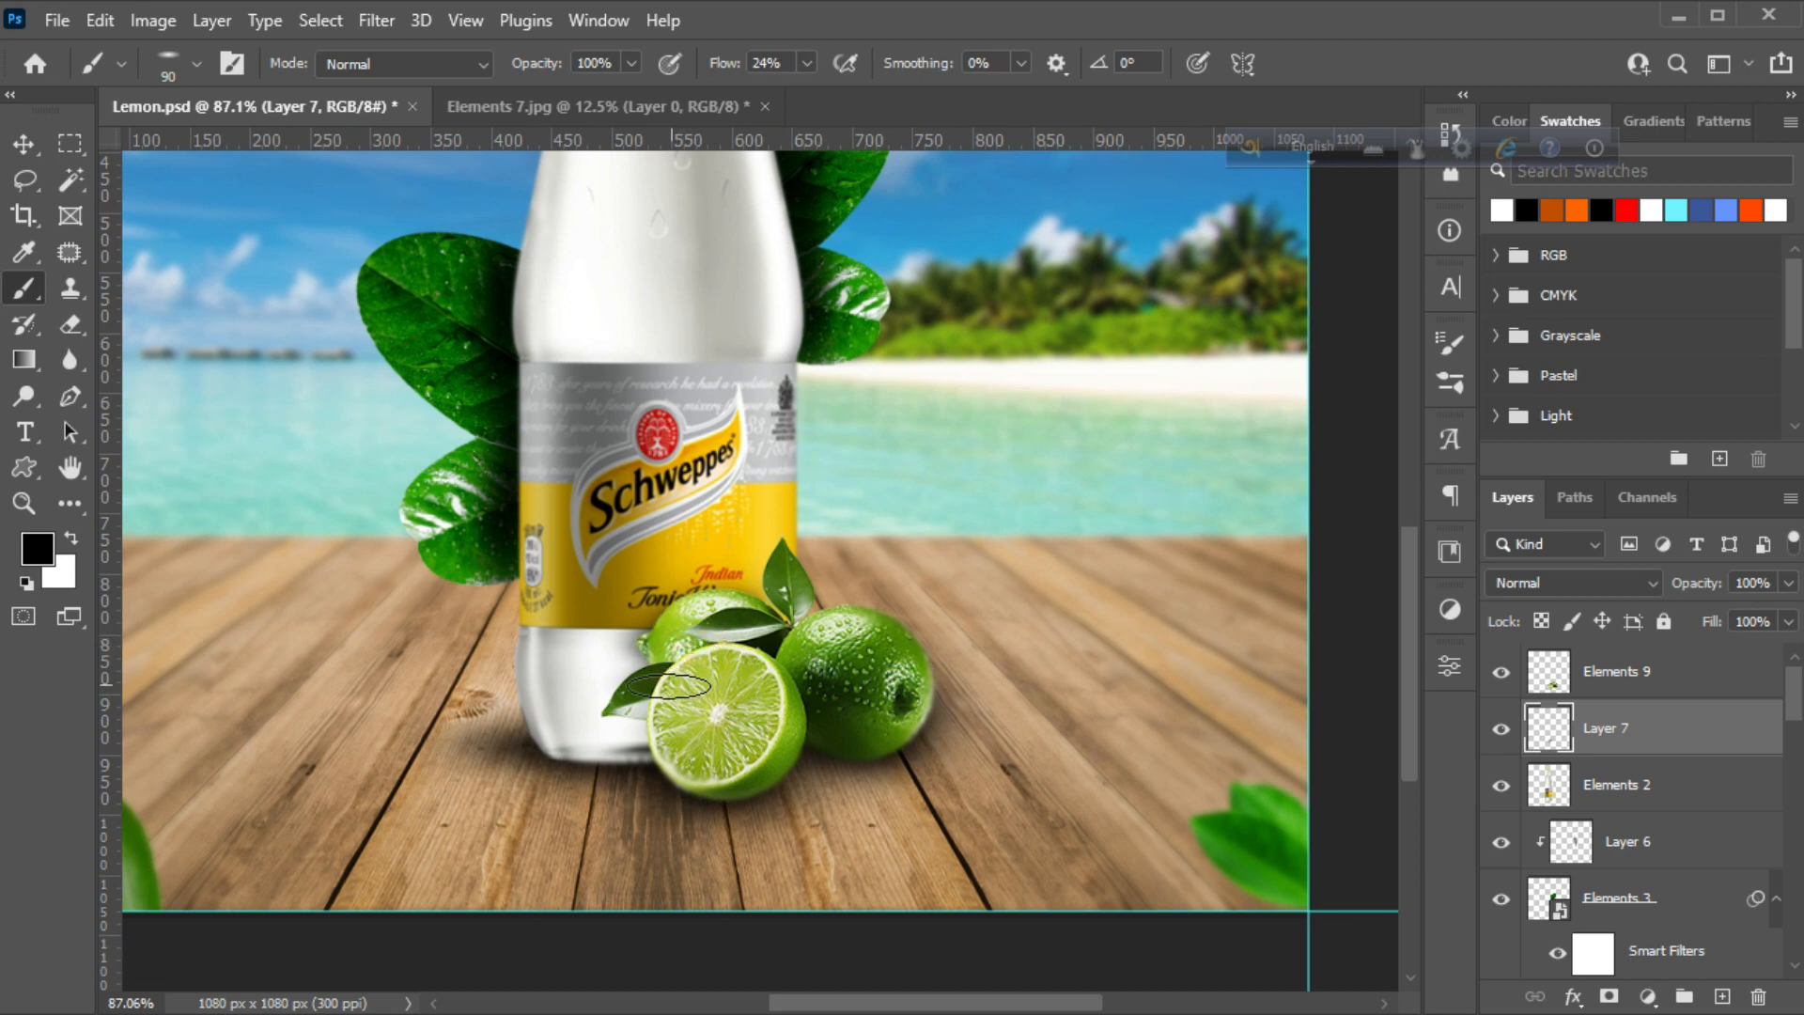
Set the flattened brush tip's angle to 22° and dab a shadow behind the half lime's leaf
left_click(169, 68)
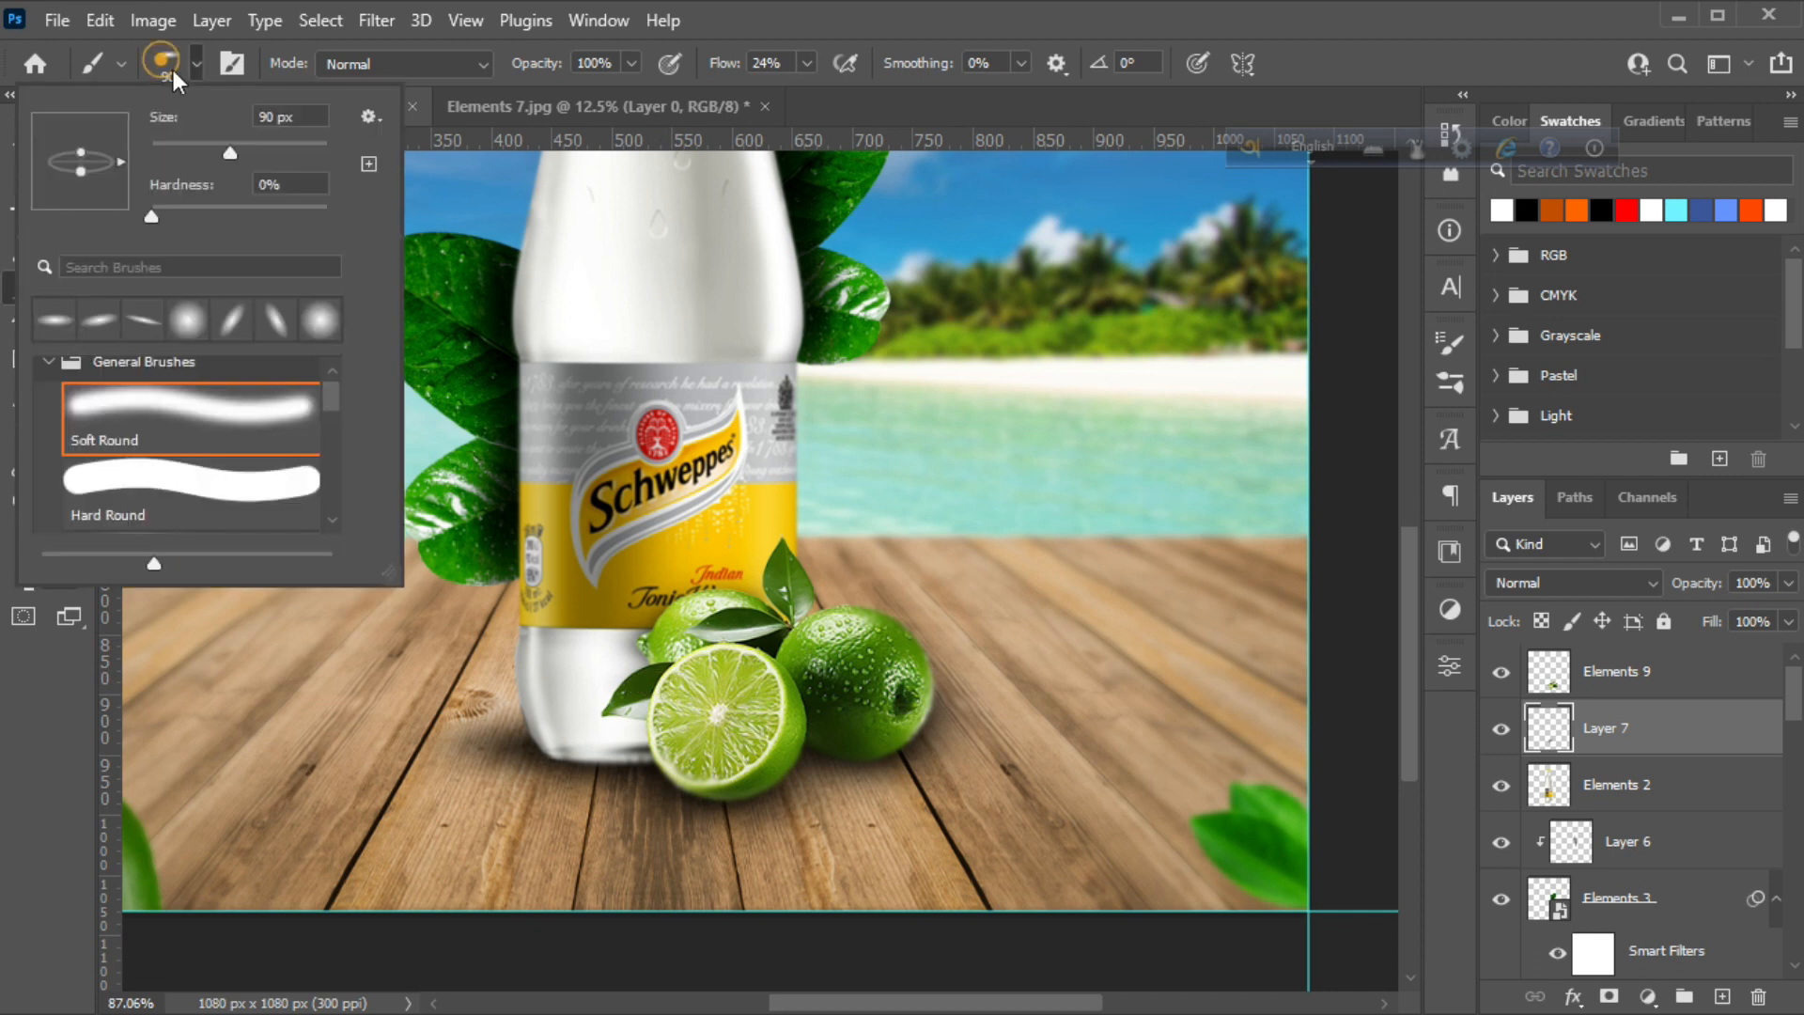
left_click_drag(115, 149, 112, 140)
left_click(167, 60)
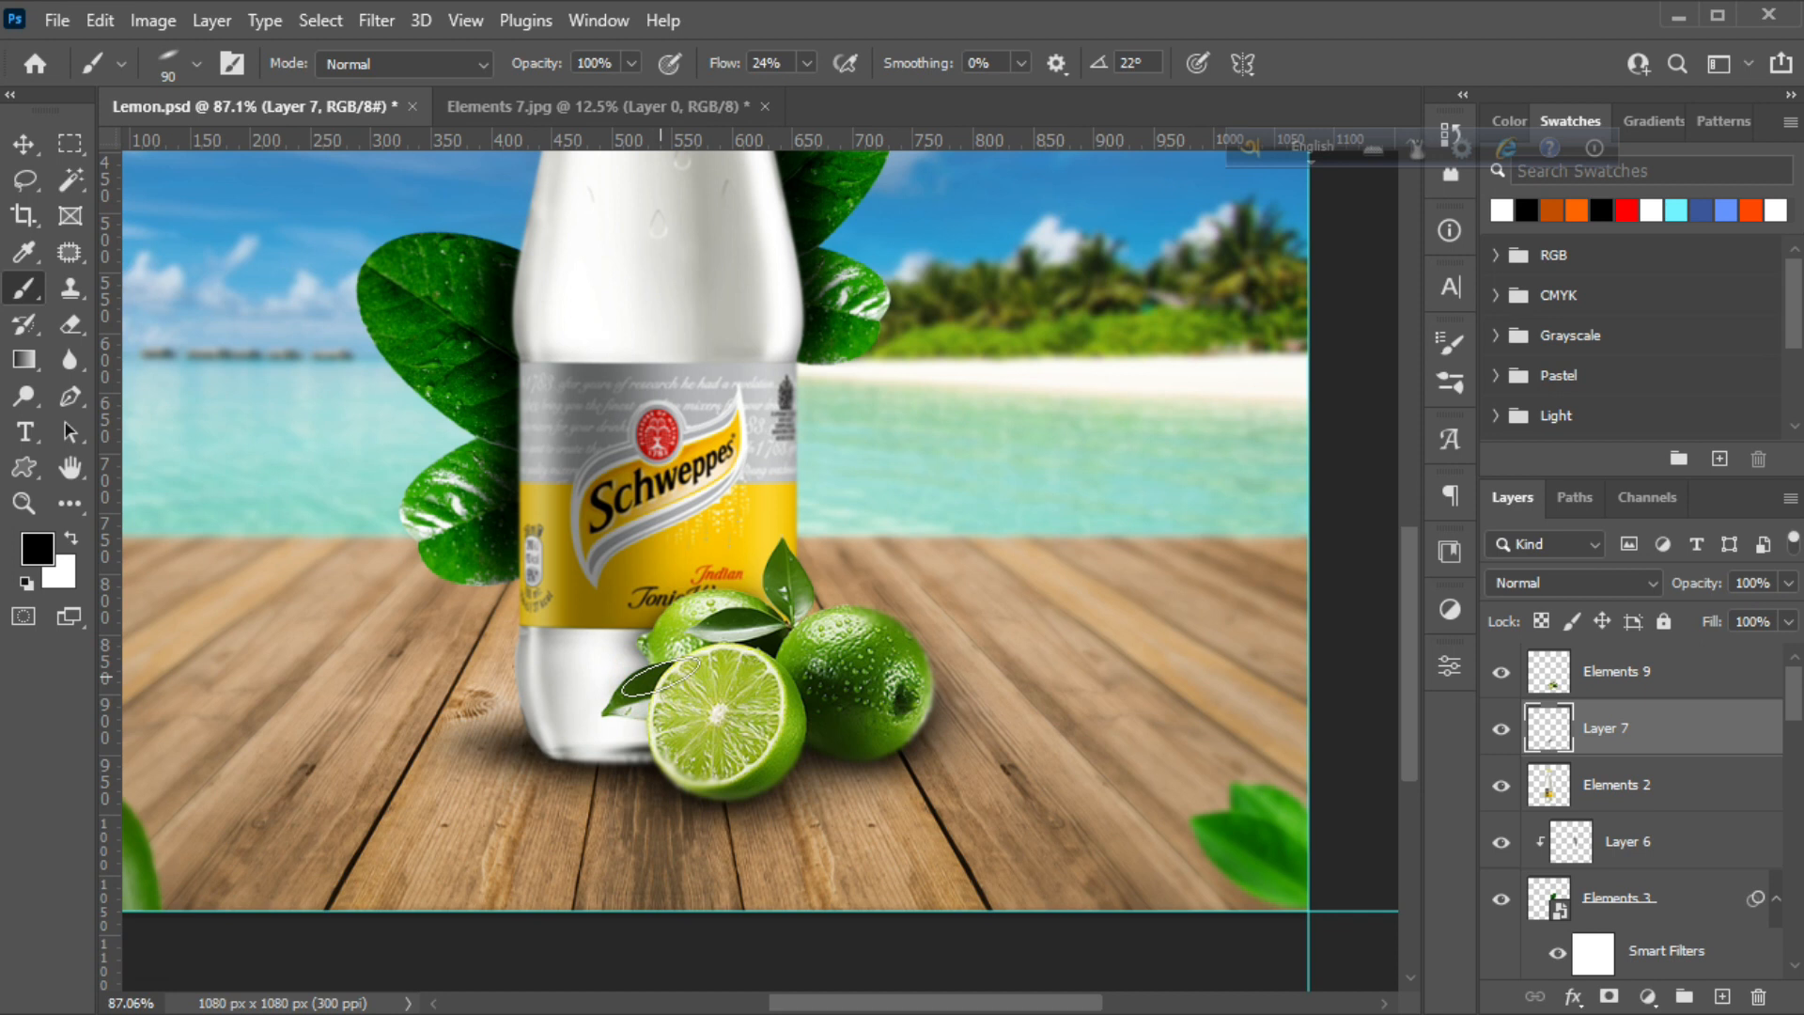
left_click(640, 702)
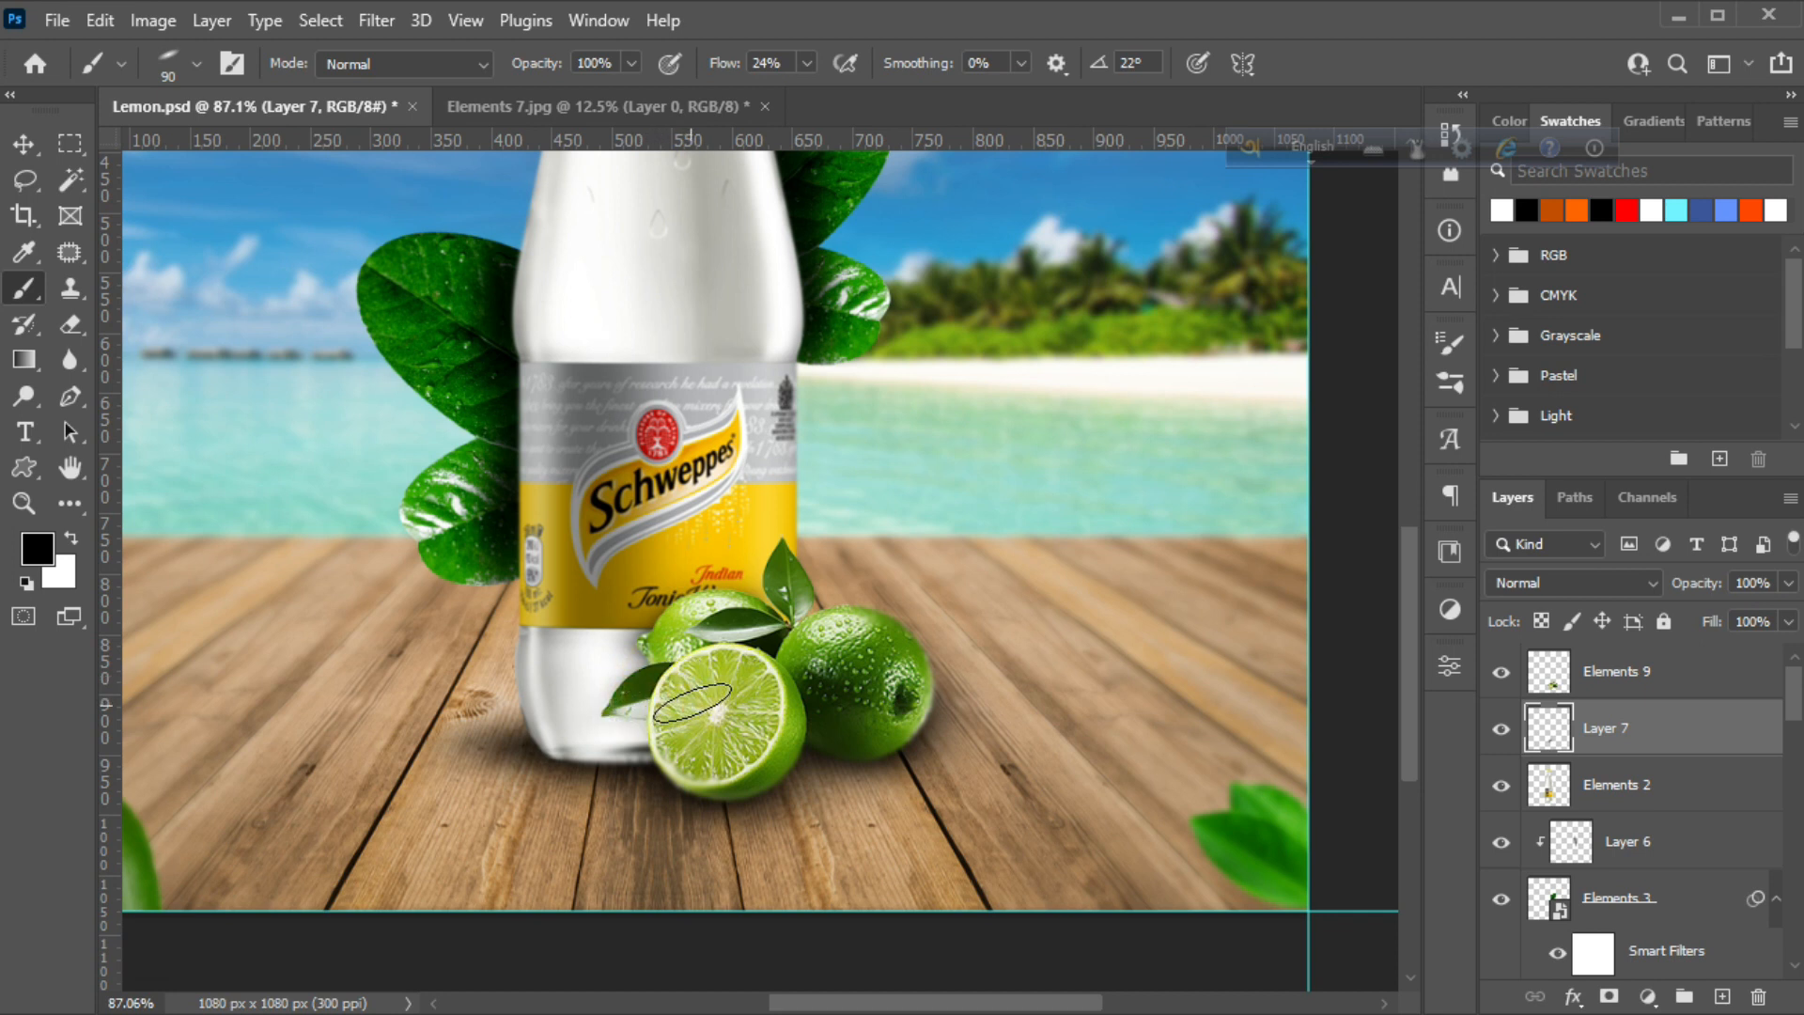
left_click(24, 503)
scroll(650, 694, "down", 6)
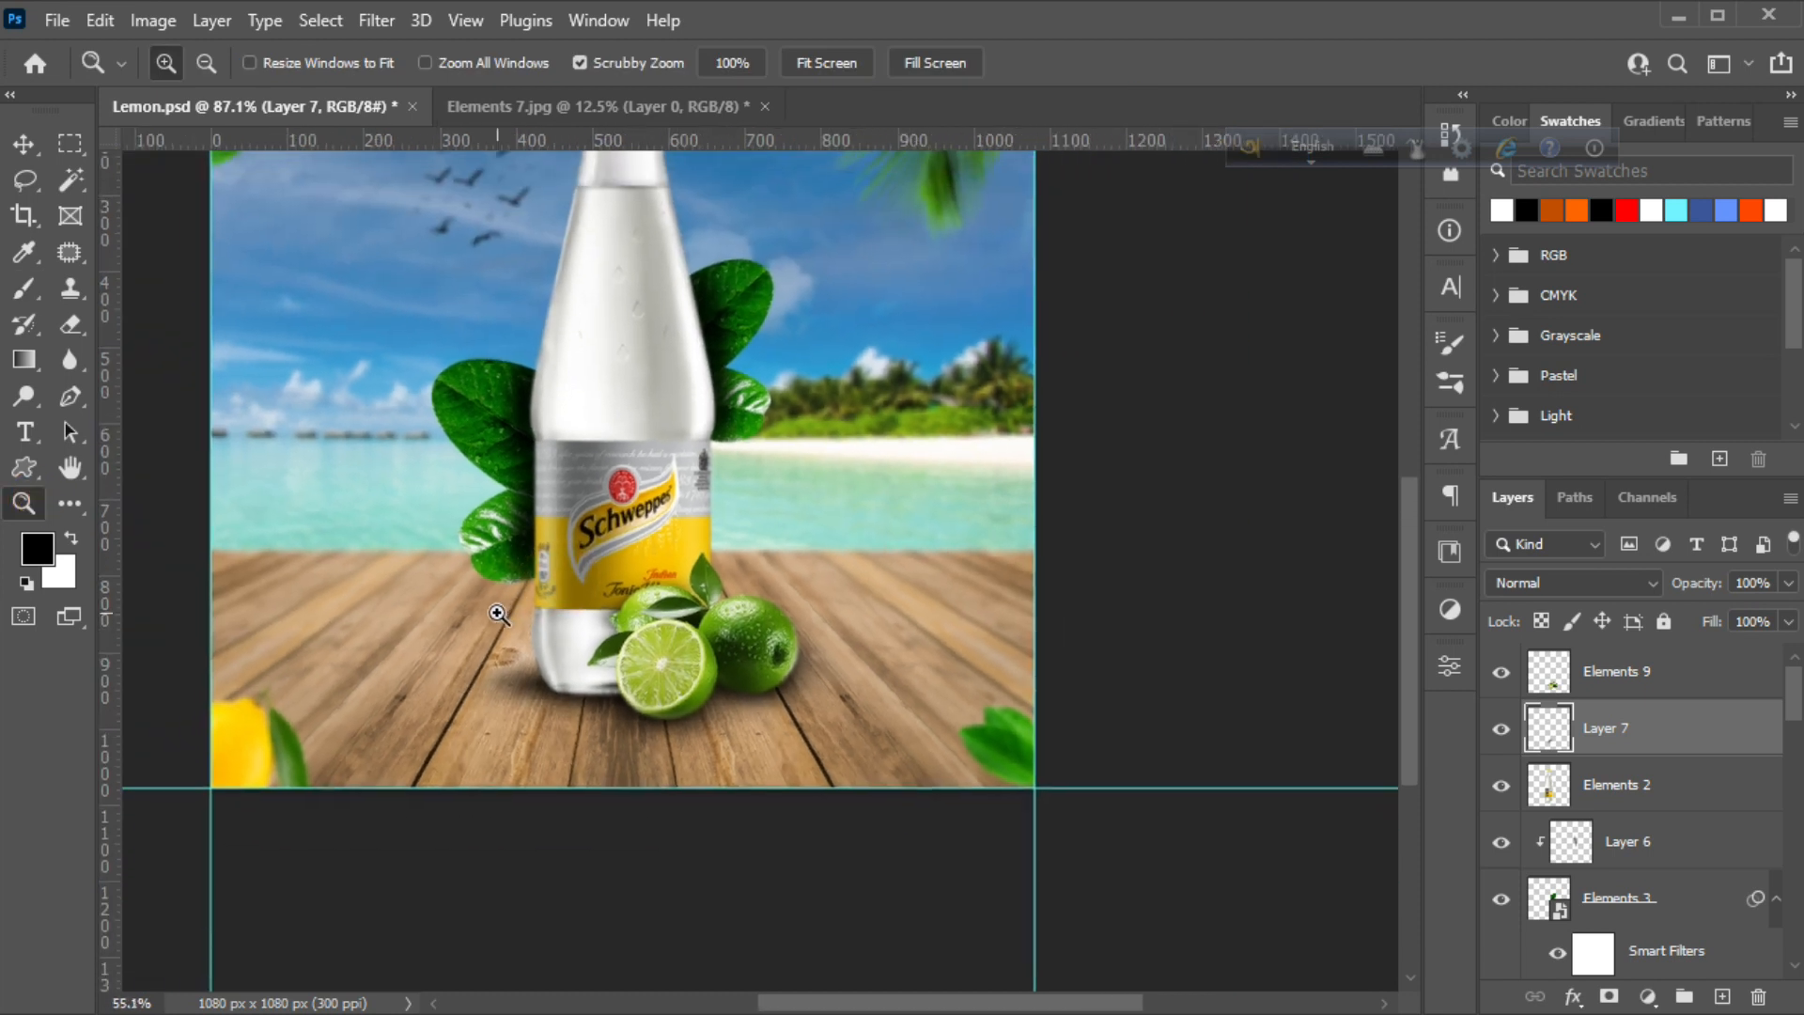
scroll(503, 483, "up", 2)
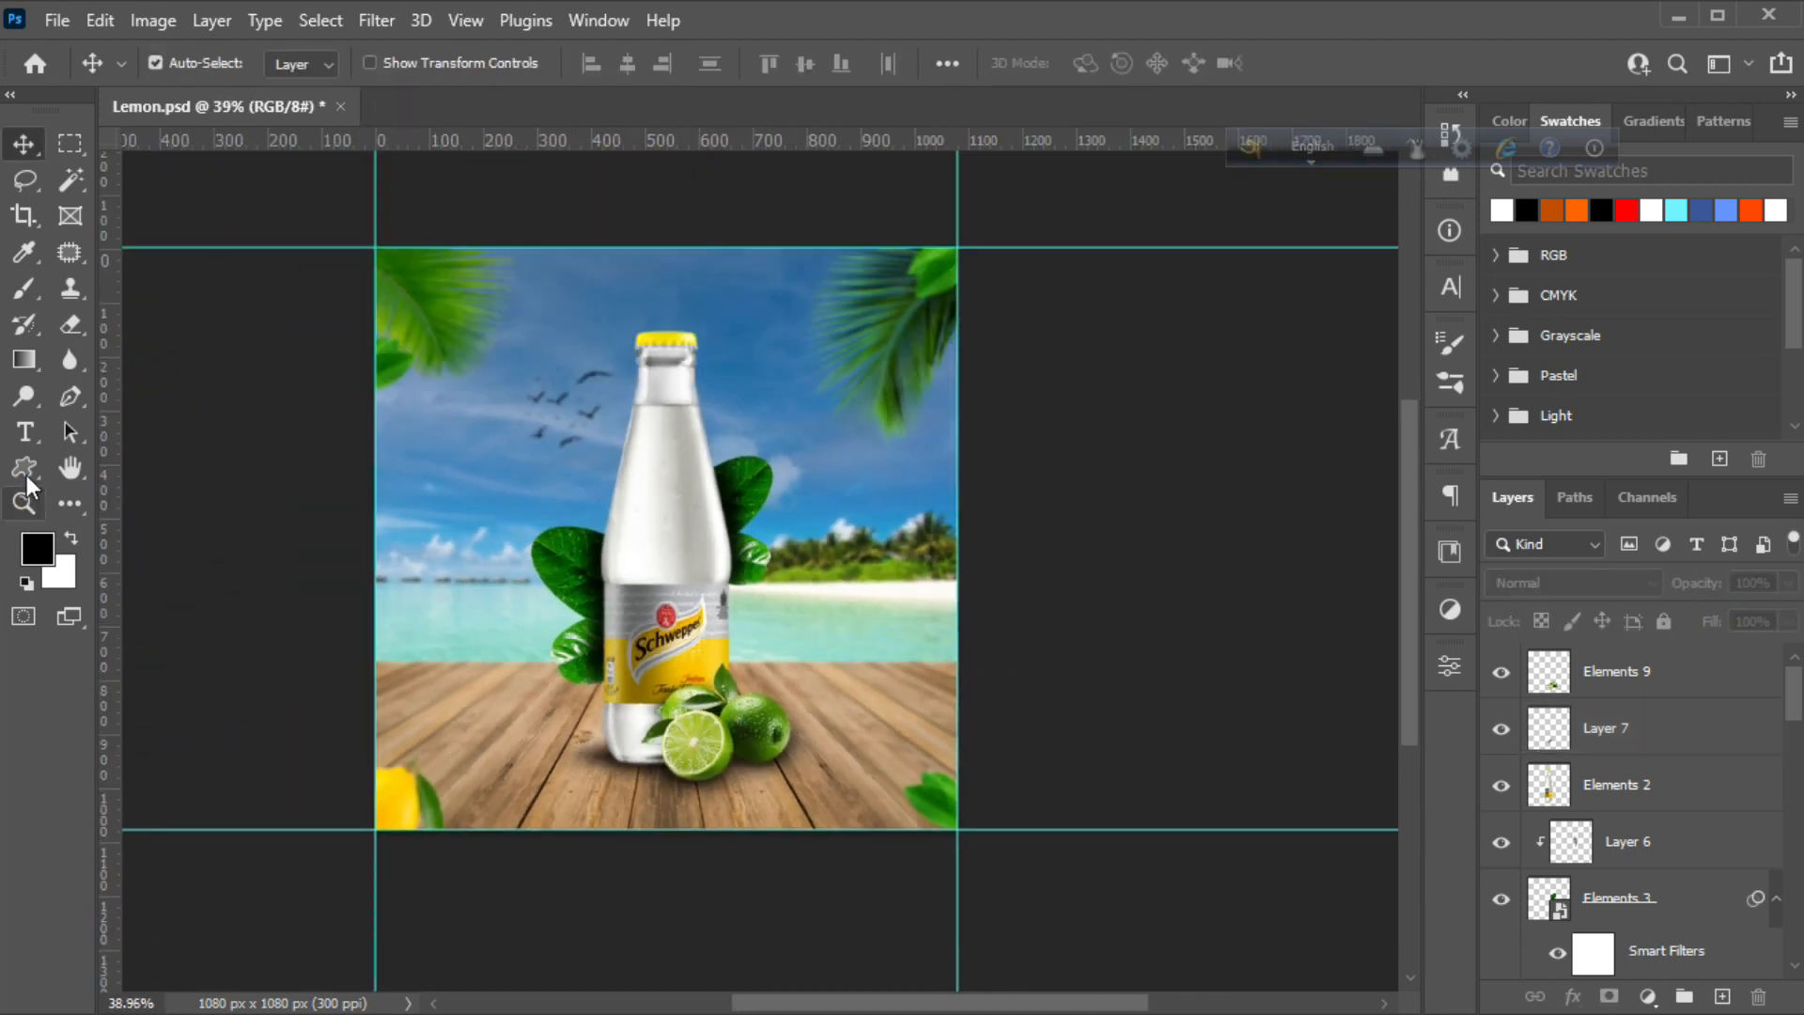
Select the image of Layer 3, the beach and wooden floor, and compare the scene with that layer hidden and shown
left_click(23, 502)
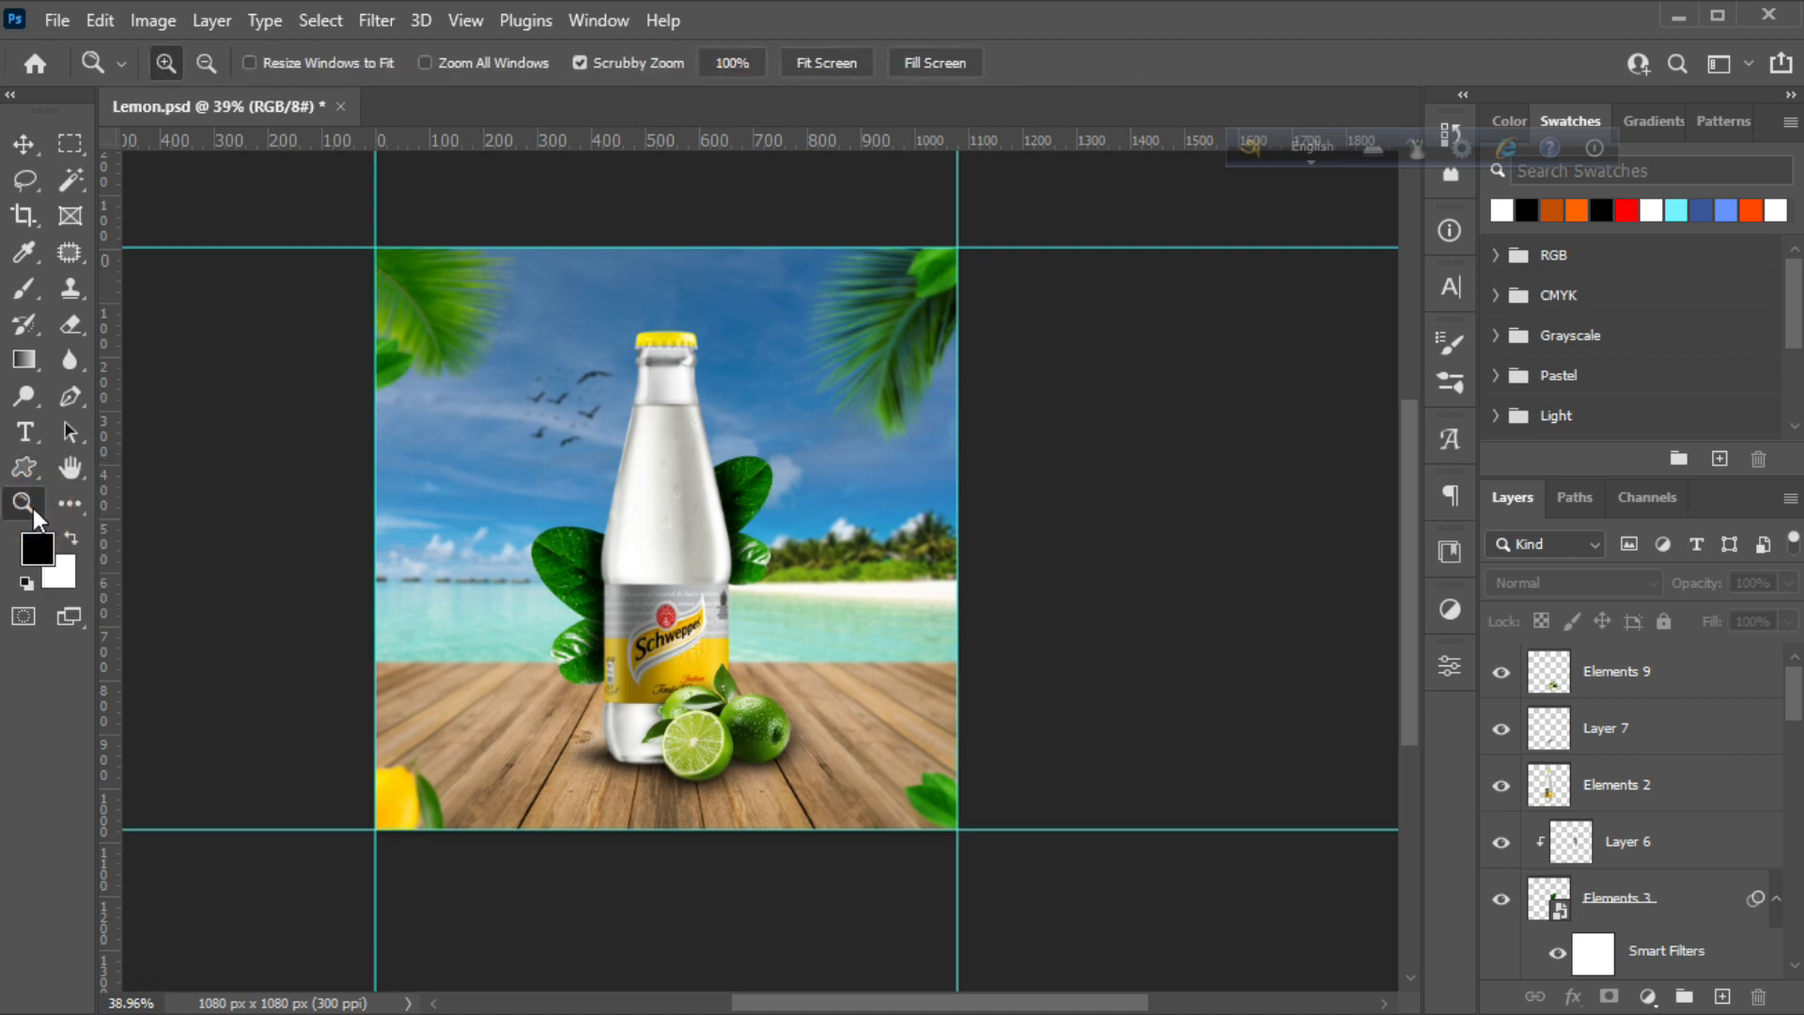
left_click(658, 692)
left_click(23, 143)
left_click(464, 726)
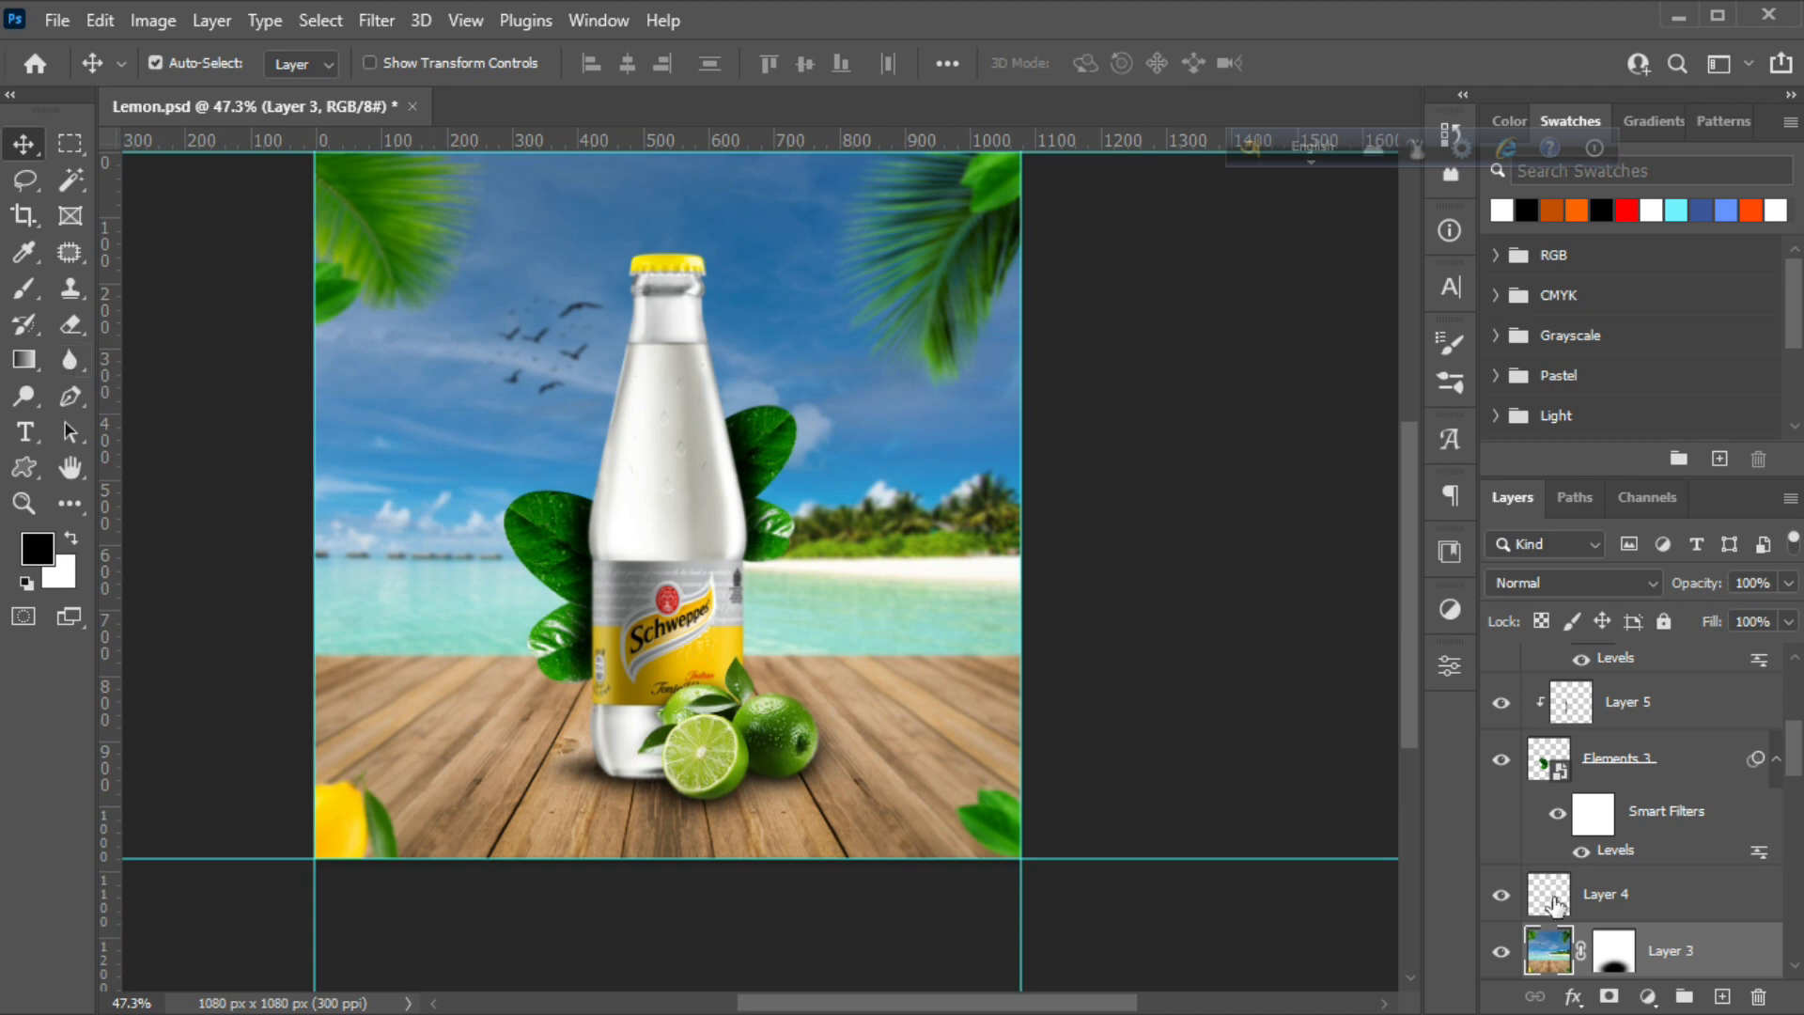
scroll(1579, 921, "down", 2)
left_click(1502, 839)
left_click(1503, 839)
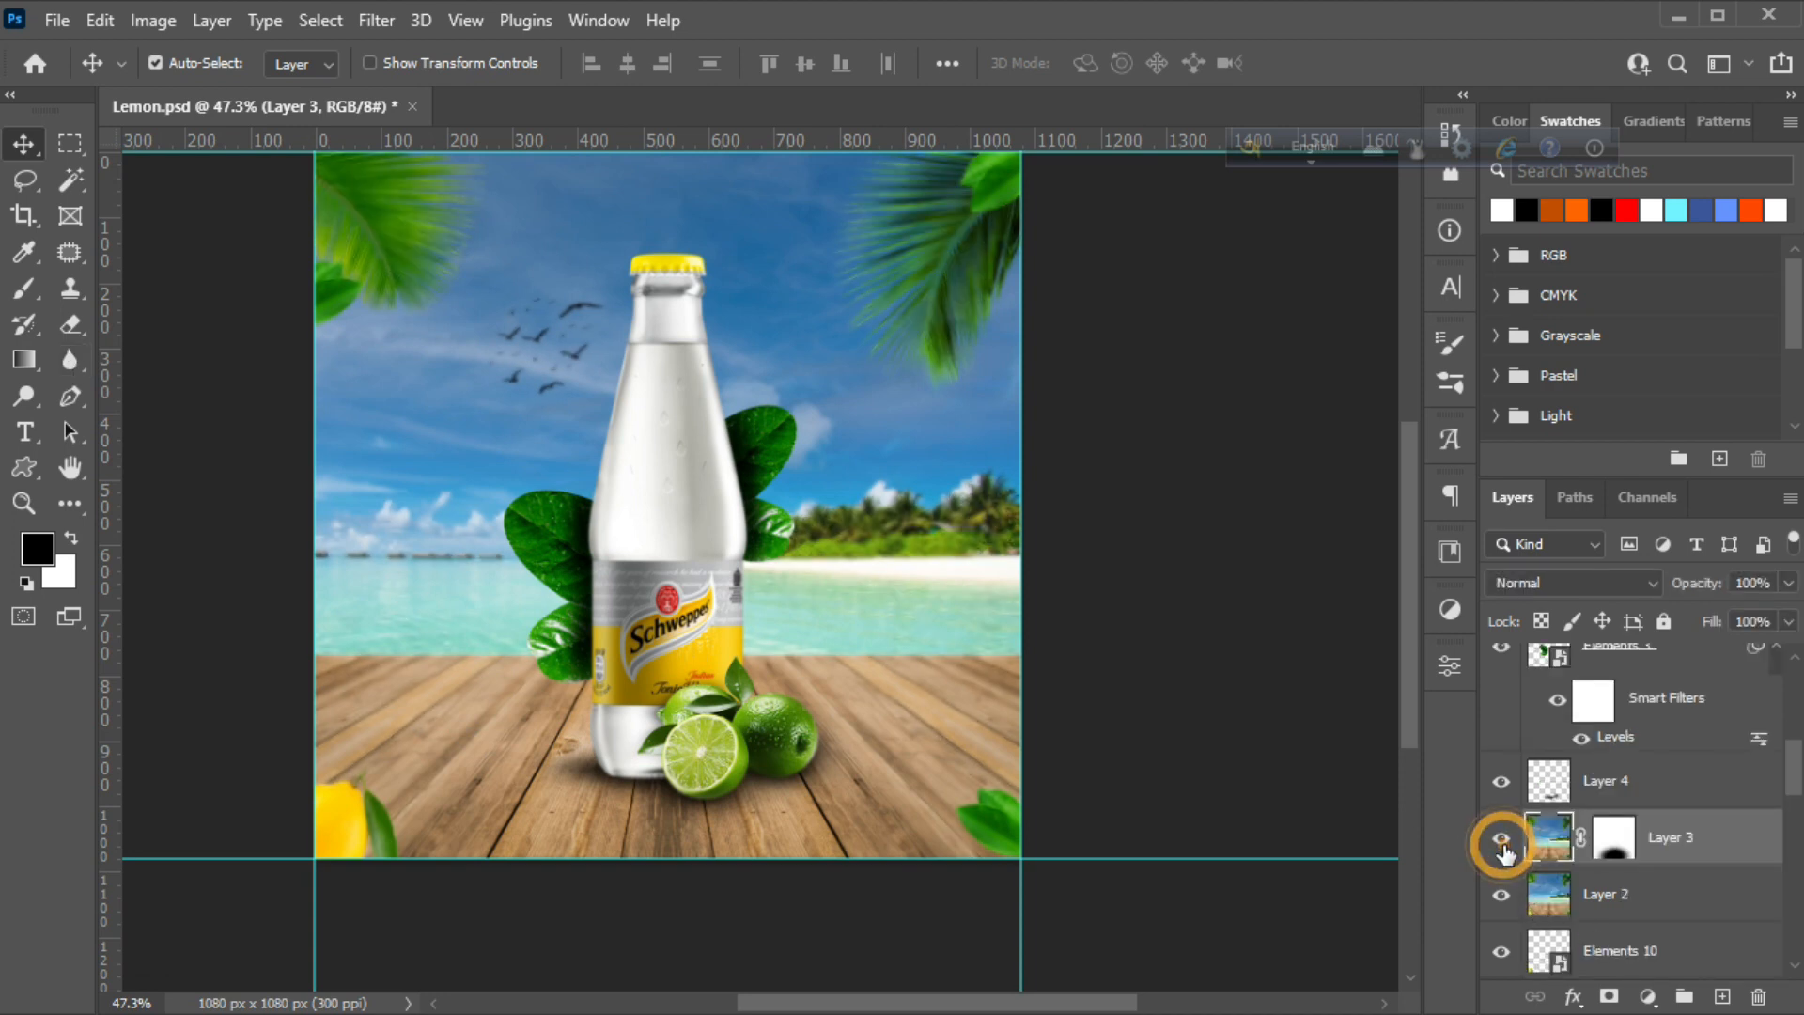
left_click(1551, 844)
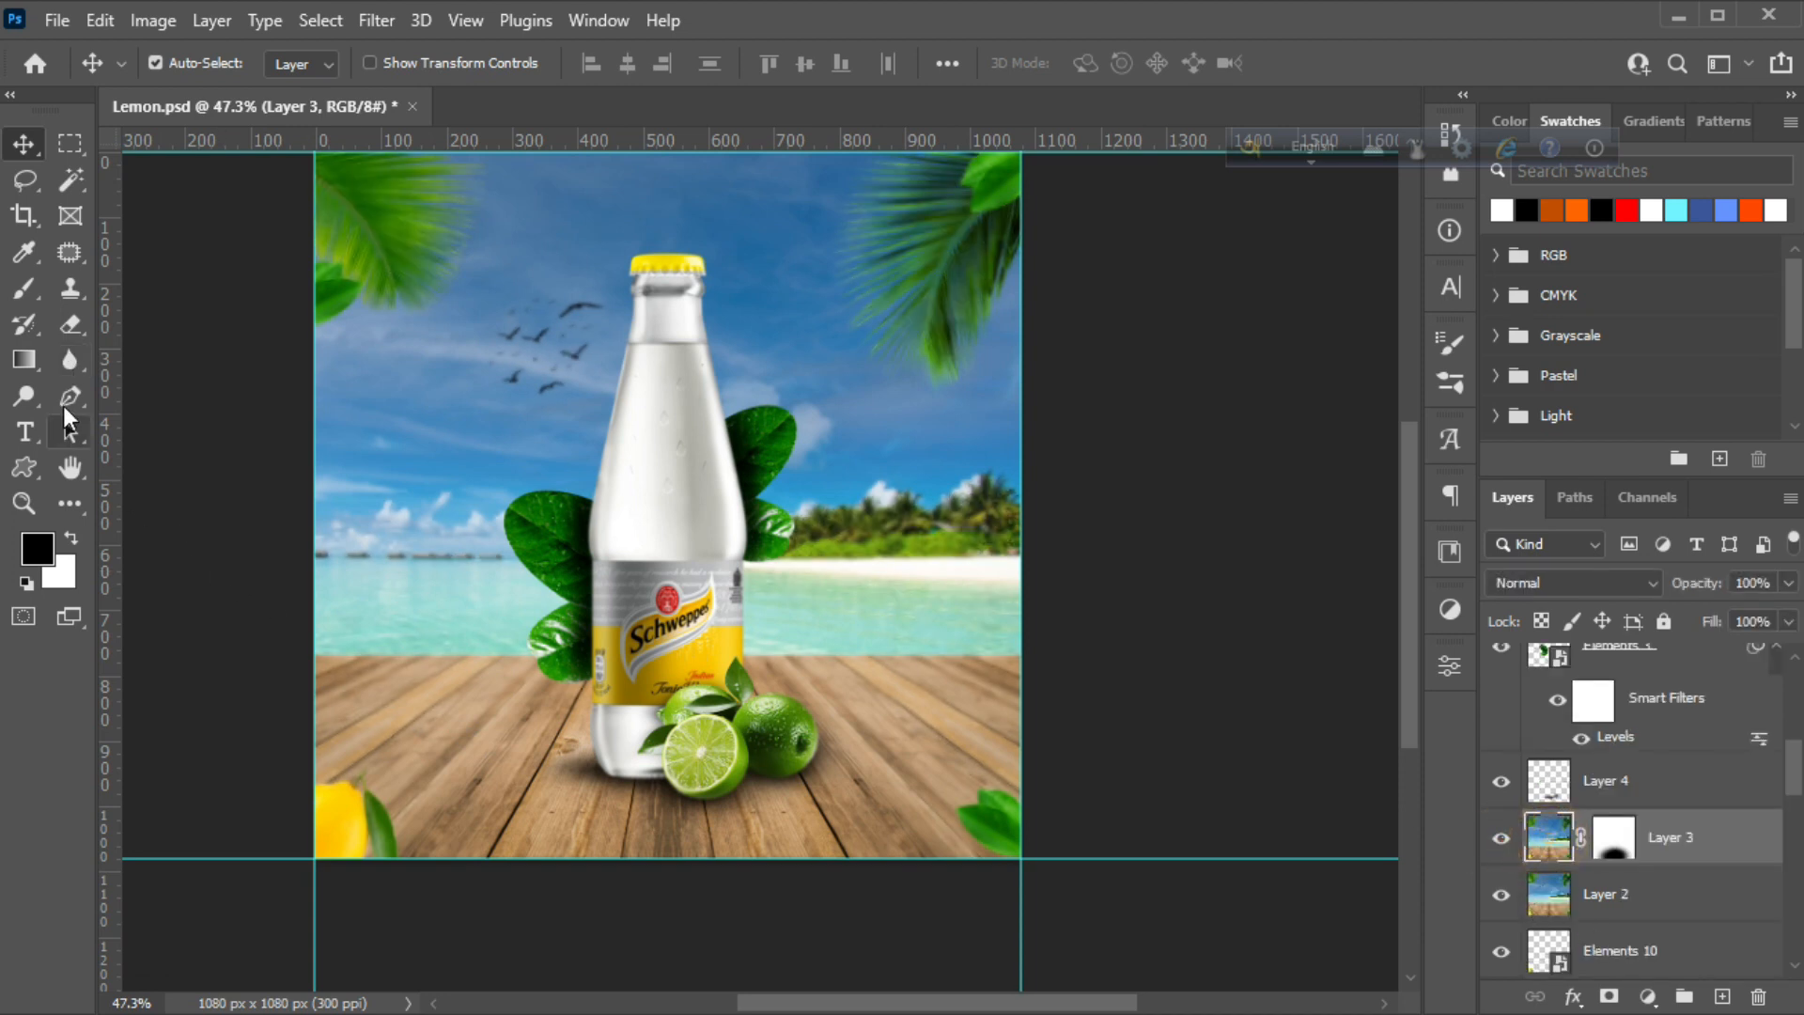
Blur the shoreline and floor left of the bottle on Layer 3 with a 300 px Blur brush at 100% strength
left_click(72, 359)
left_click_drag(610, 70, 714, 71)
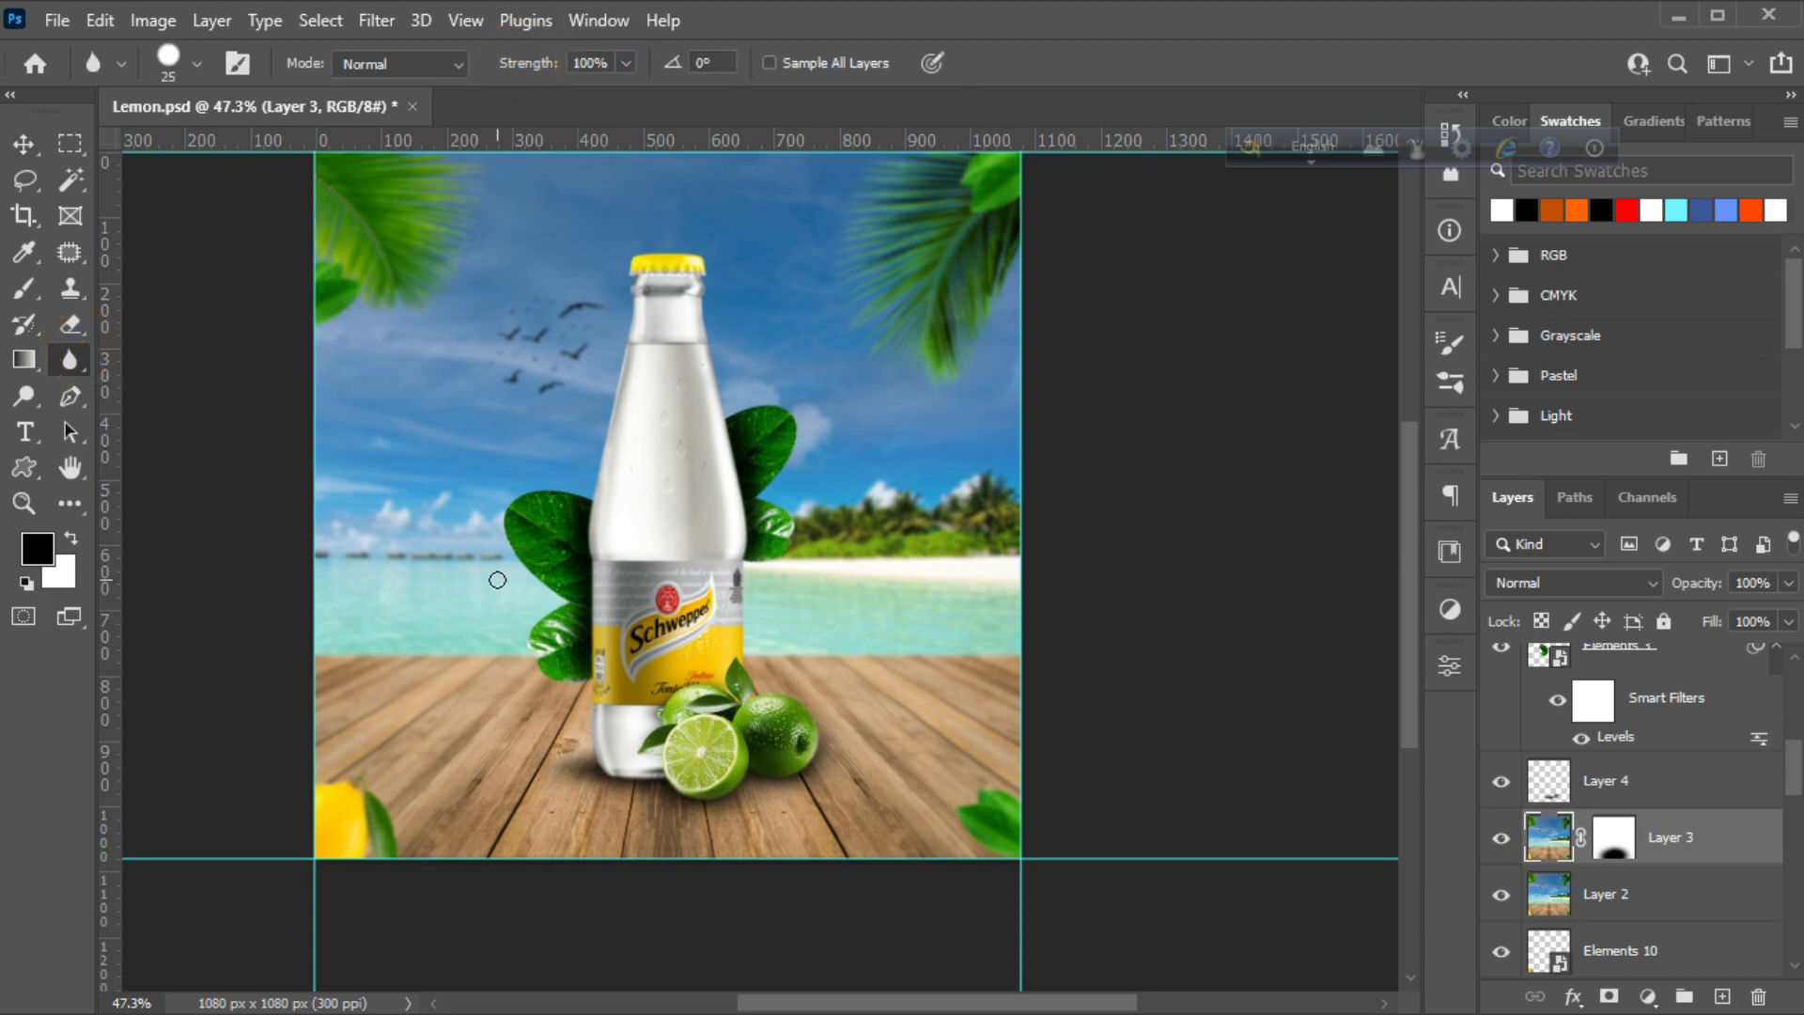
key("bracketright")
key("bracketright")
key("bracketright")
key("bracketright")
key("bracketright")
mouse_move(554, 618)
left_mouse_down()
mouse_move(391, 637)
mouse_move(444, 665)
mouse_move(456, 633)
mouse_move(410, 793)
mouse_move(431, 693)
mouse_move(514, 656)
left_mouse_up()
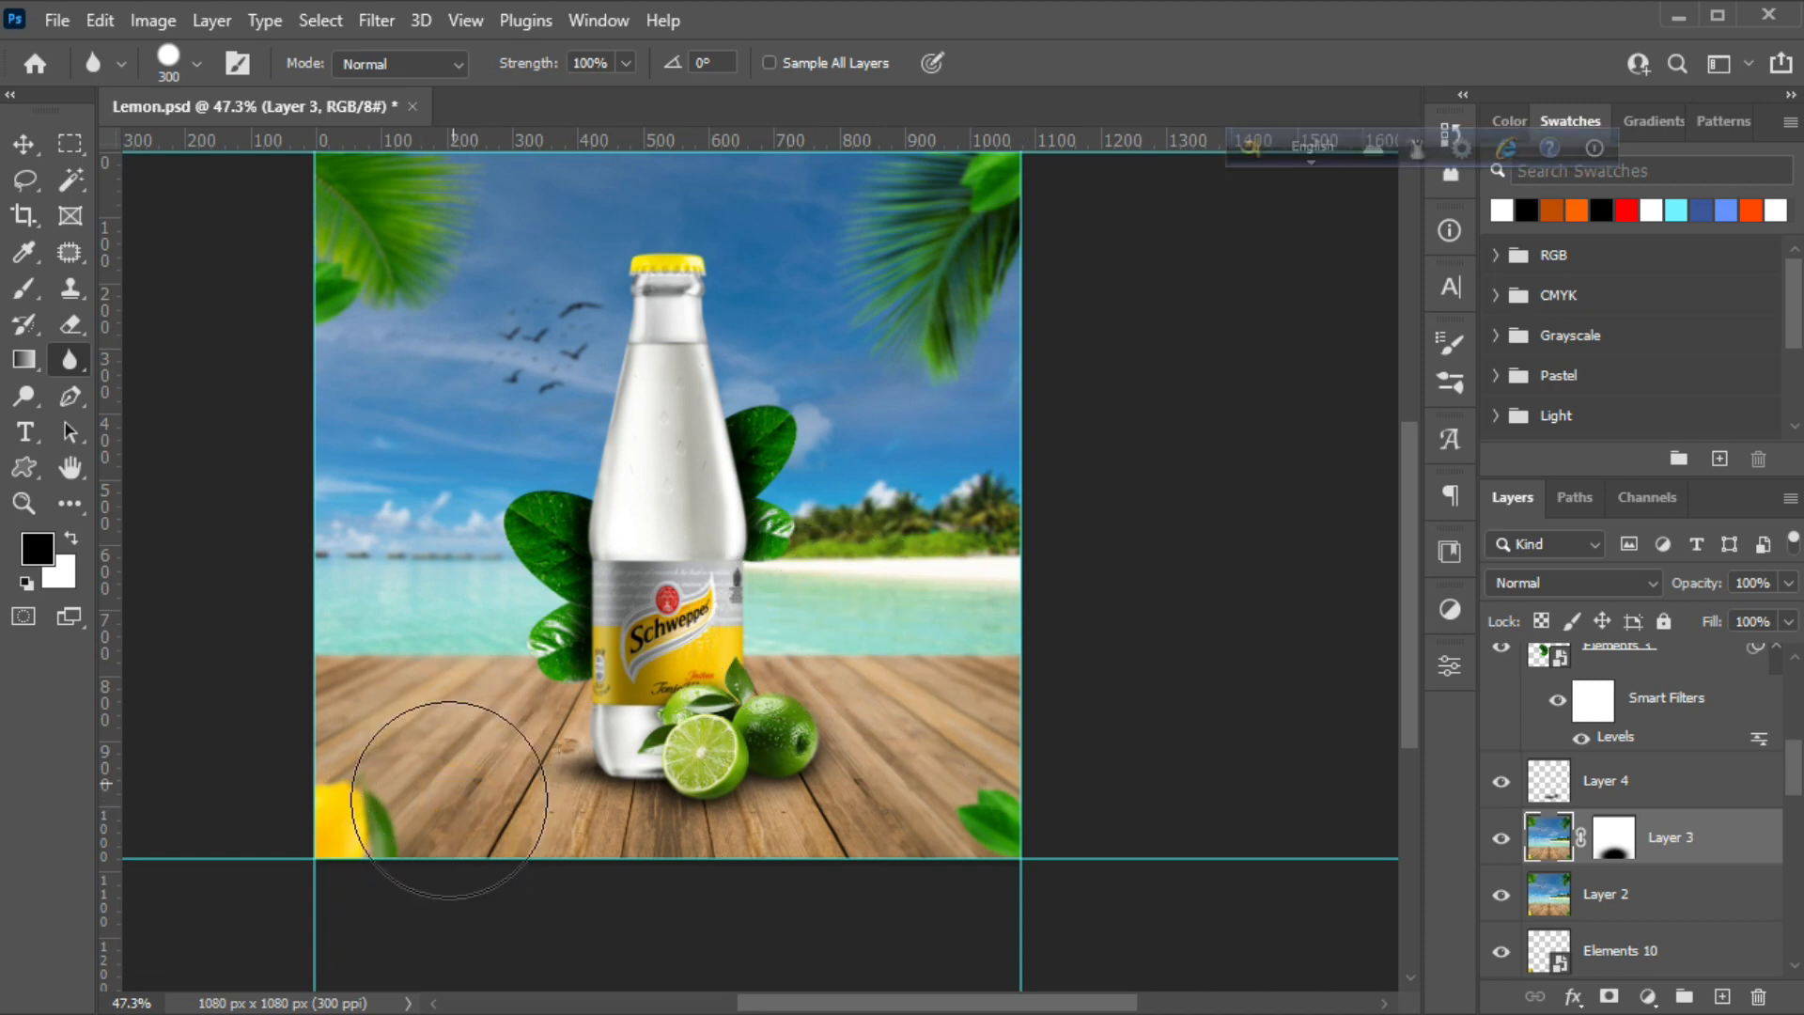
left_click_drag(467, 798, 476, 825)
Reduce the Blur brush to about 200 px and soften the floor planks in the foreground left of the bottle
key("[")
key("[")
key("[")
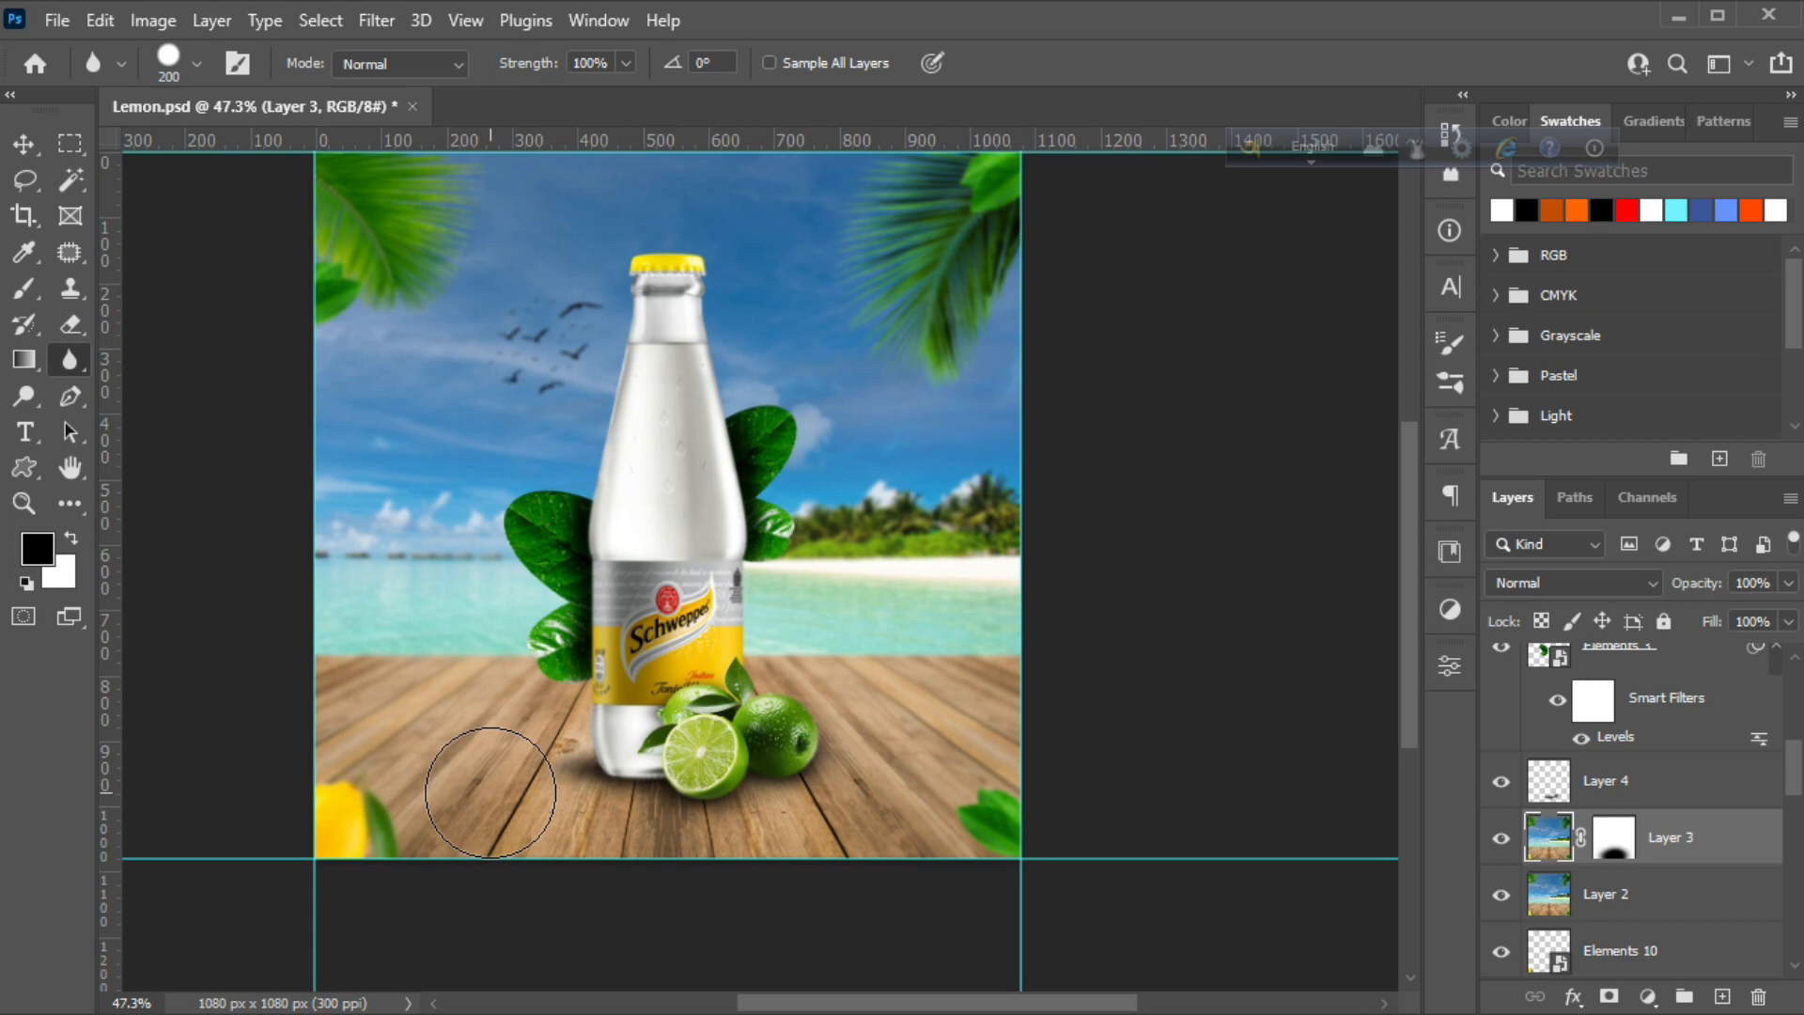
mouse_move(490, 789)
left_mouse_down()
mouse_move(510, 778)
mouse_move(523, 813)
mouse_move(471, 816)
mouse_move(465, 840)
mouse_move(479, 813)
left_mouse_up()
Compare the blur with Layer 3 hidden and shown, and blur the sea and beach right of the bottle
left_click(1501, 838)
left_click(1501, 837)
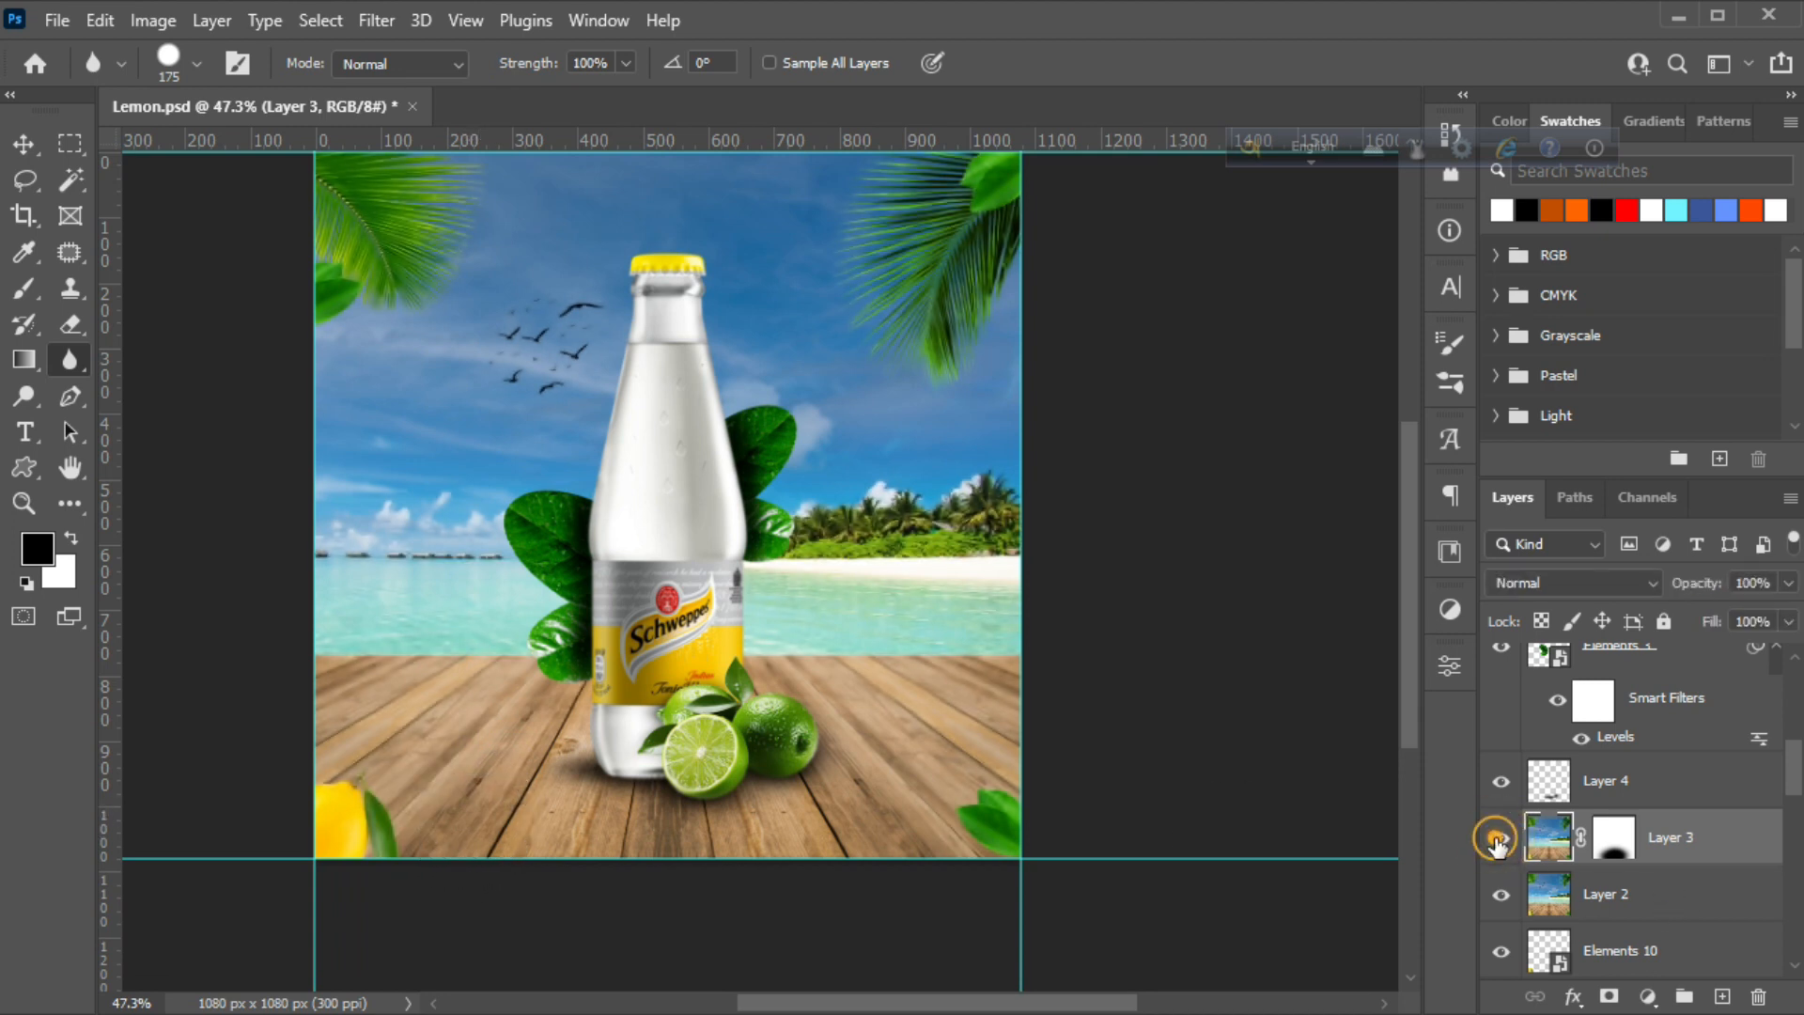
left_click(1501, 837)
left_click(1499, 846)
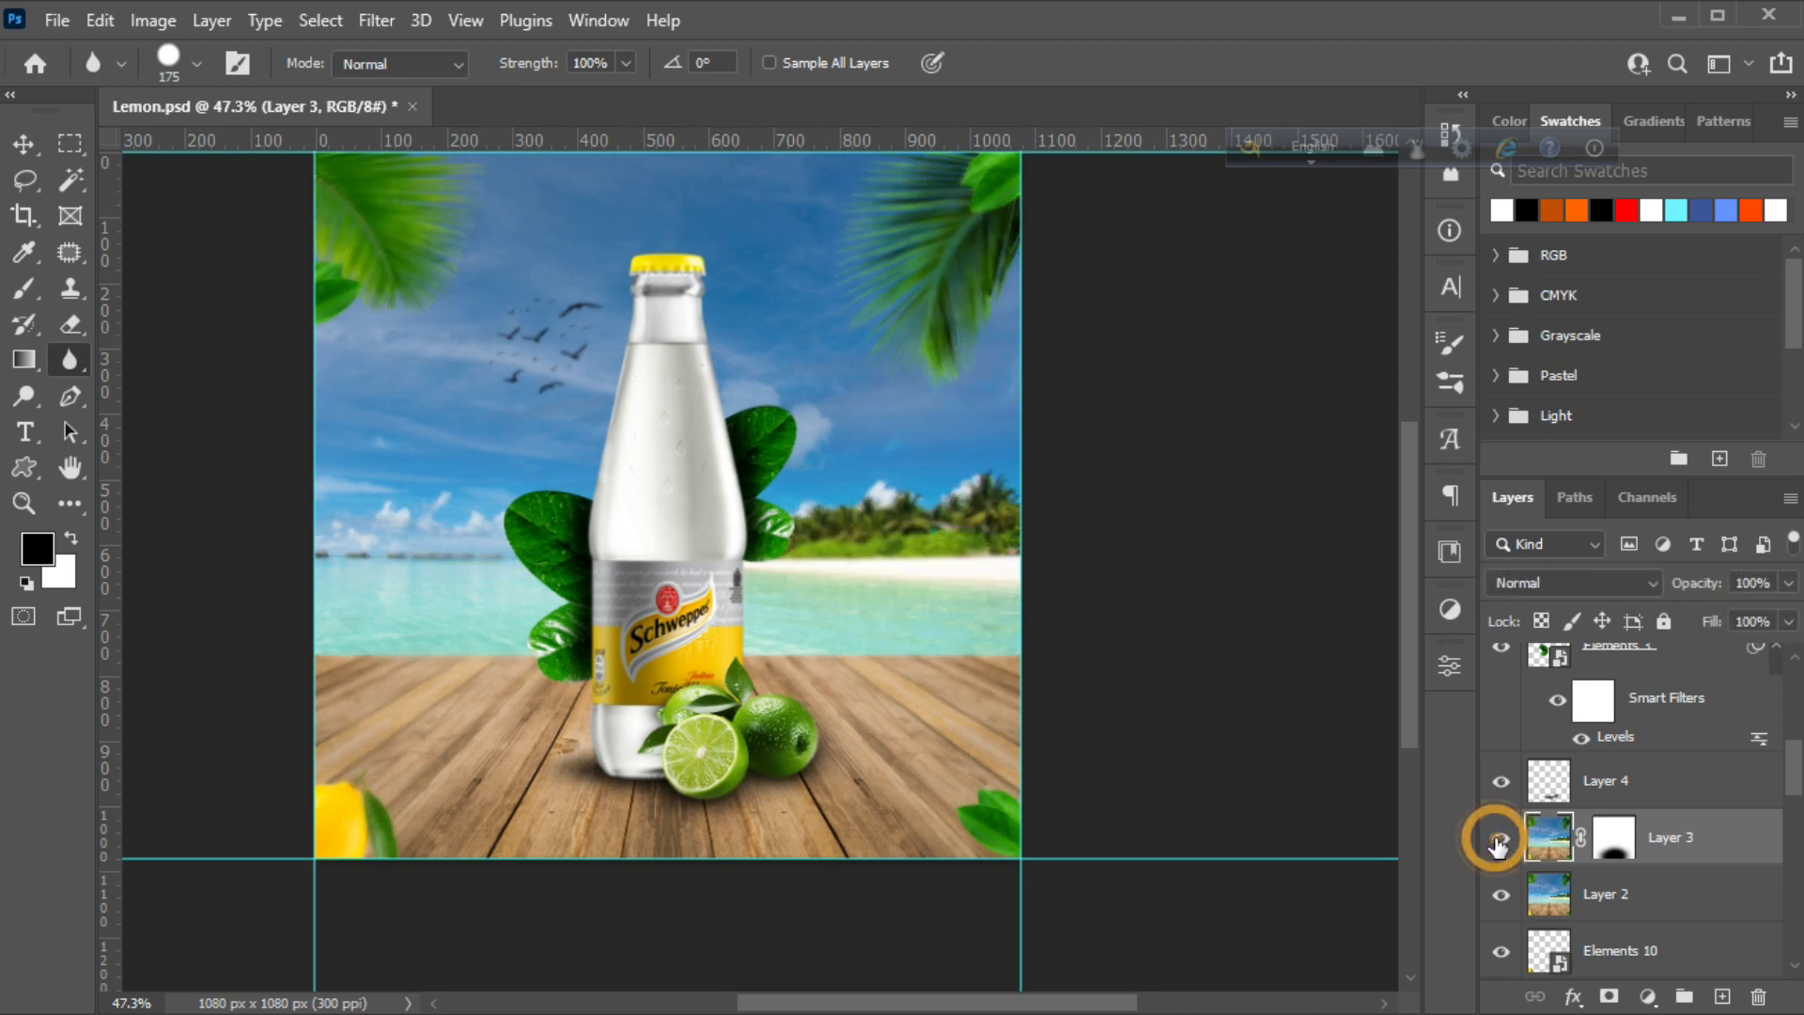
left_click(1498, 846)
left_click(1500, 839)
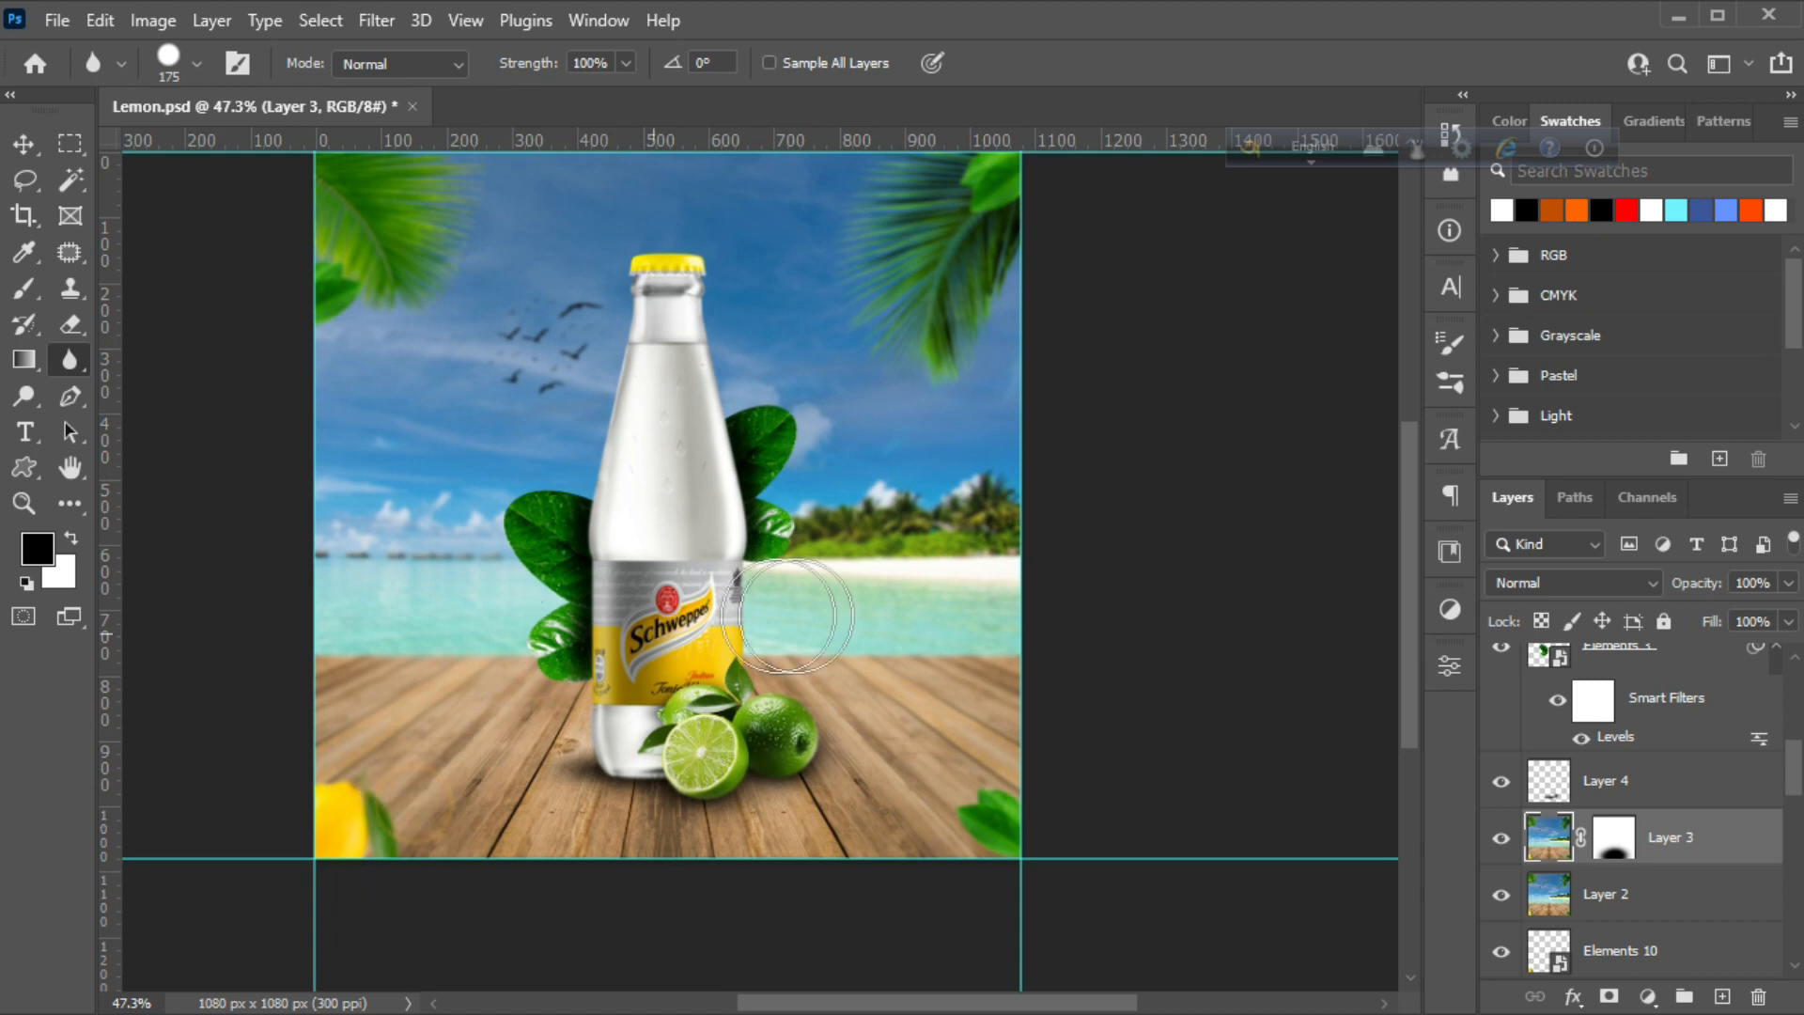
mouse_move(793, 629)
left_mouse_down()
mouse_move(990, 600)
mouse_move(951, 495)
left_mouse_up()
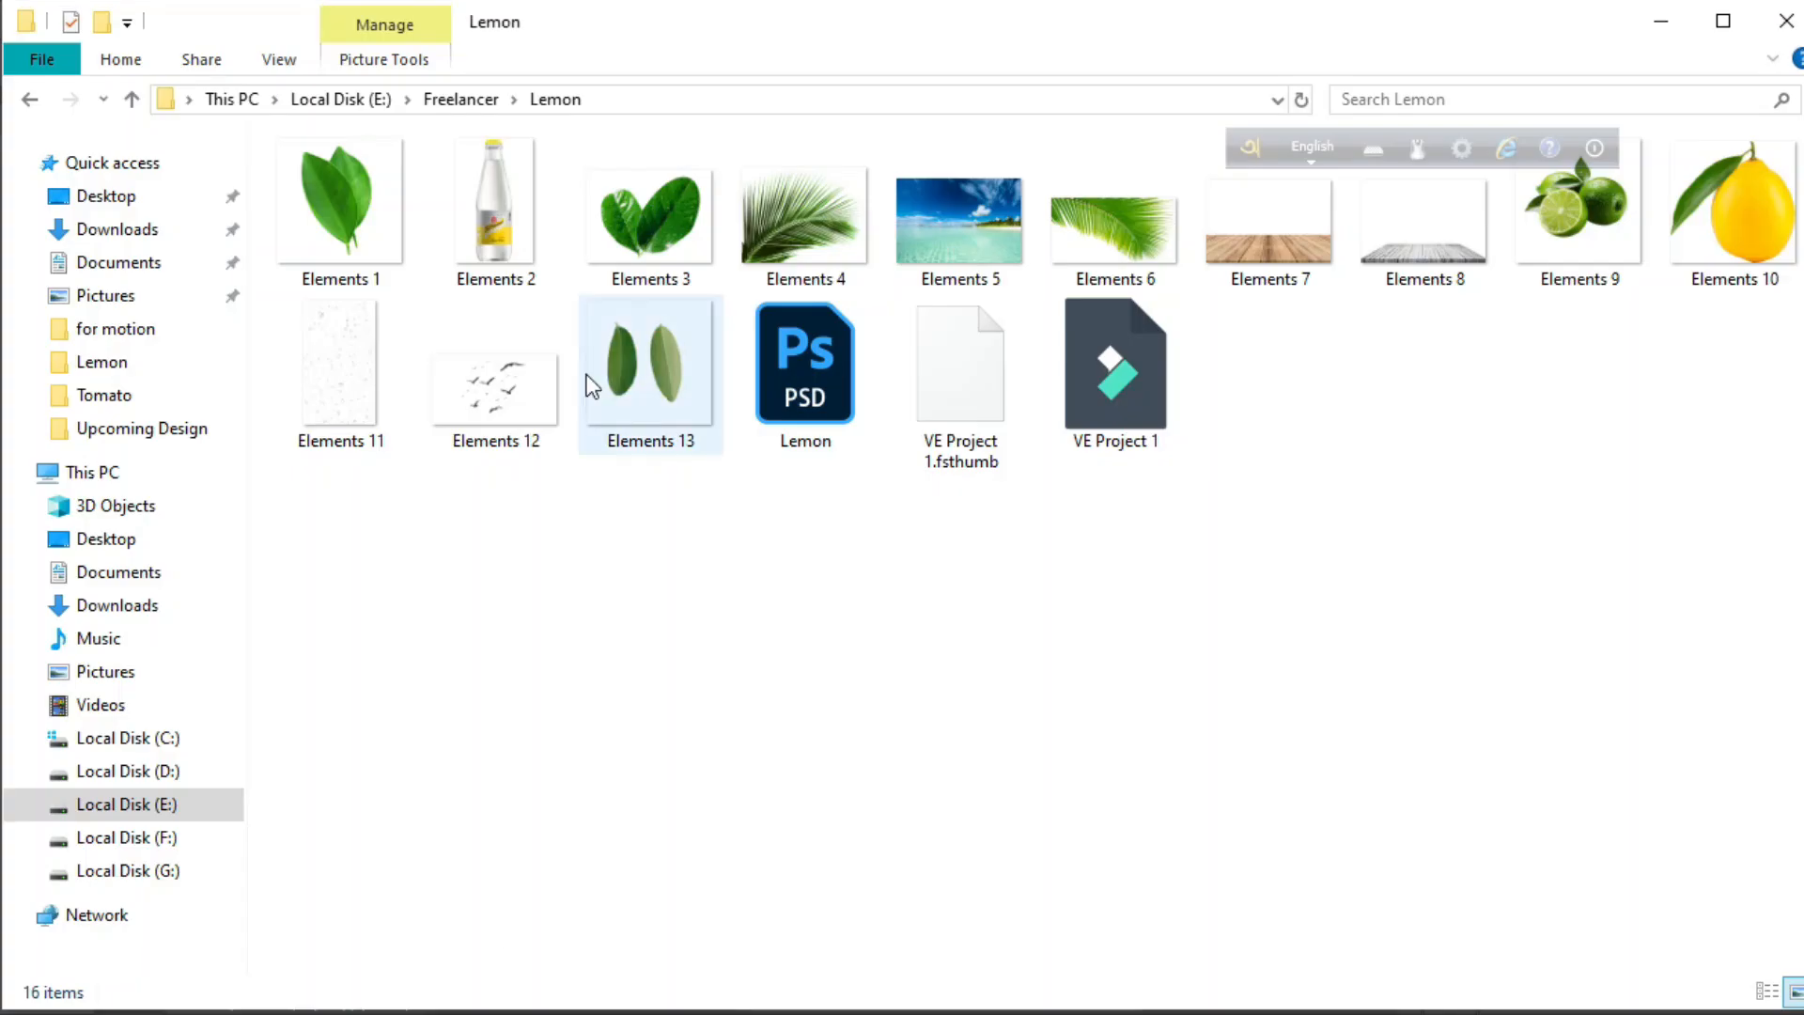
Open Elements 13.png, lasso its darker leaf and bring that leaf into Lemon.psd
left_click_drag(592, 382, 691, 94)
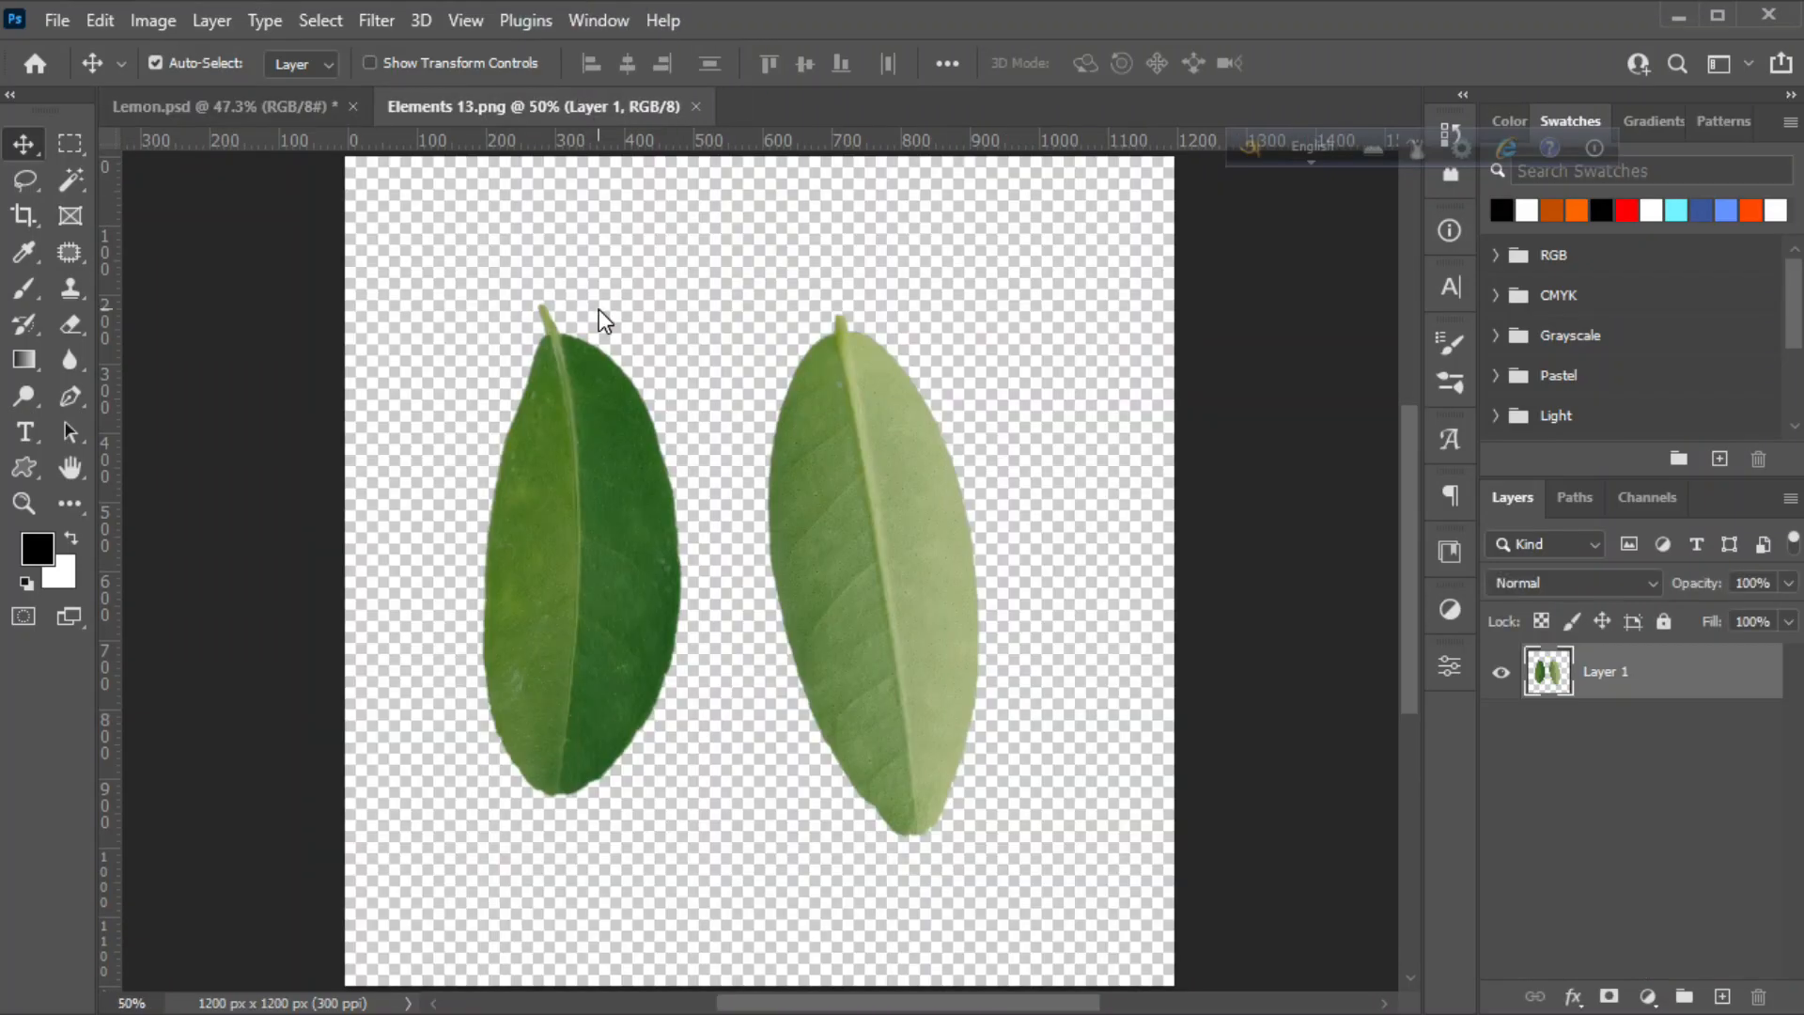
left_click(24, 179)
mouse_move(508, 312)
left_mouse_down()
mouse_move(440, 822)
mouse_move(632, 316)
left_mouse_up()
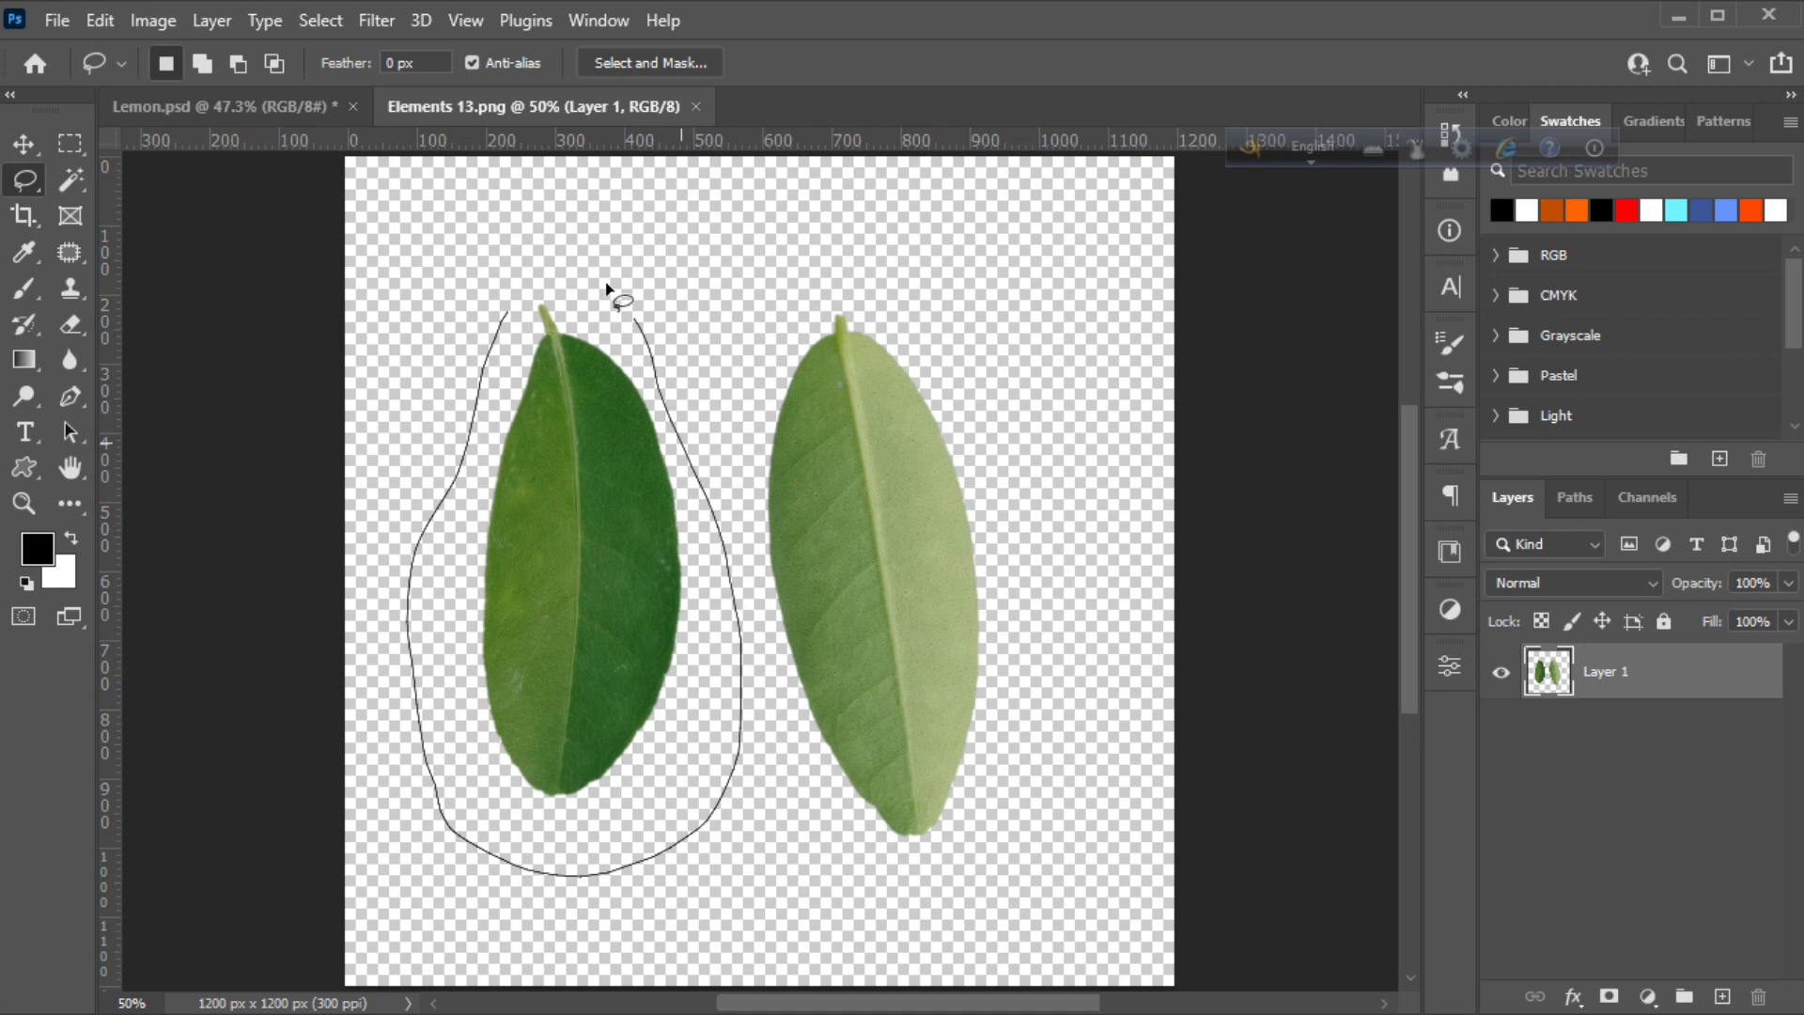
key("v")
mouse_move(490, 348)
left_mouse_down()
mouse_move(306, 104)
mouse_move(618, 514)
left_mouse_up()
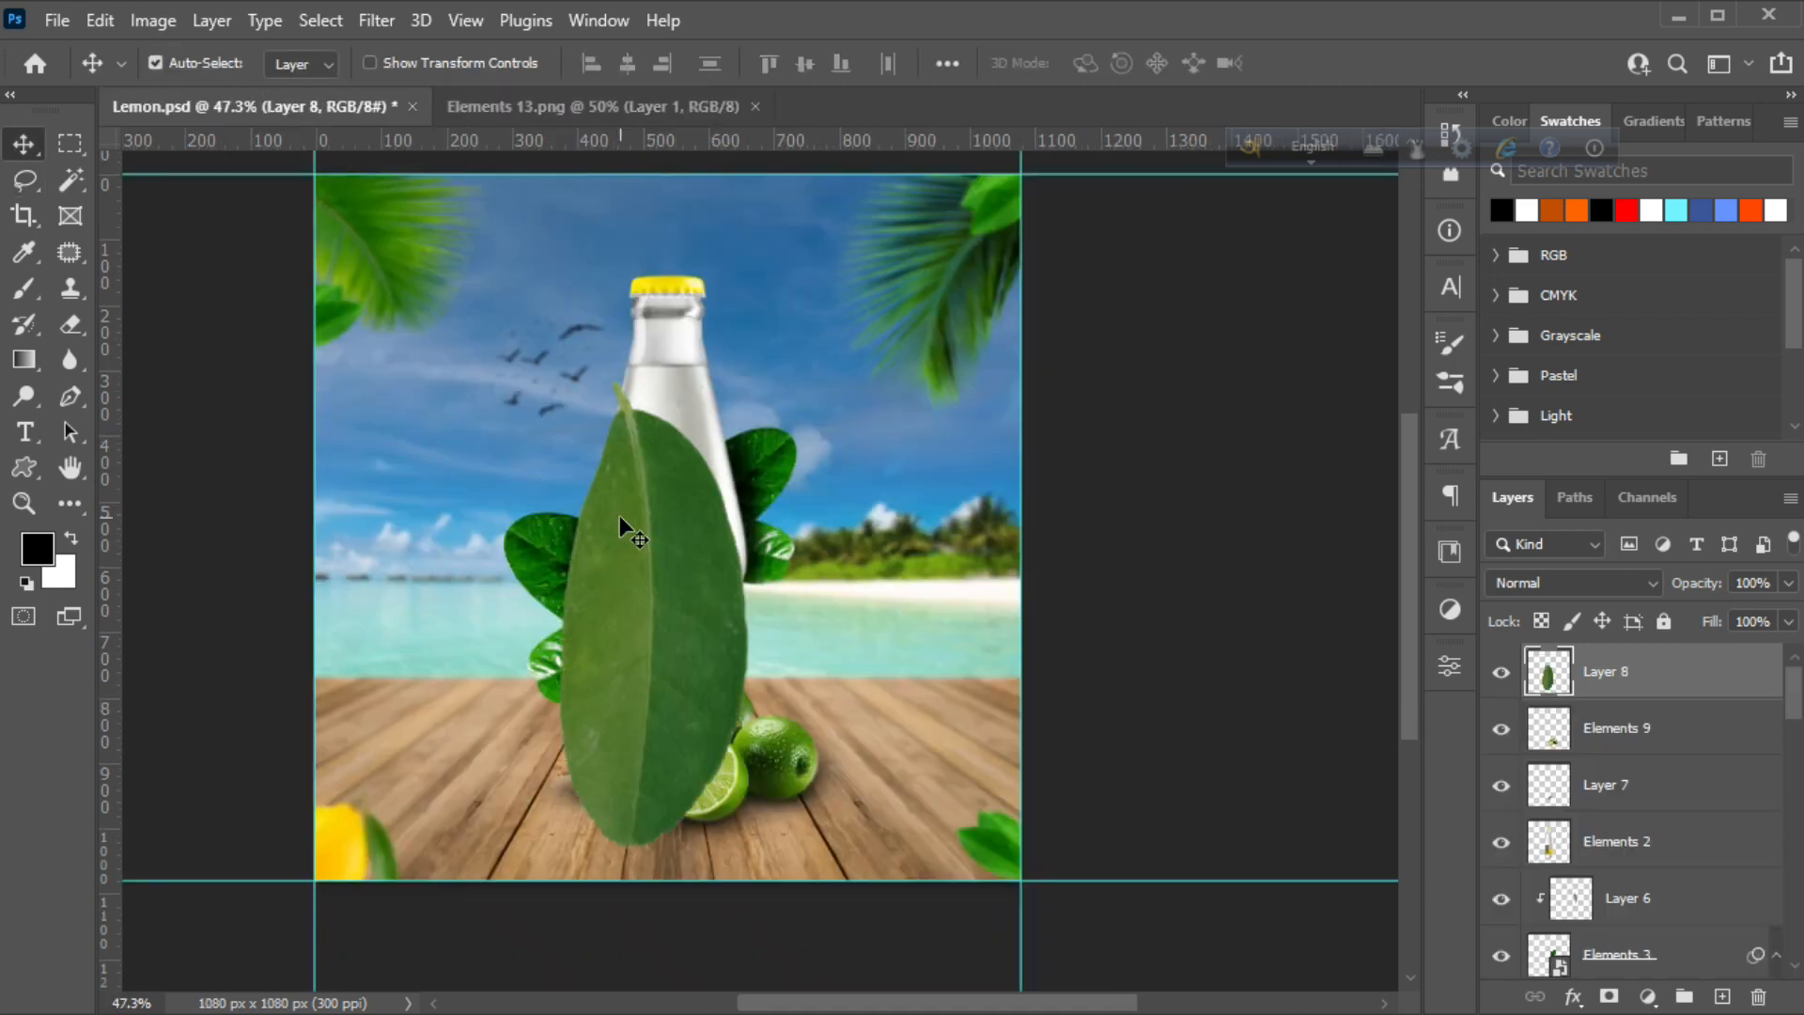
Scale down and rotate the new leaf, placing it diagonally left of the bottle above the floor's edge
key("ctrl+t")
left_click_drag(654, 381, 654, 637)
left_click_drag(642, 705, 437, 593)
left_click_drag(536, 460, 499, 544)
left_click(1364, 62)
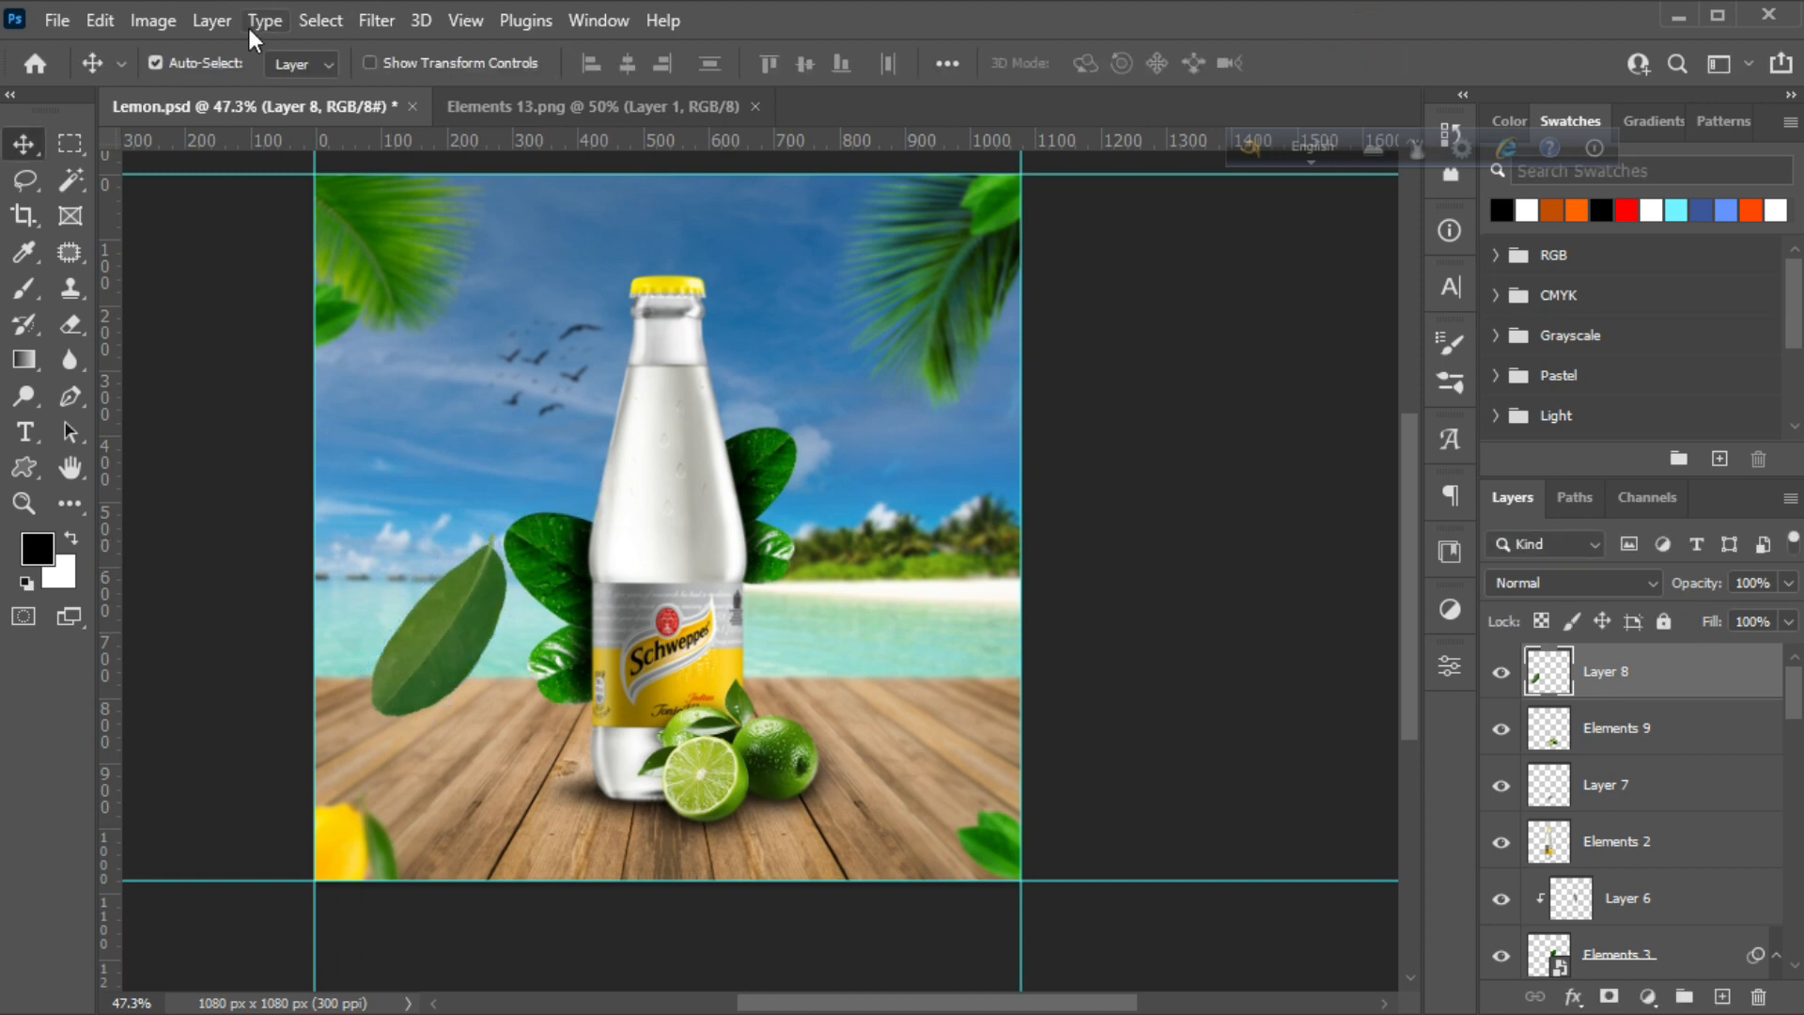
Darken the leaf with Levels by setting the black input level to about 19
left_click(160, 19)
mouse_move(182, 76)
left_click(761, 112)
mouse_move(1208, 468)
left_mouse_down()
mouse_move(1254, 471)
mouse_move(1227, 471)
left_mouse_up()
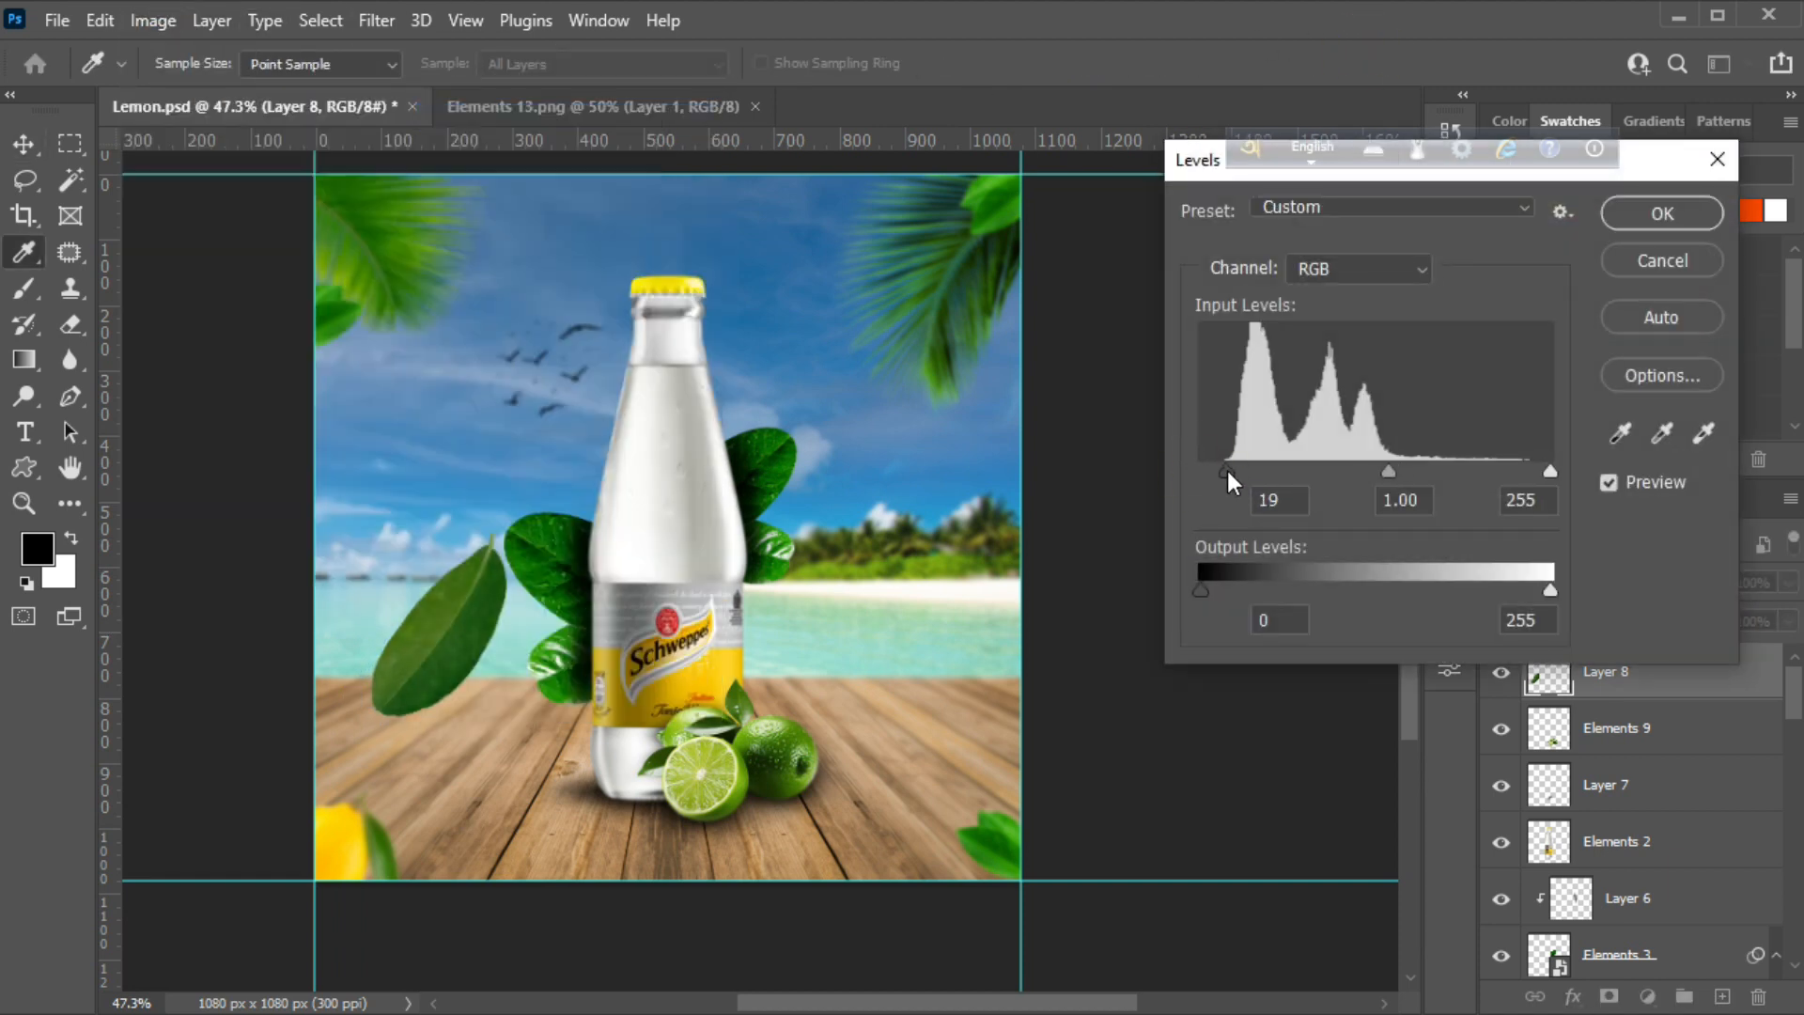
left_click(1662, 213)
Scale the leaf to 56.60% and place a copy of it in the sky right of the bottle
key("ctrl+t")
left_click_drag(512, 529, 453, 587)
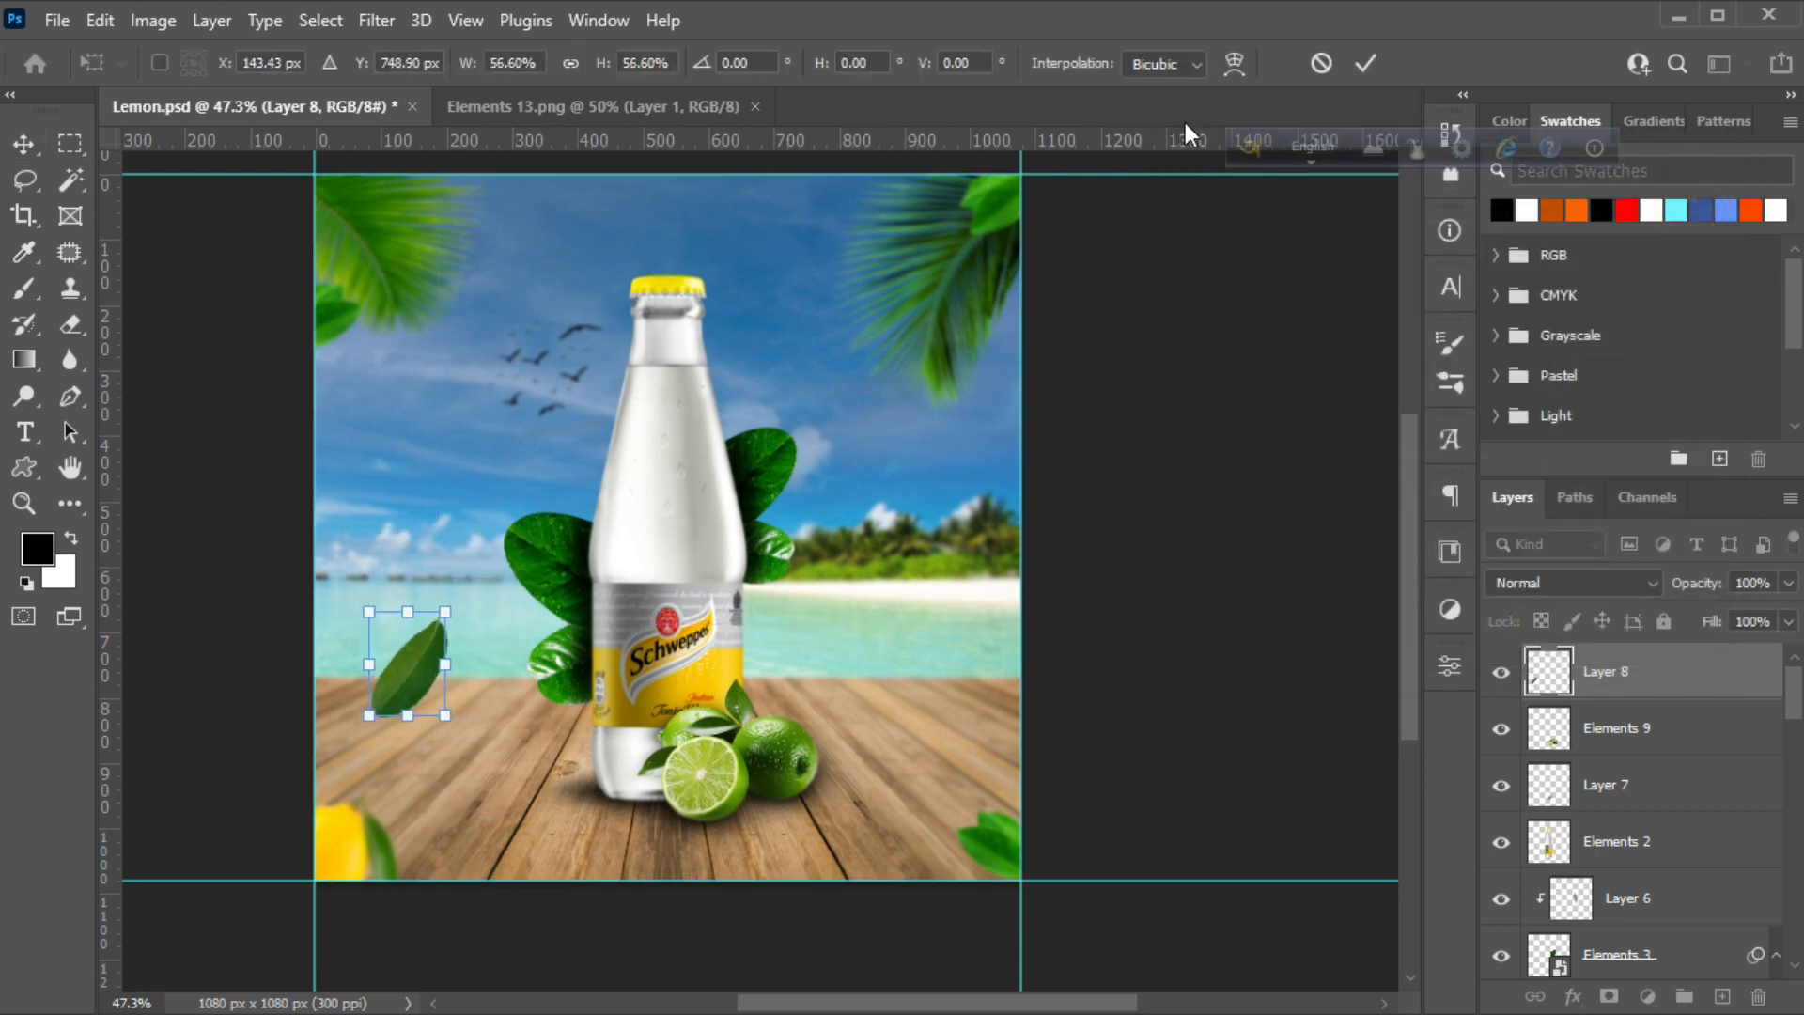
left_click(1363, 62)
left_click_drag(430, 648, 814, 337)
Shrink a leaf copy left of the bottle and place it over the left part of the wooden floor
left_click(393, 562)
key("ctrl+t")
left_click_drag(438, 508, 394, 565)
left_click_drag(406, 556, 382, 697)
key("Return")
Shrink and rotate the other leaf copies left of the bottle so they float at different angles near the floor's edge
left_click(424, 669)
key("ctrl+t")
key("Return")
left_click(488, 723)
key("ctrl+t")
left_click_drag(523, 680, 389, 726)
key("Return")
Scale the leaf copy in the sky right of the bottle down to about 25%
key("z")
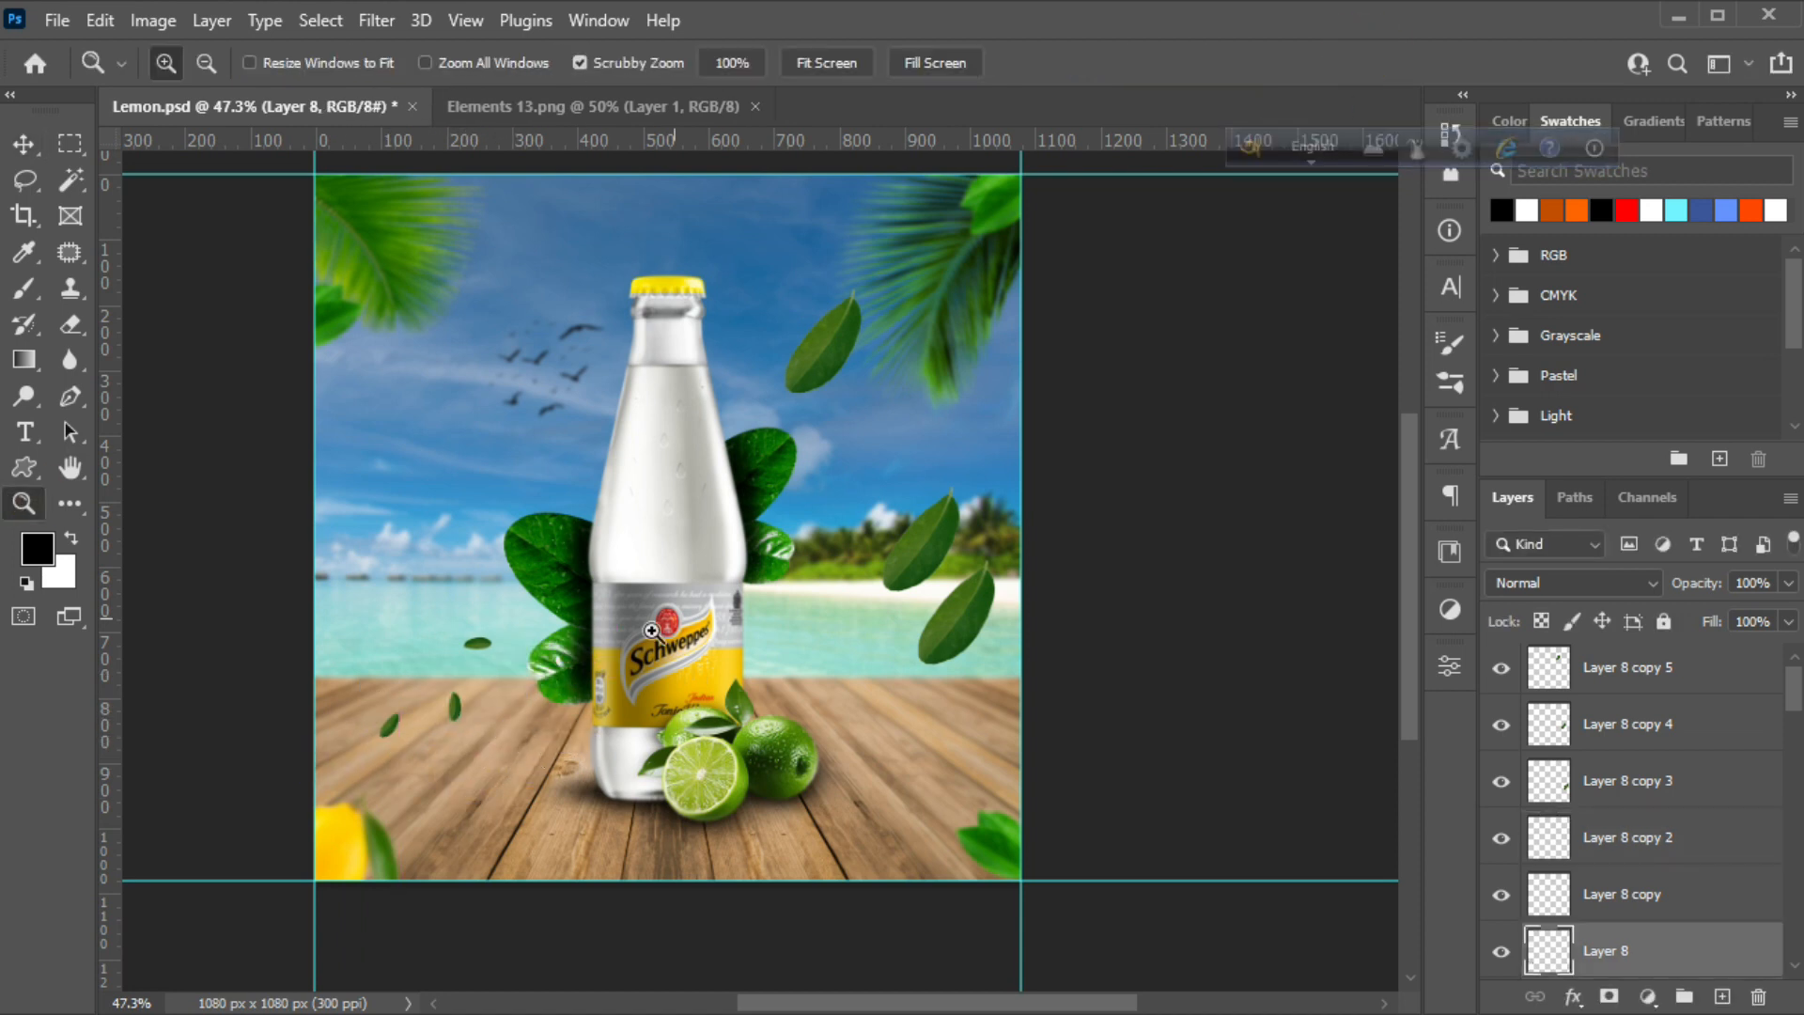
left_click_drag(531, 739, 479, 739)
key("v")
left_click(752, 449)
key("ctrl+t")
left_click_drag(720, 481, 736, 448)
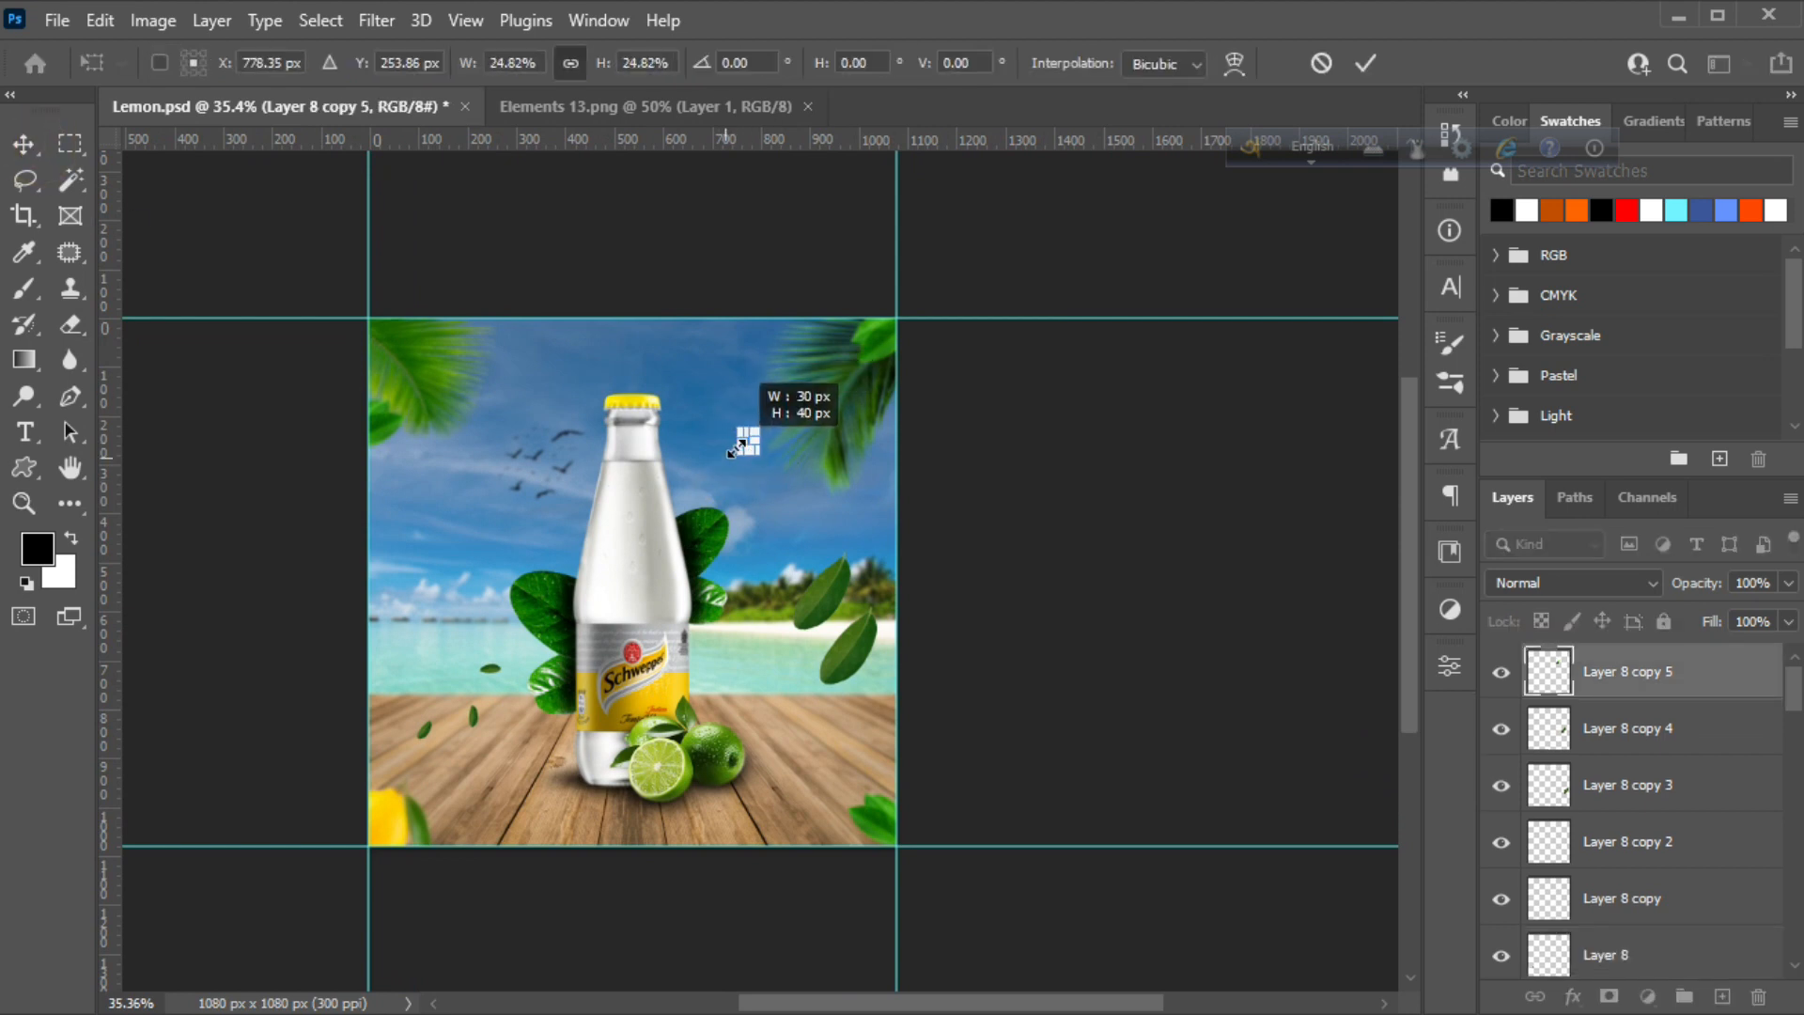
key("Return")
Scale the lower leaf copy on the right shoreline to 43.31% and soften it slightly with a blur filter
mouse_move(845, 666)
left_mouse_down()
mouse_move(829, 699)
mouse_move(834, 677)
left_mouse_up()
key("ctrl+t")
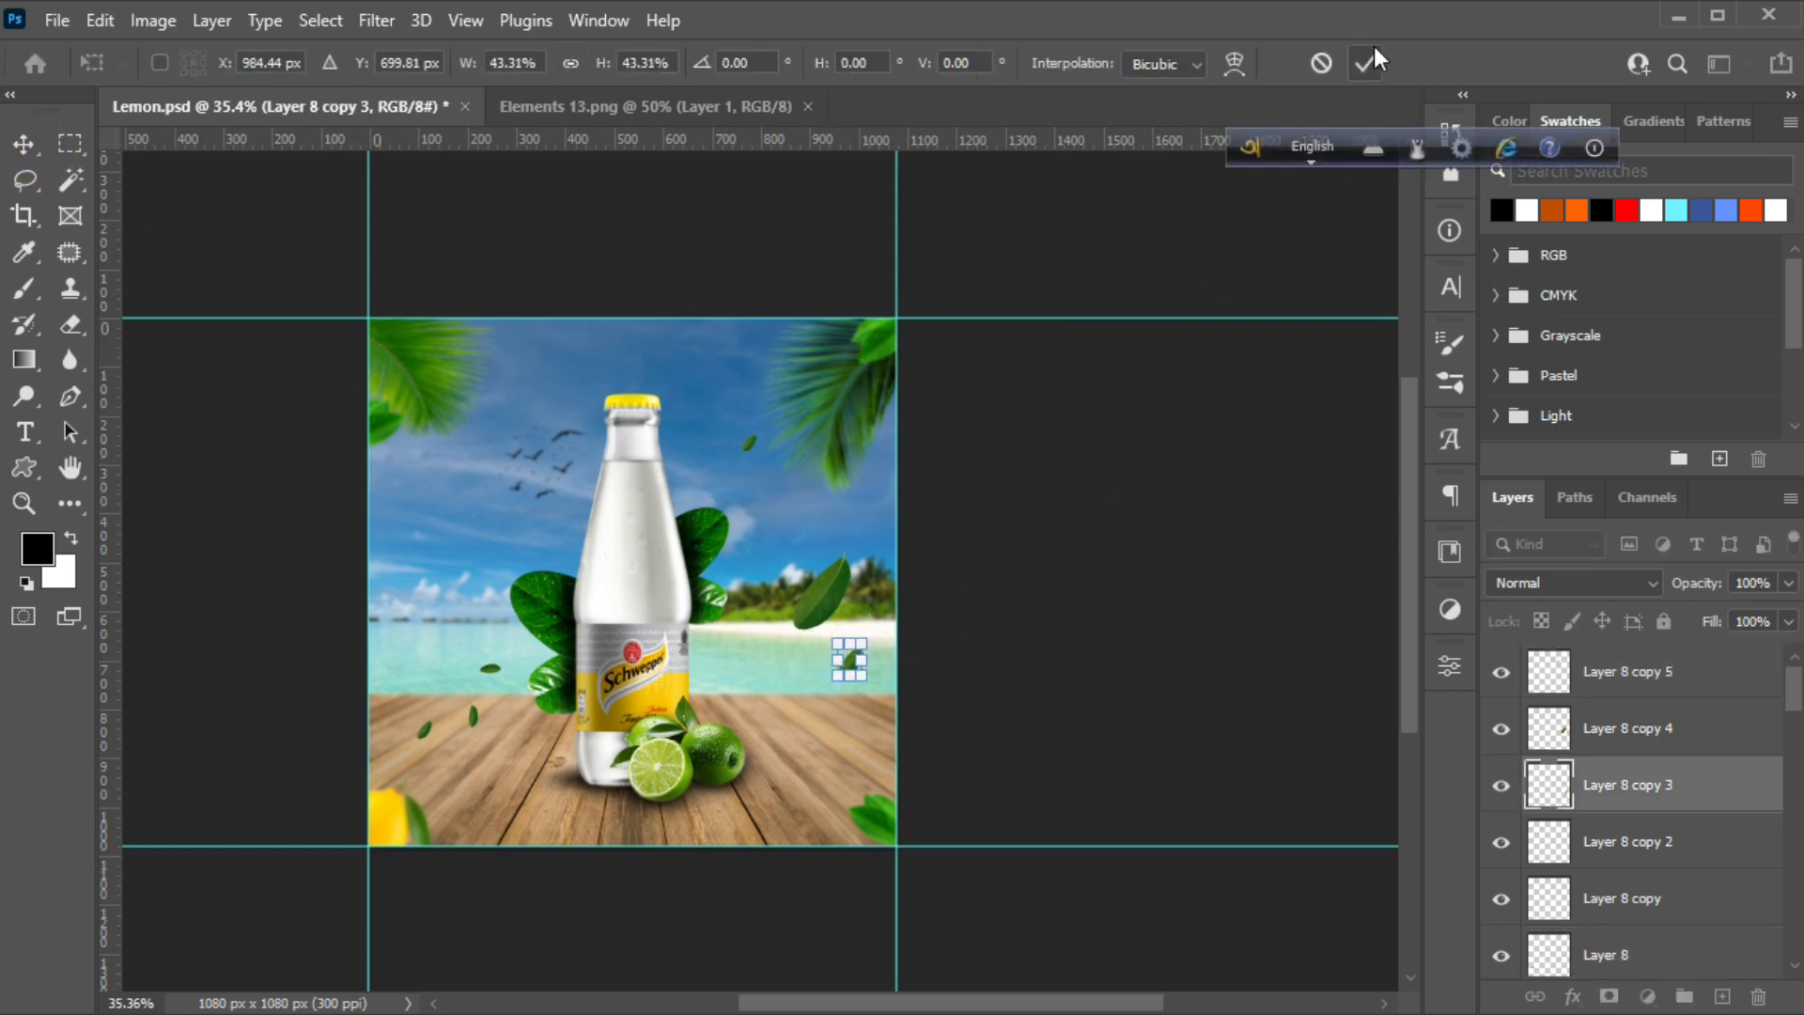
left_click(1365, 63)
left_click(375, 20)
left_click(789, 477)
left_click_drag(1090, 580, 1112, 581)
left_click(1428, 203)
Shrink and rotate the remaining large leaf on the right and place it beside the small leaf in the sky
left_click(825, 586)
key("ctrl+t")
left_click_drag(837, 565, 740, 342)
left_click_drag(753, 327, 715, 458)
left_click(1368, 64)
key("ctrl+z")
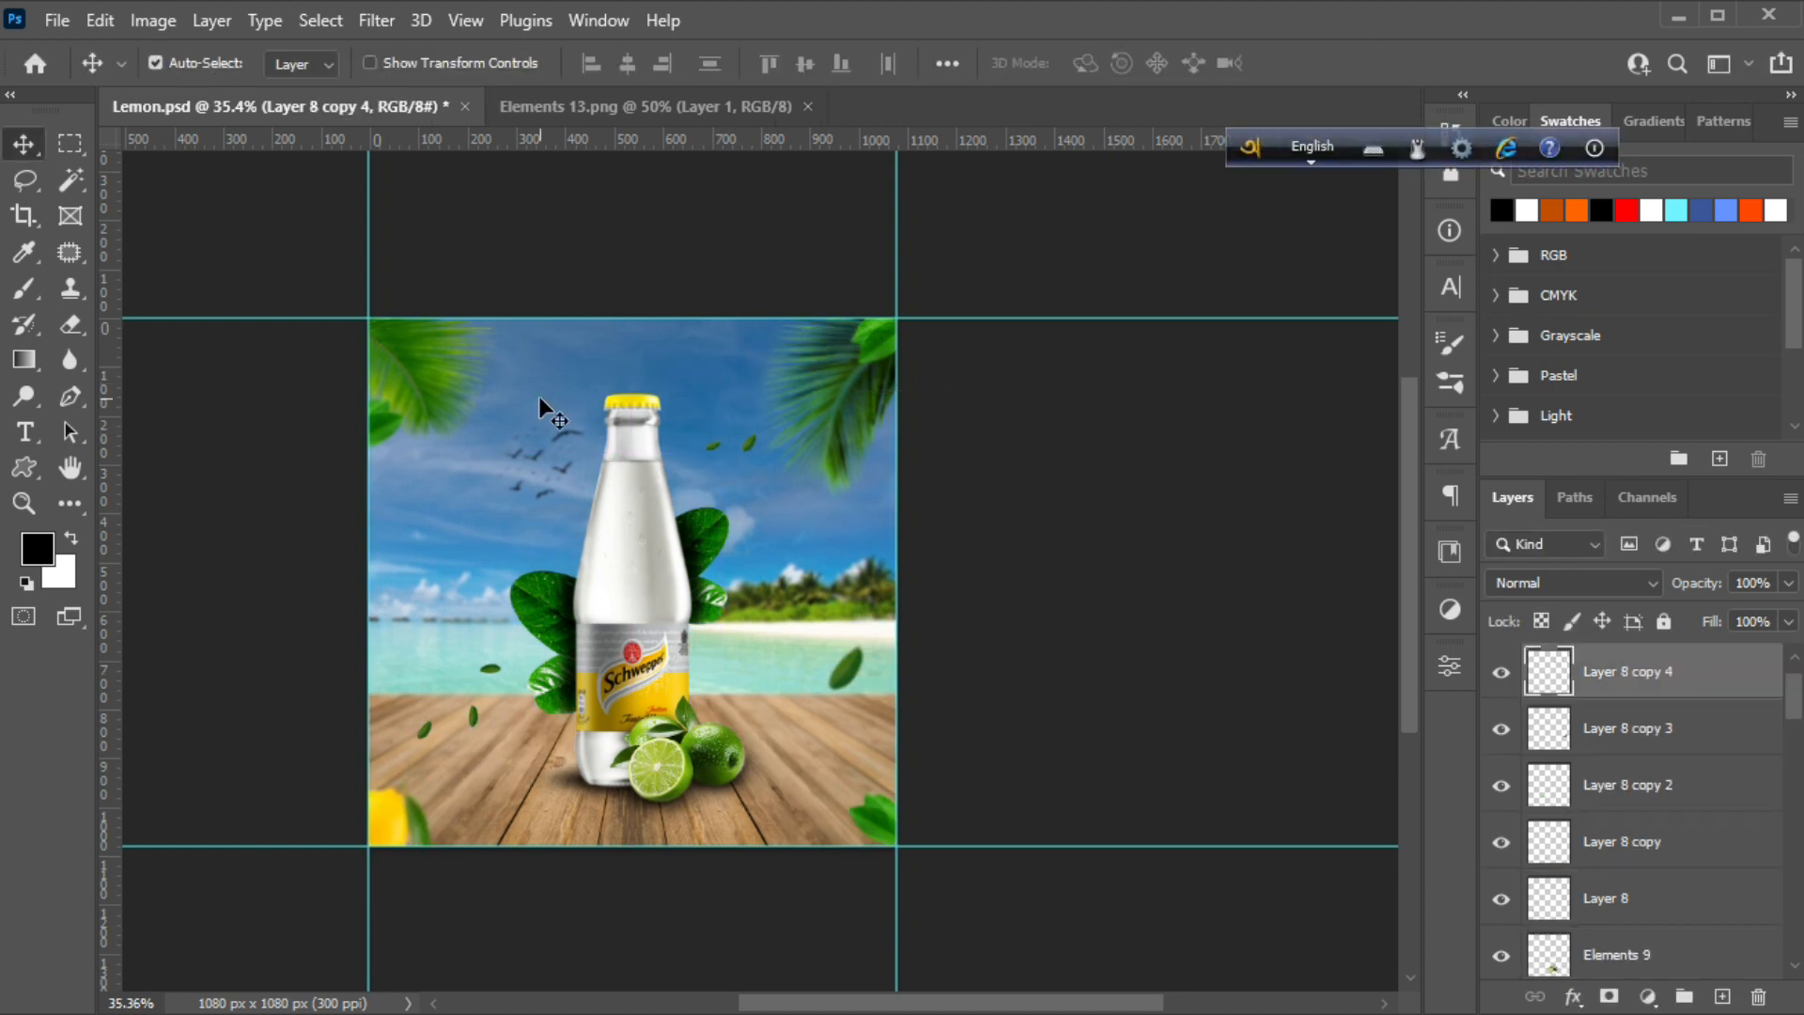
Duplicate the right shoreline leaf, transform the copy and place it over the horizon left of the bottle
left_click_drag(844, 679, 470, 508, "alt")
key("ctrl+t")
key("Return")
left_click_drag(424, 622, 470, 588)
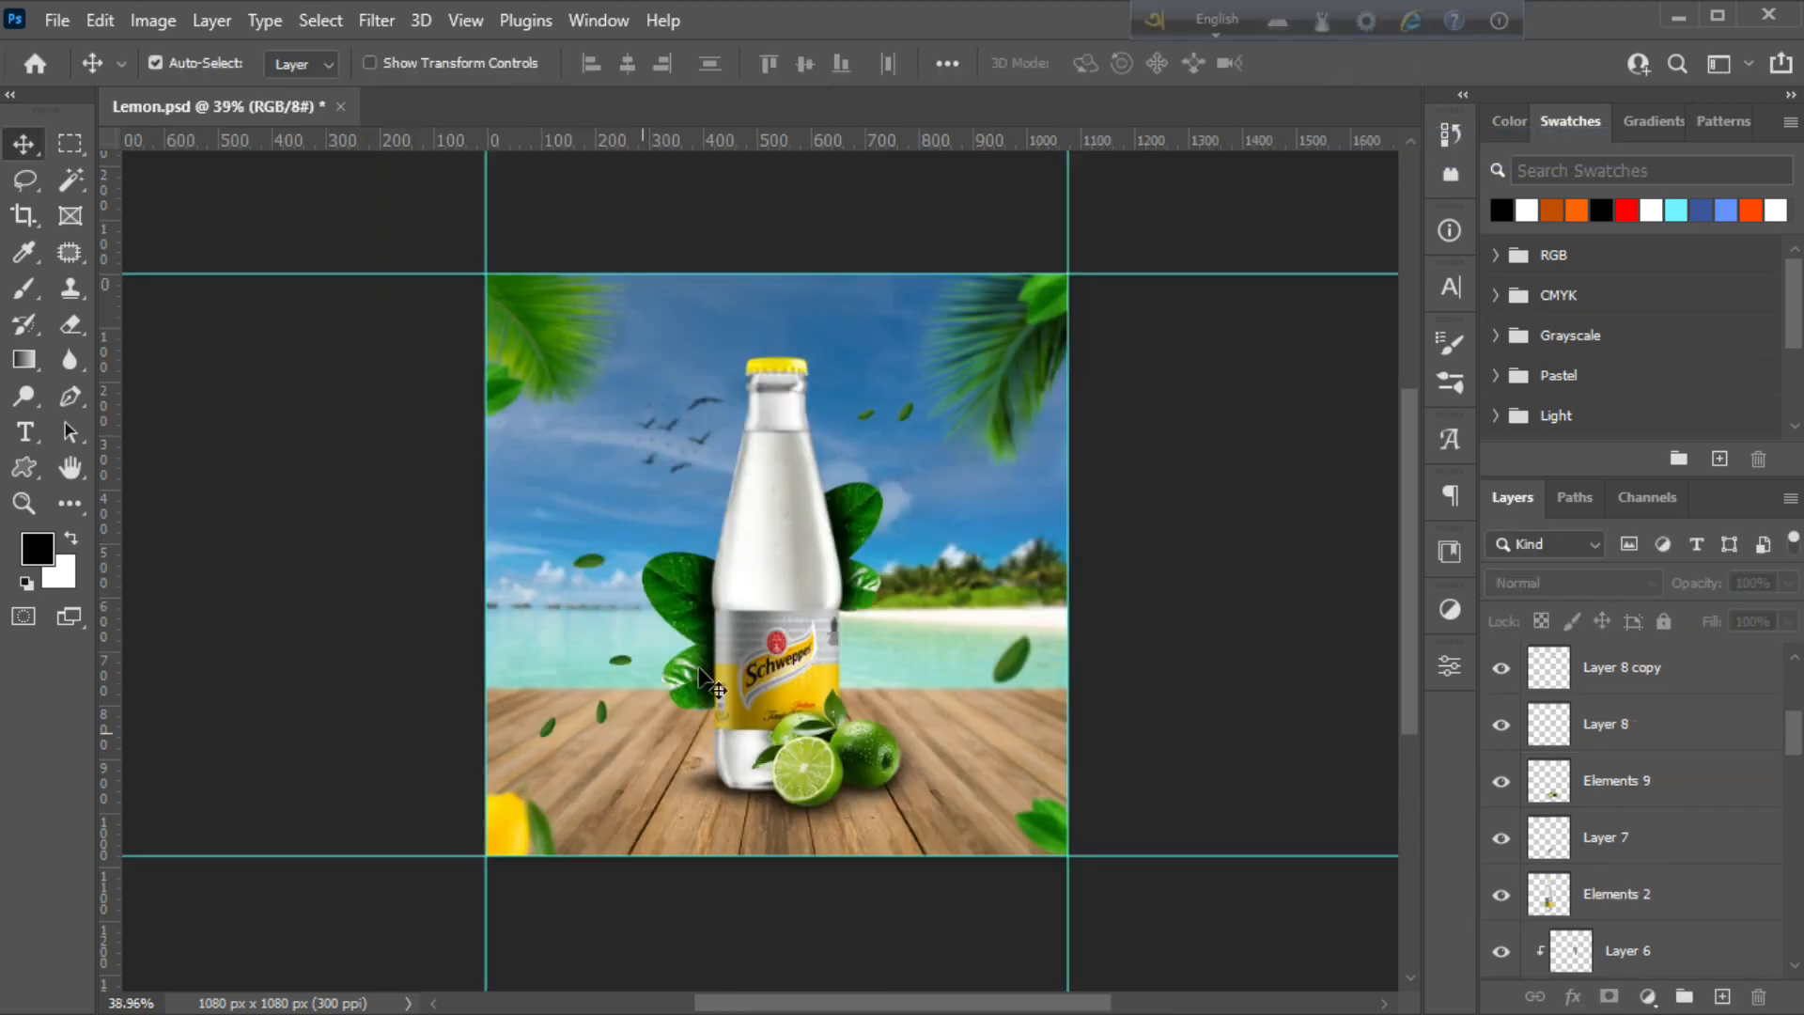
Place the Elements 11 water droplets above the bottle layer, fit them over the bottle and clip them to it
left_click(793, 476)
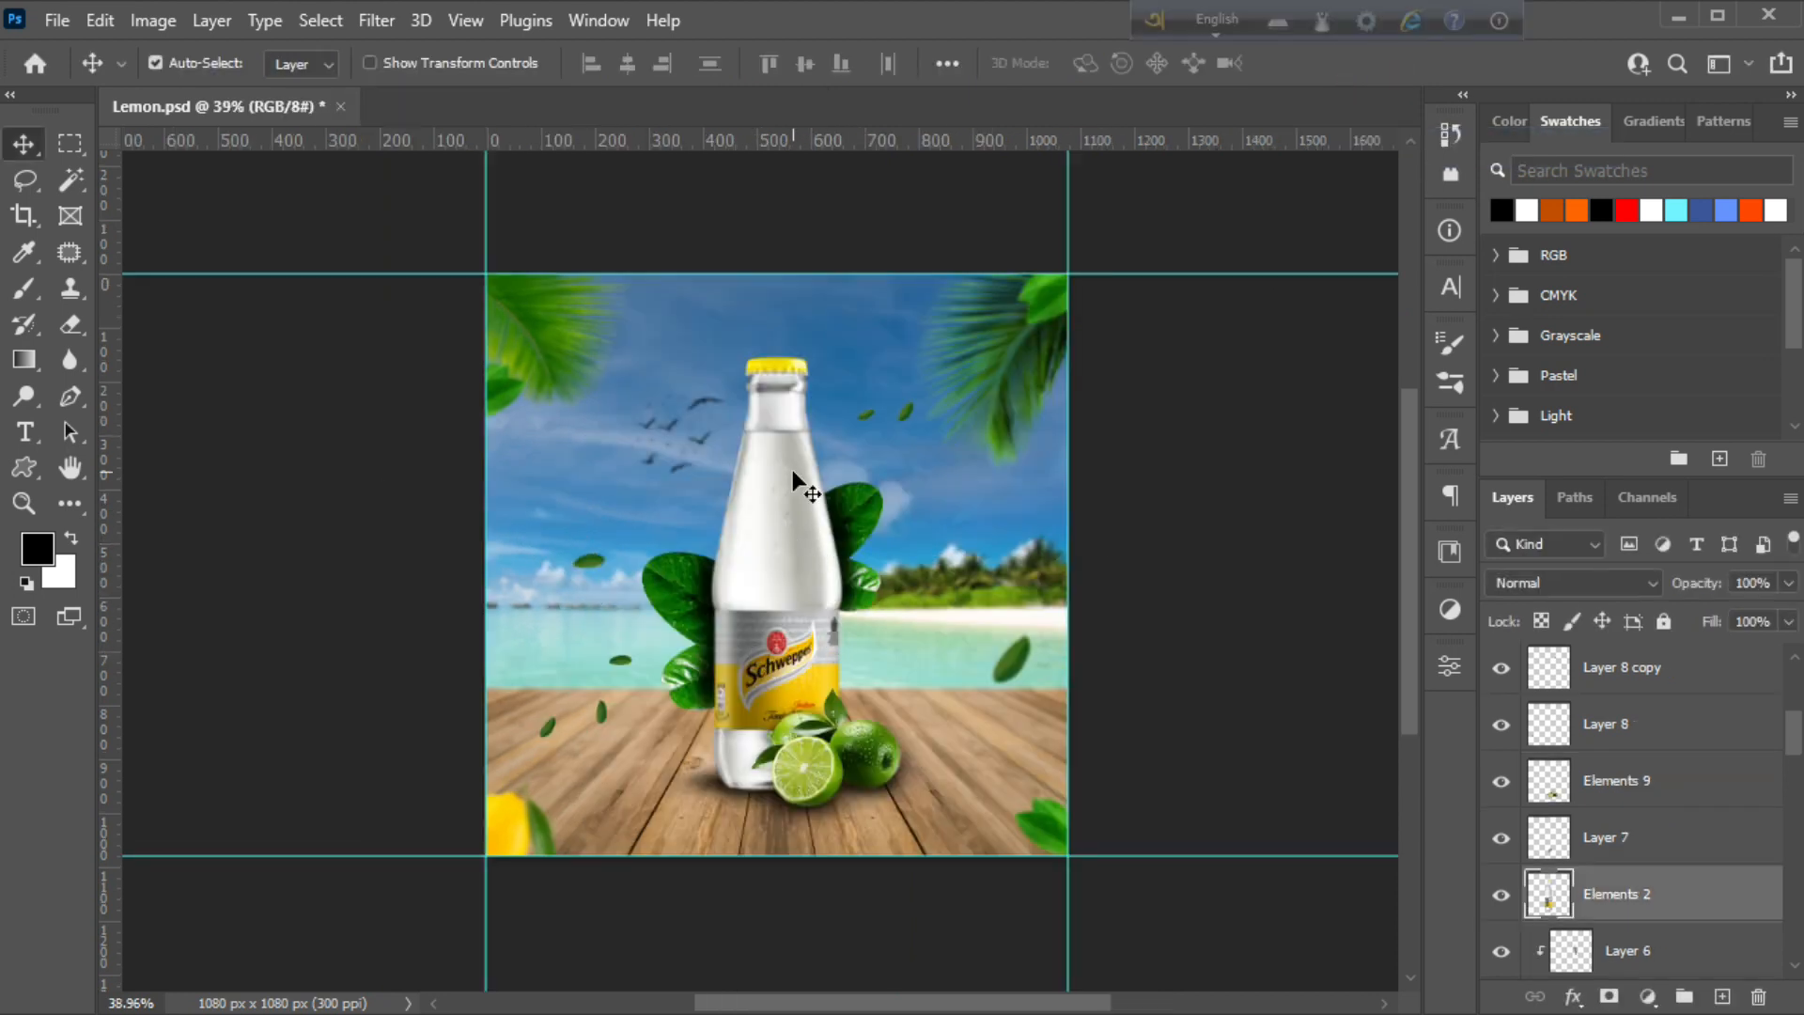
mouse_move(414, 998)
left_click(476, 937)
left_click_drag(342, 390, 803, 652)
left_click_drag(775, 276, 782, 522)
left_click_drag(800, 582, 827, 558)
left_click(1367, 63)
right_click(1551, 893)
left_click(1372, 656)
Readjust the droplets' size and position on the bottle and set their blend mode to Hard Light
left_click(21, 510)
left_click_drag(787, 748, 815, 869)
scroll(181, 346, "up", 1)
key("ctrl+t")
left_click_drag(814, 476, 804, 511)
left_click(1368, 63)
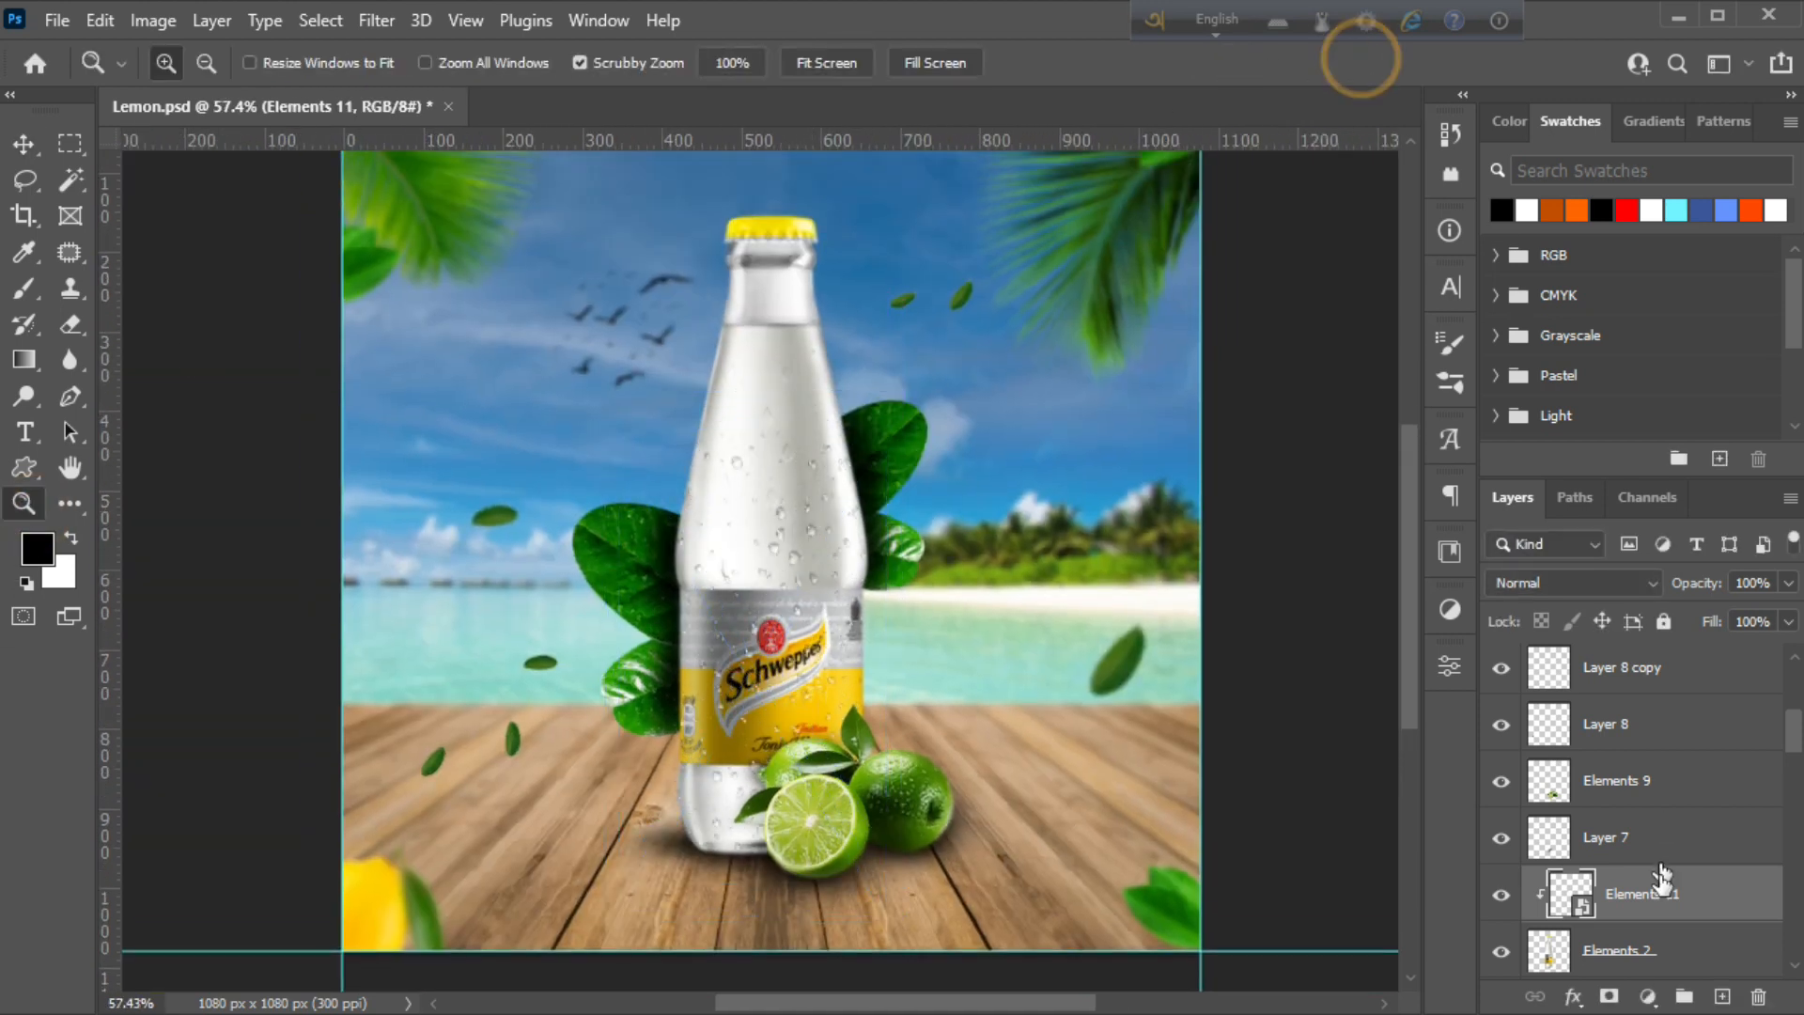
left_click(1547, 575)
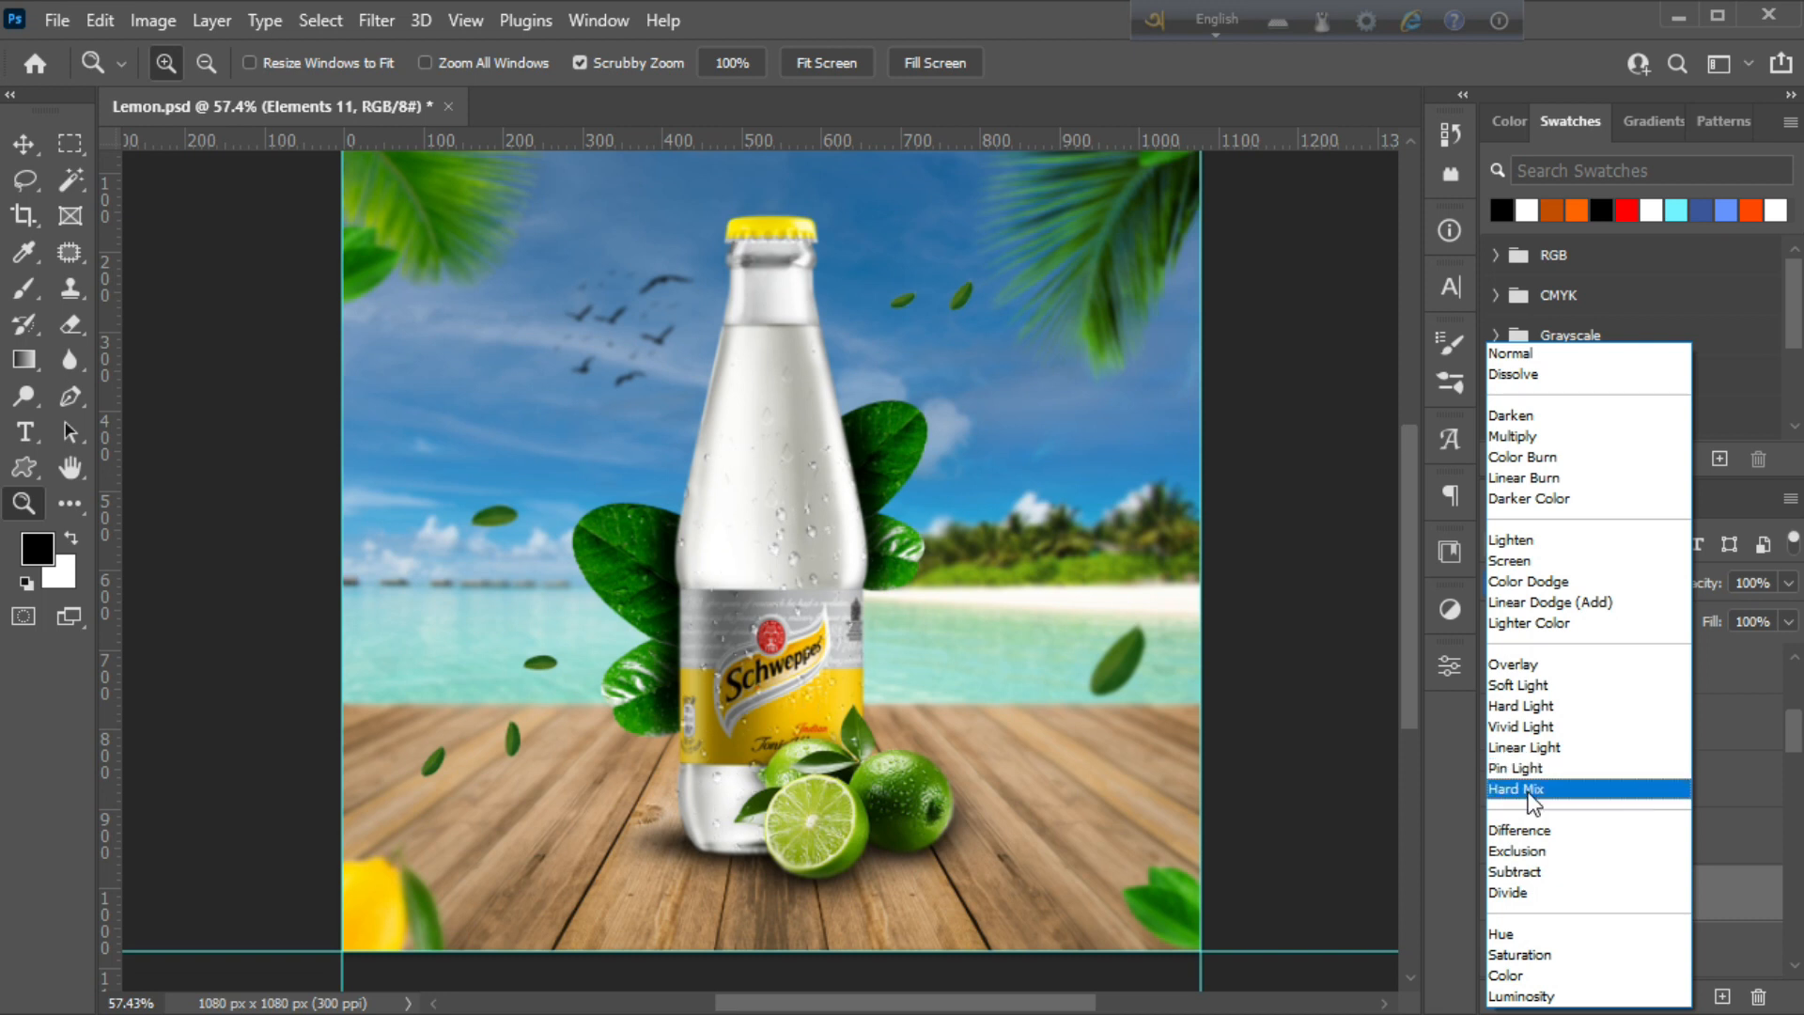
left_click(1535, 705)
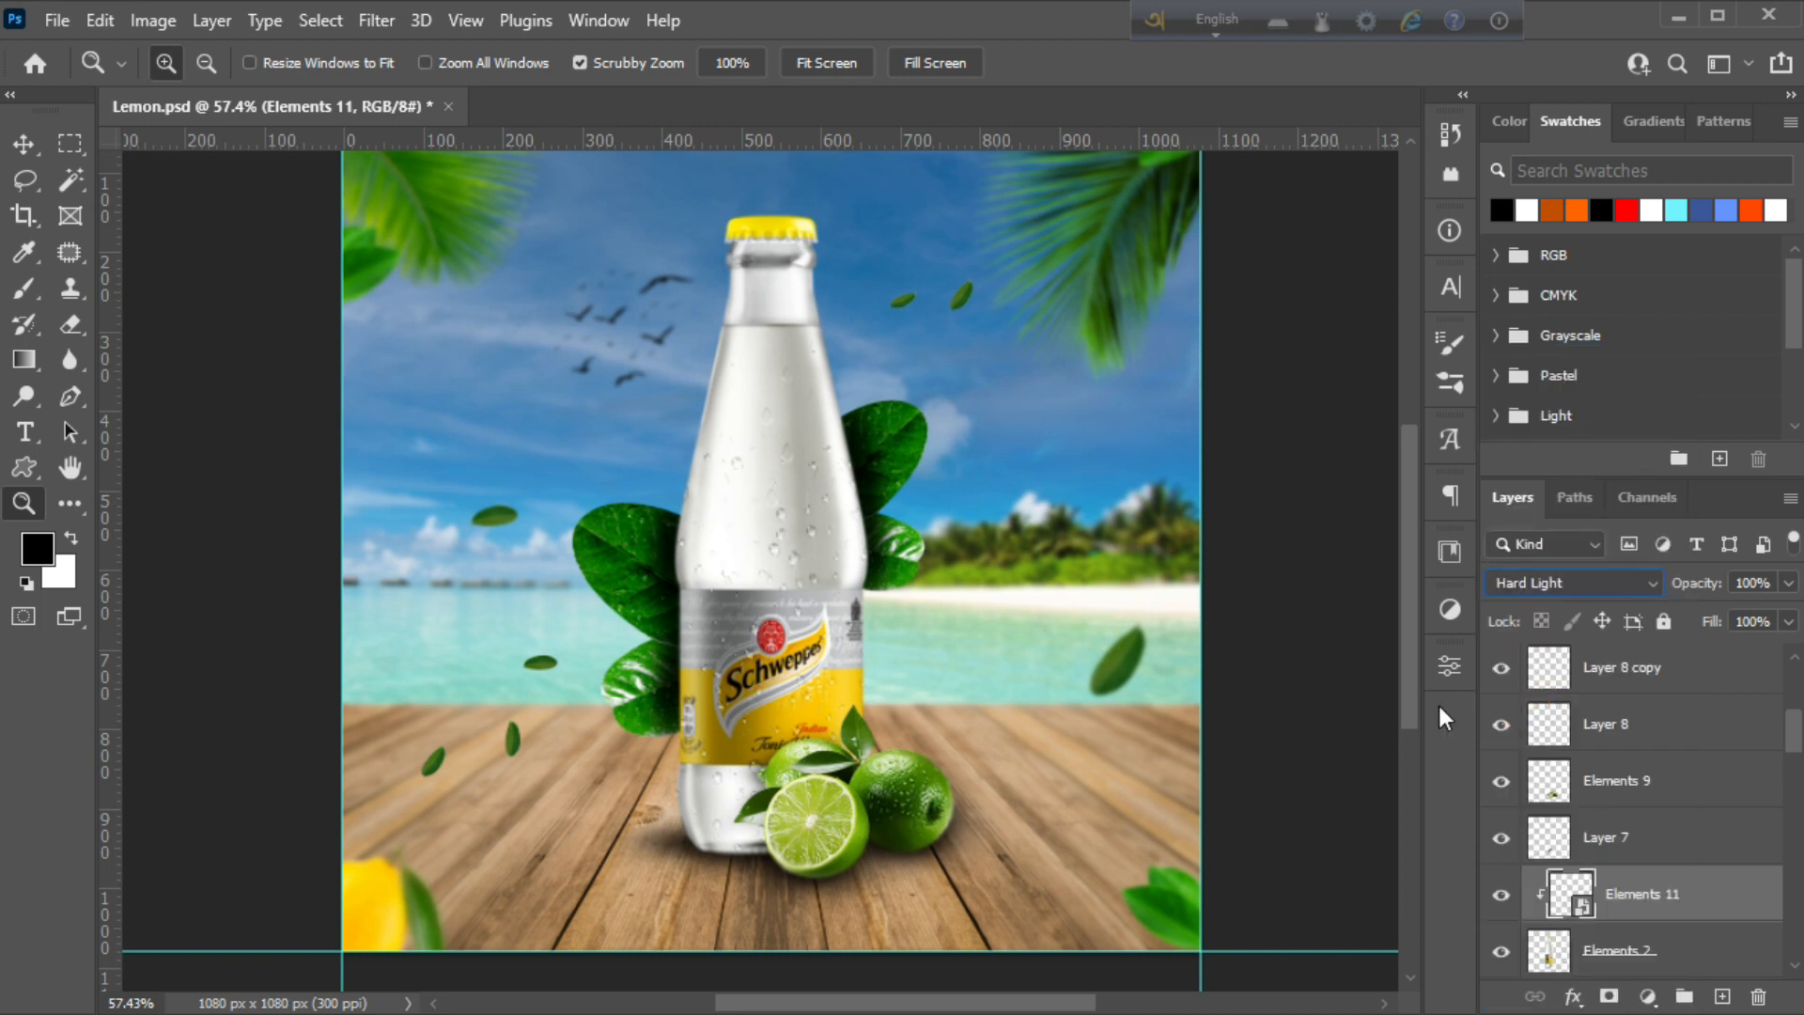
Duplicate the Elements 11 droplets, transform the copy toward the upper part of the bottle and clip it to the bottle
key("ctrl+j")
key("ctrl+t")
left_click_drag(711, 550, 802, 256)
left_click(1367, 62)
right_click(1642, 897)
left_click(1334, 649)
Examine the bottle with the duplicate droplet layer hidden and shown
scroll(931, 609, "up", 2)
left_click_drag(785, 567, 723, 620)
left_click(1501, 895)
left_click(1502, 894)
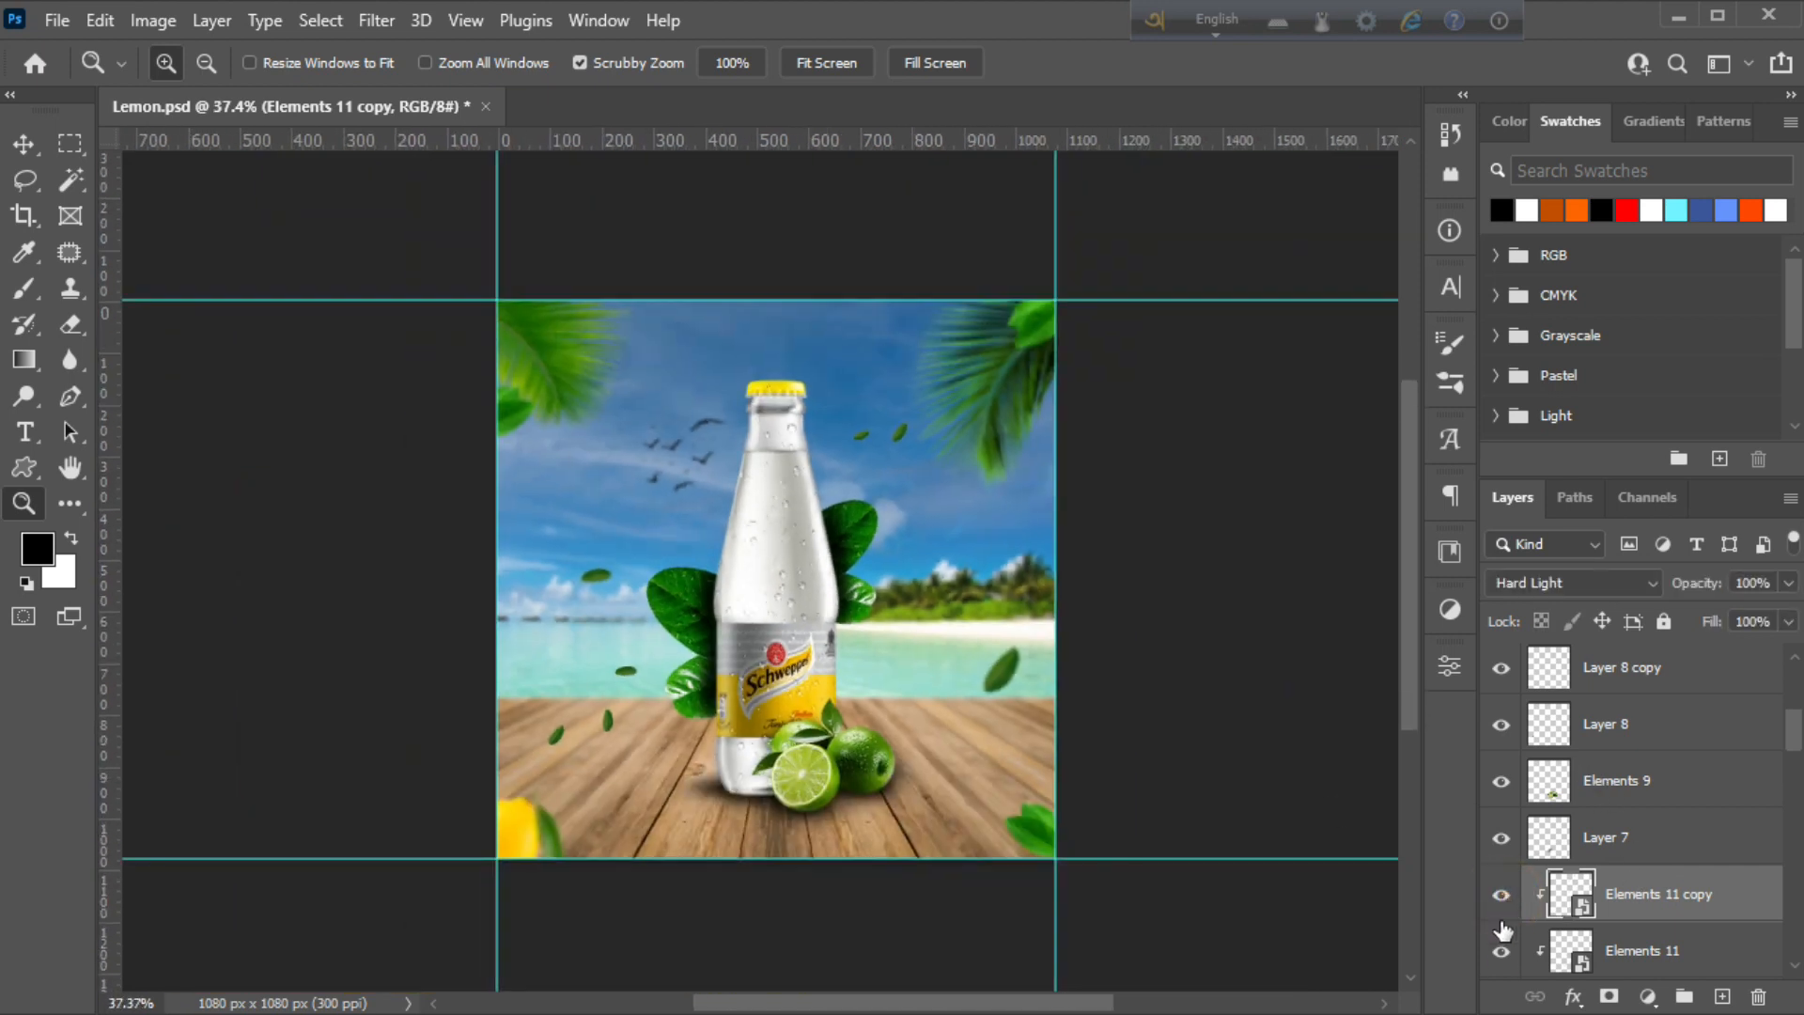
left_click_drag(806, 544, 806, 676)
scroll(801, 628, "up", 1)
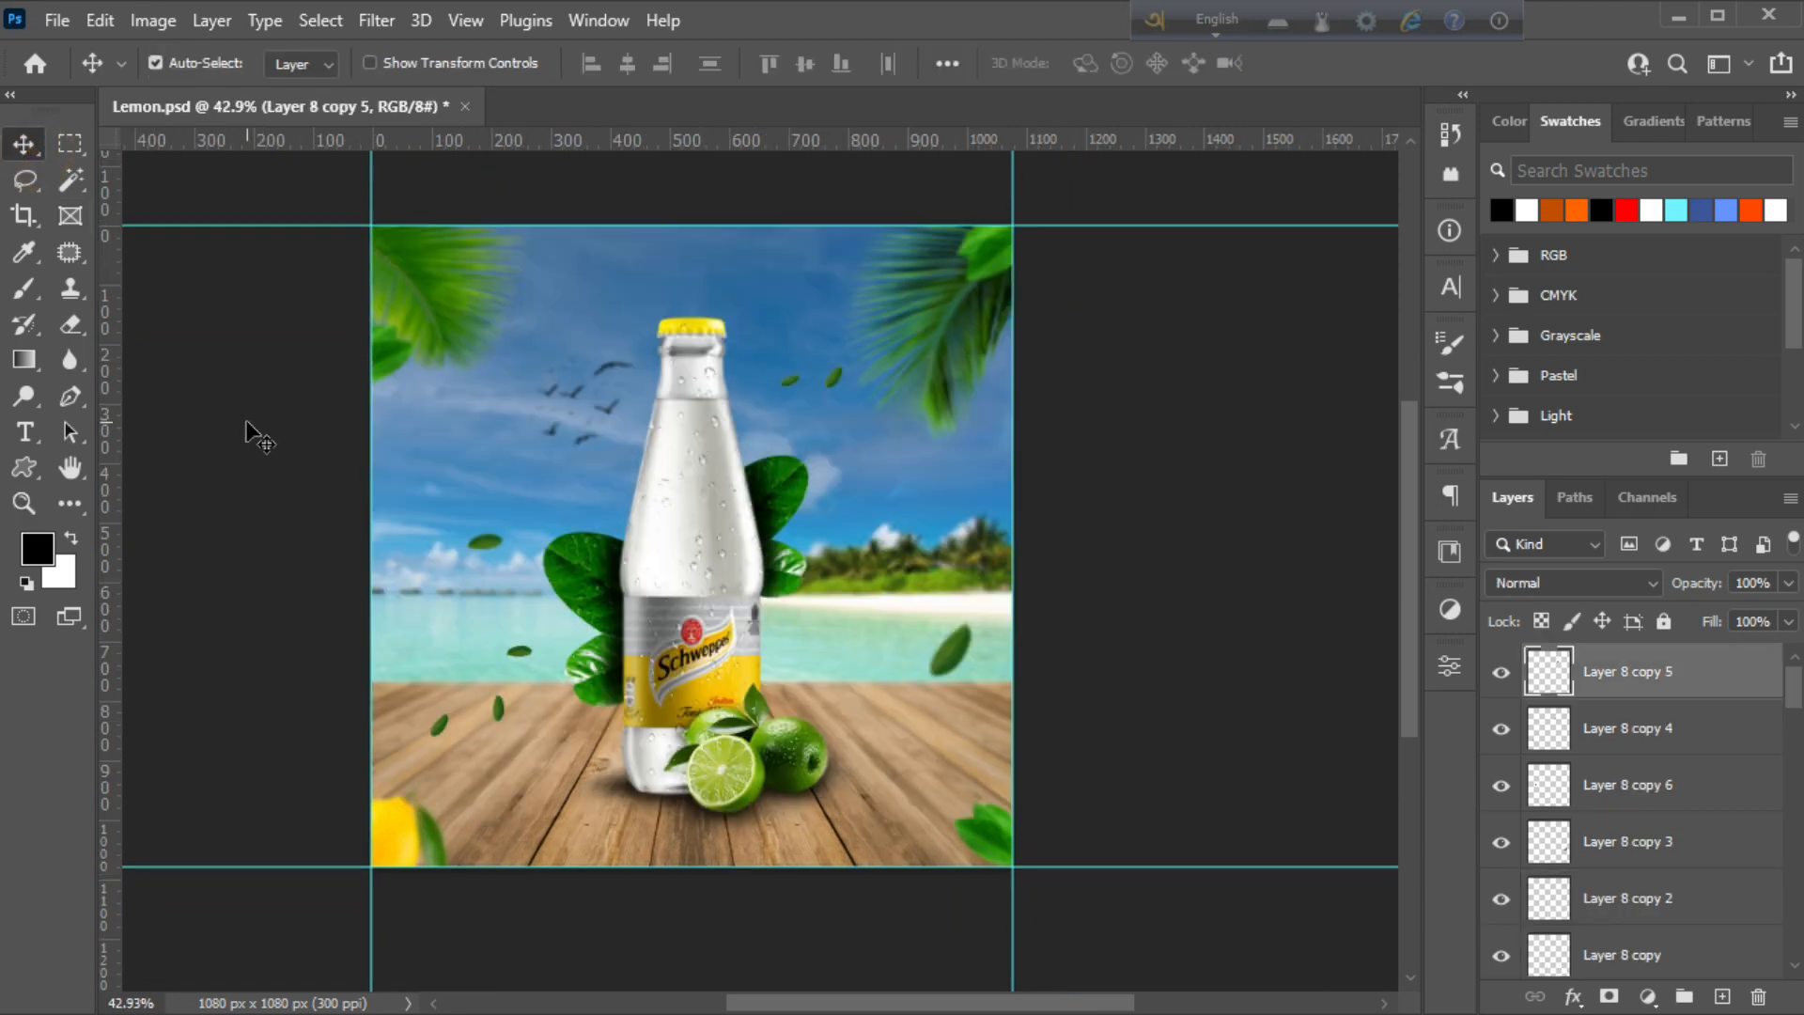
Stamp all visible layers into a new merged layer on top of the layer stack
left_click(248, 427)
key("ctrl")
key("ctrl+shift+alt+e")
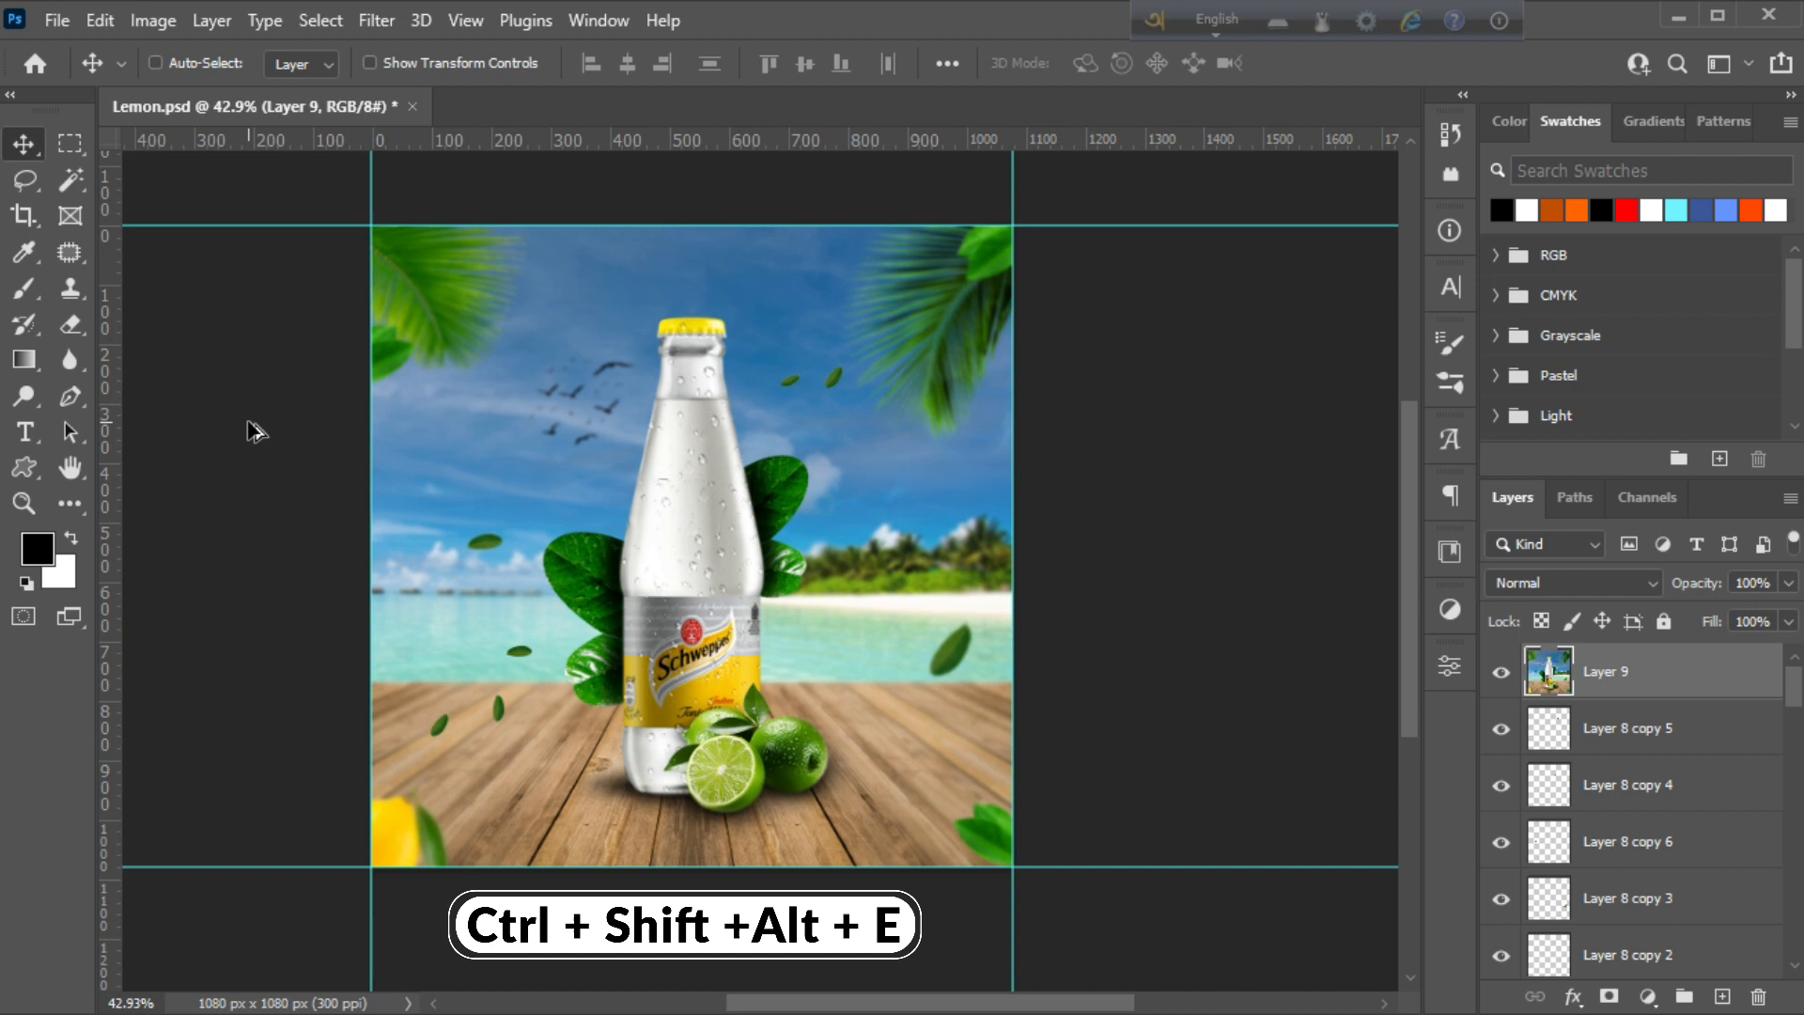
Apply the Camera Raw Filter to the merged layer, setting Exposure to +0.05, Contrast to +6 and Highlights to +6
left_click(374, 20)
left_click(453, 227)
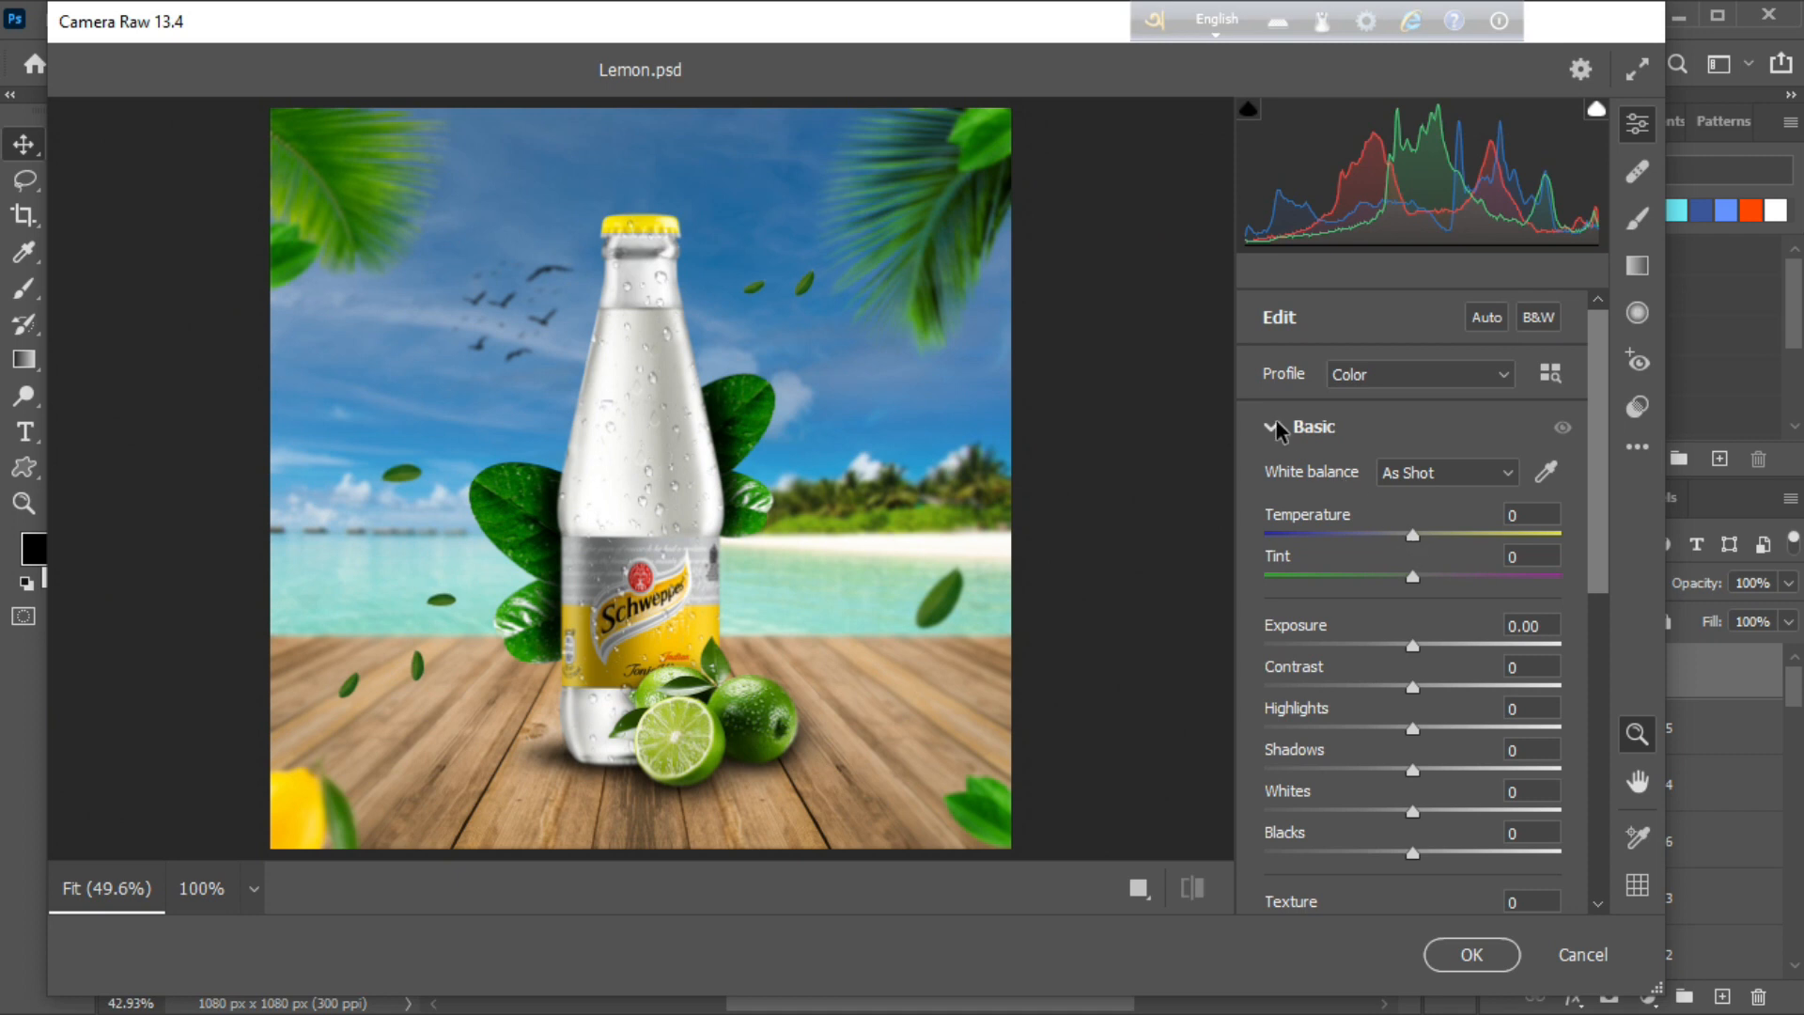
left_click(1273, 429)
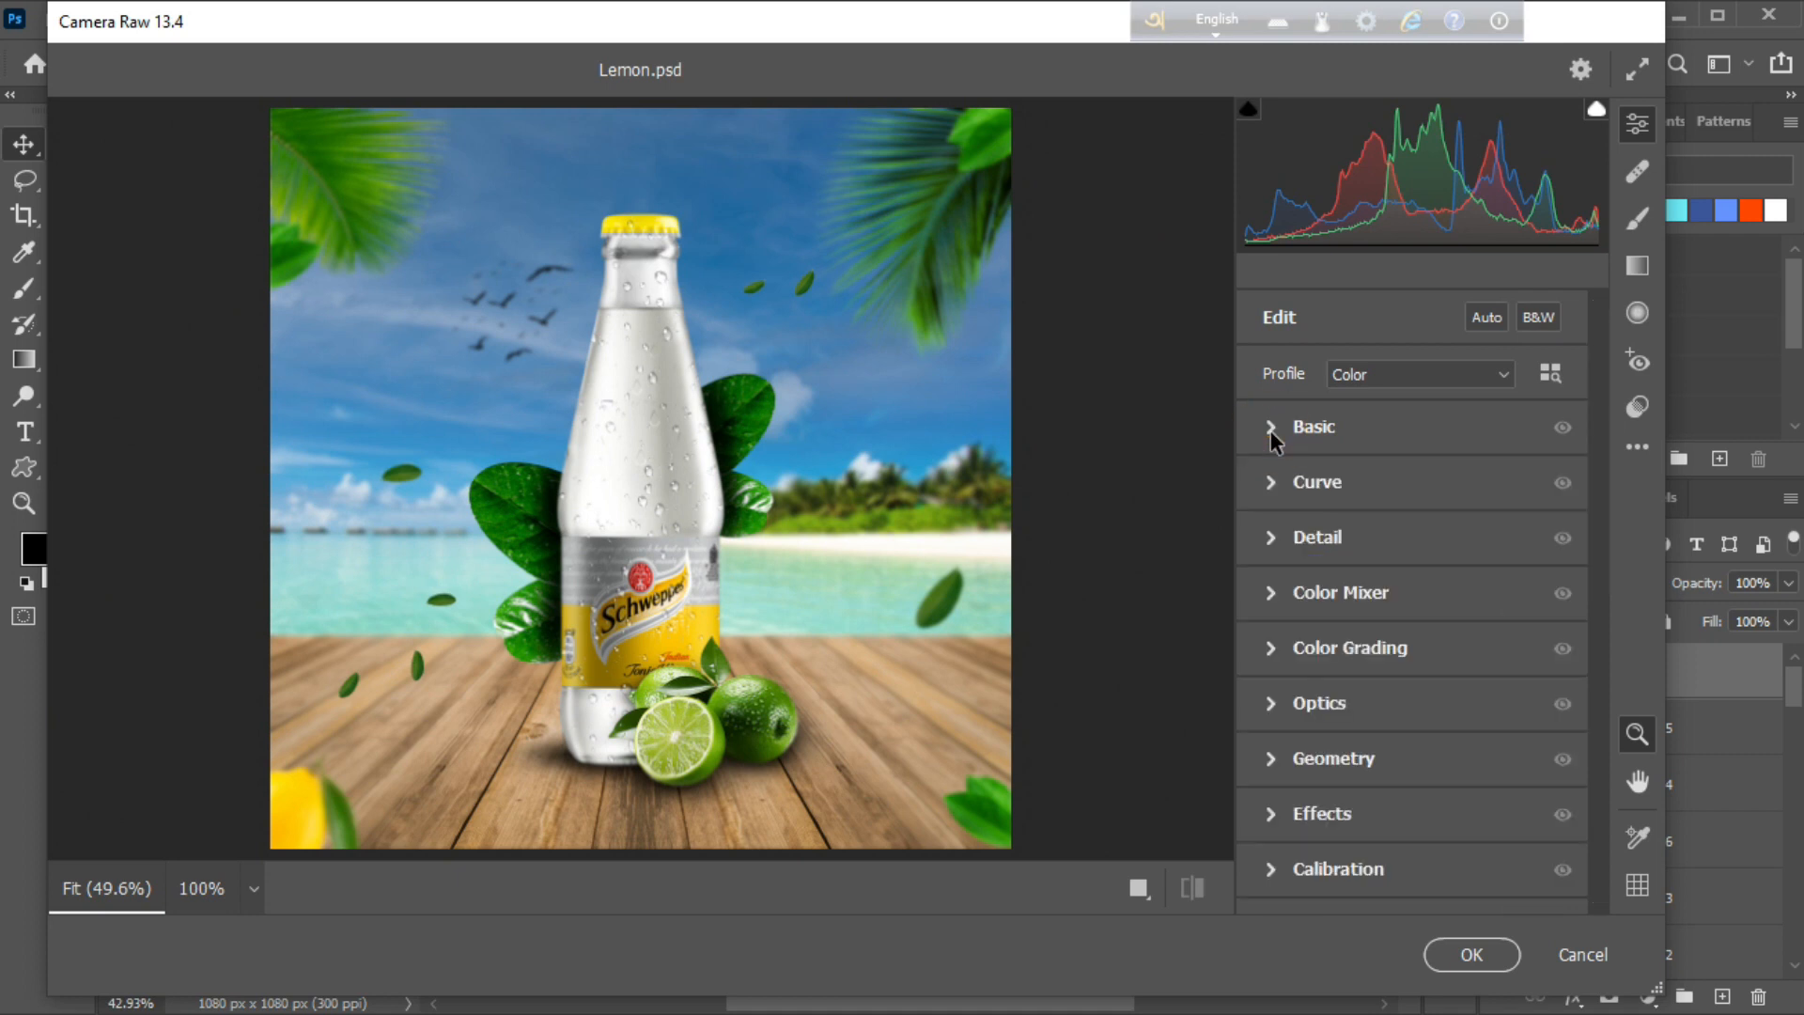
left_click(1271, 430)
left_click_drag(1413, 532, 1415, 534)
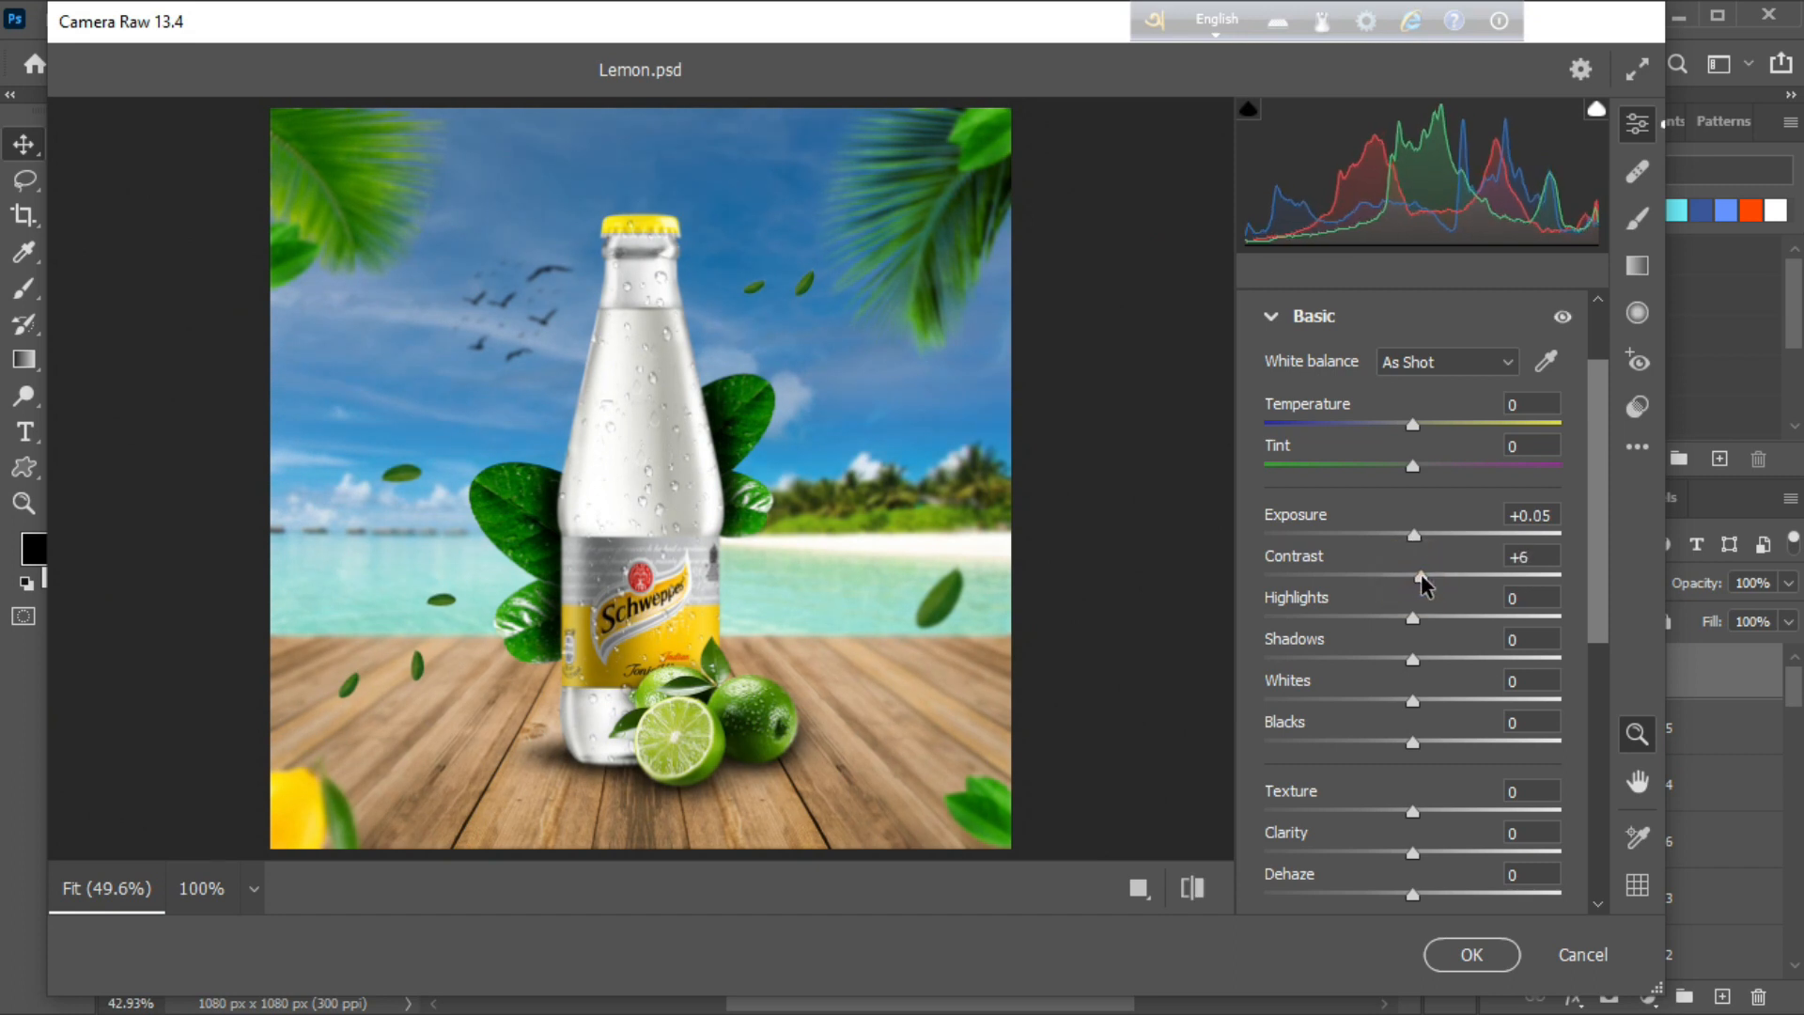
left_click_drag(1419, 622, 1421, 622)
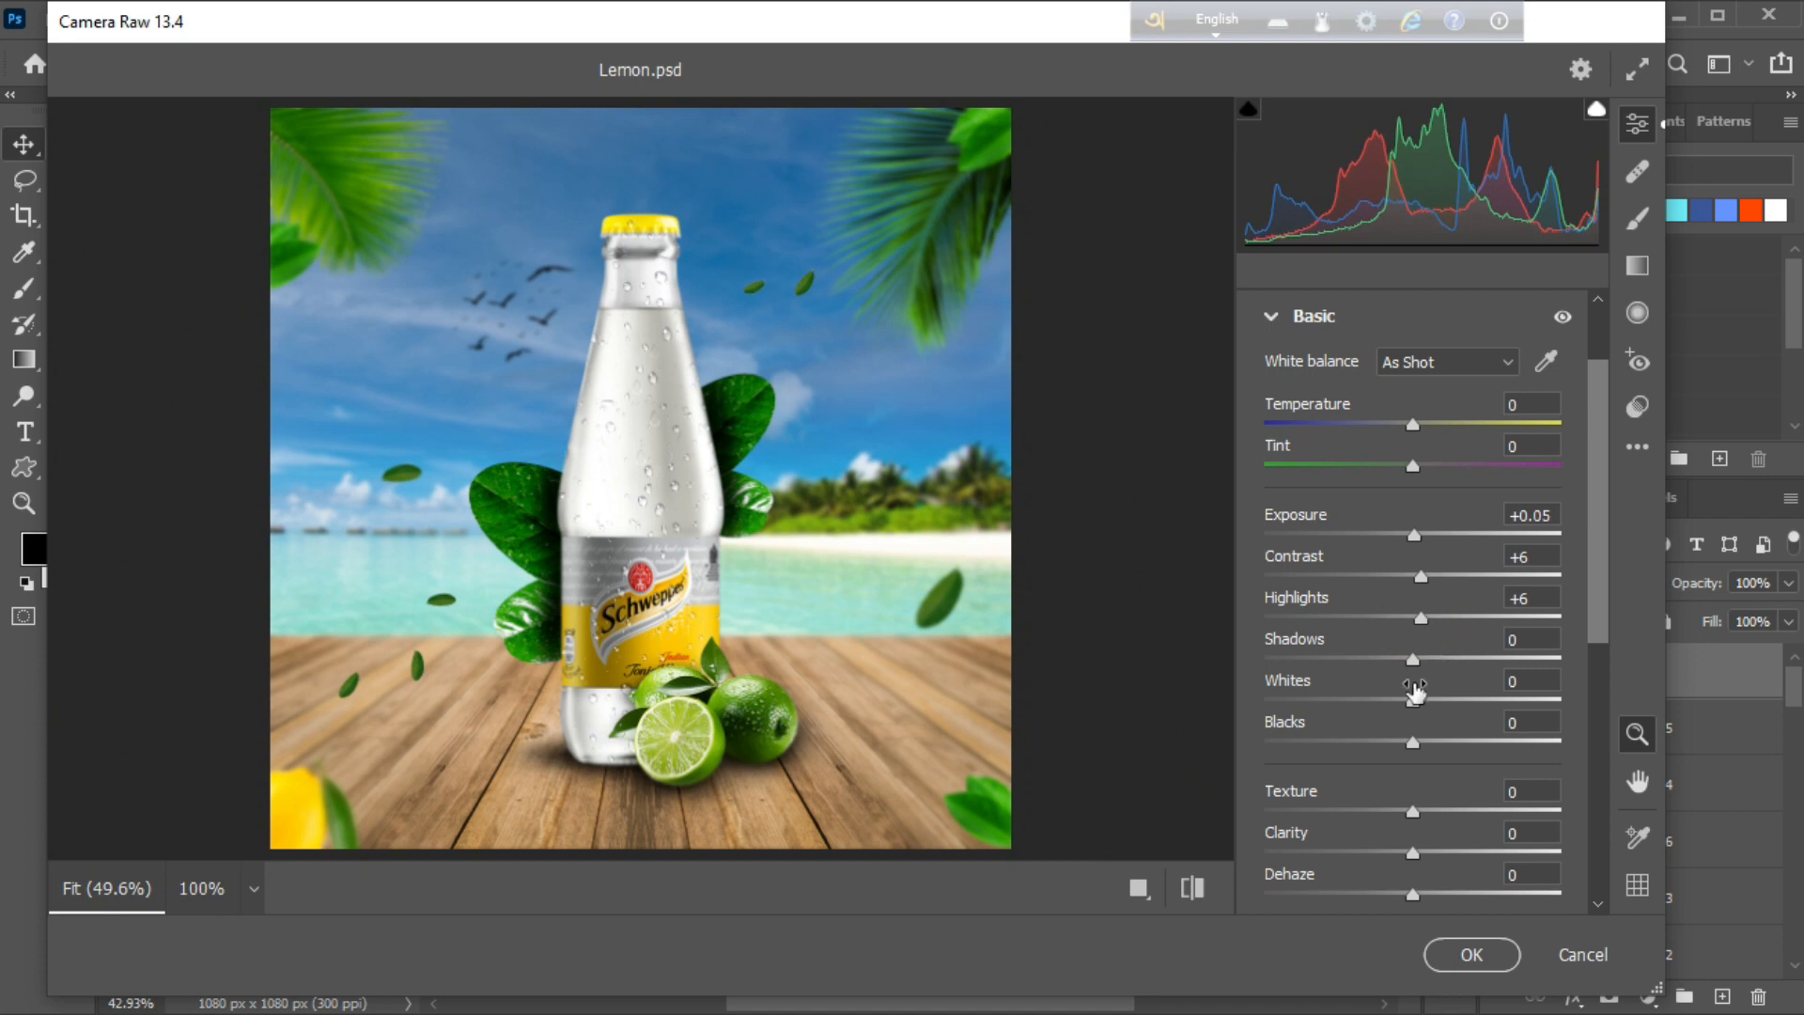
Set Texture to +3, Clarity to +2 and Dehaze to +7, and compare the image with its default settings
scroll(1417, 691, "down", 1)
scroll(1414, 701, "down", 1)
left_click_drag(1413, 716, 1423, 765)
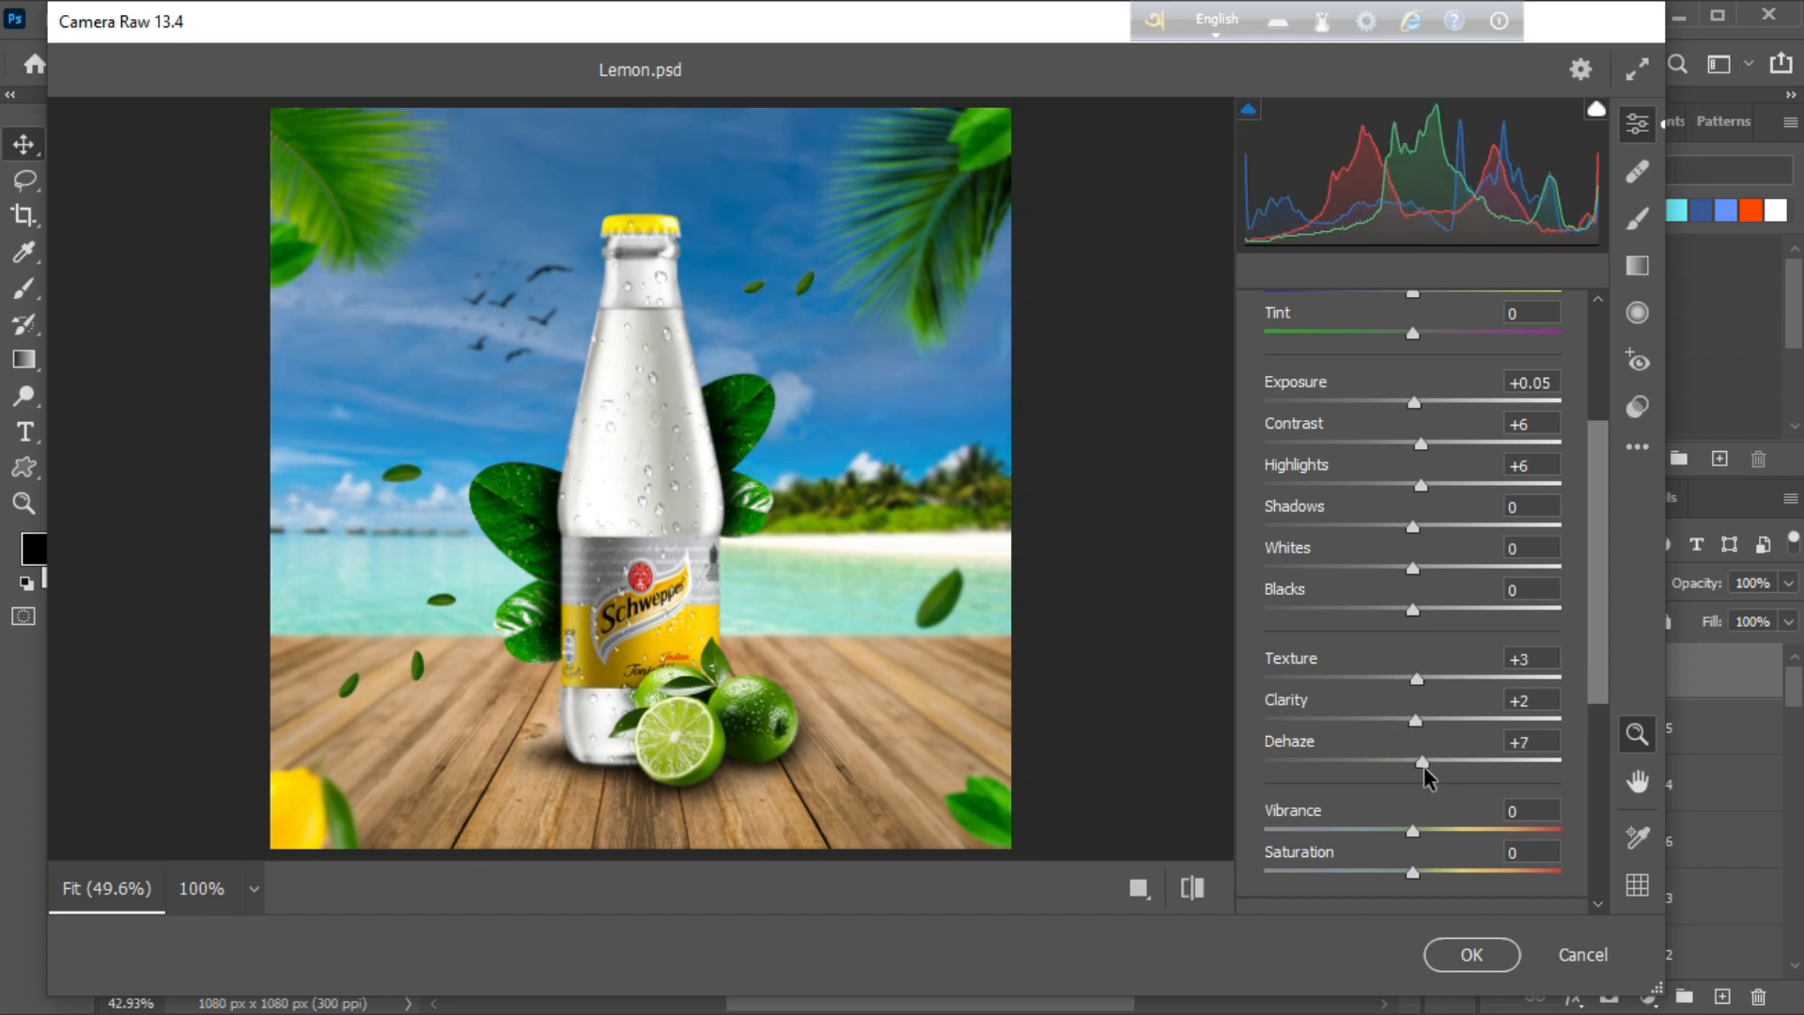
left_click(1192, 888)
left_click(1192, 887)
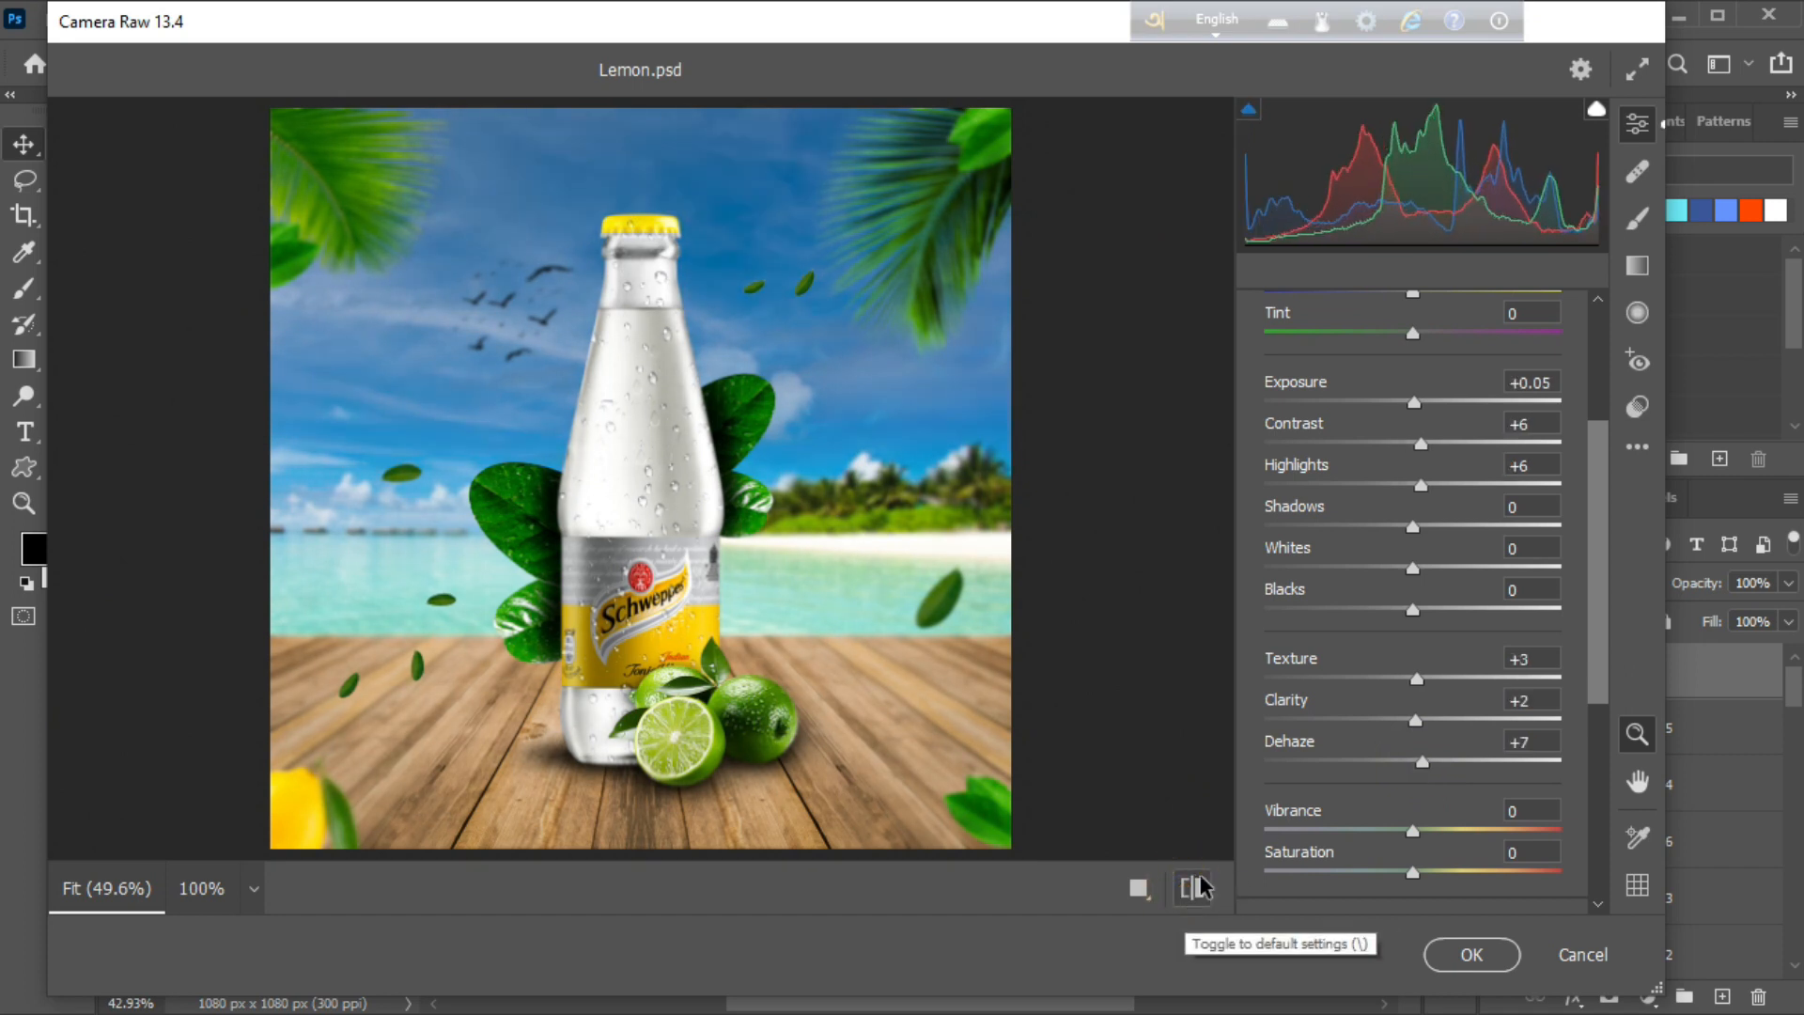
Set Sharpening to 12, raise Noise Reduction and Color Noise Reduction to about 25, and compare with the default settings
scroll(1462, 821, "down", 1)
scroll(1447, 812, "down", 2)
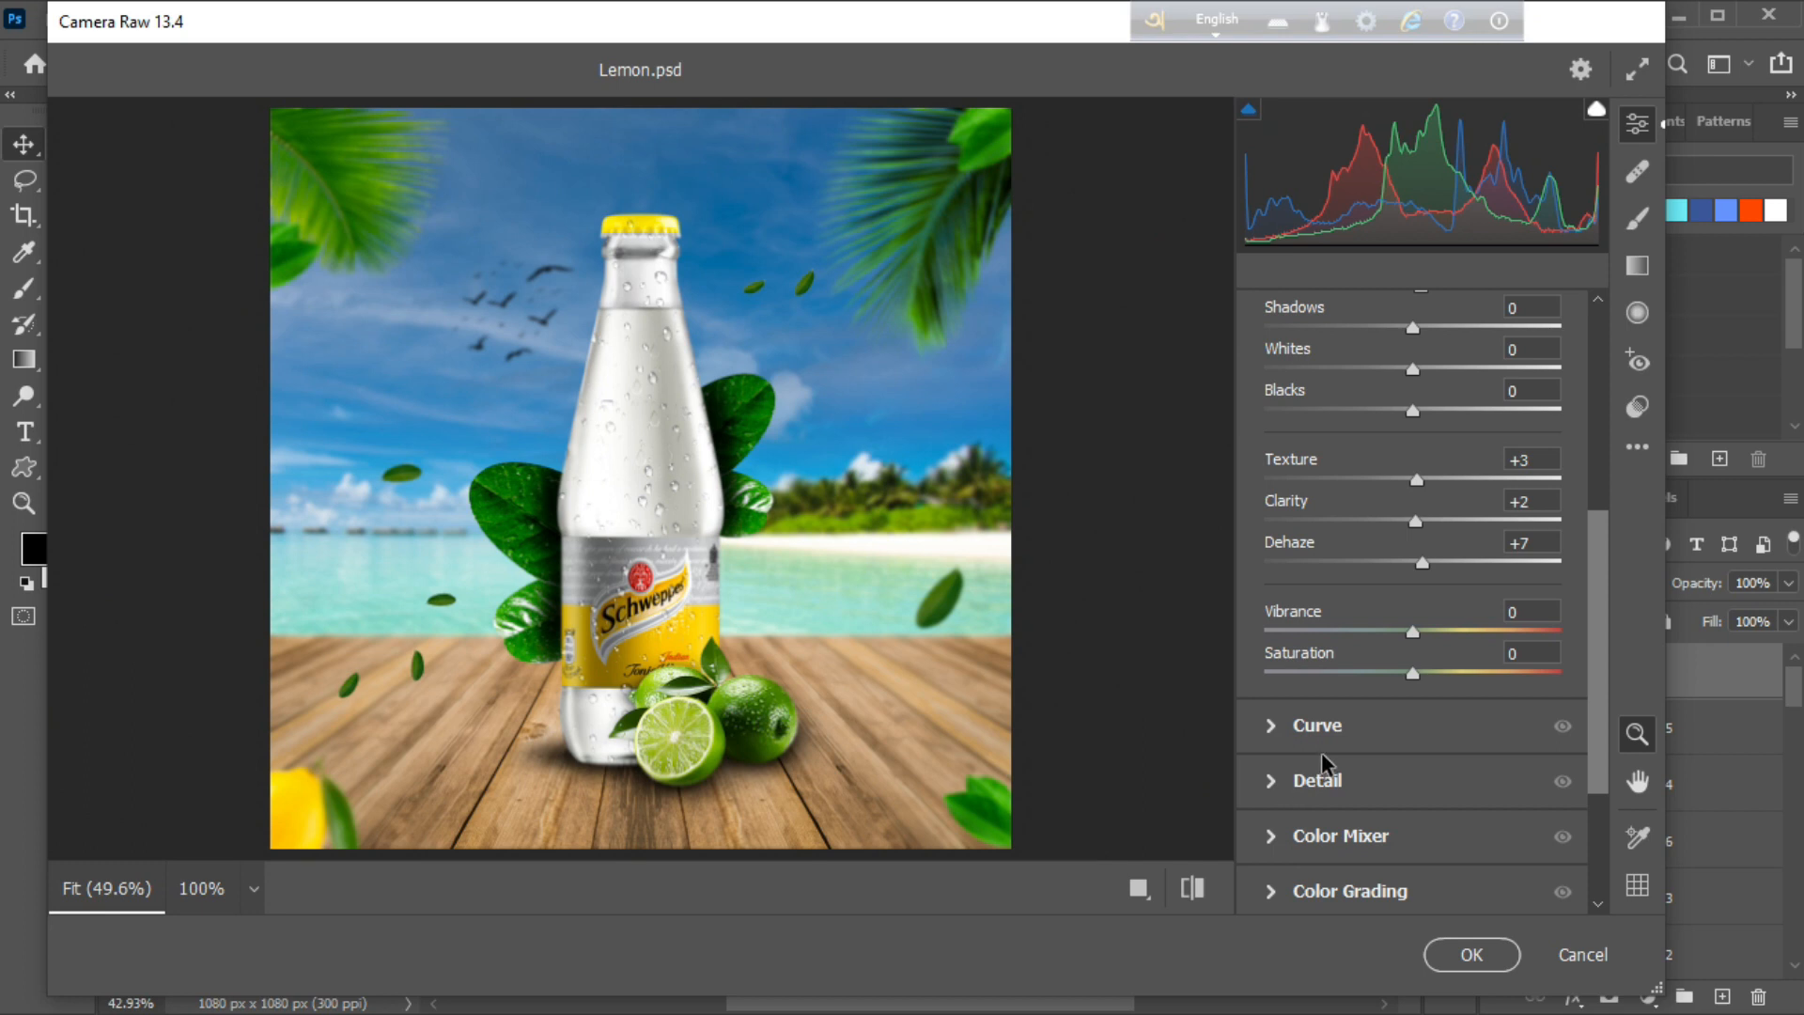
left_click(1280, 709)
left_click(1287, 602)
left_click(1328, 657)
left_click(1339, 711)
left_click(1332, 658)
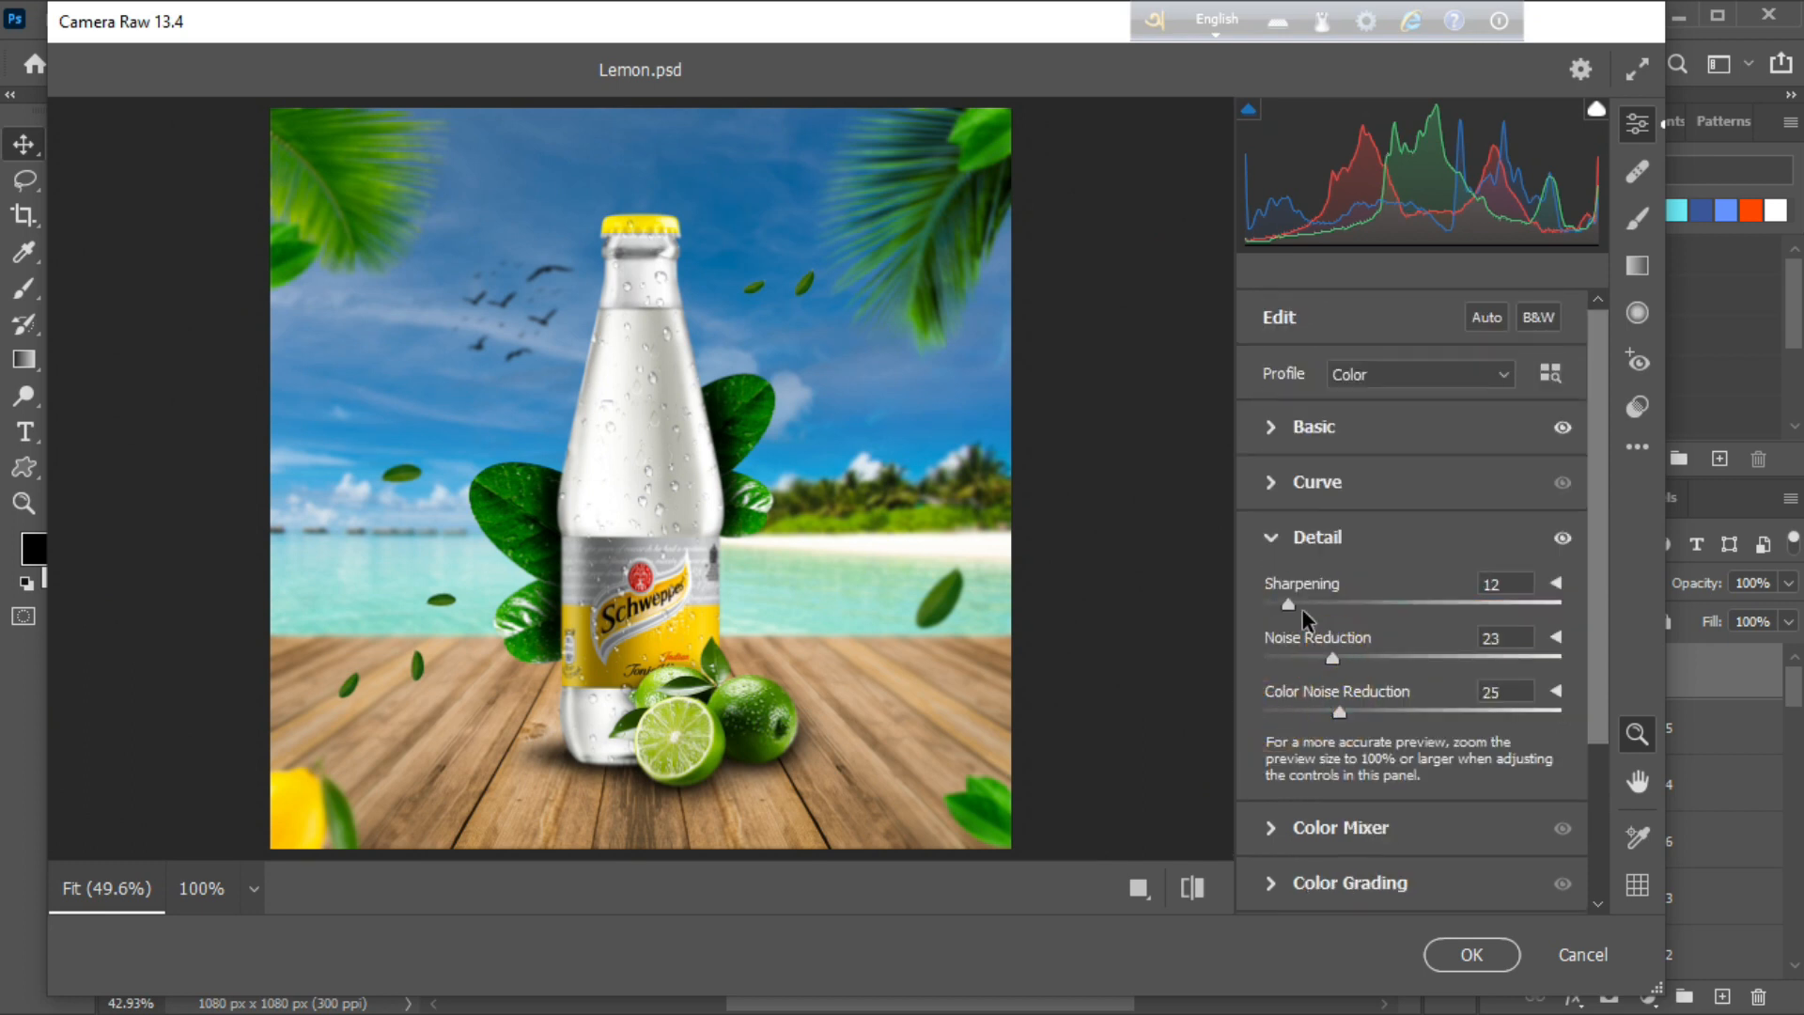
left_click(1342, 712)
left_click(1339, 658)
left_click(1192, 888)
left_click(1191, 893)
Add a Vignetting effect of -10, compare it with the default settings and apply the Camera Raw adjustments
scroll(1380, 754, "down", 3)
left_click(1270, 832)
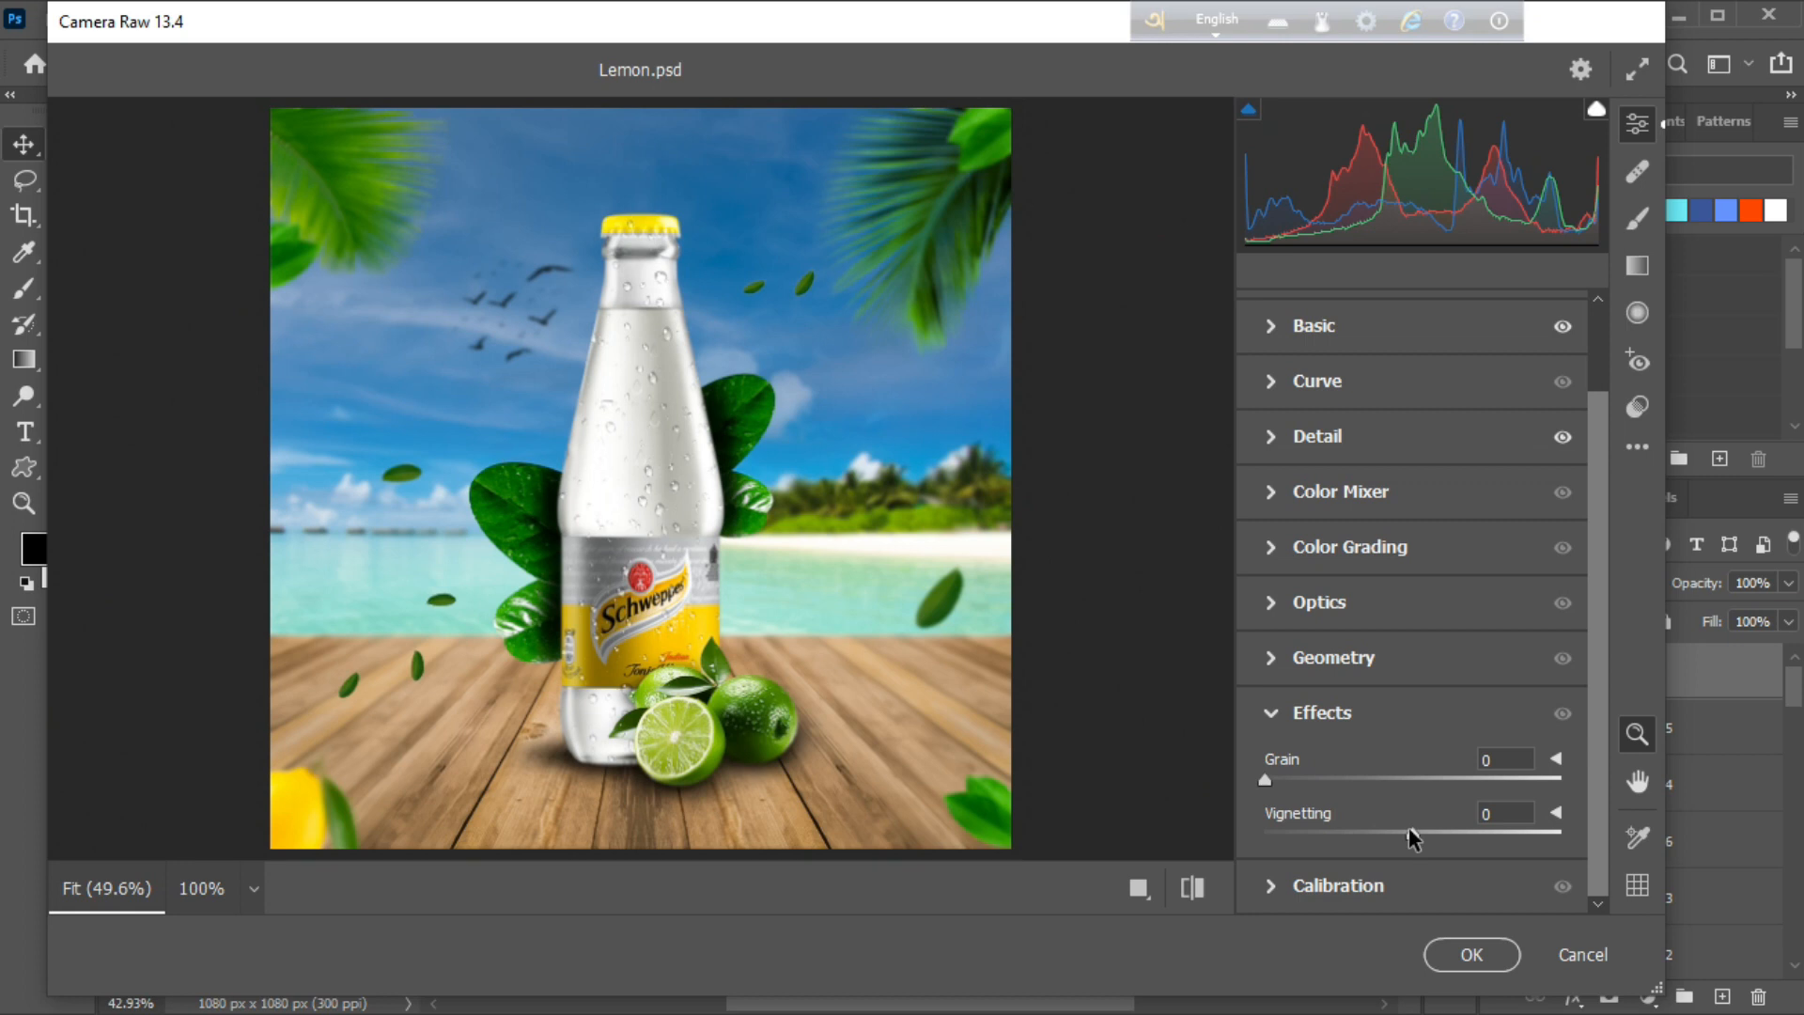
left_click_drag(1412, 834, 1398, 836)
left_click(1192, 887)
left_click(1192, 887)
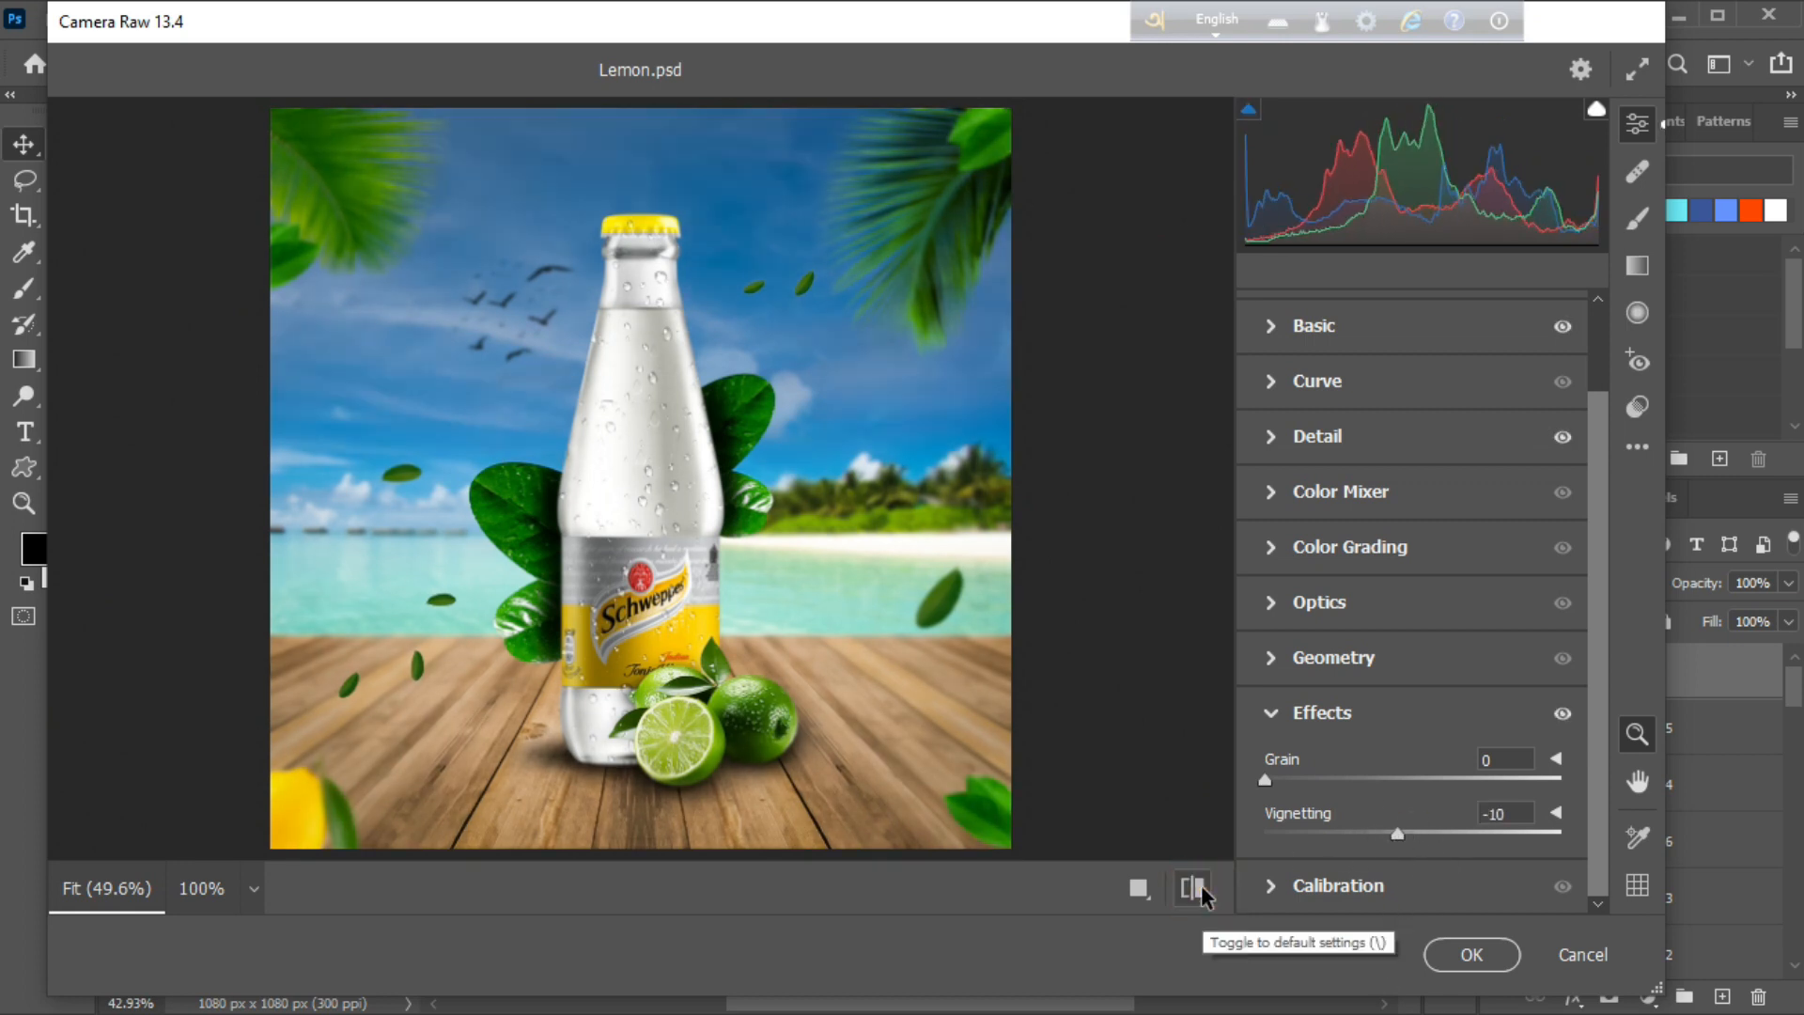
left_click(1452, 953)
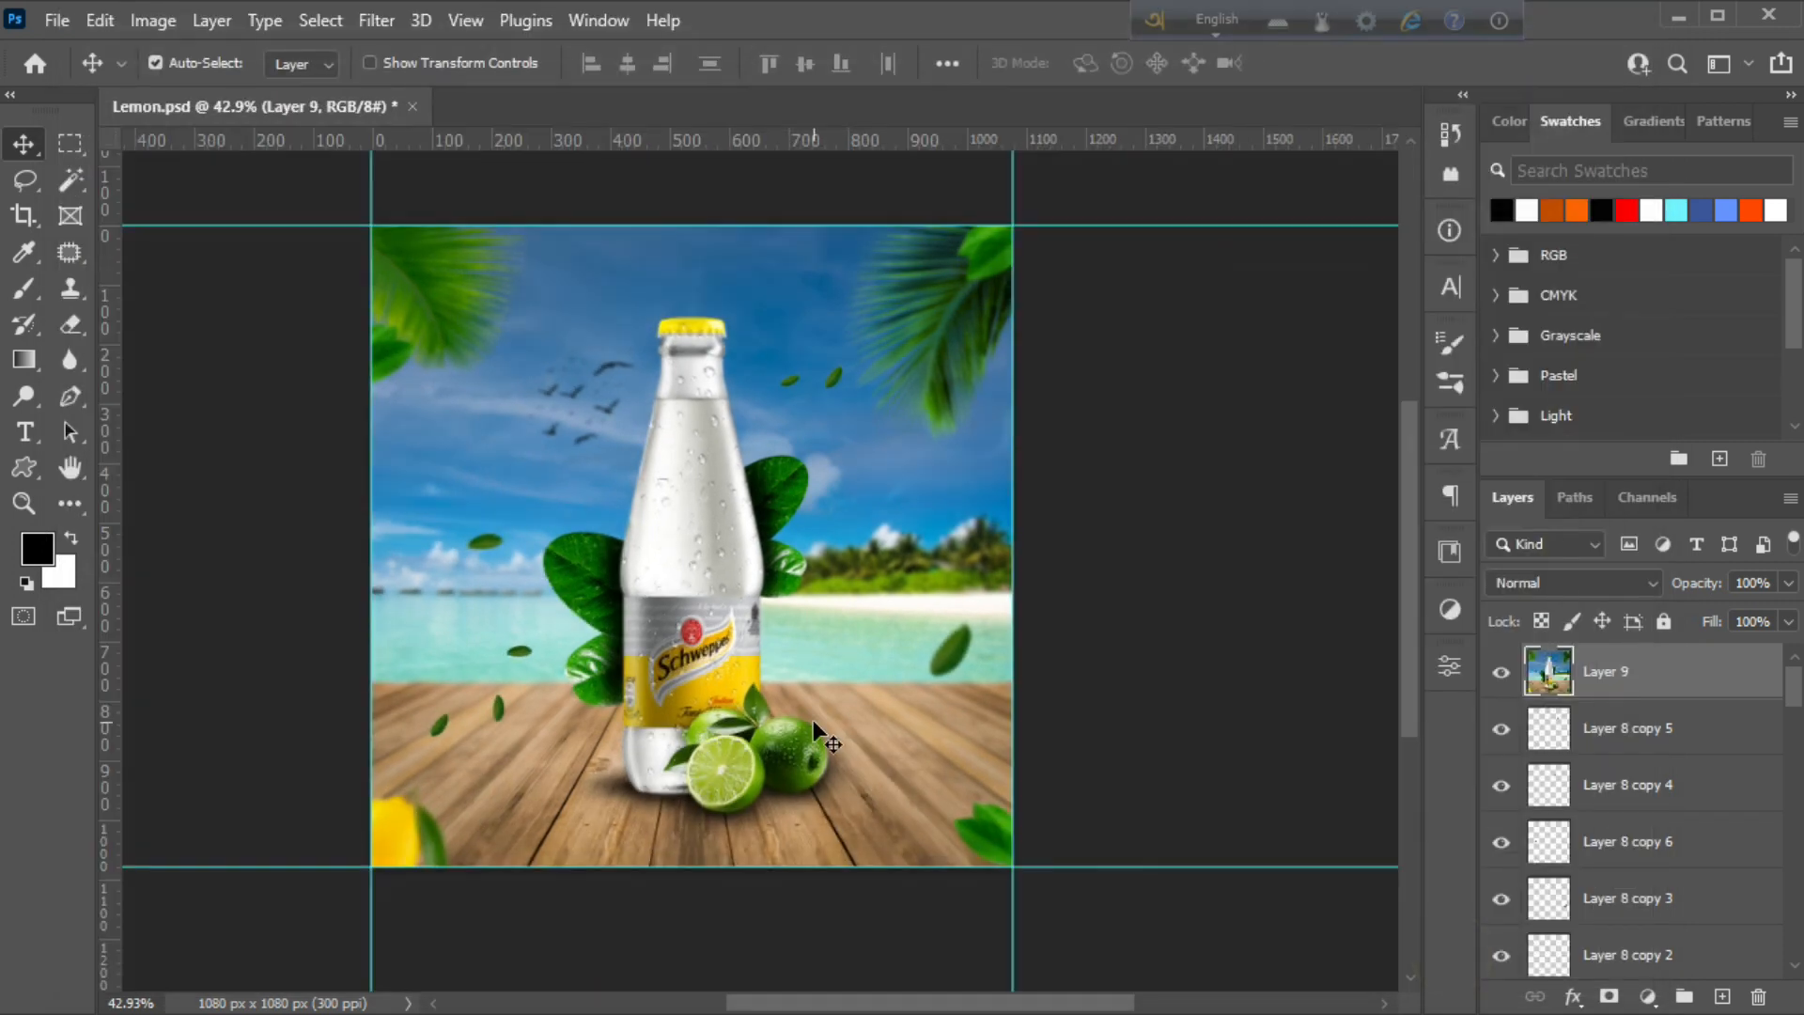
Export the composite for web as a 1080 x 1080 px JPEG at Maximum quality 100 and save the document
left_click(57, 20)
mouse_move(319, 449)
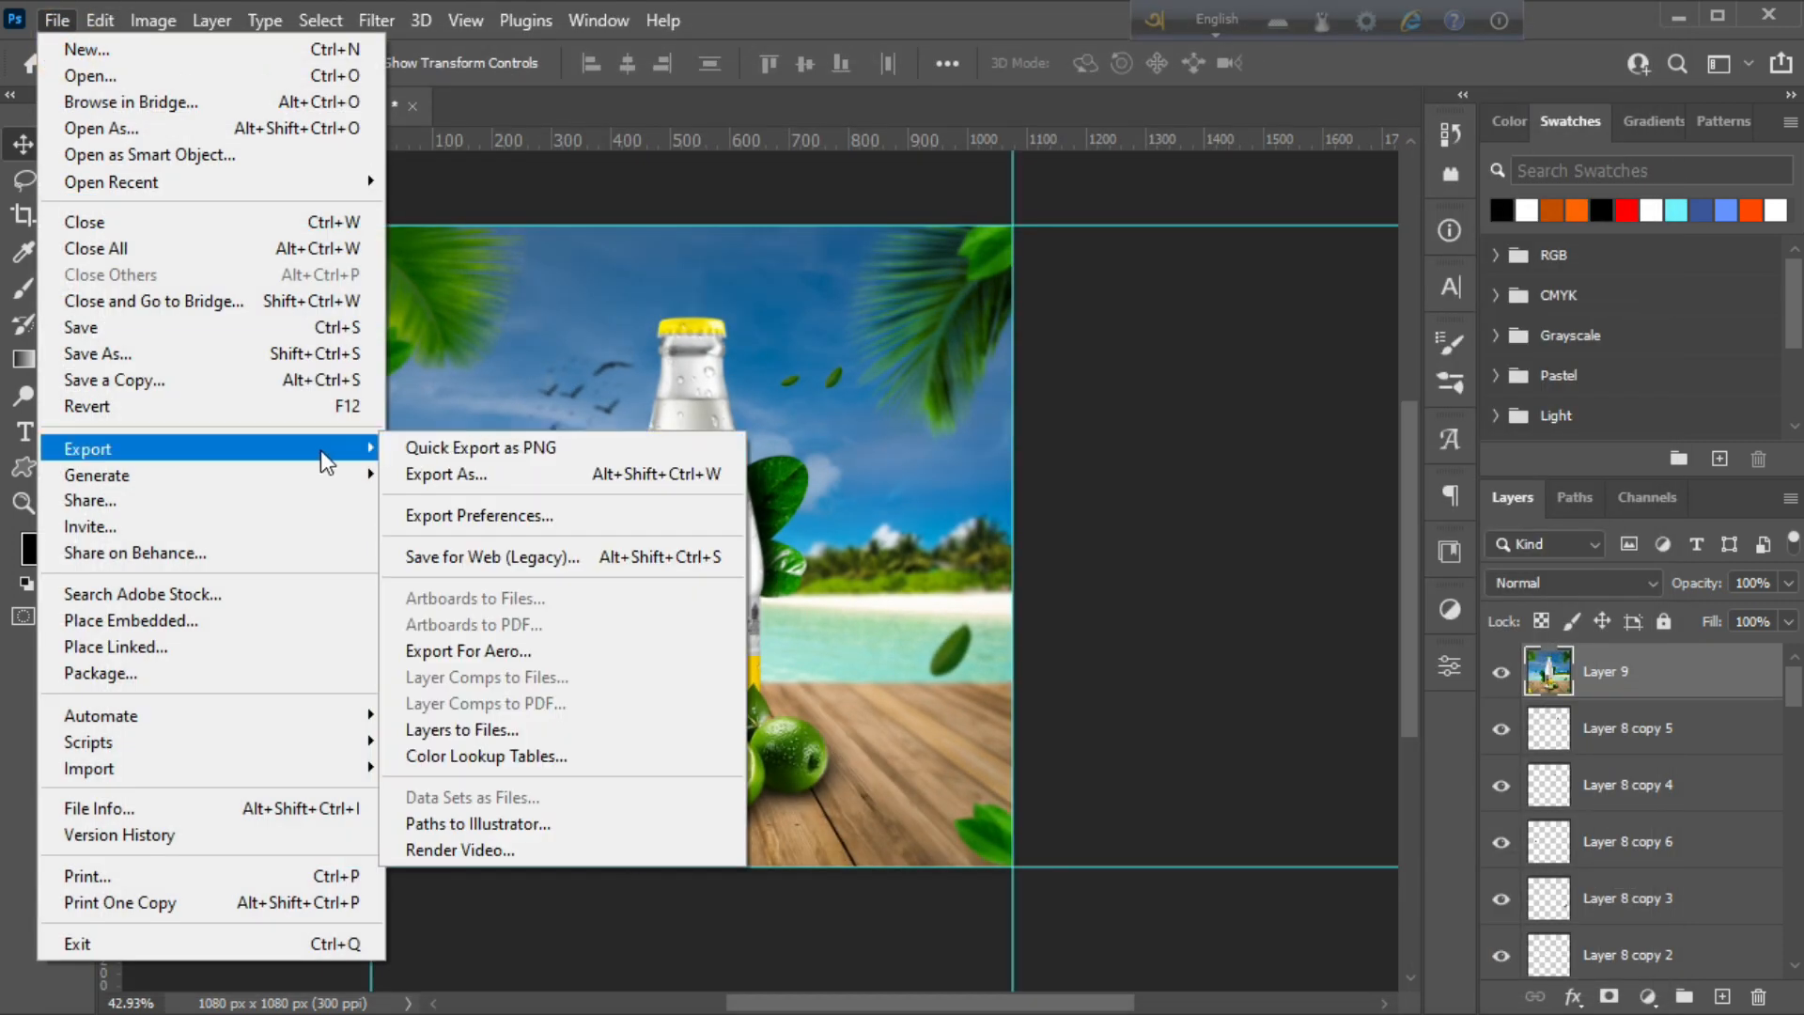
left_click(460, 555)
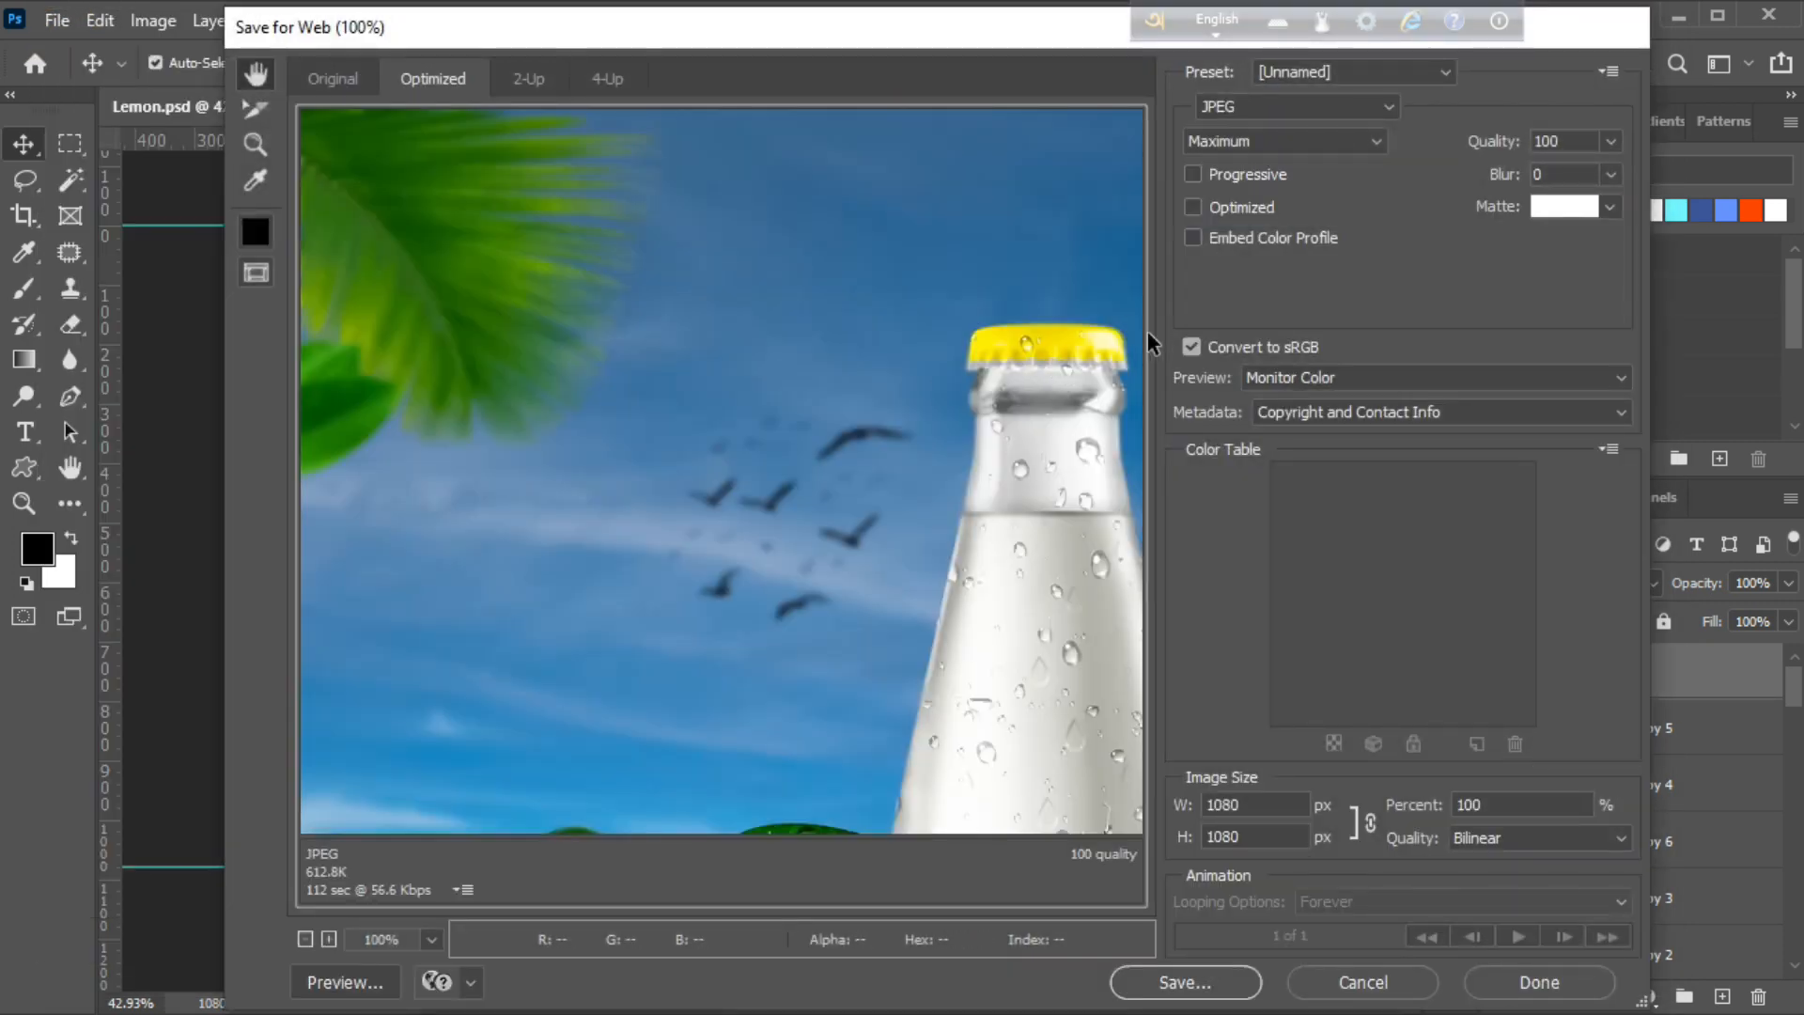
left_click(1262, 105)
left_click(1242, 107)
left_click(1219, 979)
left_click(948, 561)
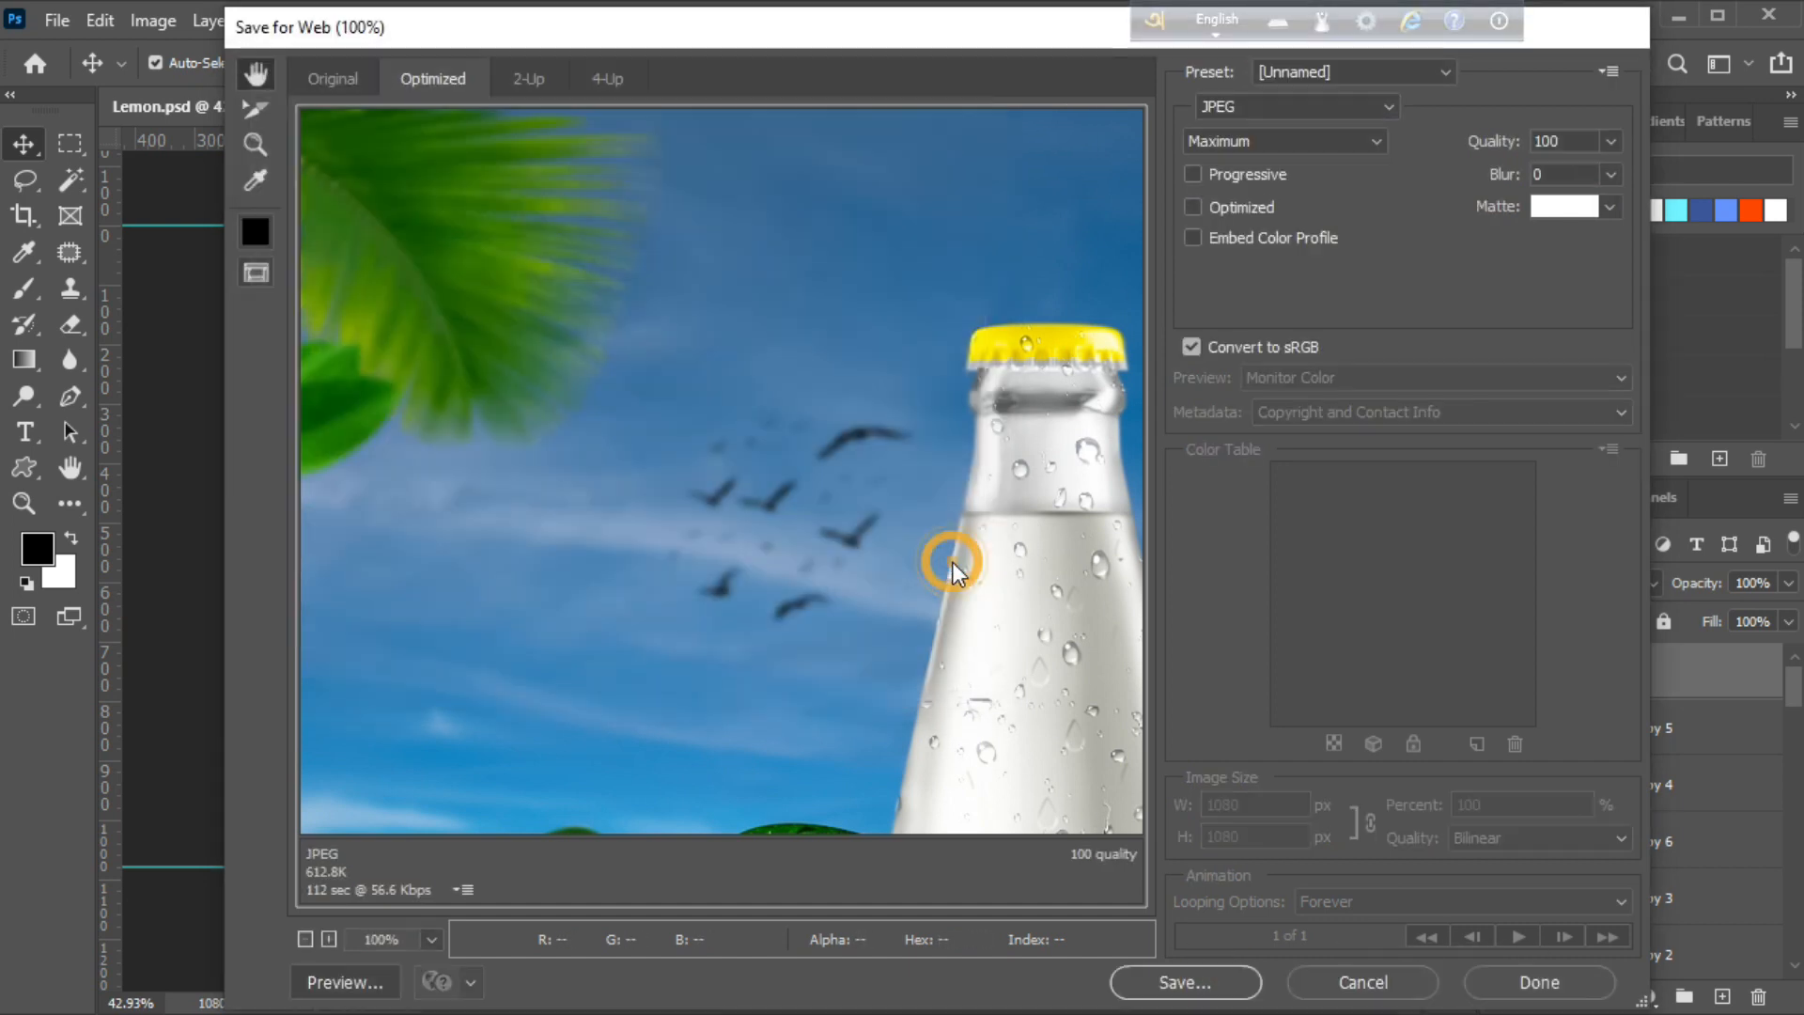
key("ctrl+s")
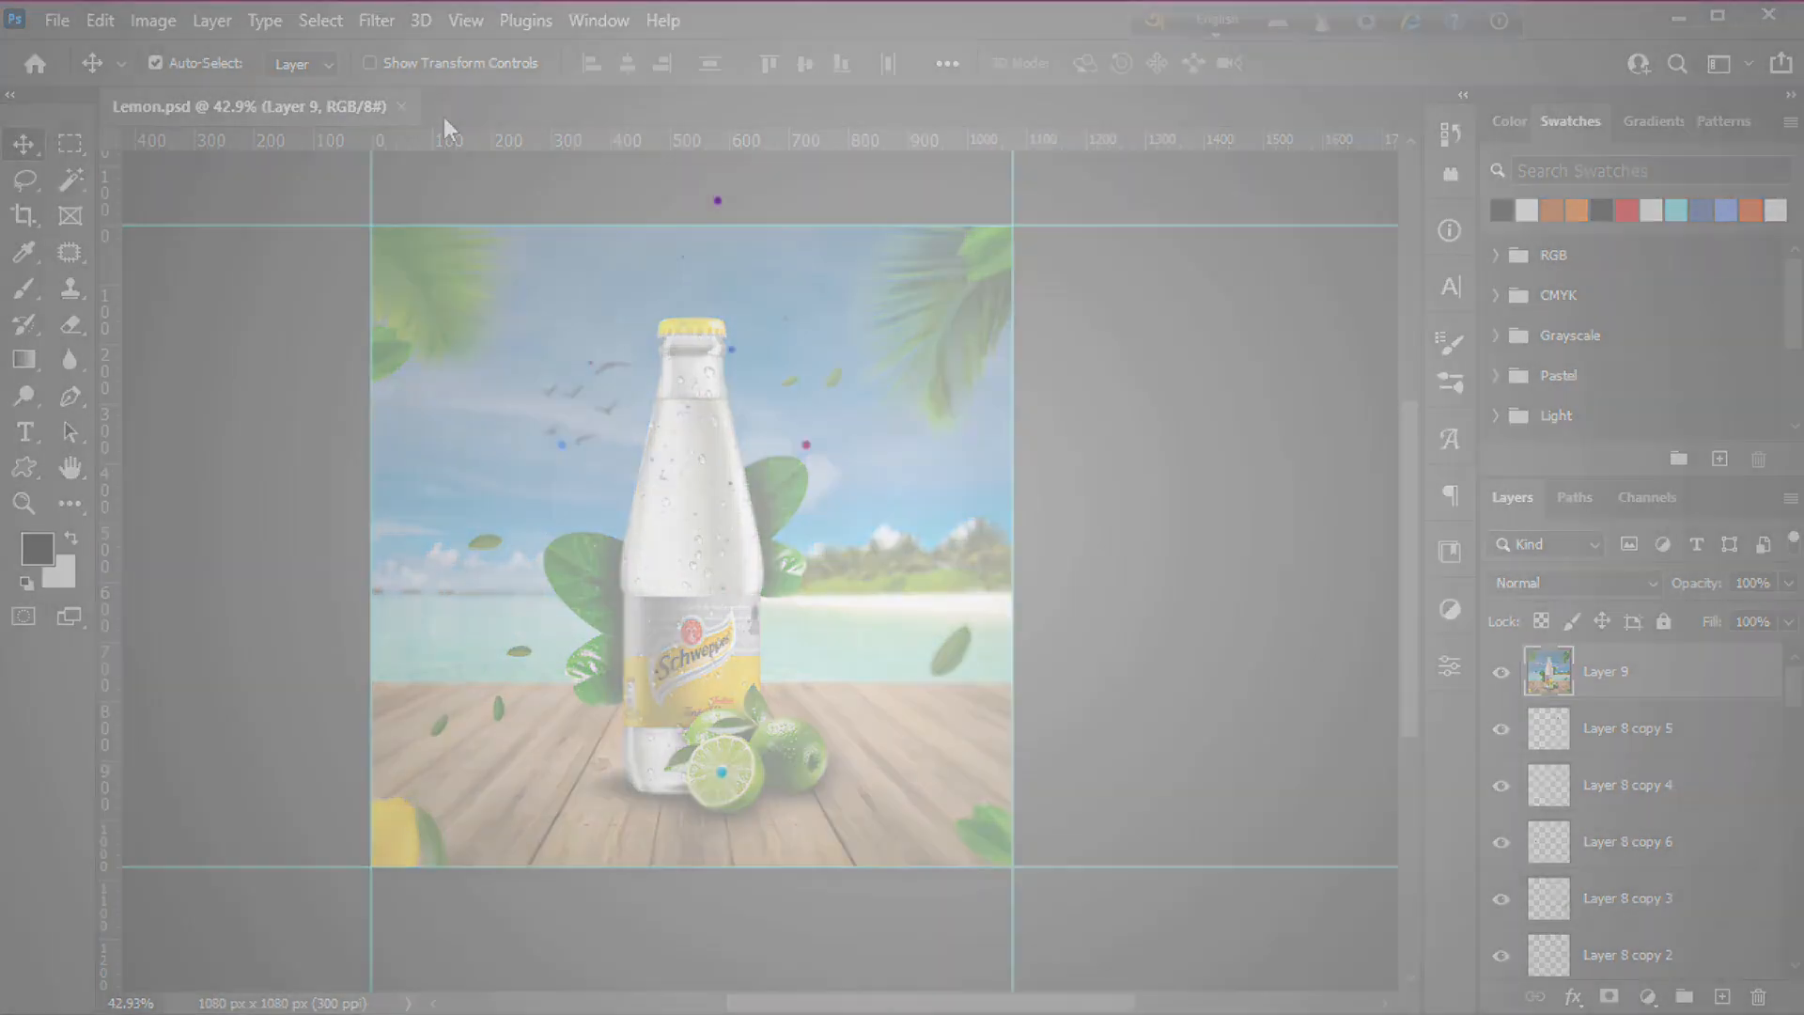